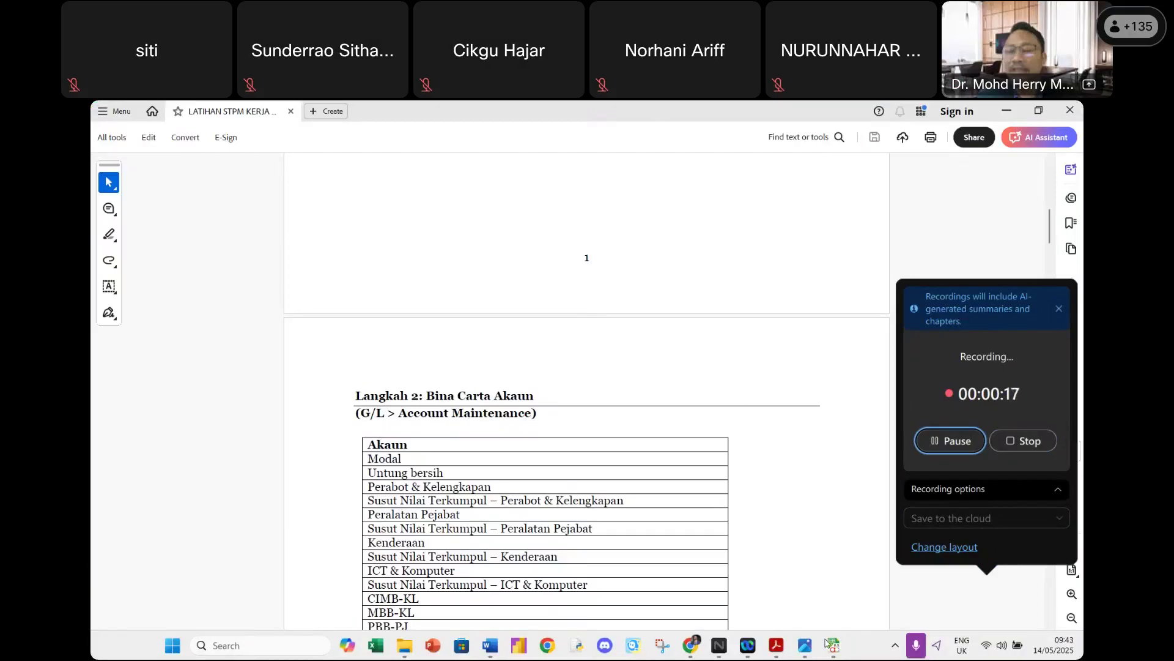
Switch to AutoCount Accounting and open the general ledger's Account Maintenance.
{"action": "mouse_move", "coordinate": [834, 645]}
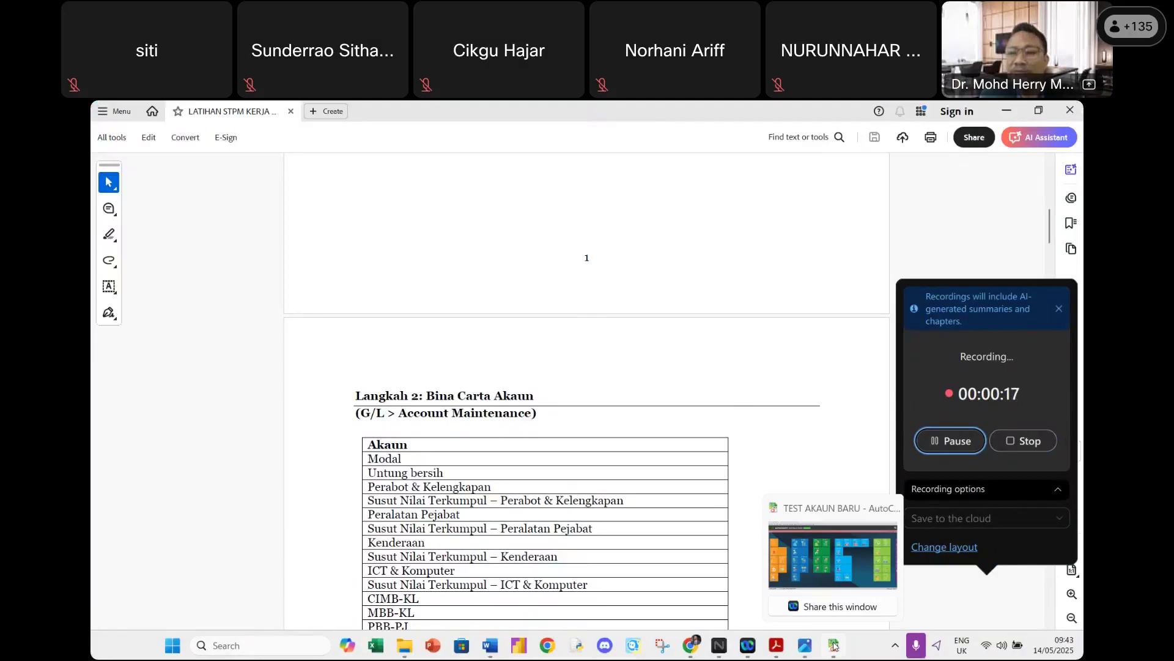
{"action": "left_click", "coordinate": [801, 528]}
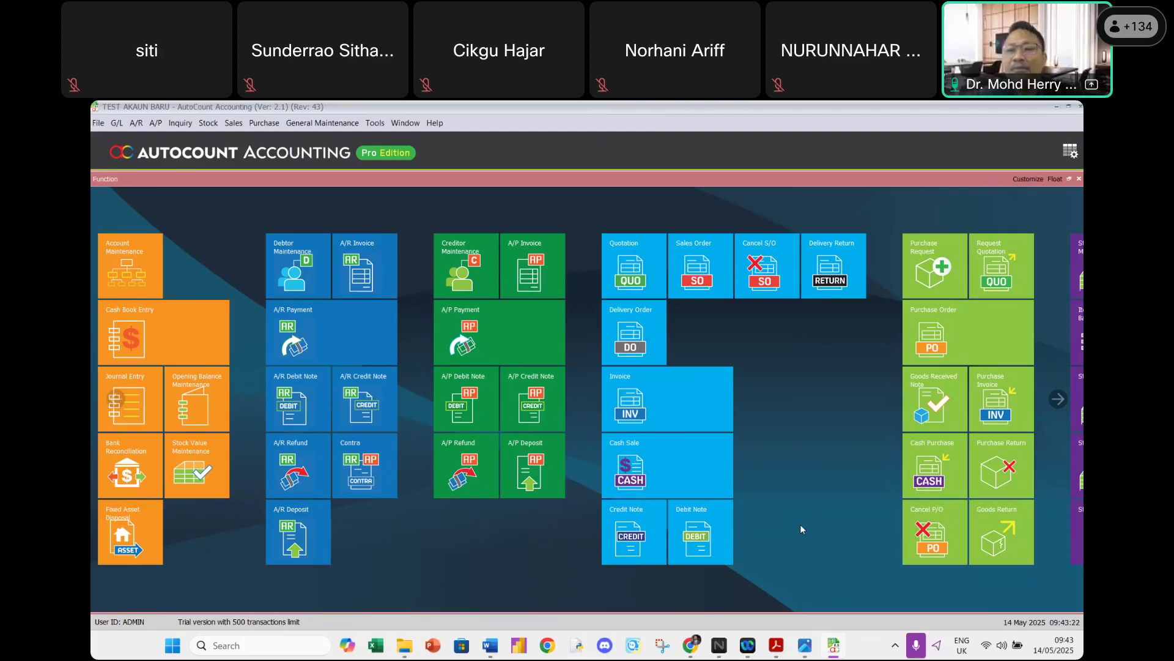
{"action": "left_click", "coordinate": [117, 123]}
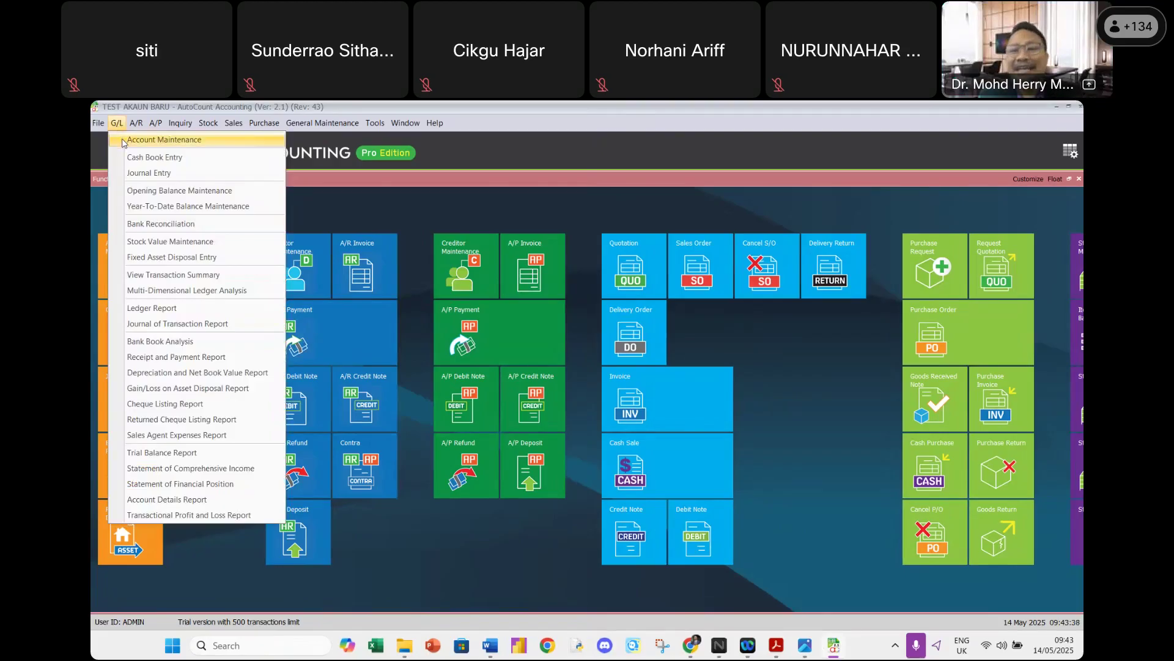
{"action": "left_click", "coordinate": [124, 142]}
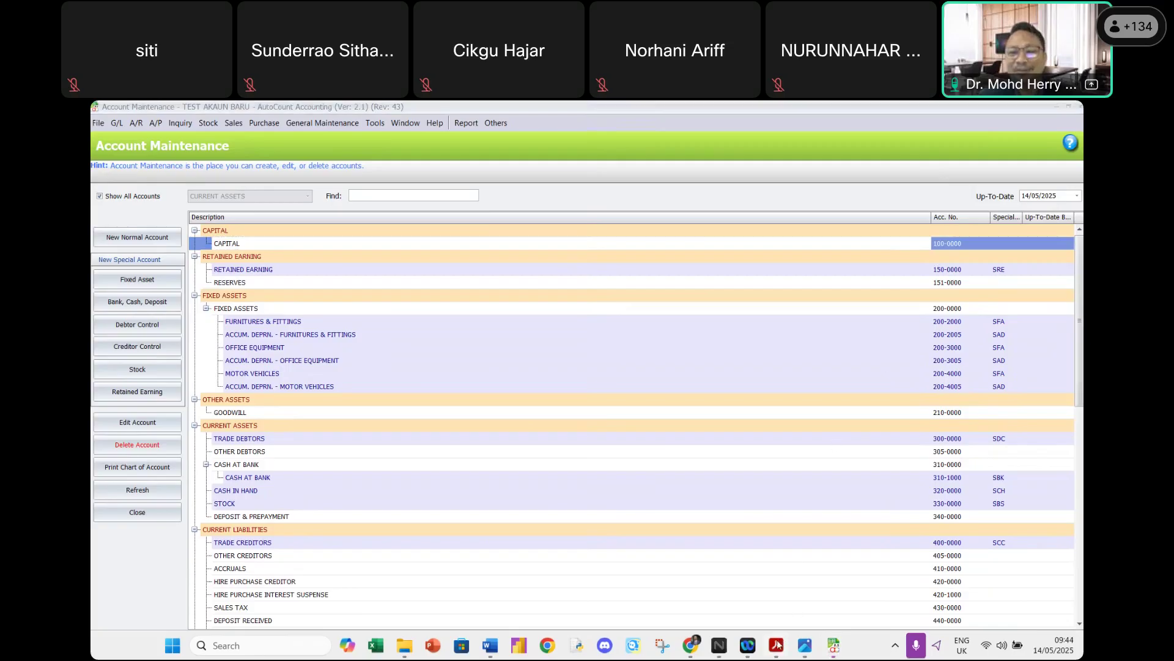
Check the account list under Langkah 2 in the exercise PDF and return to Account Maintenance.
{"action": "mouse_move", "coordinate": [778, 644]}
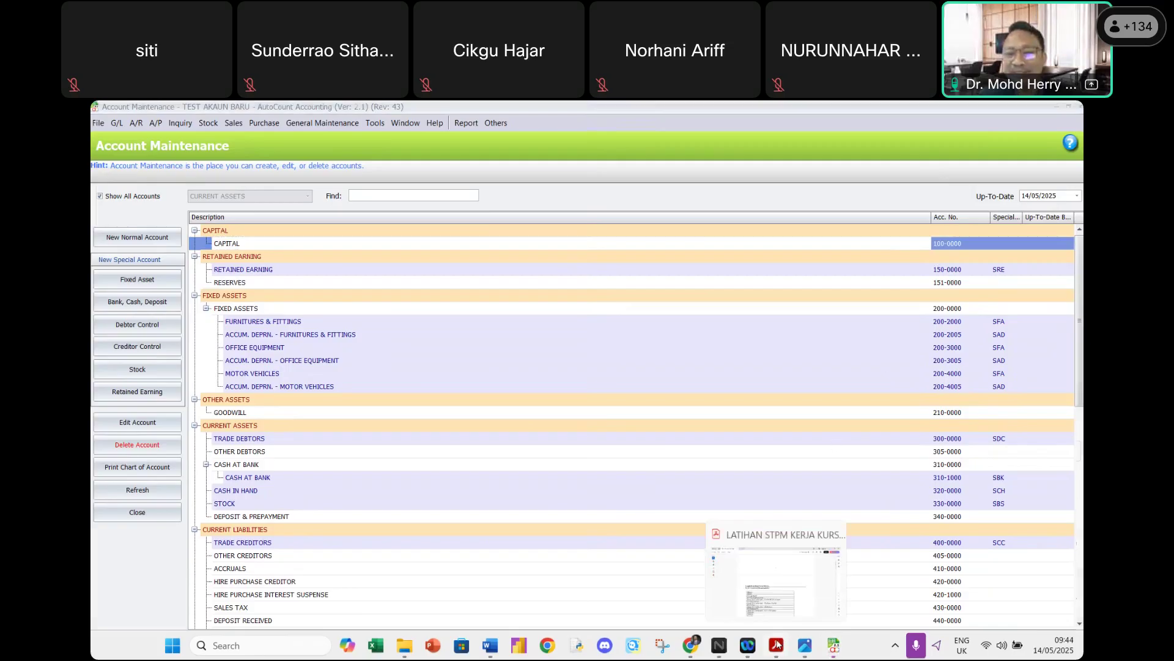
{"action": "left_click", "coordinate": [777, 643]}
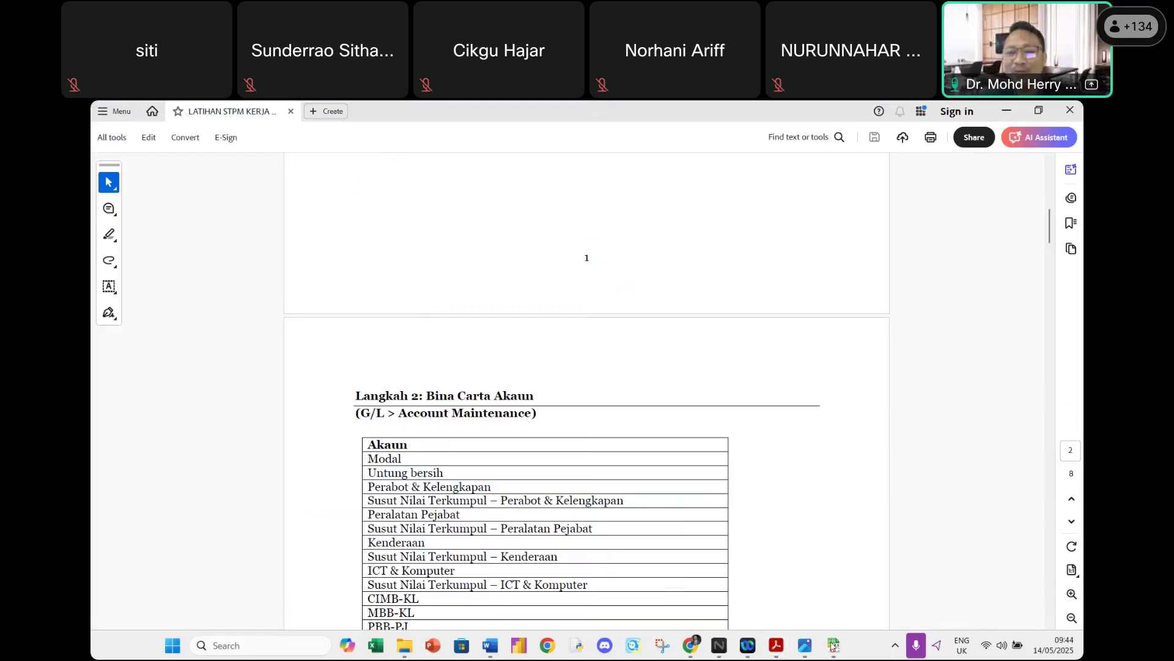
{"action": "mouse_move", "coordinate": [833, 647]}
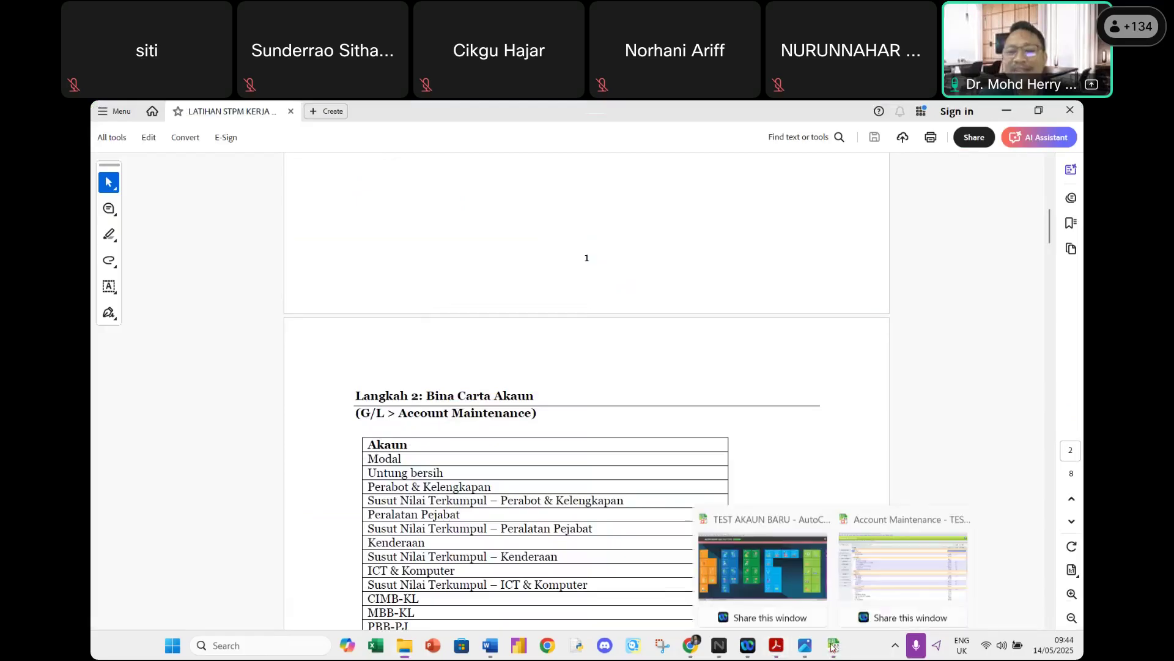
{"action": "left_click", "coordinate": [841, 572]}
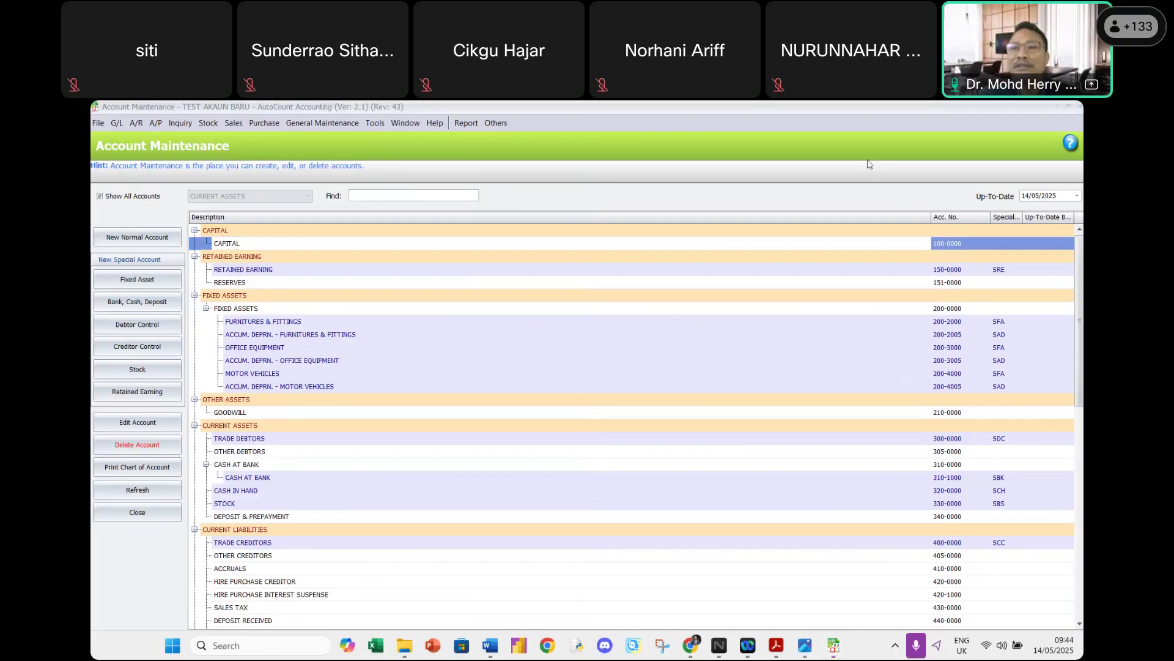
Look through the default chart of accounts and widen its special account type column.
{"action": "scroll", "coordinate": [310, 458], "scroll_direction": "down", "scroll_amount": 1}
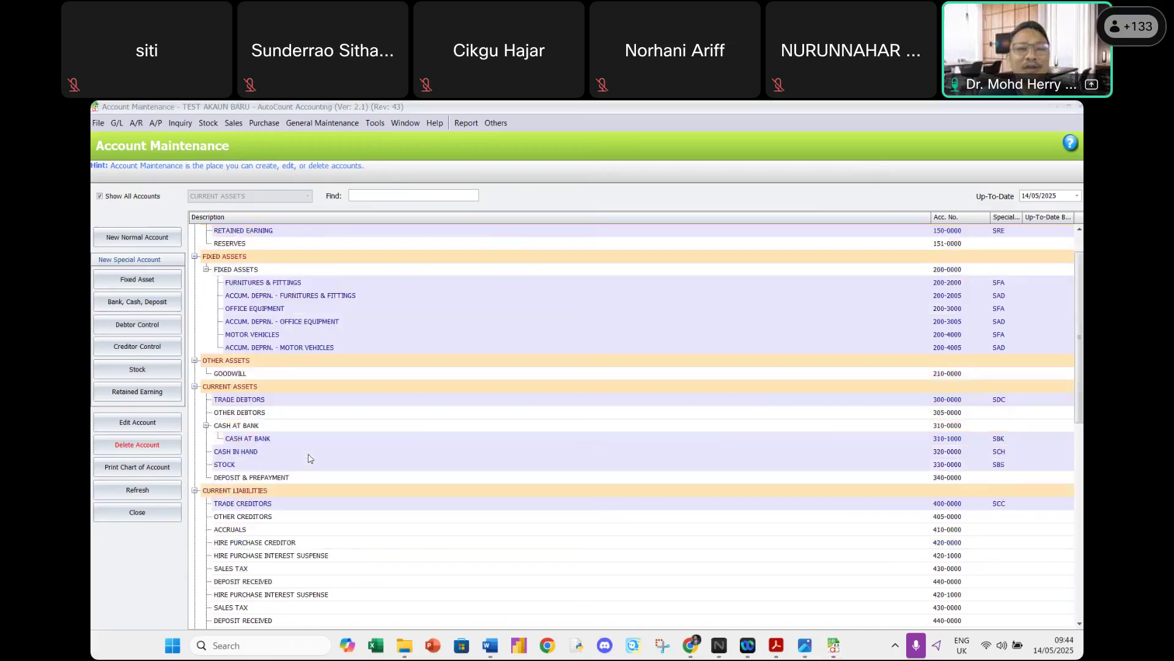
{"action": "scroll", "coordinate": [310, 458], "scroll_direction": "down", "scroll_amount": 4}
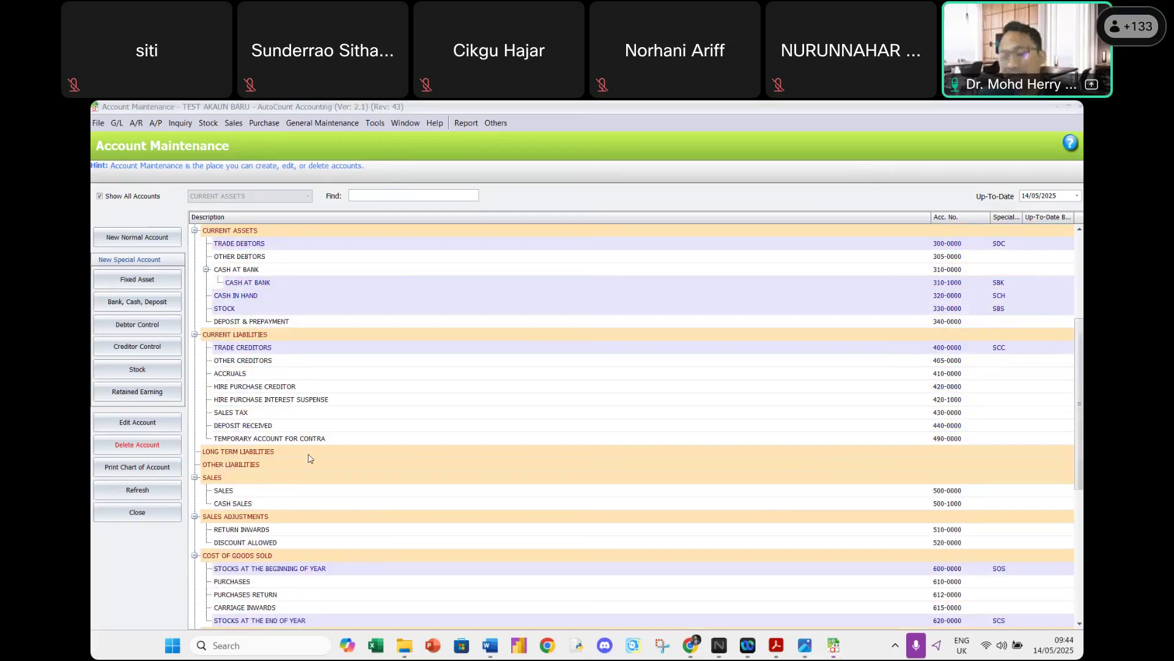
{"action": "scroll", "coordinate": [310, 458], "scroll_direction": "down", "scroll_amount": 4}
{"action": "scroll", "coordinate": [310, 458], "scroll_direction": "up", "scroll_amount": 4}
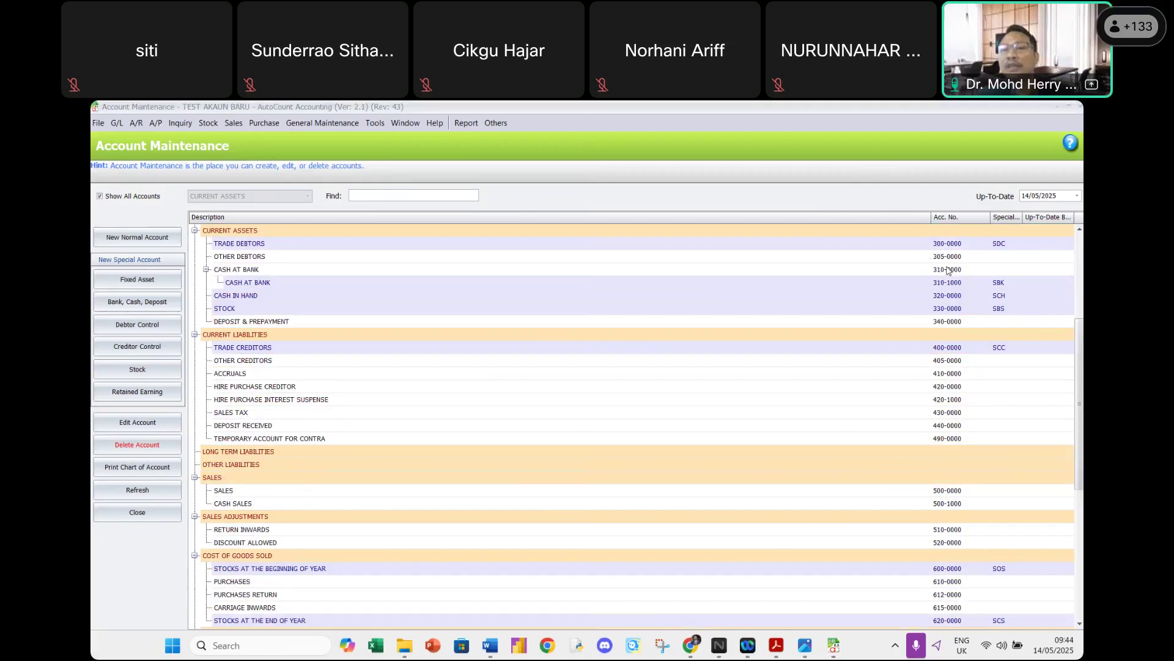
{"action": "scroll", "coordinate": [947, 270], "scroll_direction": "up", "scroll_amount": 5}
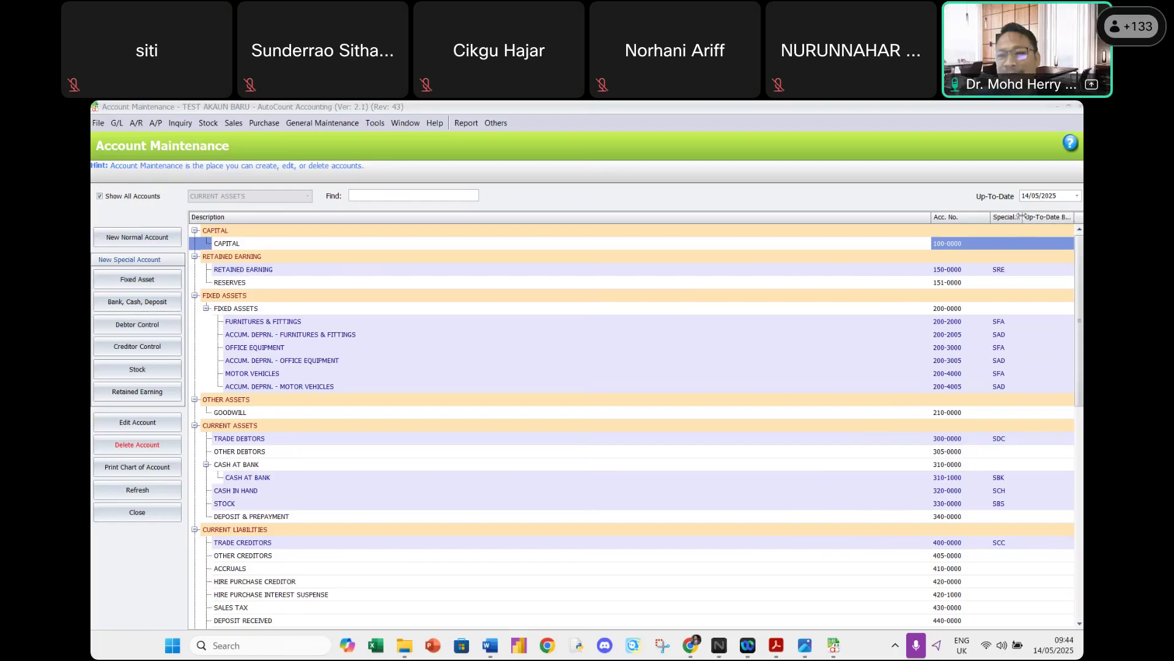
{"action": "left_click_drag", "start_coordinate": [1022, 217], "coordinate": [1043, 219]}
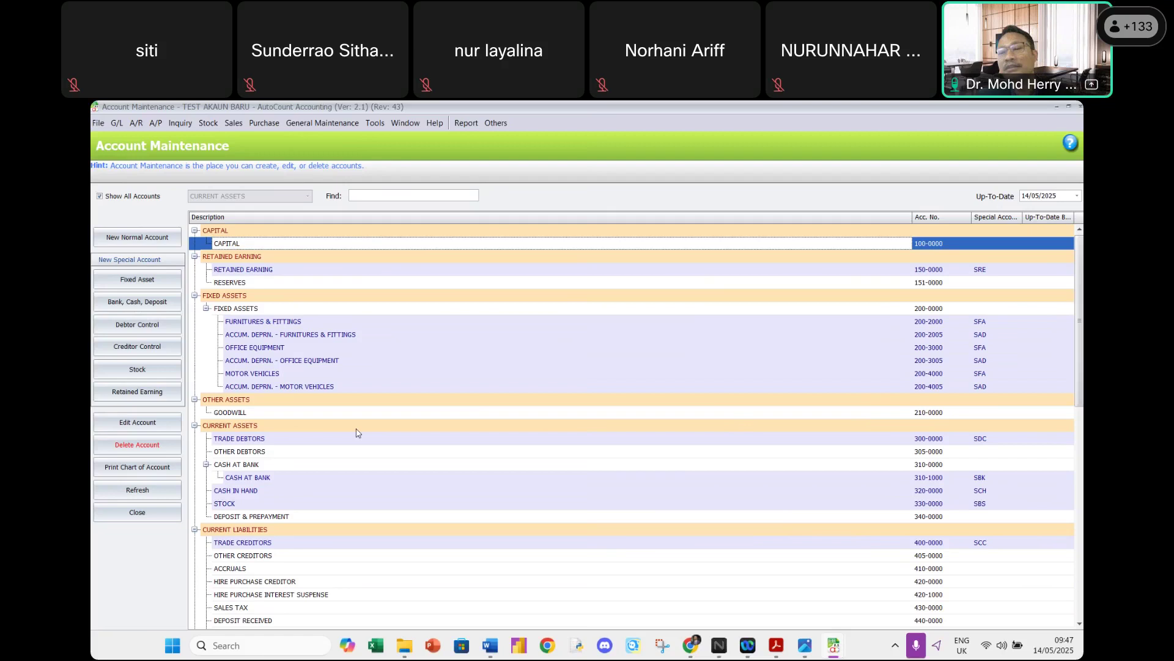
Examine the account groups and account numbers from capital down to other incomes in the chart of accounts.
{"action": "scroll", "coordinate": [358, 433], "scroll_direction": "down", "scroll_amount": 3}
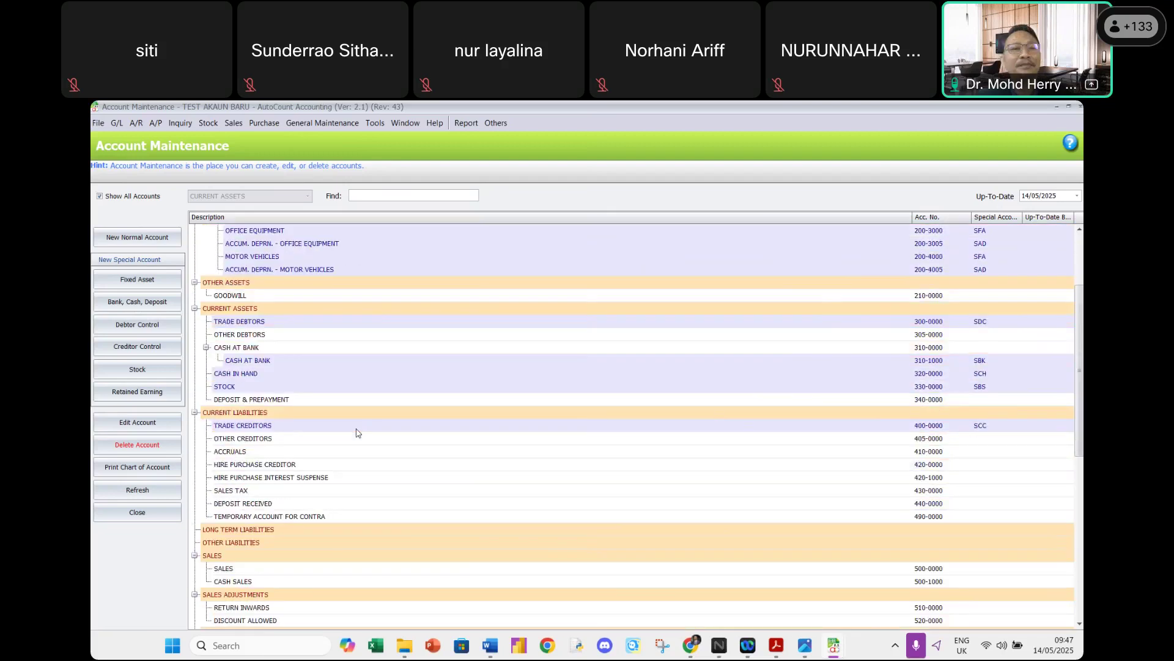
{"action": "scroll", "coordinate": [358, 432], "scroll_direction": "down", "scroll_amount": 1}
{"action": "scroll", "coordinate": [357, 432], "scroll_direction": "down", "scroll_amount": 3}
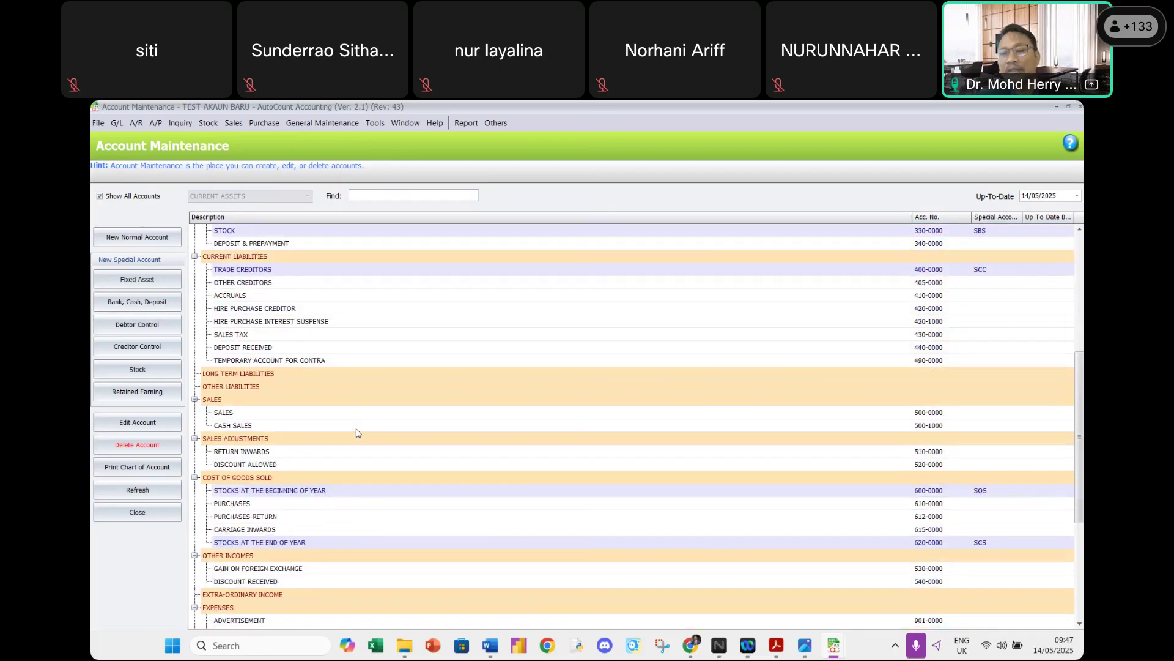
{"action": "scroll", "coordinate": [358, 433], "scroll_direction": "up", "scroll_amount": 6}
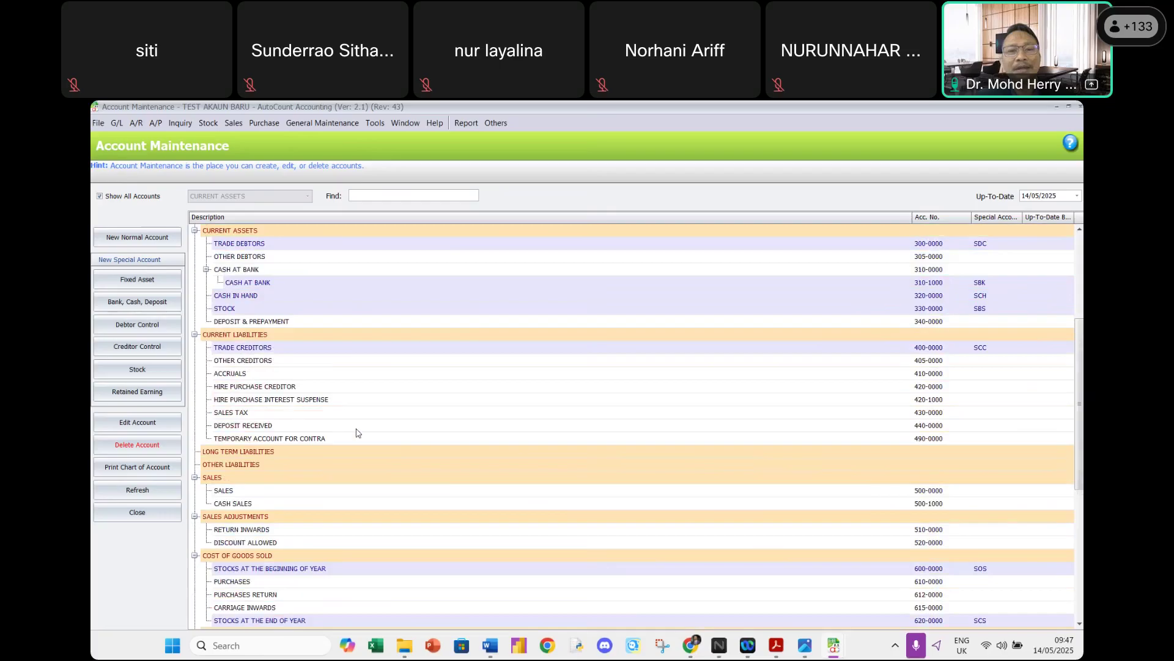
{"action": "scroll", "coordinate": [358, 433], "scroll_direction": "up", "scroll_amount": 1}
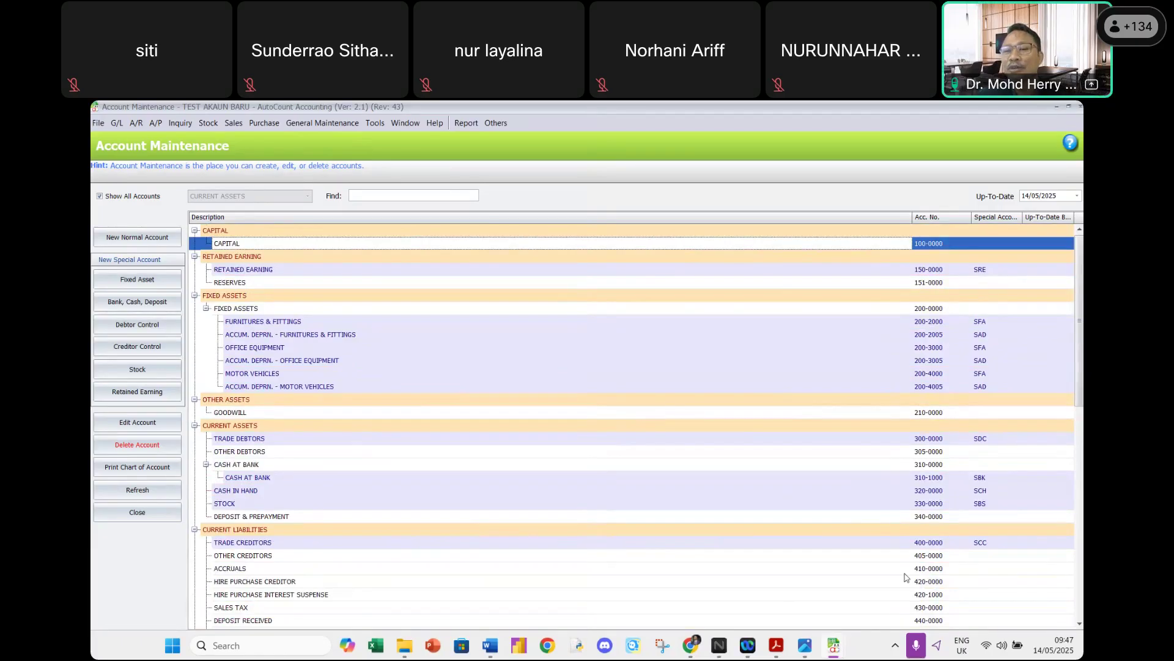
{"action": "scroll", "coordinate": [906, 577], "scroll_direction": "down", "scroll_amount": 1}
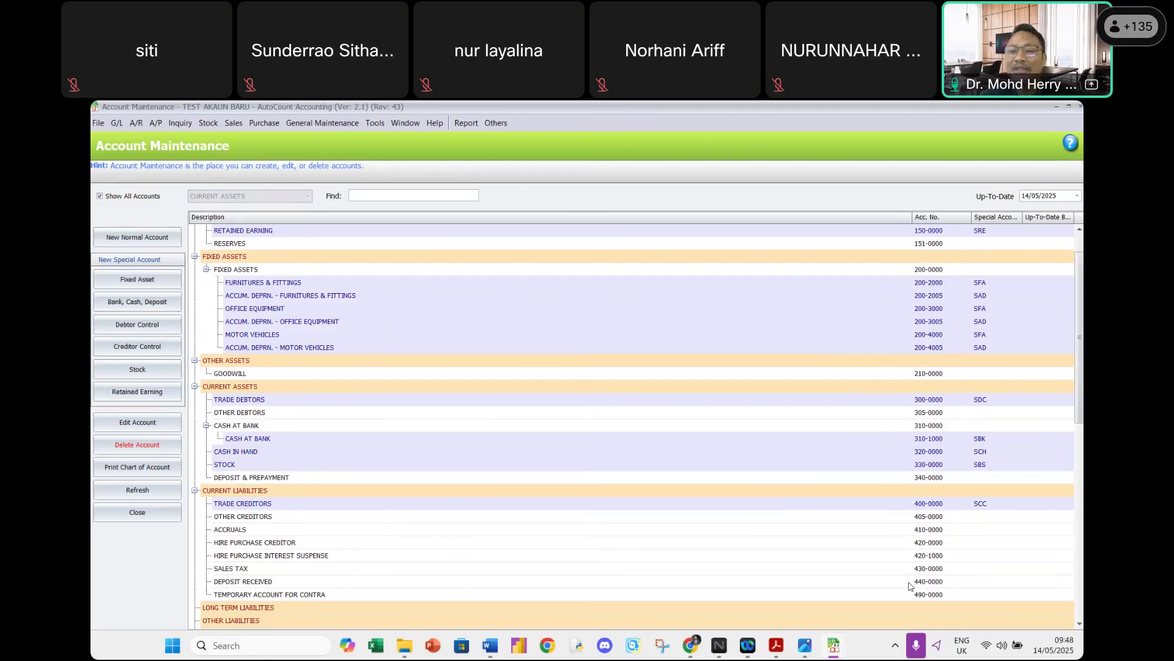
{"action": "scroll", "coordinate": [909, 586], "scroll_direction": "up", "scroll_amount": 2}
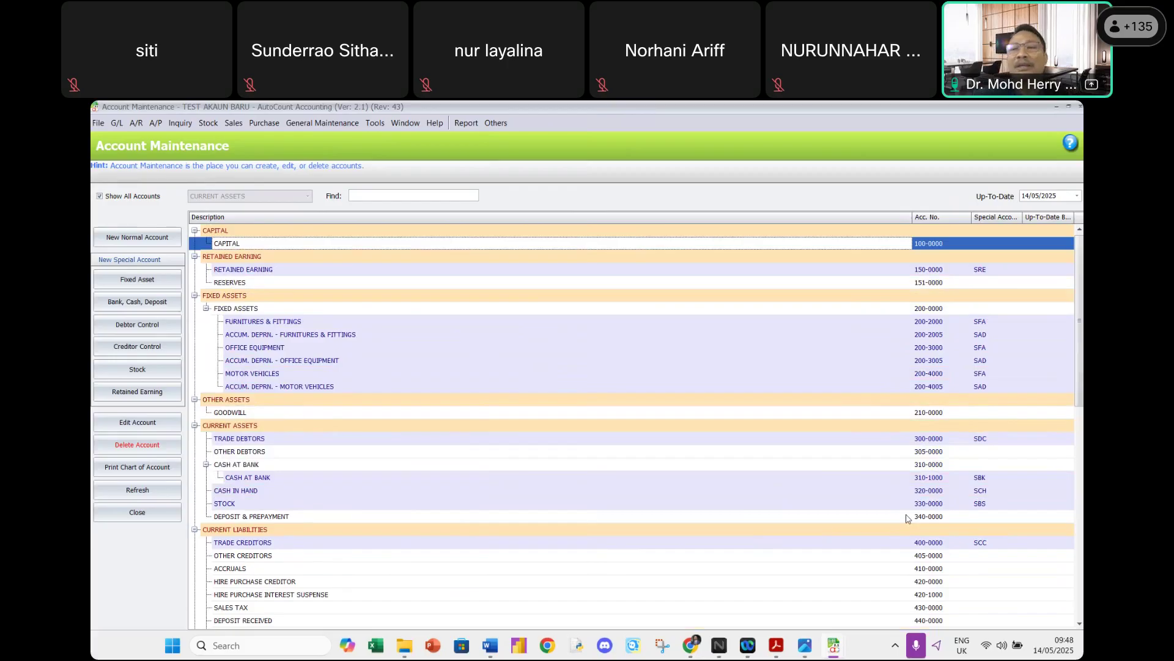
Change the description of the CAPITAL account to MODAL and save it.
{"action": "double_click", "coordinate": [230, 247]}
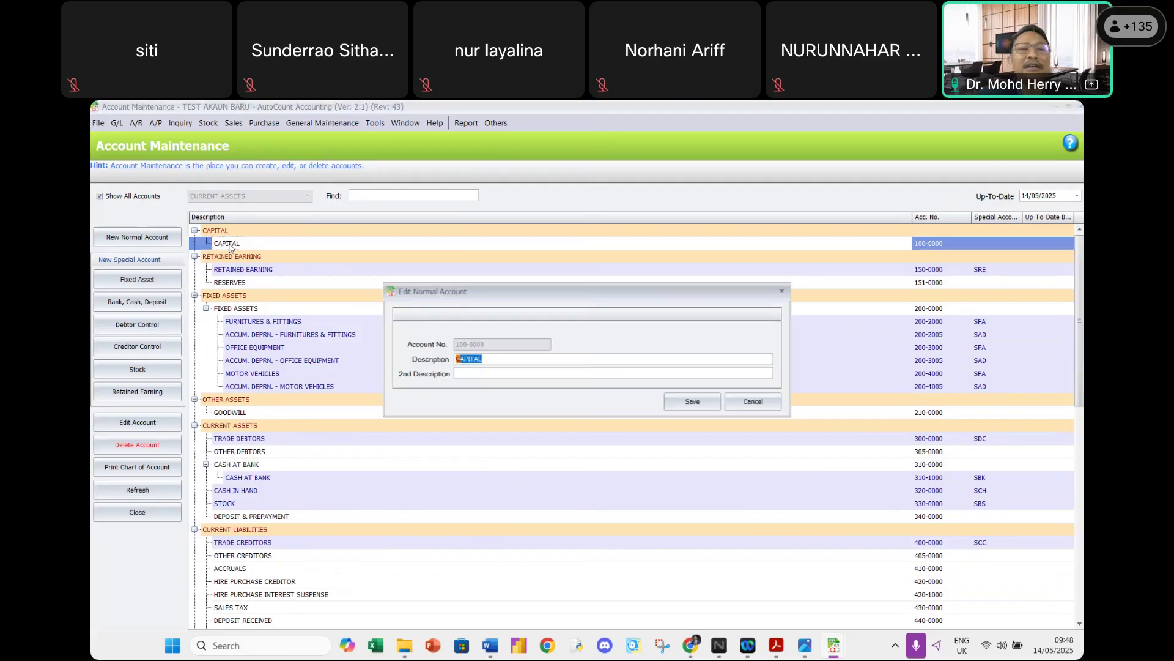
{"action": "left_click", "coordinate": [753, 402]}
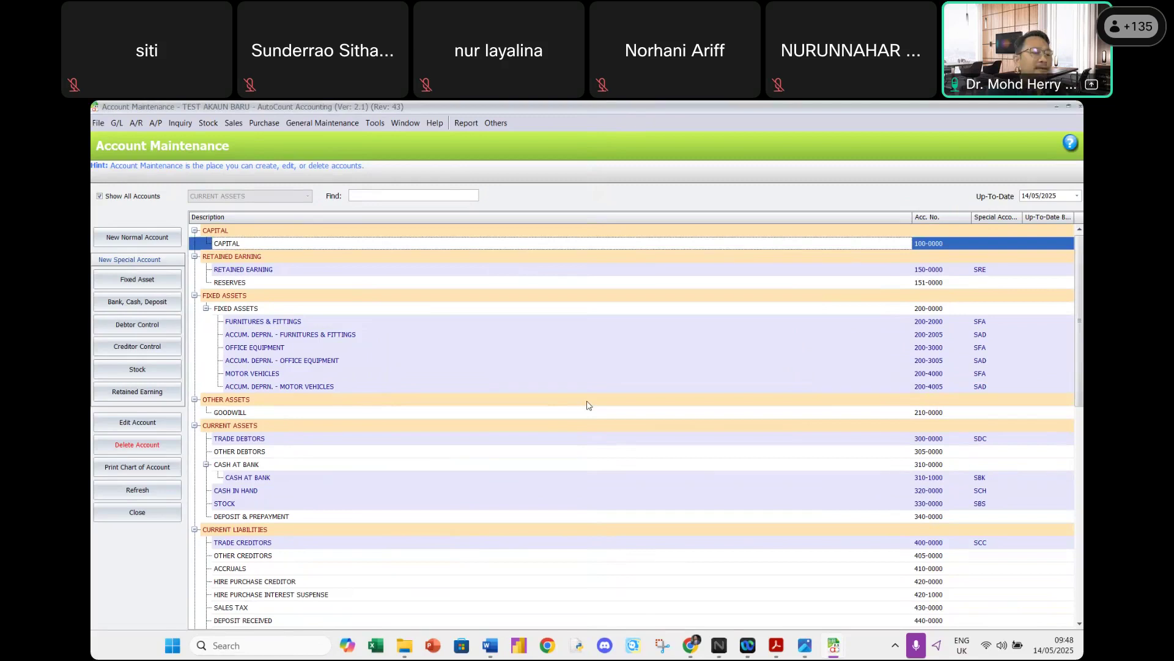
{"action": "double_click", "coordinate": [227, 244]}
{"action": "left_click", "coordinate": [495, 361]}
{"action": "key", "text": "shift+Home"}
{"action": "type", "text": "MODAL"}
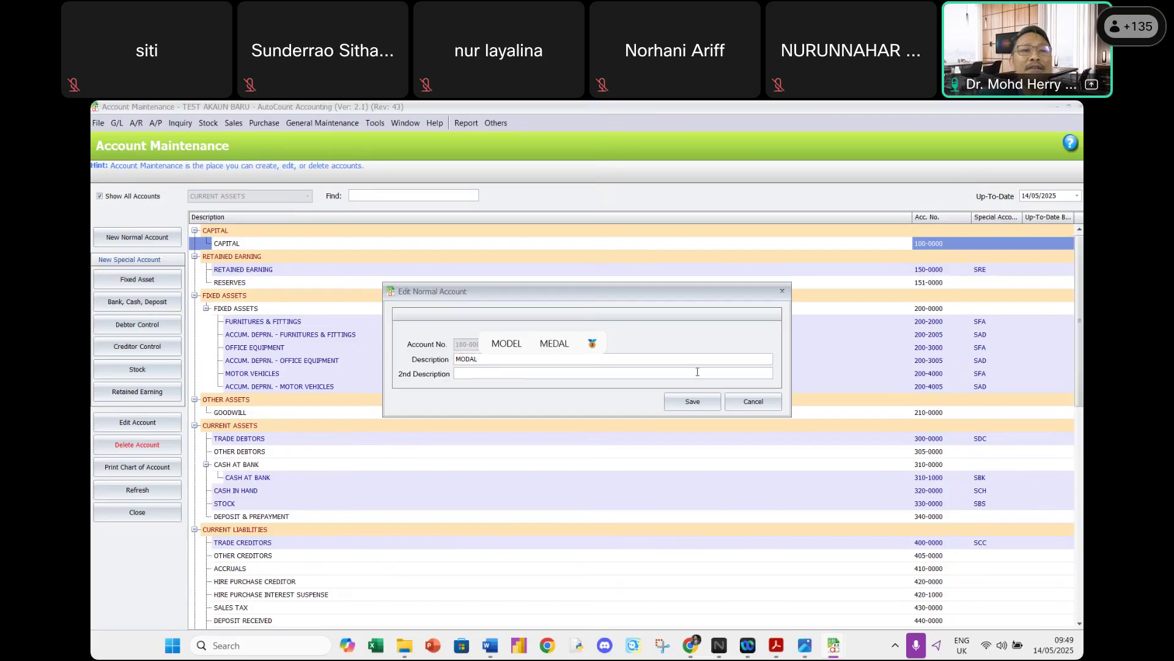
{"action": "left_click", "coordinate": [679, 403]}
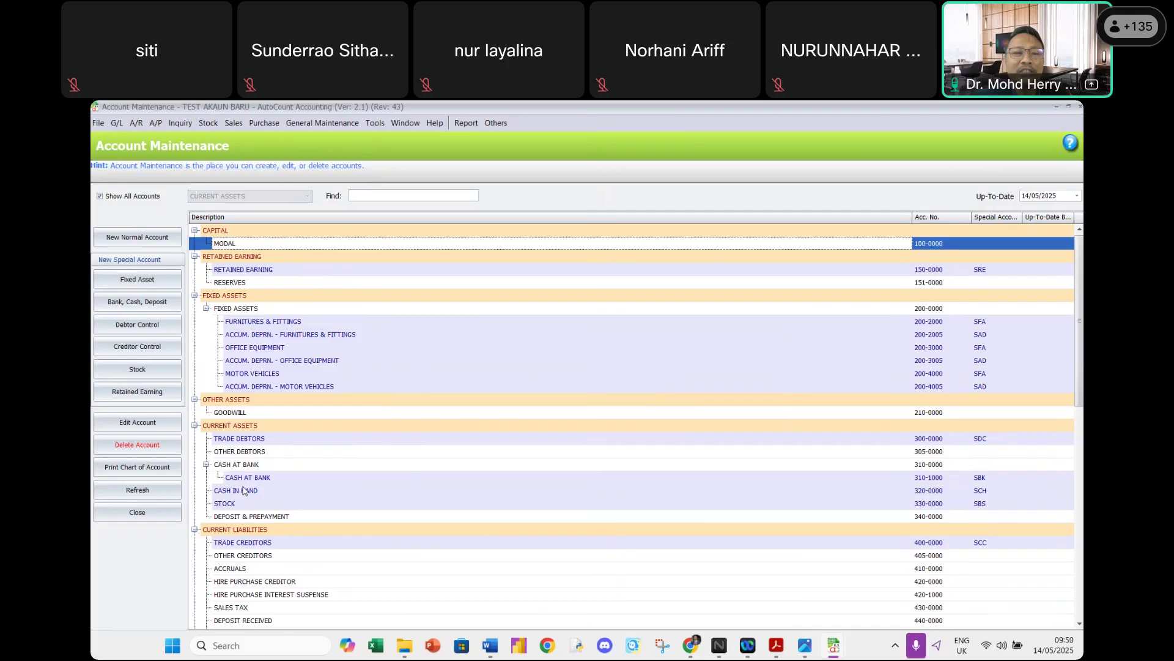
Change the description of the RETAINED EARNING account to UNTUNG BERSIH and save it.
{"action": "left_click", "coordinate": [248, 272]}
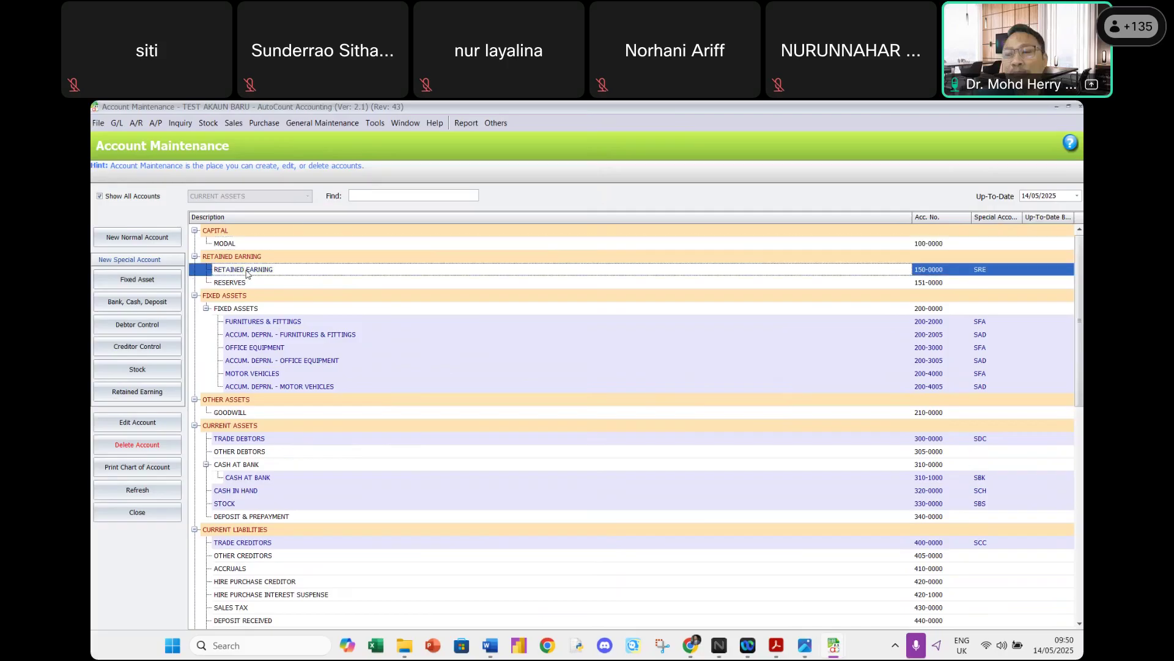
{"action": "double_click", "coordinate": [248, 272]}
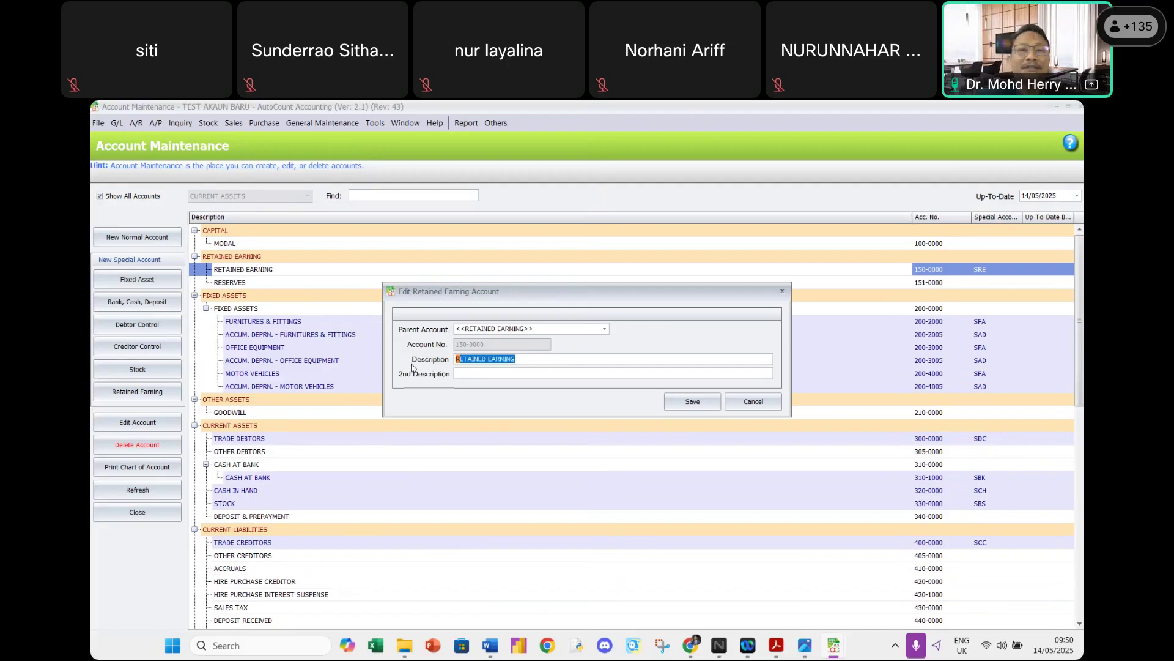
{"action": "type", "text": "UNTUNG B"}
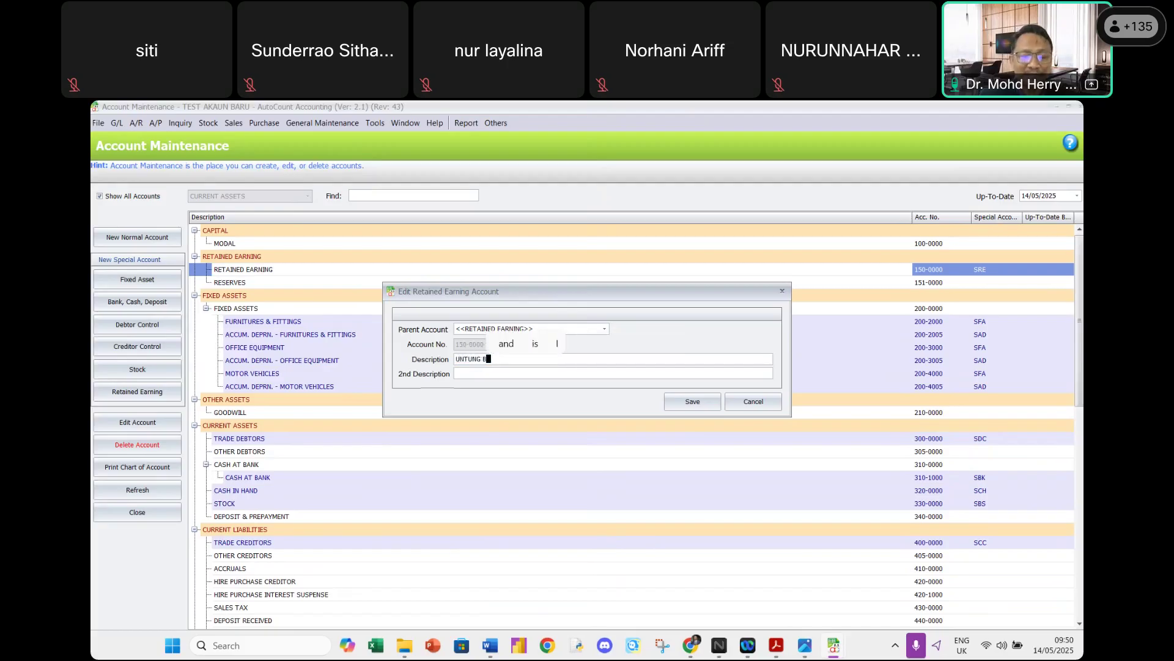
{"action": "type", "text": "ERSIH"}
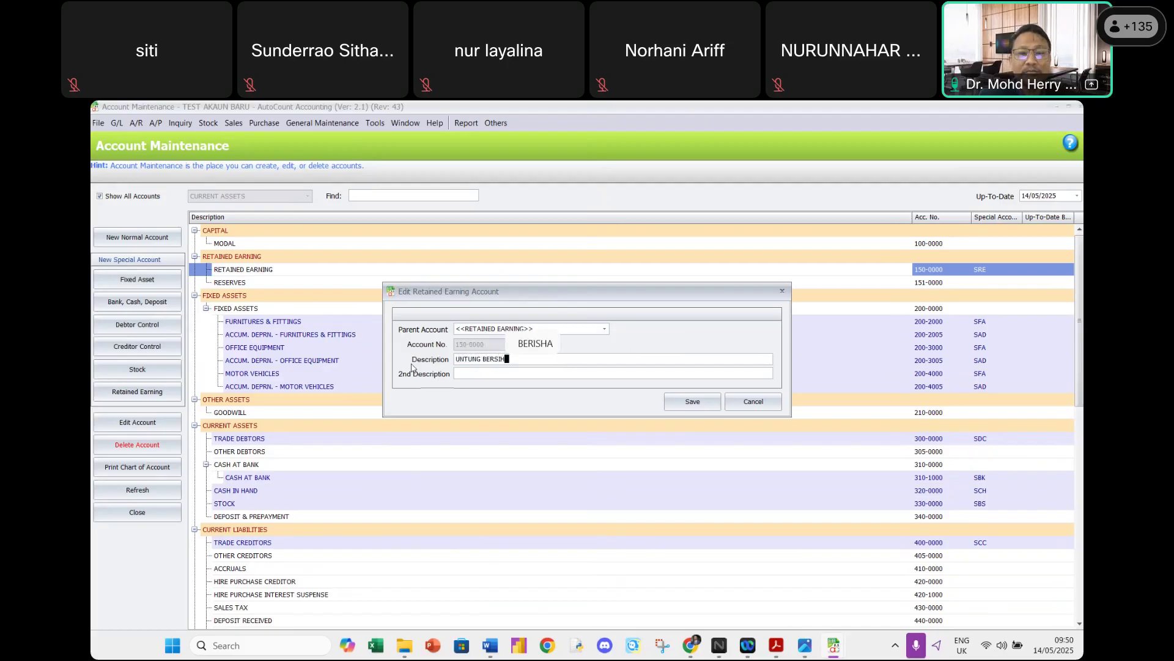
{"action": "left_click", "coordinate": [678, 408]}
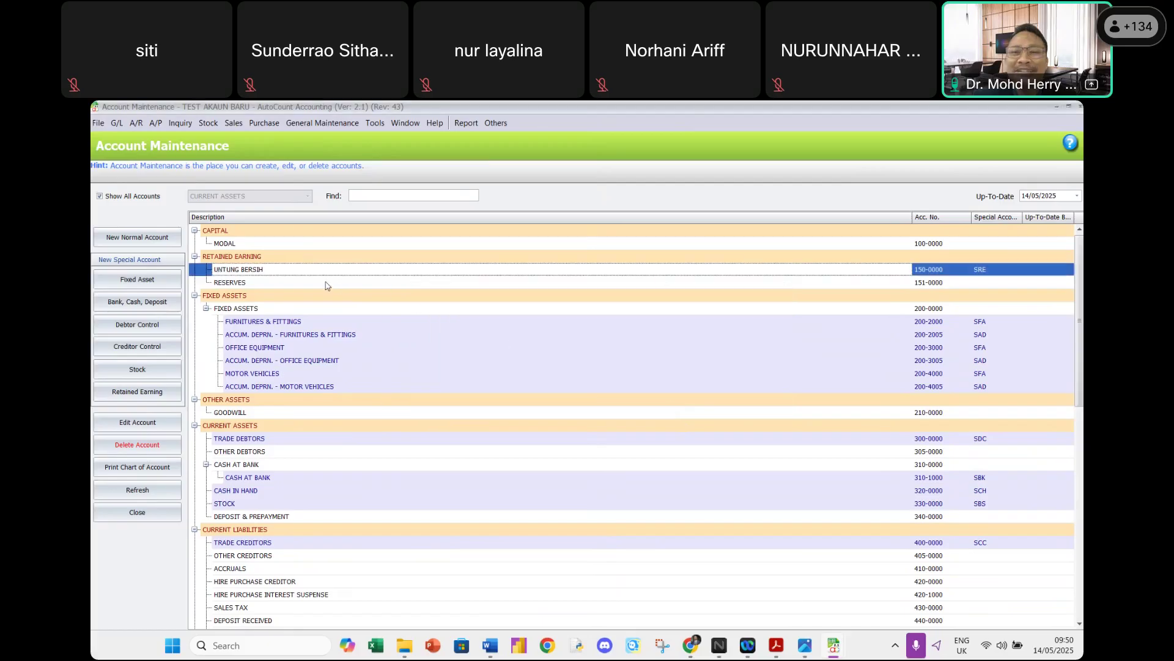
{"action": "left_click", "coordinate": [245, 285]}
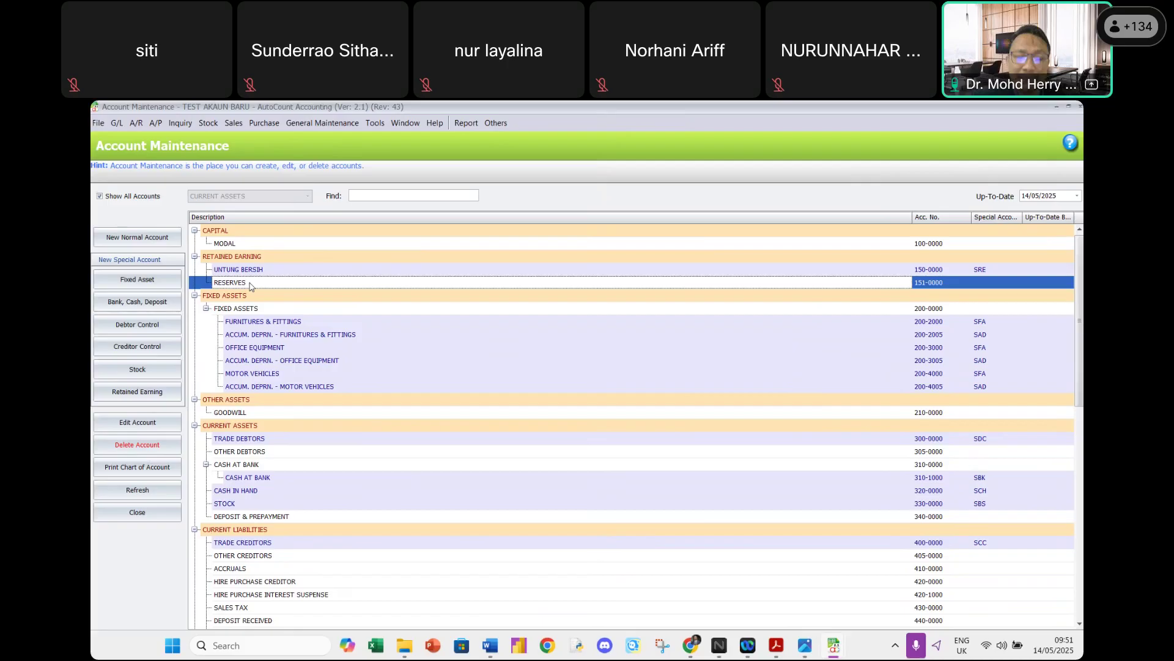
{"action": "right_click", "coordinate": [251, 287]}
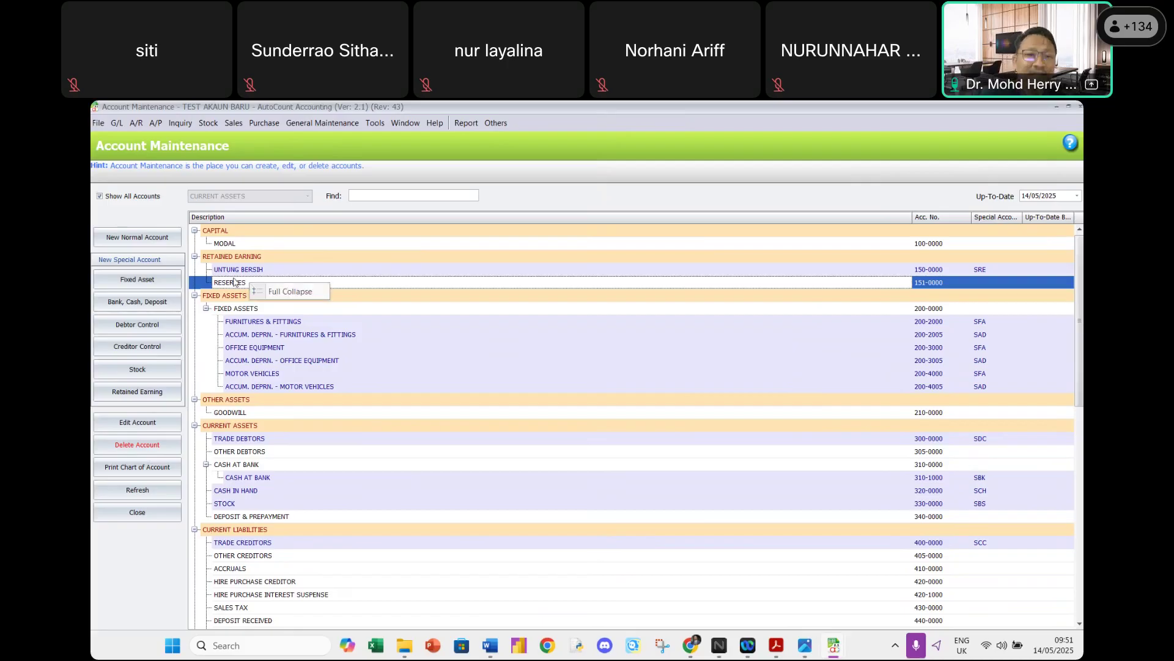
{"action": "right_click", "coordinate": [235, 280]}
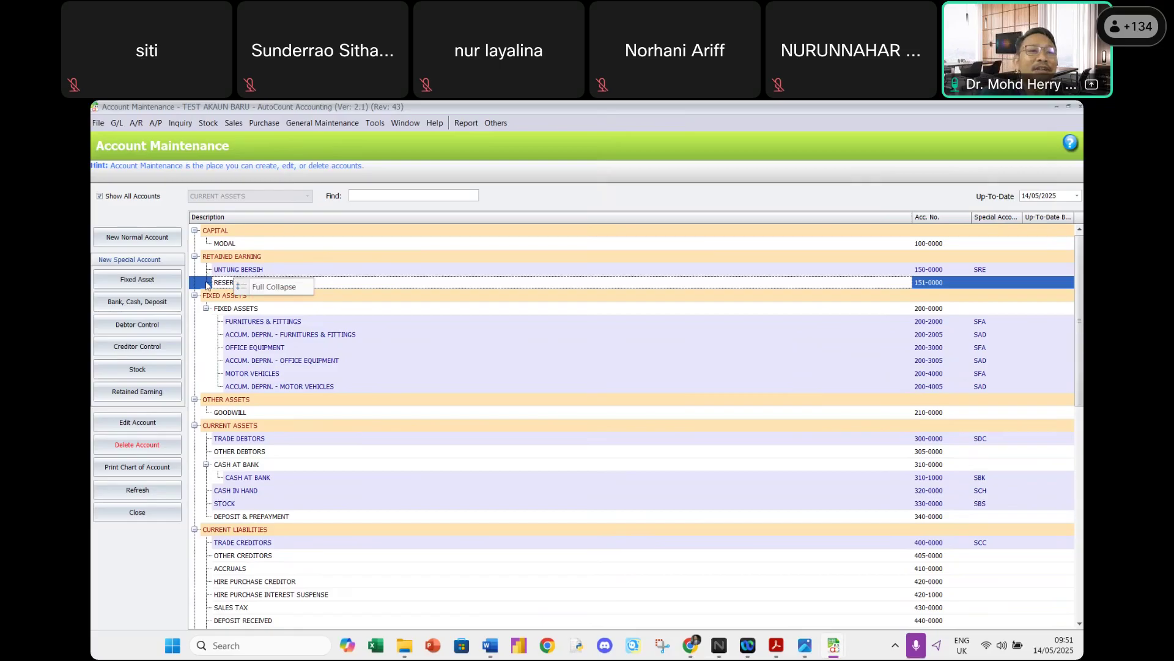
{"action": "left_click", "coordinate": [208, 285]}
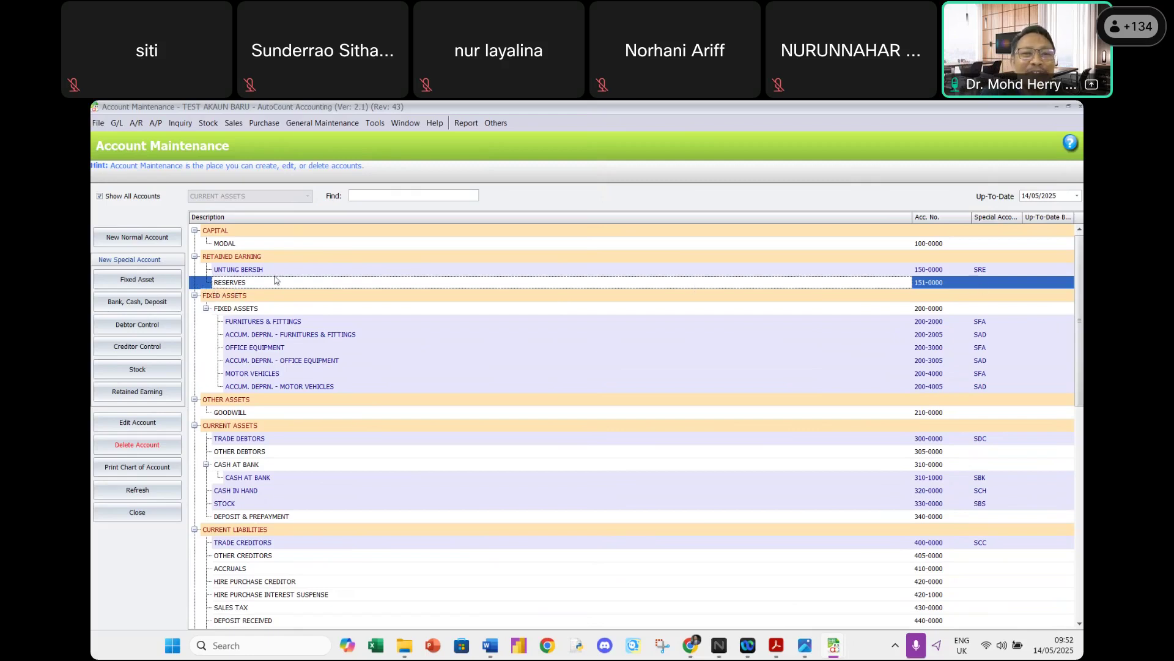
{"action": "left_click", "coordinate": [285, 327]}
Delete the RESERVES account from the retained earning group and confirm the deletion.
{"action": "left_click", "coordinate": [282, 284]}
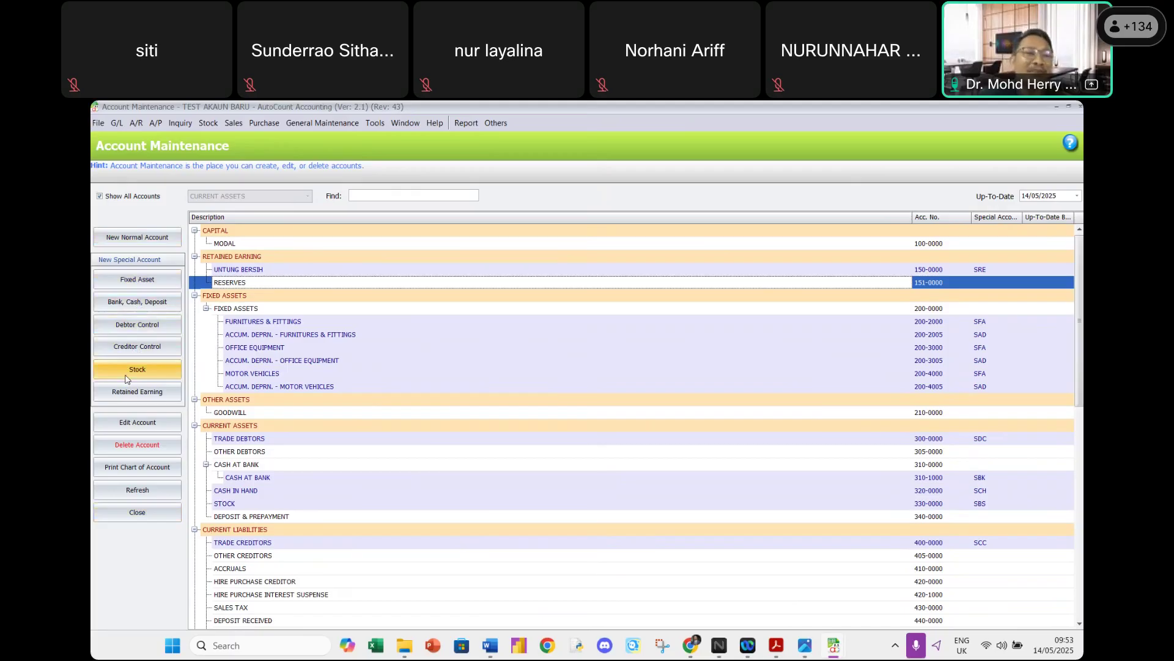
{"action": "left_click", "coordinate": [137, 445]}
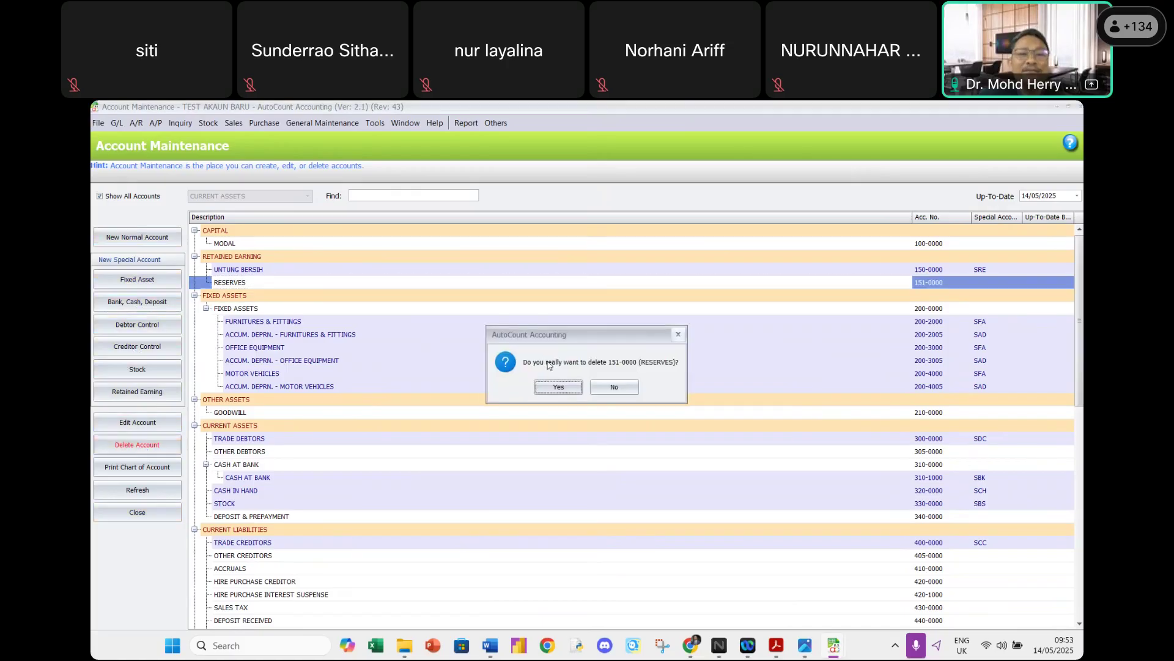
{"action": "left_click", "coordinate": [558, 392]}
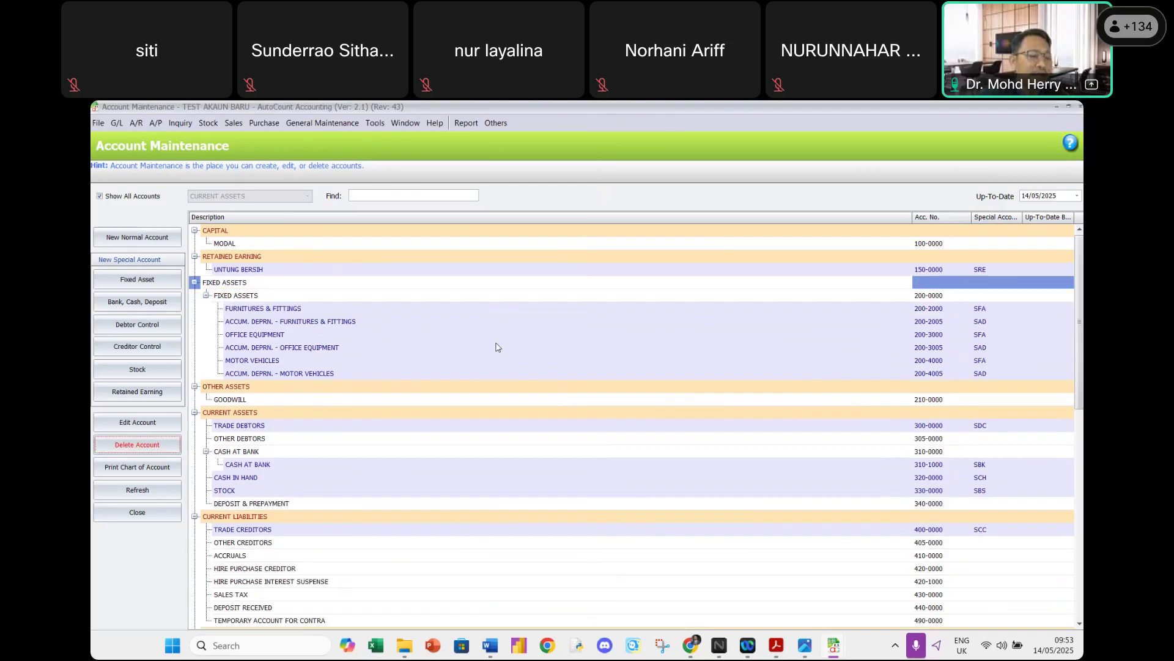
Change the description of the FURNITURES & FITTINGS fixed asset account to PERABOT & KELENGKAPAN and save it.
{"action": "left_click", "coordinate": [300, 314]}
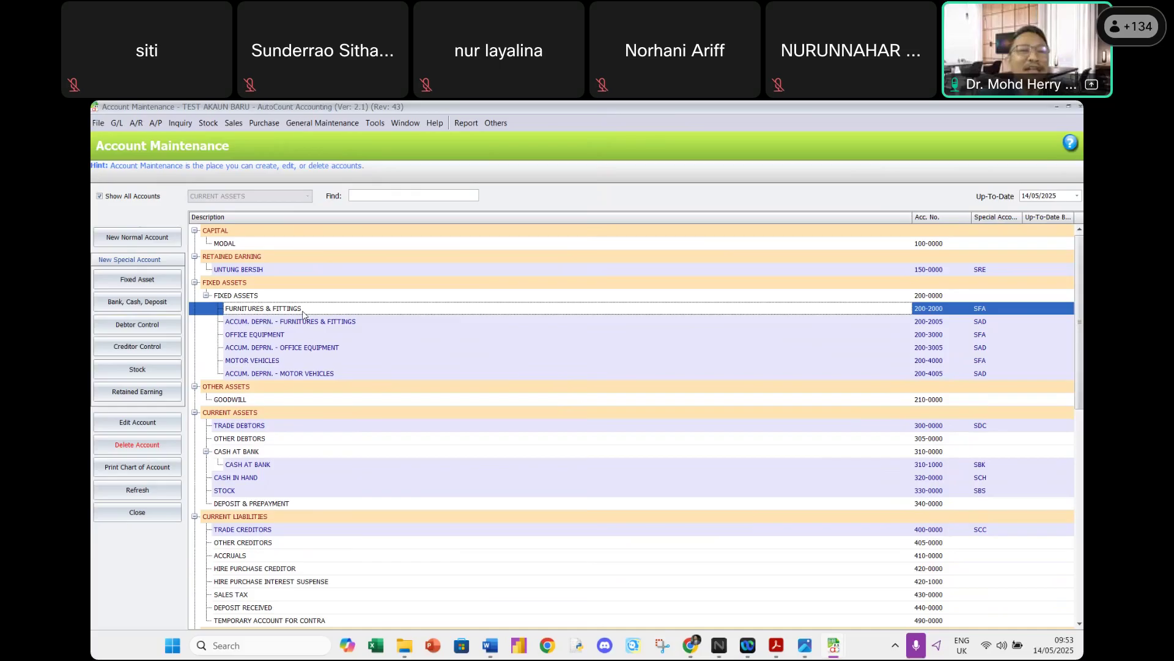
{"action": "double_click", "coordinate": [302, 313]}
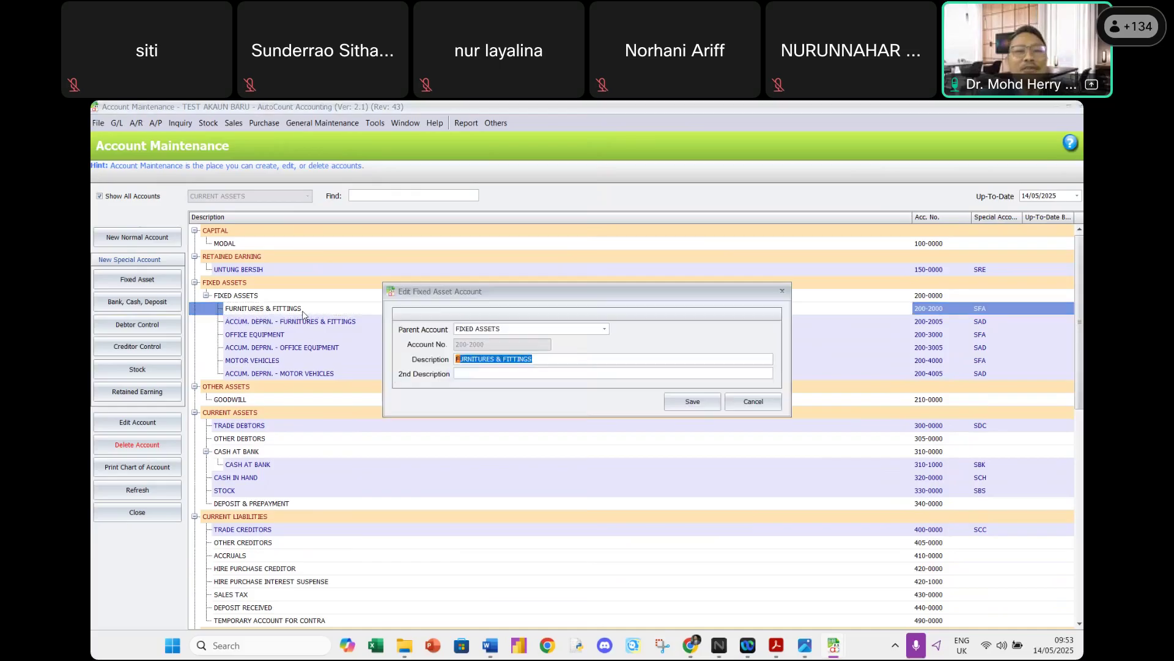
{"action": "type", "text": "F"}
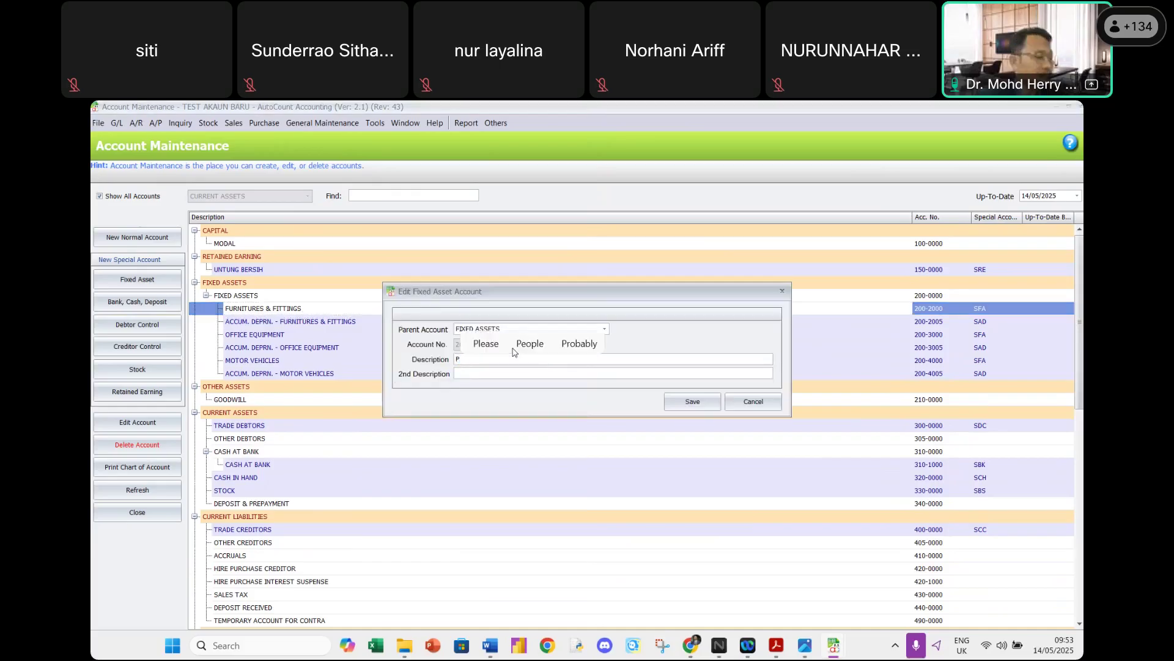
{"action": "type", "text": "ERABOT &"}
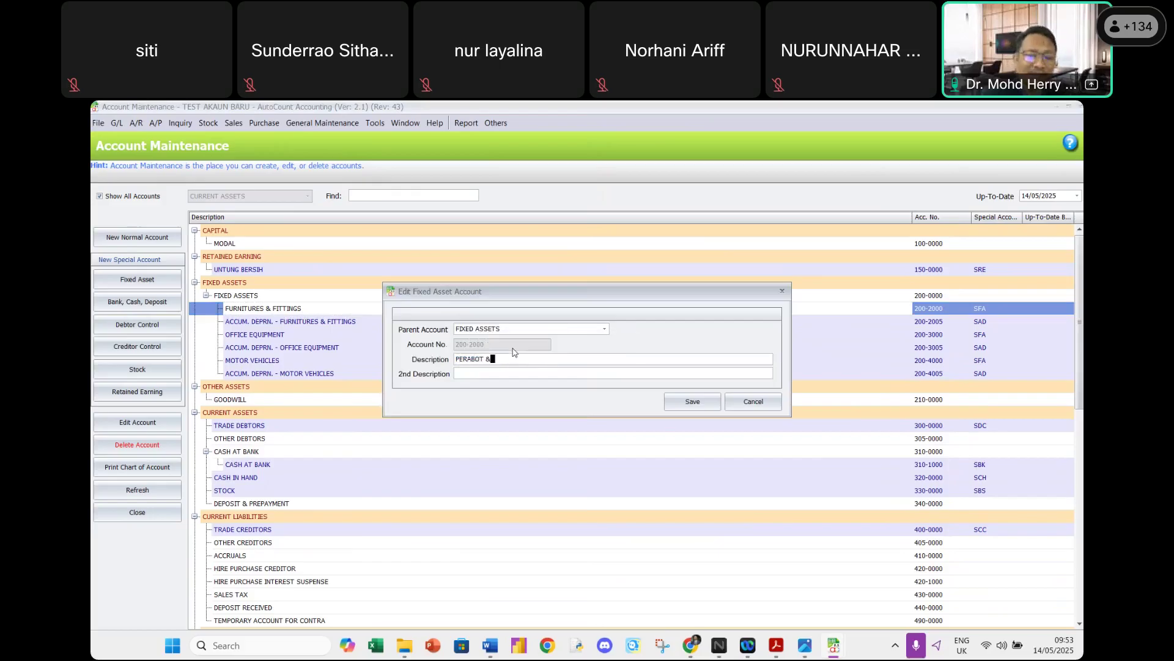
{"action": "type", "text": " KELENGKAPAN"}
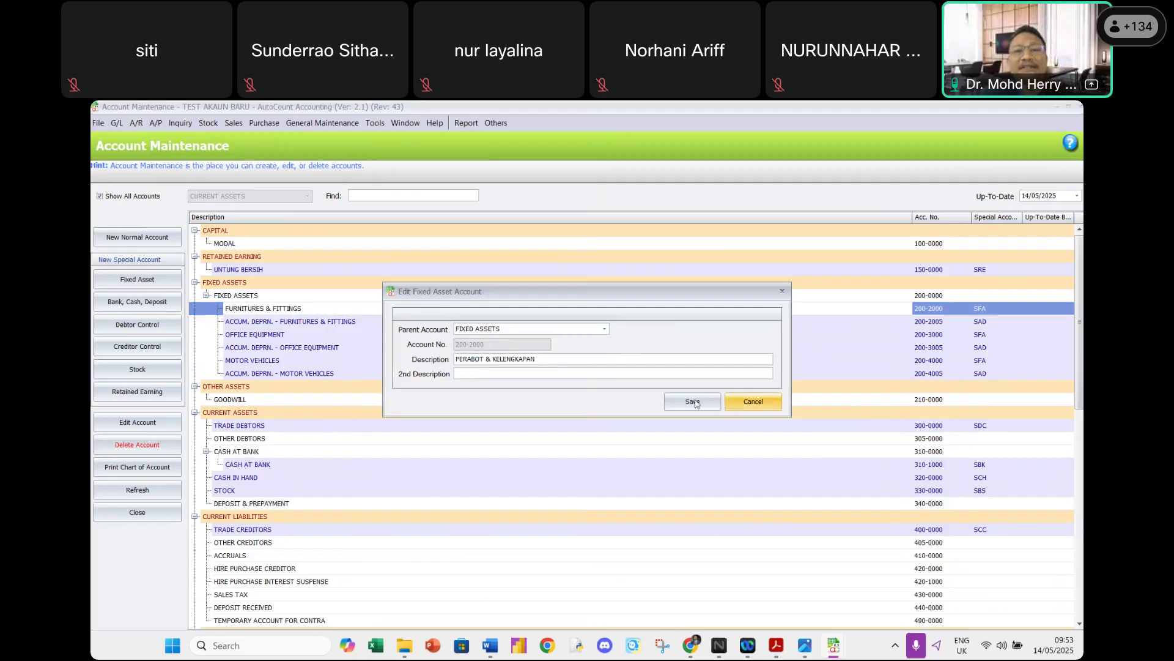
{"action": "left_click", "coordinate": [693, 403]}
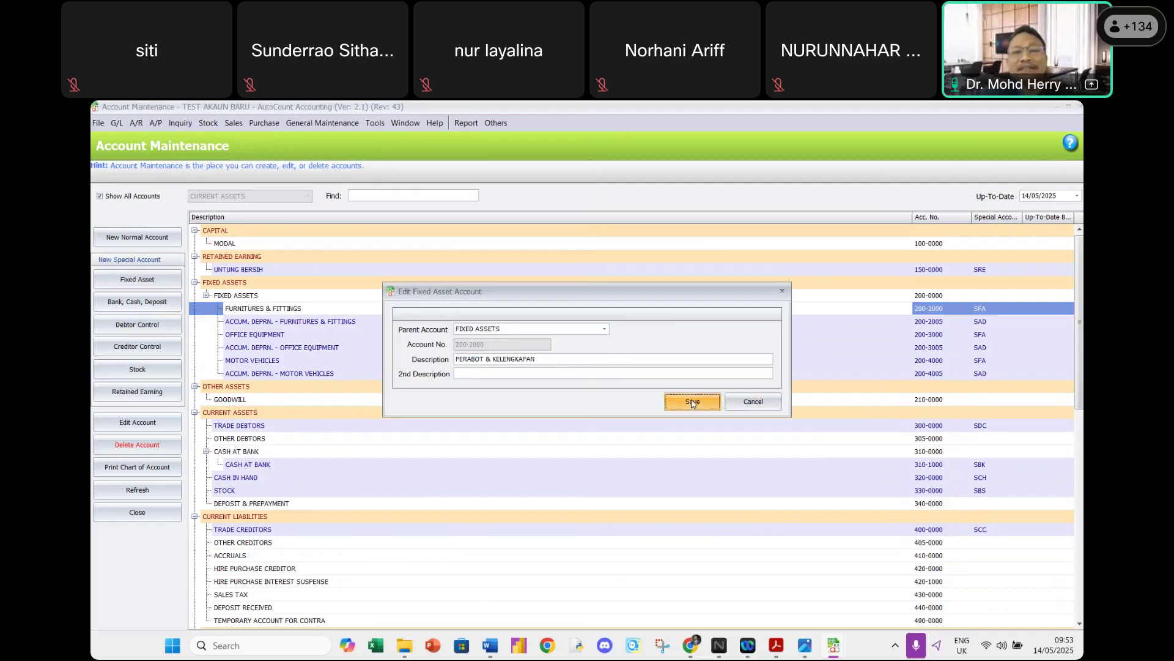
Rename the accumulated depreciation account for furnitures and fittings to SNT - PERABOT & KELENGKAPAN and save it.
{"action": "left_click", "coordinate": [328, 324]}
{"action": "double_click", "coordinate": [329, 324]}
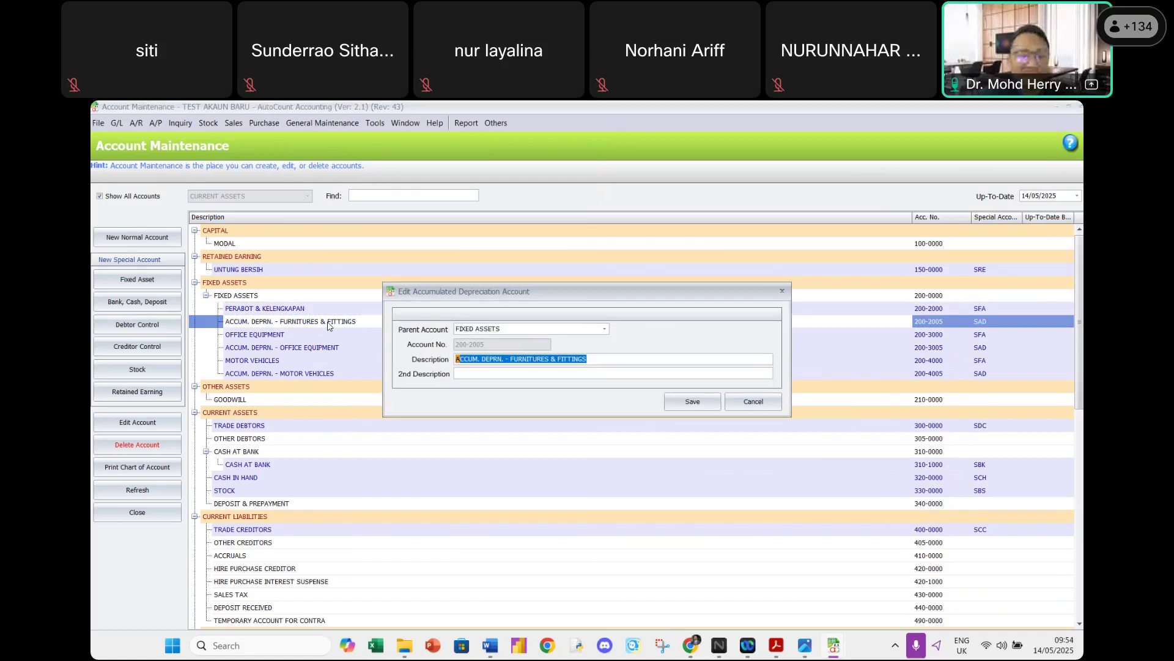
{"action": "type", "text": "SNT -"}
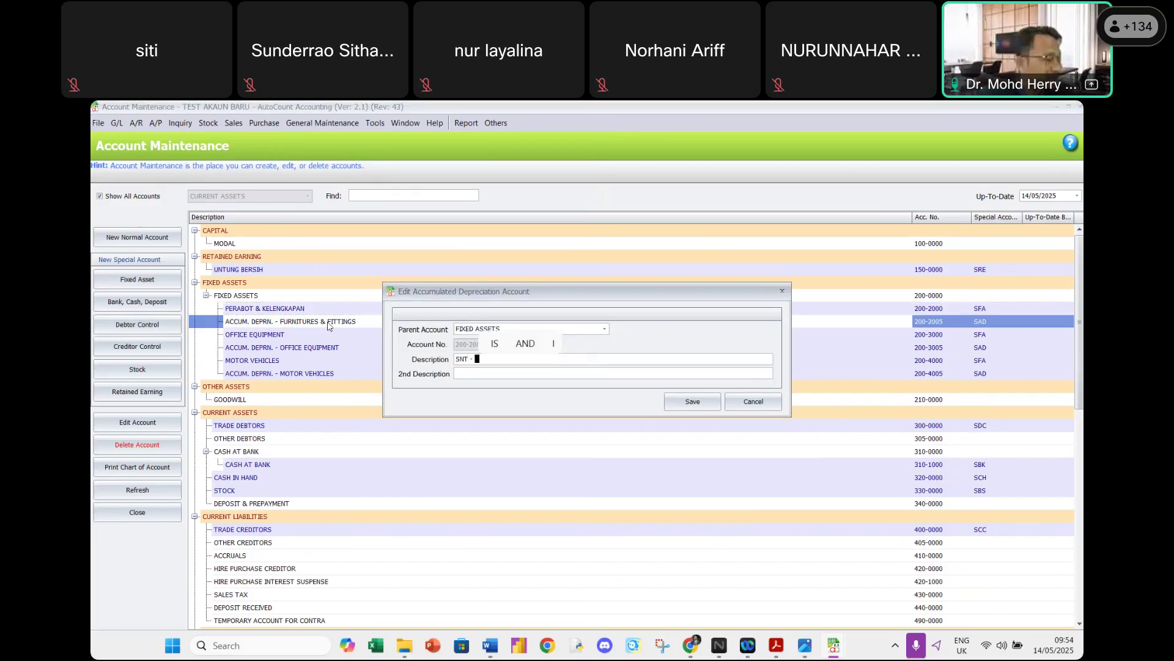
{"action": "type", "text": " PERABO"}
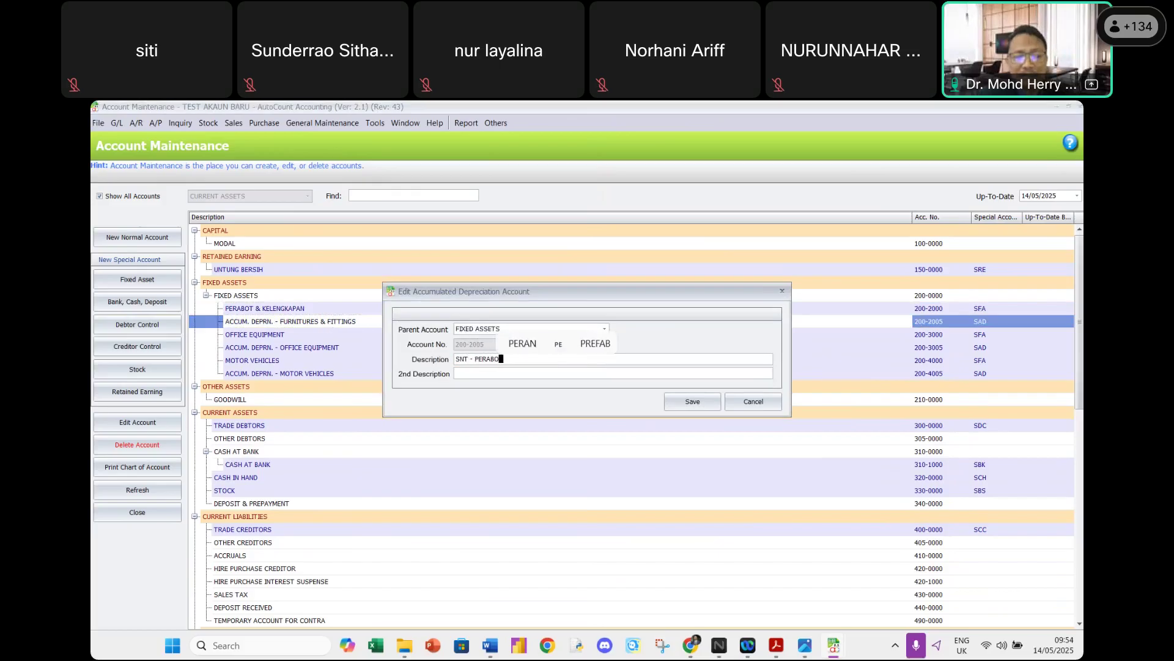
{"action": "type", "text": "T & KELENGKAPAN"}
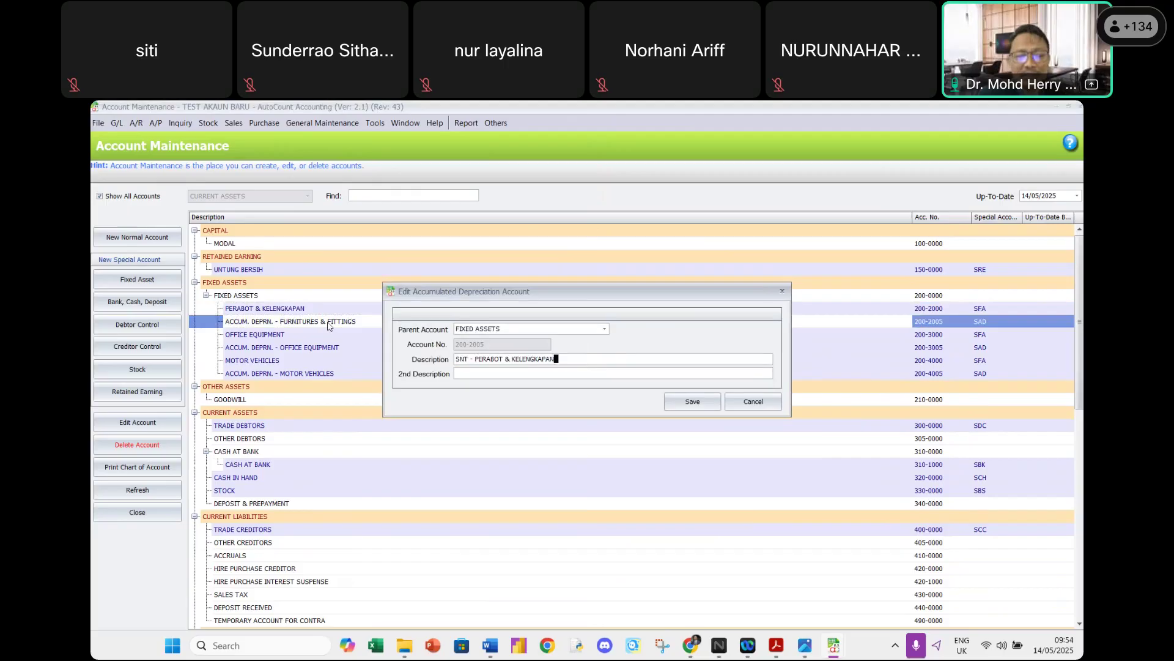
{"action": "left_click", "coordinate": [672, 402]}
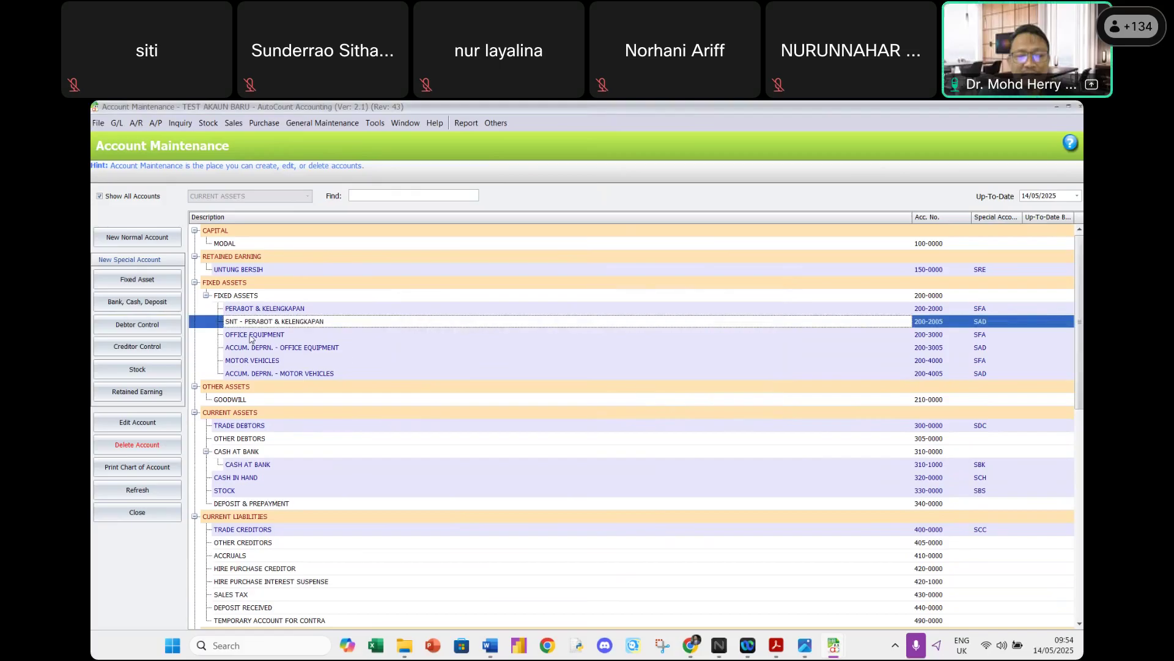
Change the description of the OFFICE EQUIPMENT fixed asset account to PERALATAN PEJABAT and save it.
{"action": "double_click", "coordinate": [251, 338]}
{"action": "type", "text": "PERALATAN"}
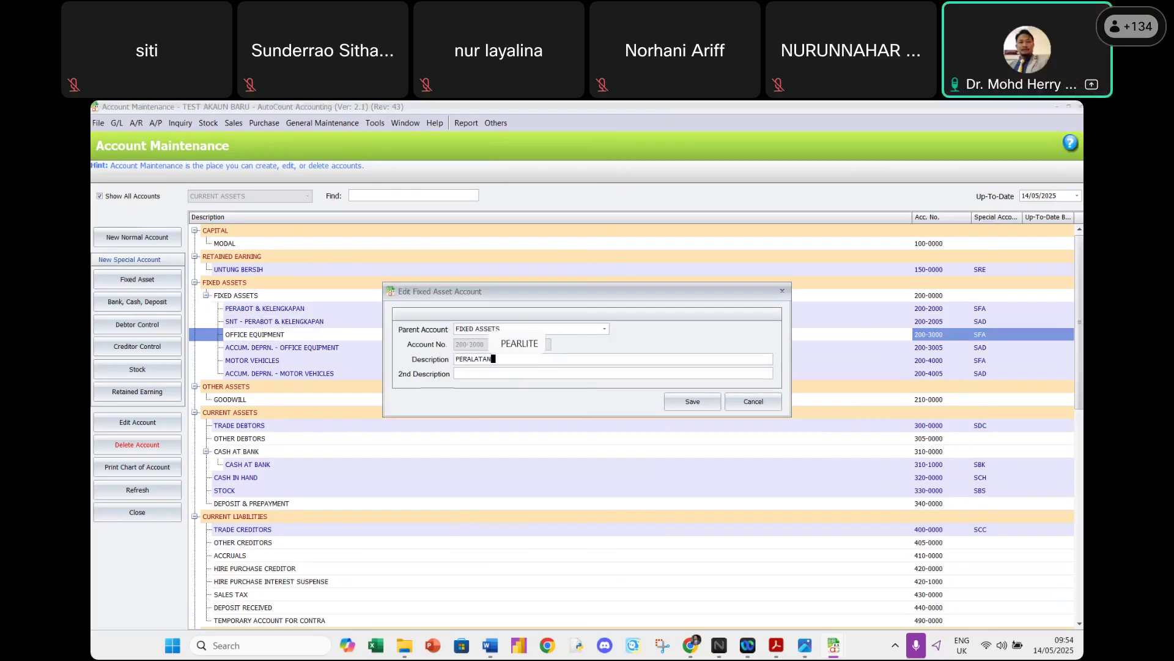
{"action": "type", "text": " PEJABAT"}
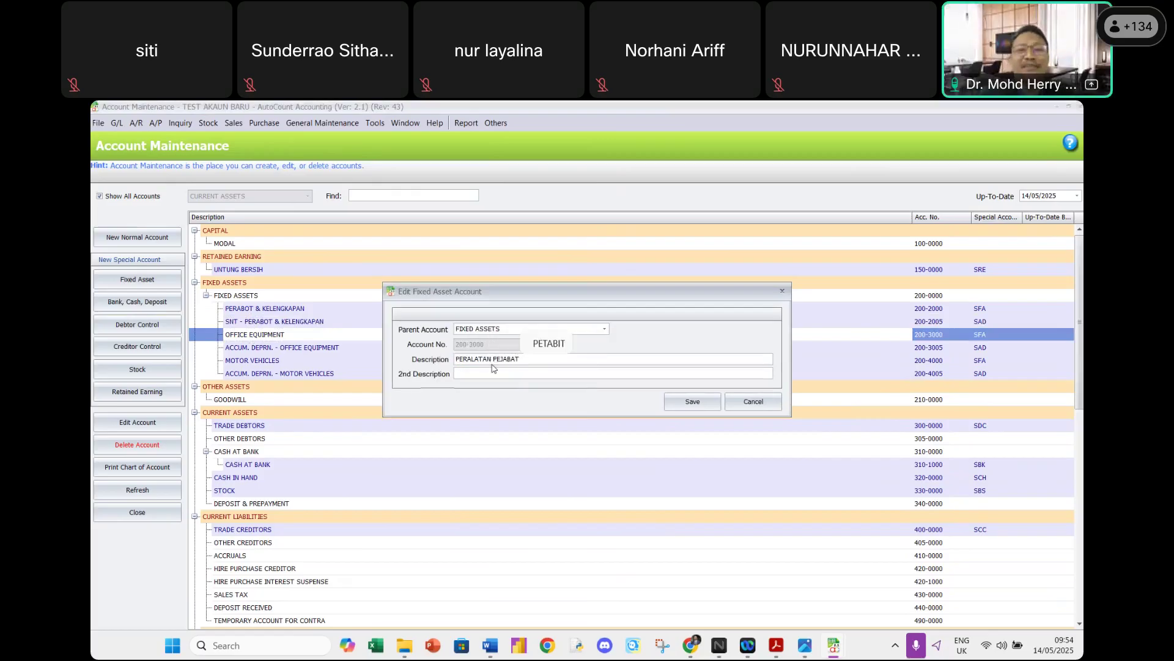
{"action": "left_click", "coordinate": [685, 400]}
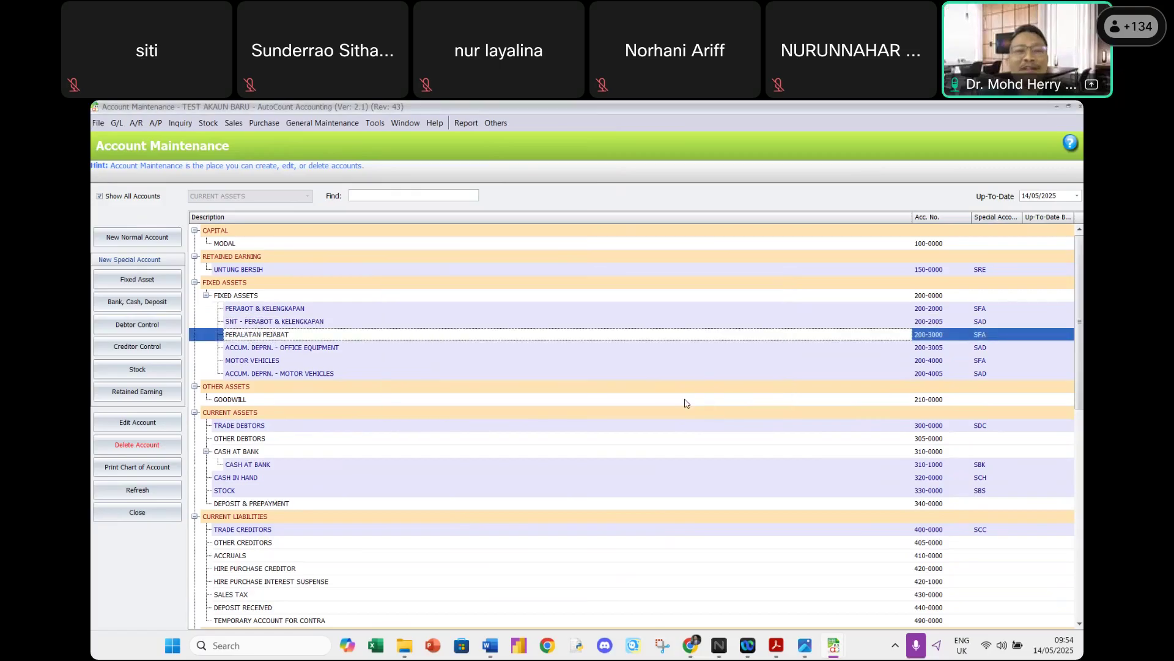
Rename the accumulated depreciation account for office equipment to SNT - PERALATAN PEJABAT and save it.
{"action": "left_click", "coordinate": [298, 348]}
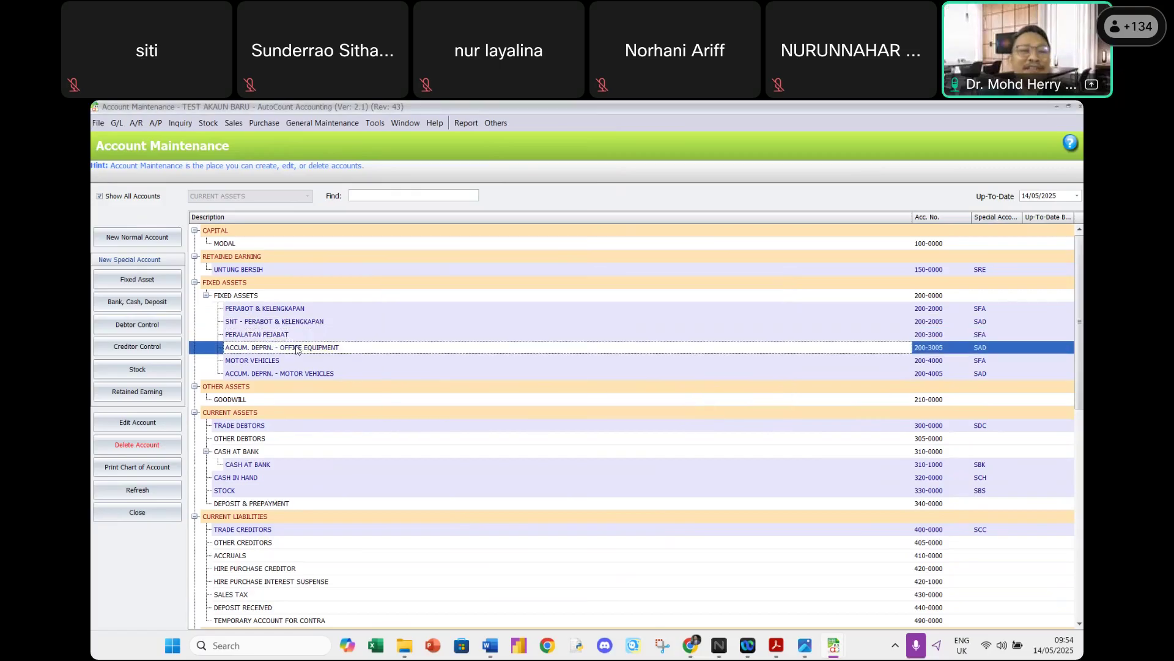
{"action": "double_click", "coordinate": [297, 348]}
{"action": "type", "text": "SNT"}
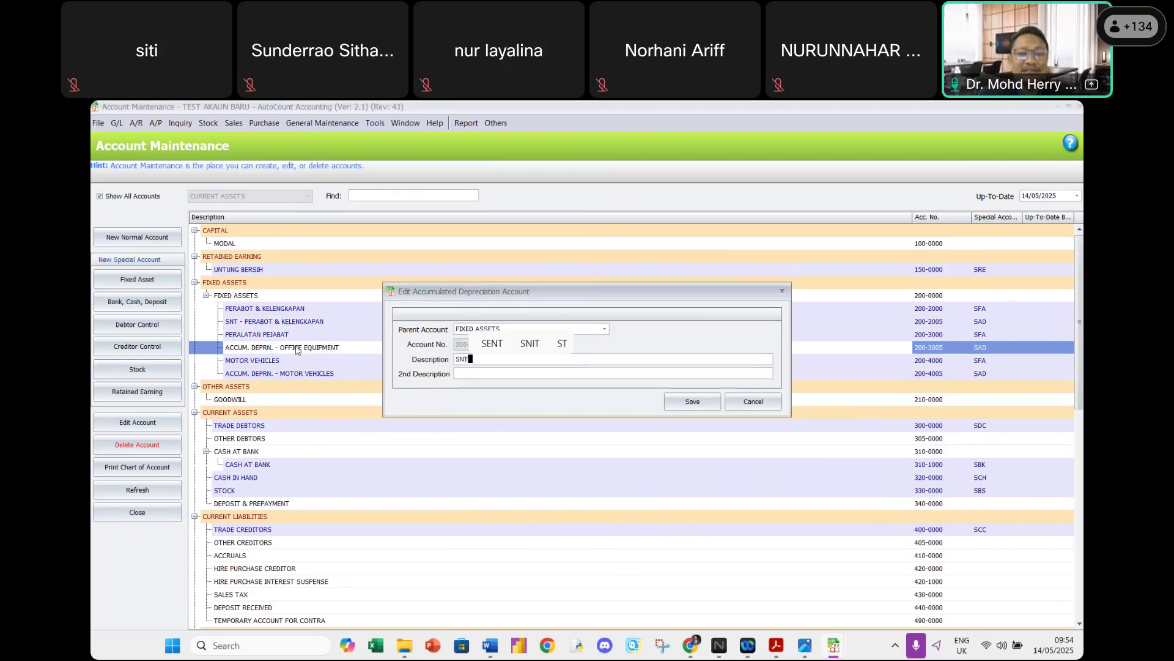
{"action": "type", "text": " - P"}
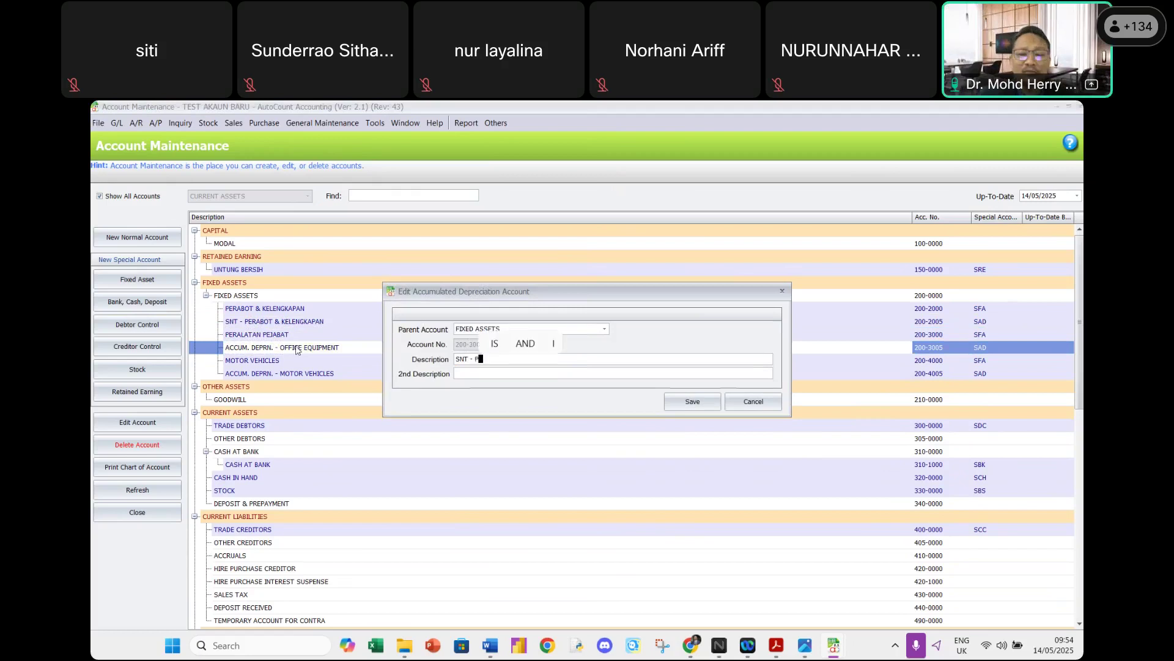
{"action": "type", "text": "ERALATAN PEJA"}
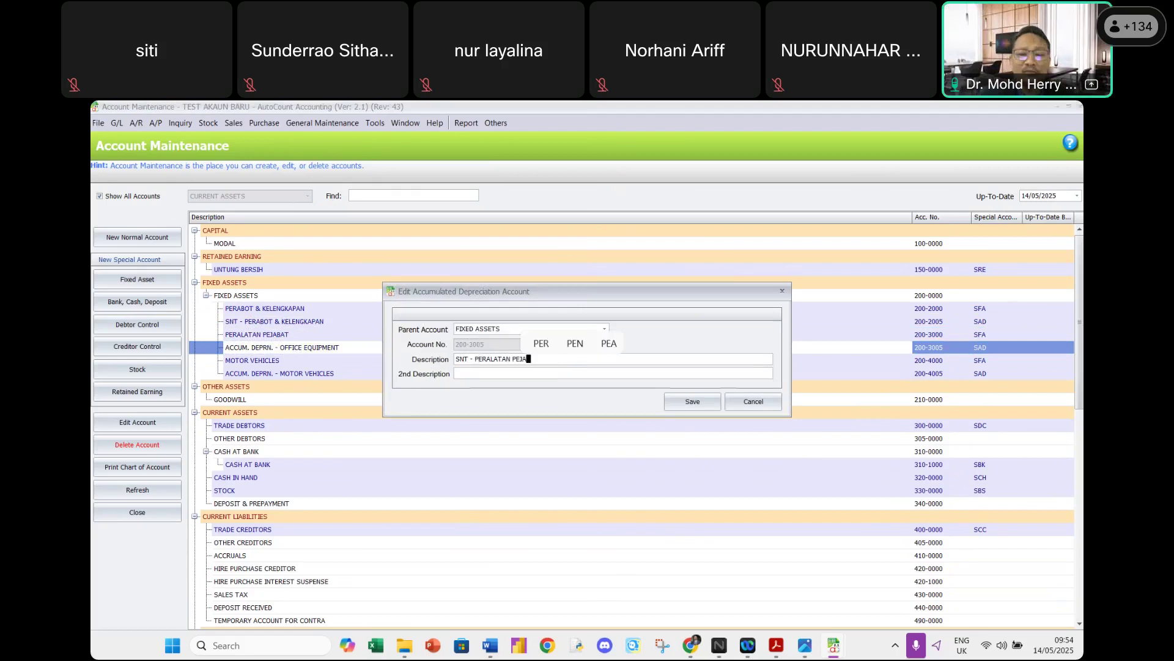
{"action": "type", "text": "BAT"}
{"action": "left_click", "coordinate": [675, 403]}
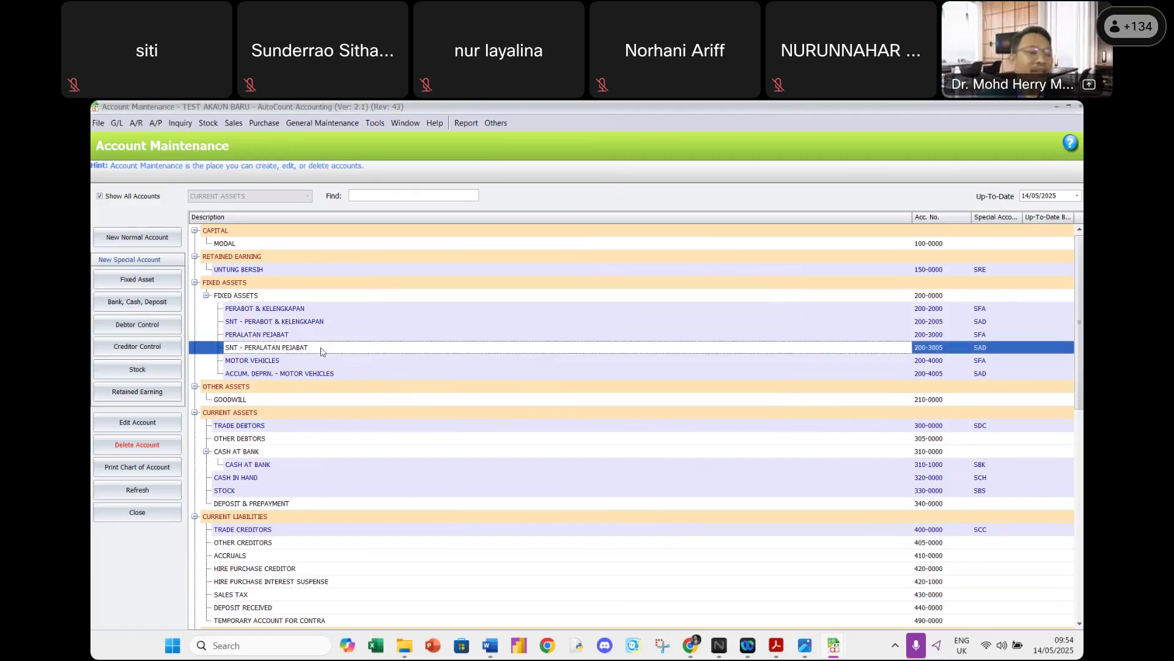
Change the description of the MOTOR VEHICLES fixed asset account to KENDERAAN and save it.
{"action": "left_click", "coordinate": [257, 361]}
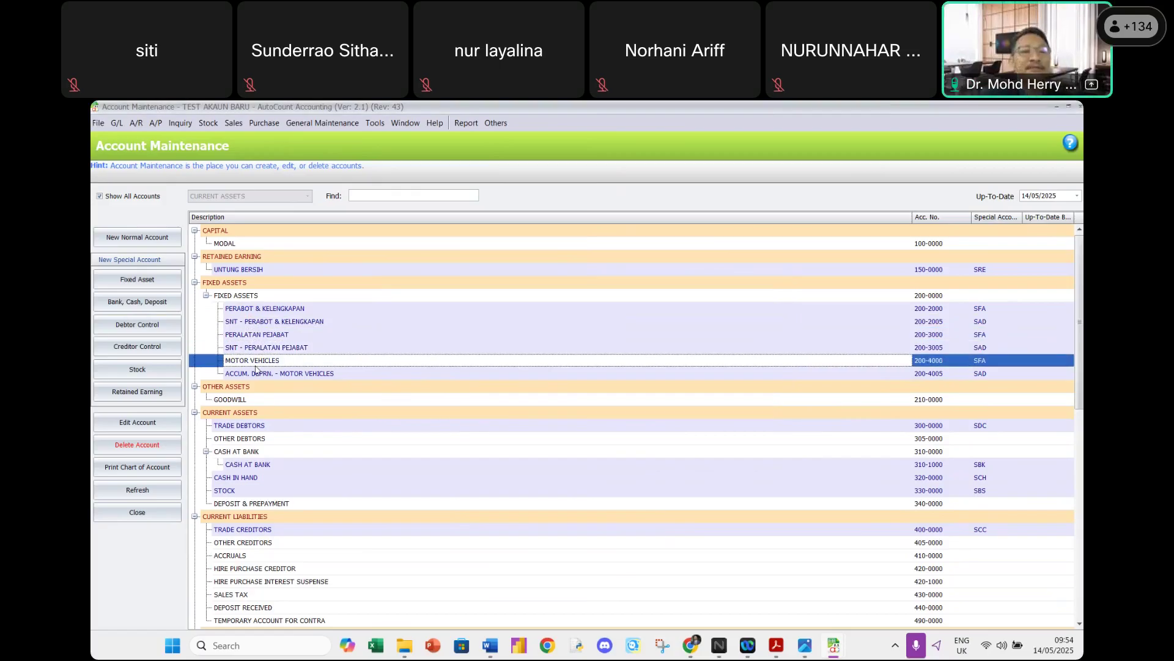
{"action": "double_click", "coordinate": [256, 367]}
{"action": "type", "text": "KENMDER"}
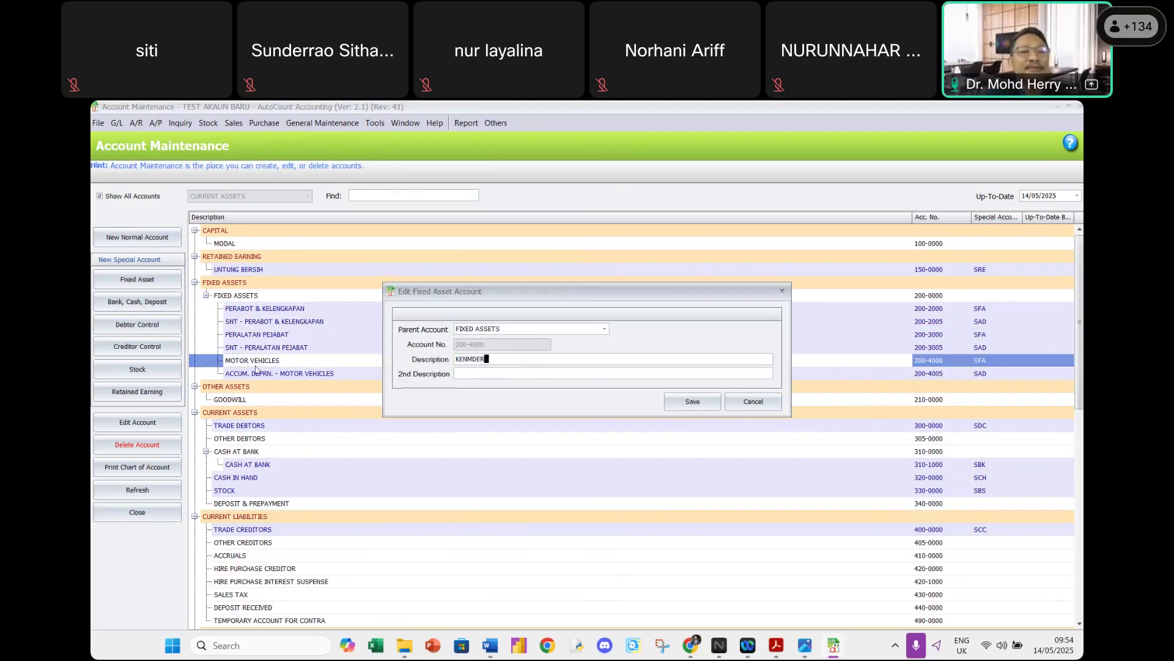
{"action": "type", "text": "AAN"}
{"action": "key", "text": "BackSpace"}
{"action": "key", "text": "BackSpace"}
{"action": "key", "text": "BackSpace"}
{"action": "key", "text": "BackSpace"}
{"action": "key", "text": "BackSpace"}
{"action": "key", "text": "BackSpace"}
{"action": "key", "text": "BackSpace"}
{"action": "key", "text": "BackSpace"}
{"action": "key", "text": "BackSpace"}
{"action": "key", "text": "BackSpace"}
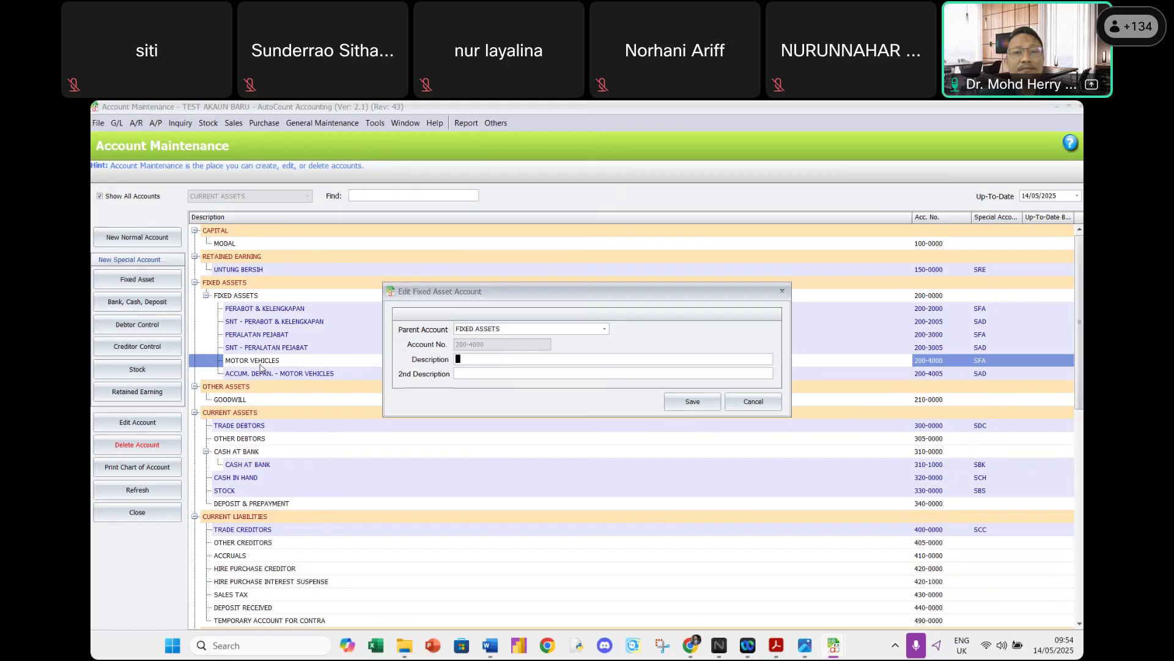
{"action": "type", "text": "KENDER"}
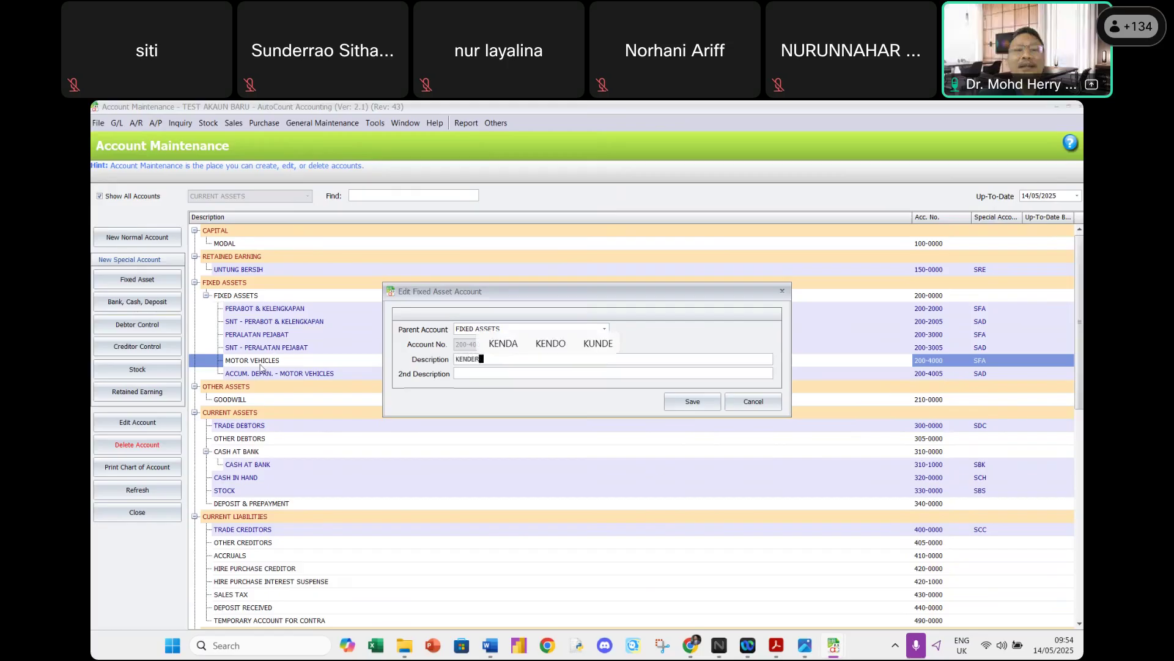
{"action": "key", "text": "Caps_Lock"}
{"action": "key", "text": "BackSpace"}
{"action": "key", "text": "Caps_Lock"}
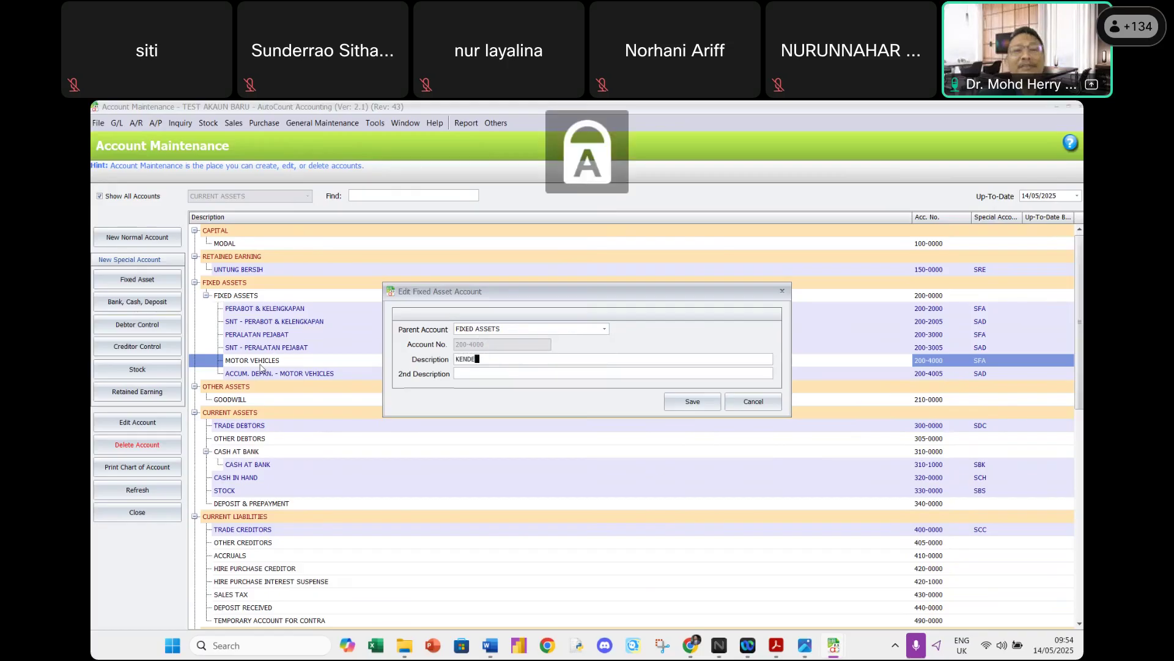
{"action": "type", "text": "RAAN"}
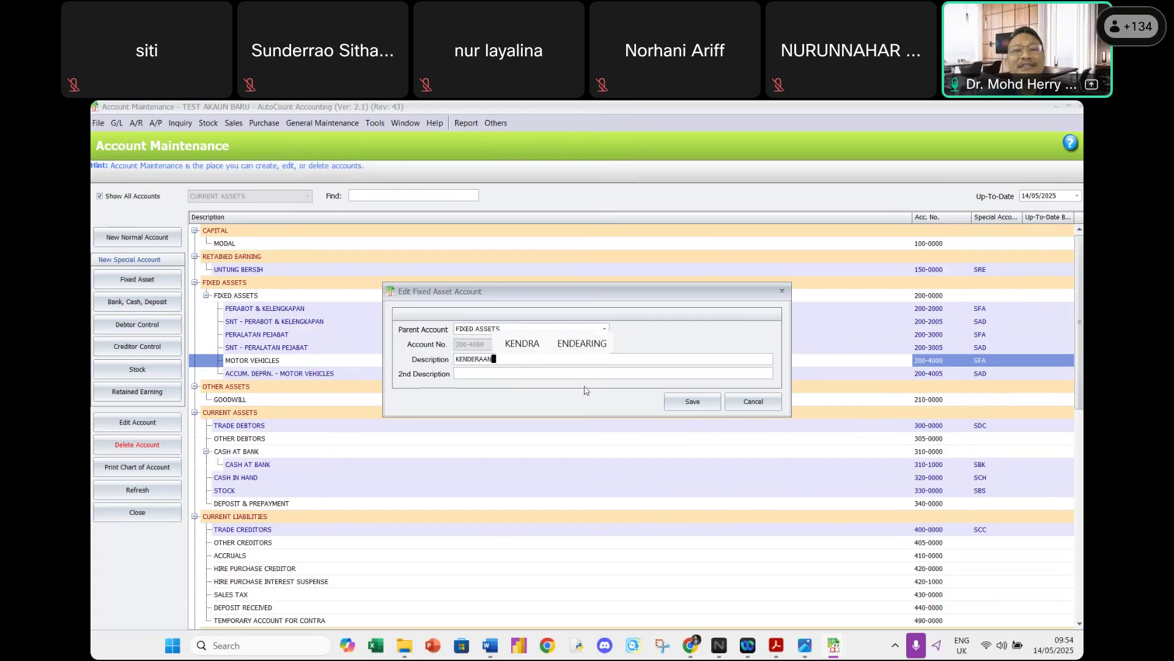
{"action": "left_click", "coordinate": [690, 404]}
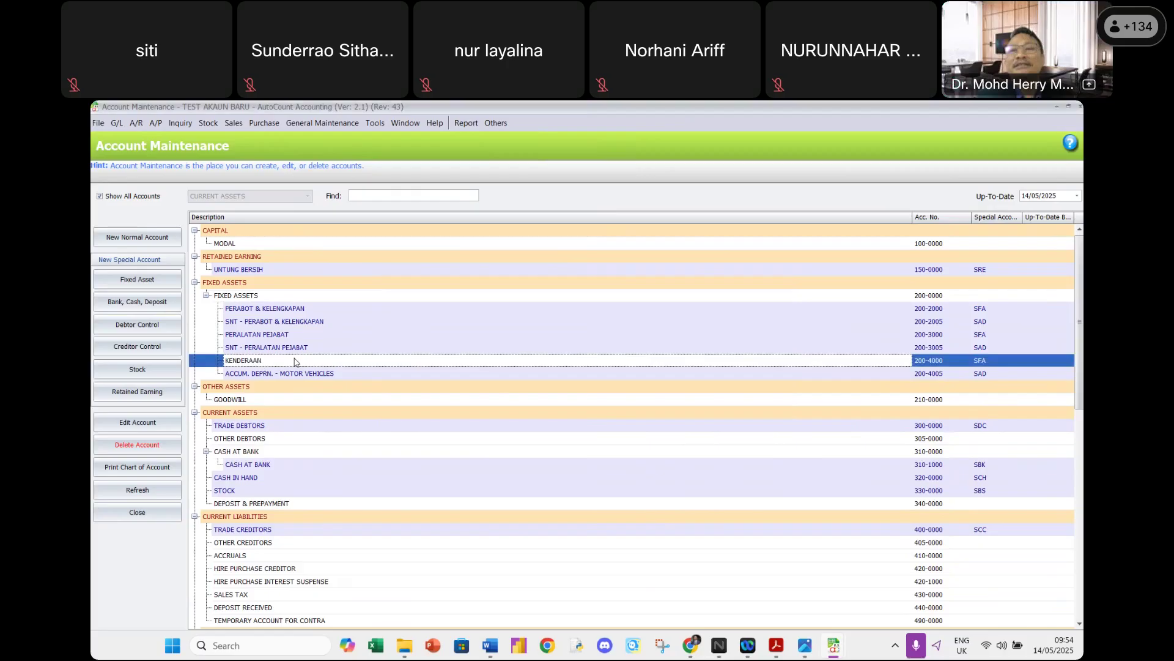
Rename the accumulated depreciation account for motor vehicles to SNT - KENDERAAN and save it.
{"action": "left_click", "coordinate": [246, 376]}
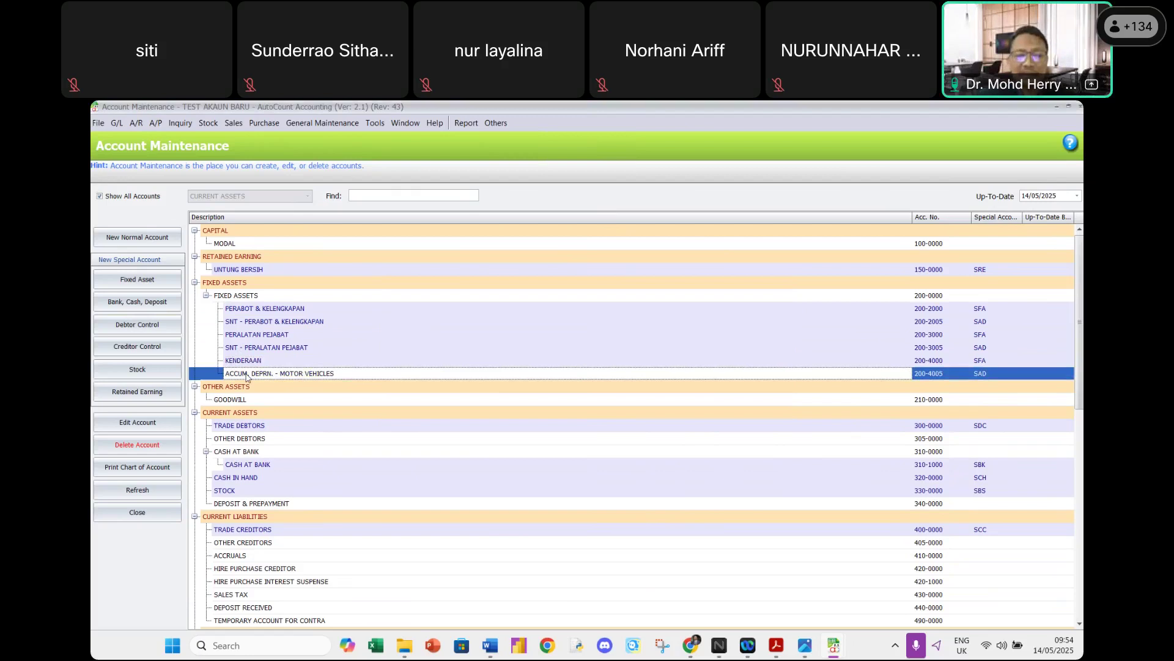
{"action": "double_click", "coordinate": [248, 378]}
{"action": "type", "text": "SNT - KENDERAAN"}
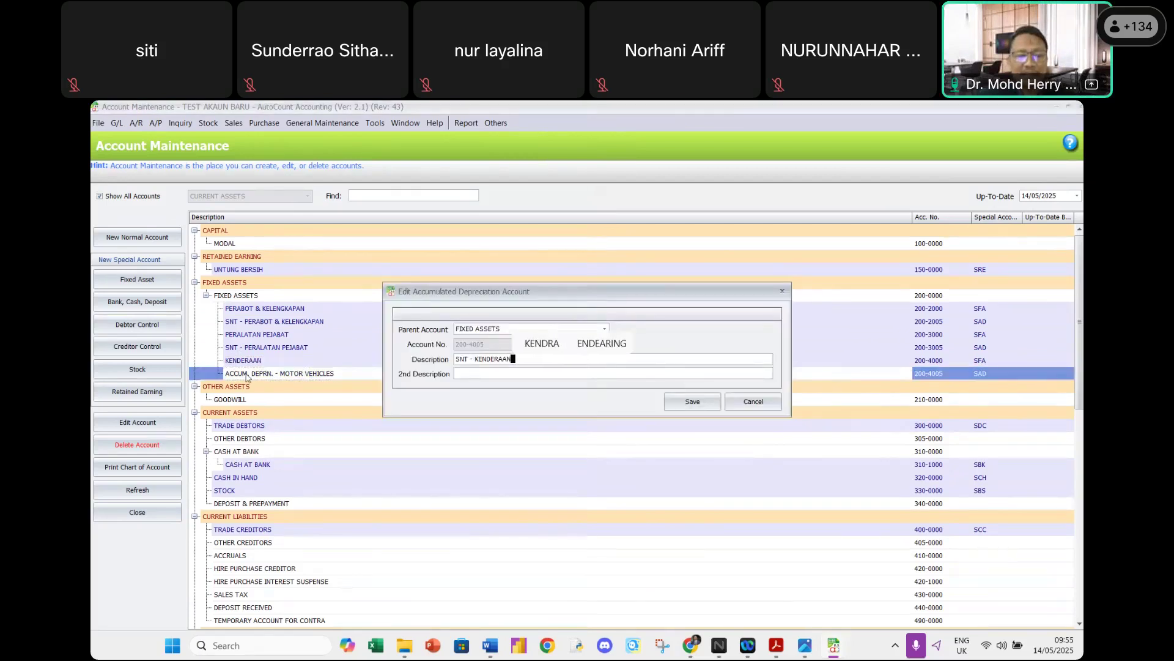
{"action": "left_click", "coordinate": [696, 404]}
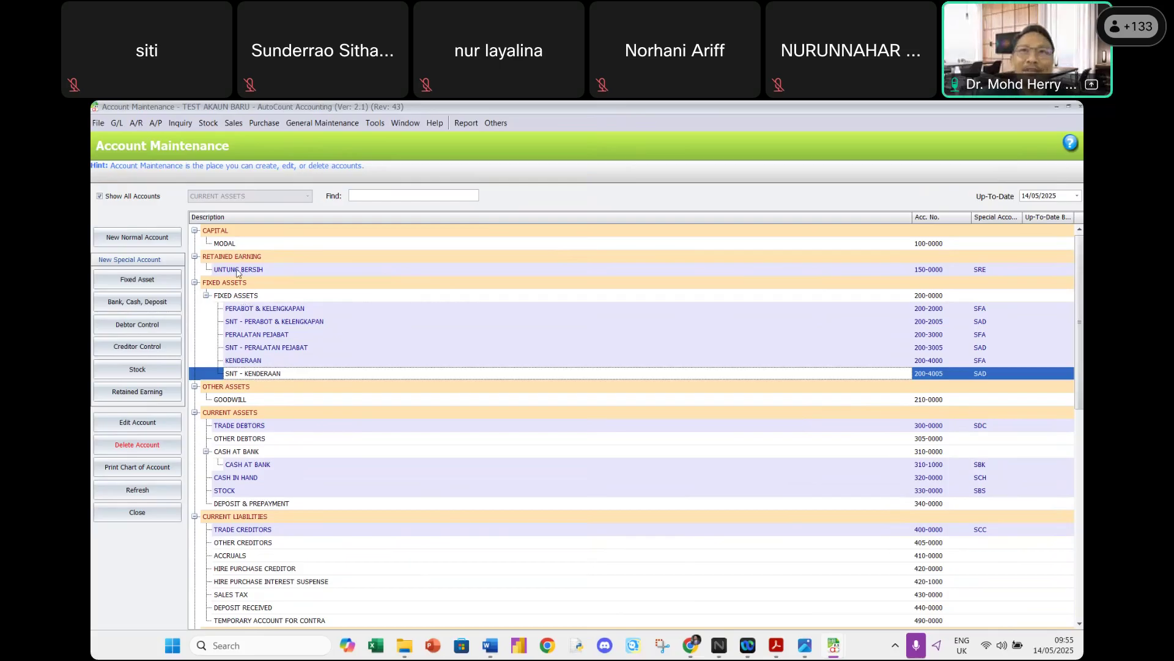
Change the description of the FIXED ASSETS parent account 200-0000 to ASET BUKAN SEMASA and save it.
{"action": "left_click", "coordinate": [230, 298]}
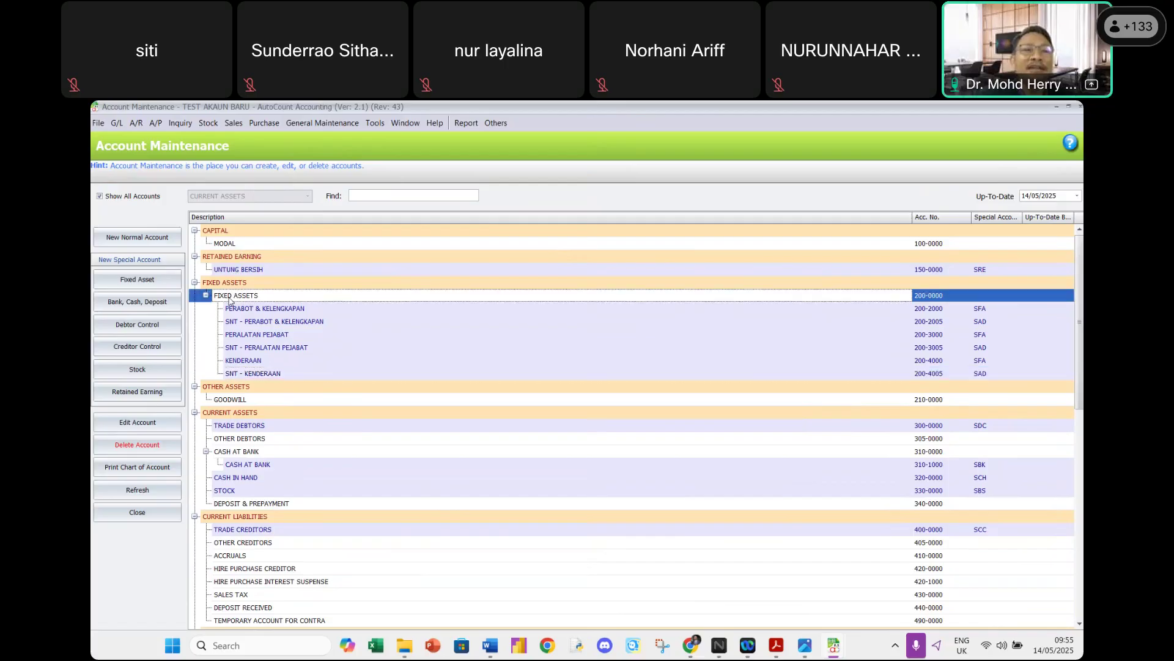
{"action": "double_click", "coordinate": [229, 298]}
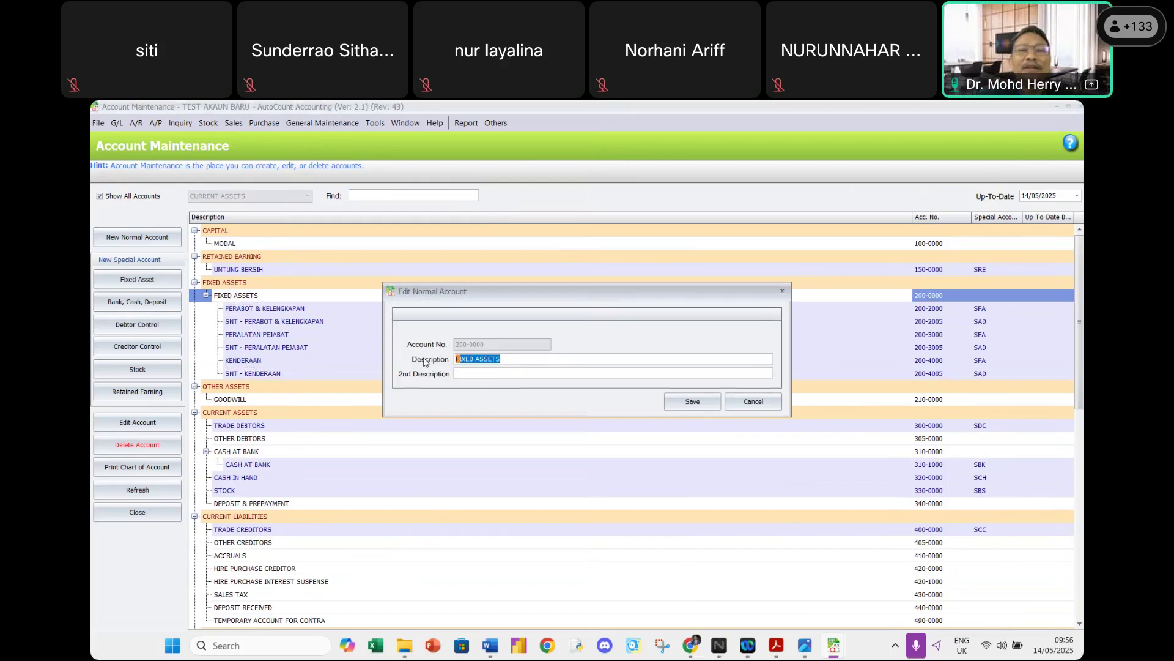
{"action": "type", "text": "ASET BUKAN SEMASA"}
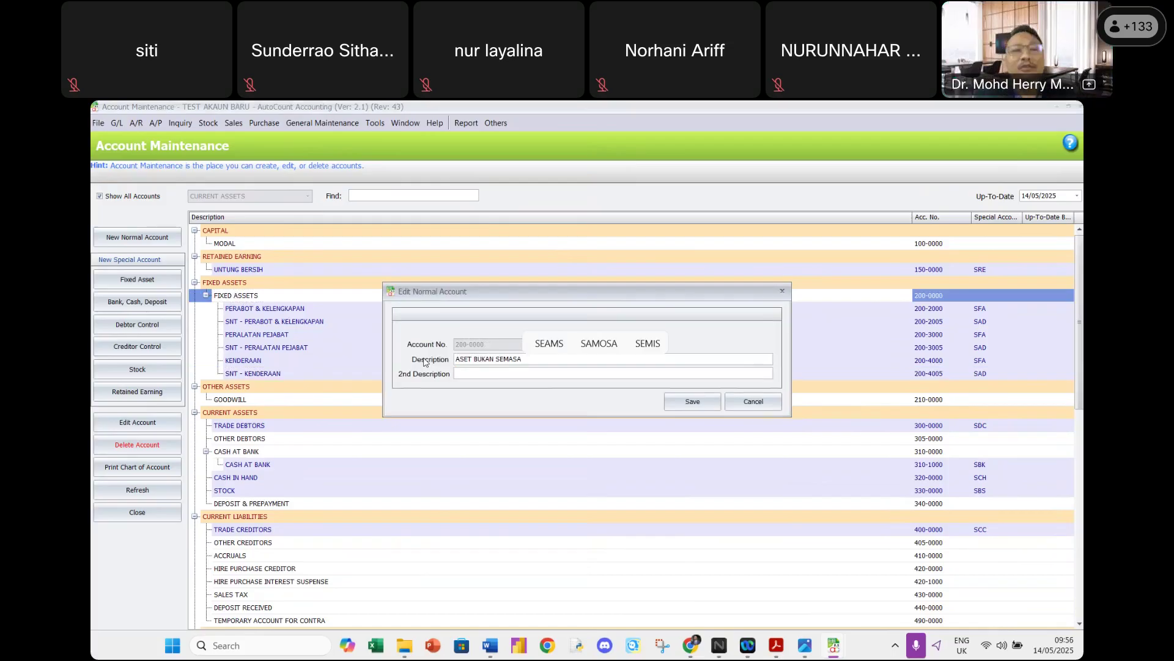
{"action": "left_click", "coordinate": [692, 402]}
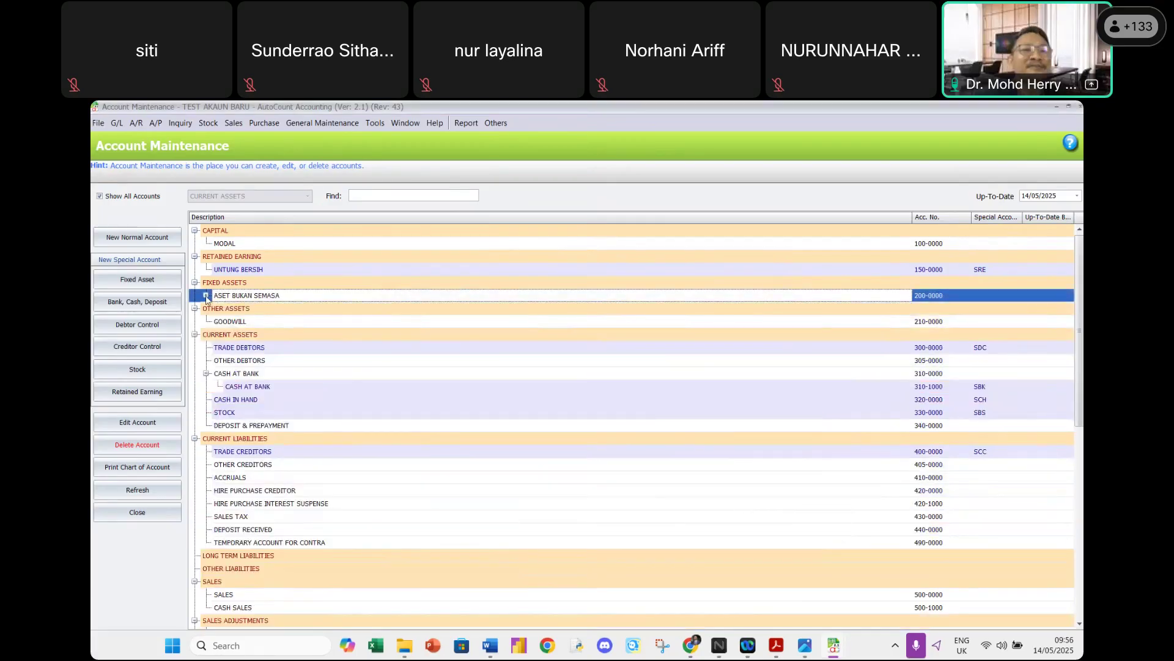
{"action": "double_click", "coordinate": [247, 297]}
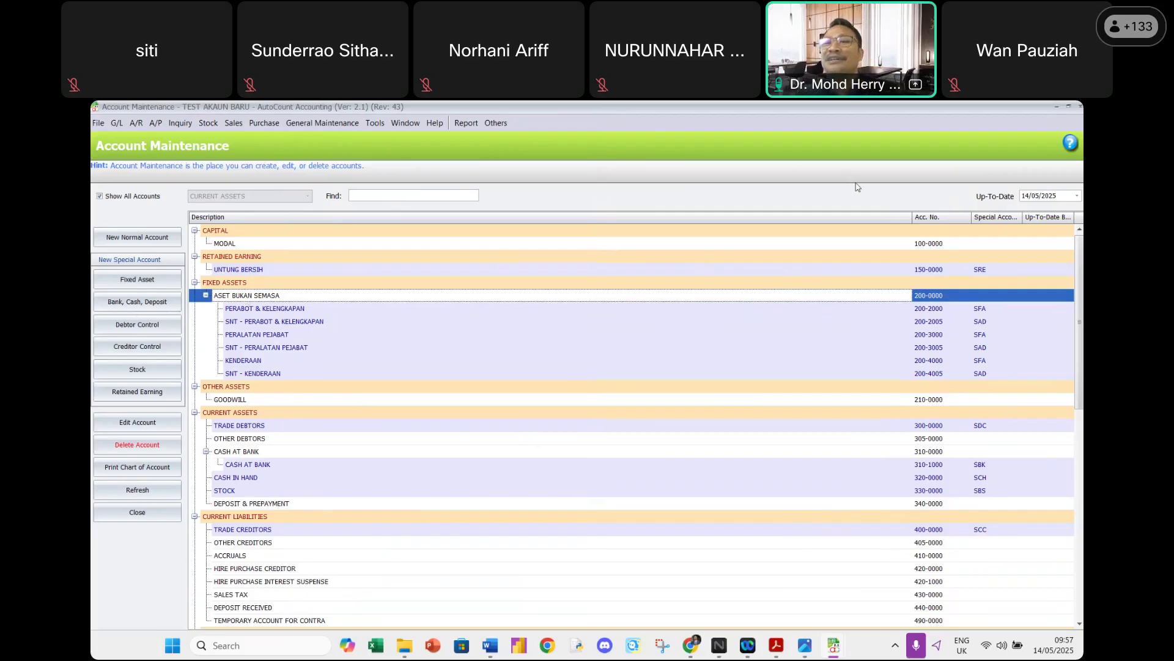
{"action": "left_click", "coordinate": [1022, 191]}
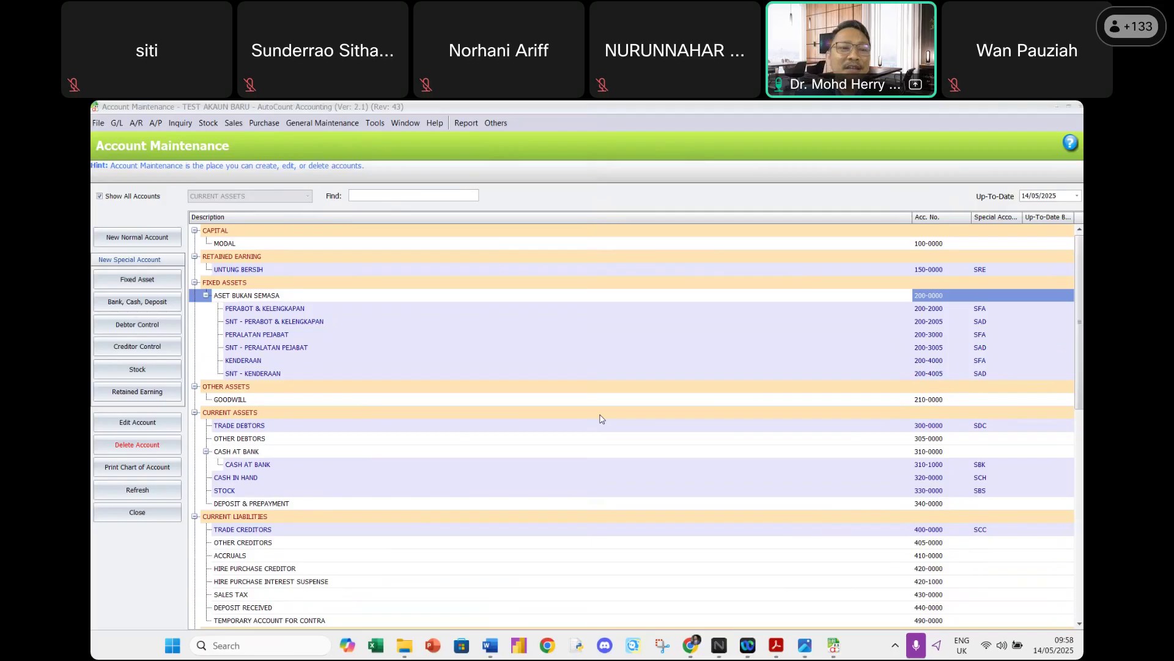
{"action": "left_click", "coordinate": [959, 189]}
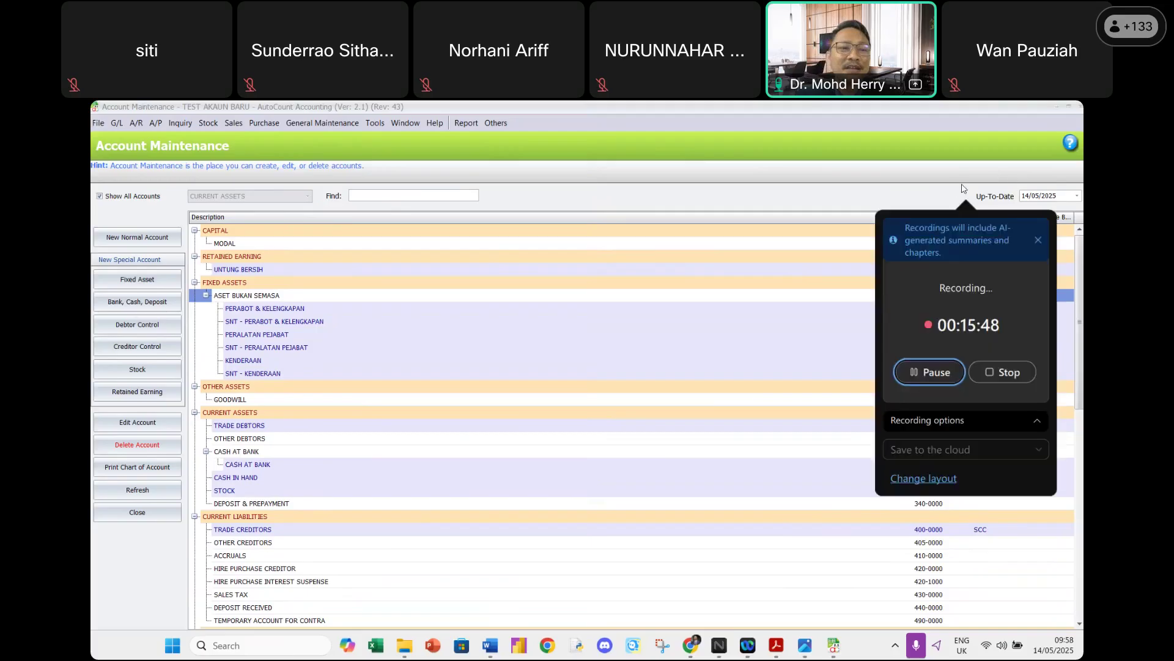
{"action": "left_click", "coordinate": [930, 372]}
{"action": "left_click", "coordinate": [929, 372]}
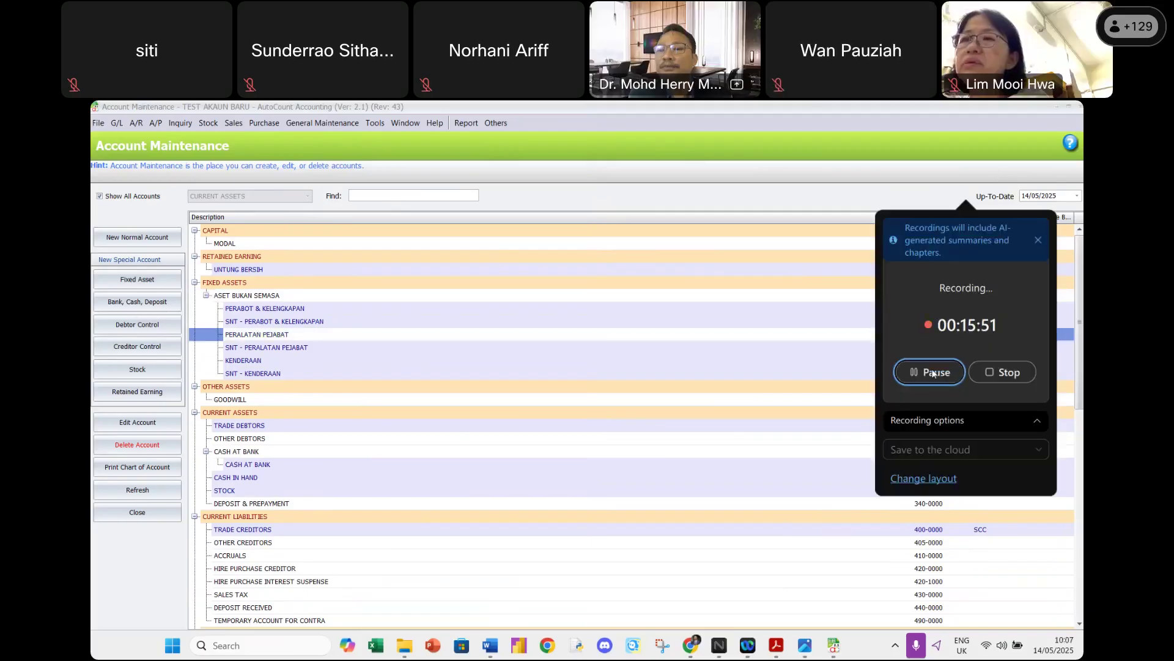
{"action": "left_click", "coordinate": [242, 296]}
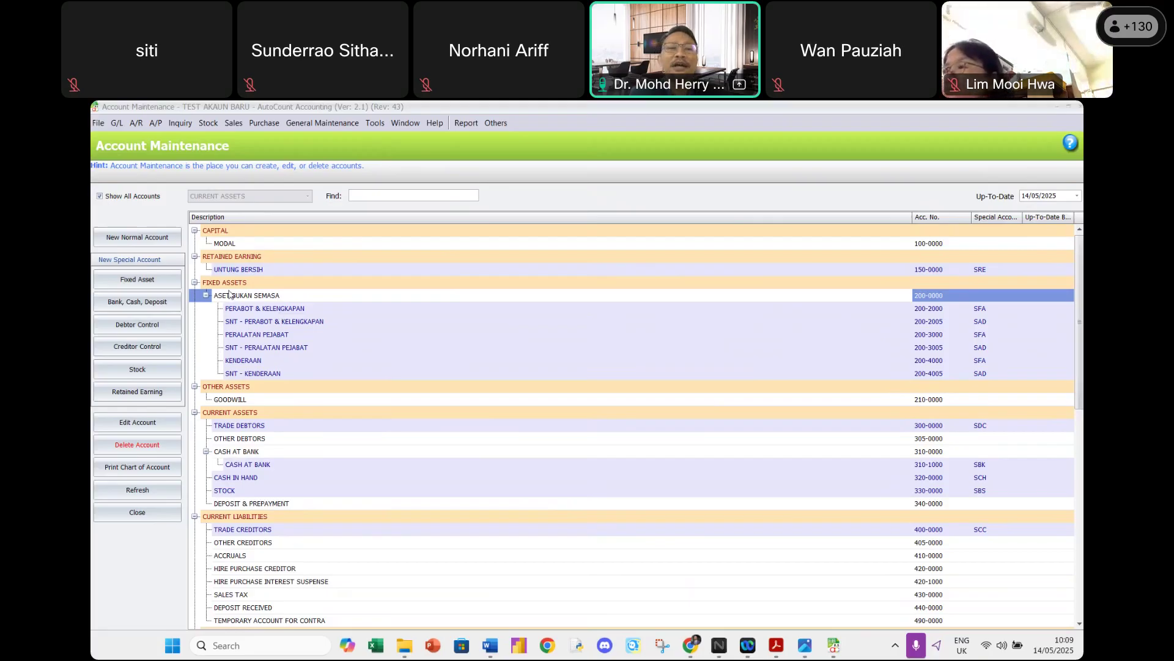
{"action": "left_click", "coordinate": [259, 284]}
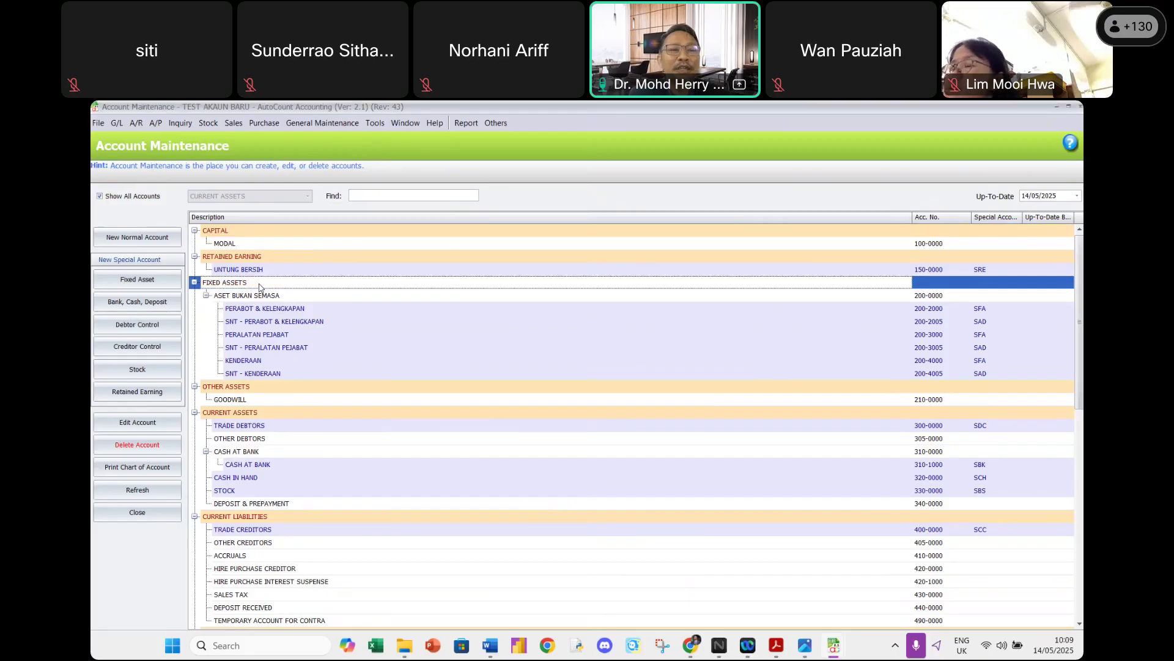
Start a new fixed asset account under ASET BUKAN SEMASA with number 200-5000 and description ICT & KOMPUTER.
{"action": "left_click", "coordinate": [259, 298]}
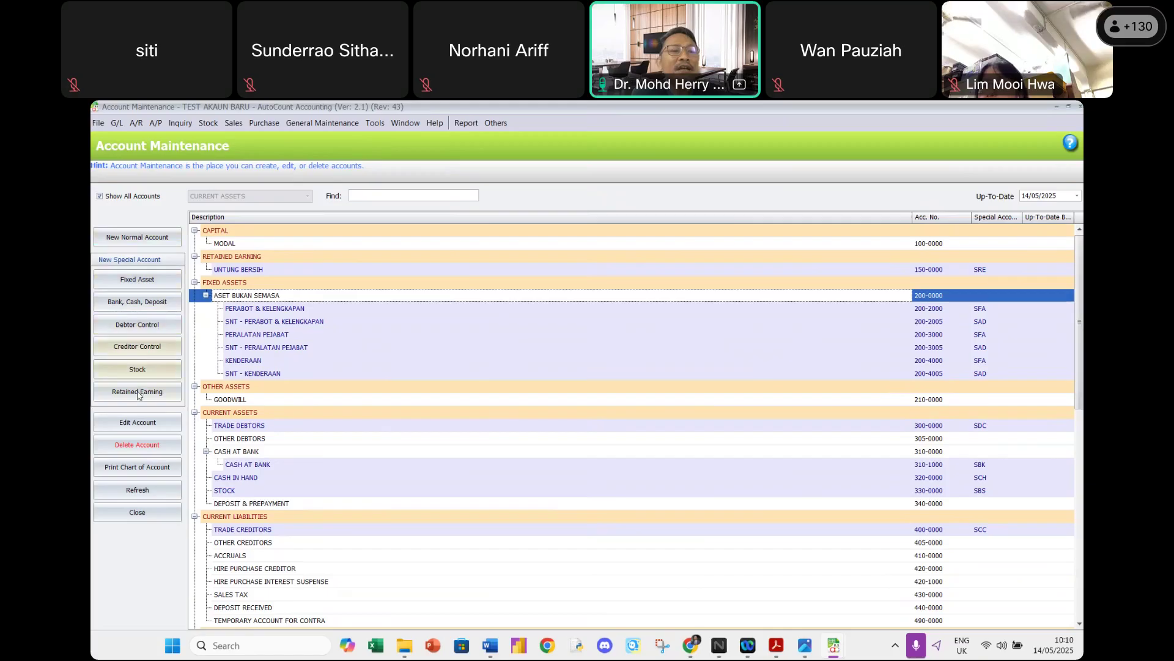
{"action": "left_click", "coordinate": [136, 285]}
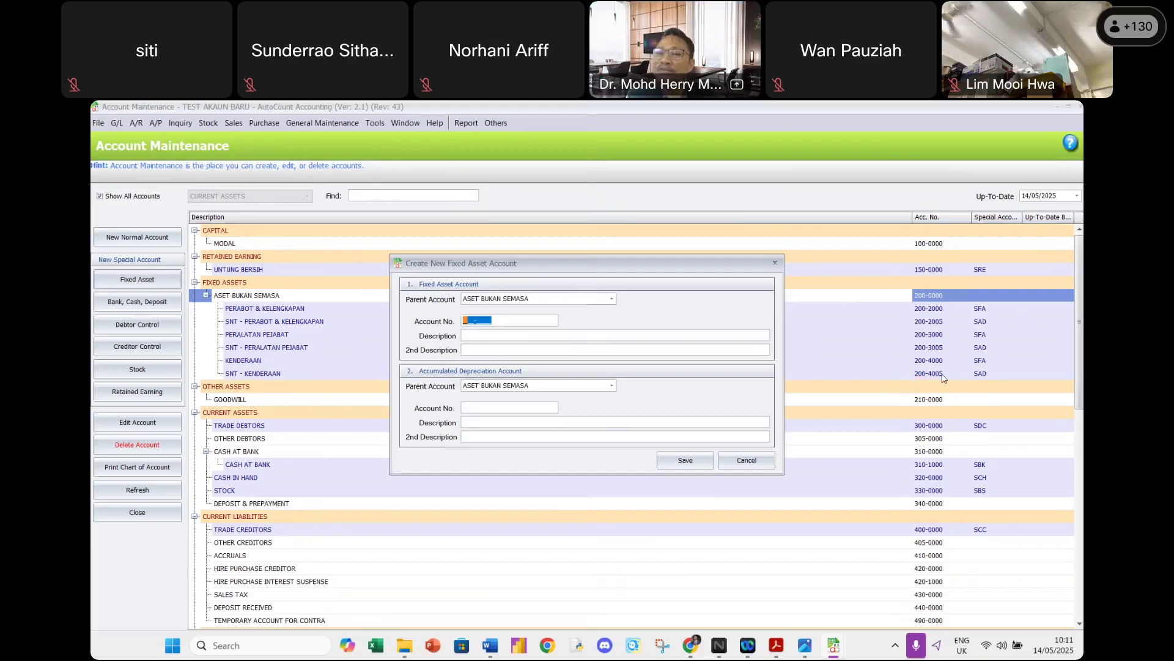
{"action": "type", "text": "2"}
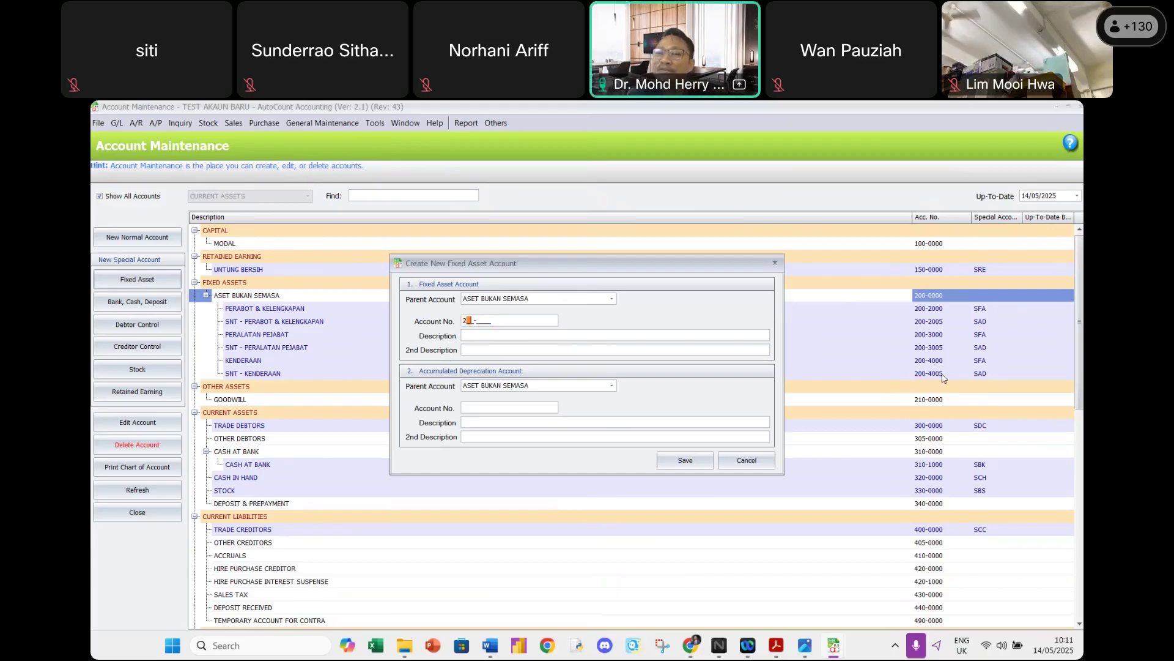
{"action": "type", "text": "00-5000"}
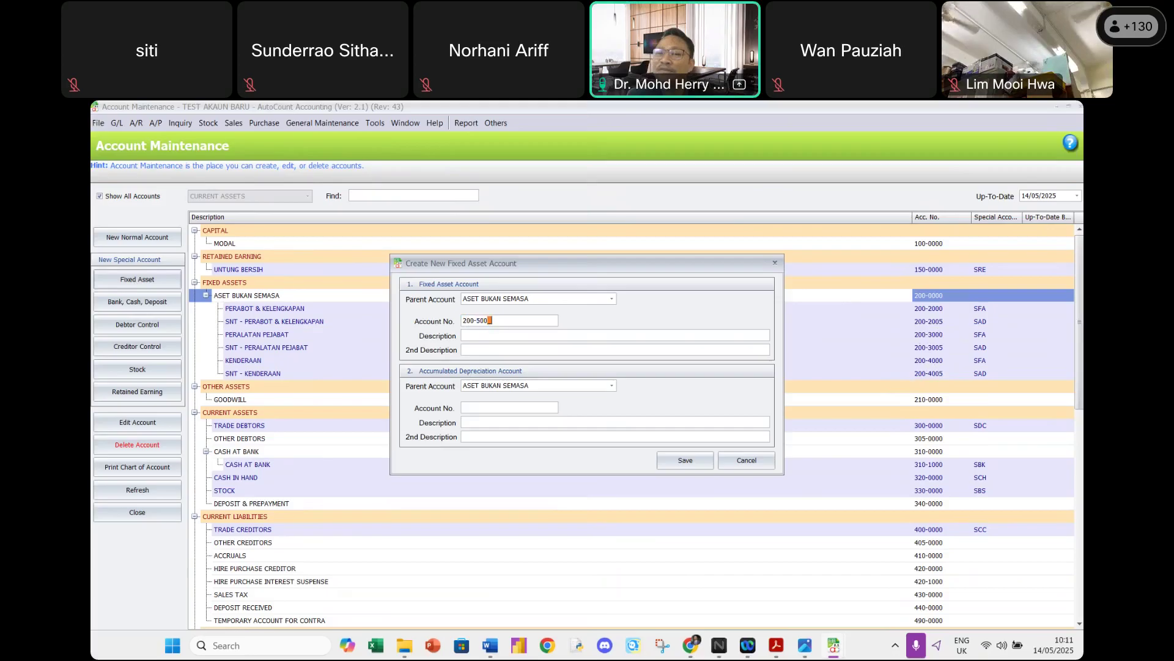
{"action": "left_click", "coordinate": [667, 336]}
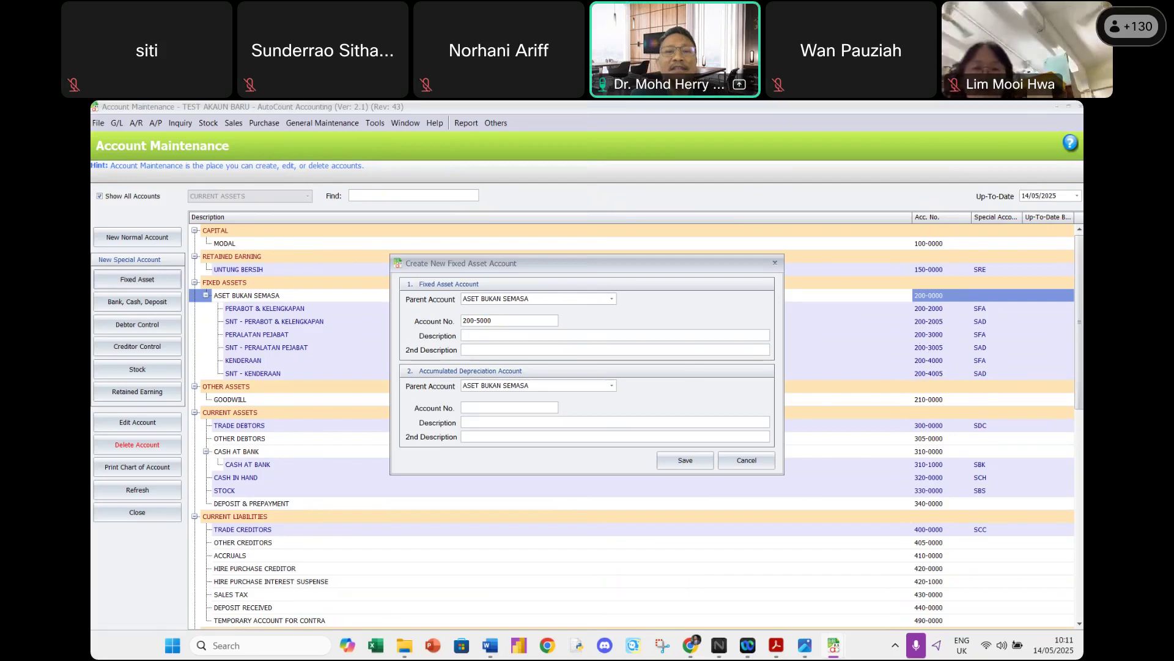
{"action": "type", "text": "ICT & KOMP"}
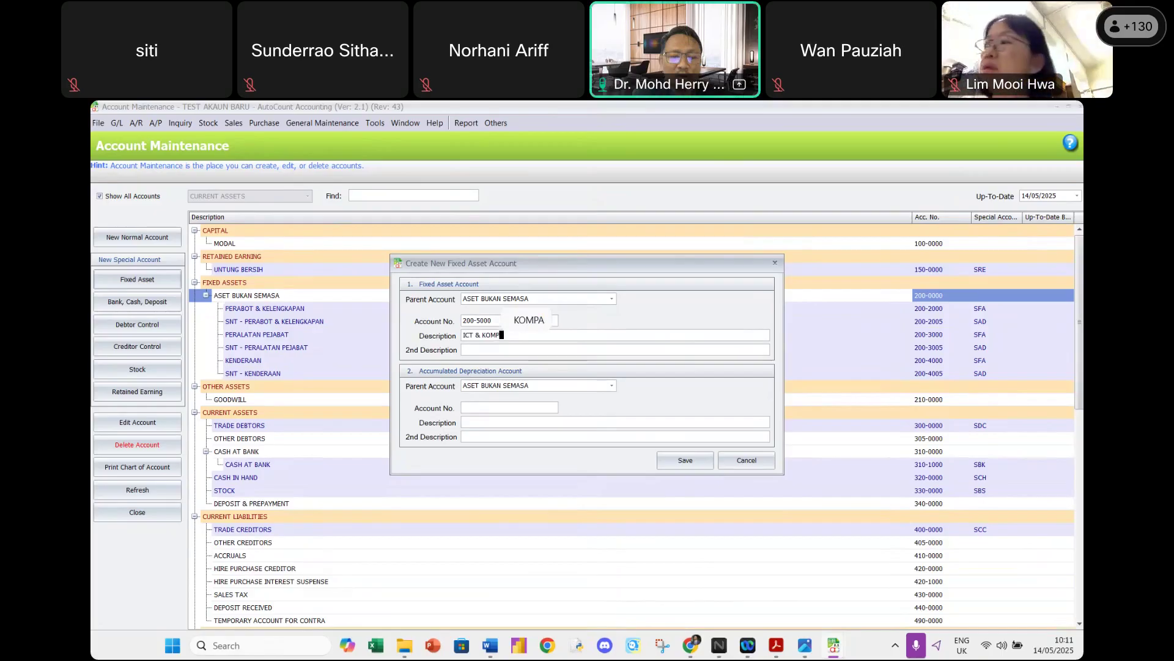
{"action": "type", "text": "UTER"}
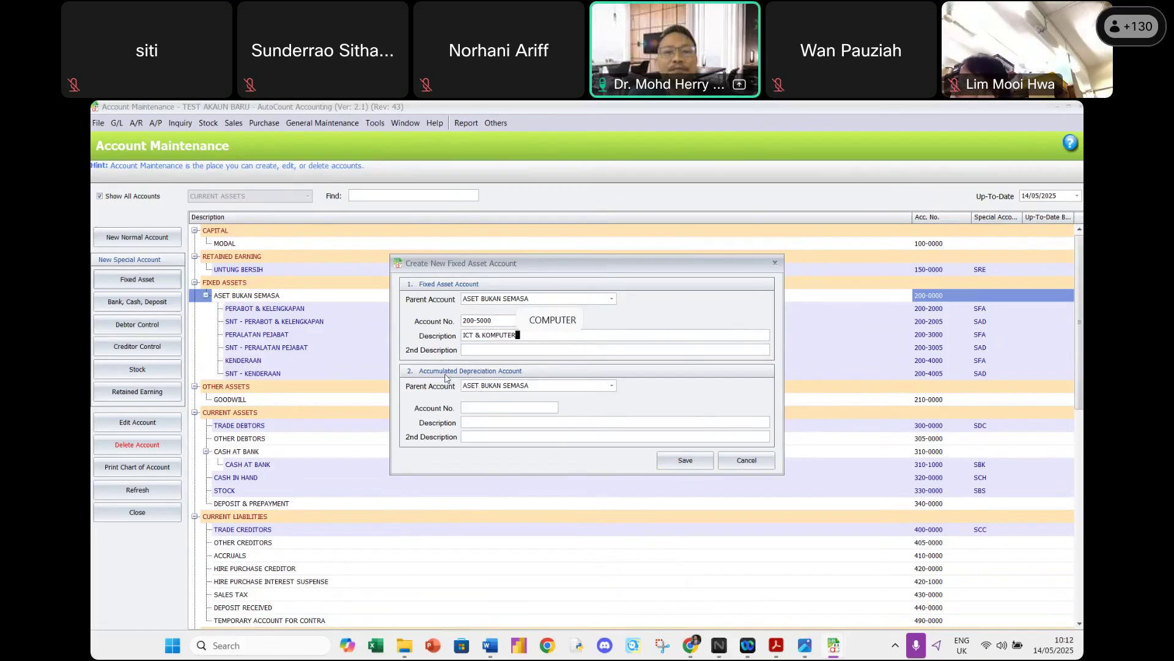
Set the accumulated depreciation account to number 200-5005 with description SNT - ICT & KOMPUTER, and save both accounts.
{"action": "left_click", "coordinate": [463, 406]}
{"action": "type", "text": "200-"}
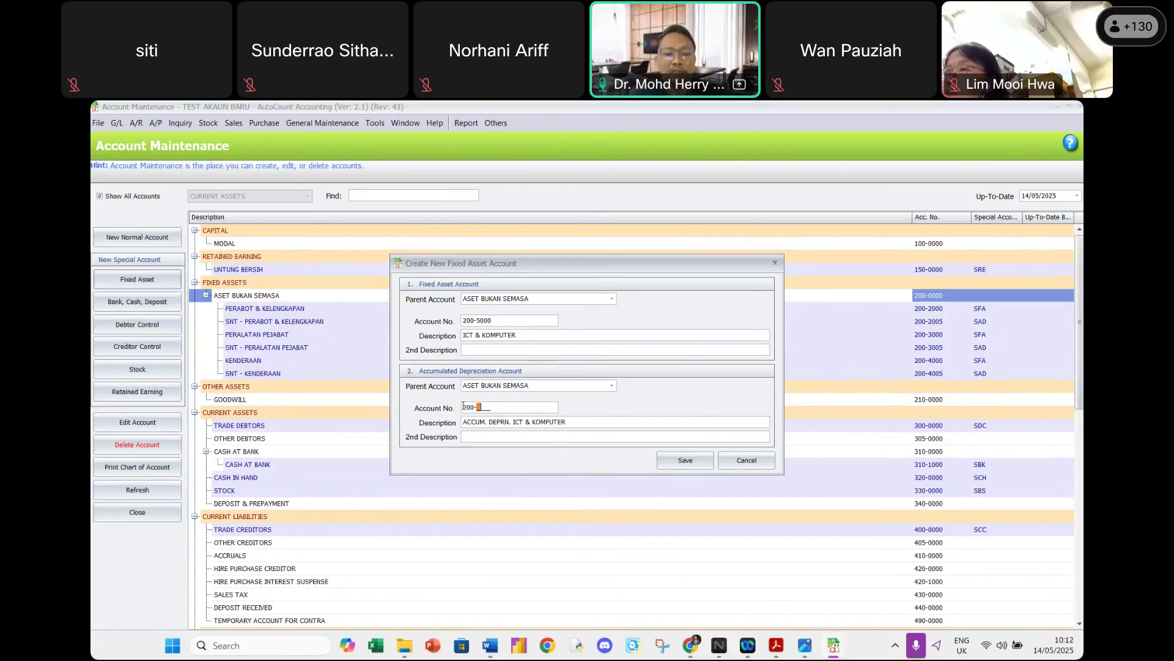
{"action": "type", "text": "5005"}
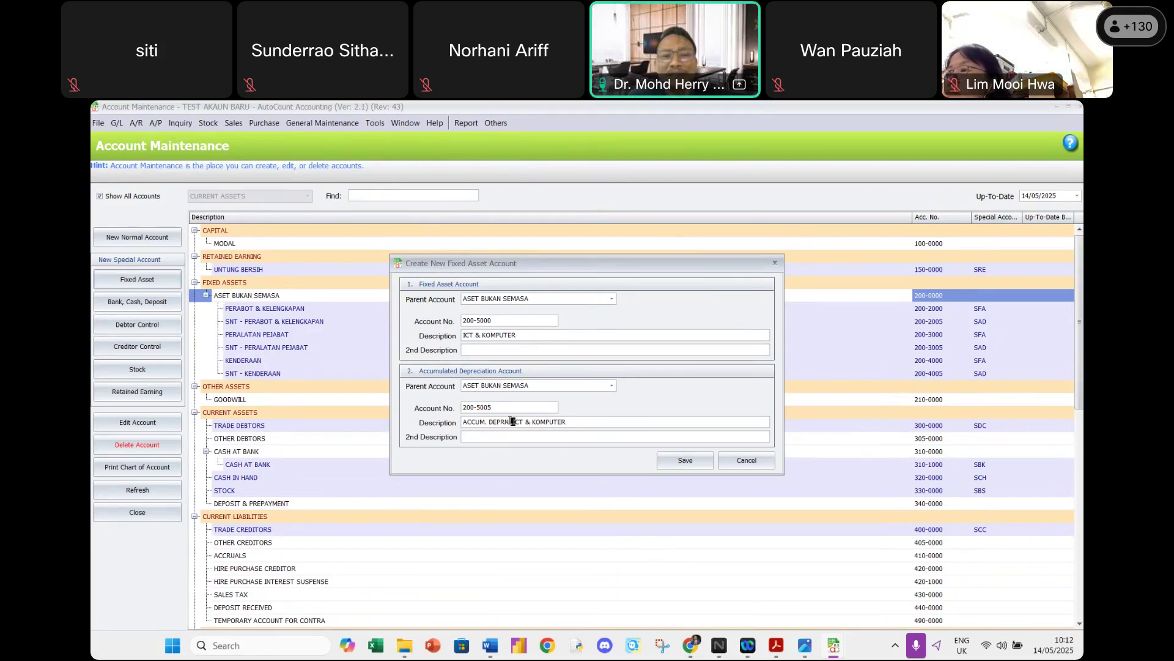
{"action": "left_click_drag", "start_coordinate": [513, 422], "coordinate": [463, 421]}
{"action": "type", "text": "SNT -"}
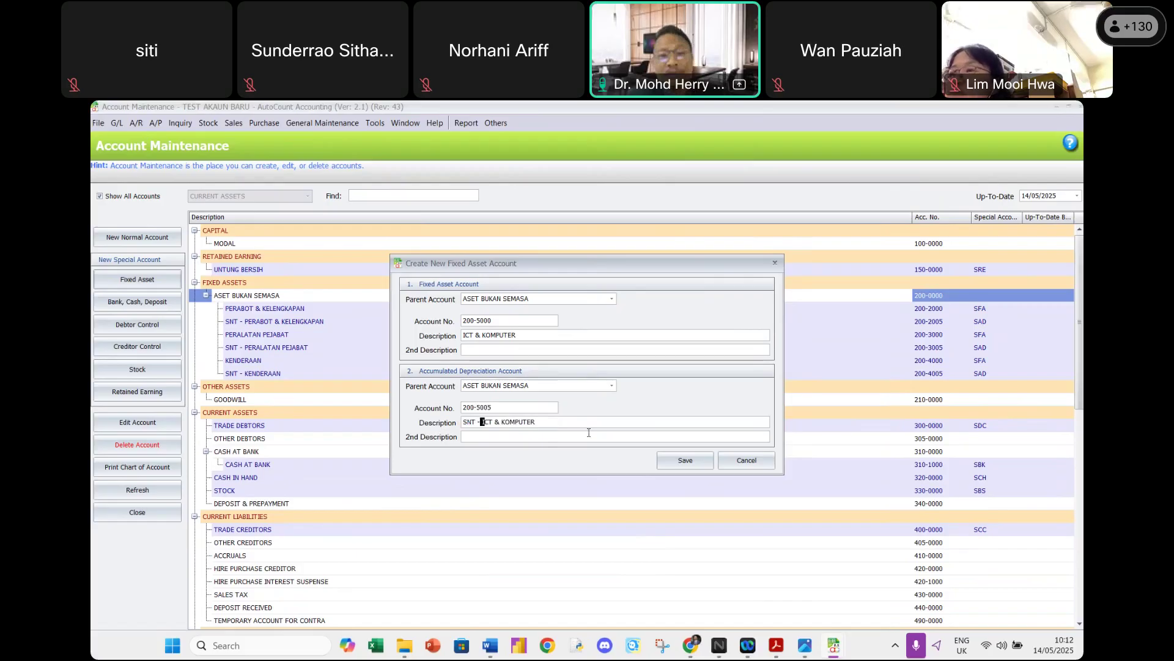
{"action": "left_click", "coordinate": [685, 461]}
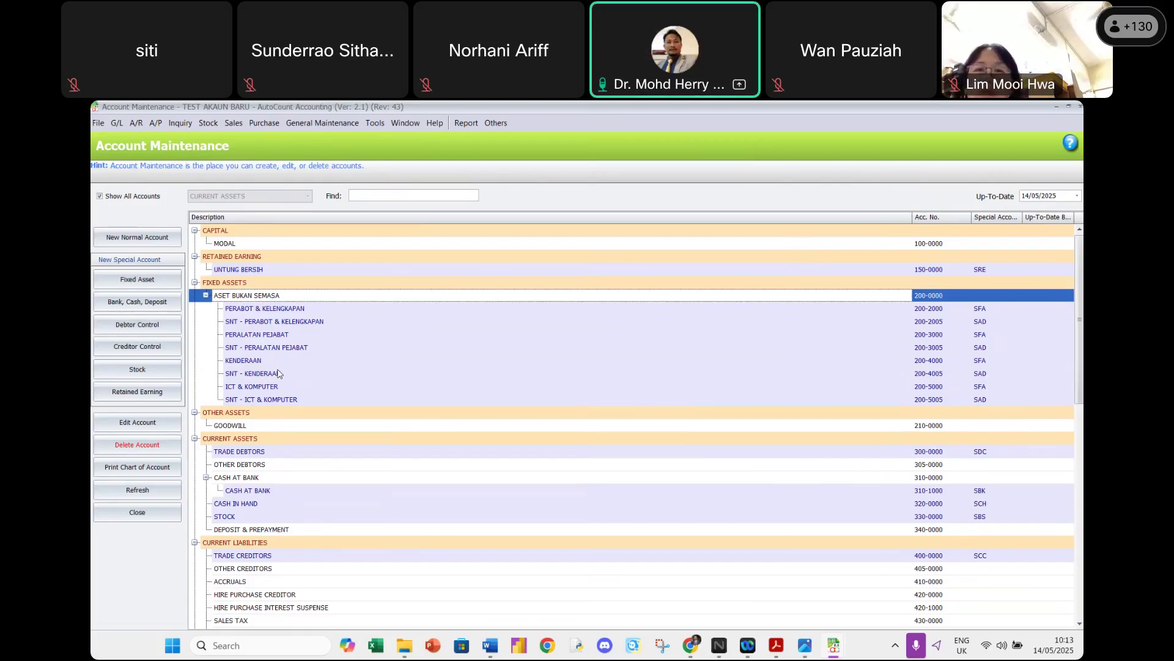
{"action": "left_click", "coordinate": [329, 285]}
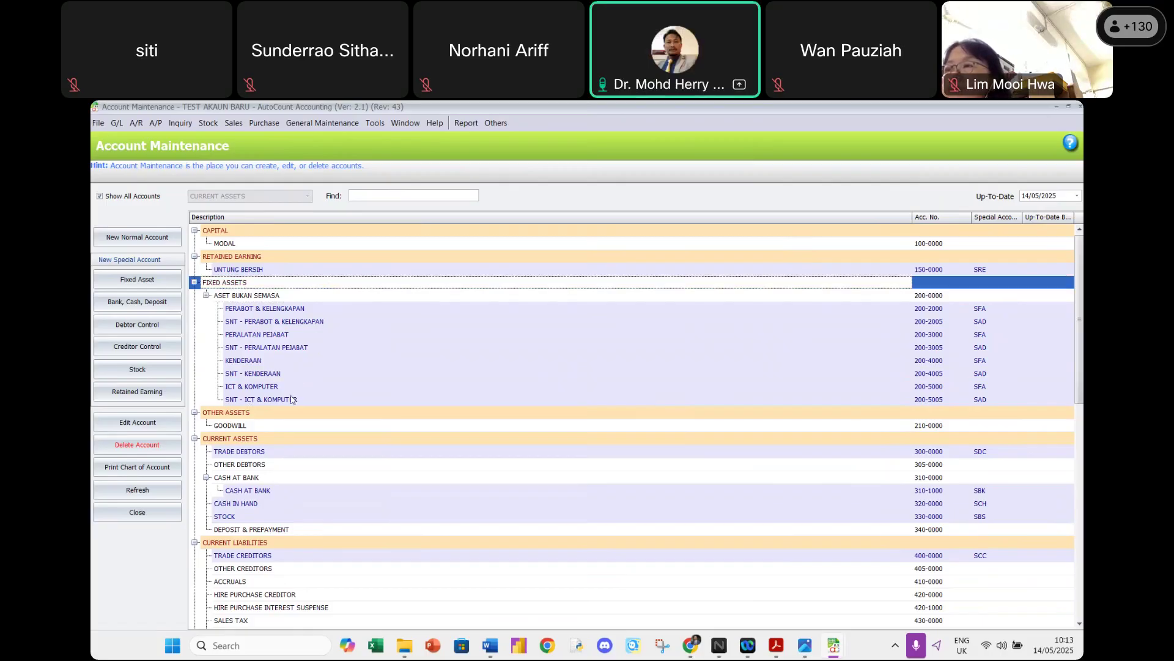
{"action": "left_click", "coordinate": [291, 401]}
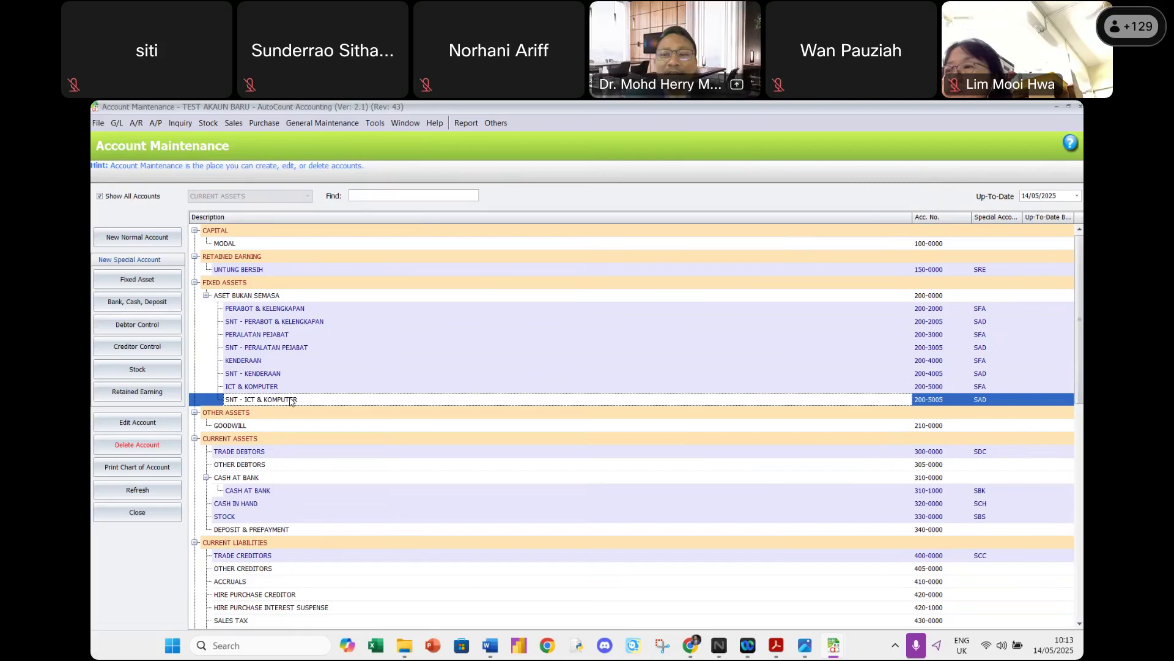
{"action": "left_click", "coordinate": [293, 283]}
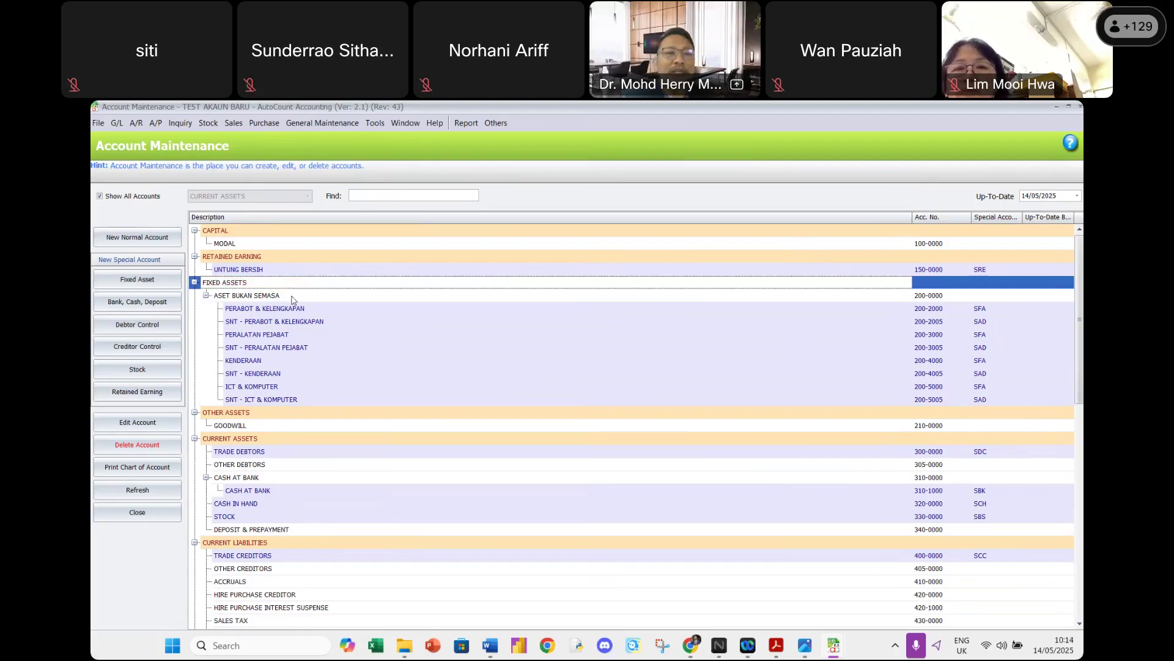
{"action": "left_click", "coordinate": [293, 299]}
Create and save a normal account 200-1000 described as TANAH under the FIXED ASSETS account type.
{"action": "left_click", "coordinate": [310, 285]}
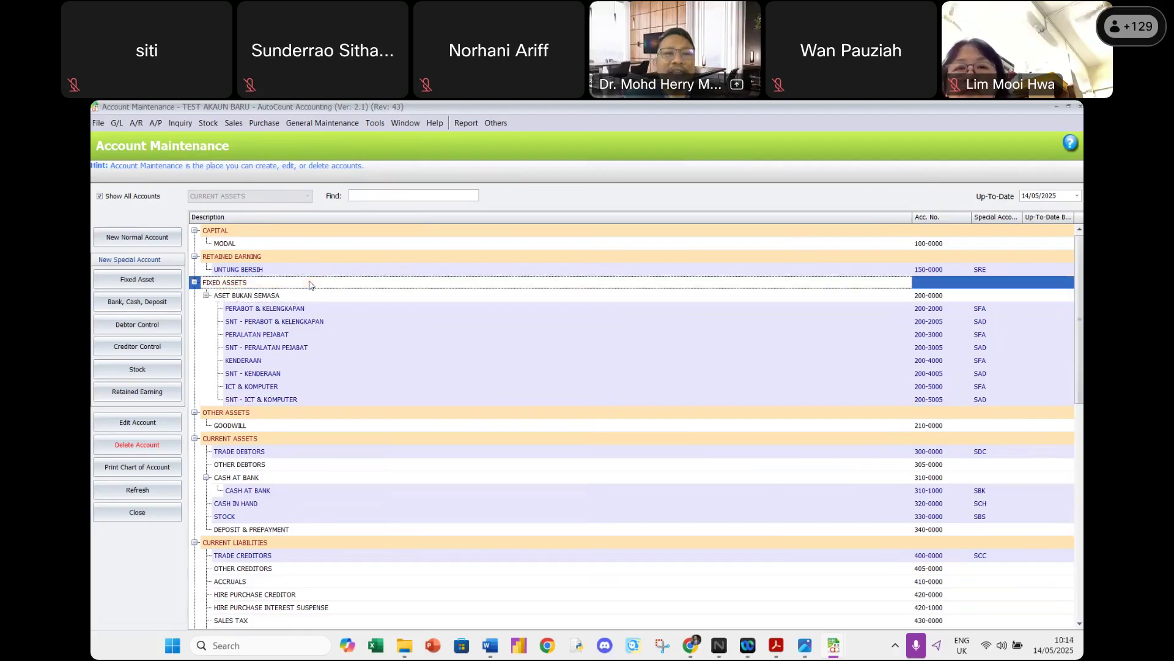
{"action": "left_click", "coordinate": [142, 239]}
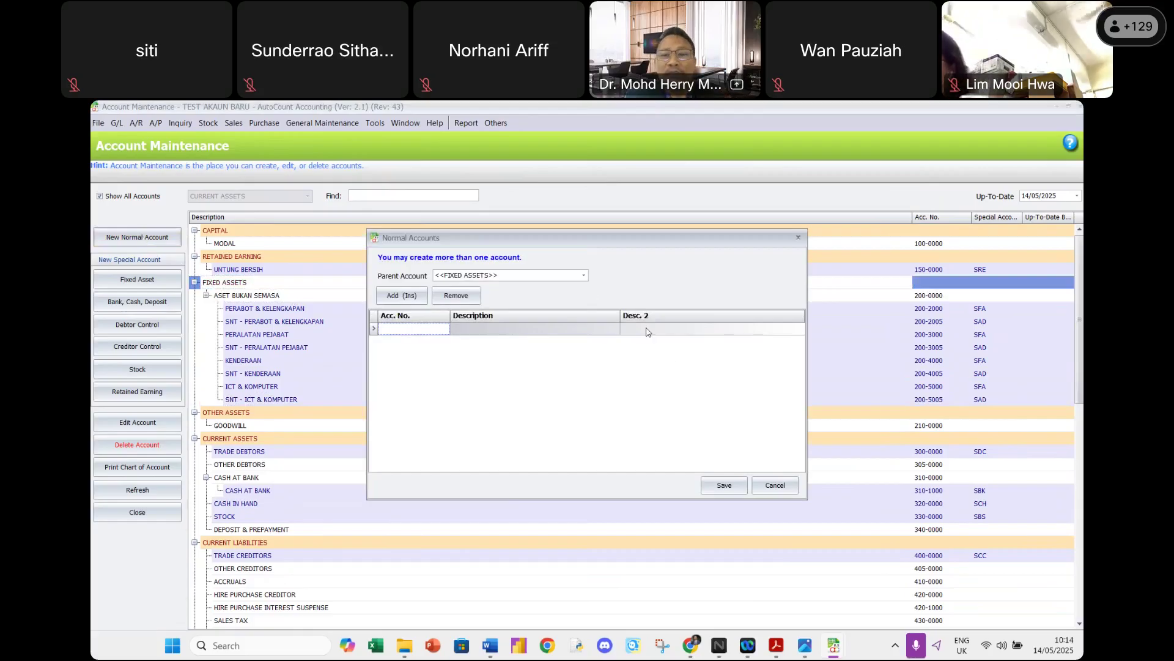
{"action": "left_click", "coordinate": [775, 486]}
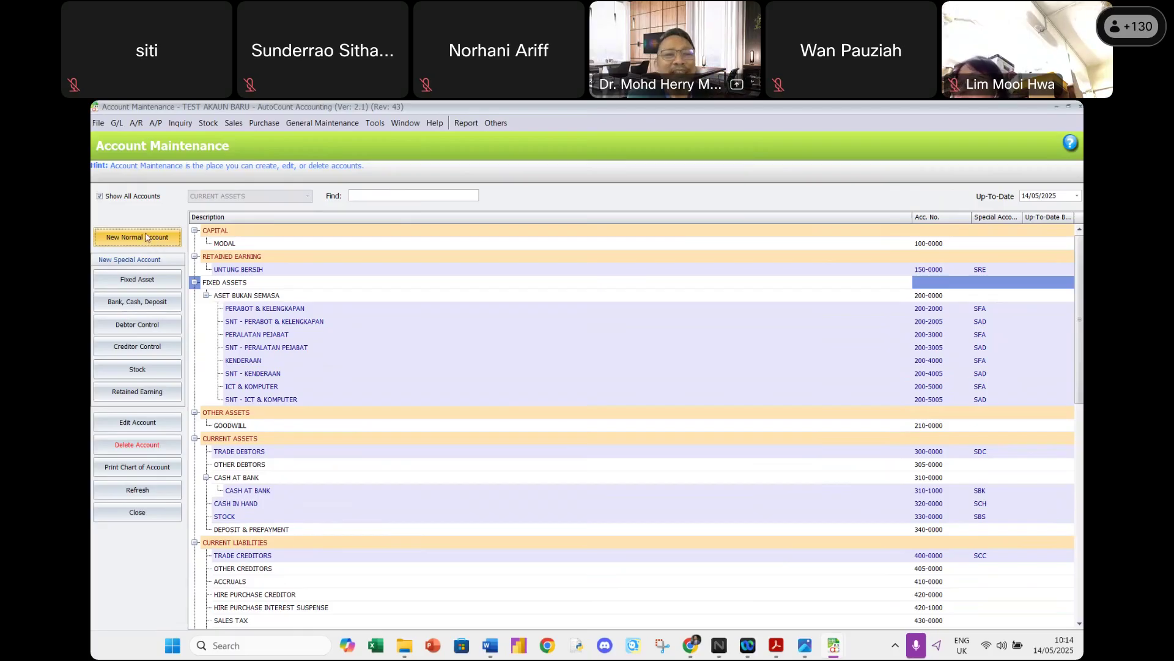
{"action": "left_click", "coordinate": [146, 237]}
{"action": "left_click", "coordinate": [401, 329]}
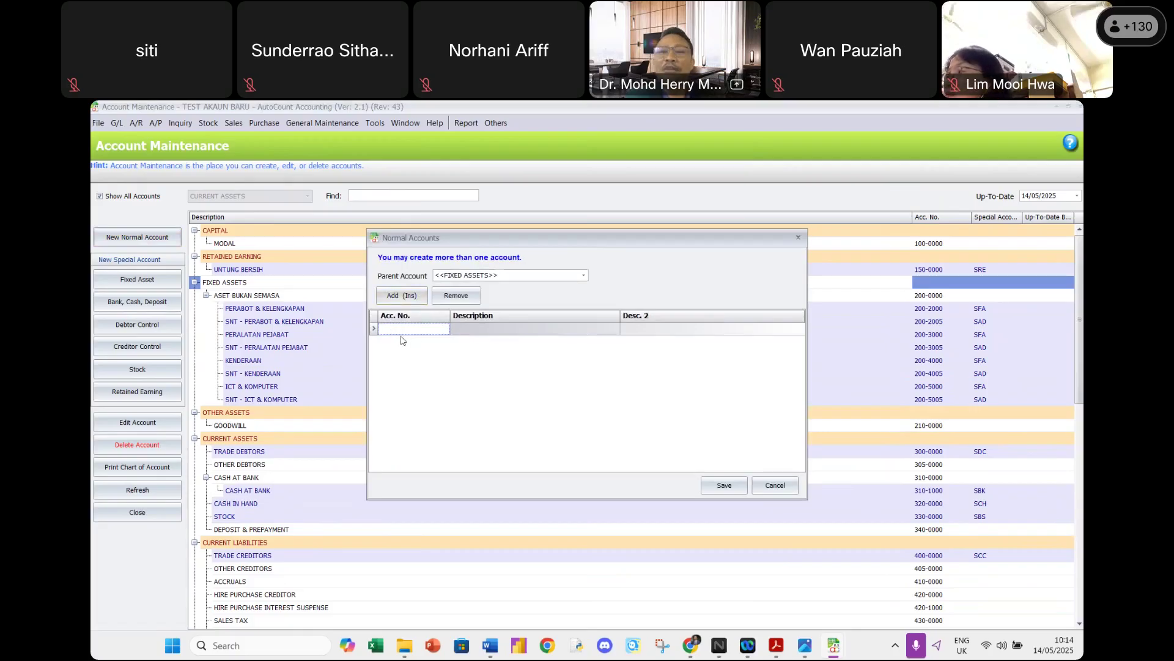
{"action": "left_click", "coordinate": [380, 331]}
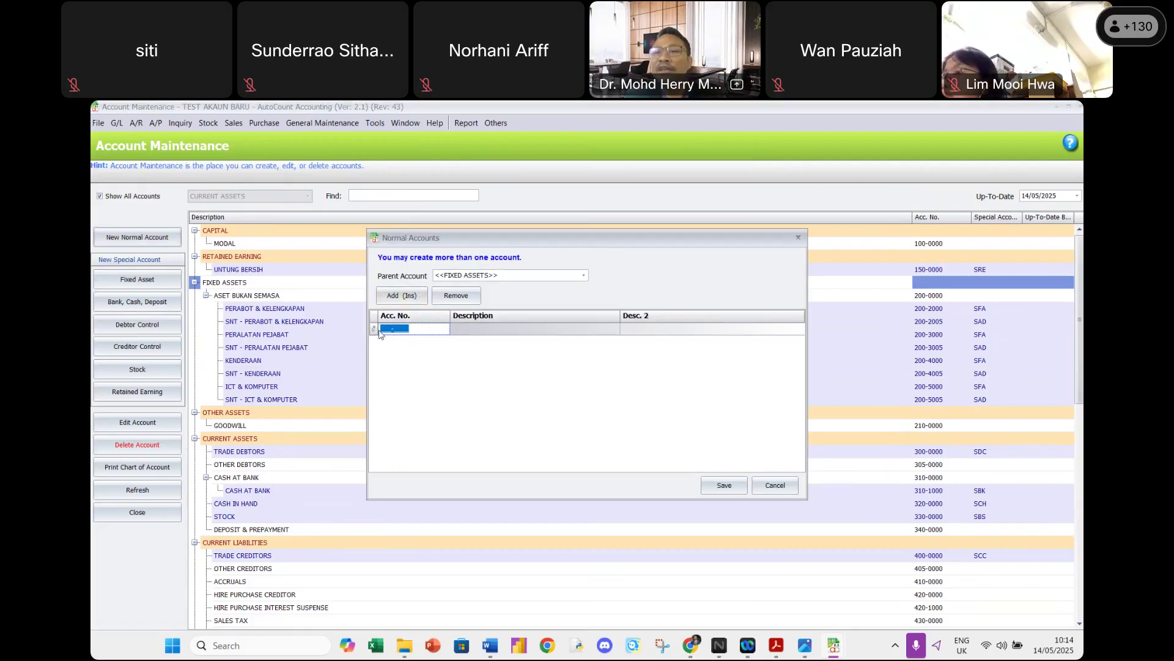
{"action": "type", "text": "200-1000"}
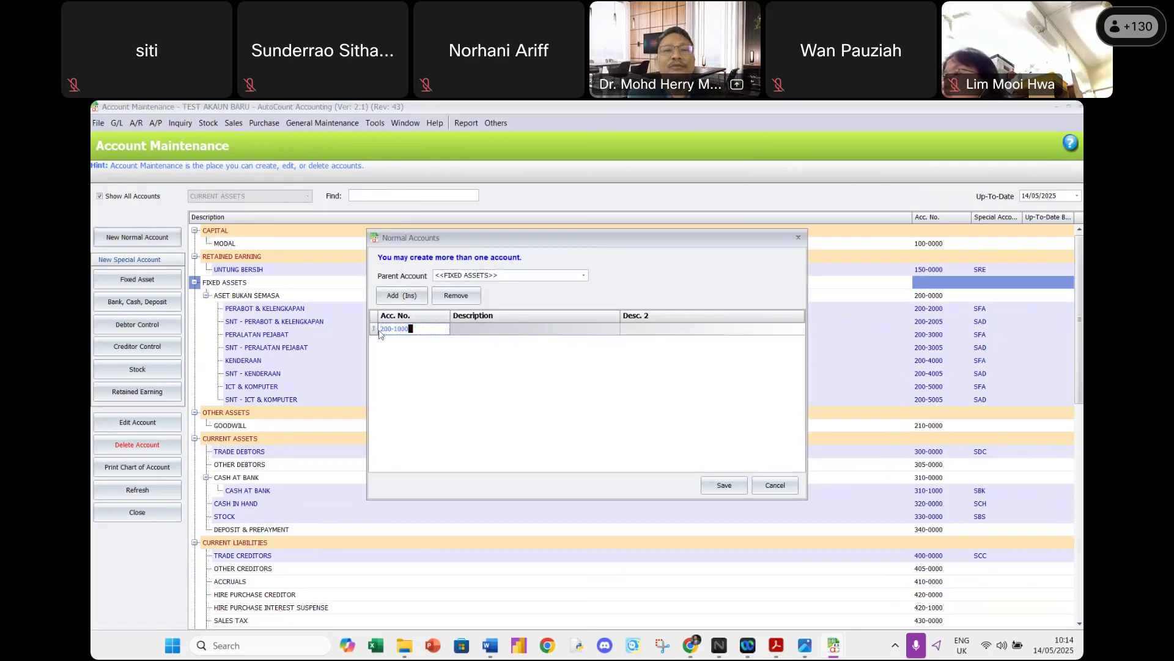
{"action": "key", "text": "Tab"}
{"action": "type", "text": "TANAH"}
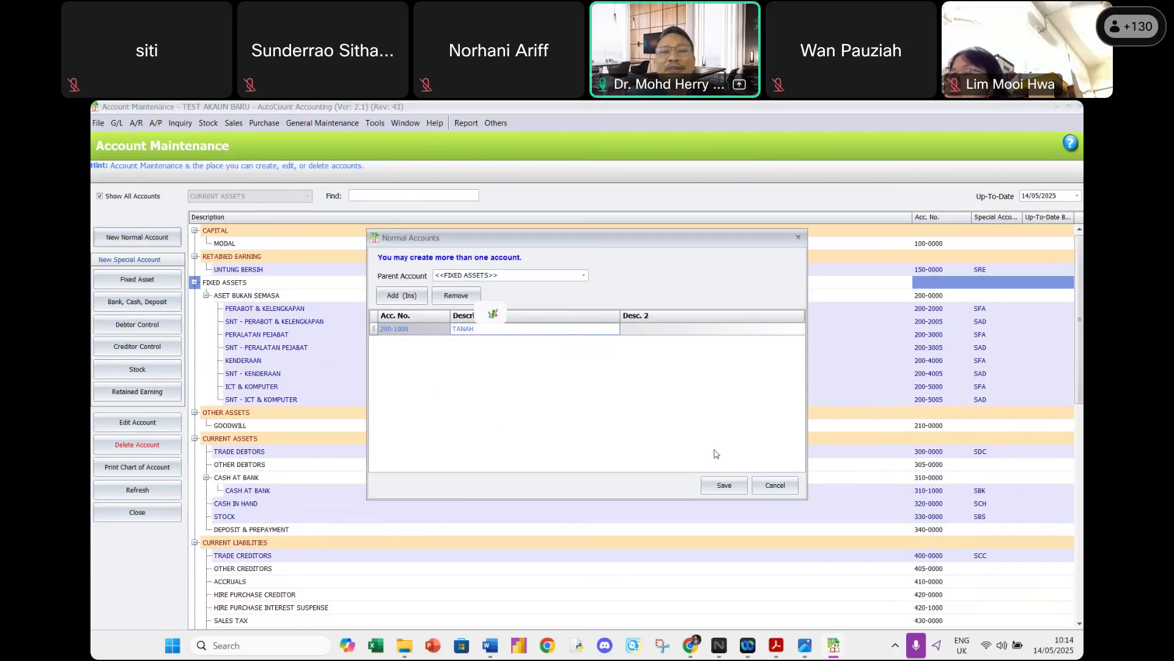
{"action": "left_click", "coordinate": [726, 485]}
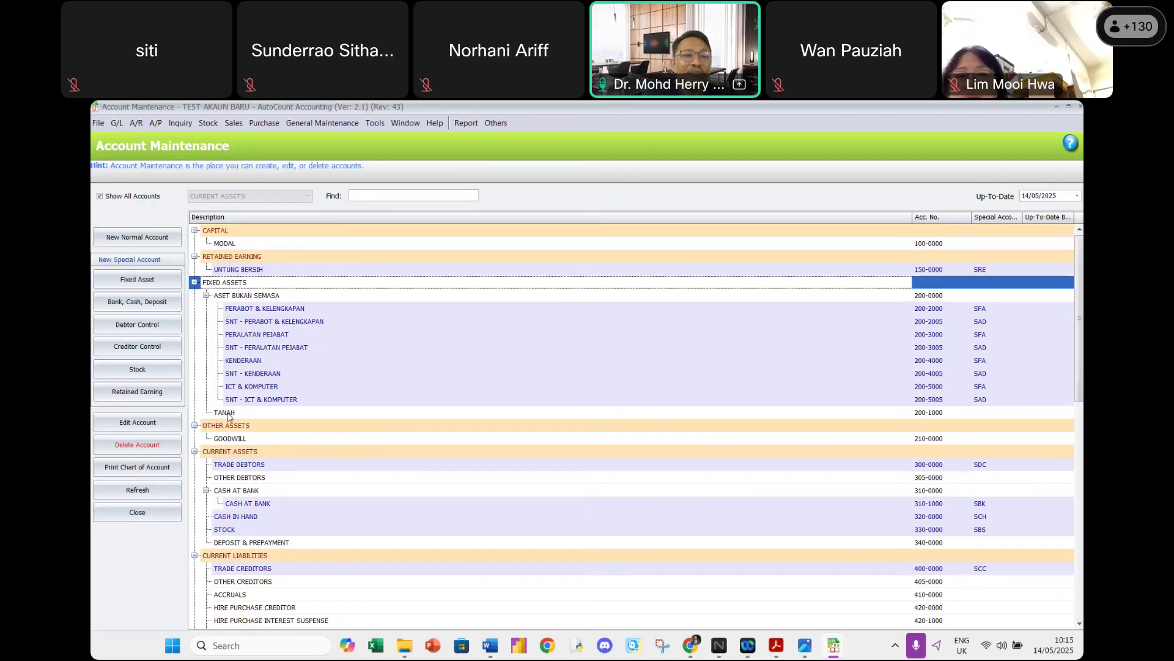
Move the TANAH account into the ASET BUKAN SEMASA group and accept the move.
{"action": "left_click", "coordinate": [232, 416]}
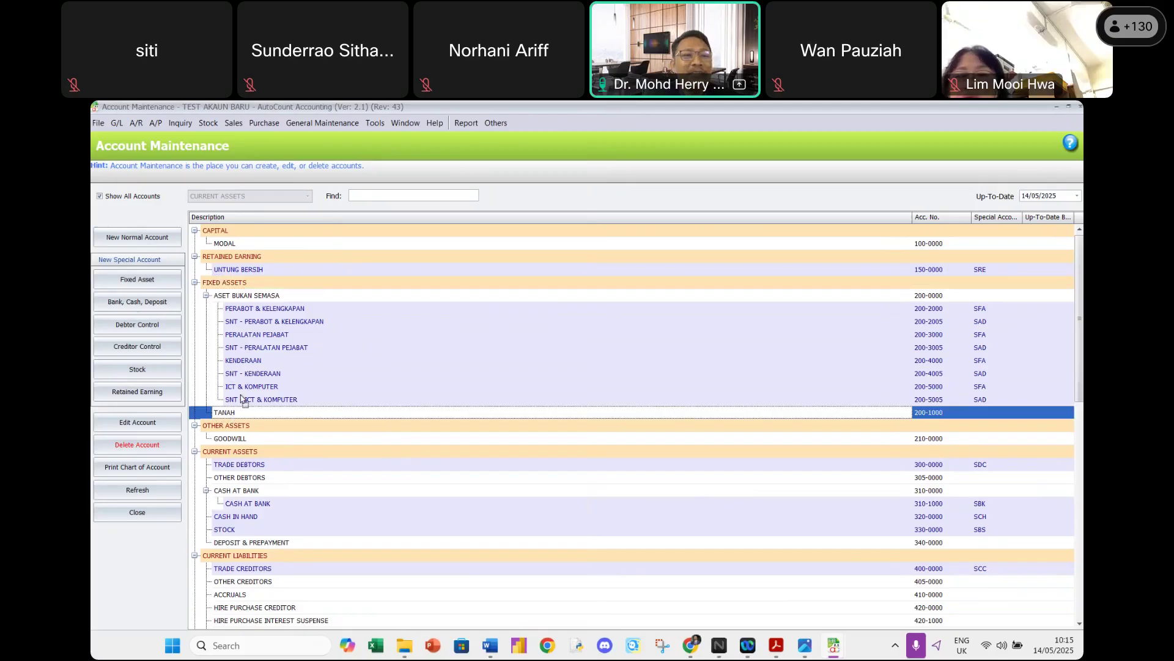
{"action": "left_click_drag", "start_coordinate": [242, 399], "coordinate": [257, 340]}
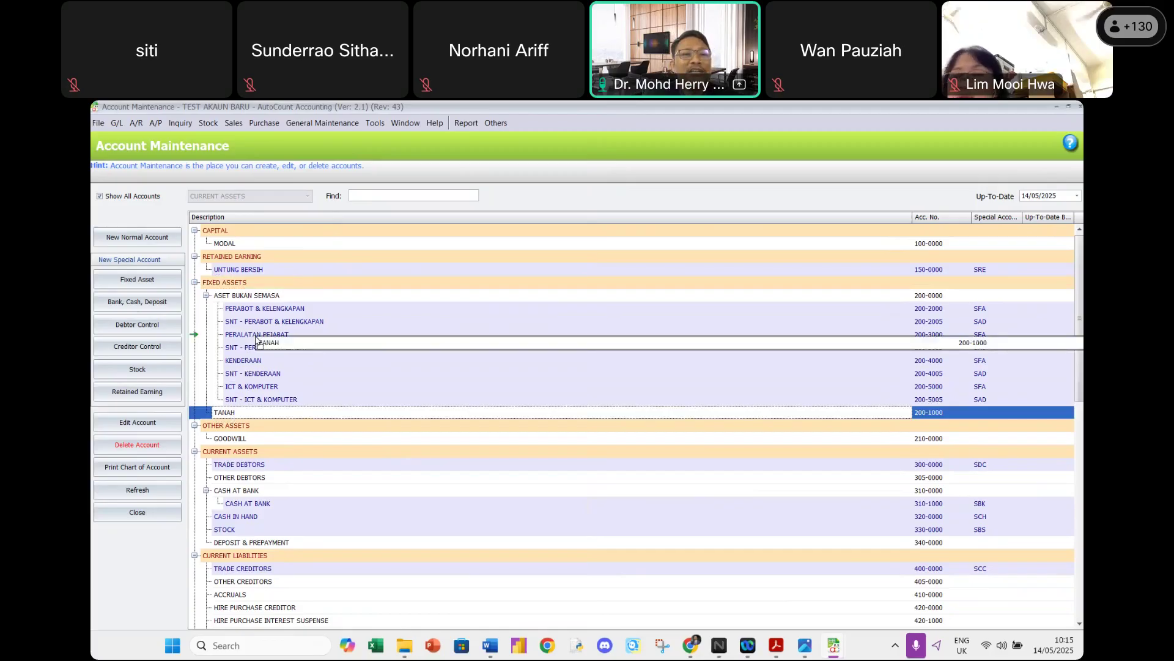
{"action": "left_click_drag", "start_coordinate": [257, 340], "coordinate": [256, 296]}
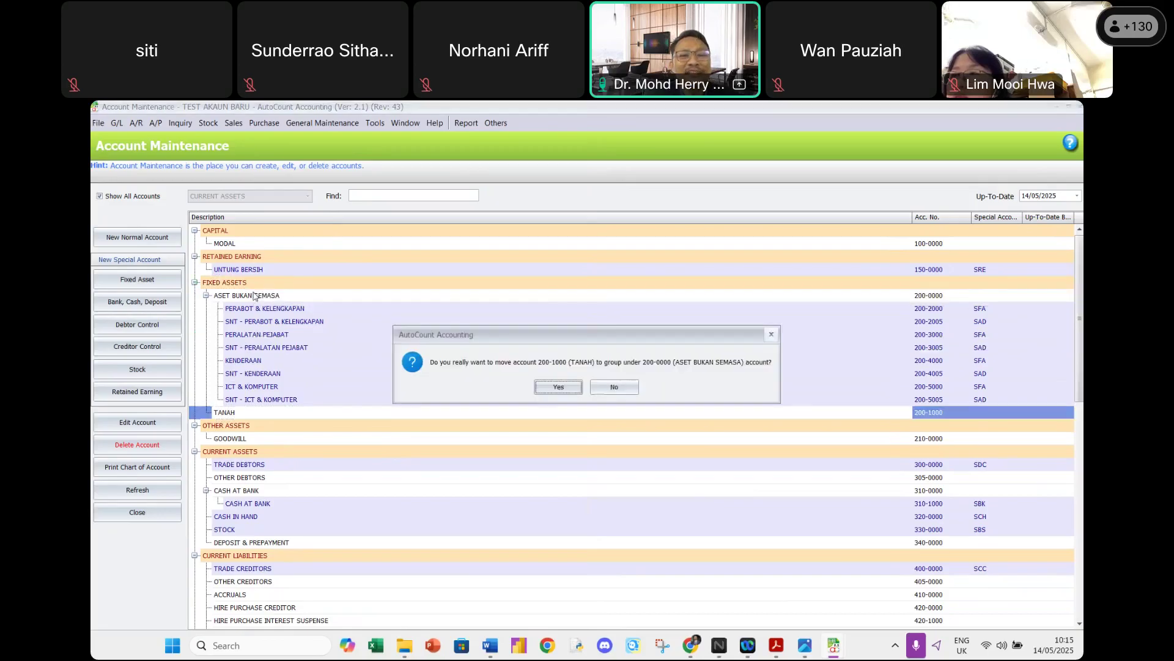
{"action": "left_click", "coordinate": [550, 388]}
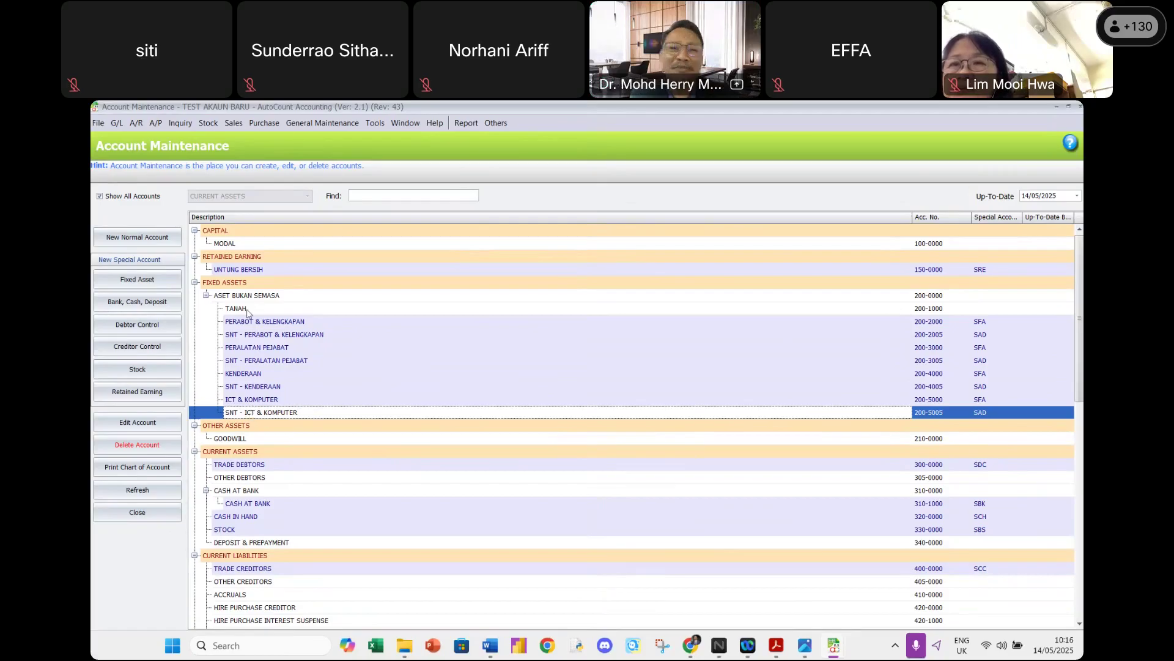
Move the TANAH account back out to the FIXED ASSETS account type and accept the move.
{"action": "left_click_drag", "start_coordinate": [240, 308], "coordinate": [219, 283]}
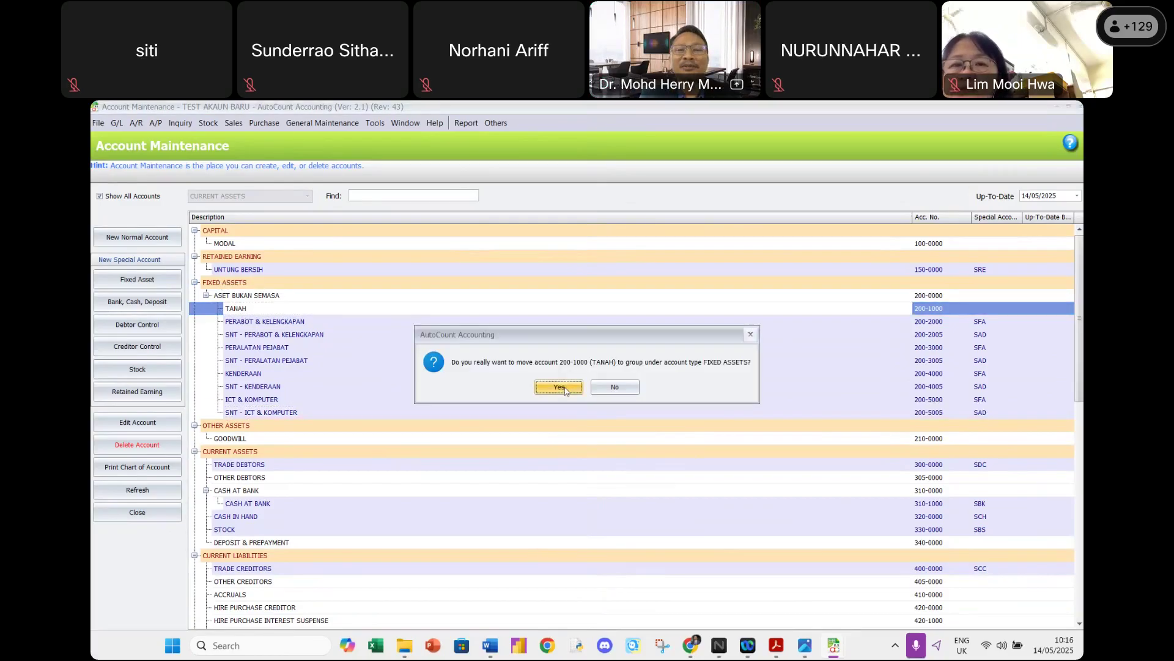
{"action": "left_click", "coordinate": [559, 386]}
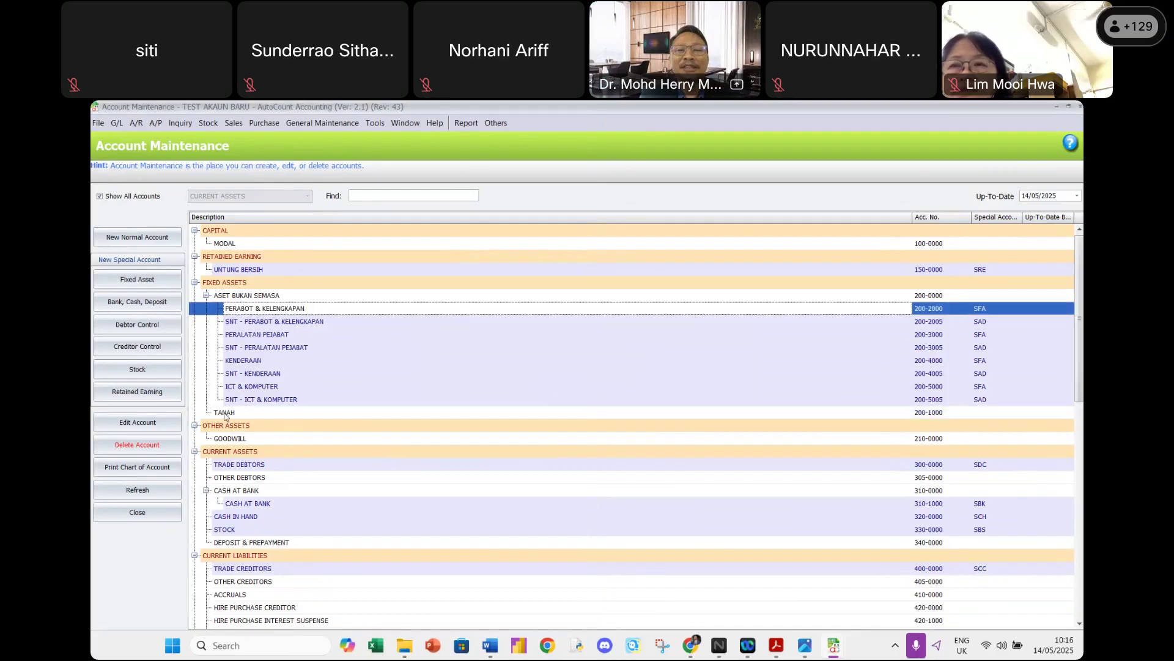
{"action": "left_click", "coordinate": [233, 284]}
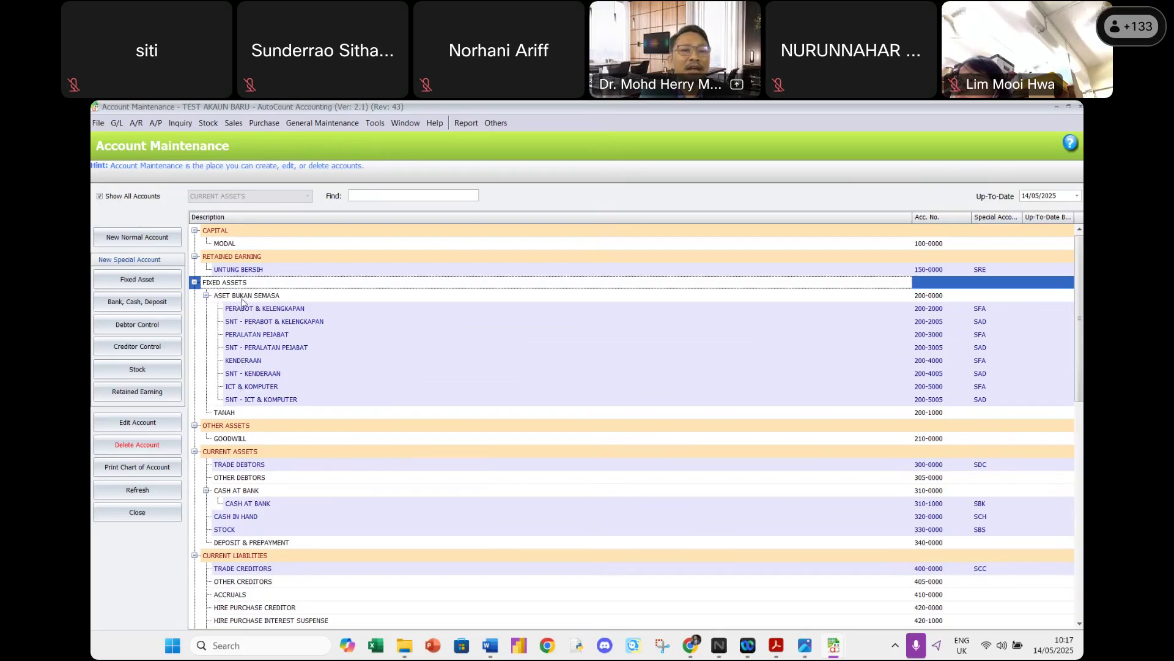
Move the TANAH account into the ASET BUKAN SEMASA group and accept the move.
{"action": "left_click", "coordinate": [221, 415]}
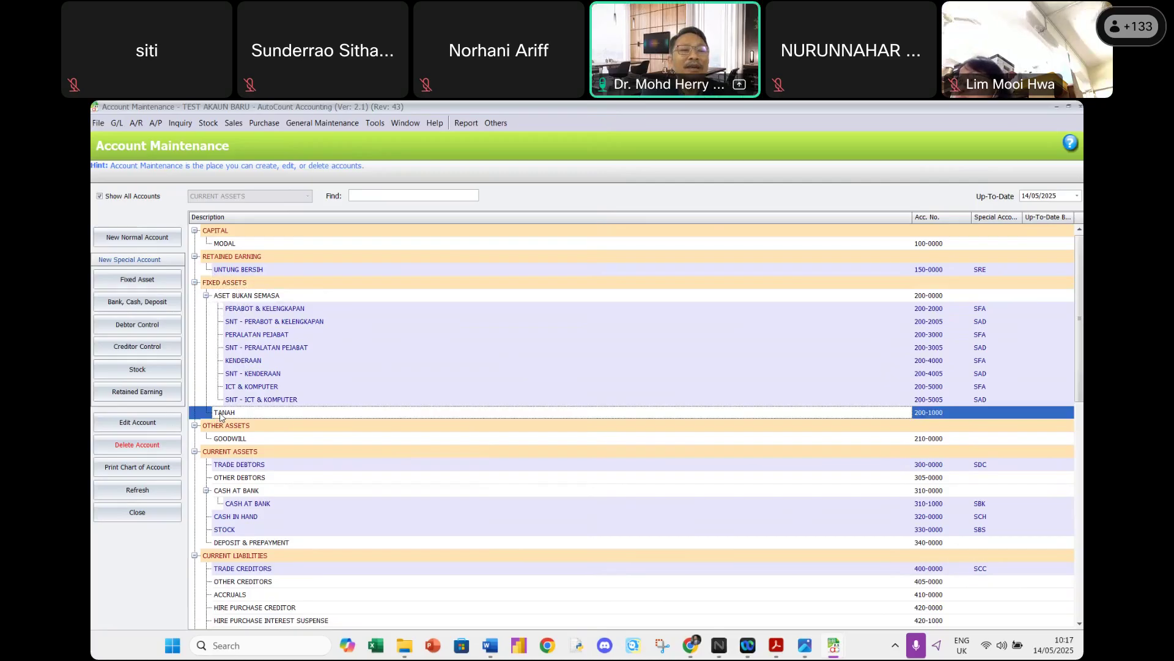
{"action": "left_click_drag", "start_coordinate": [221, 415], "coordinate": [258, 301]}
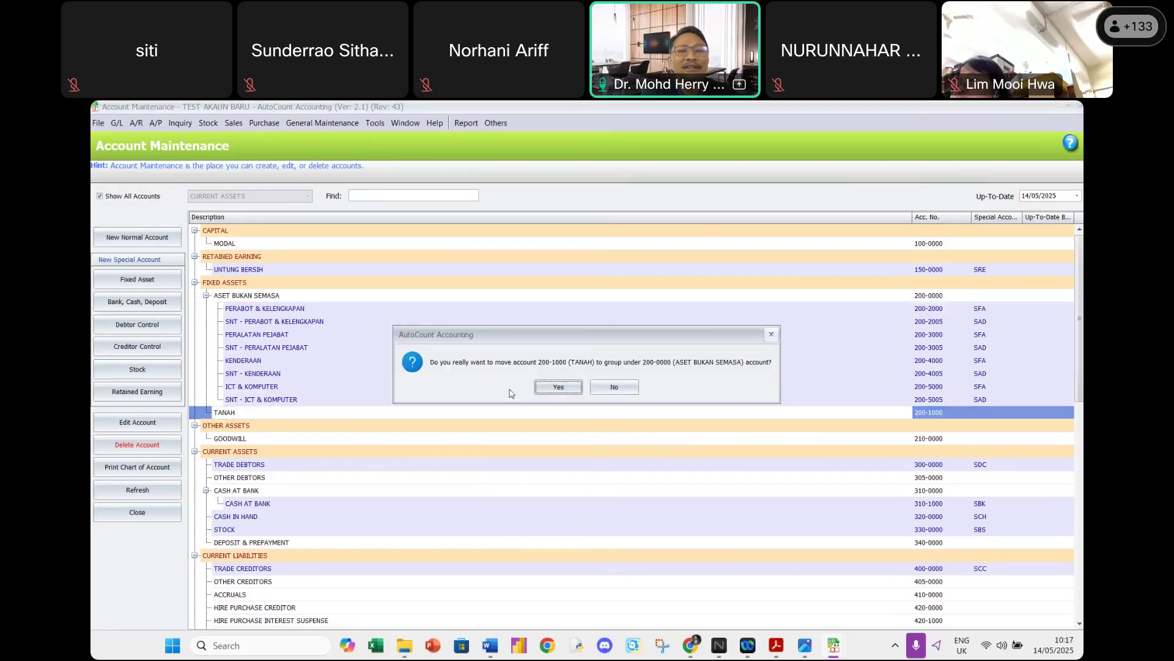
{"action": "left_click", "coordinate": [558, 387]}
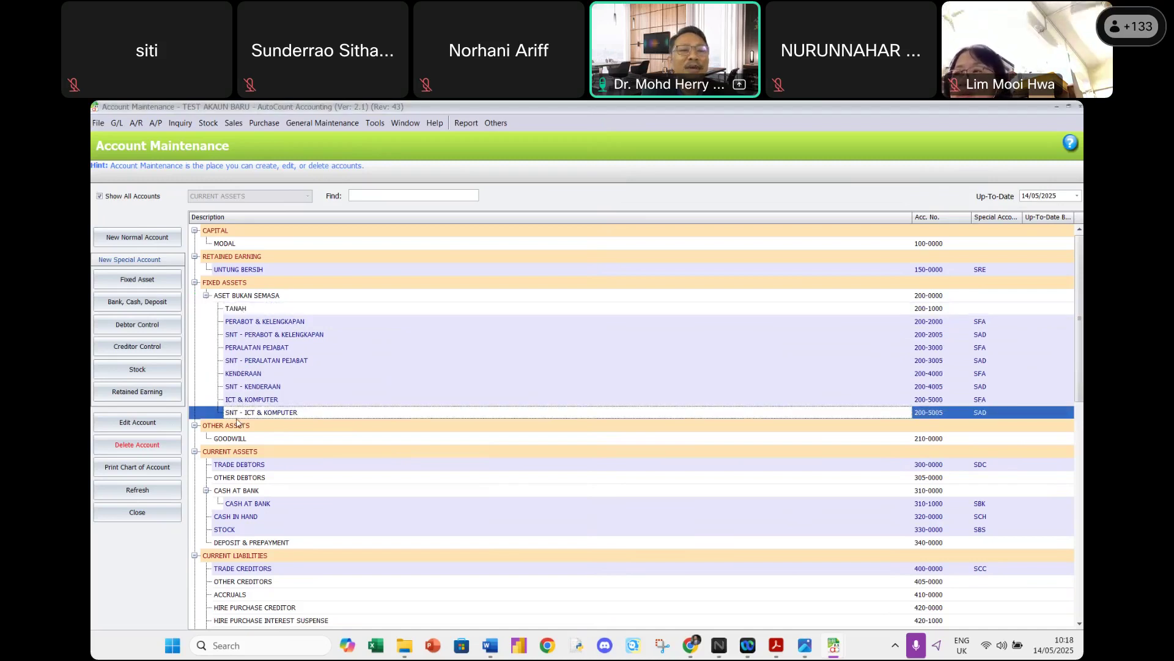
Move the TANAH account out to the FIXED ASSETS account type and back into ASET BUKAN SEMASA, accepting both moves.
{"action": "left_click", "coordinate": [235, 310]}
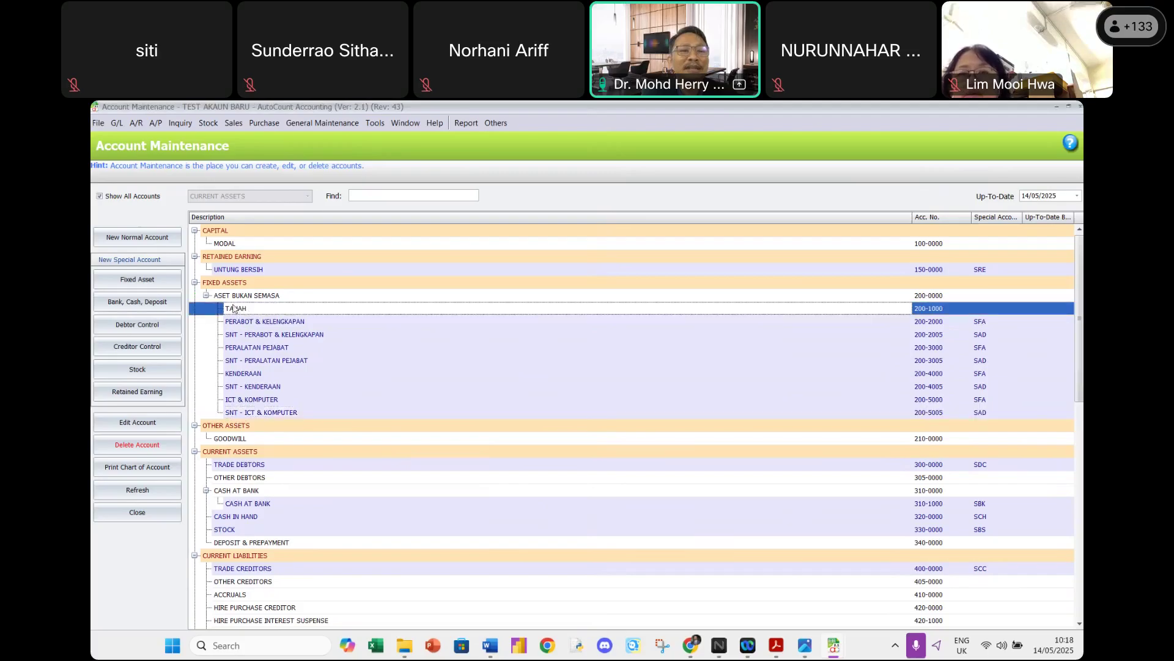
{"action": "left_click_drag", "start_coordinate": [233, 306], "coordinate": [227, 283]}
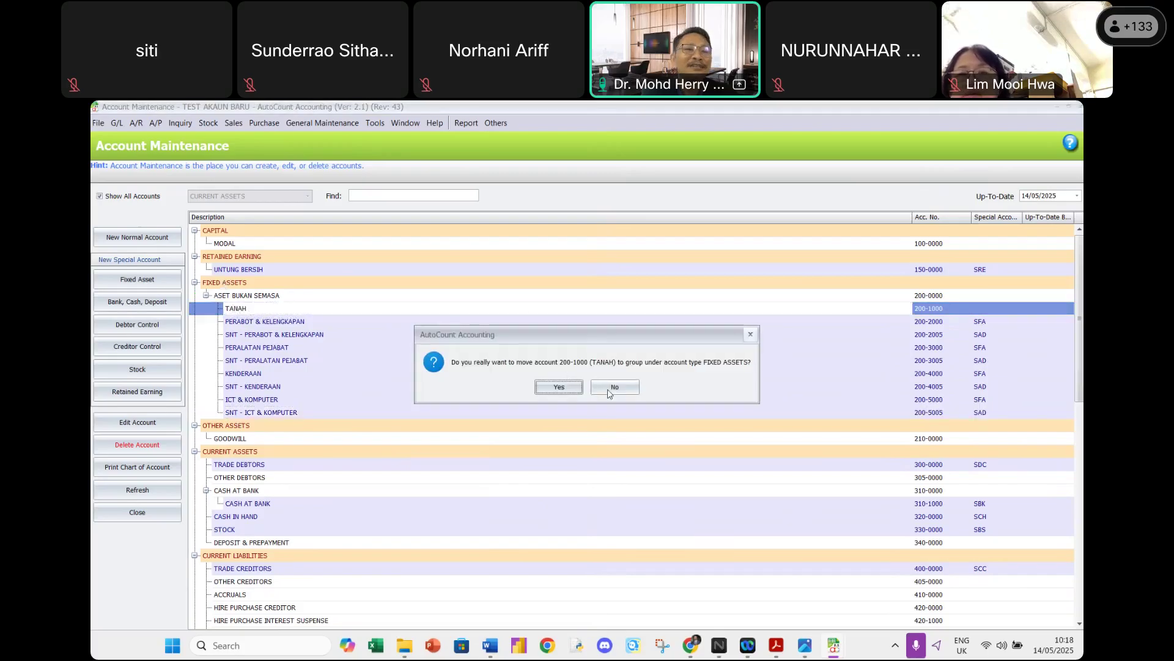
{"action": "left_click", "coordinate": [556, 388]}
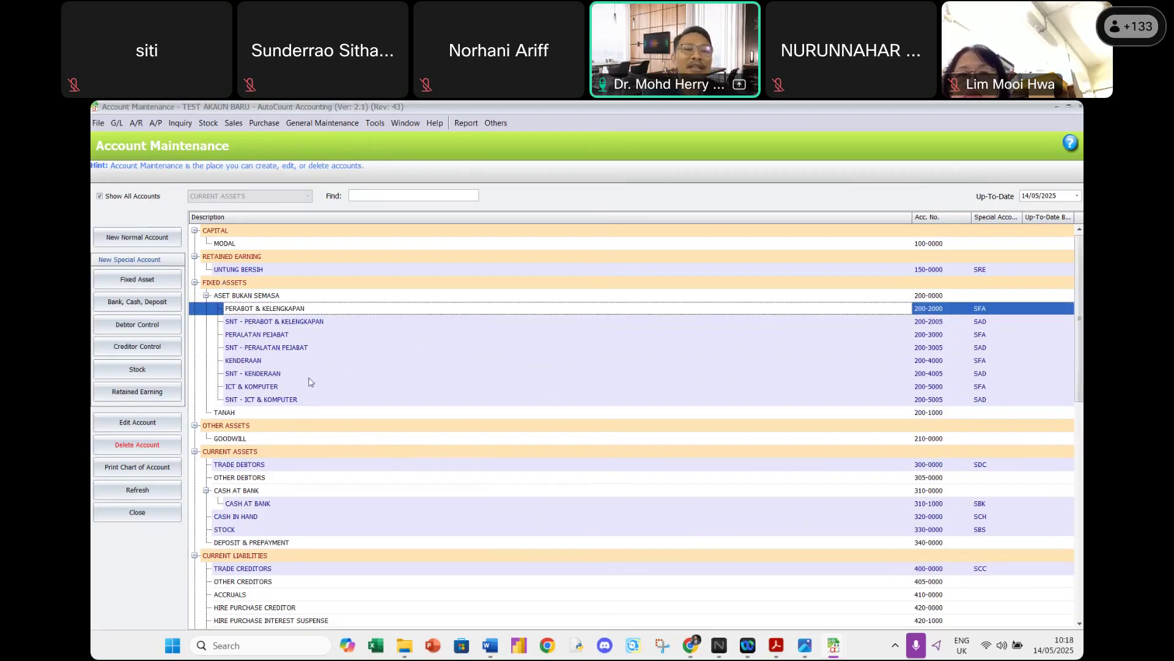
{"action": "left_click", "coordinate": [230, 414]}
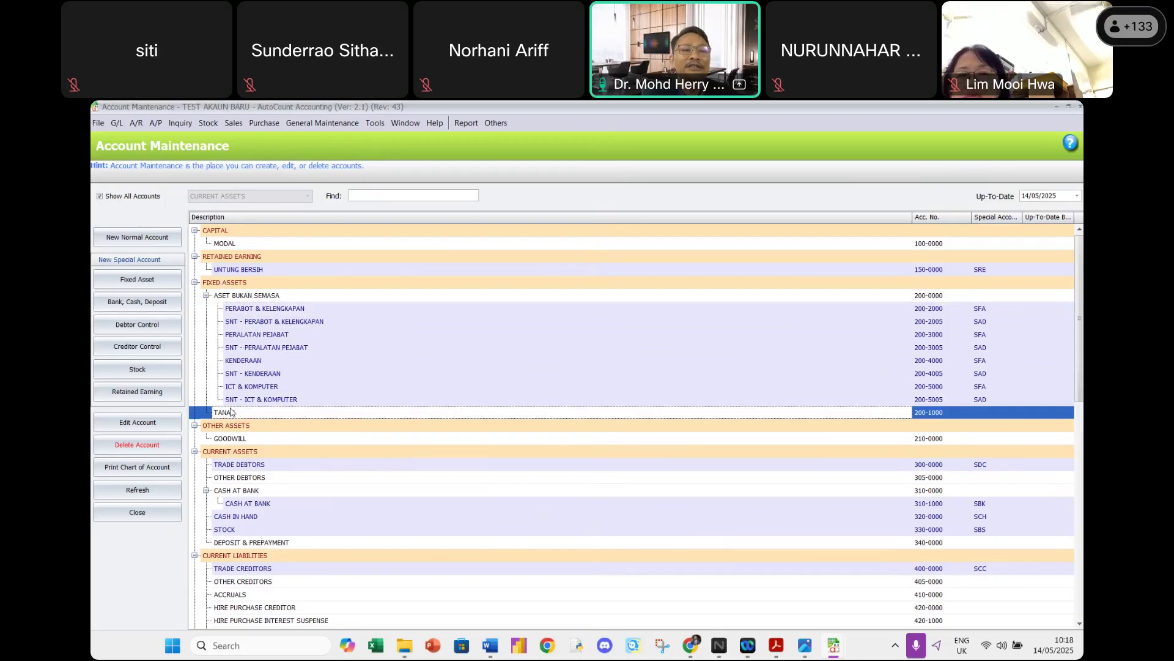
{"action": "left_click_drag", "start_coordinate": [231, 412], "coordinate": [256, 297]}
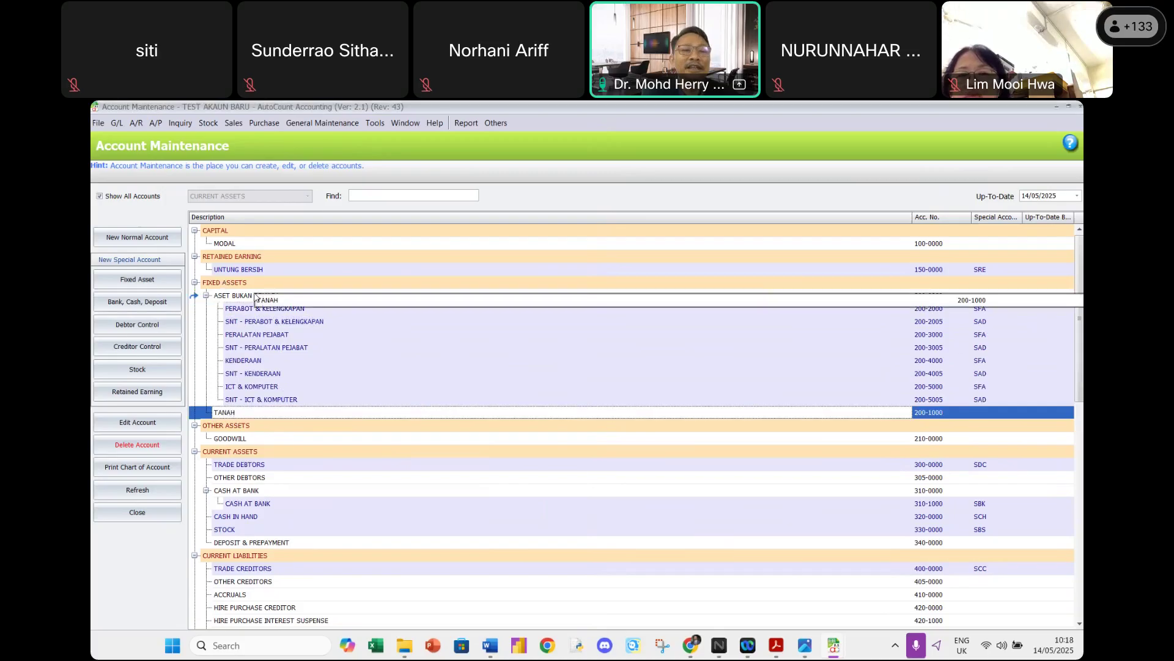
{"action": "left_click", "coordinate": [551, 392]}
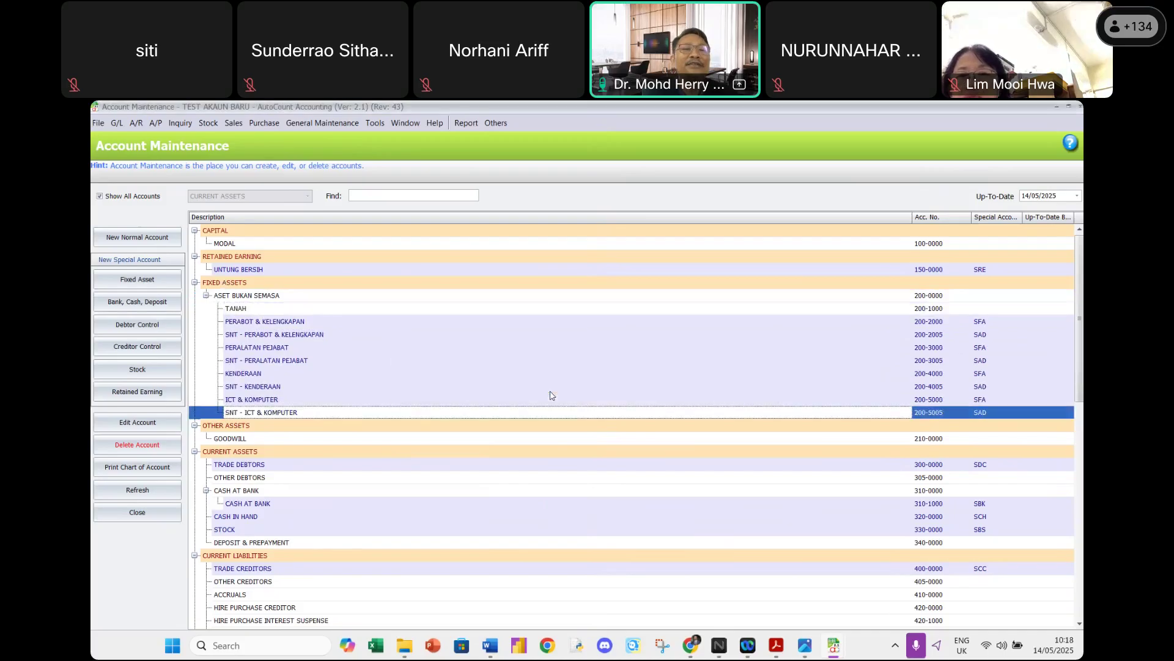
Try to group the TANAH account under PERABOT & KELENGKAPAN and another special account within ASET BUKAN SEMASA.
{"action": "left_click", "coordinate": [231, 310]}
{"action": "left_click_drag", "start_coordinate": [231, 311], "coordinate": [248, 326]}
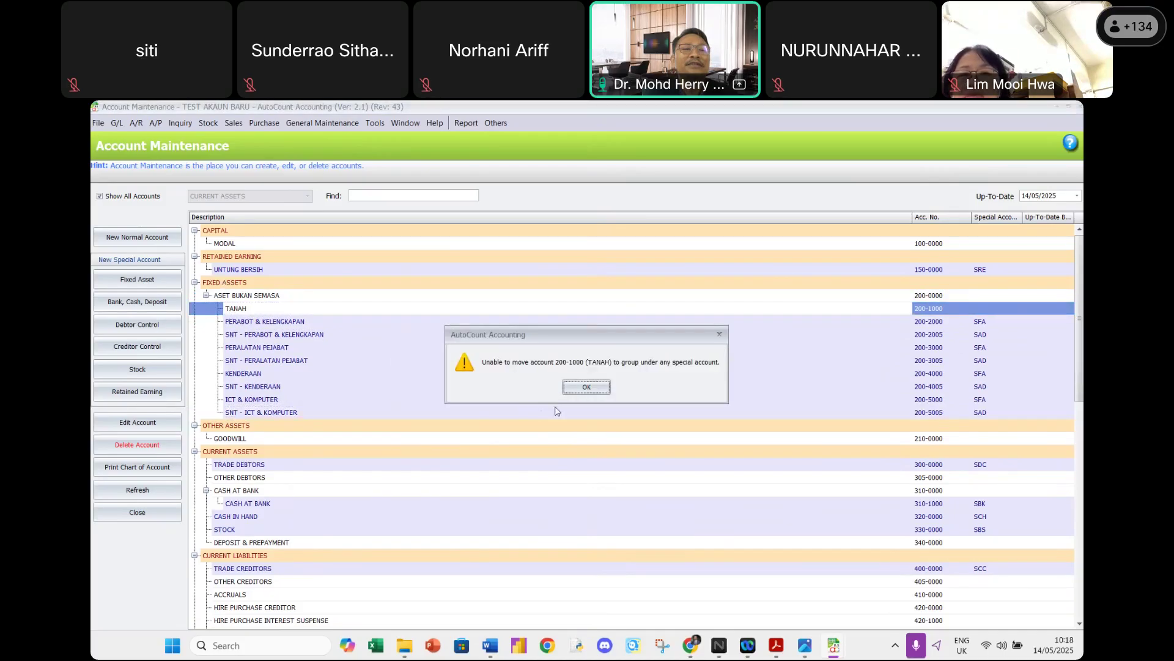
{"action": "left_click", "coordinate": [586, 387]}
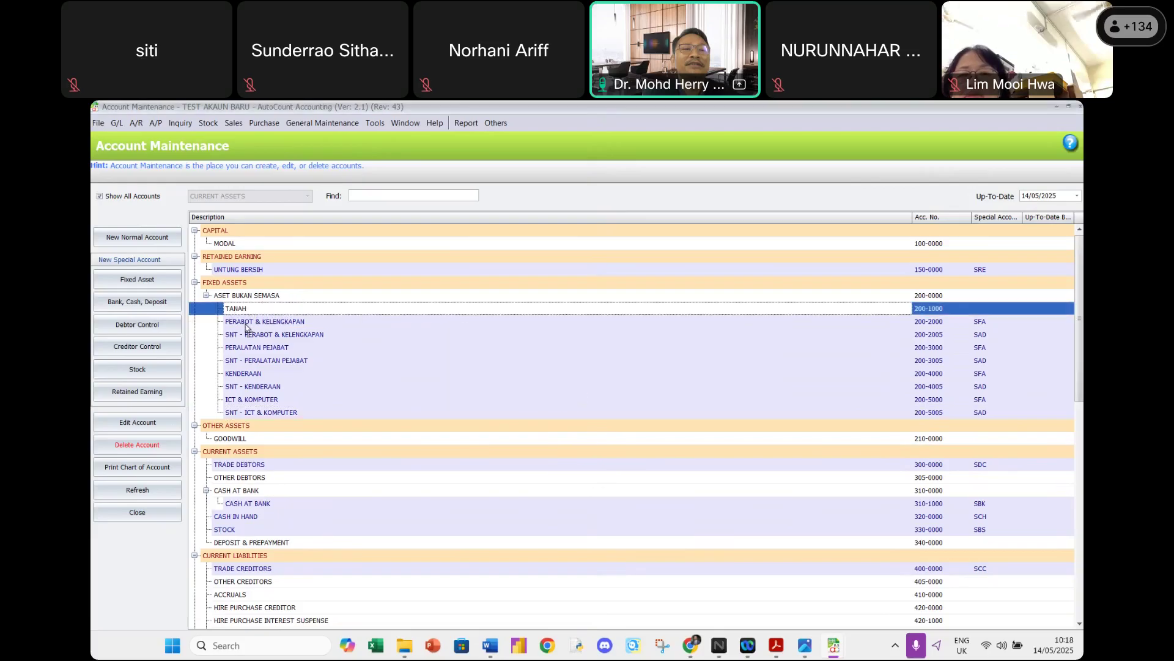
{"action": "left_click_drag", "start_coordinate": [246, 327], "coordinate": [247, 409]}
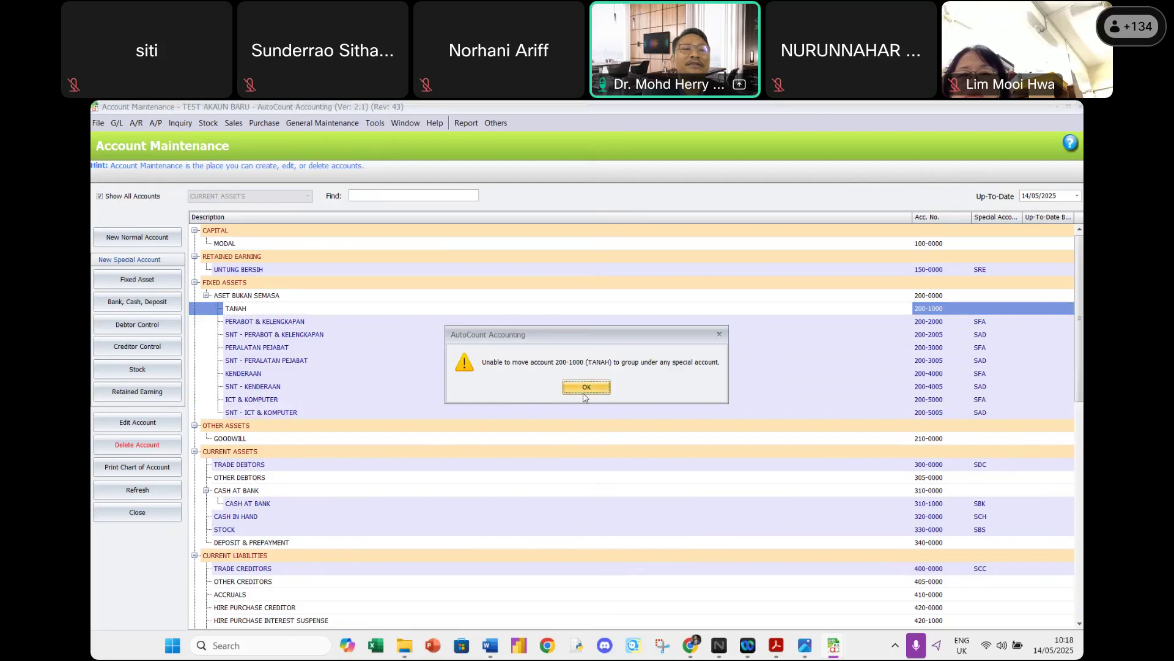
{"action": "key", "text": "Return"}
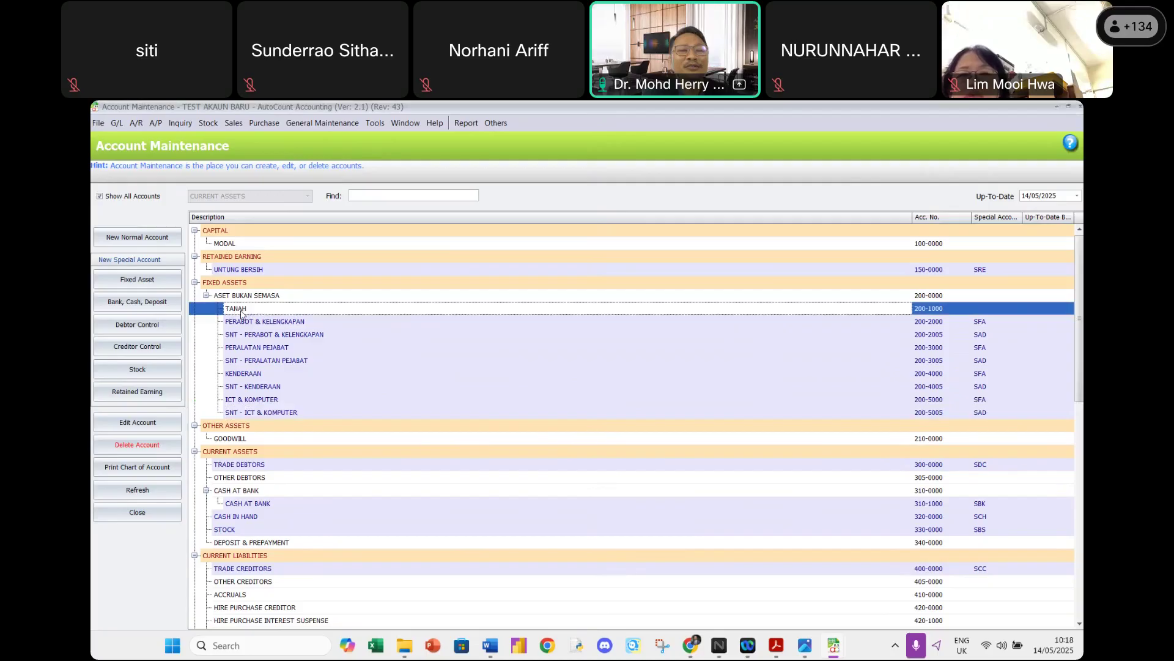
Move the TANAH account under the MODAL account and return it to the ASET BUKAN SEMASA group, accepting both moves.
{"action": "left_click_drag", "start_coordinate": [241, 313], "coordinate": [251, 243]}
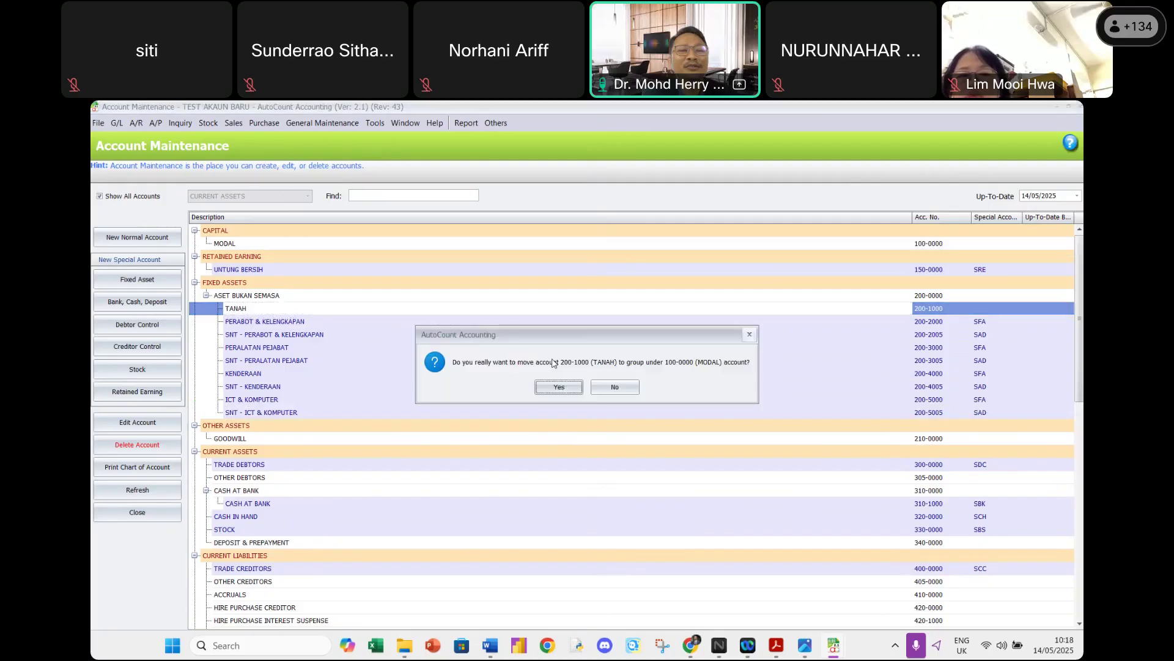
{"action": "left_click", "coordinate": [559, 387]}
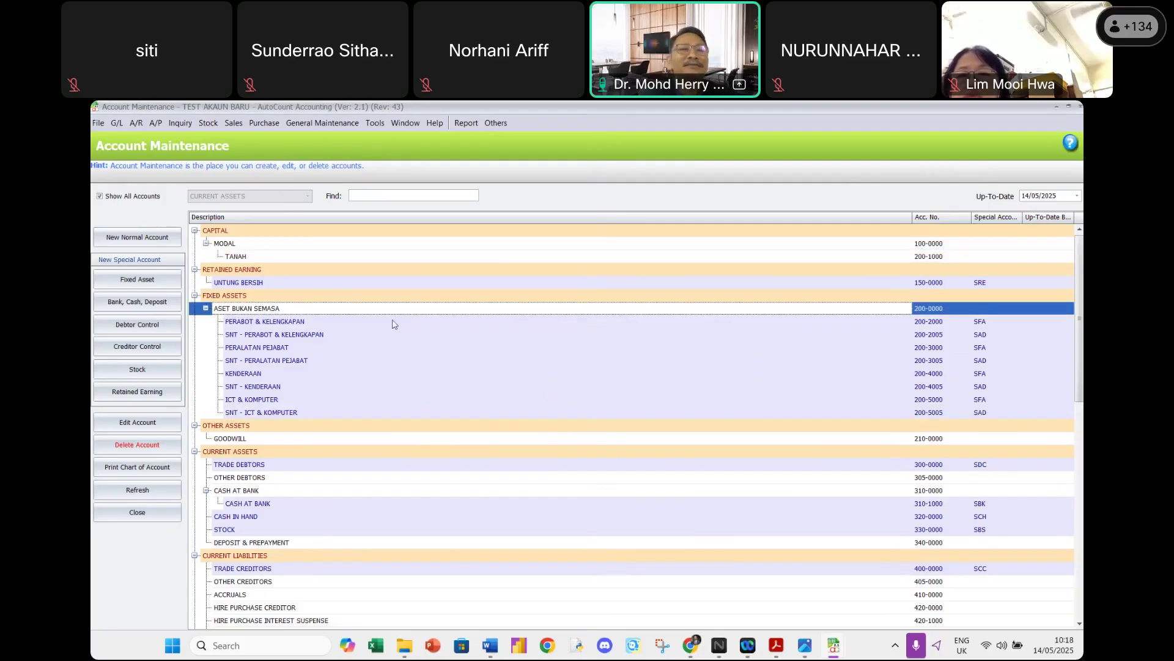
{"action": "left_click", "coordinate": [243, 258]}
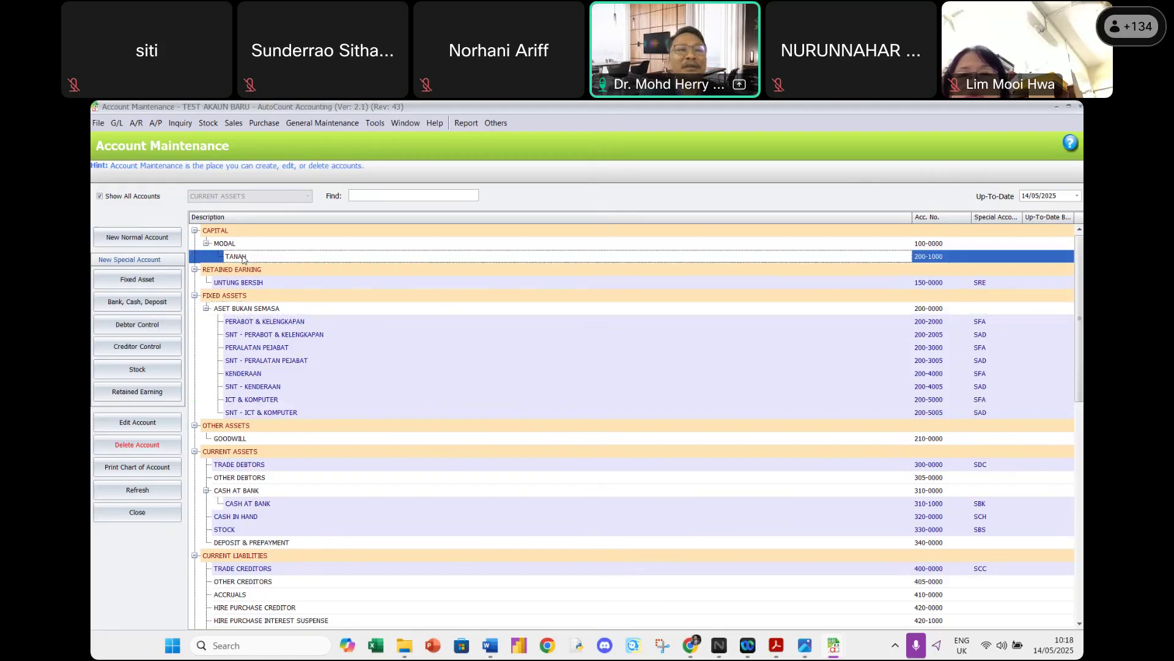
{"action": "left_click_drag", "start_coordinate": [236, 286], "coordinate": [233, 309]}
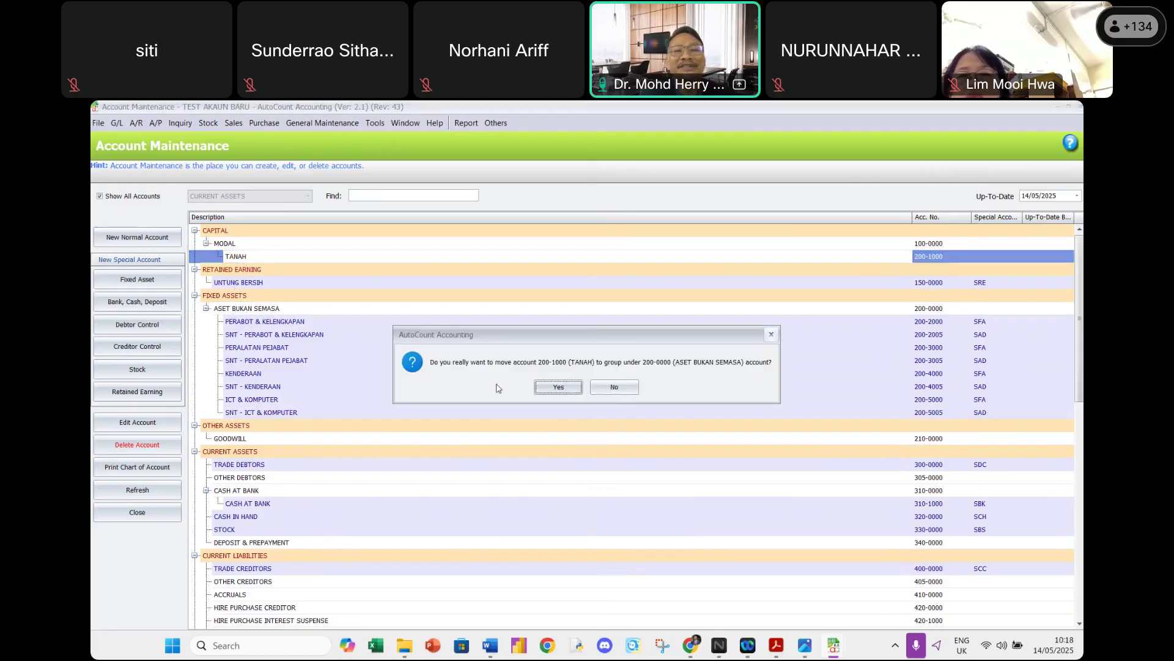
{"action": "left_click", "coordinate": [558, 388]}
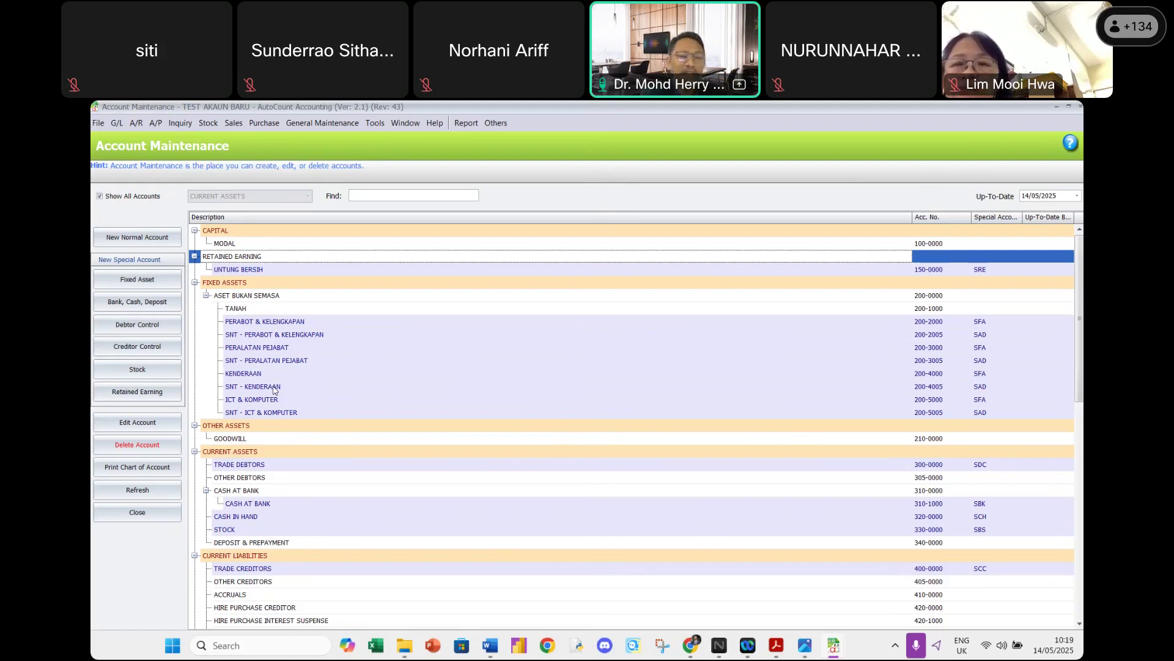
Delete the GOODWILL account under OTHER ASSETS and accept the deletion.
{"action": "right_click", "coordinate": [224, 439]}
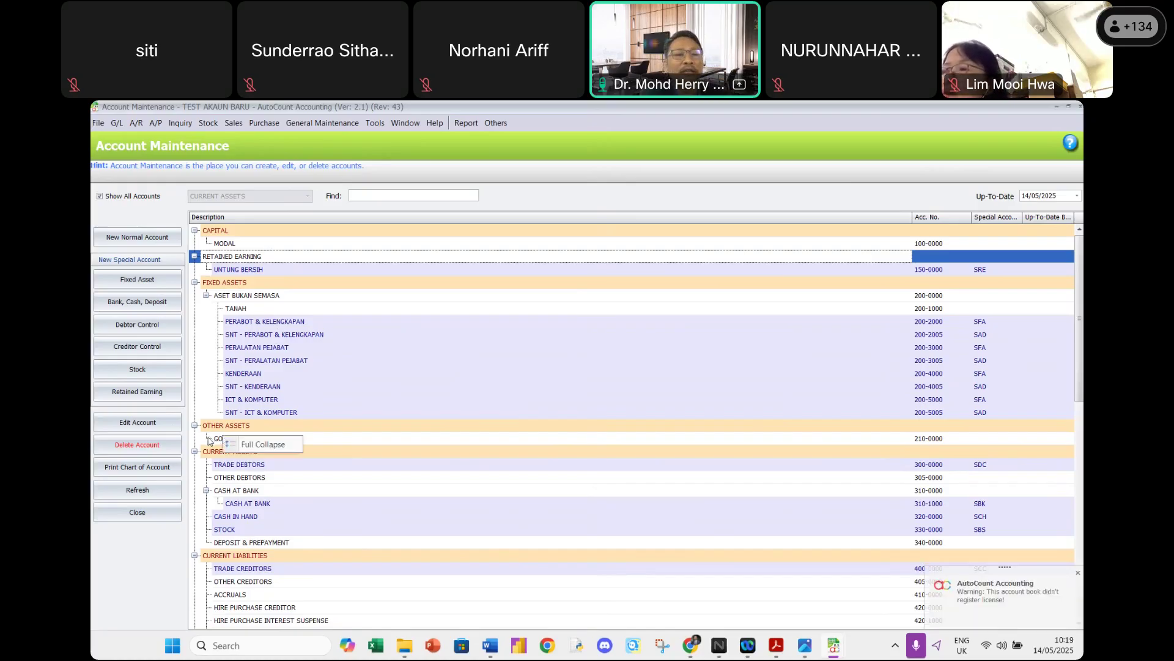
{"action": "left_click", "coordinate": [223, 440]}
{"action": "left_click", "coordinate": [154, 451]}
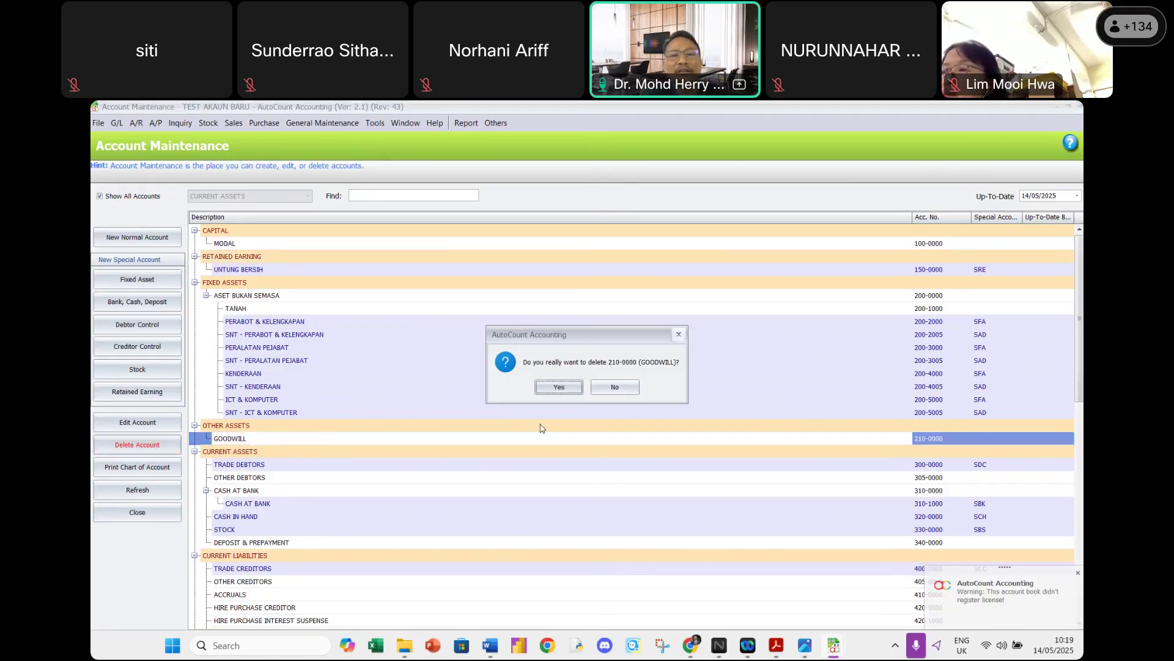
{"action": "left_click", "coordinate": [561, 386]}
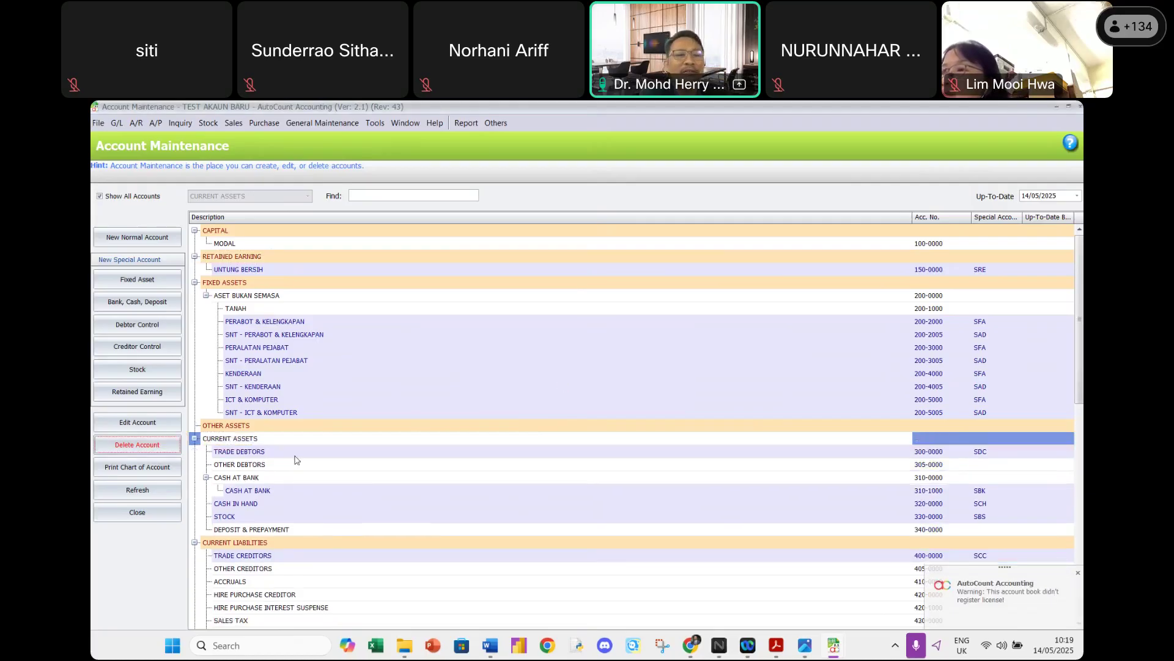
{"action": "left_click", "coordinate": [244, 442]}
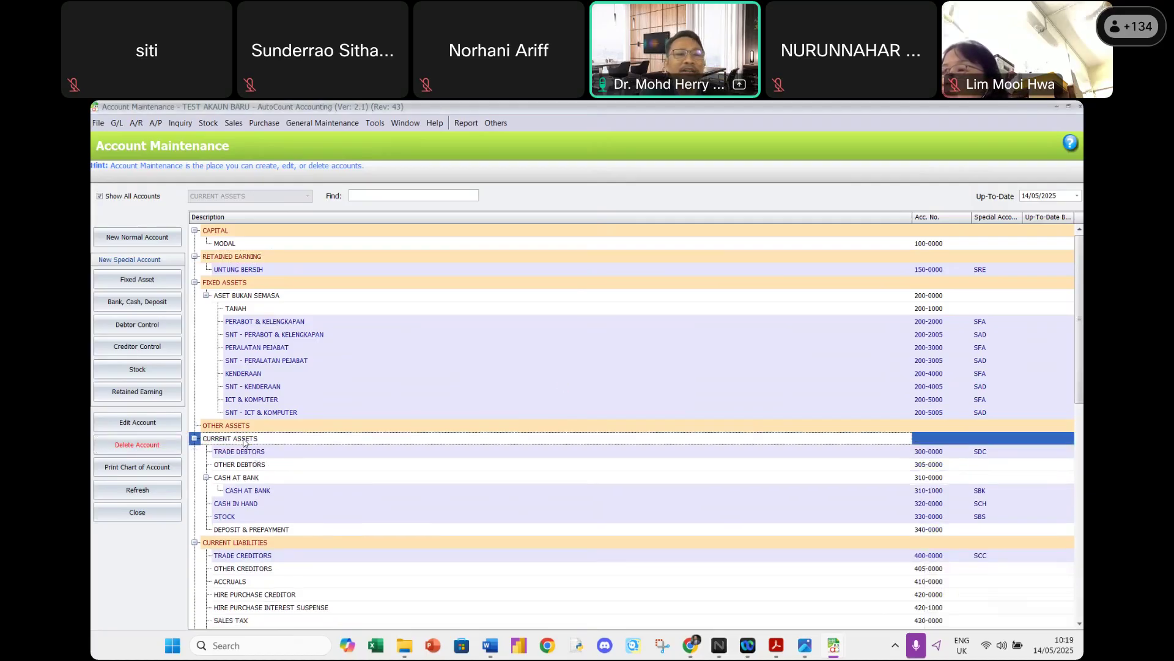
{"action": "double_click", "coordinate": [245, 441]}
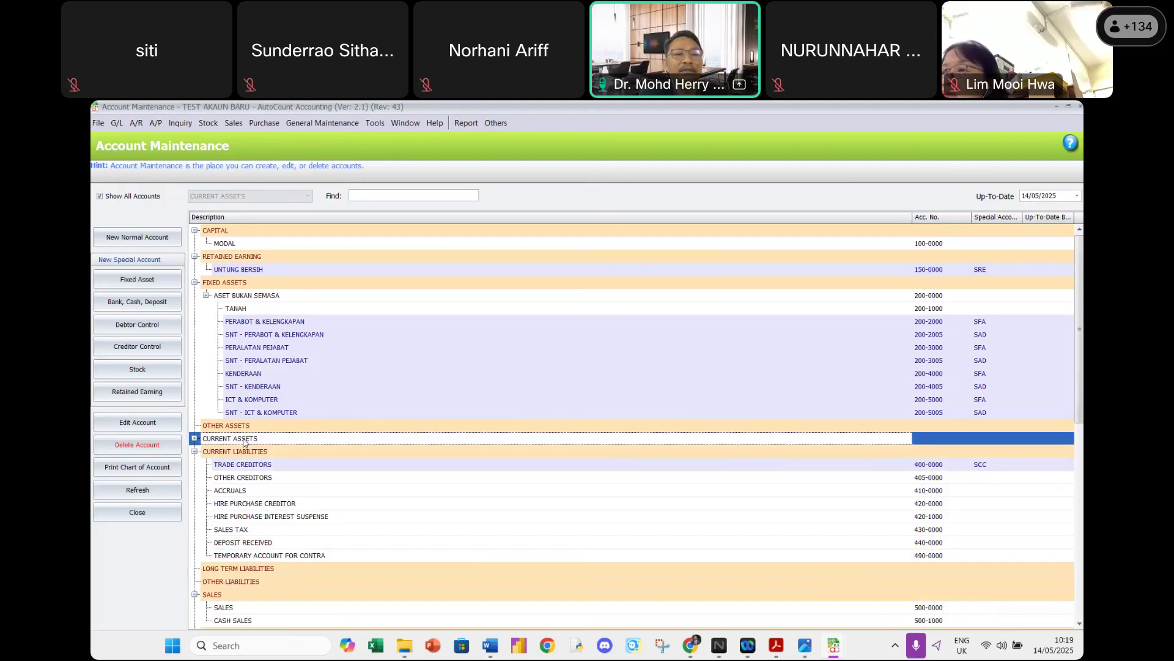
{"action": "double_click", "coordinate": [245, 441]}
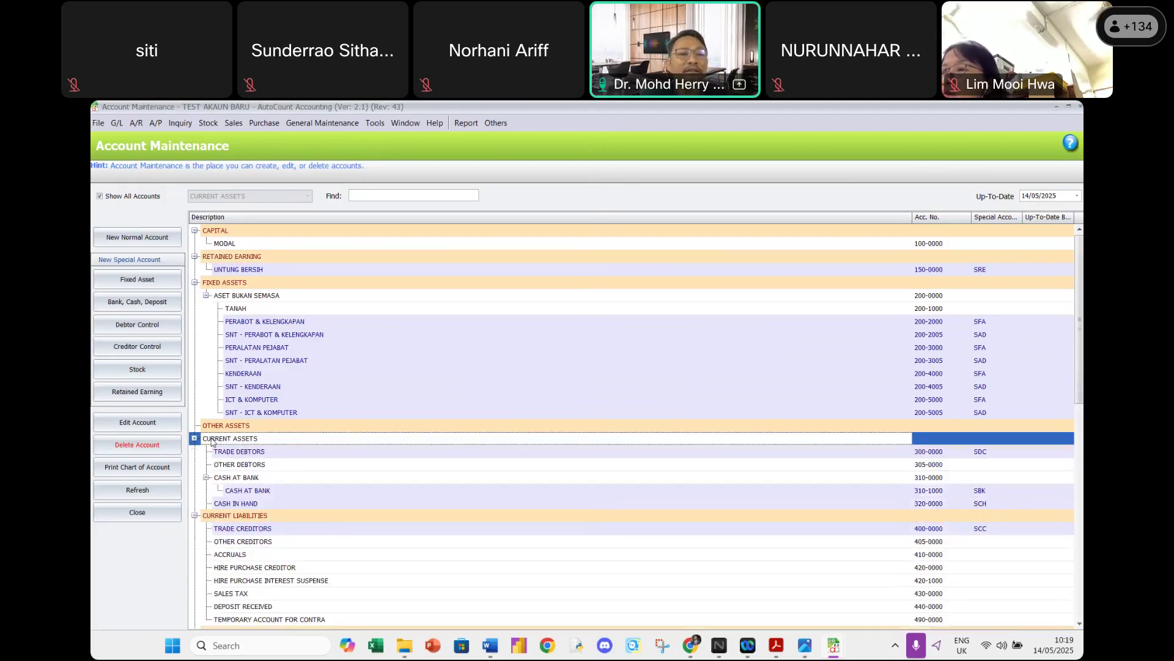
{"action": "double_click", "coordinate": [211, 442]}
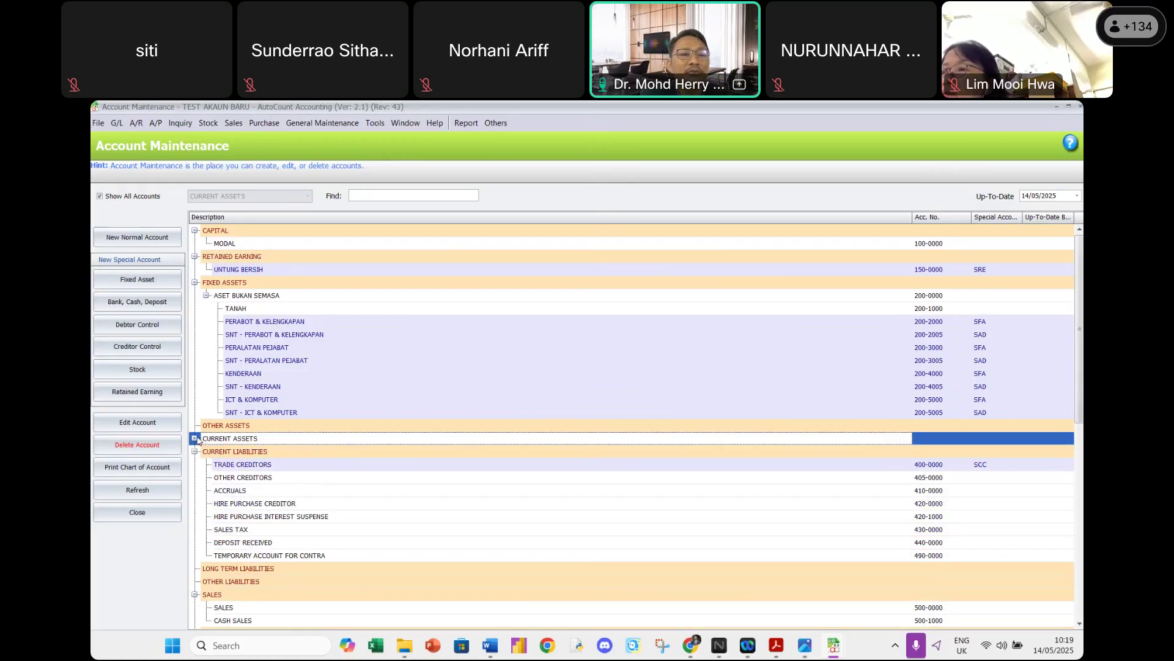
{"action": "left_click", "coordinate": [194, 439]}
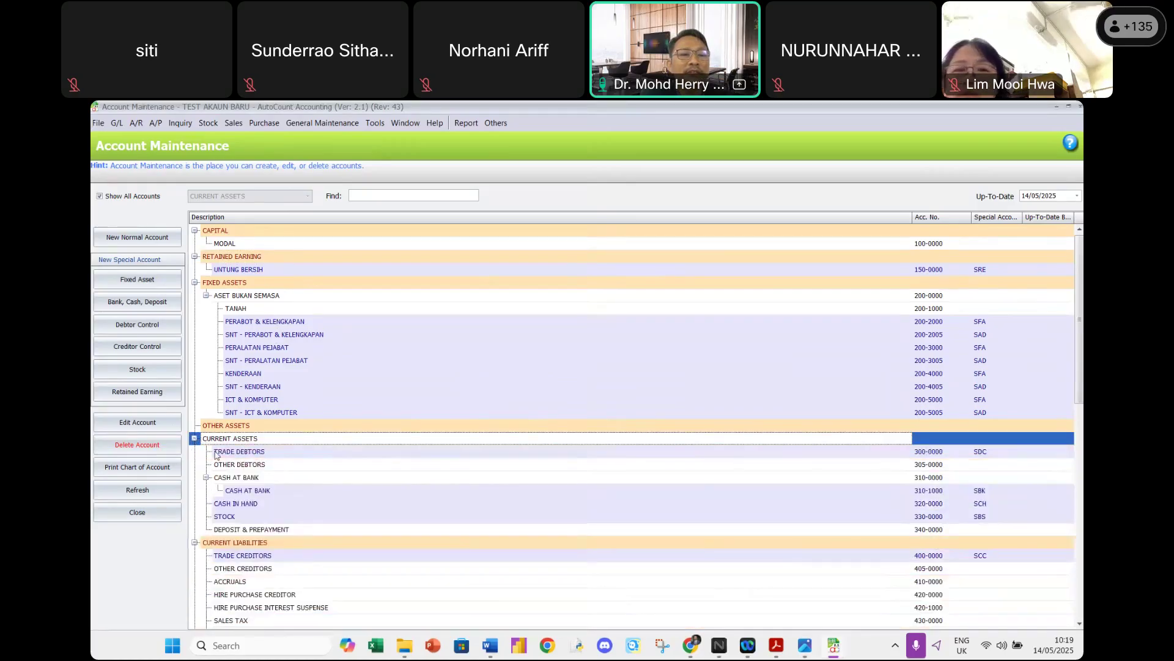
{"action": "left_click", "coordinate": [329, 488]}
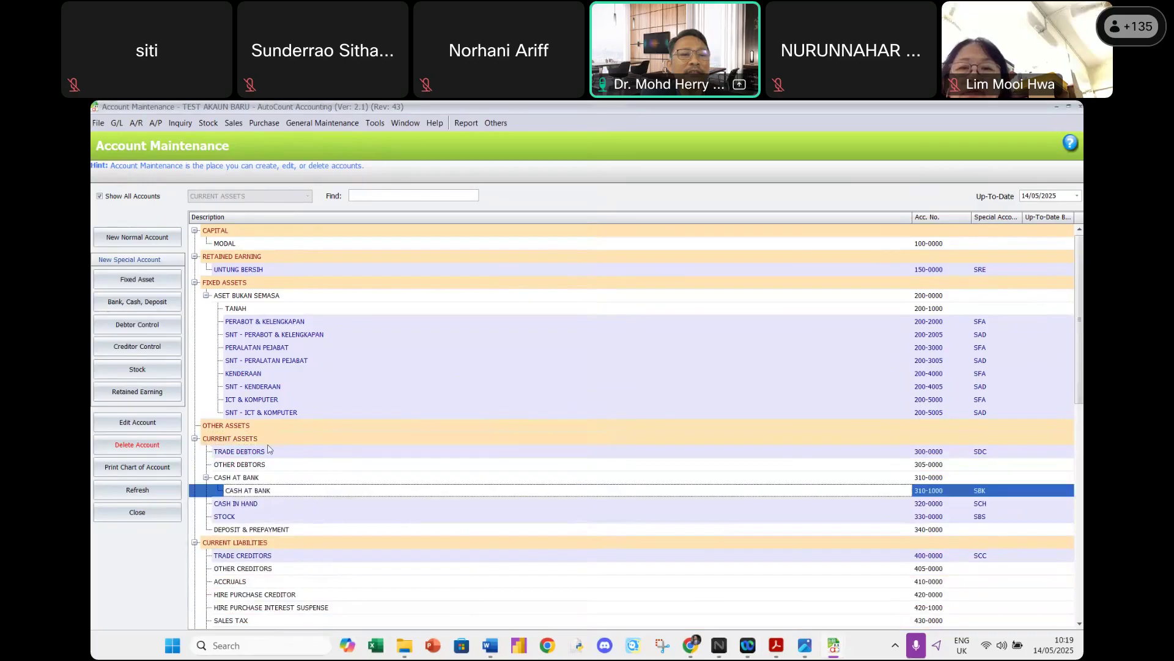
Change the description of the TRADE DEBTORS control account to AKAUN BELUM TERIMA and save it.
{"action": "left_click", "coordinate": [248, 453]}
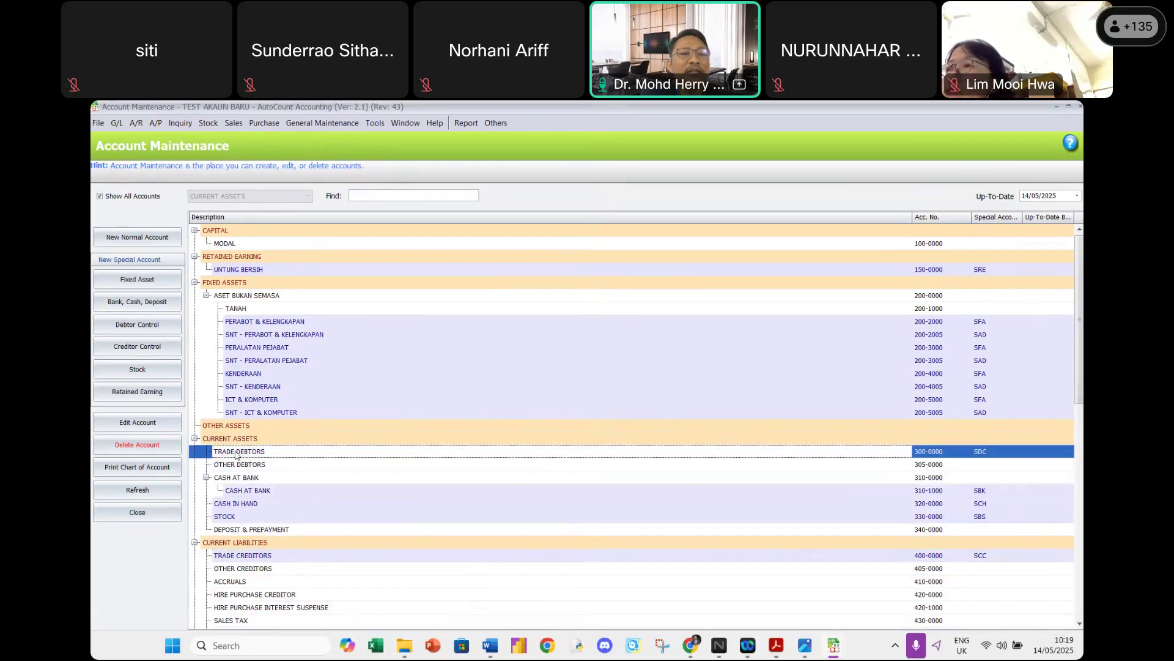
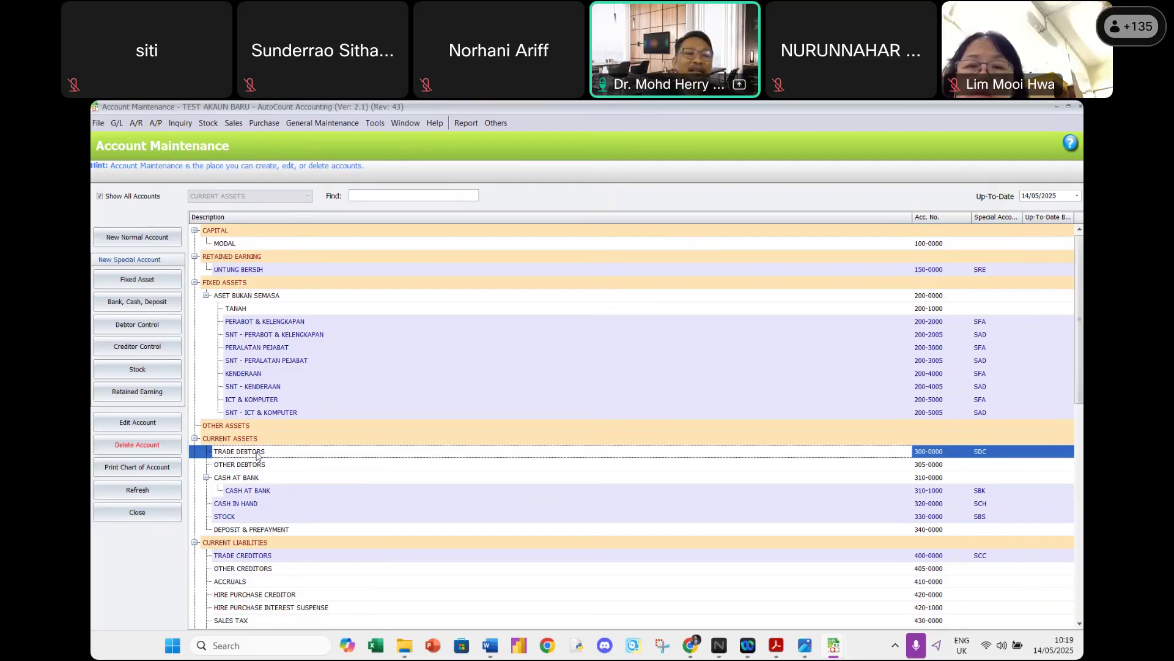
{"action": "double_click", "coordinate": [257, 456]}
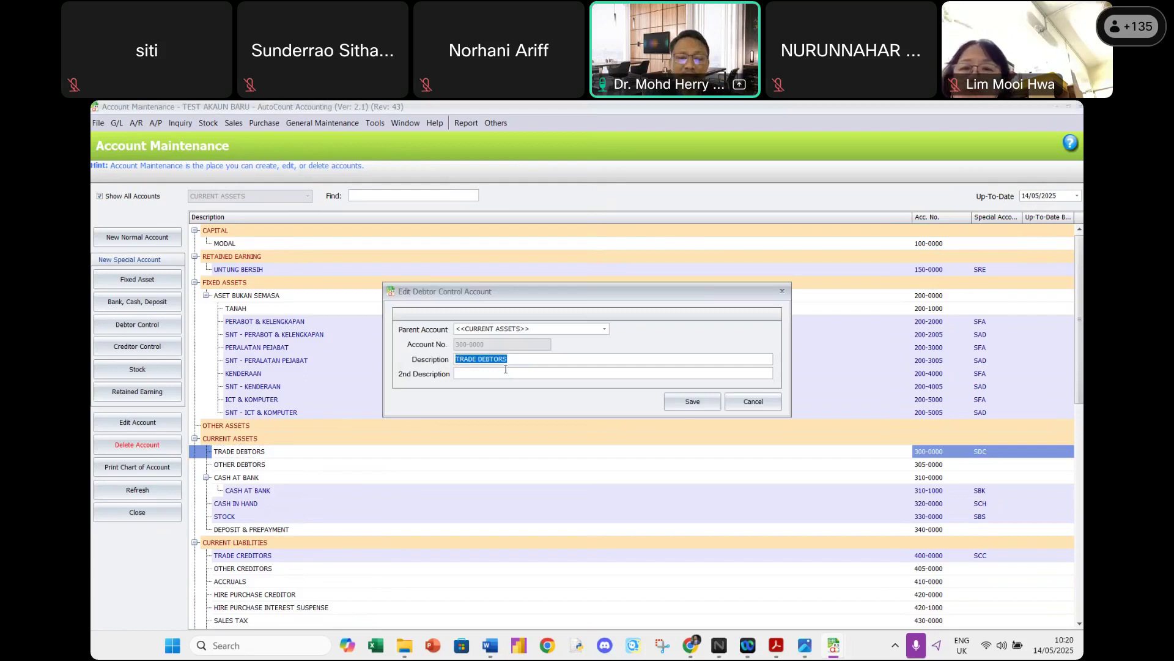
{"action": "type", "text": "PENGHUTANG"}
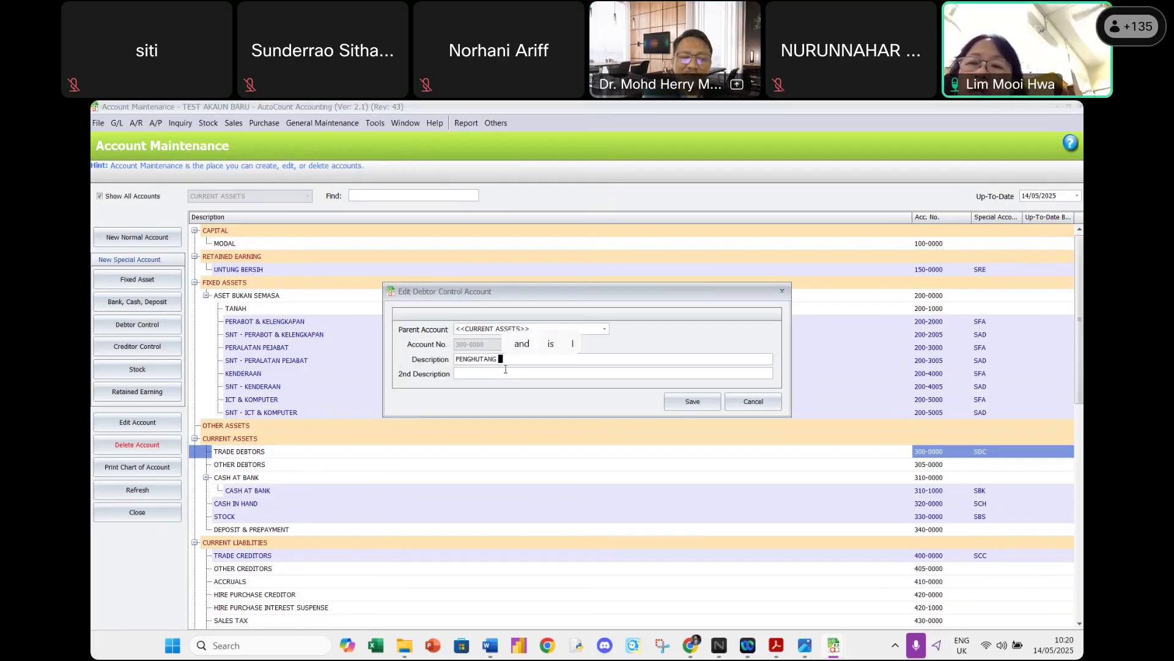
{"action": "key", "text": "BackSpace"}
{"action": "key", "text": "BackSpace"}
{"action": "key", "text": "BackSpace"}
{"action": "key", "text": "BackSpace"}
{"action": "key", "text": "BackSpace"}
{"action": "key", "text": "BackSpace"}
{"action": "key", "text": "BackSpace"}
{"action": "key", "text": "BackSpace"}
{"action": "key", "text": "BackSpace"}
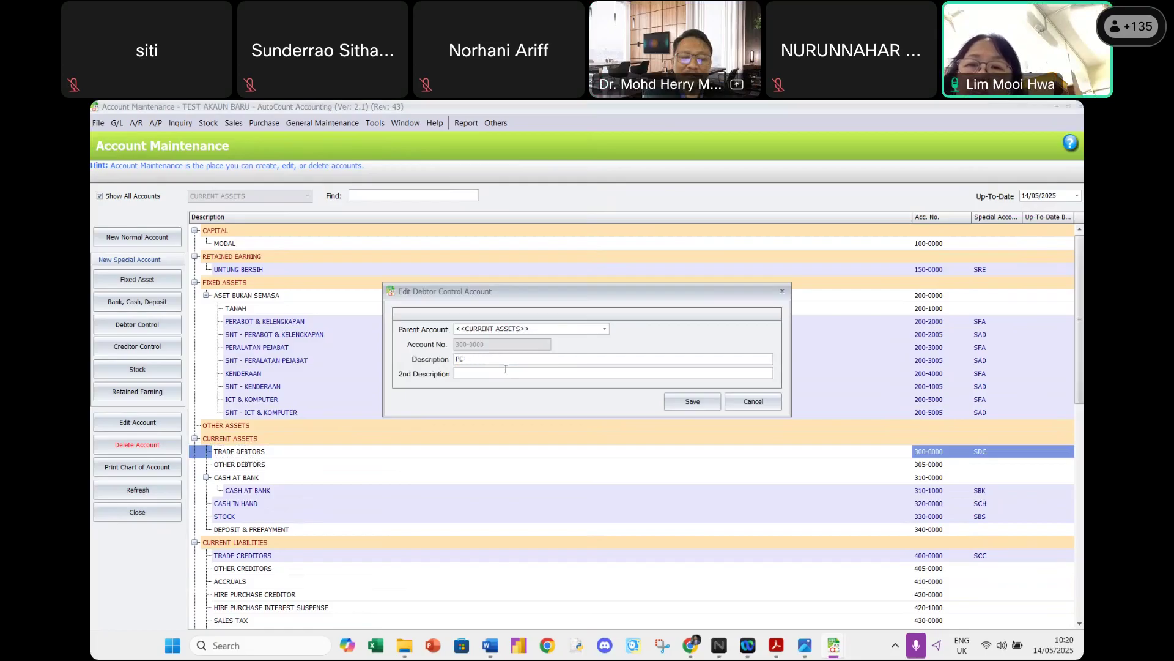
{"action": "key", "text": "BackSpace"}
{"action": "key", "text": "BackSpace"}
{"action": "type", "text": "AKAUN BELUM"}
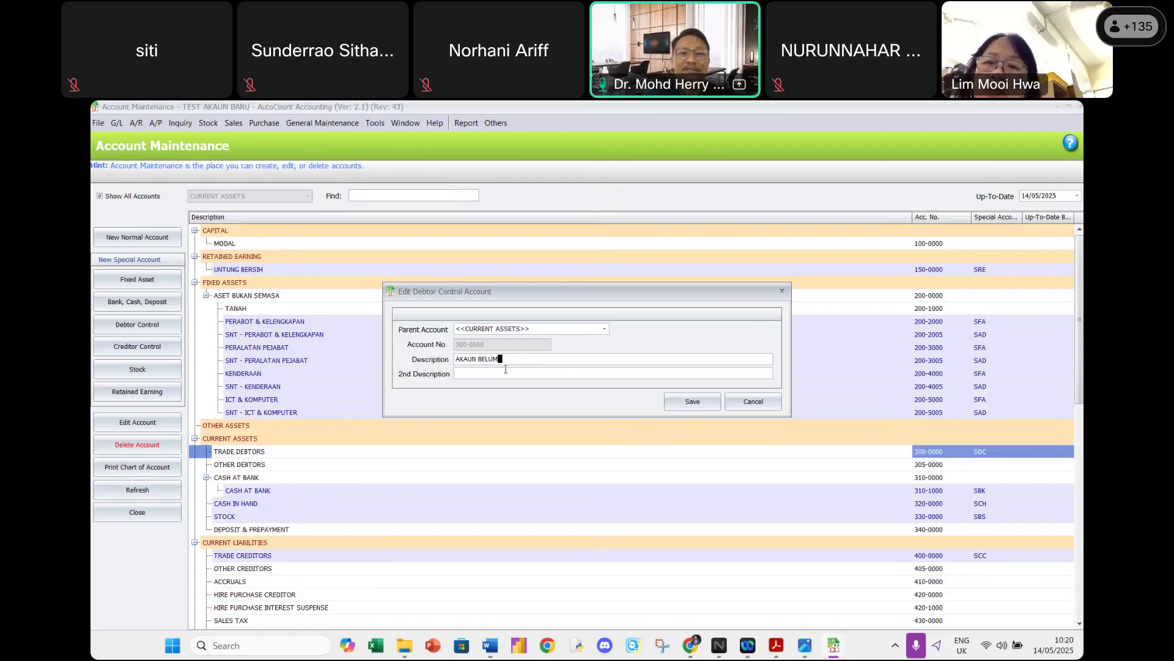
{"action": "type", "text": " TERIMA"}
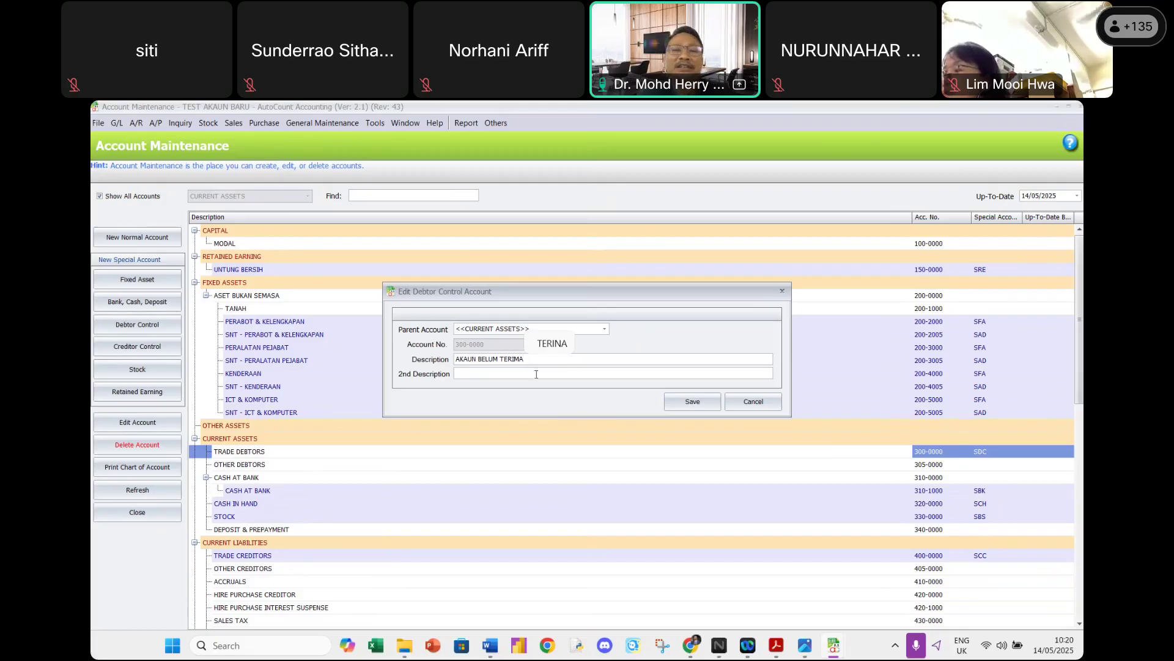
{"action": "left_click", "coordinate": [690, 405]}
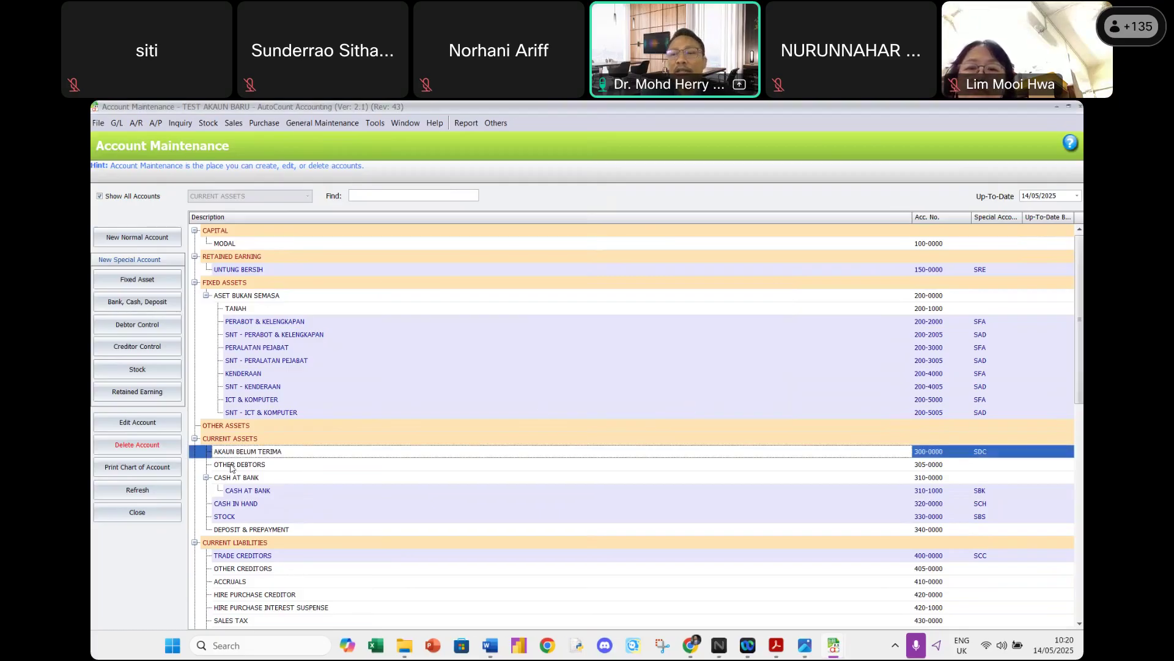
Change the description of the OTHER DEBTORS account to LAIN-LAIN BELUM TERIMA and save it.
{"action": "scroll", "coordinate": [336, 385], "scroll_direction": "down", "scroll_amount": 1}
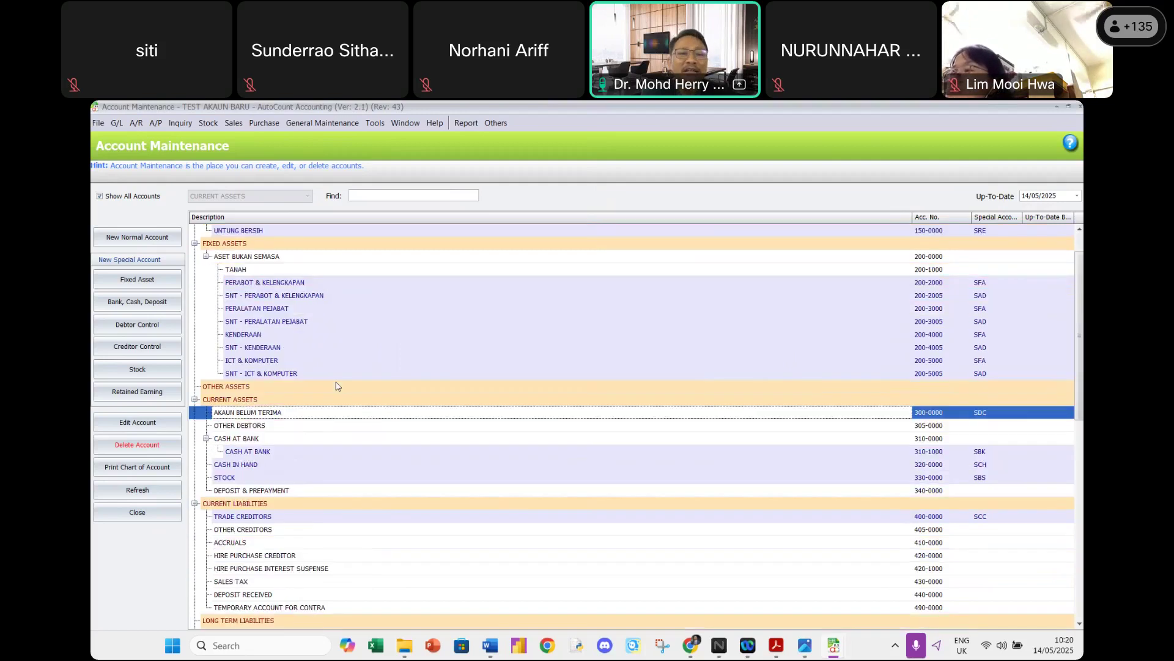
{"action": "double_click", "coordinate": [247, 426]}
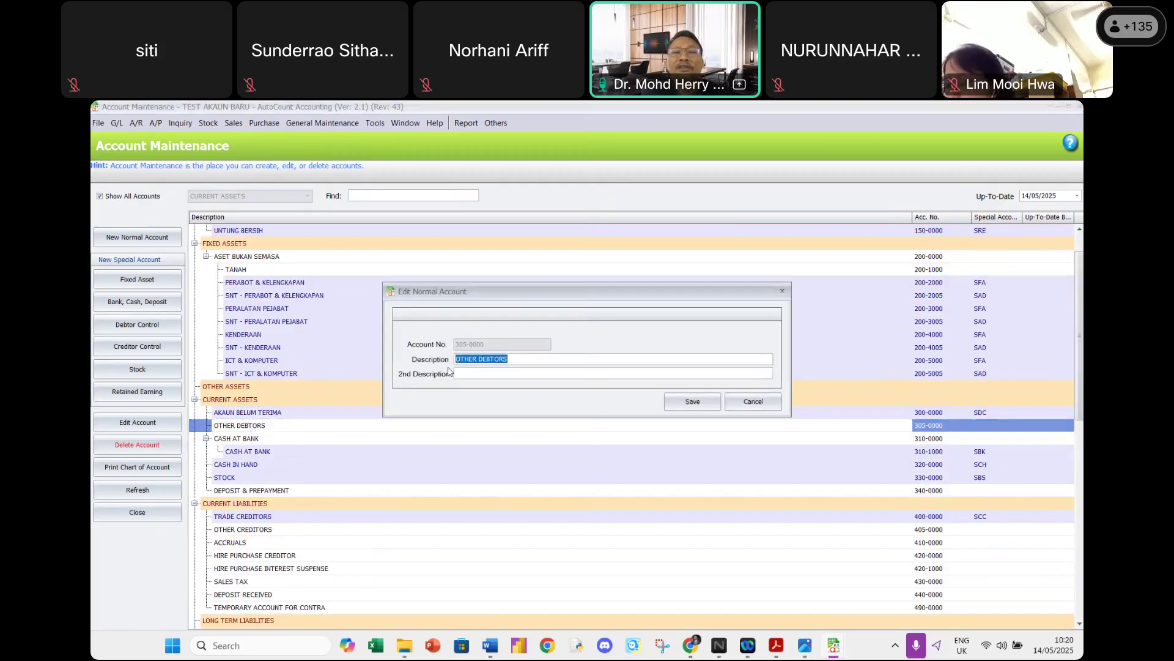
{"action": "left_click_drag", "start_coordinate": [510, 359], "coordinate": [416, 354]}
{"action": "left_click", "coordinate": [509, 359]}
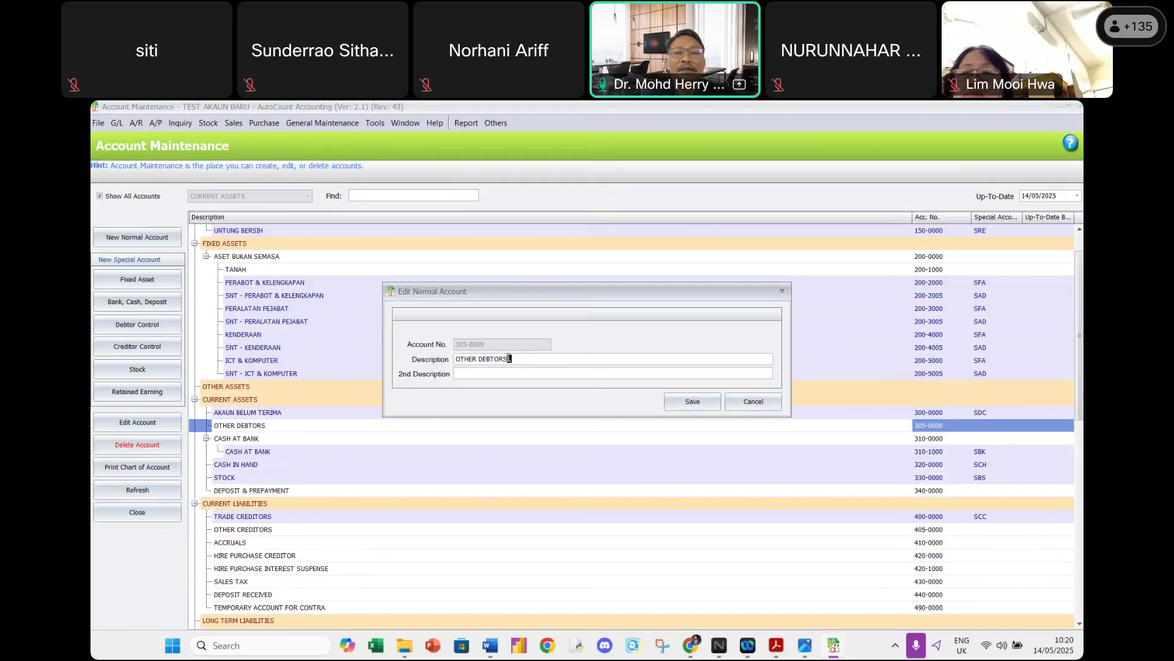
{"action": "type", "text": "LAIN"}
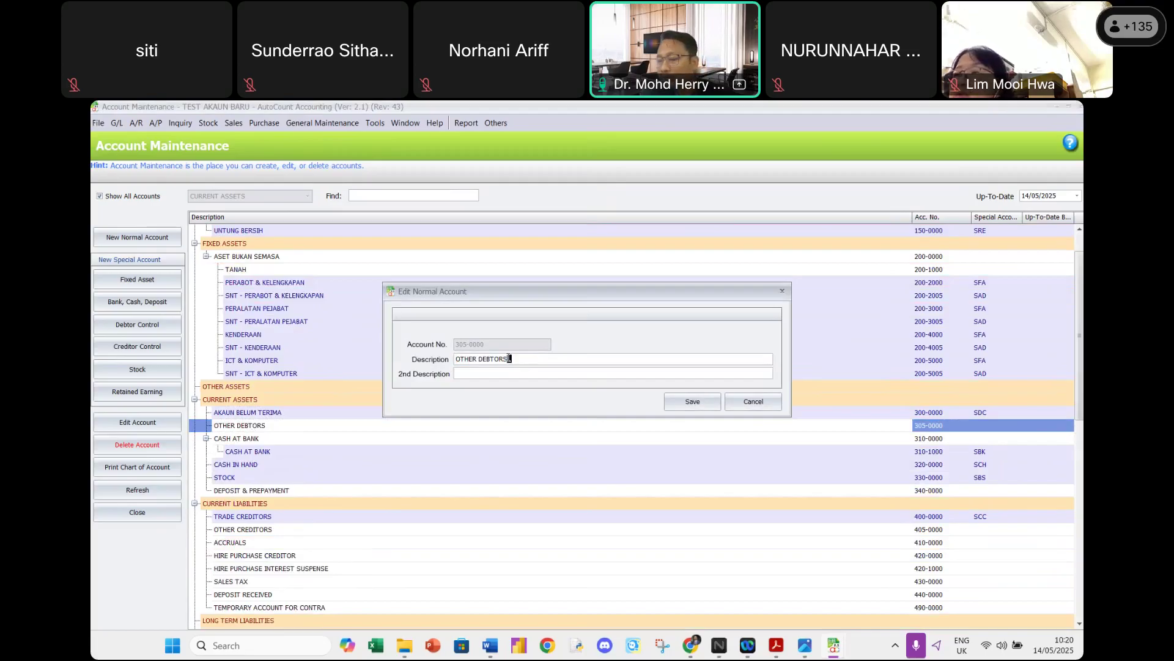
{"action": "type", "text": "-LAIN"}
{"action": "key", "text": "BackSpace"}
{"action": "key", "text": "BackSpace"}
{"action": "key", "text": "BackSpace"}
{"action": "key", "text": "BackSpace"}
{"action": "key", "text": "BackSpace"}
{"action": "key", "text": "BackSpace"}
{"action": "key", "text": "BackSpace"}
{"action": "key", "text": "BackSpace"}
{"action": "key", "text": "BackSpace"}
{"action": "key", "text": "BackSpace"}
{"action": "key", "text": "BackSpace"}
{"action": "key", "text": "BackSpace"}
{"action": "key", "text": "BackSpace"}
{"action": "key", "text": "BackSpace"}
{"action": "key", "text": "BackSpace"}
{"action": "key", "text": "BackSpace"}
{"action": "key", "text": "BackSpace"}
{"action": "key", "text": "BackSpace"}
{"action": "key", "text": "BackSpace"}
{"action": "key", "text": "BackSpace"}
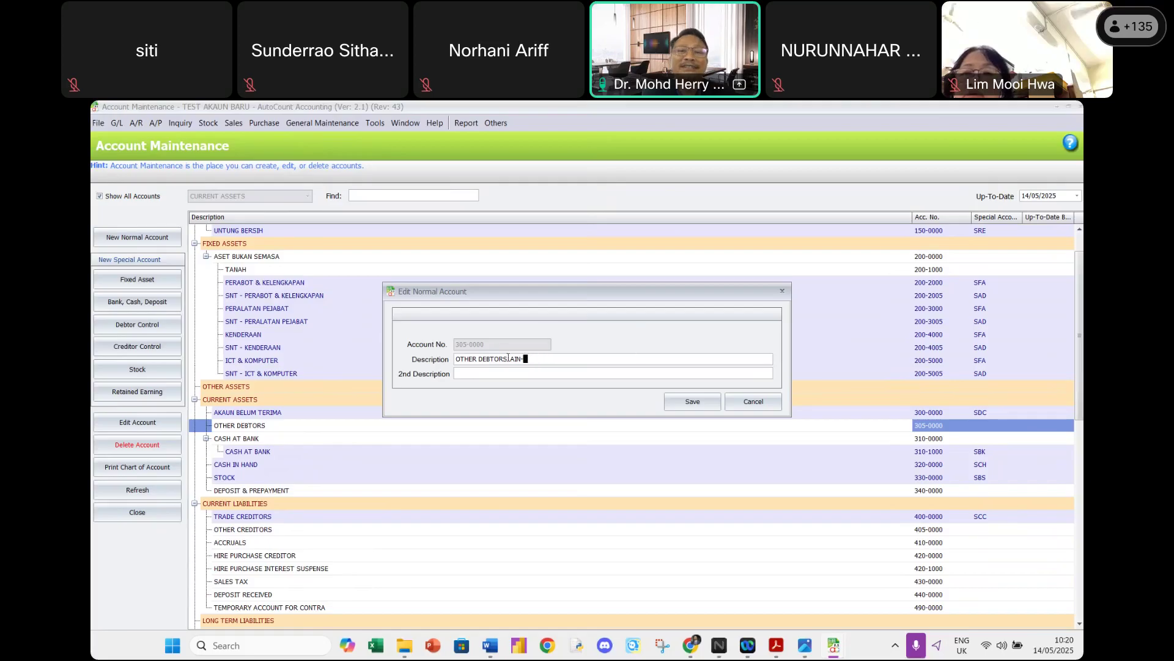
{"action": "type", "text": "LAIN"}
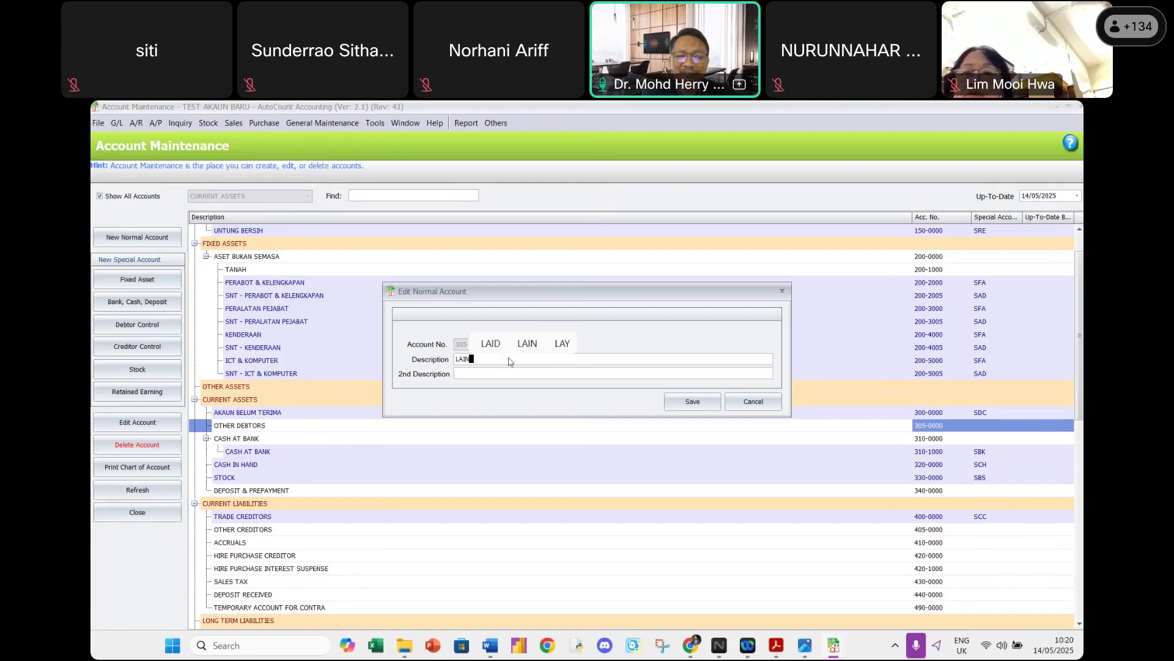
{"action": "type", "text": " -"}
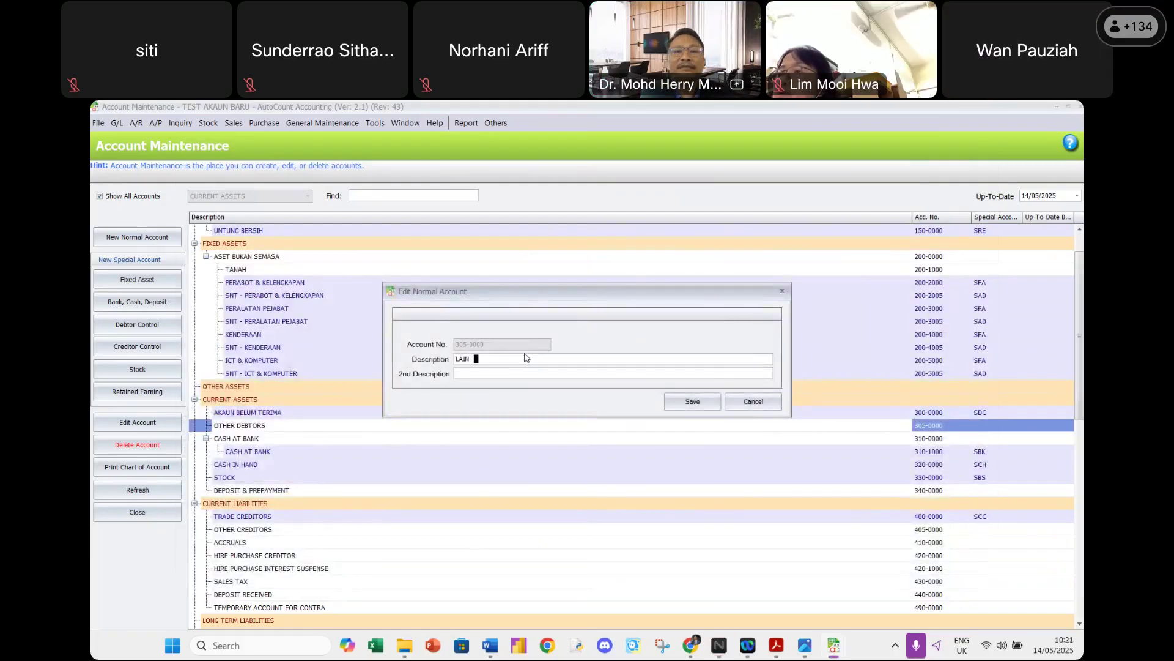
{"action": "type", "text": " LAIN "}
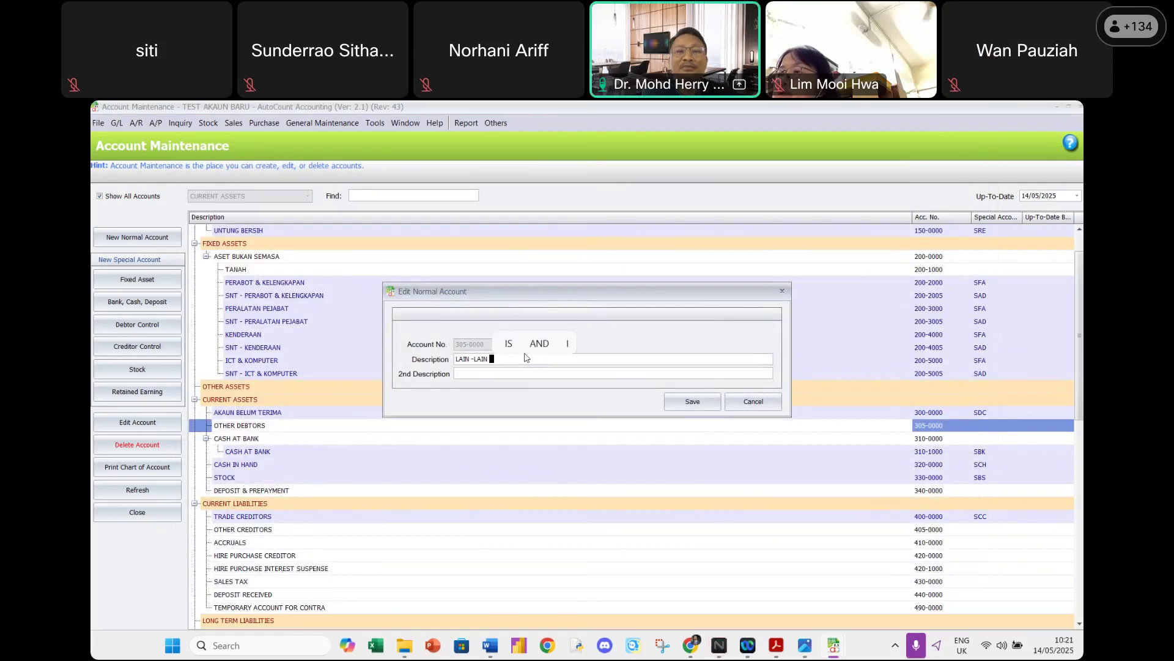
{"action": "type", "text": "BELUM TERIMA"}
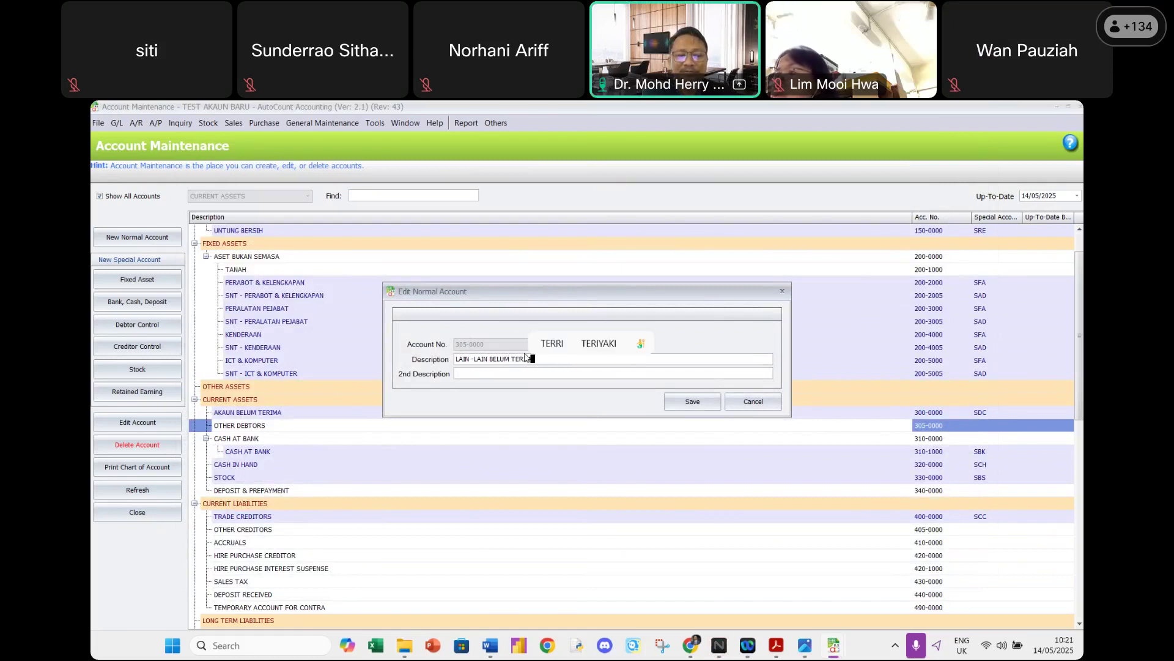
{"action": "left_click", "coordinate": [472, 358]}
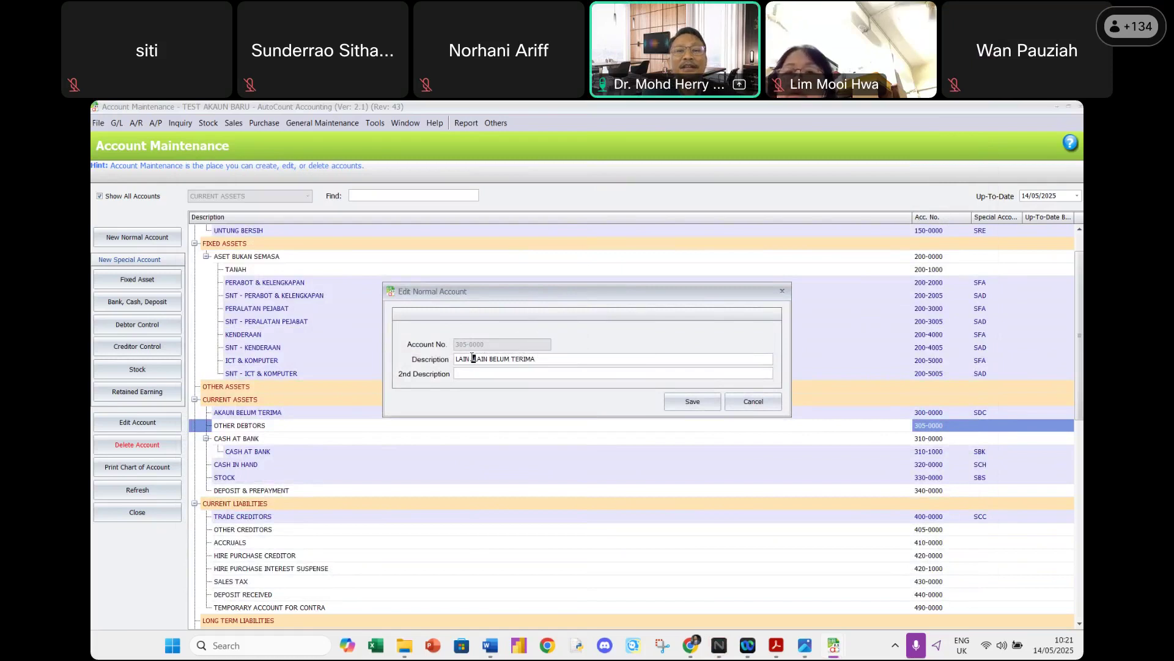
{"action": "key", "text": "BackSpace"}
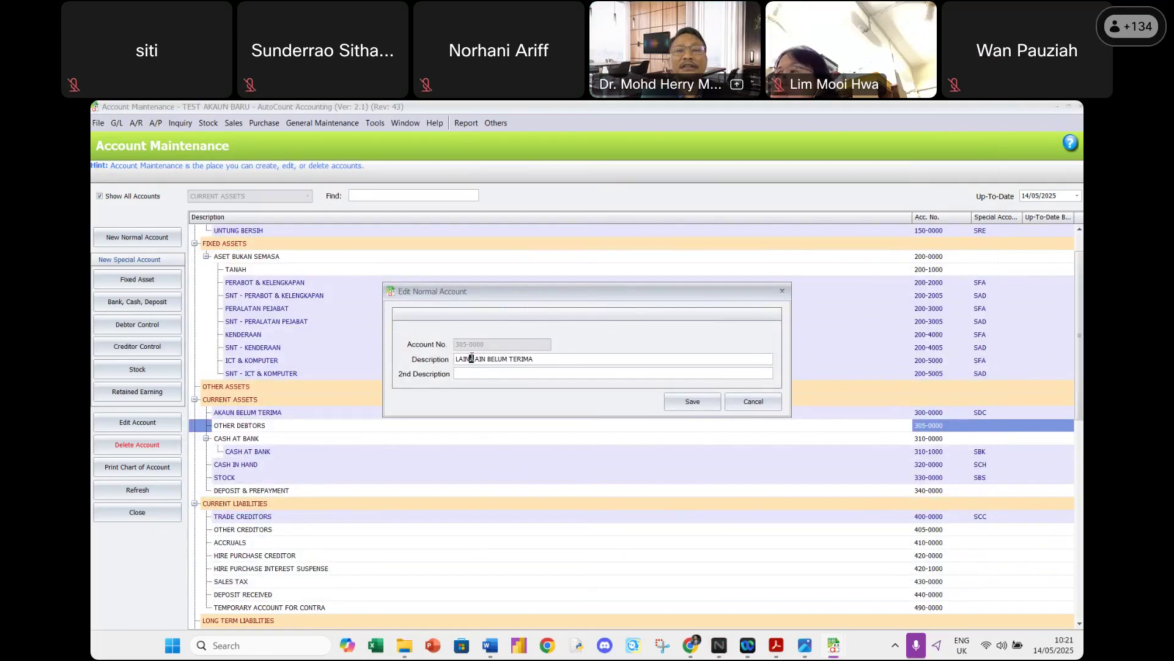
{"action": "left_click", "coordinate": [693, 402]}
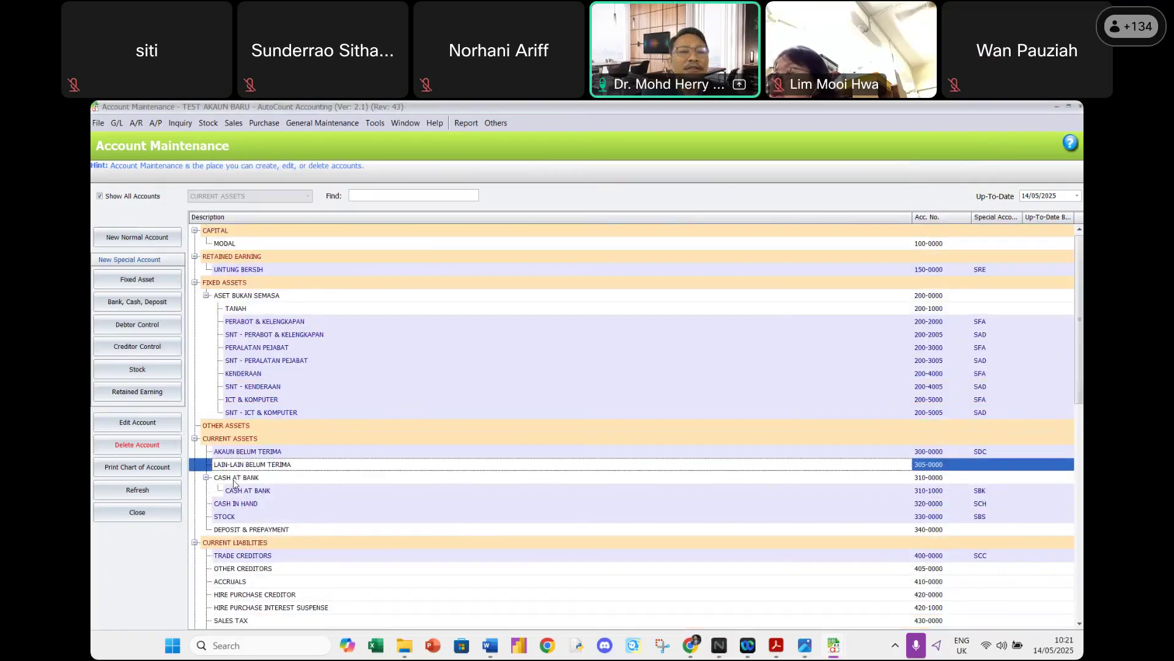
Change the description of the parent CASH AT BANK account 310-0000 to TUNAI DI BANK and save it.
{"action": "left_click", "coordinate": [233, 480]}
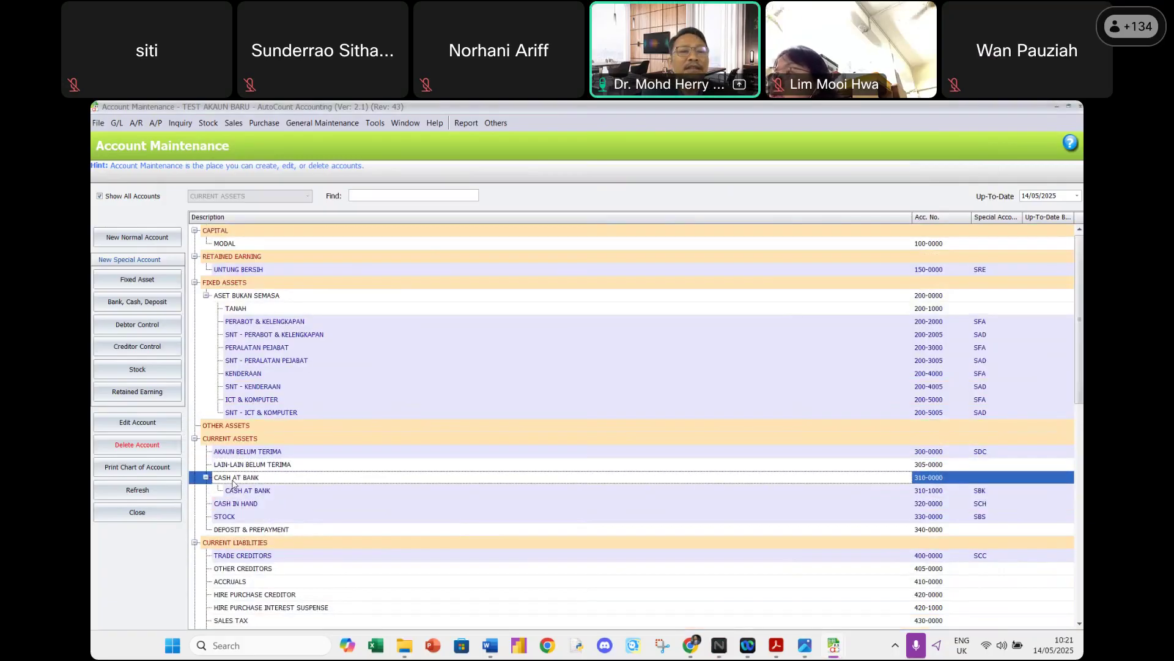
{"action": "double_click", "coordinate": [233, 482]}
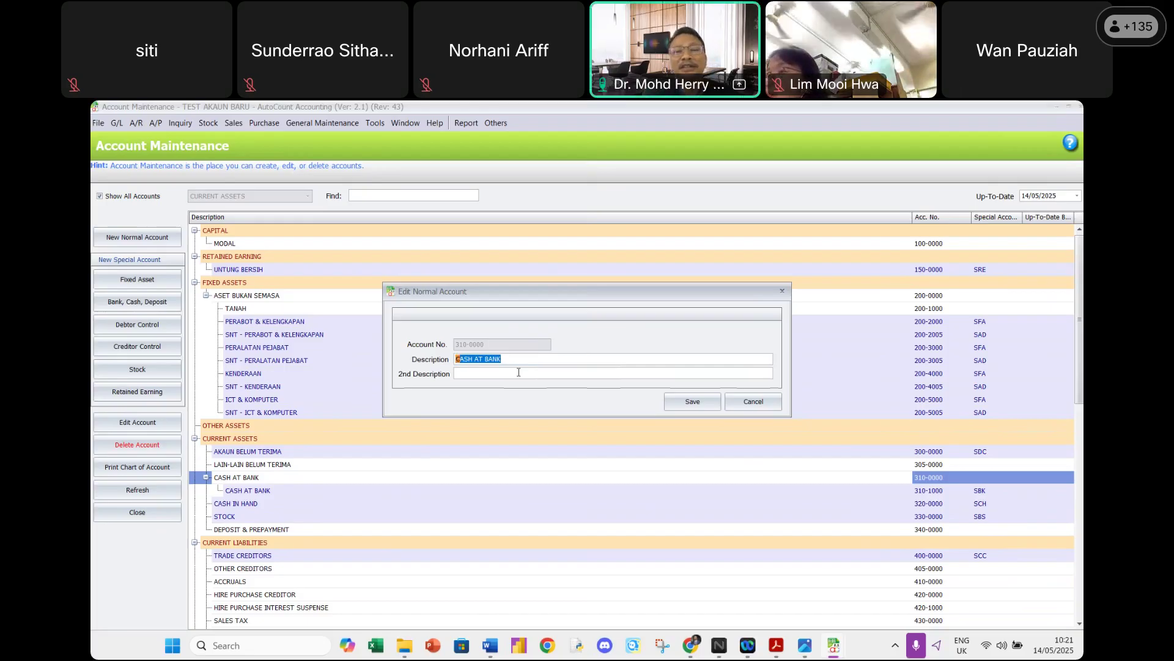
{"action": "type", "text": "TUNA"}
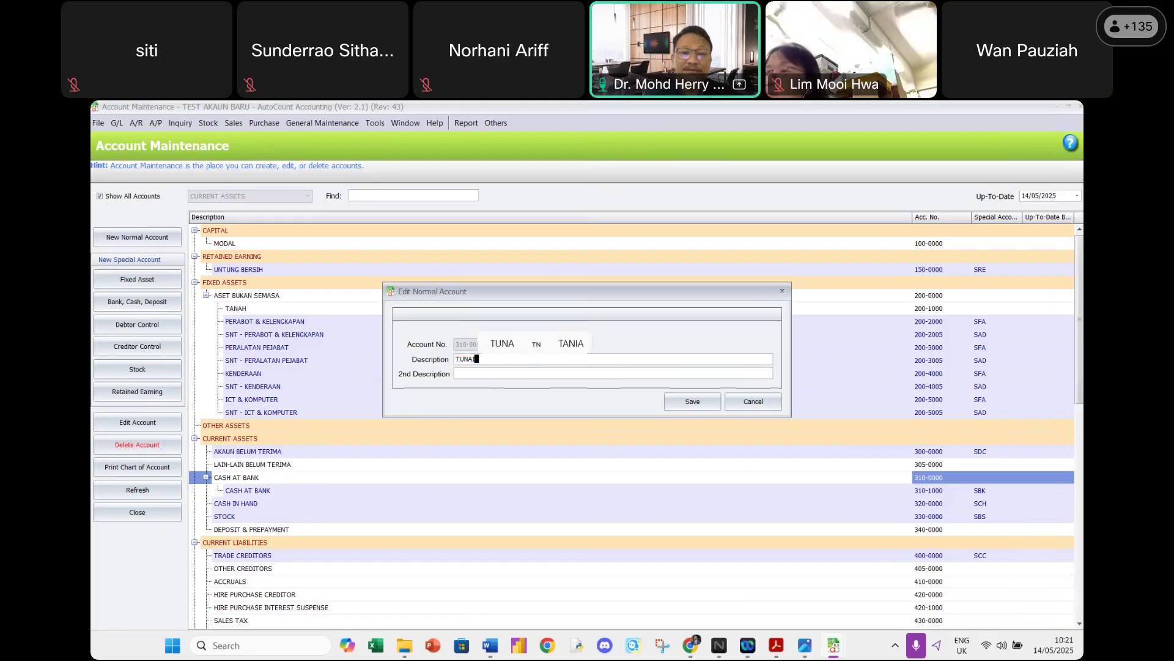
{"action": "type", "text": "I DI B"}
{"action": "type", "text": "ANK"}
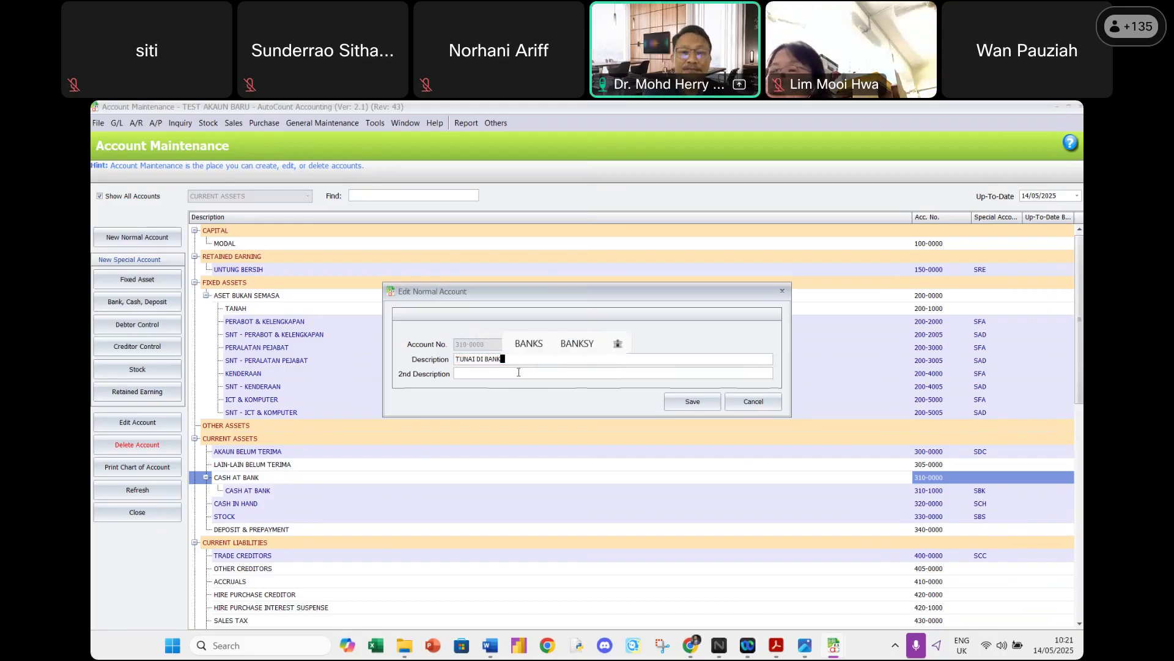
{"action": "left_click", "coordinate": [692, 402]}
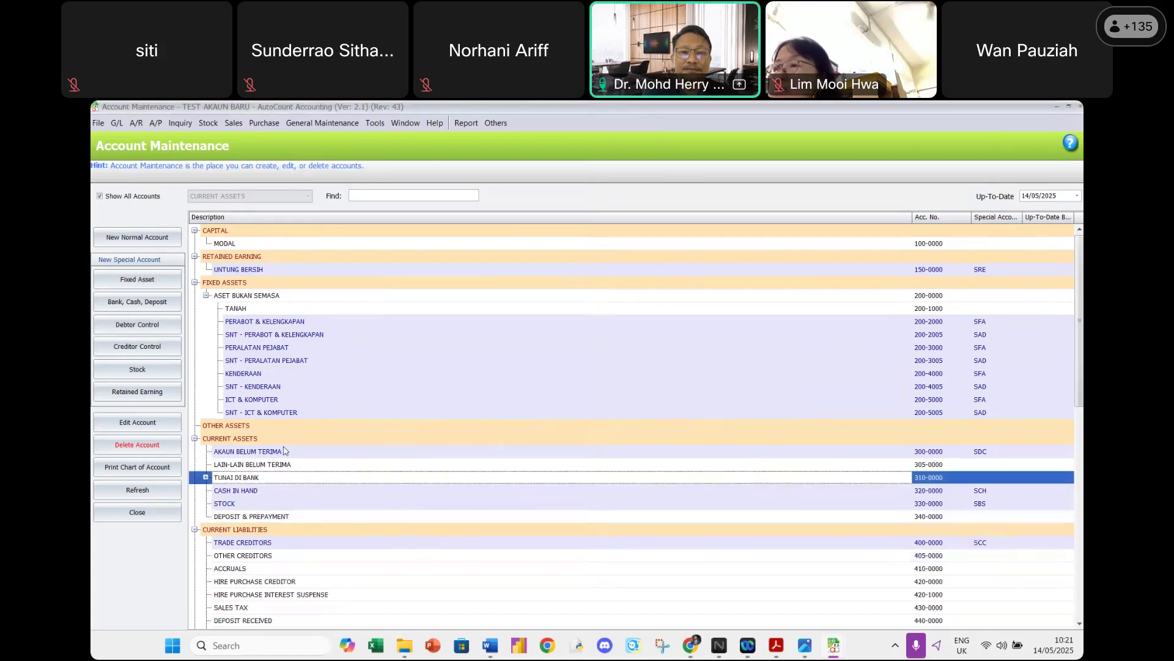
Delete the CASH AT BANK subaccount 310-1000 under TUNAI DI BANK and accept the deletion.
{"action": "left_click", "coordinate": [206, 477]}
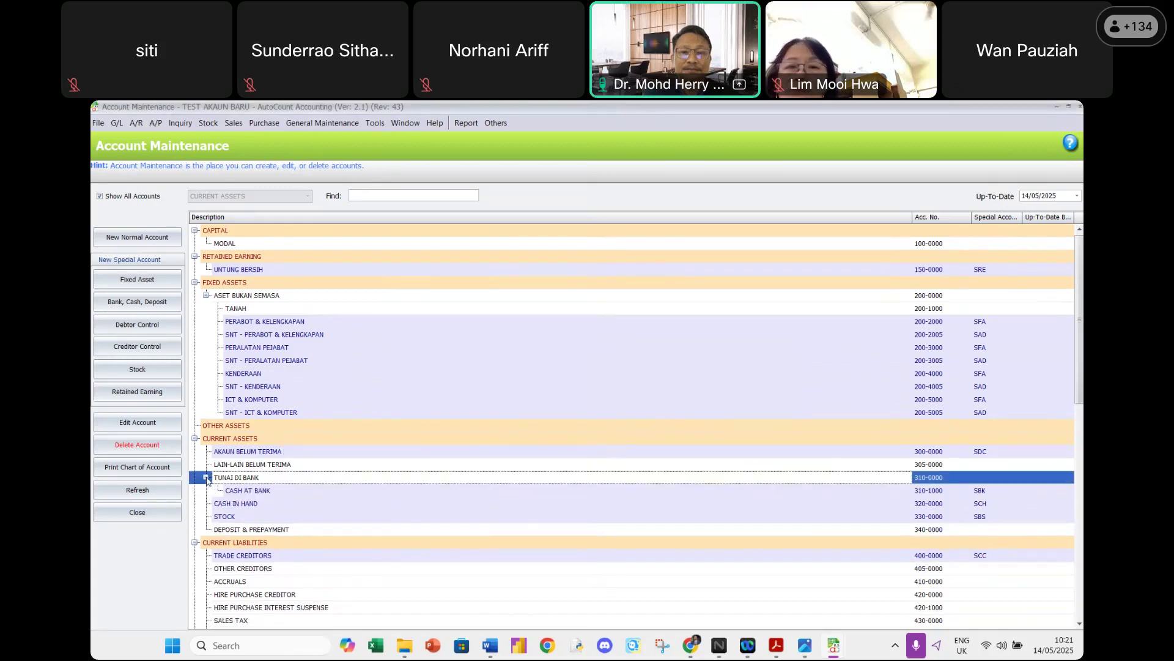
{"action": "left_click", "coordinate": [246, 492]}
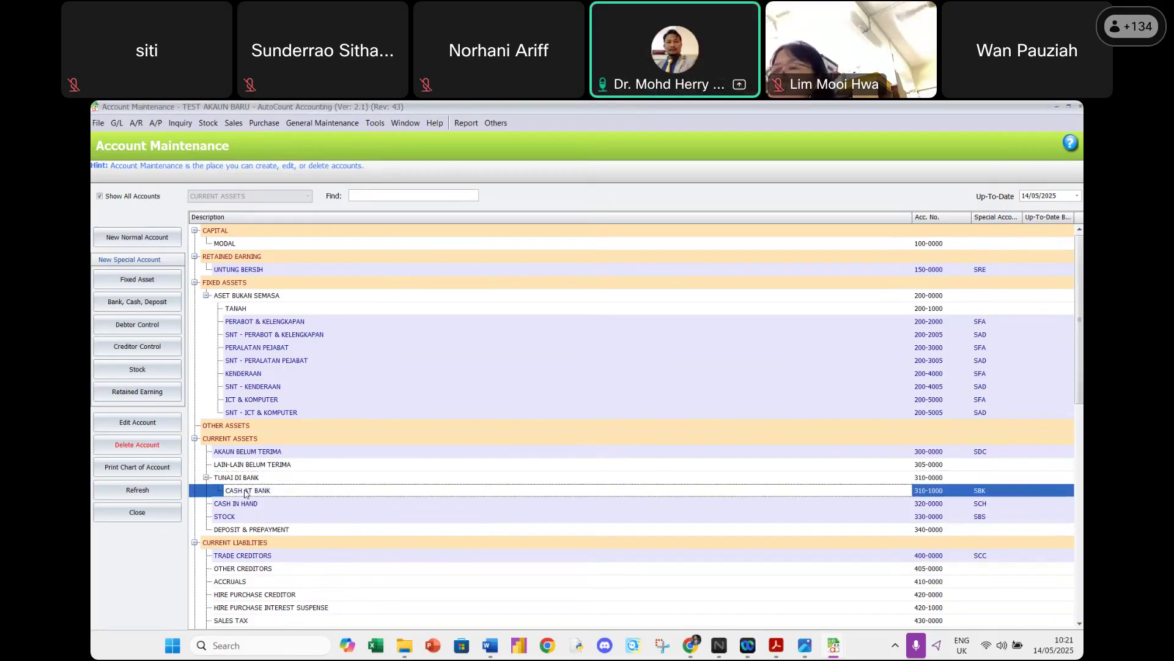
{"action": "left_click", "coordinate": [154, 450]}
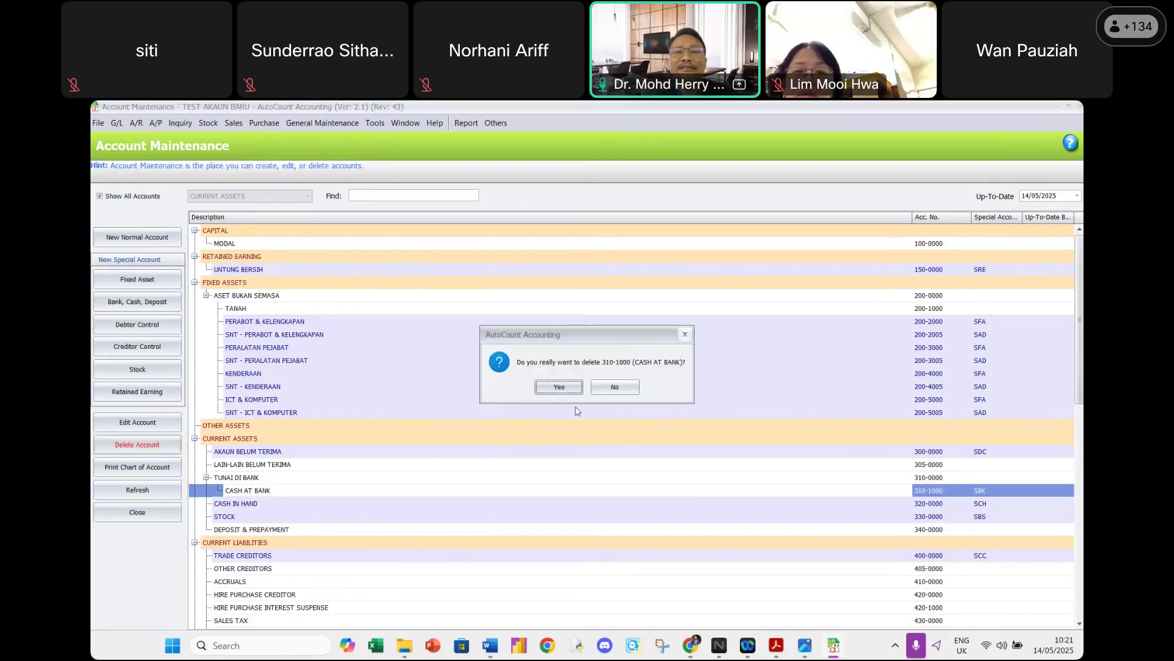
{"action": "left_click", "coordinate": [558, 388]}
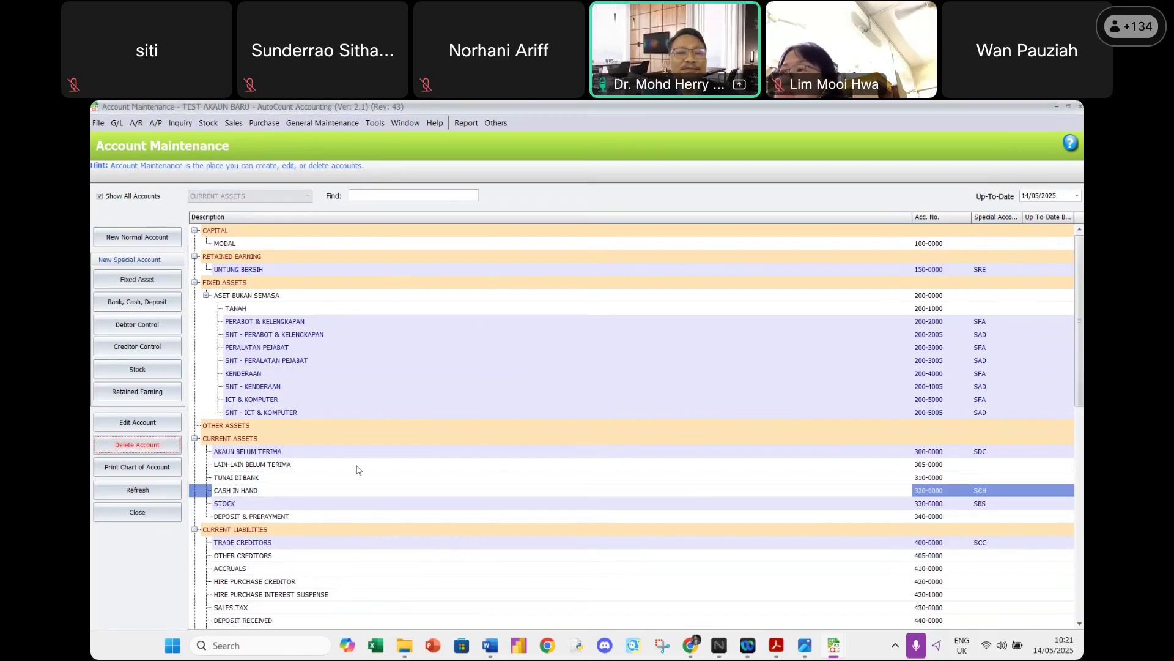
Create bank account 310-1000 with description CIMB-KL and payment method CIMB-KL under TUNAI DI BANK, and save it.
{"action": "left_click", "coordinate": [239, 480]}
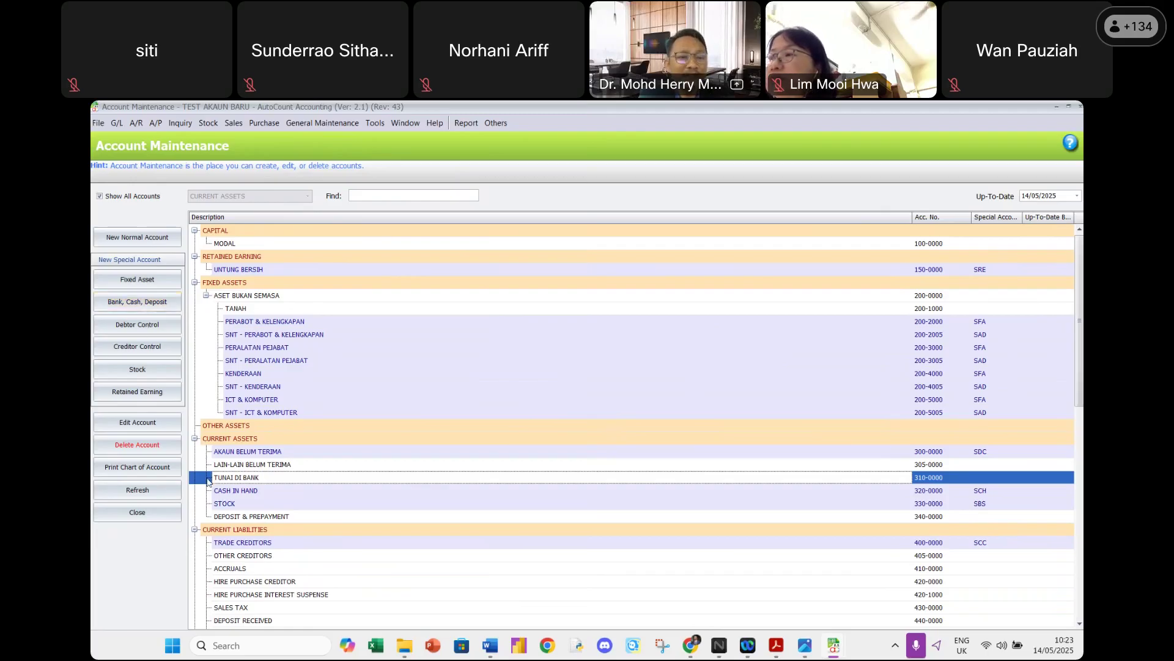
{"action": "left_click", "coordinate": [139, 301]}
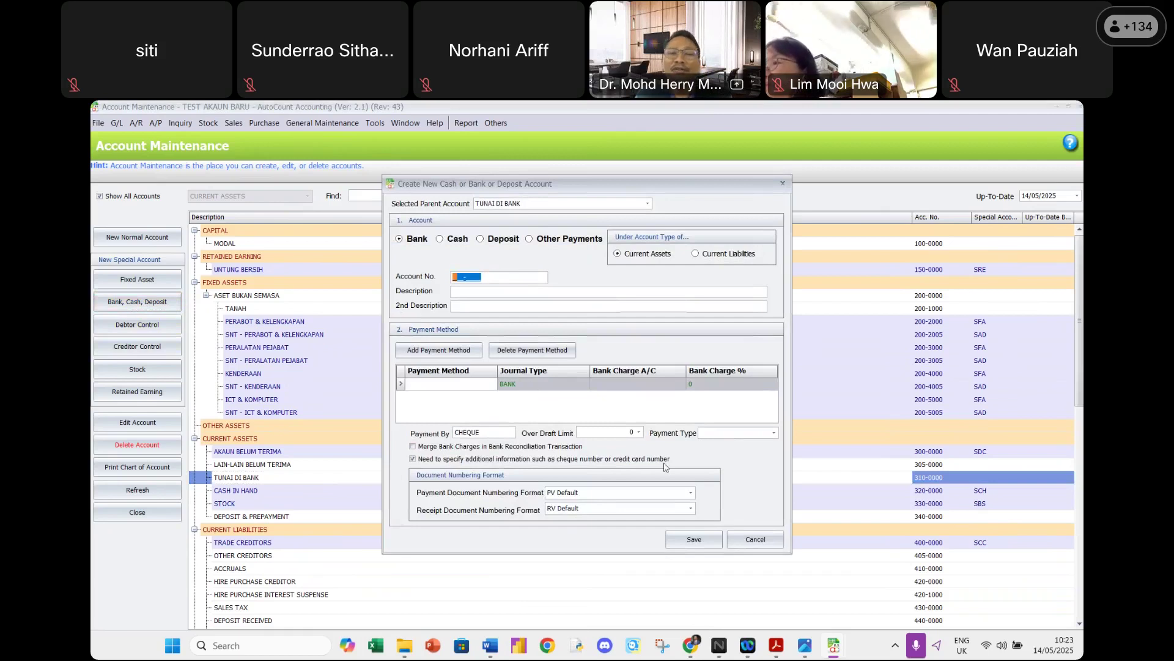
{"action": "left_click", "coordinate": [754, 541]}
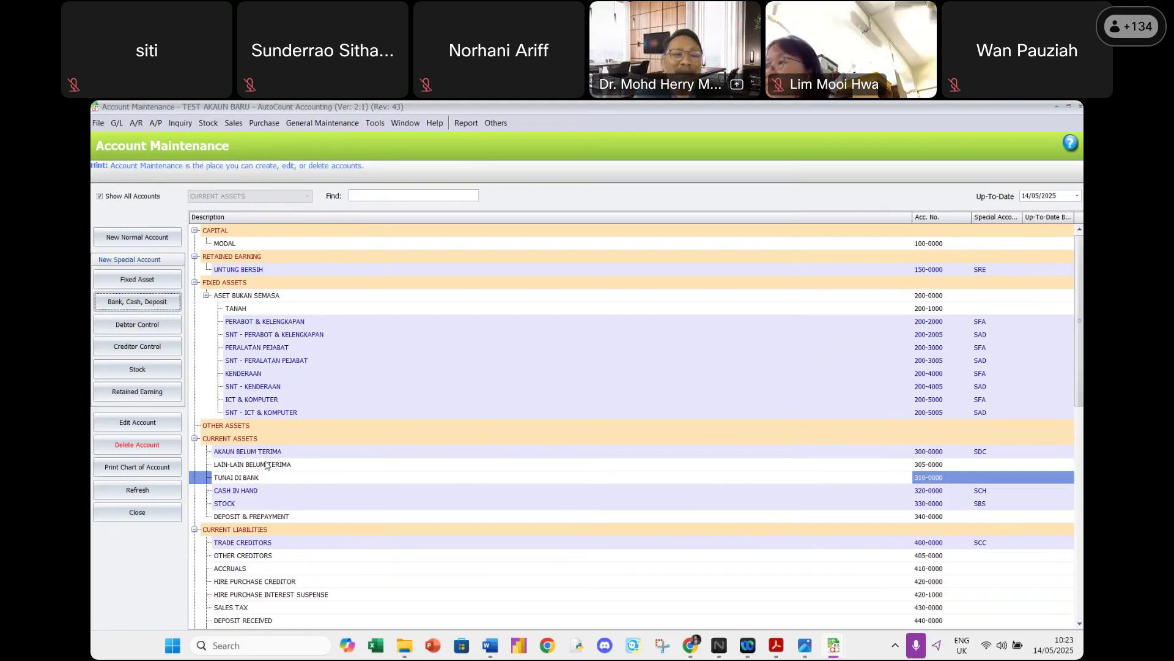
{"action": "left_click", "coordinate": [147, 302]}
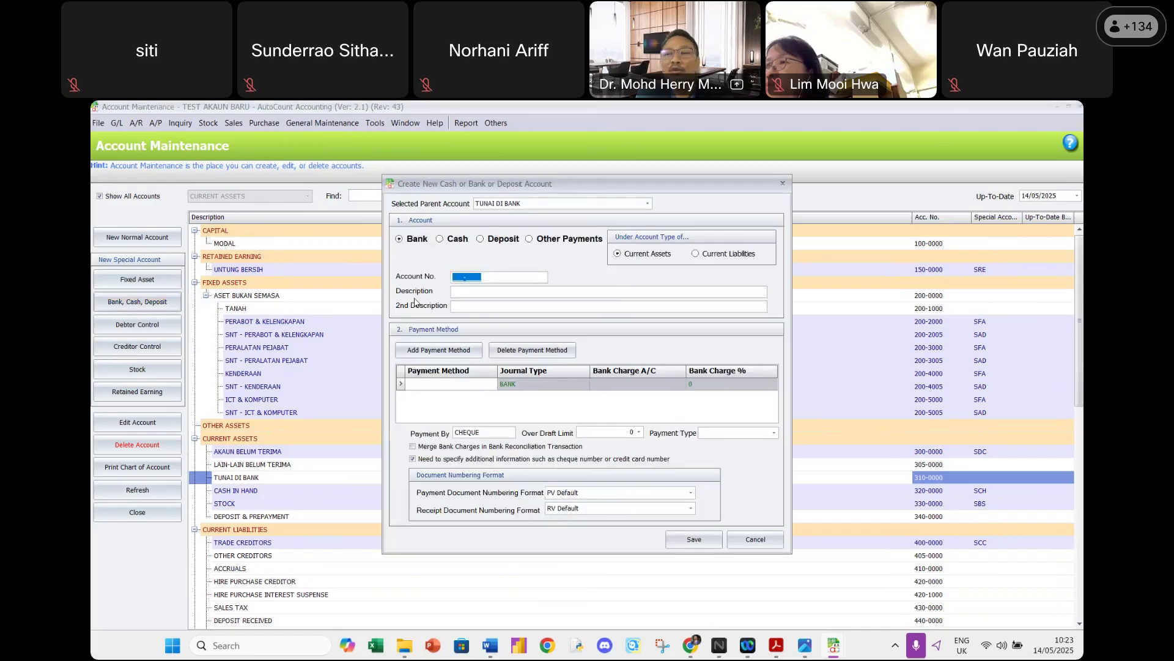
{"action": "type", "text": "31"}
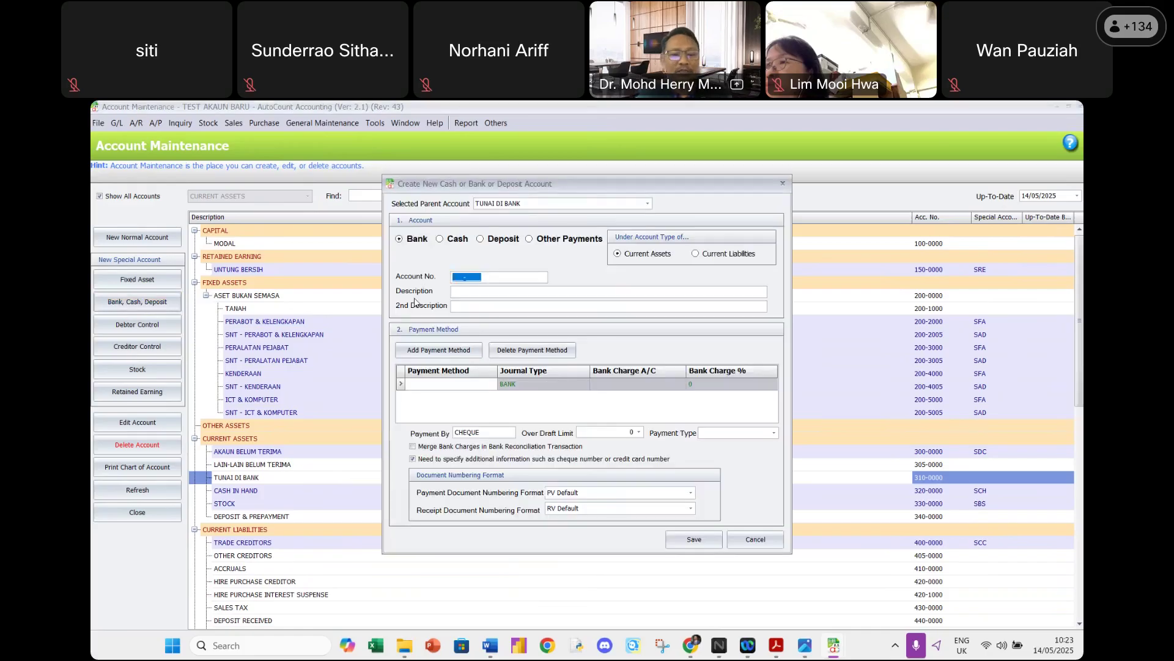
{"action": "type", "text": "0-"}
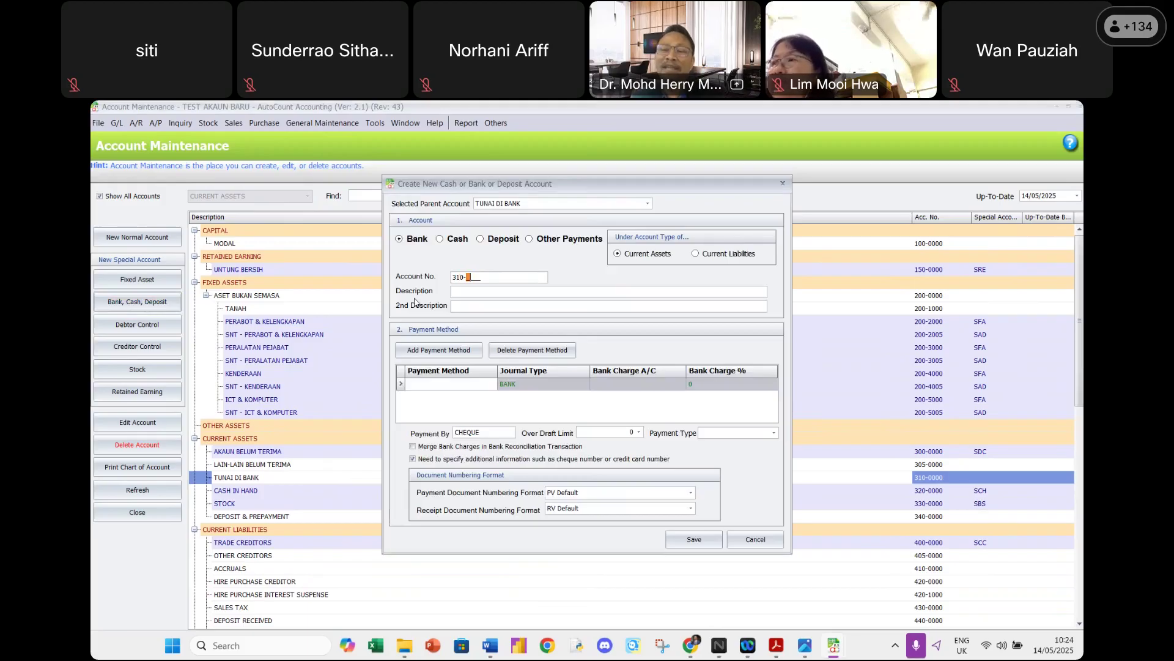
{"action": "type", "text": "1000"}
{"action": "left_click", "coordinate": [462, 293]}
{"action": "type", "text": "CIMB-KL"}
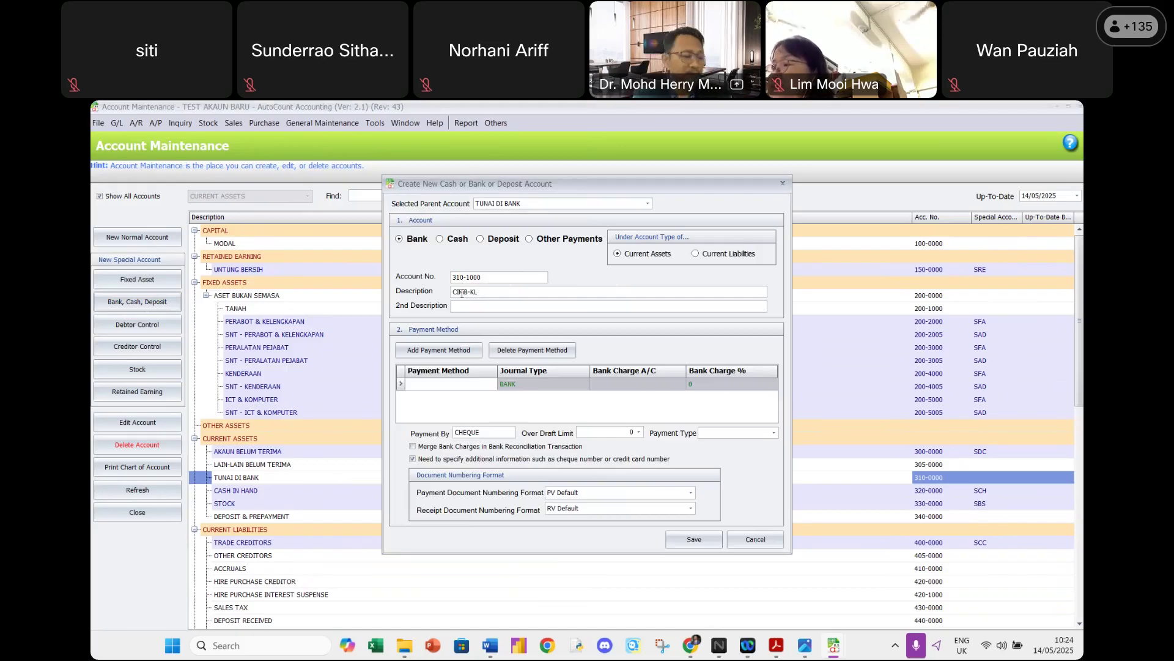
{"action": "left_click", "coordinate": [455, 347]}
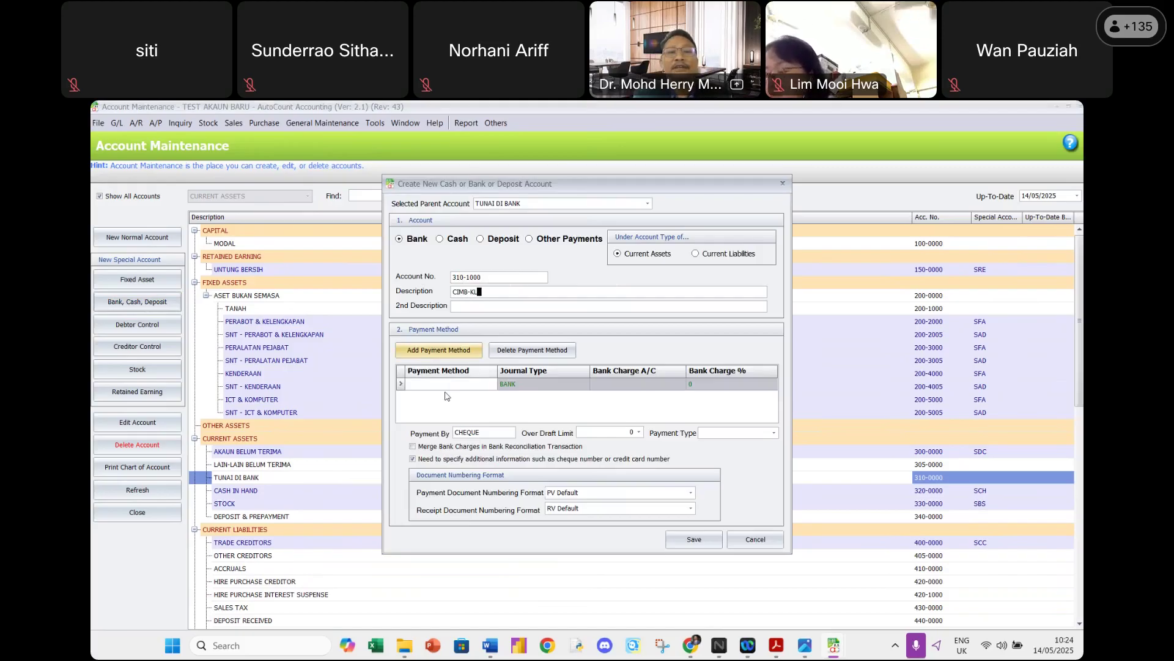
{"action": "left_click", "coordinate": [445, 383]}
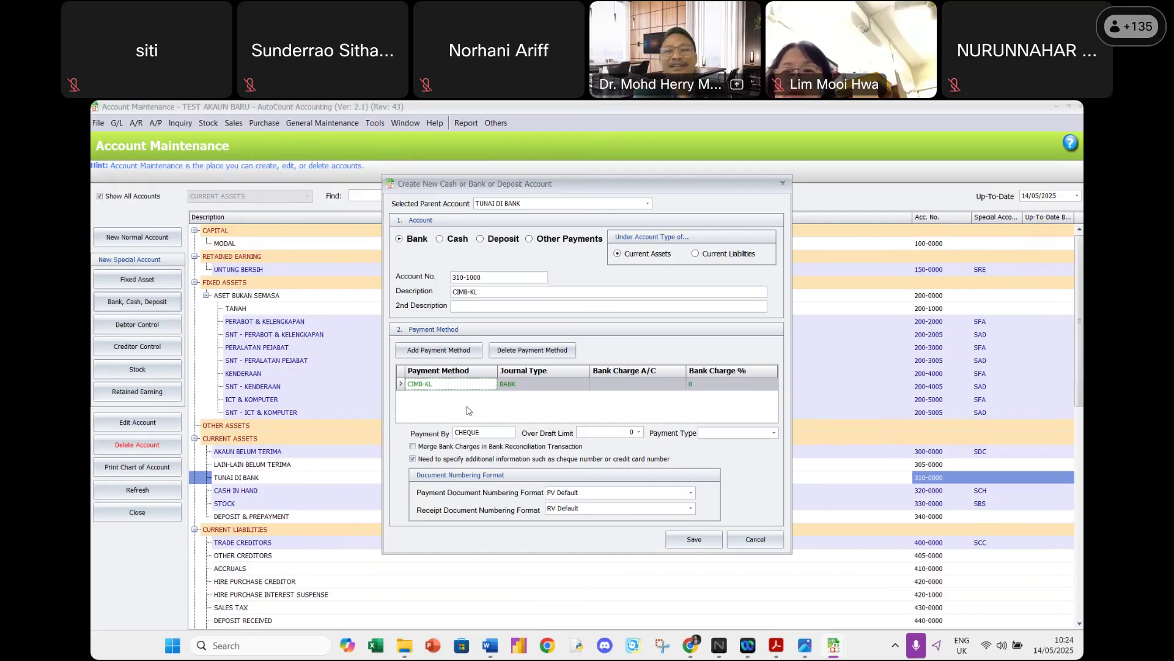
{"action": "left_click", "coordinate": [680, 539]}
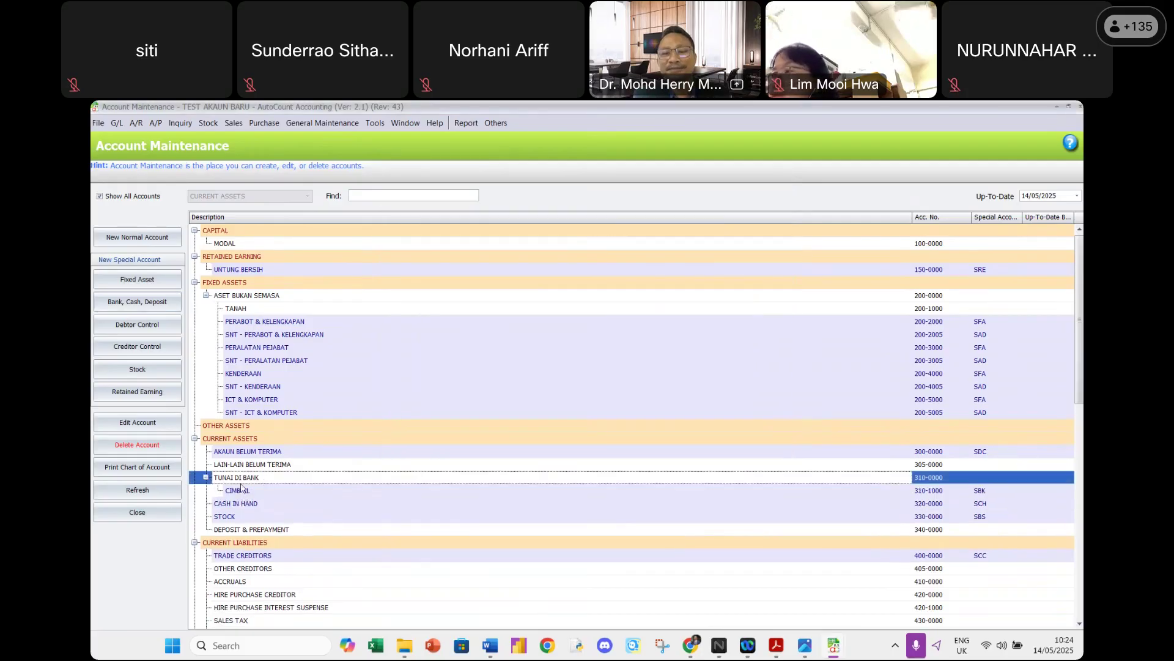
Create bank account 310-2000 with description MBB-PJ and payment method MBB-PJ under TUNAI DI BANK, and save it.
{"action": "left_click", "coordinate": [168, 303]}
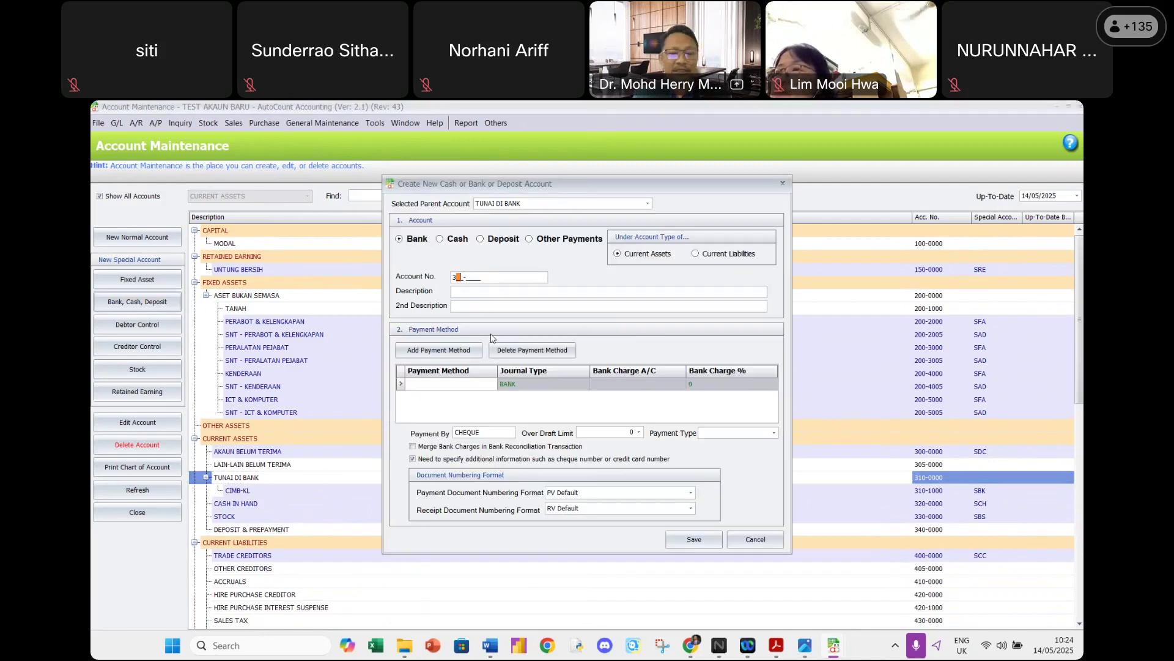
{"action": "type", "text": "2000"}
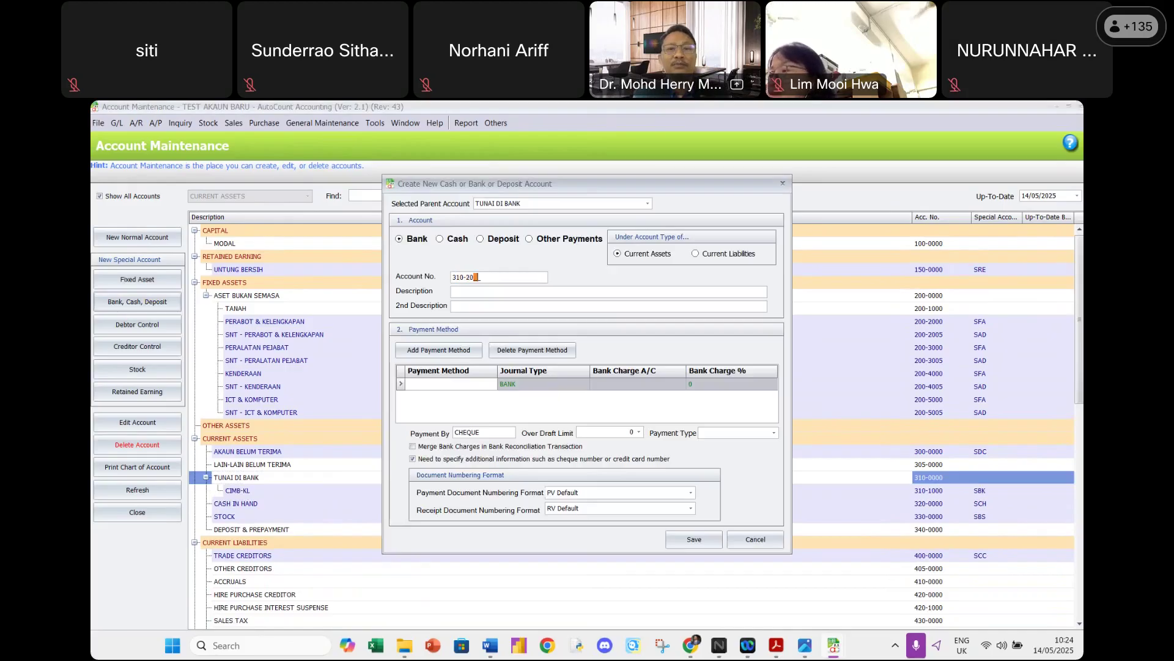
{"action": "left_click", "coordinate": [457, 292]}
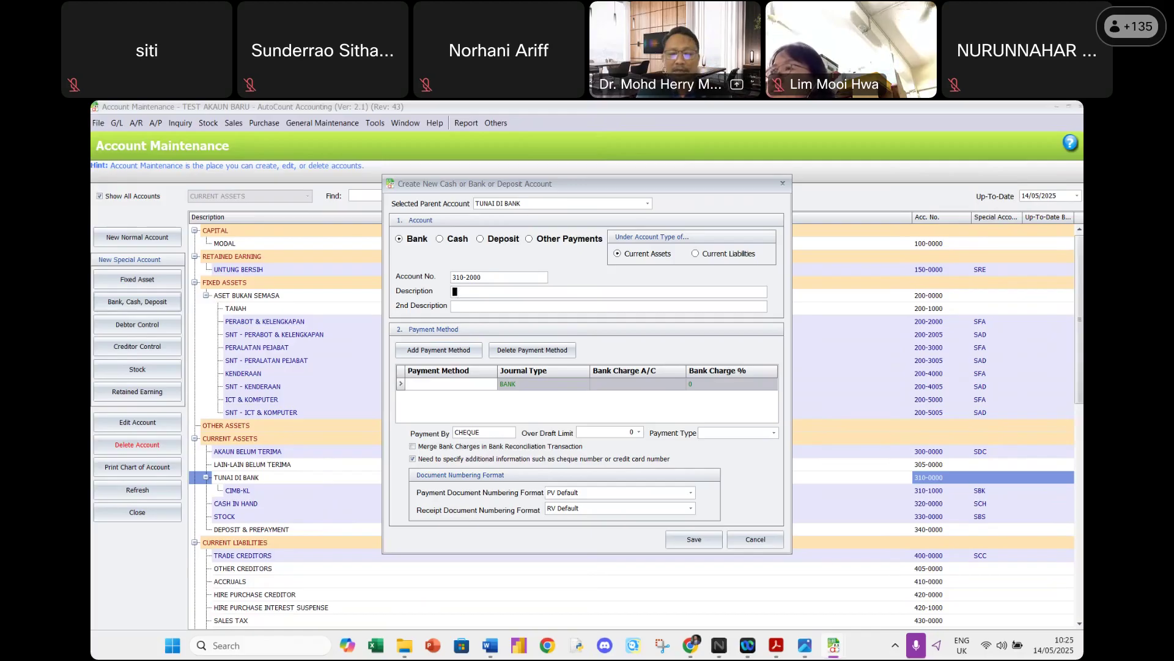
{"action": "type", "text": "MBB-F"}
{"action": "key", "text": "BackSpace"}
{"action": "type", "text": "PJ"}
{"action": "left_click", "coordinate": [475, 385]}
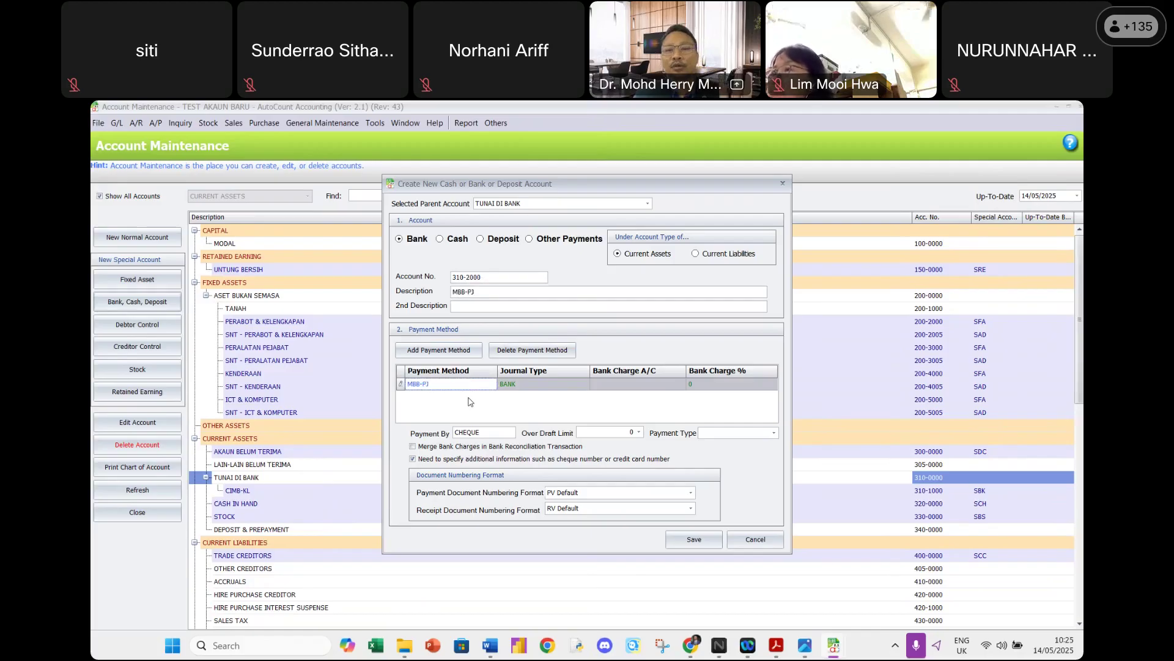
{"action": "left_click", "coordinate": [703, 547]}
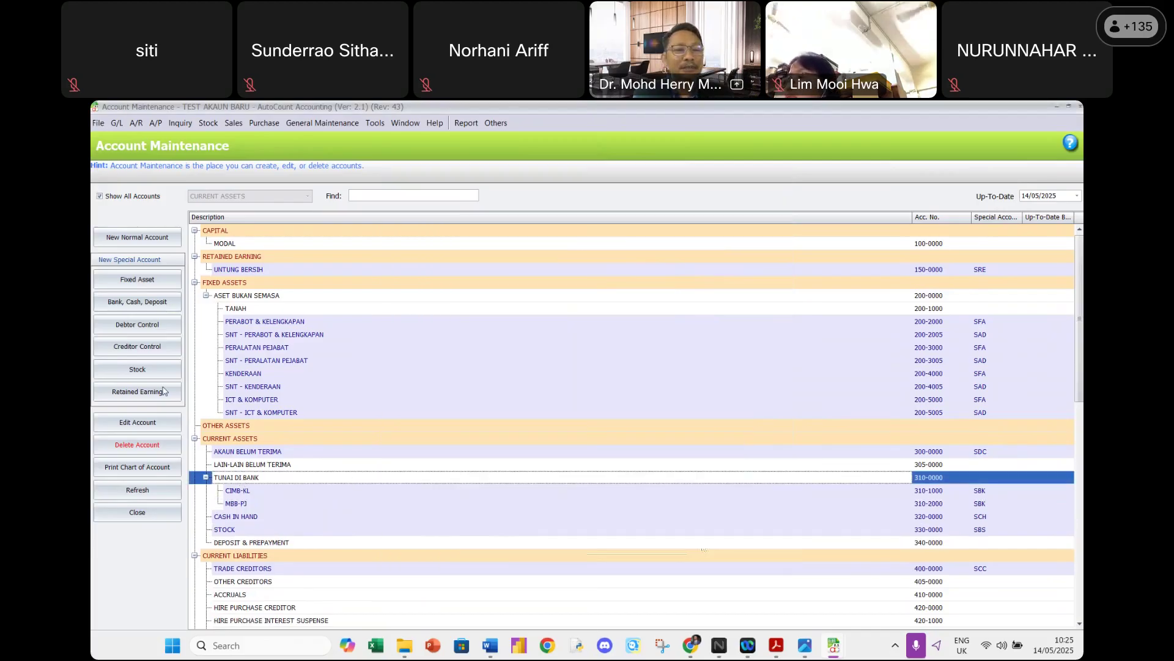
{"action": "left_click", "coordinate": [131, 303]}
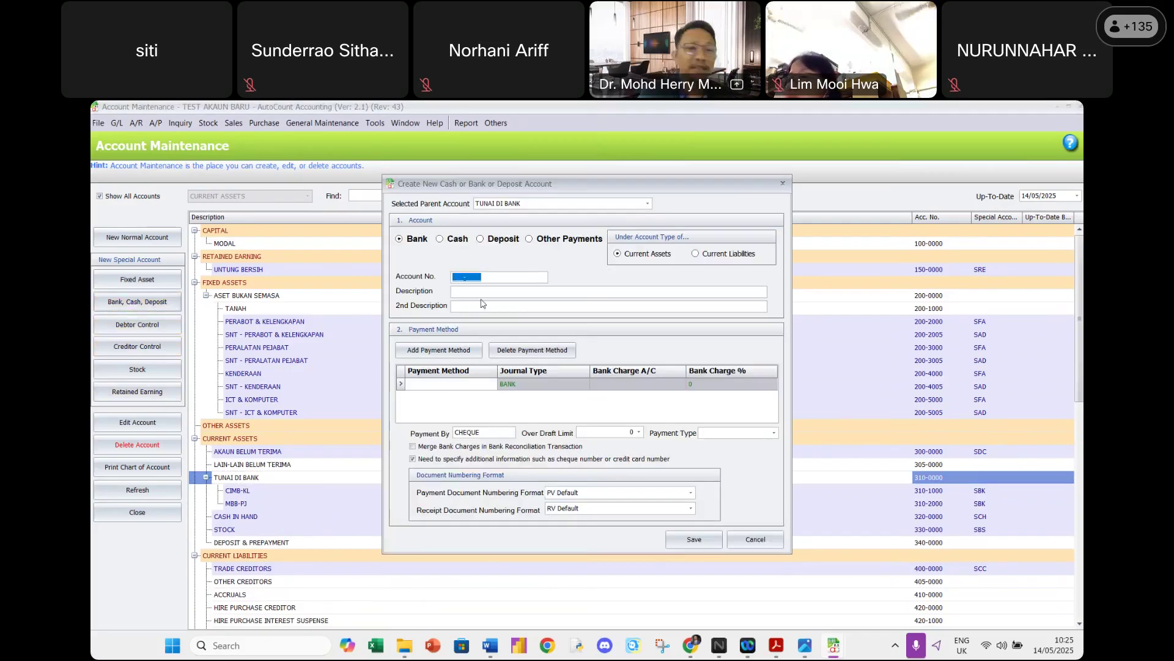
{"action": "type", "text": "31"}
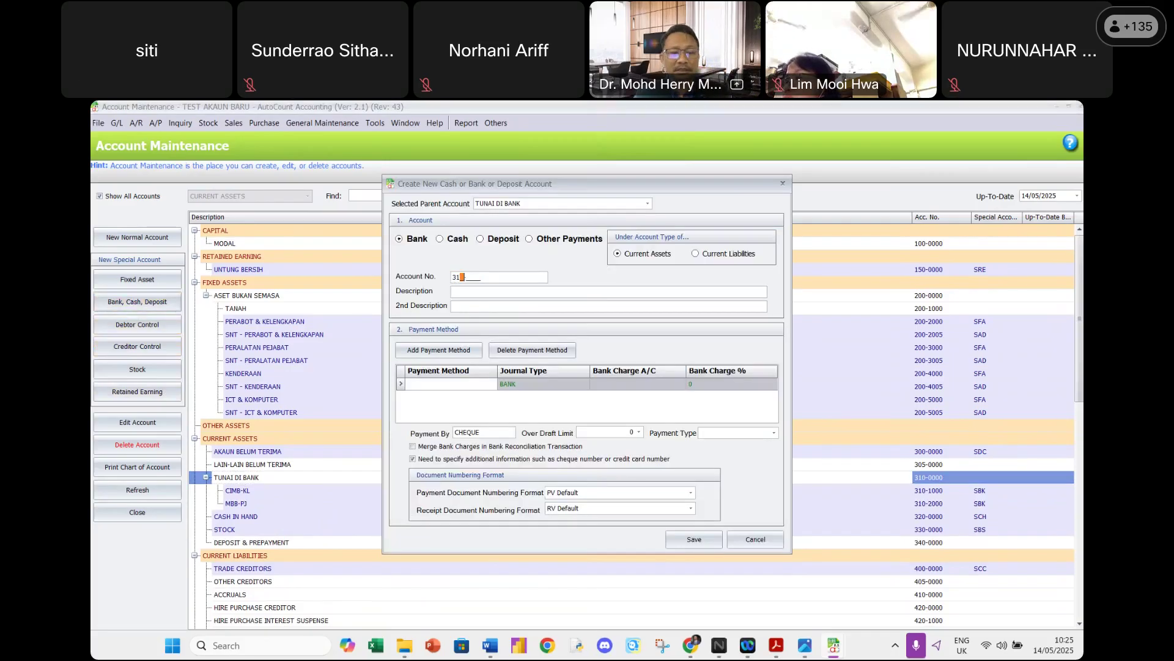
{"action": "type", "text": "0-3000"}
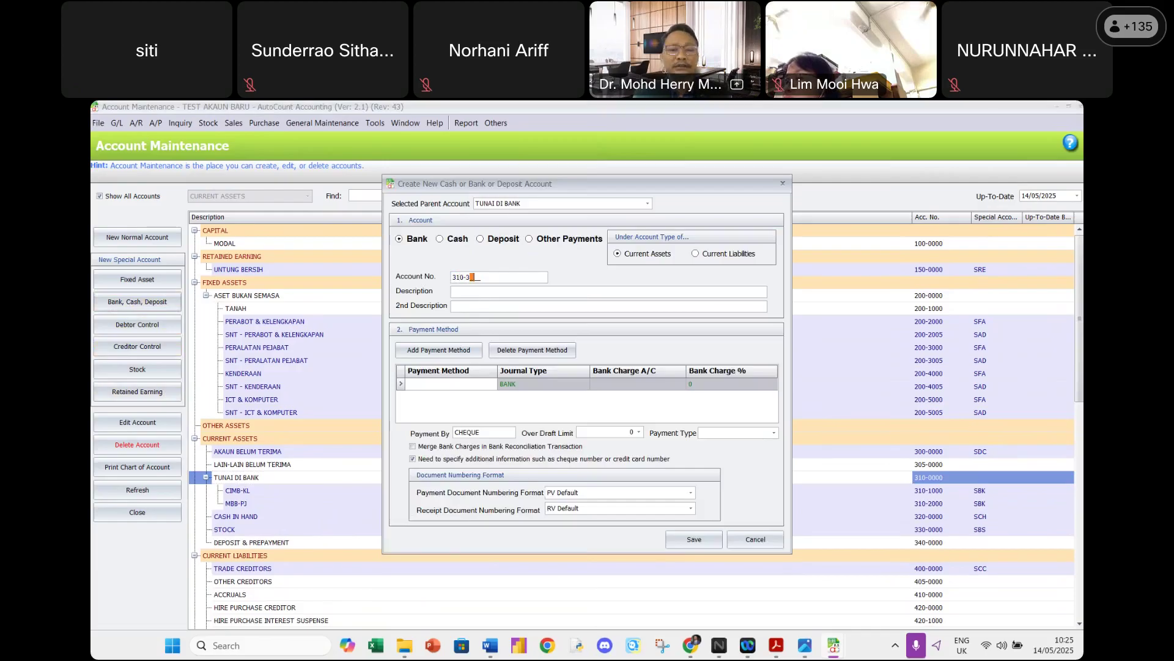
{"action": "left_click", "coordinate": [464, 292]}
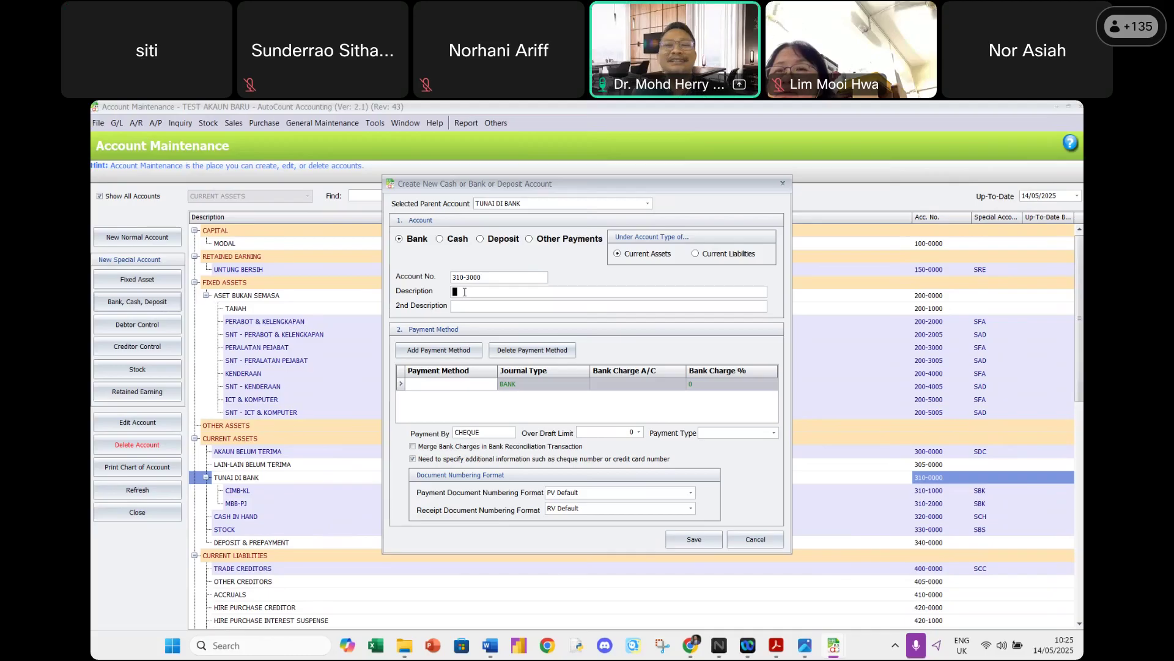
{"action": "left_click", "coordinate": [756, 539]}
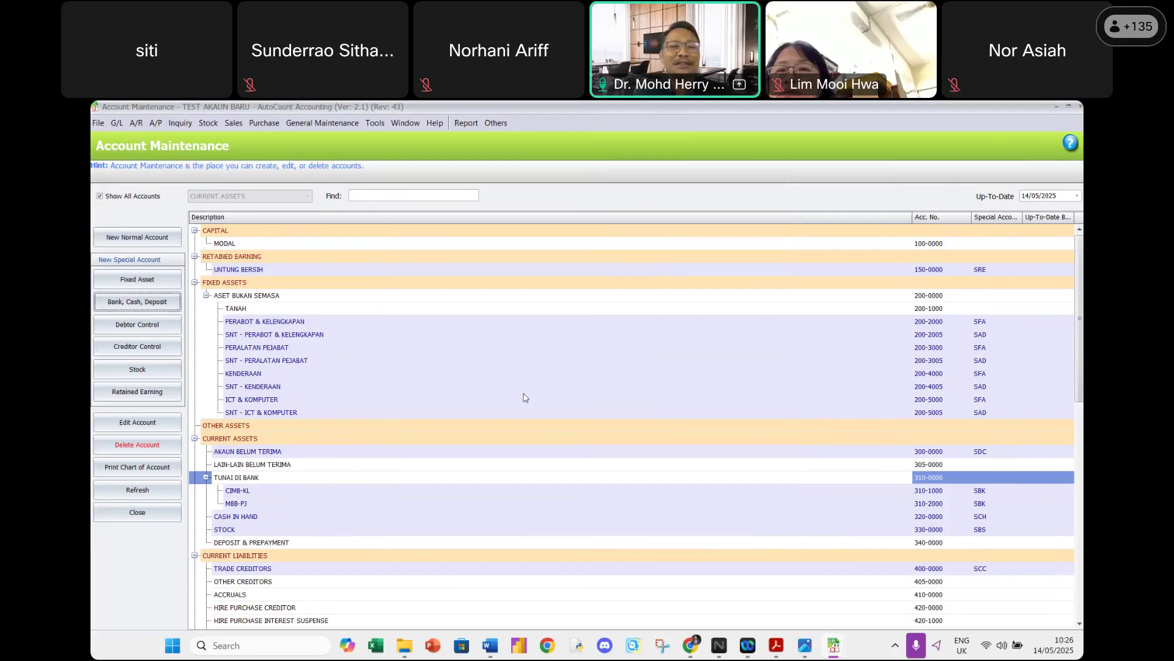
Create bank account 310-3000 with description PBB-PJ and payment method PBB-PJ under TUNAI DI BANK, and save it.
{"action": "left_click", "coordinate": [250, 481]}
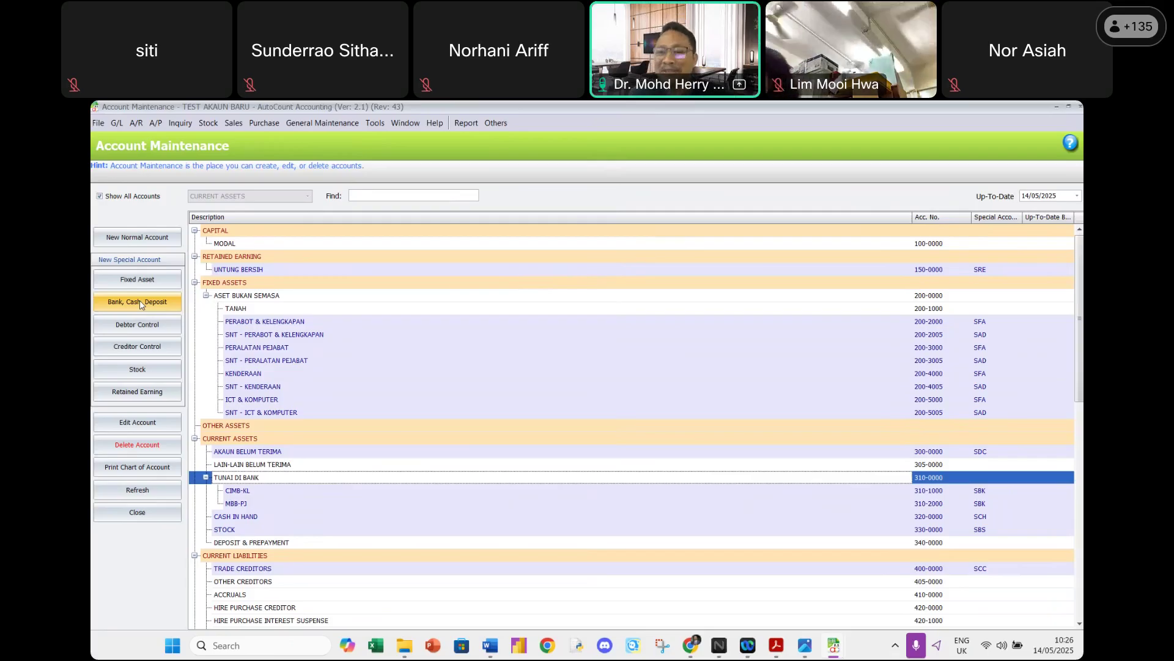
{"action": "left_click", "coordinate": [248, 491]}
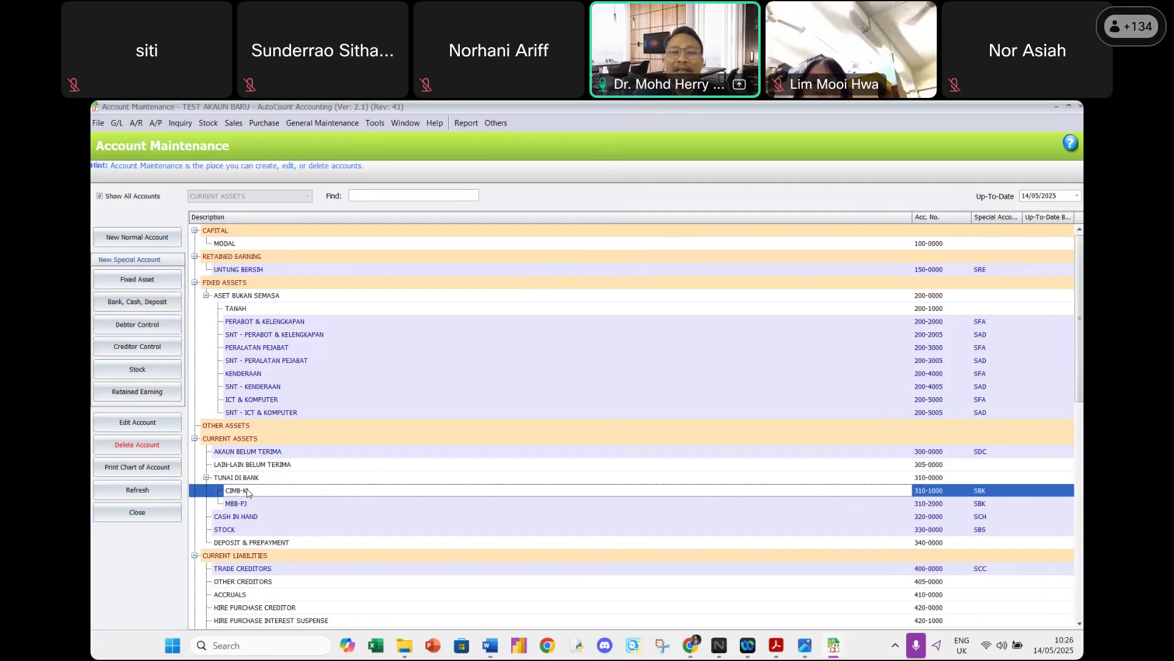
{"action": "left_click", "coordinate": [239, 479]}
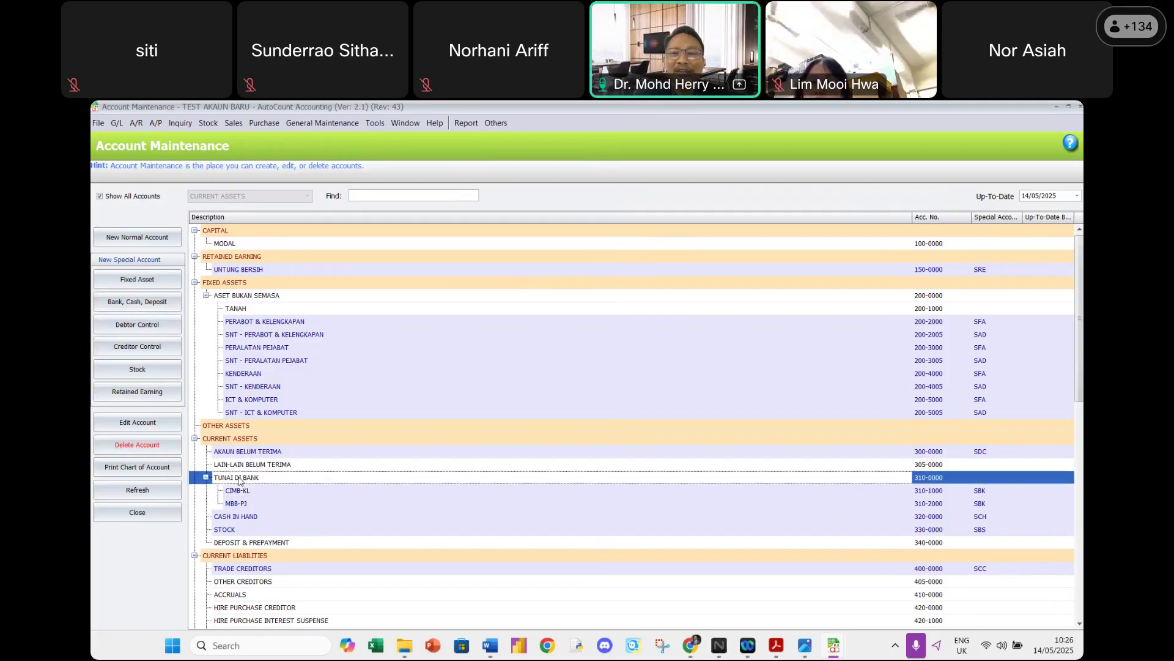
{"action": "left_click", "coordinate": [156, 302]}
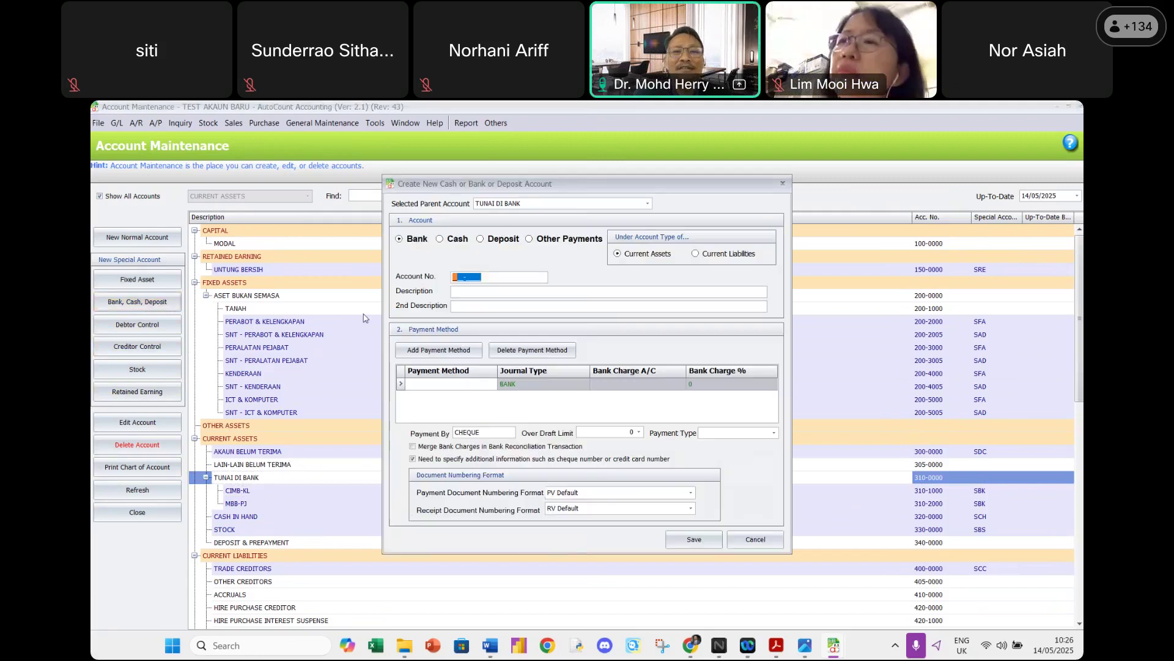
{"action": "type", "text": "310-"}
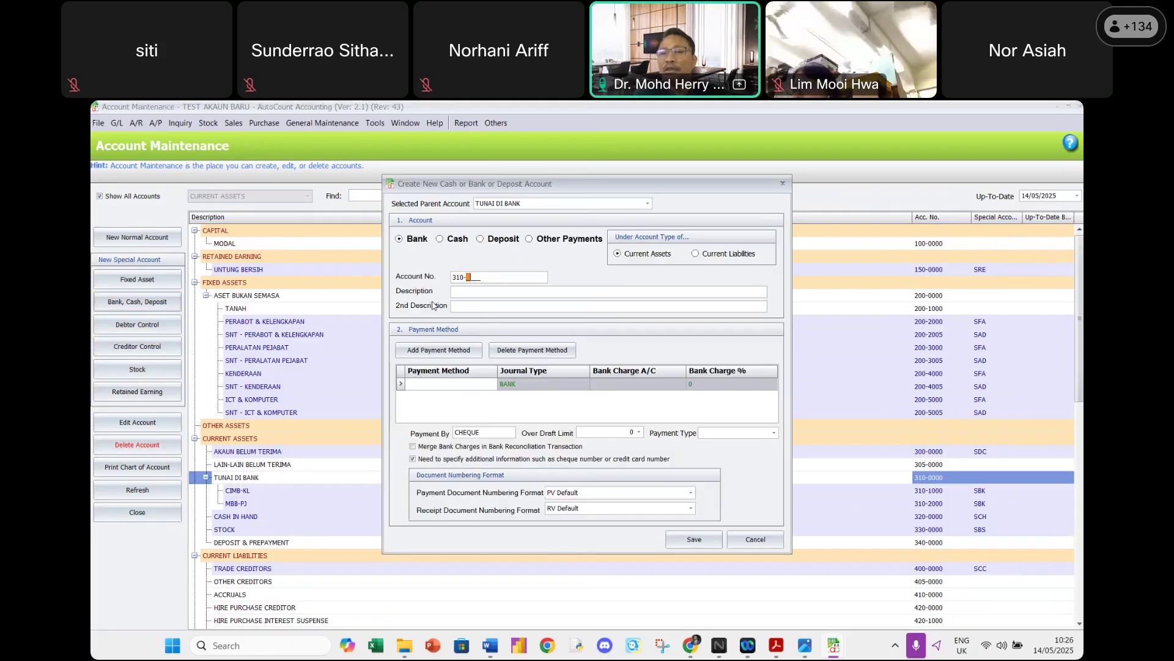
{"action": "type", "text": "30"}
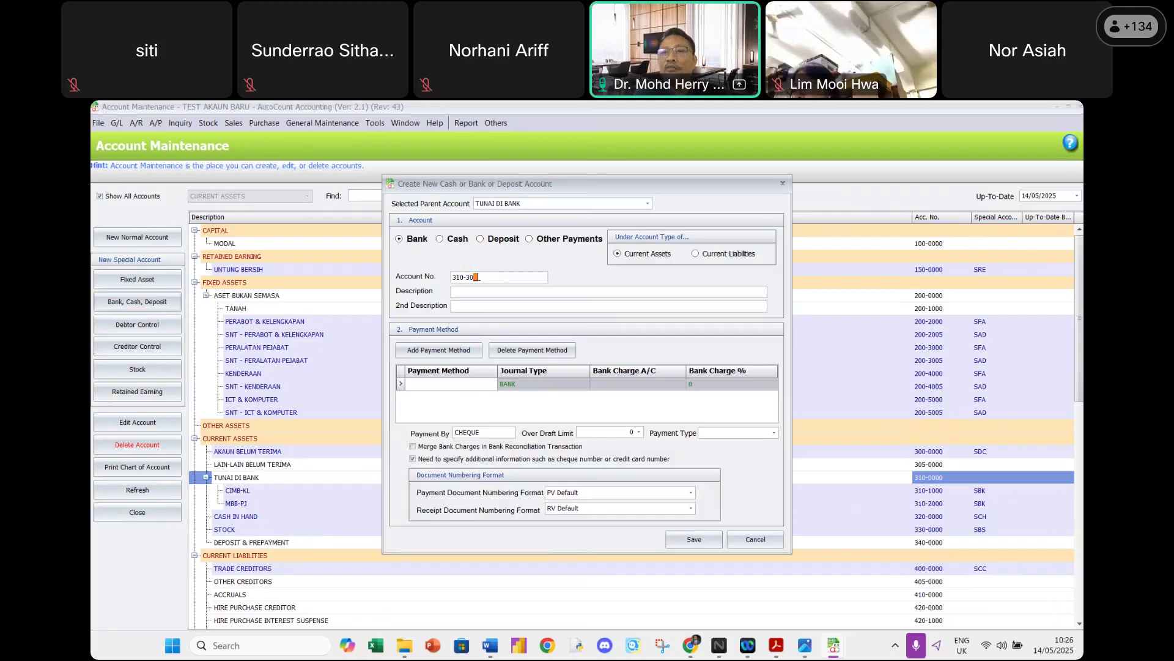
{"action": "type", "text": "00"}
{"action": "left_click", "coordinate": [457, 291]}
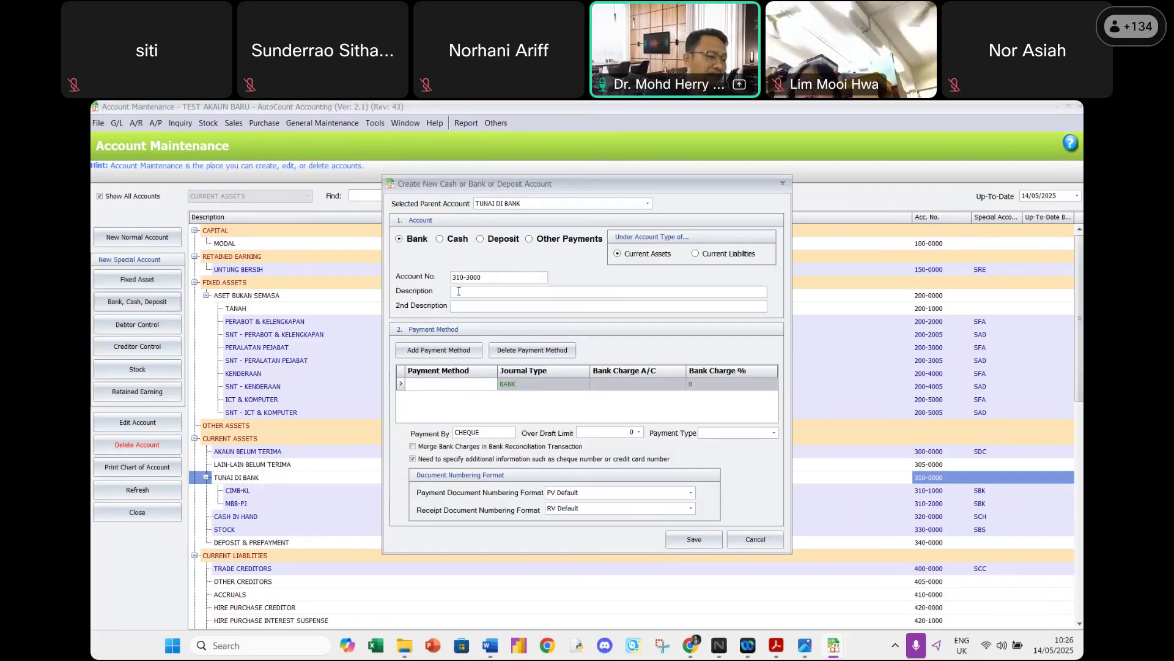
{"action": "type", "text": "PBB-PJ"}
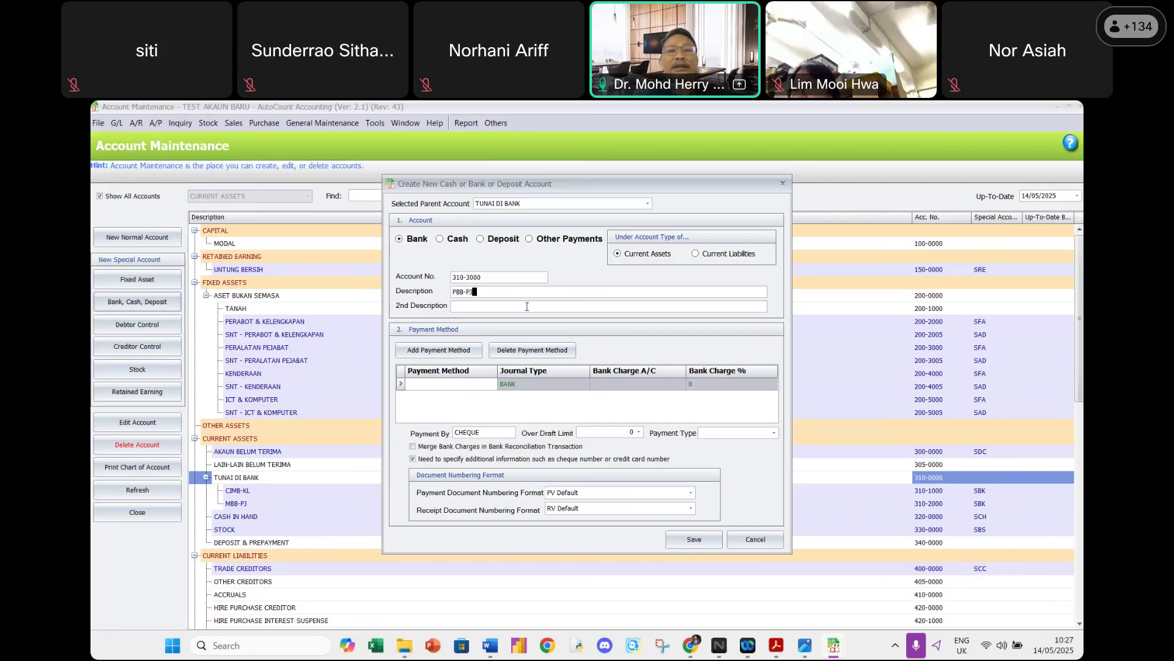
{"action": "left_click", "coordinate": [457, 384]}
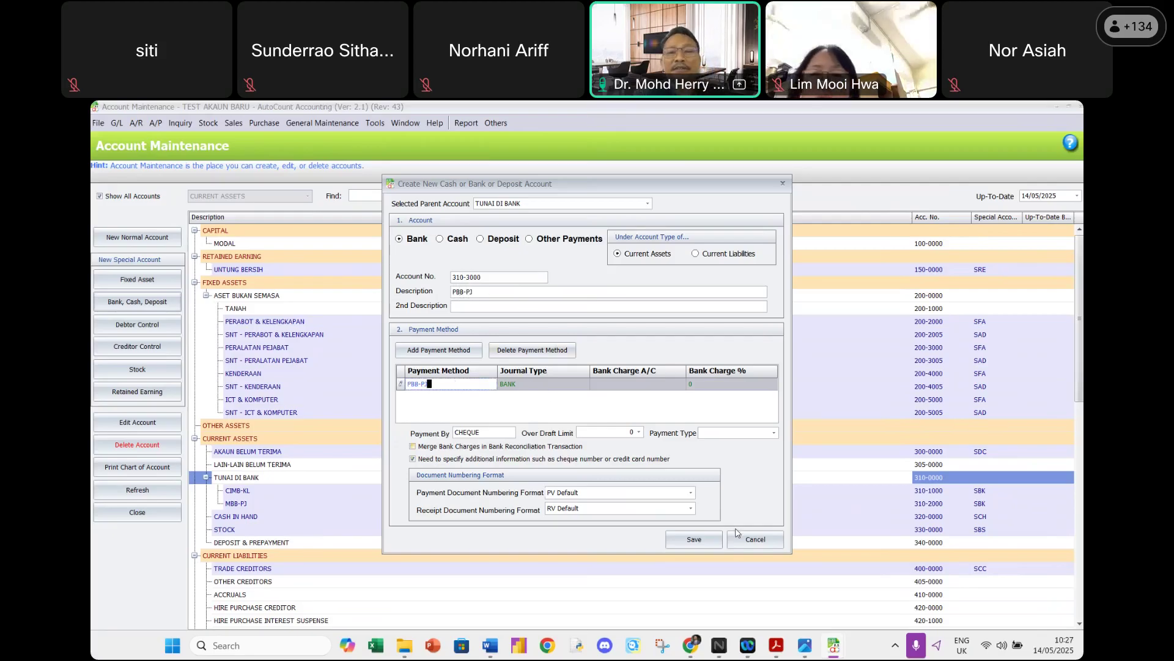
{"action": "left_click", "coordinate": [694, 539]}
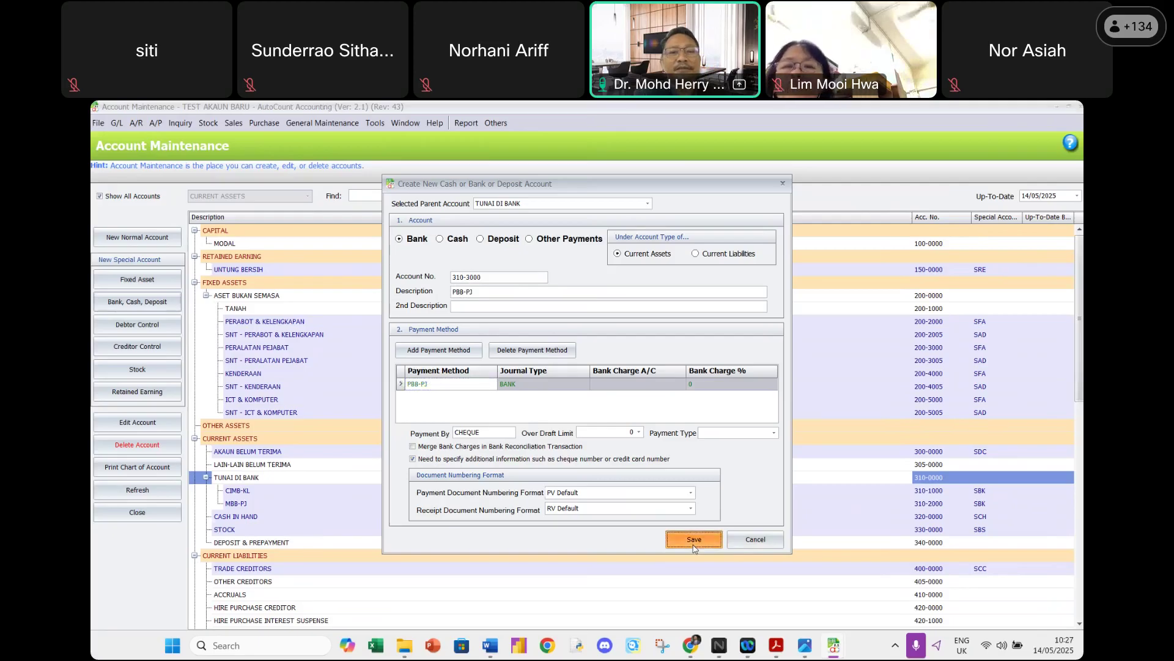
Change the description of the MBB-PJ bank account 310-2000 to MBB-KL and save it.
{"action": "left_click", "coordinate": [275, 504]}
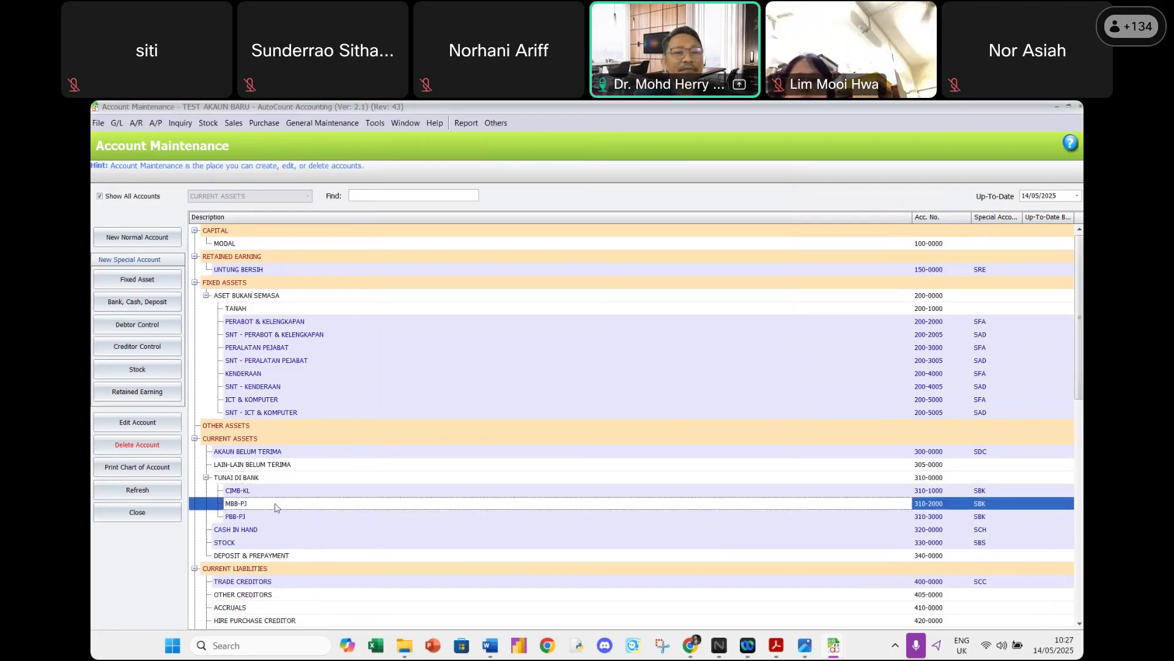
{"action": "double_click", "coordinate": [275, 505]}
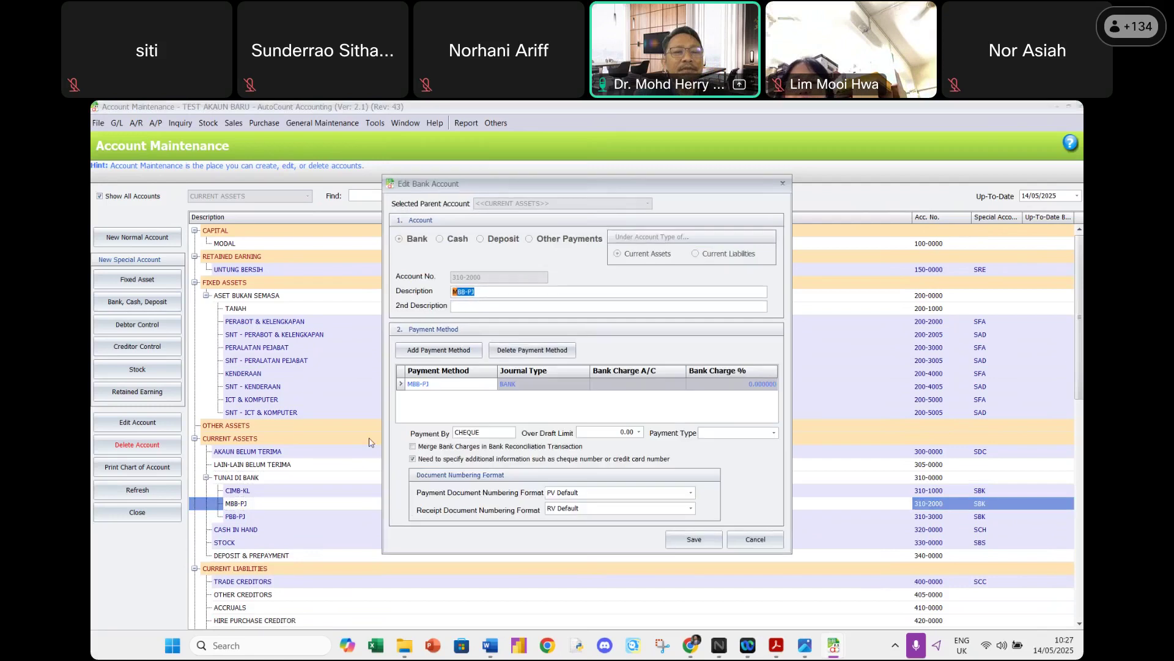
{"action": "left_click", "coordinate": [498, 294]}
{"action": "key", "text": "BackSpace"}
{"action": "key", "text": "BackSpace"}
{"action": "type", "text": "KL"}
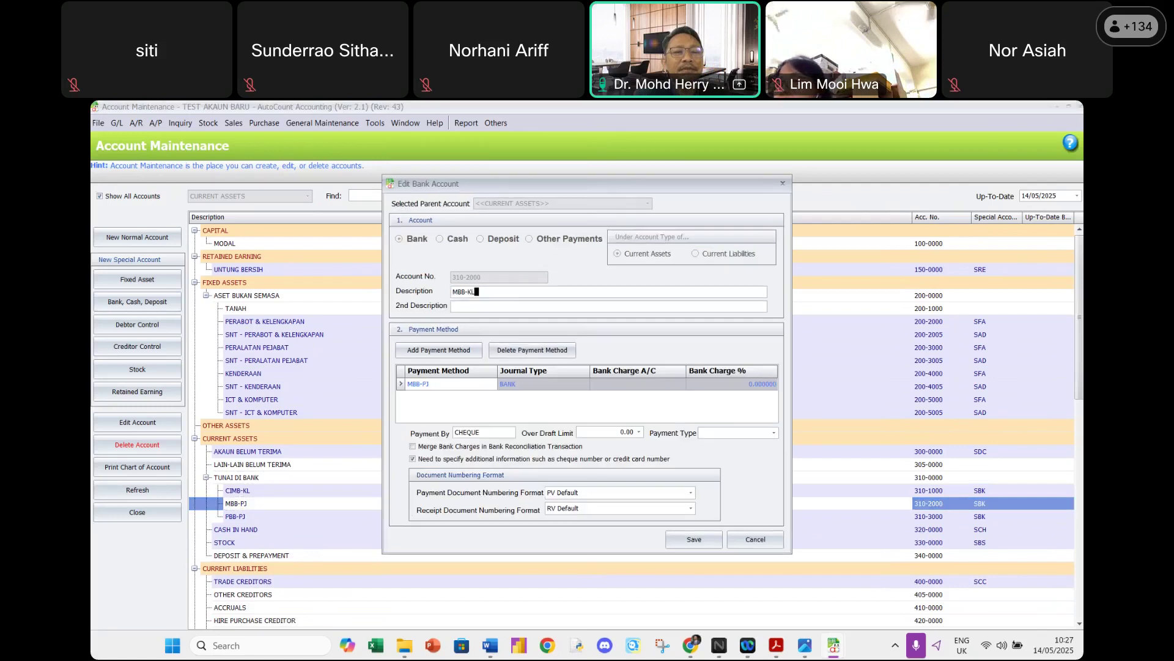
{"action": "left_click", "coordinate": [688, 534]}
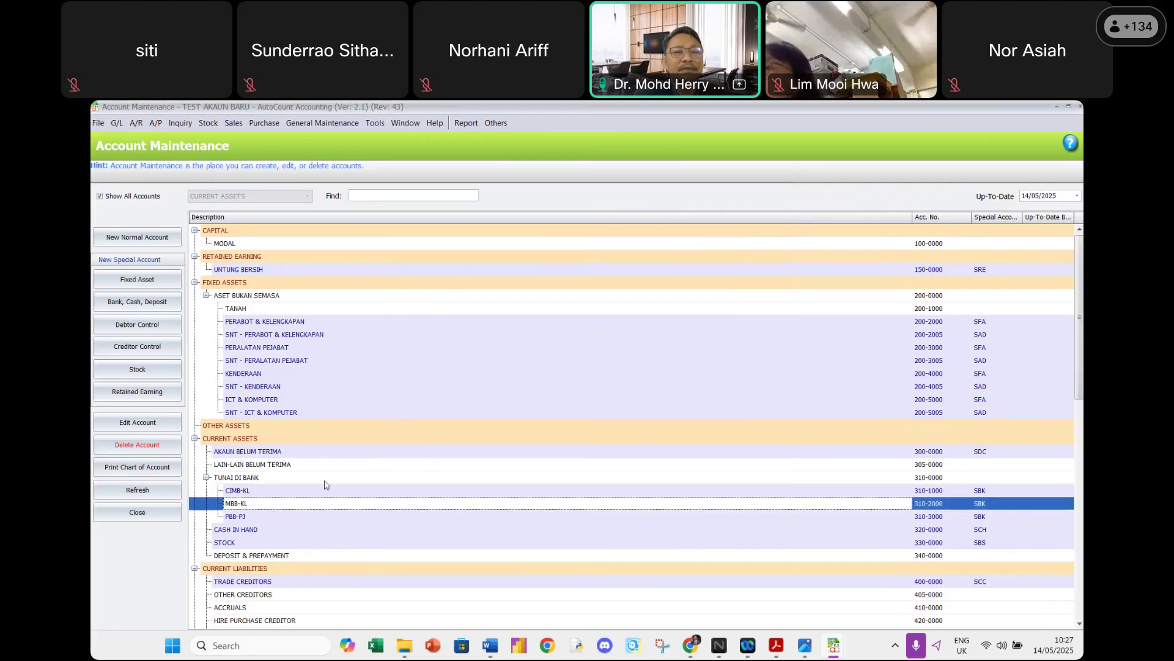
Change the description of the CASH IN HAND account to WANG TUNAI and save it.
{"action": "left_click", "coordinate": [253, 478]}
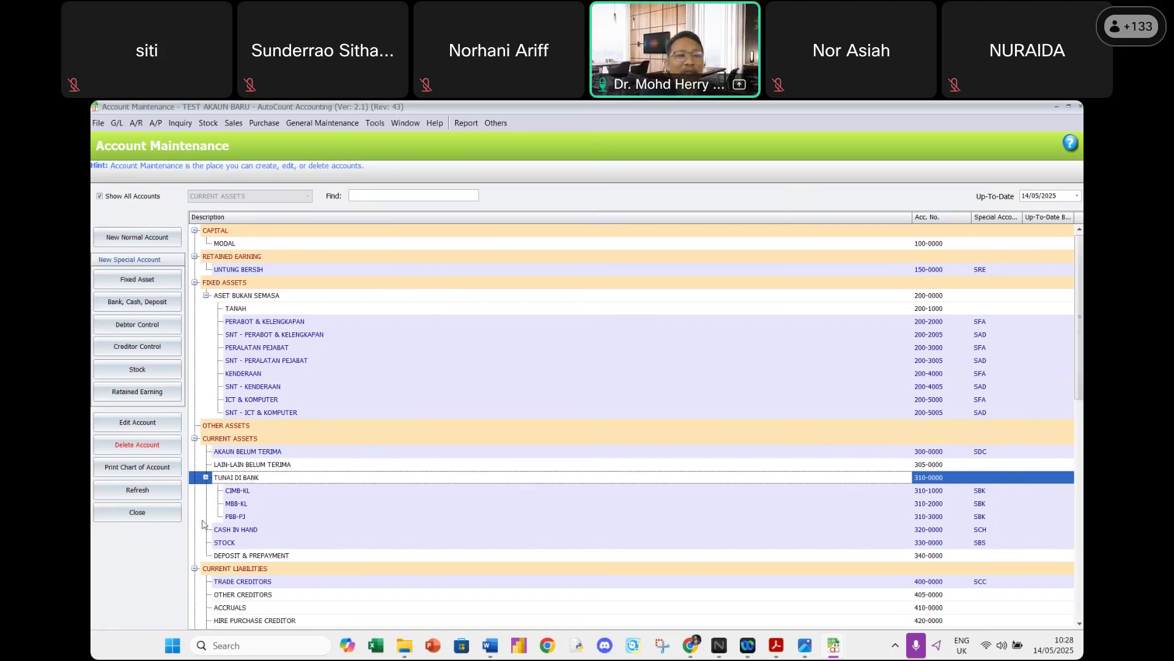
{"action": "scroll", "coordinate": [244, 496], "scroll_direction": "down", "scroll_amount": 1}
{"action": "left_click", "coordinate": [243, 491]}
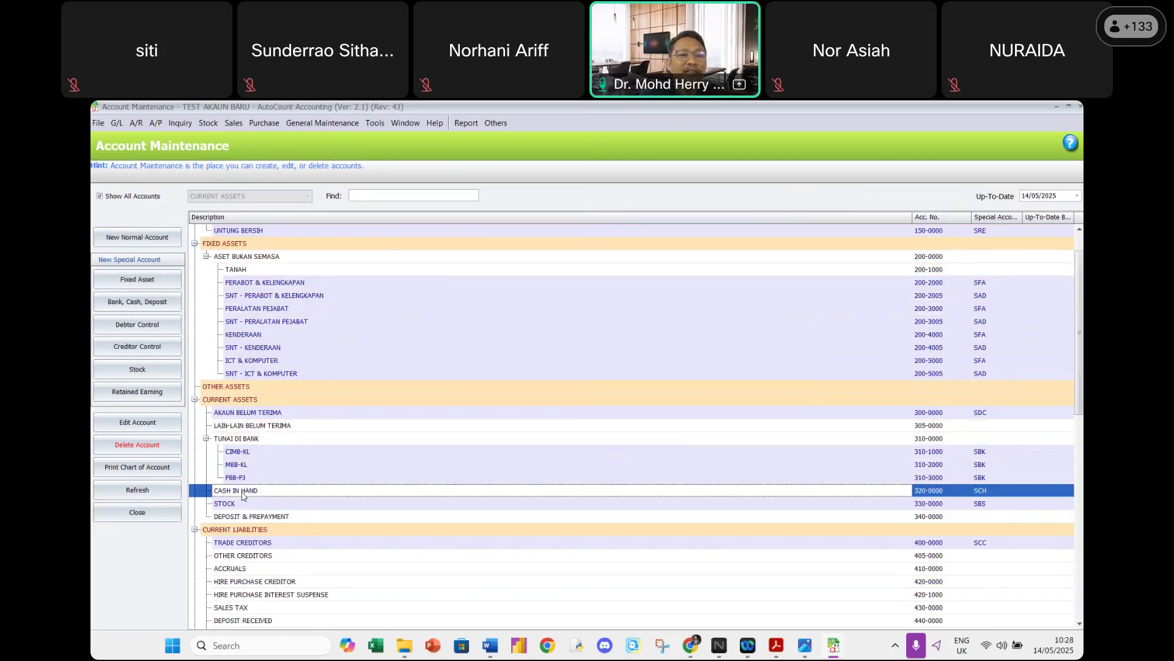
{"action": "double_click", "coordinate": [243, 496]}
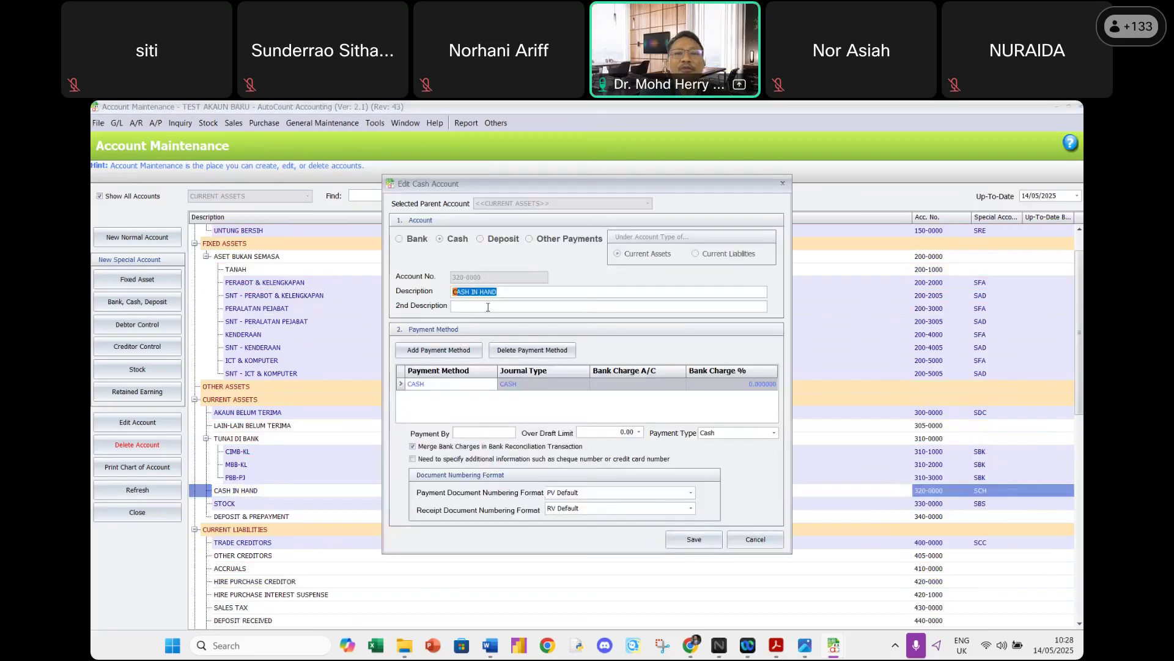
{"action": "key", "text": "BackSpace"}
{"action": "type", "text": "TUNAI"}
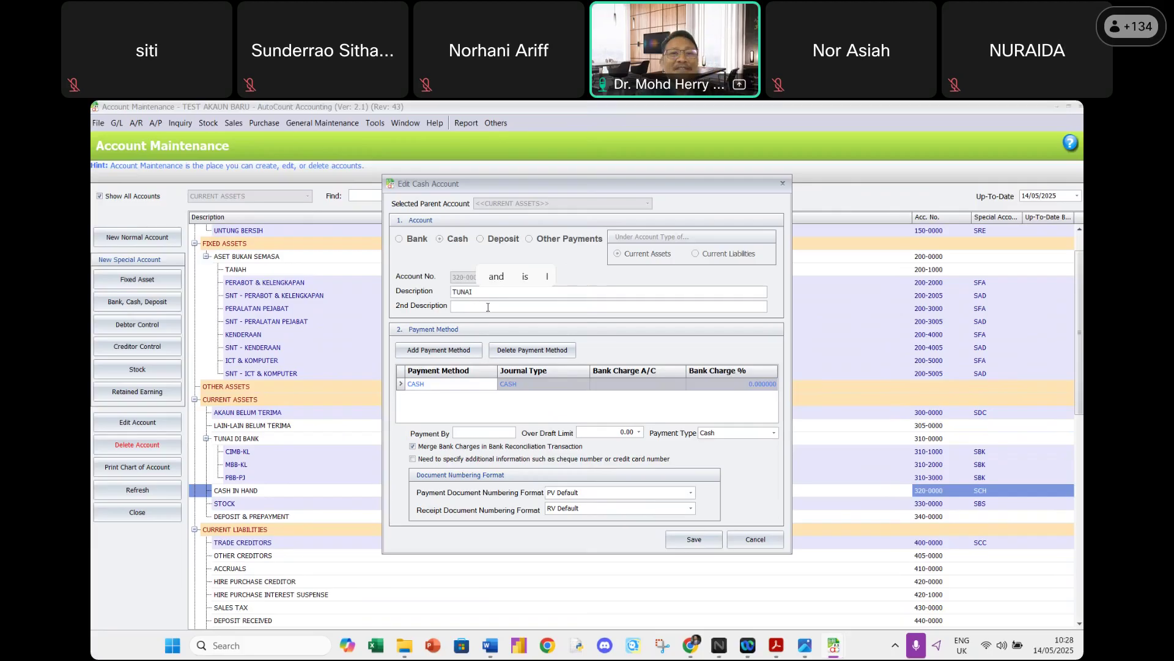
{"action": "key", "text": "BackSpace"}
{"action": "key", "text": "BackSpace"}
{"action": "key", "text": "BackSpace"}
{"action": "key", "text": "BackSpace"}
{"action": "key", "text": "BackSpace"}
{"action": "type", "text": "WANG TUNAI"}
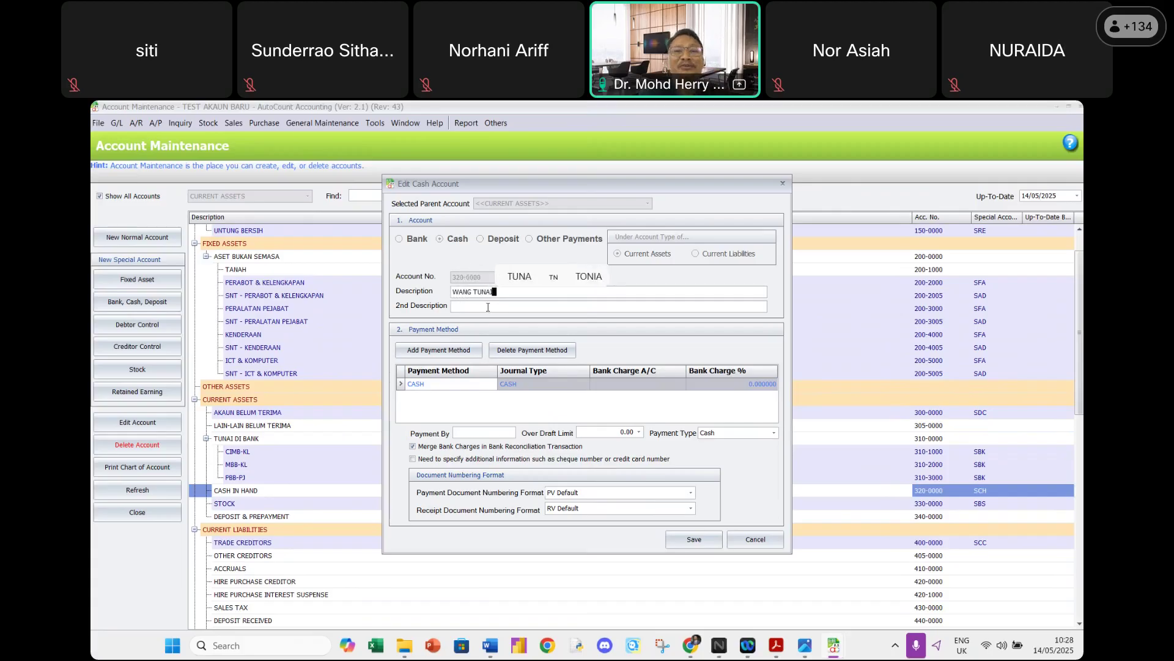
{"action": "left_click", "coordinate": [698, 540]}
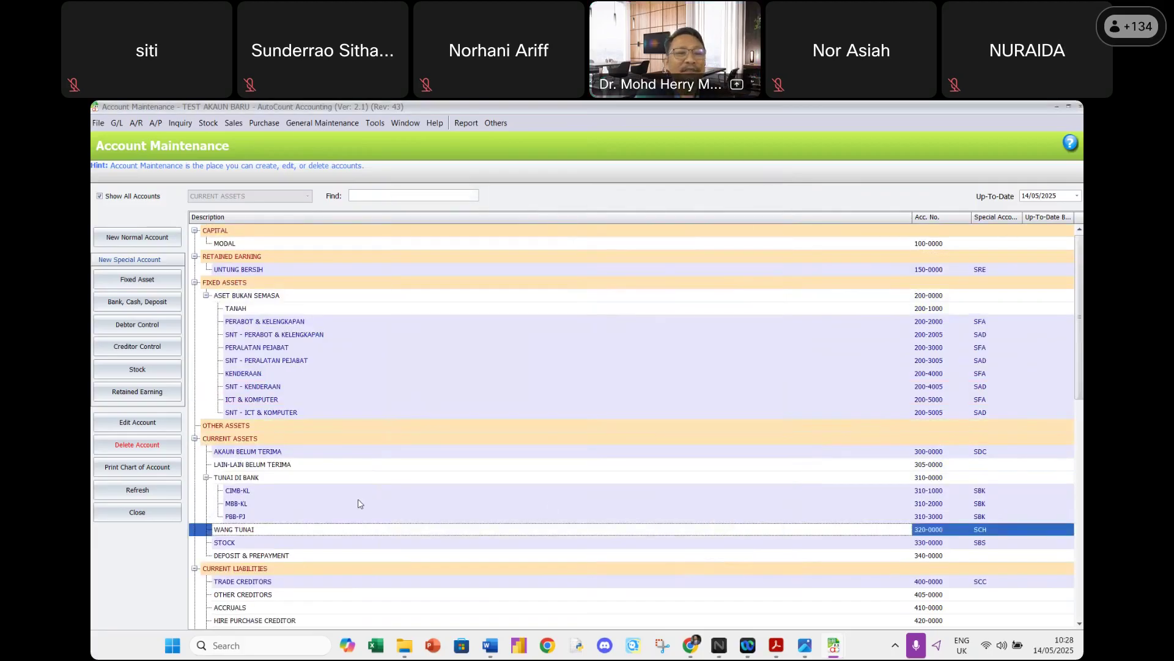
Change the description of the STOCK account 330-0000 to INVENTORI - BS and save it.
{"action": "left_click", "coordinate": [231, 543]}
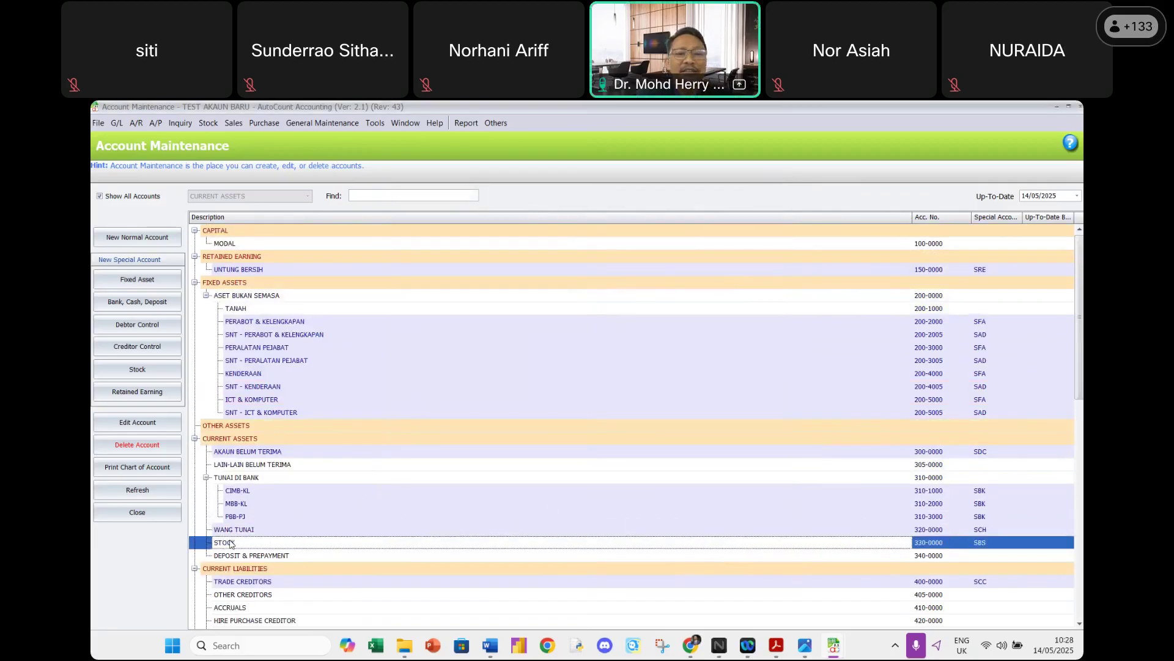
{"action": "double_click", "coordinate": [232, 543]}
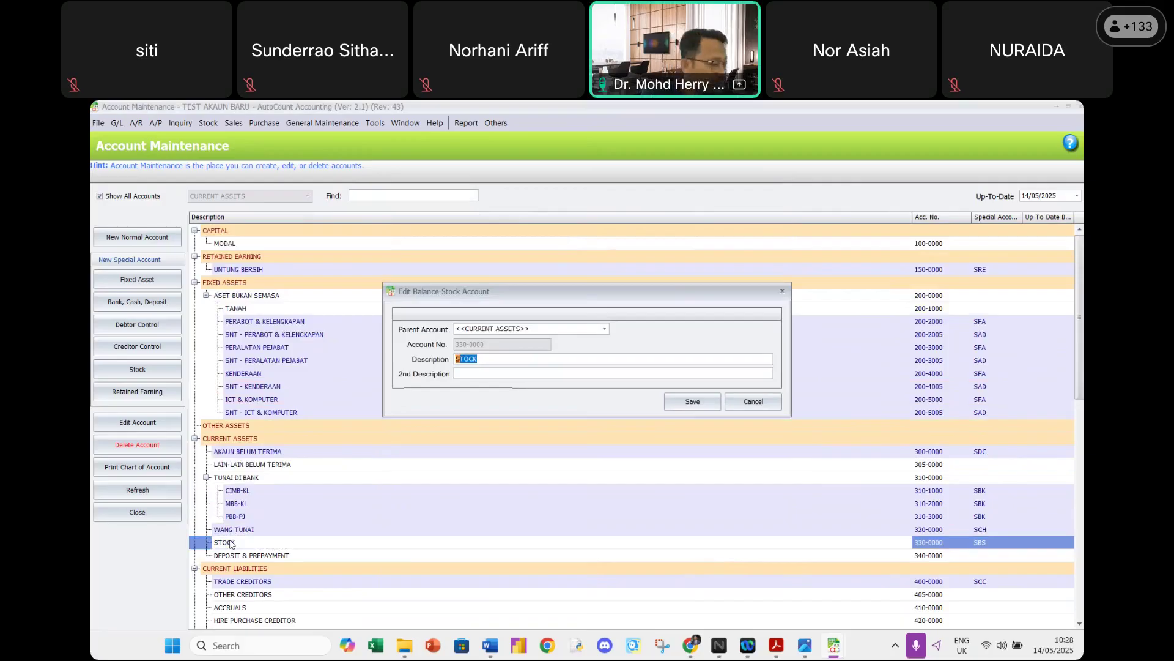
{"action": "type", "text": "IN"}
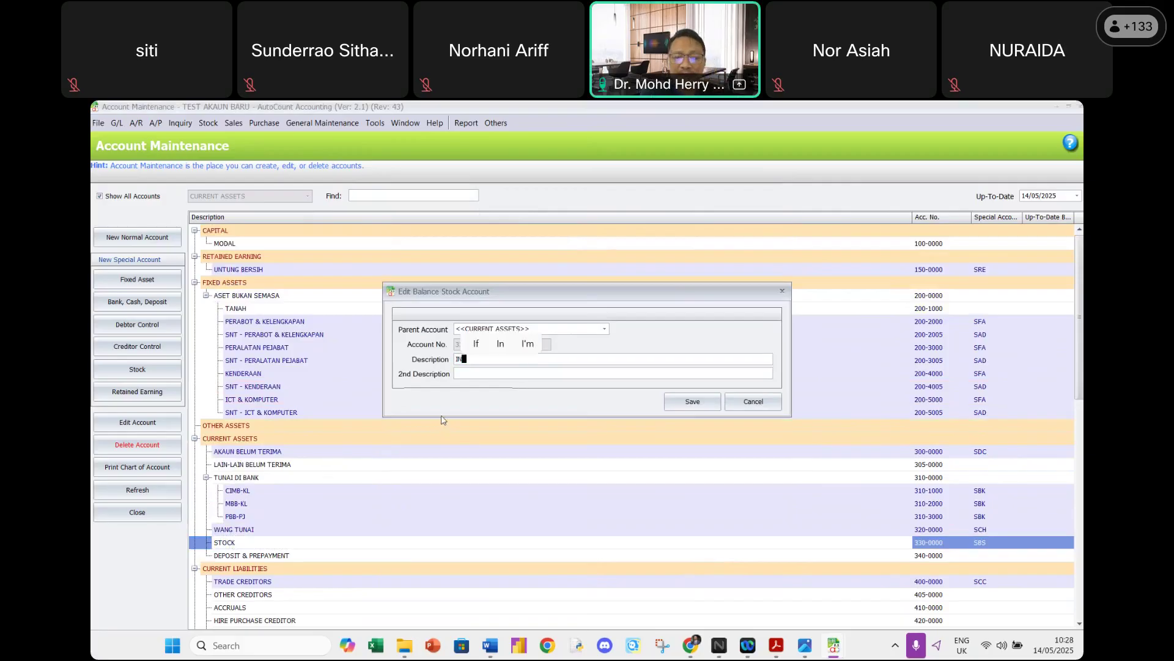
{"action": "type", "text": "VEN"}
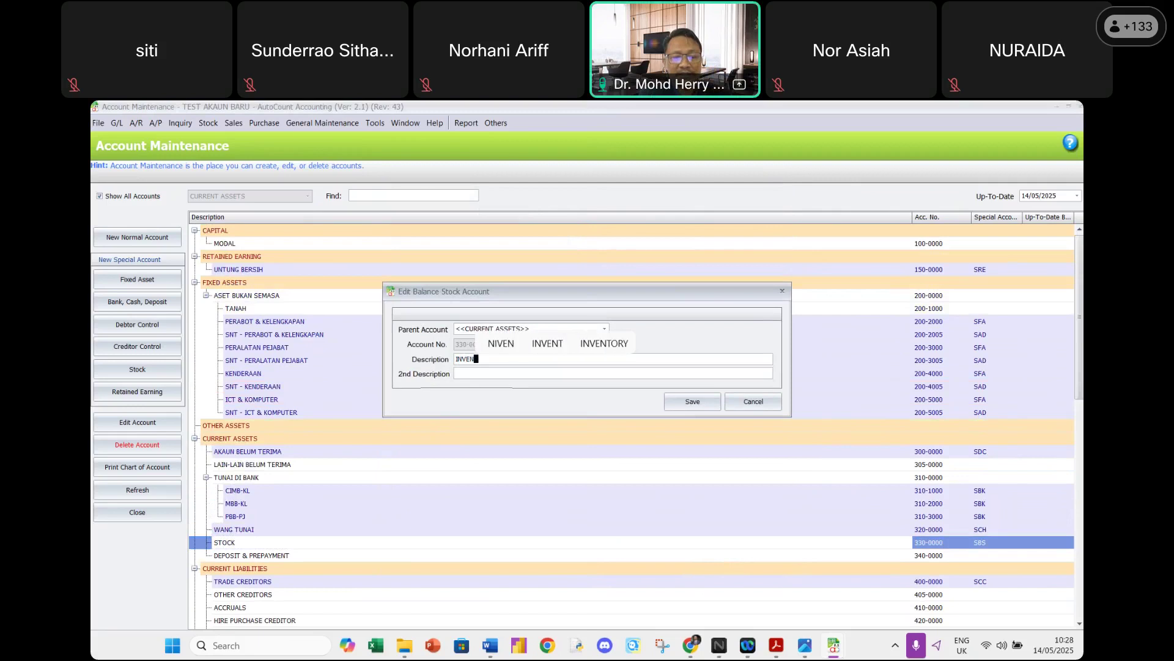
{"action": "type", "text": "TORI"}
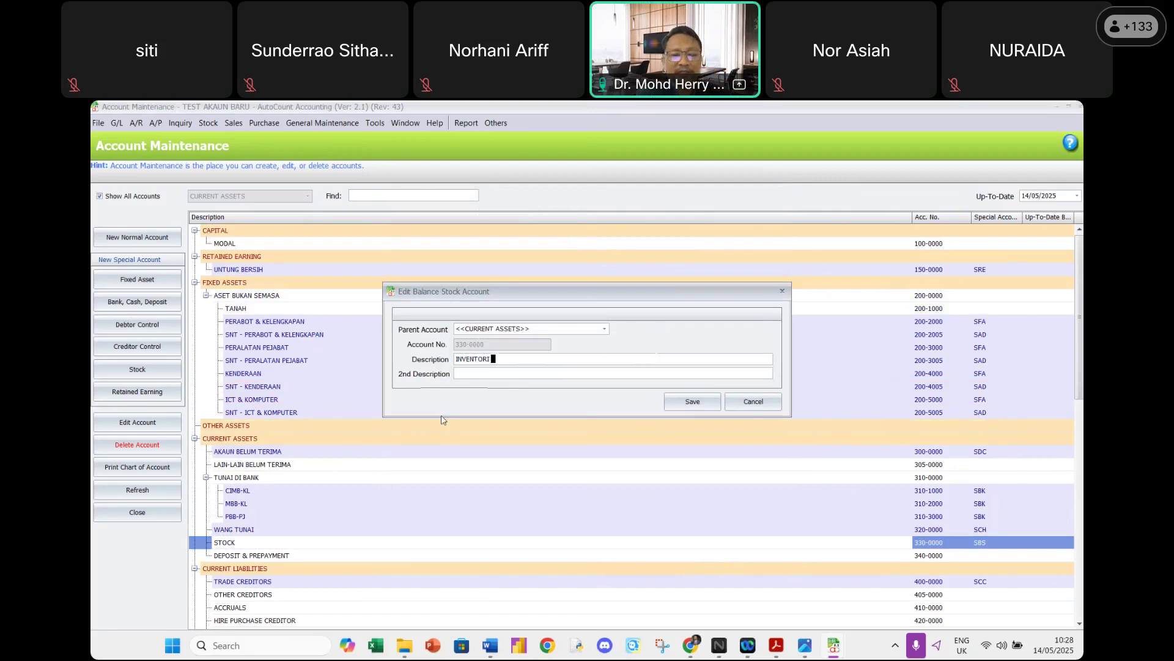
{"action": "type", "text": " - BS"}
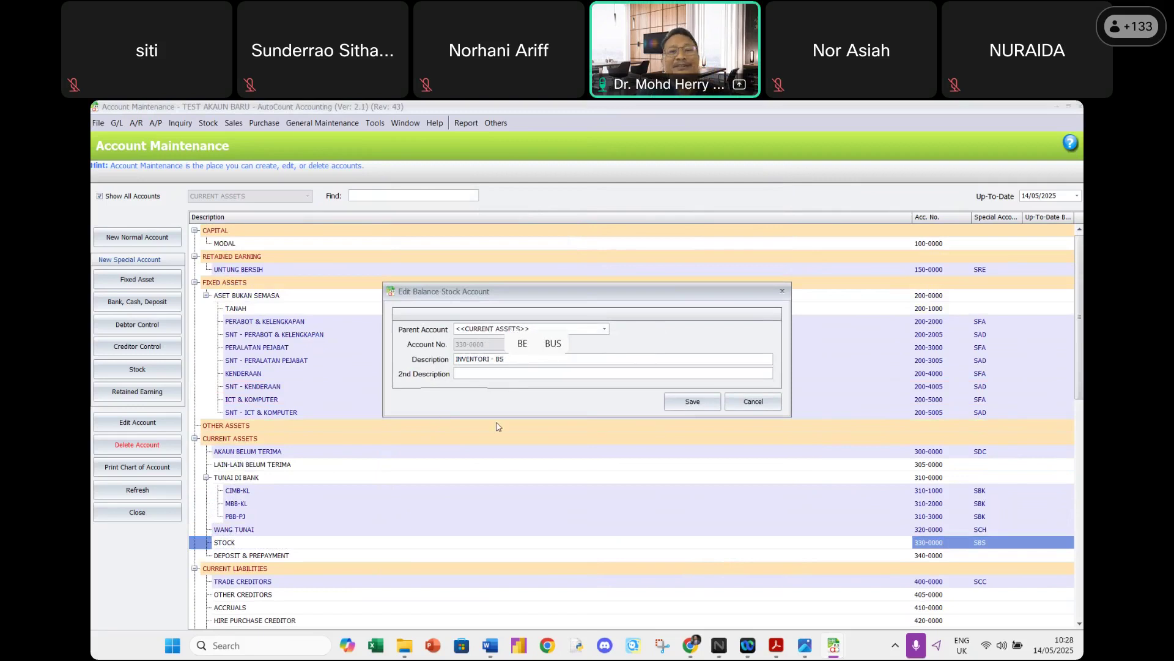
{"action": "left_click", "coordinate": [677, 408]}
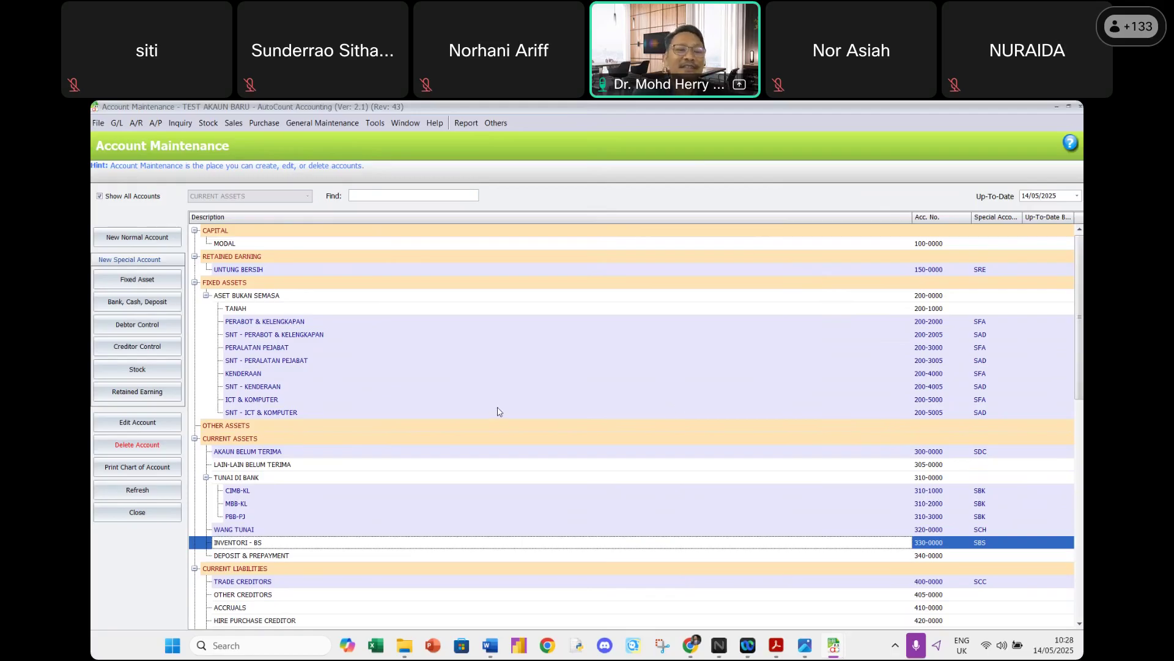
Delete the DEPOSIT & PREPAYMENT account 340-0000 from CURRENT ASSETS.
{"action": "scroll", "coordinate": [498, 411], "scroll_direction": "down", "scroll_amount": 1}
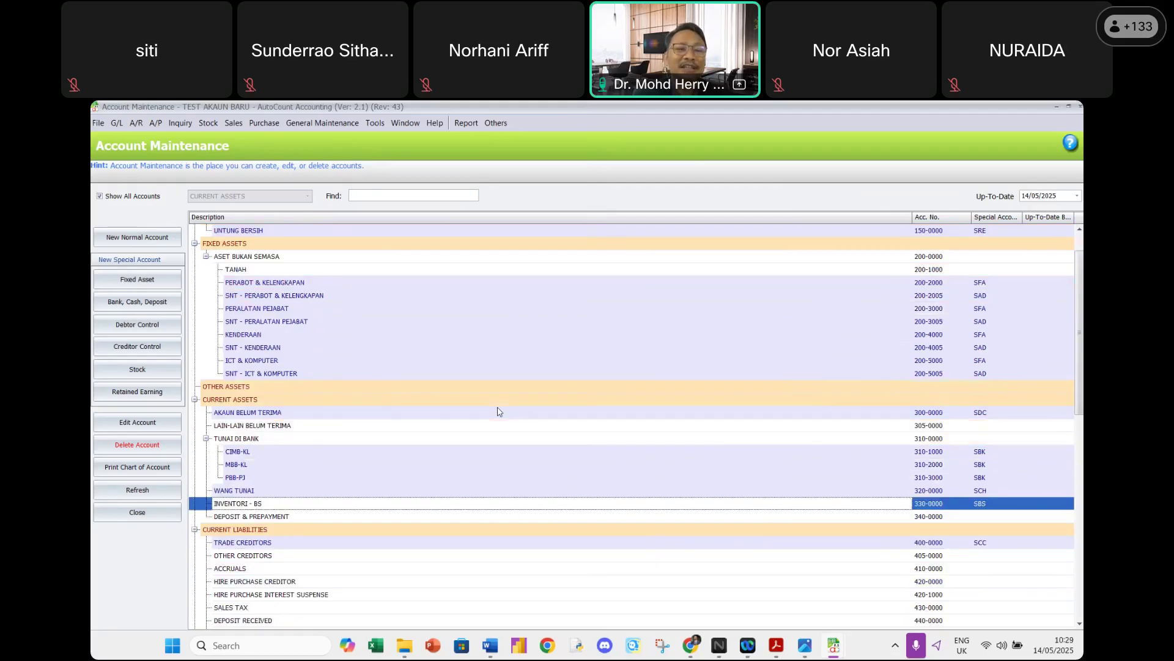
{"action": "left_click", "coordinate": [294, 517]}
{"action": "right_click", "coordinate": [293, 518]}
{"action": "left_click", "coordinate": [260, 517]}
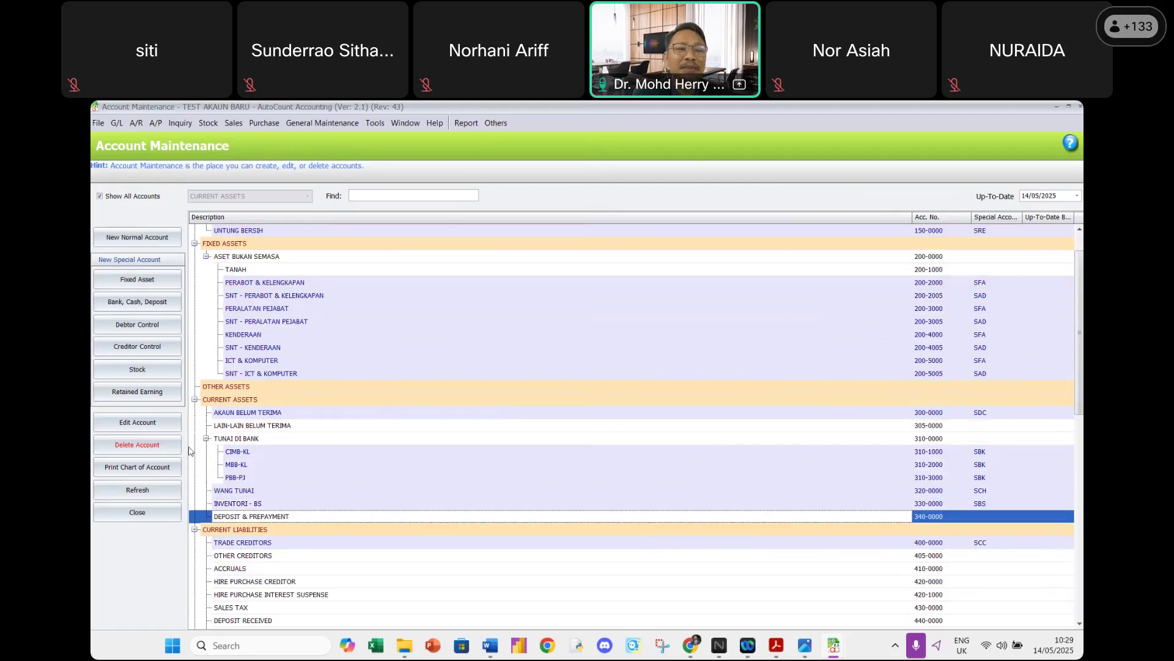
{"action": "left_click", "coordinate": [158, 451]}
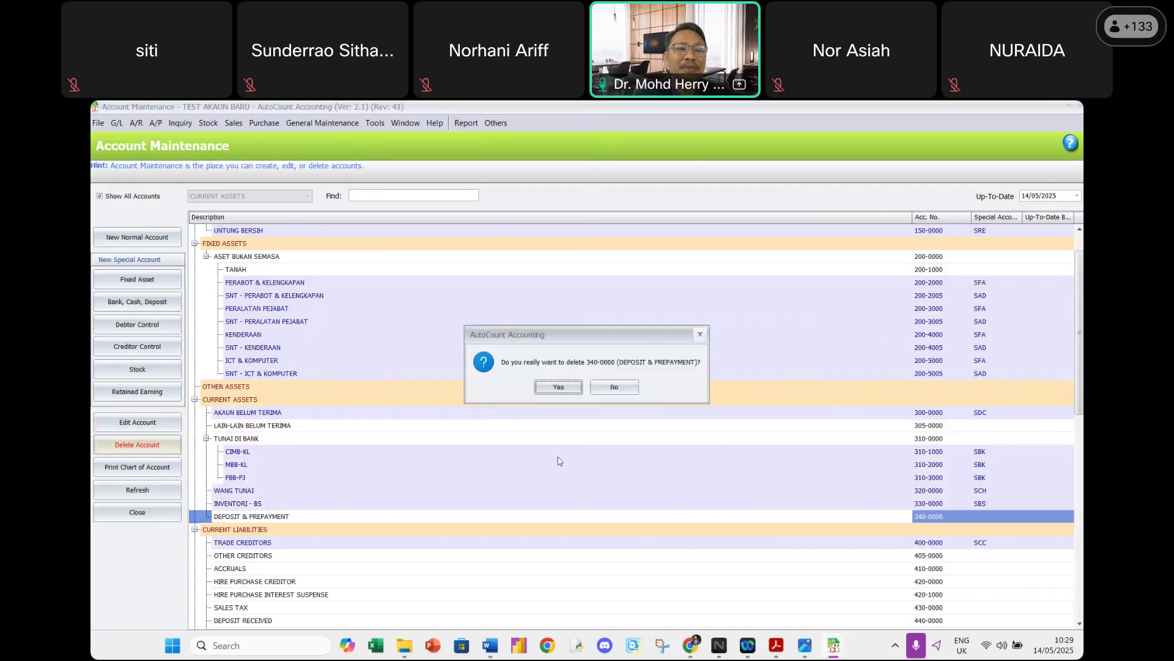
{"action": "left_click", "coordinate": [558, 386]}
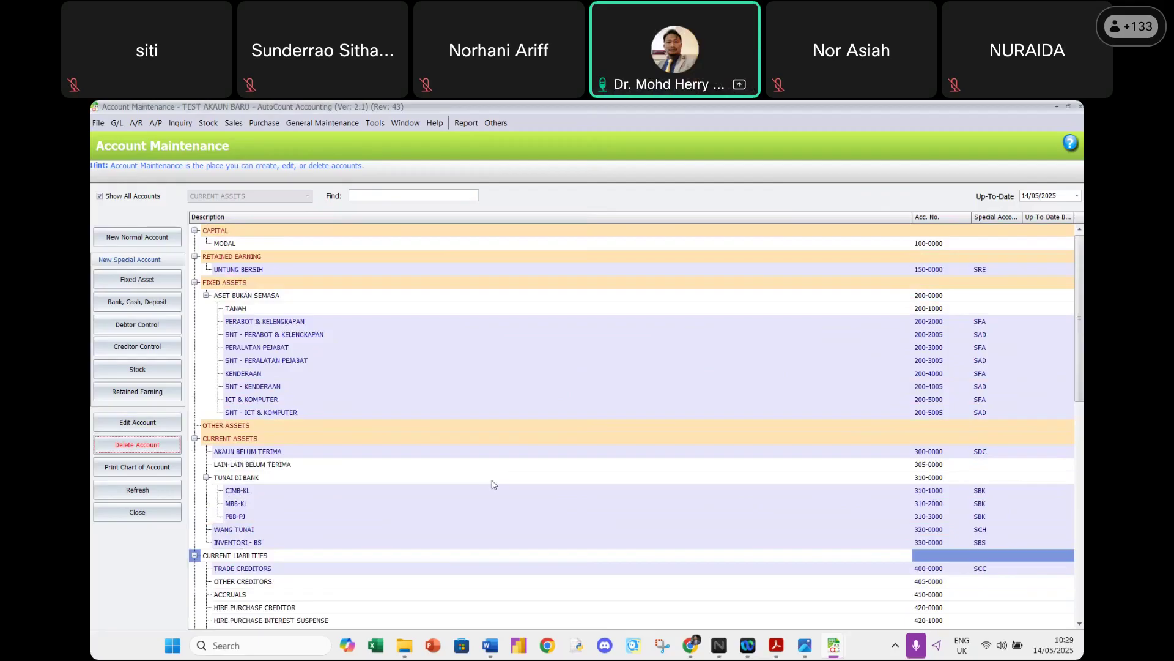
Change the description of the TRADE CREDITORS control account to AKAUN BELUM BAYAR and save it.
{"action": "left_click", "coordinate": [265, 571]}
{"action": "double_click", "coordinate": [265, 571]}
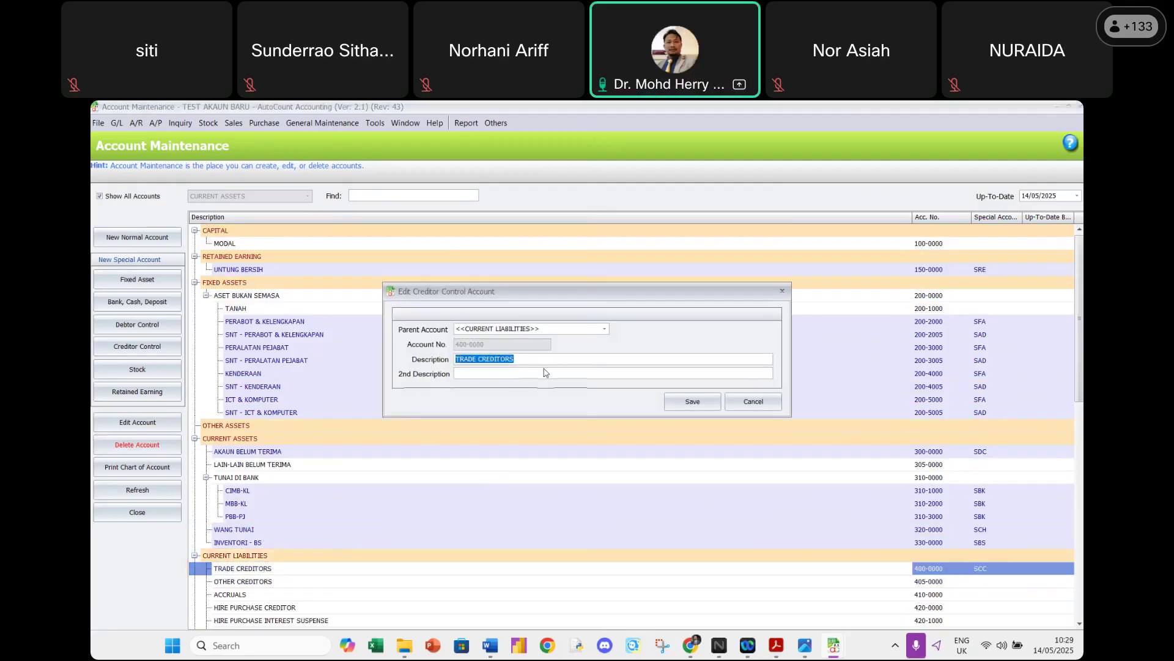
{"action": "type", "text": "AKAUN BE"}
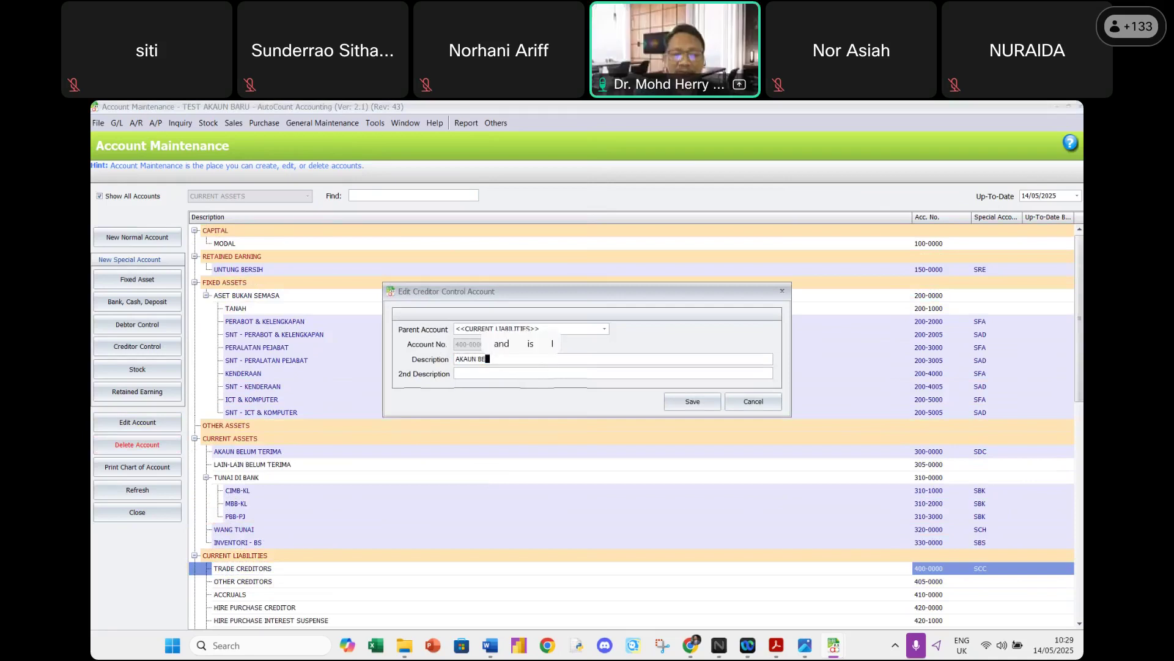
{"action": "type", "text": "LUM BAYAR"}
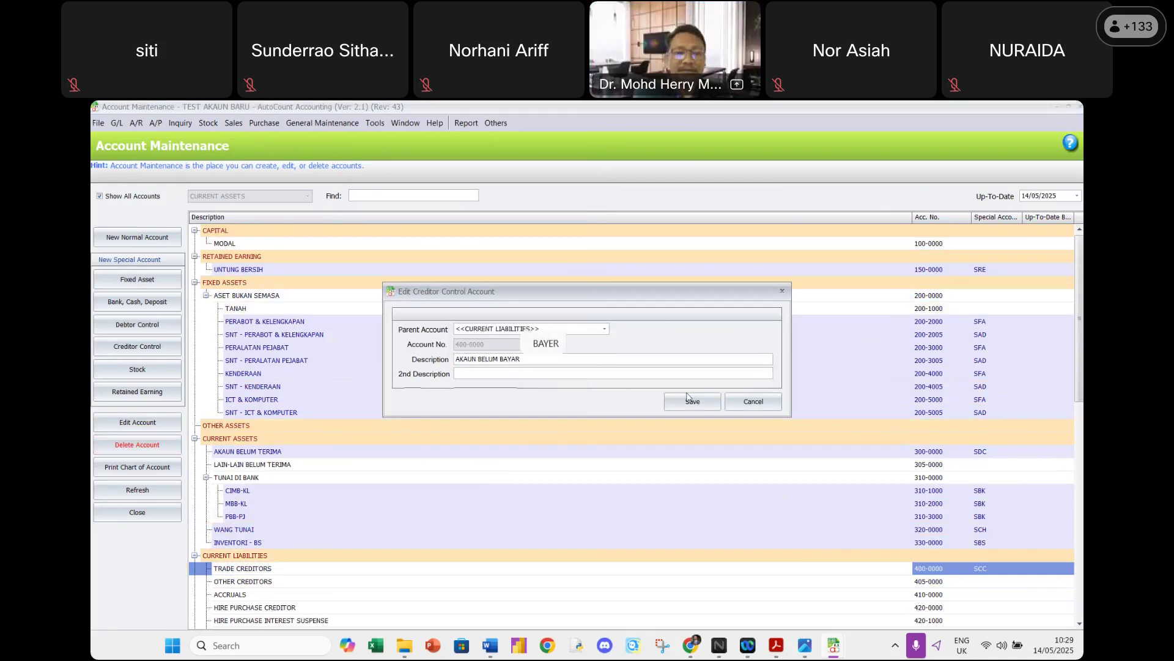
{"action": "left_click", "coordinate": [694, 403]}
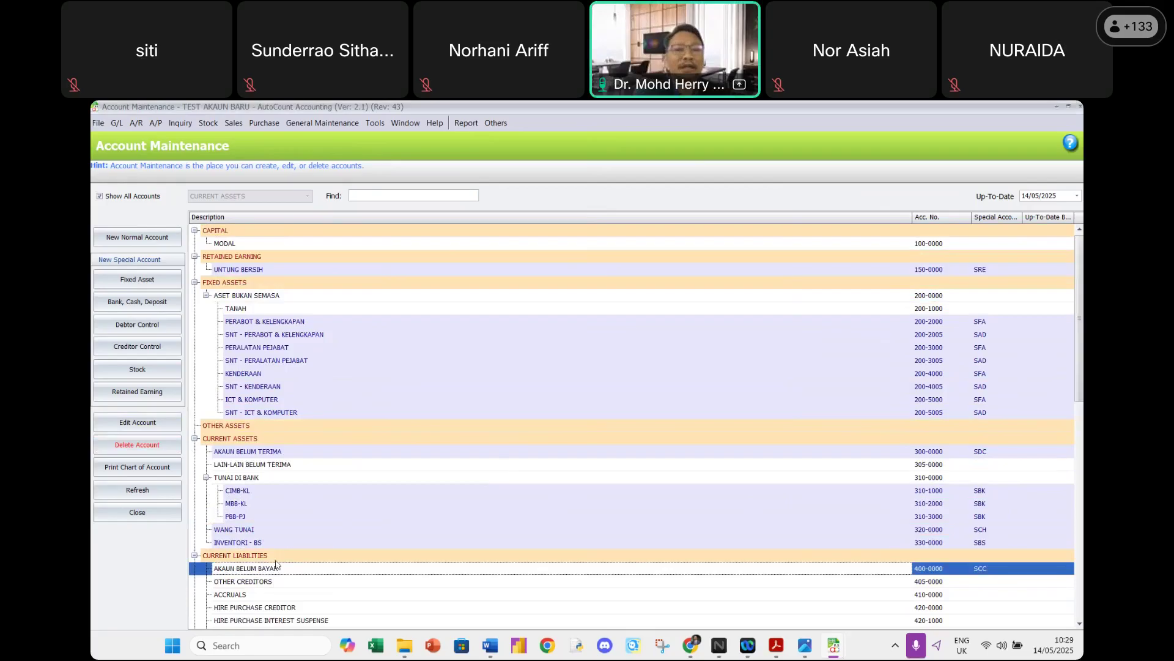
Change the description of the OTHER CREDITORS account to LAIN-LAIN BELUM BAYAR and save it.
{"action": "left_click", "coordinate": [268, 582]}
{"action": "double_click", "coordinate": [267, 582]}
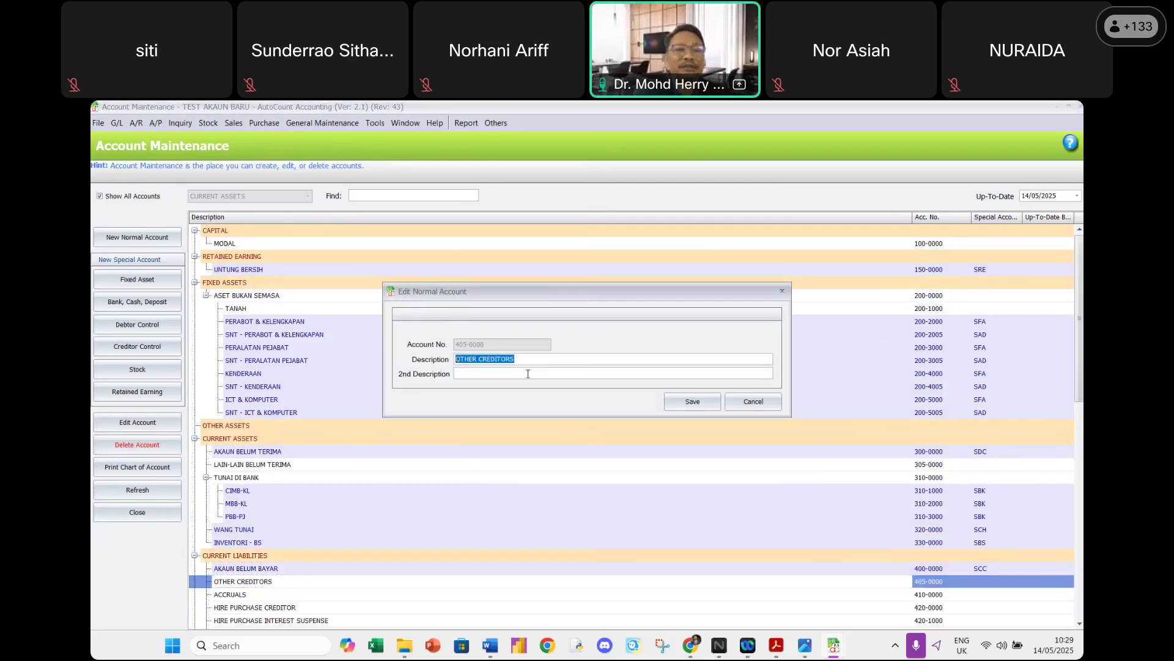
{"action": "type", "text": "LAIN-LAIN BELUM BAYAR"}
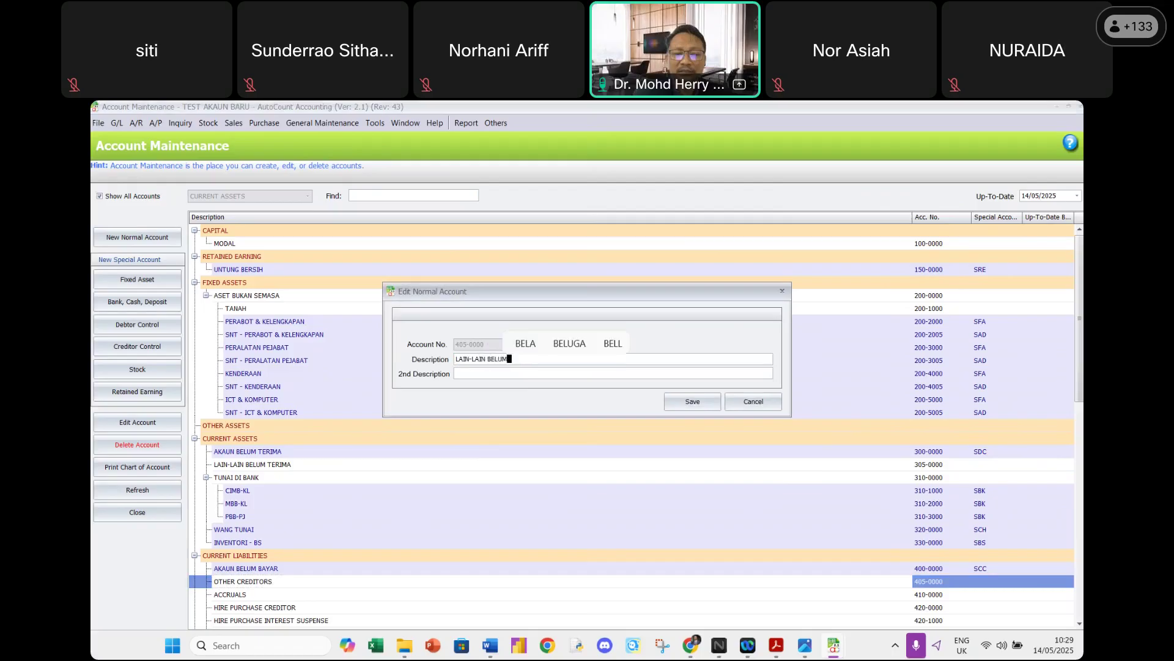
{"action": "left_click", "coordinate": [691, 402]}
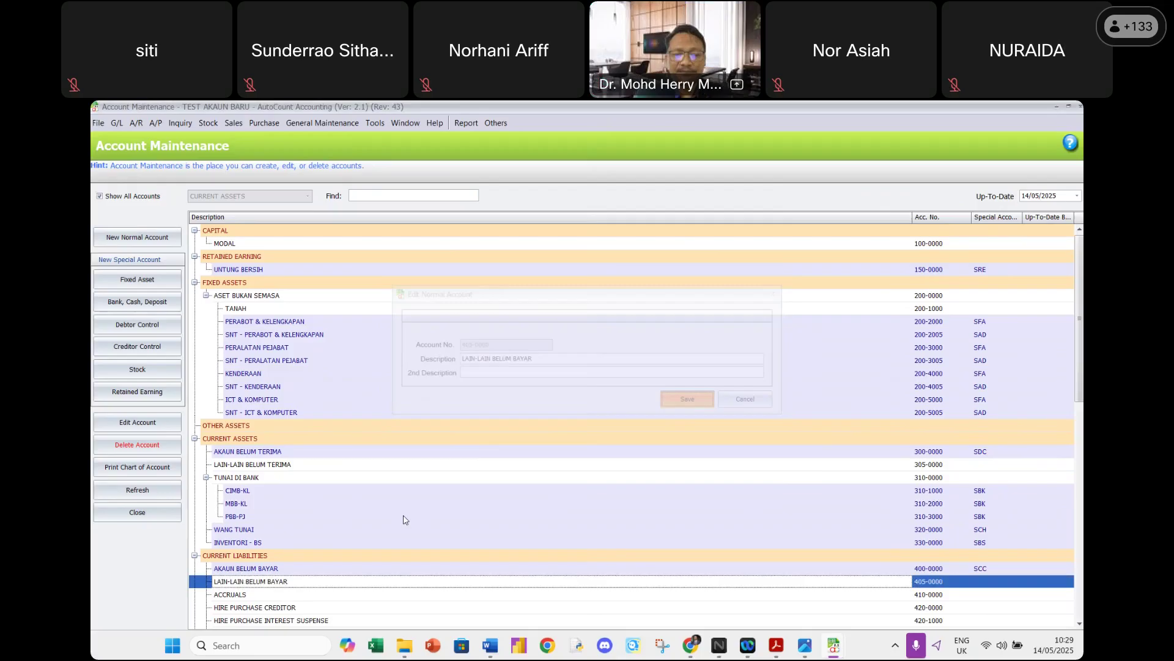
Change the description of the ACCRUALS account under CURRENT LIABILITIES to AKRUAL and save it.
{"action": "left_click", "coordinate": [243, 595]}
{"action": "double_click", "coordinate": [243, 595]}
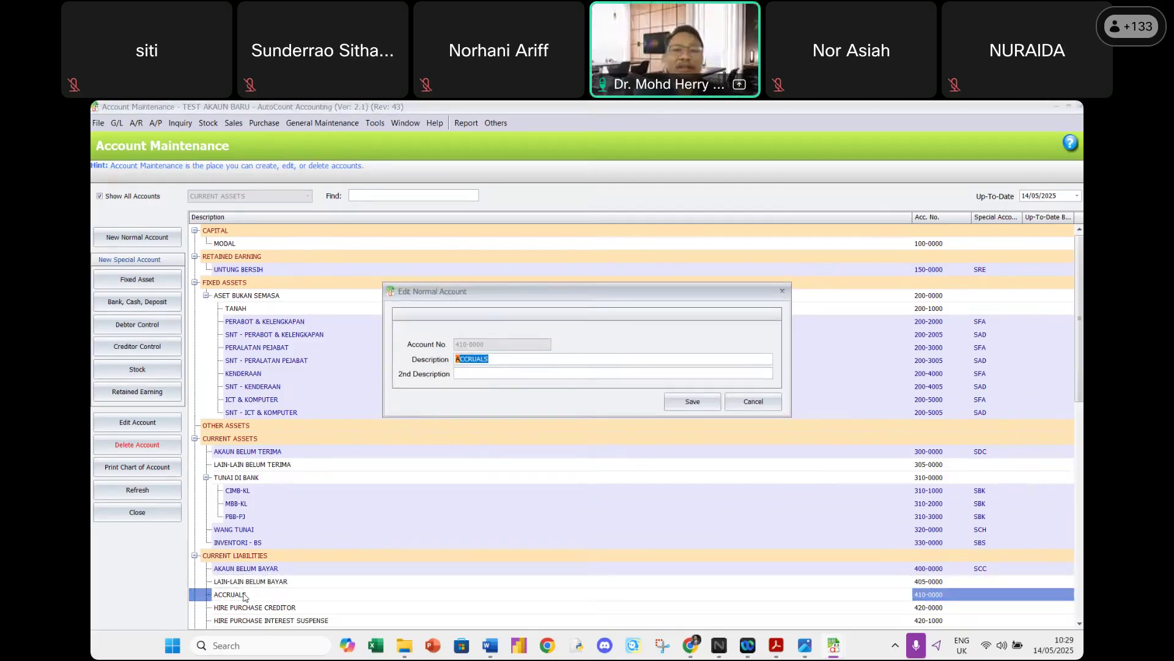
{"action": "type", "text": "AKRUAL"}
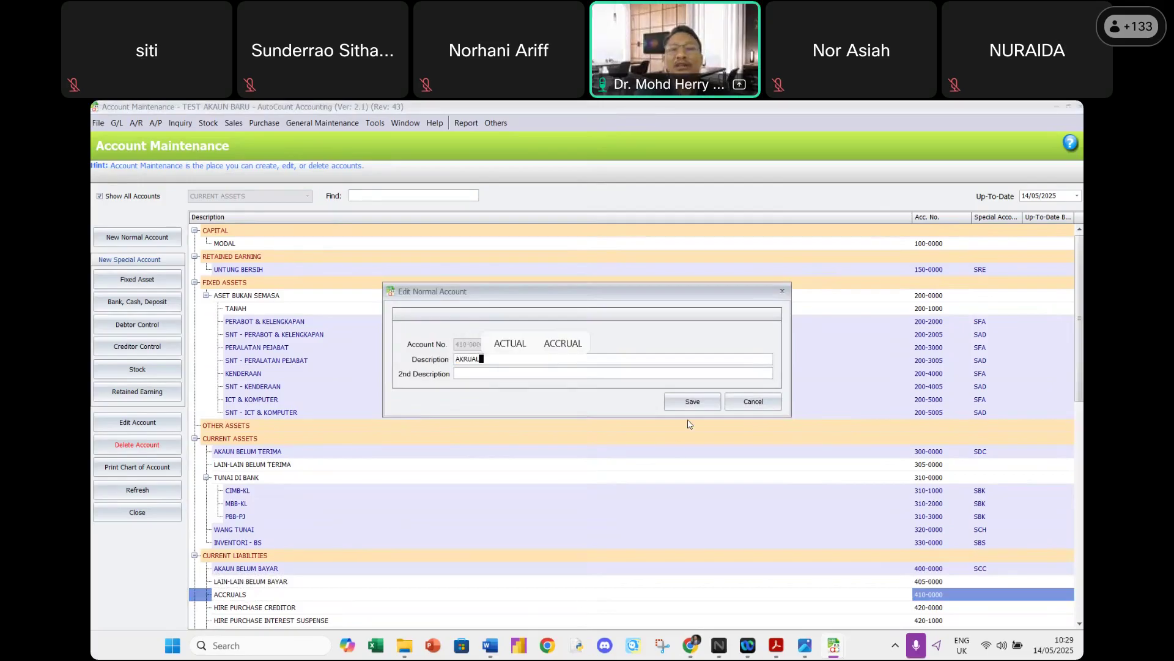
{"action": "key", "text": "BackSpace"}
{"action": "key", "text": "BackSpace"}
{"action": "key", "text": "BackSpace"}
{"action": "key", "text": "BackSpace"}
{"action": "key", "text": "BackSpace"}
{"action": "key", "text": "BackSpace"}
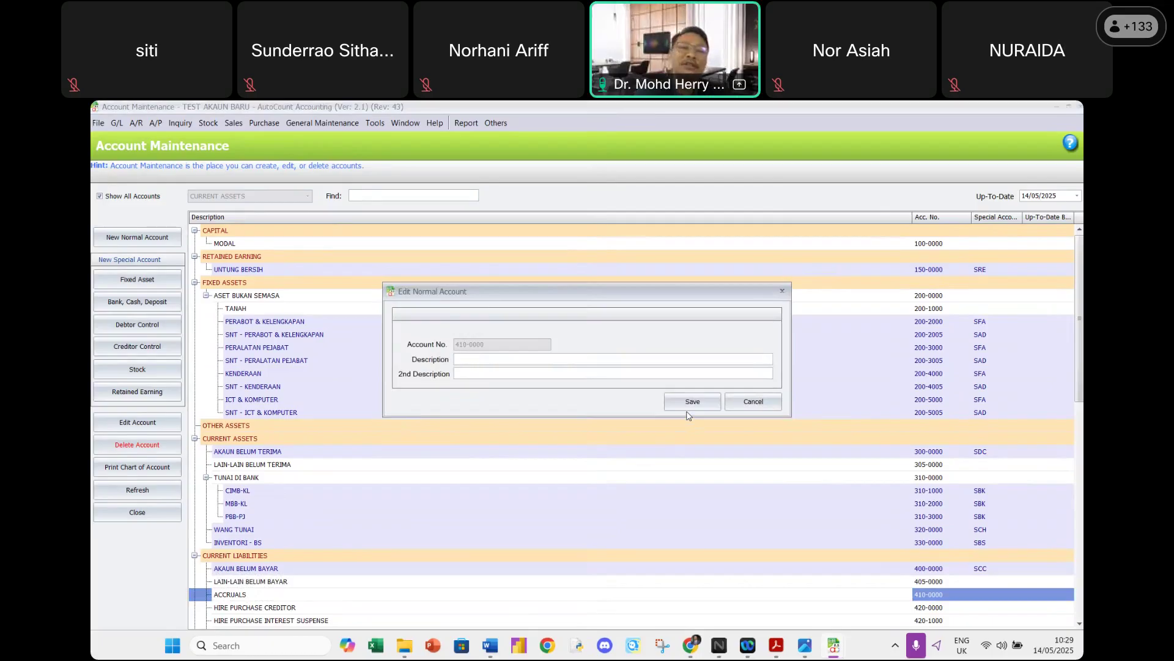
{"action": "type", "text": "AKRUAL"}
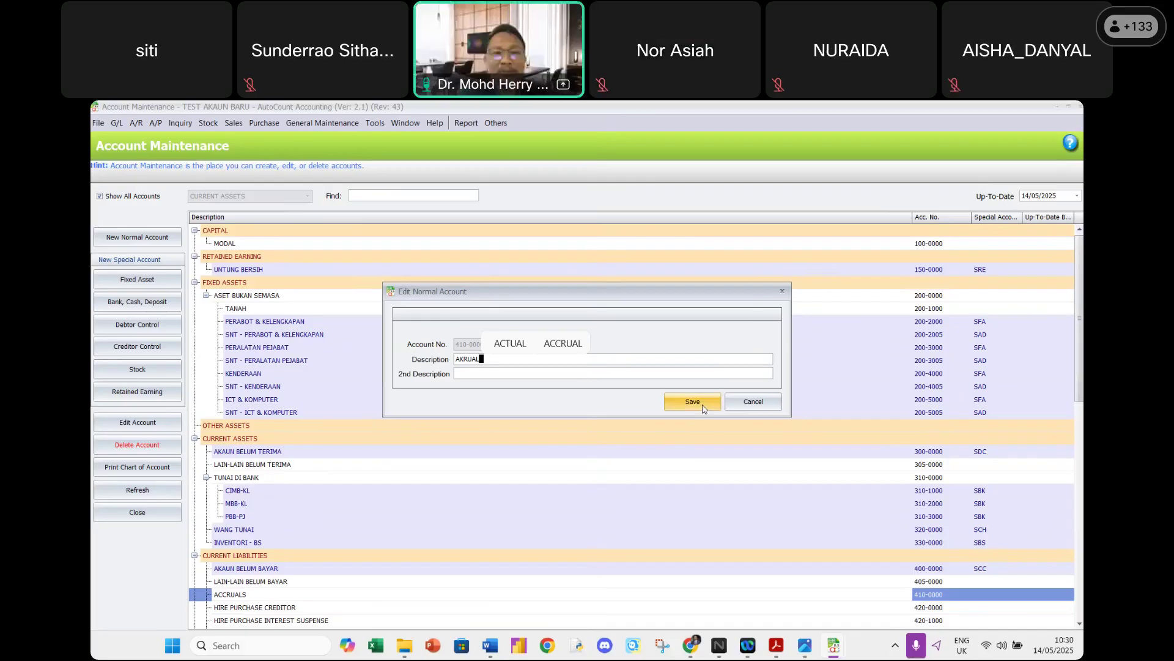
{"action": "left_click", "coordinate": [698, 407]}
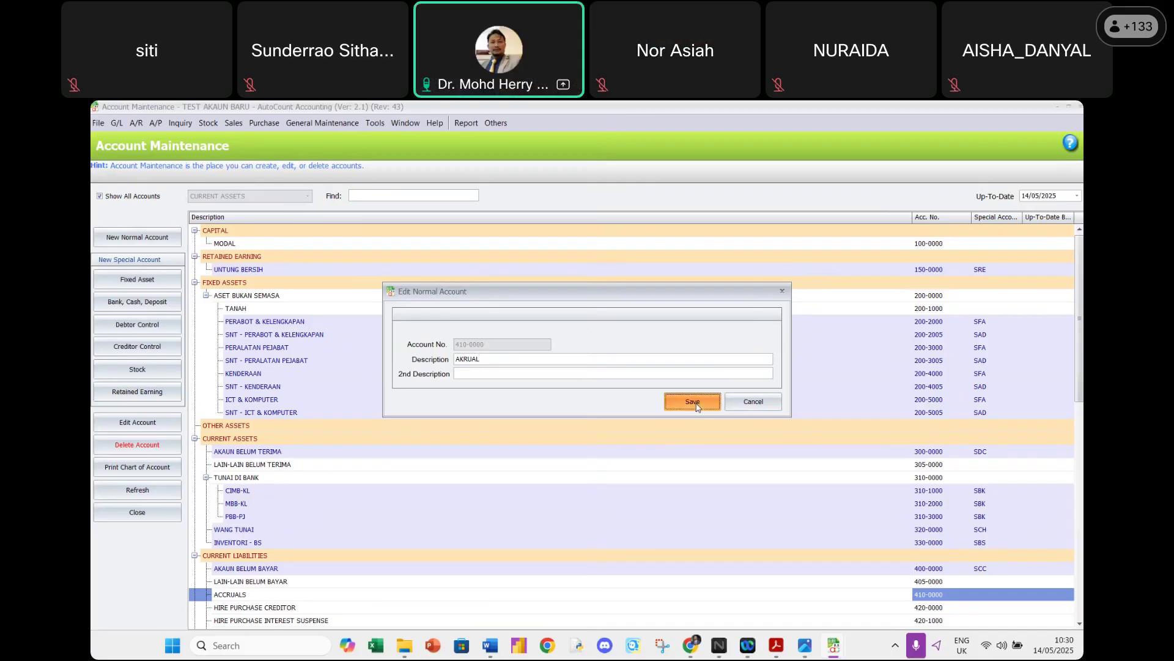
Delete the HIRE PURCHASE CREDITOR and HIRE PURCHASE INTEREST SUSPENSE accounts from CURRENT LIABILITIES.
{"action": "scroll", "coordinate": [538, 503], "scroll_direction": "down", "scroll_amount": 2}
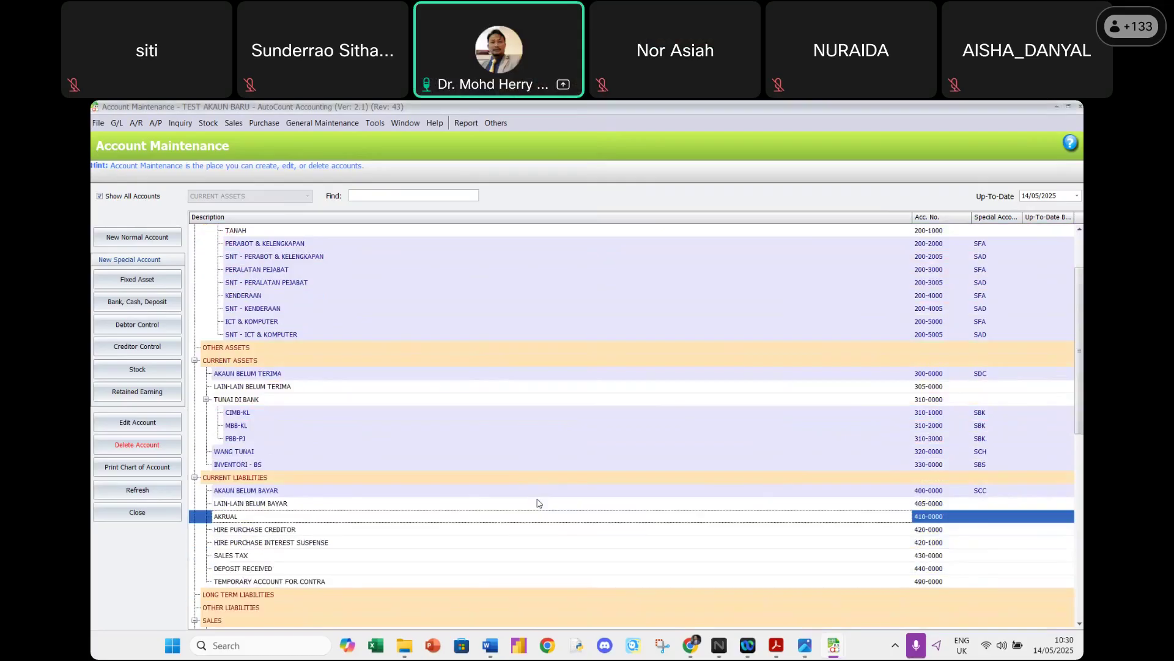
{"action": "left_click", "coordinate": [228, 532]}
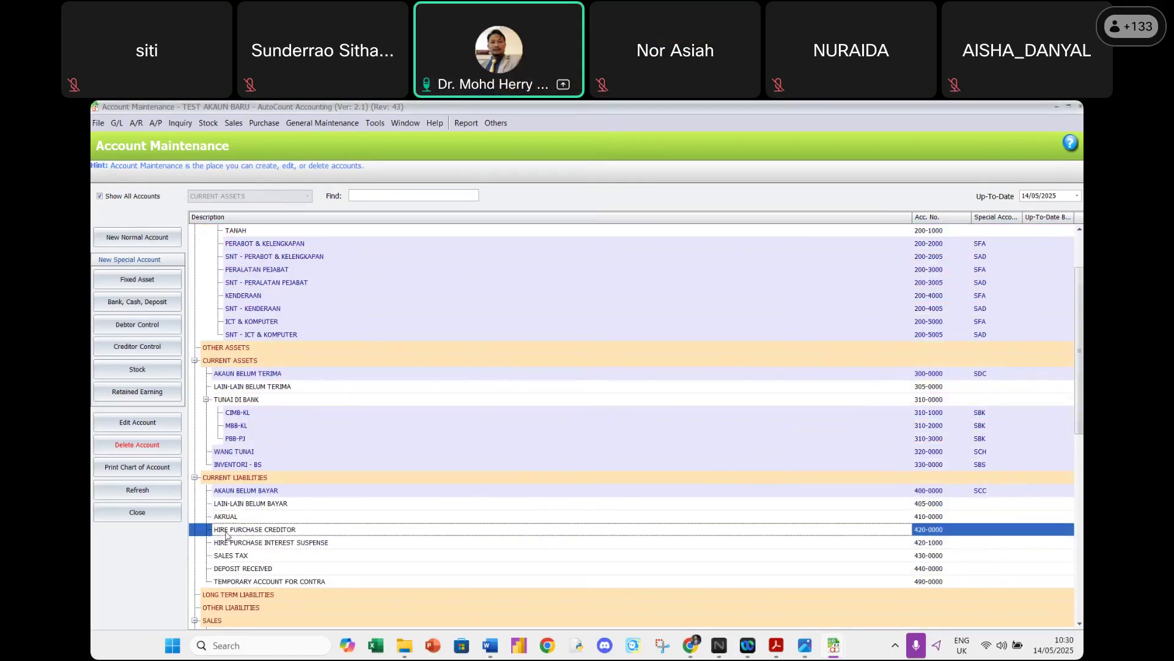
{"action": "left_click", "coordinate": [153, 450]}
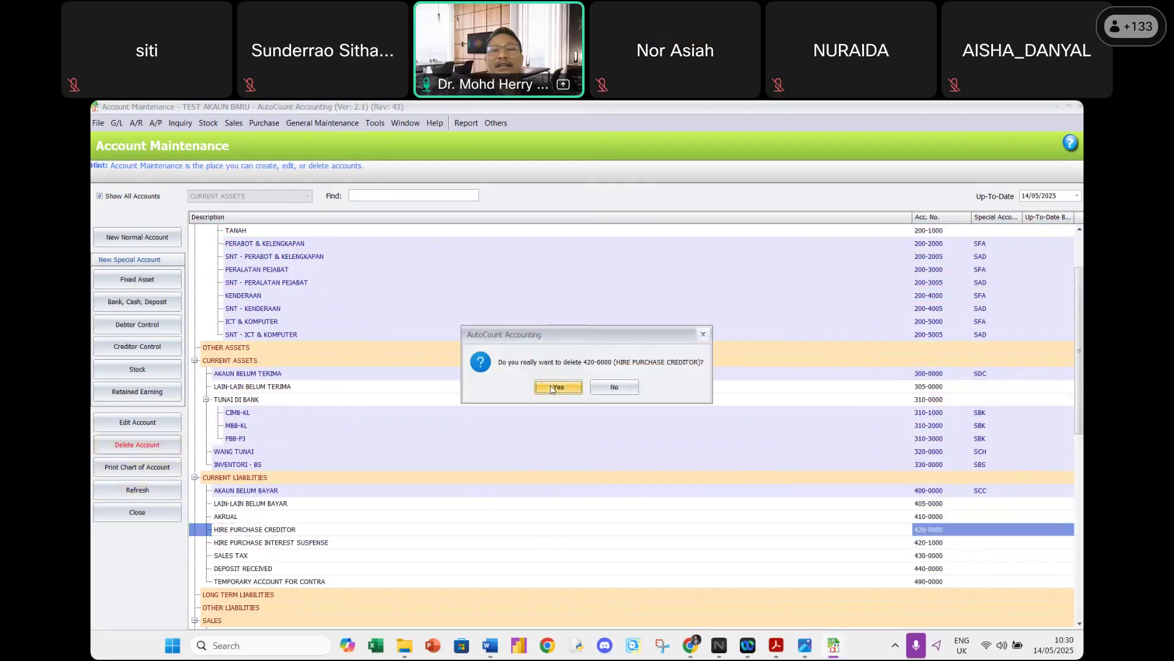
{"action": "left_click", "coordinate": [557, 387]}
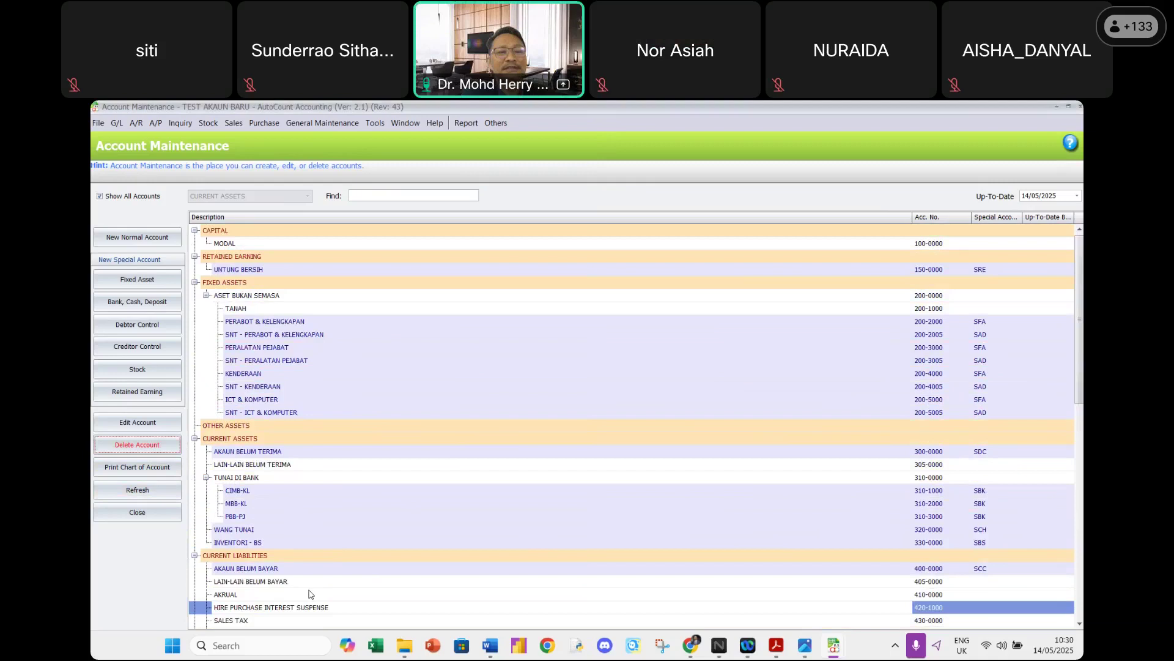
{"action": "scroll", "coordinate": [306, 545], "scroll_direction": "down", "scroll_amount": 2}
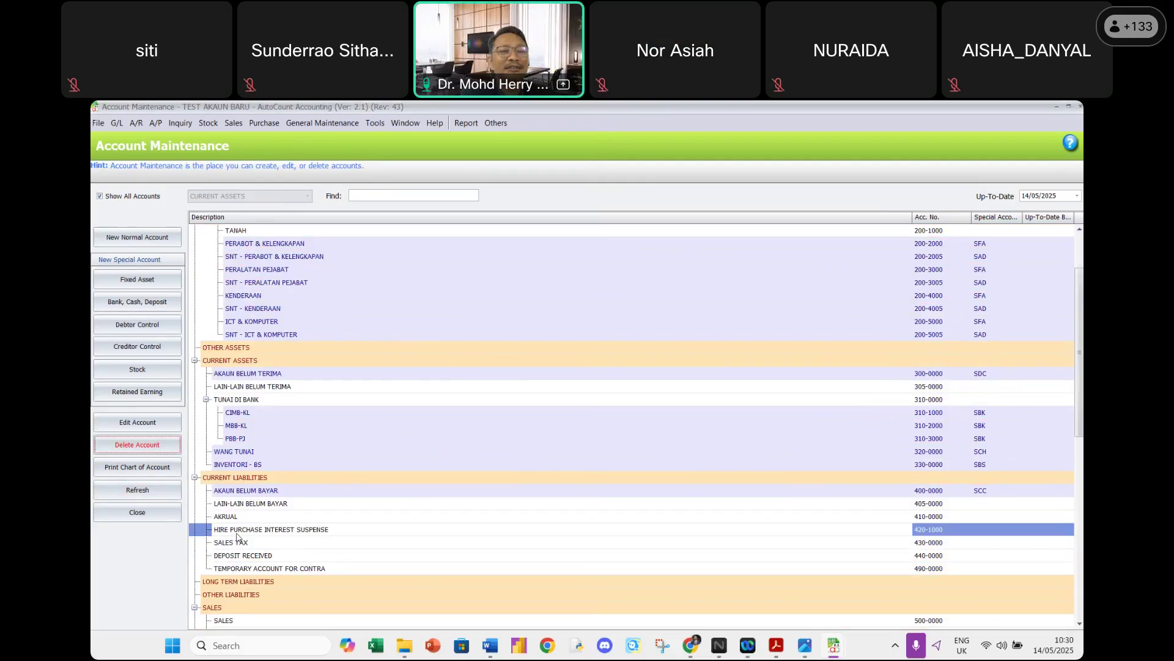
{"action": "left_click", "coordinate": [144, 449]}
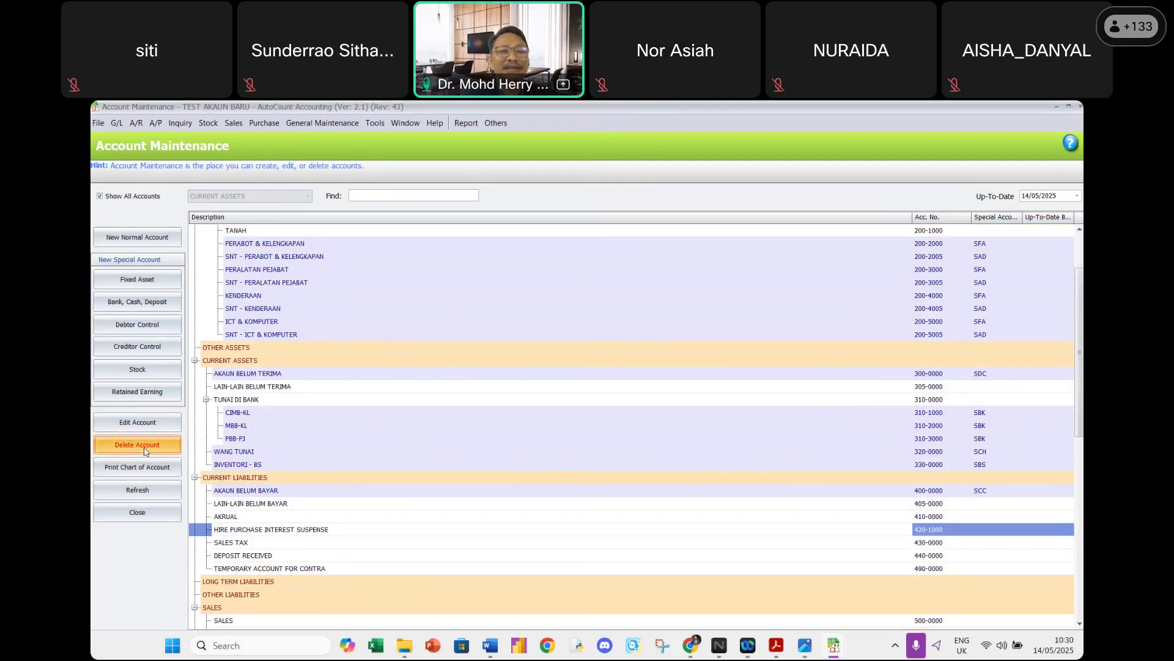
{"action": "left_click", "coordinate": [556, 387]}
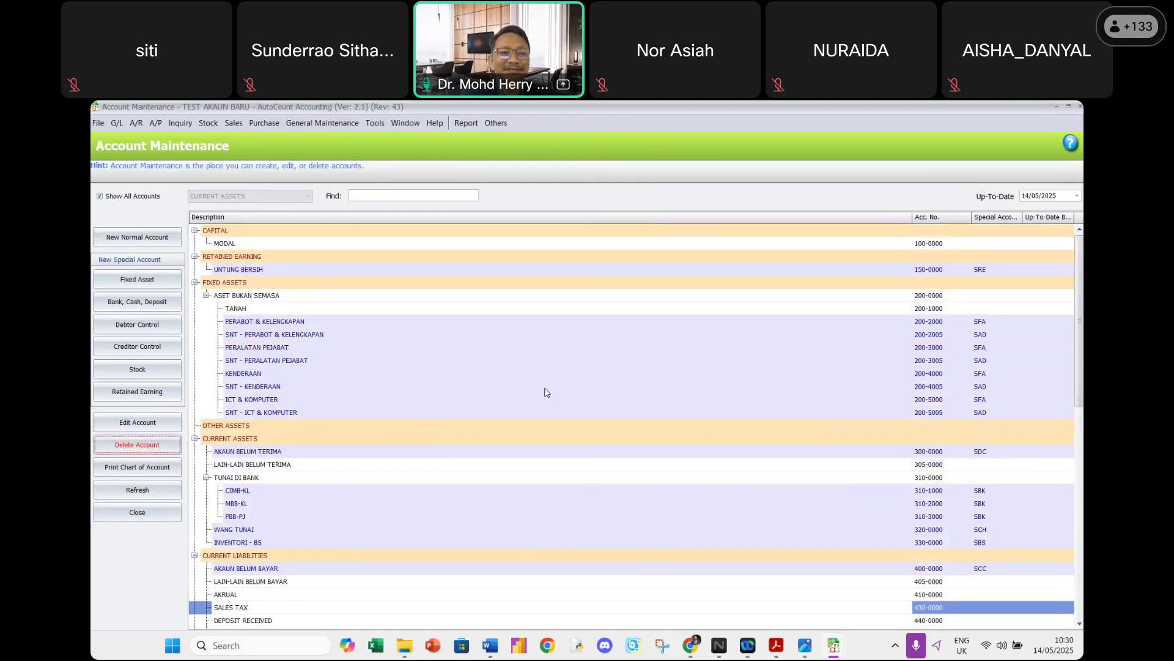
Delete the SALES TAX account 430-0000 and the DEPOSIT RECEIVED account 440-0000 from CURRENT LIABILITIES.
{"action": "scroll", "coordinate": [266, 562], "scroll_direction": "down", "scroll_amount": 2}
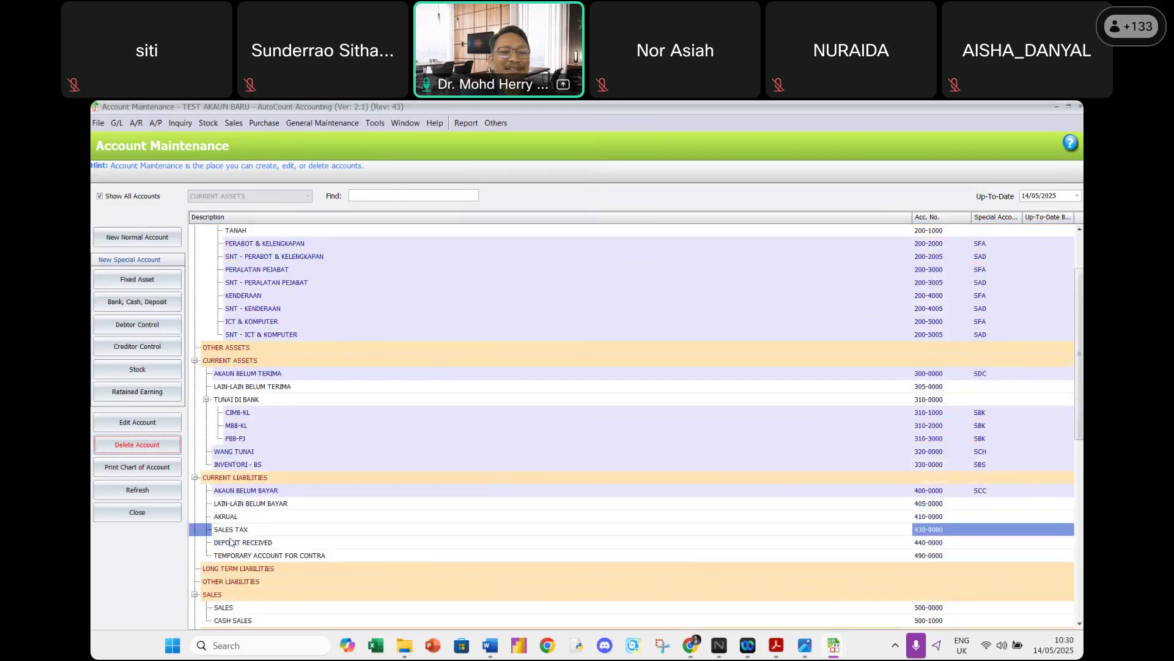
{"action": "left_click", "coordinate": [135, 446]}
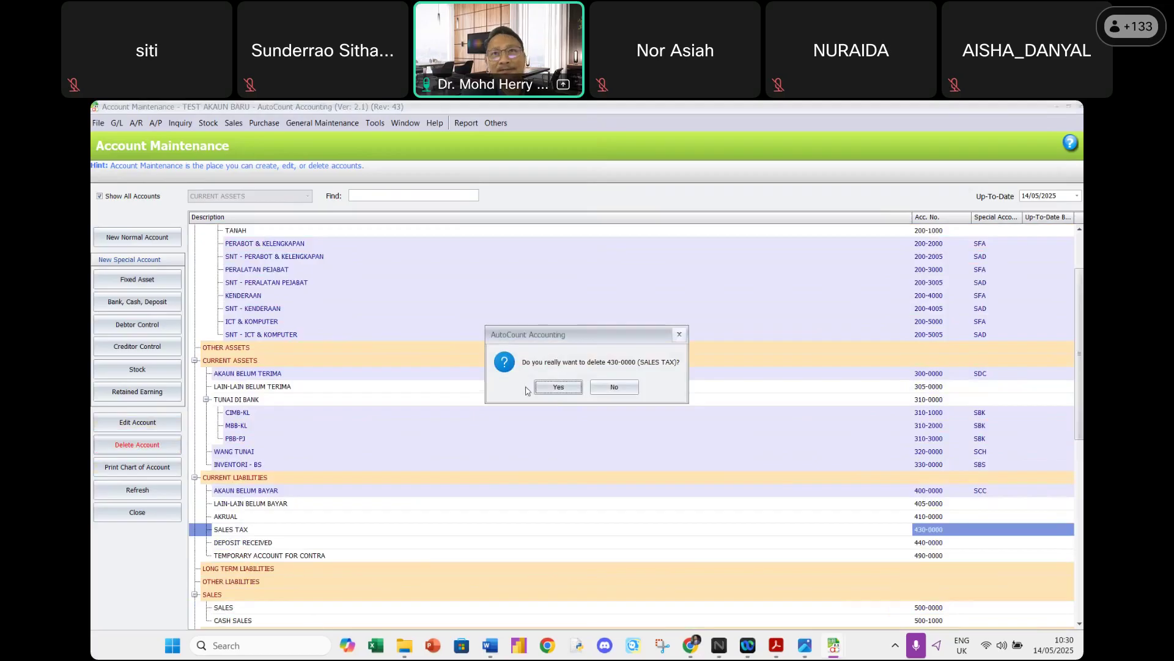
{"action": "left_click", "coordinate": [557, 388]}
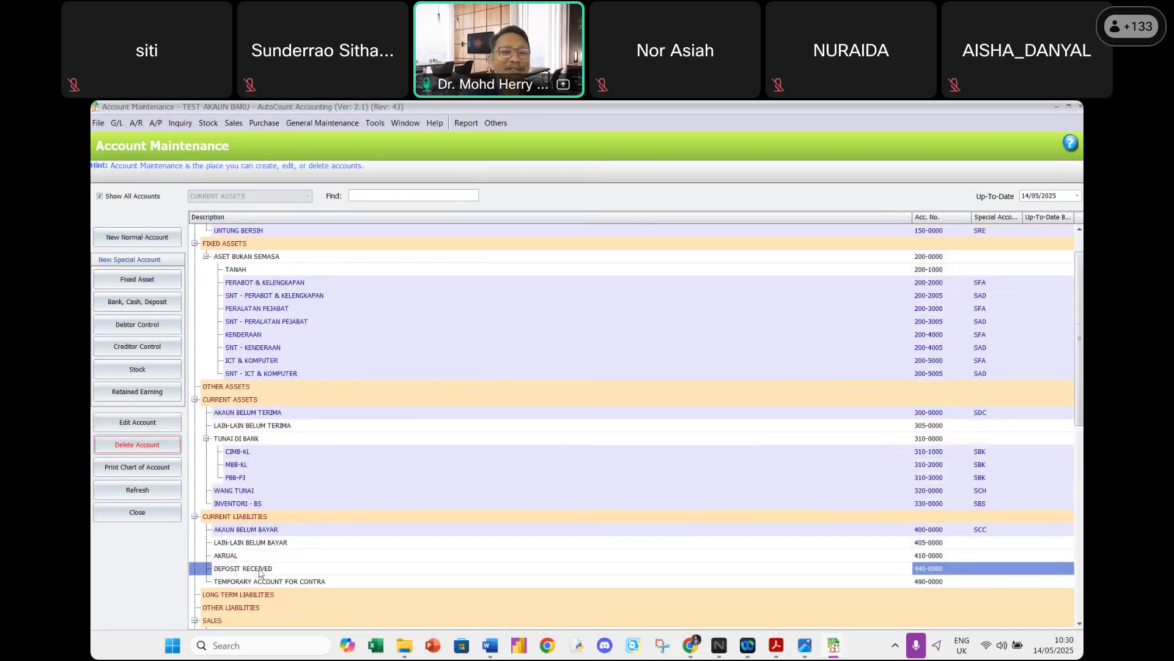
{"action": "left_click", "coordinate": [172, 447]}
{"action": "left_click", "coordinate": [557, 389]}
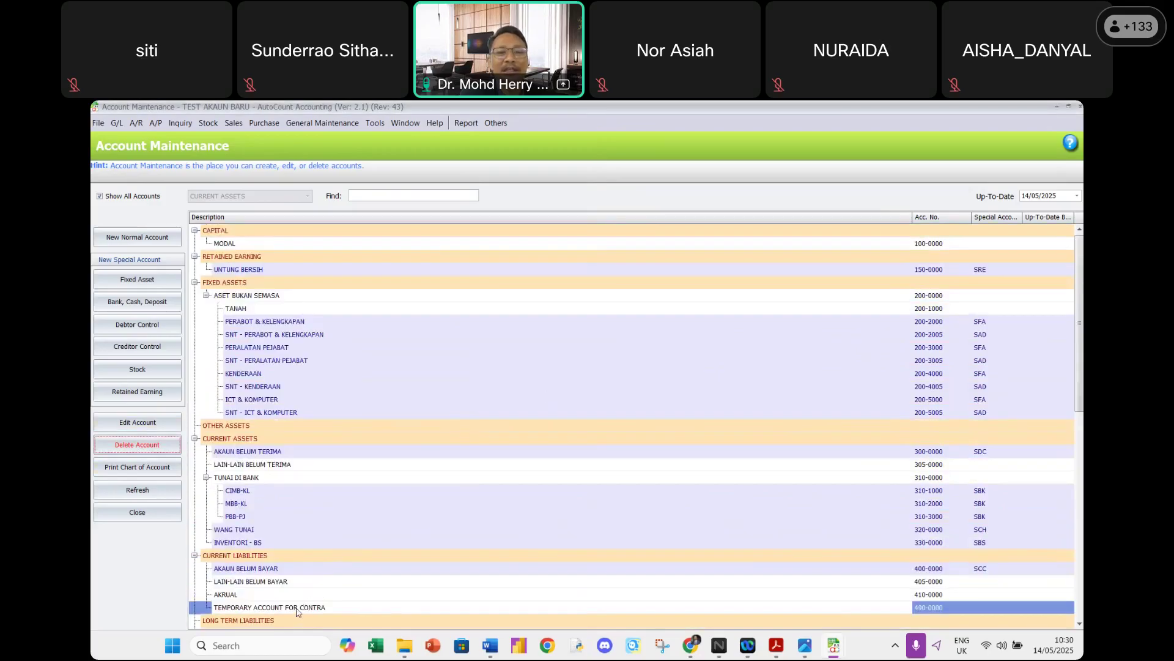
Try to delete the TEMPORARY ACCOUNT FOR CONTRA account from CURRENT LIABILITIES.
{"action": "left_click", "coordinate": [160, 445]}
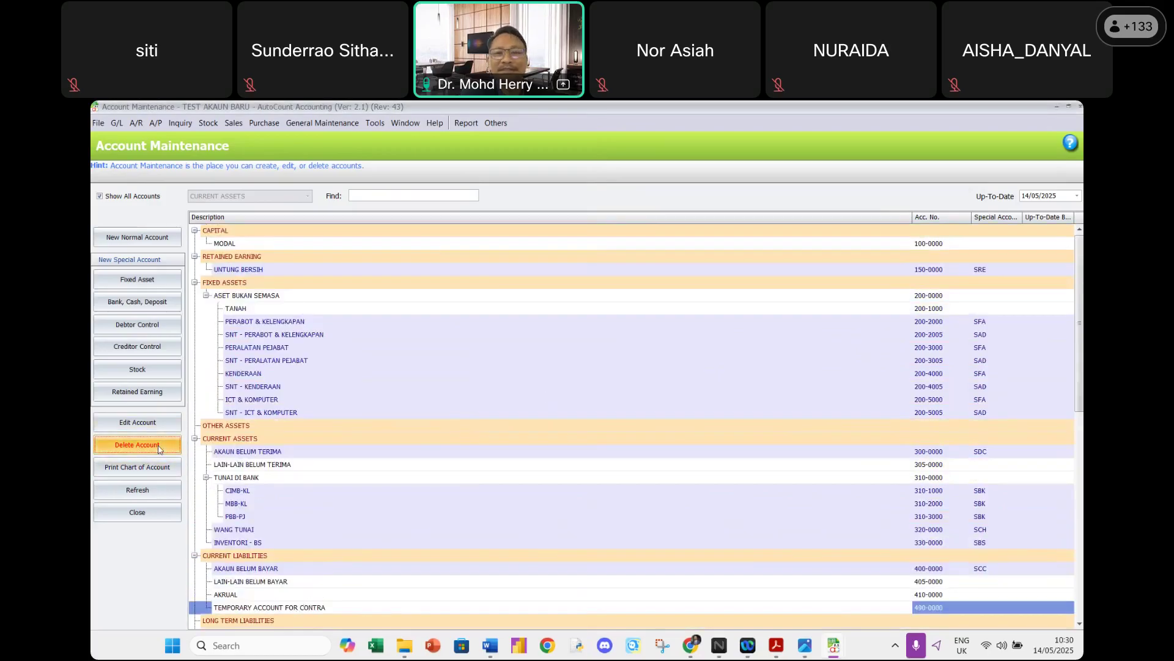
{"action": "left_click", "coordinate": [584, 386]}
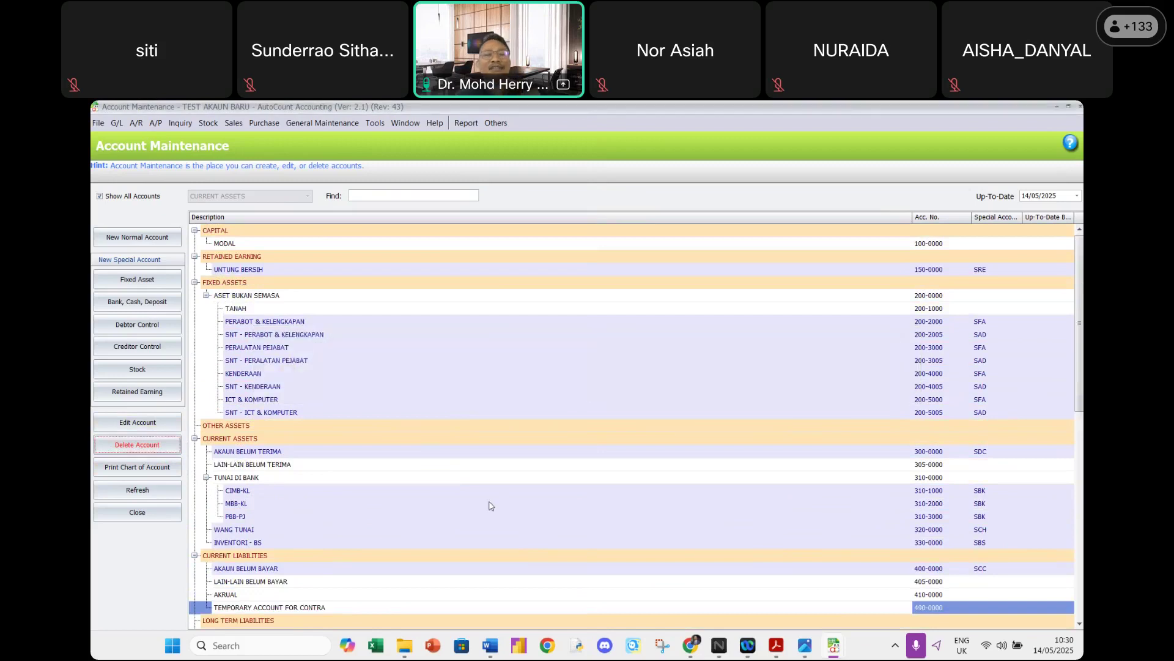
Change the description of the SALES account 500-0000 to JUALAN and save it.
{"action": "scroll", "coordinate": [490, 505], "scroll_direction": "down", "scroll_amount": 1}
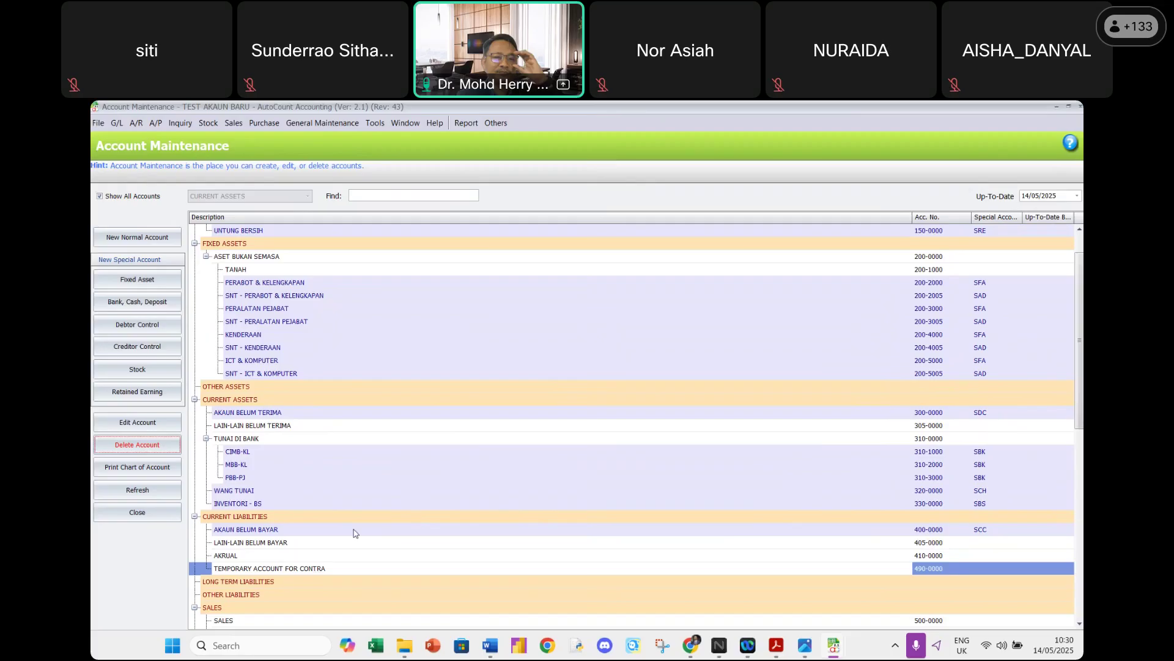
{"action": "scroll", "coordinate": [355, 533], "scroll_direction": "down", "scroll_amount": 1}
{"action": "scroll", "coordinate": [355, 532], "scroll_direction": "down", "scroll_amount": 1}
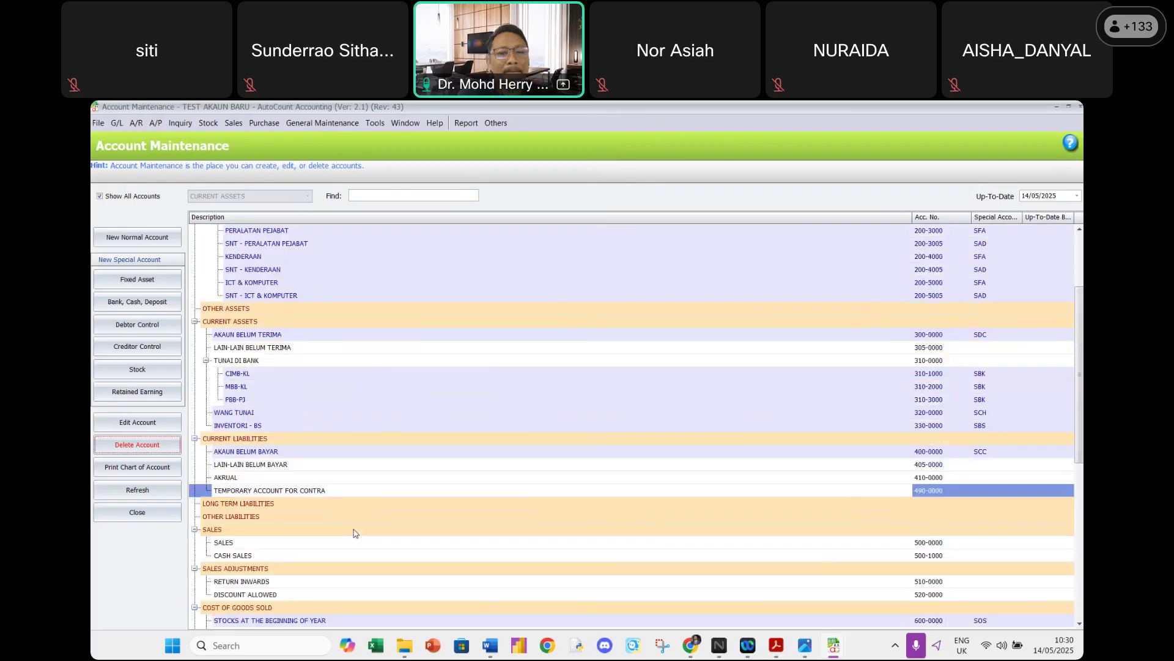
{"action": "left_click", "coordinate": [229, 546]}
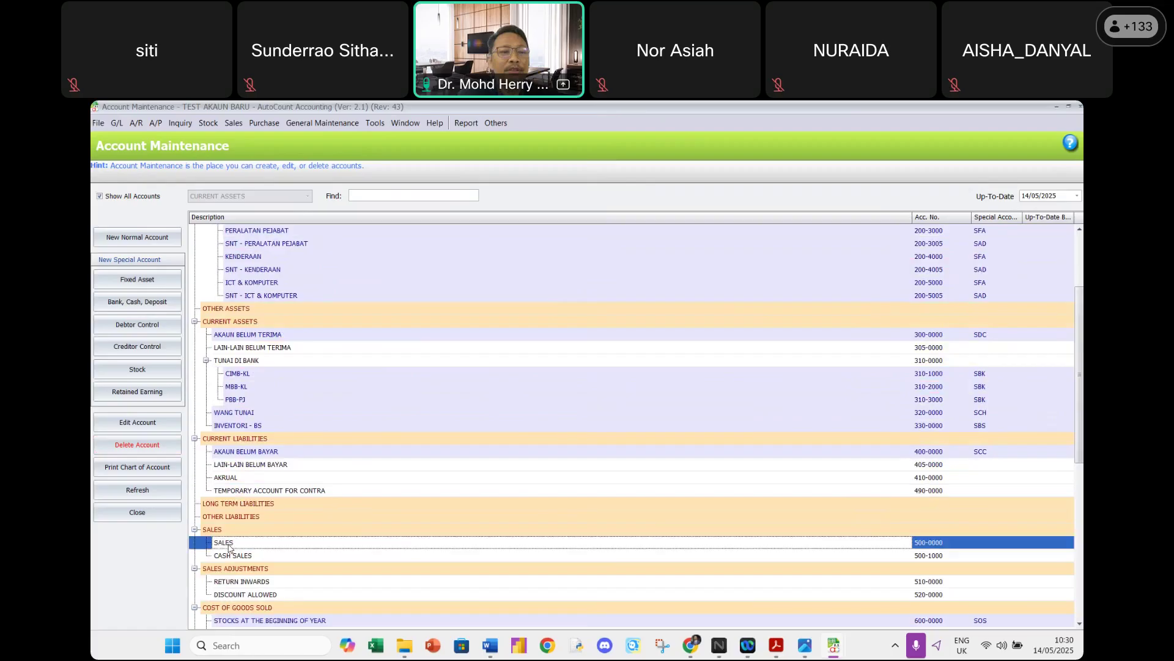
{"action": "double_click", "coordinate": [229, 545]}
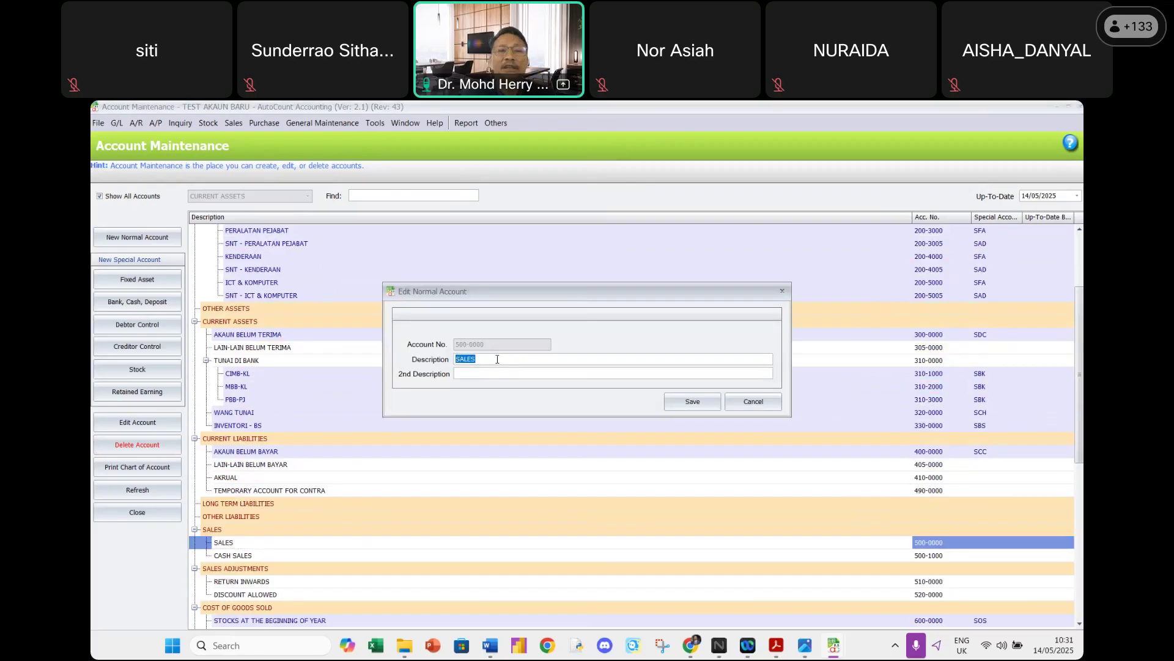
{"action": "left_click", "coordinate": [754, 403]}
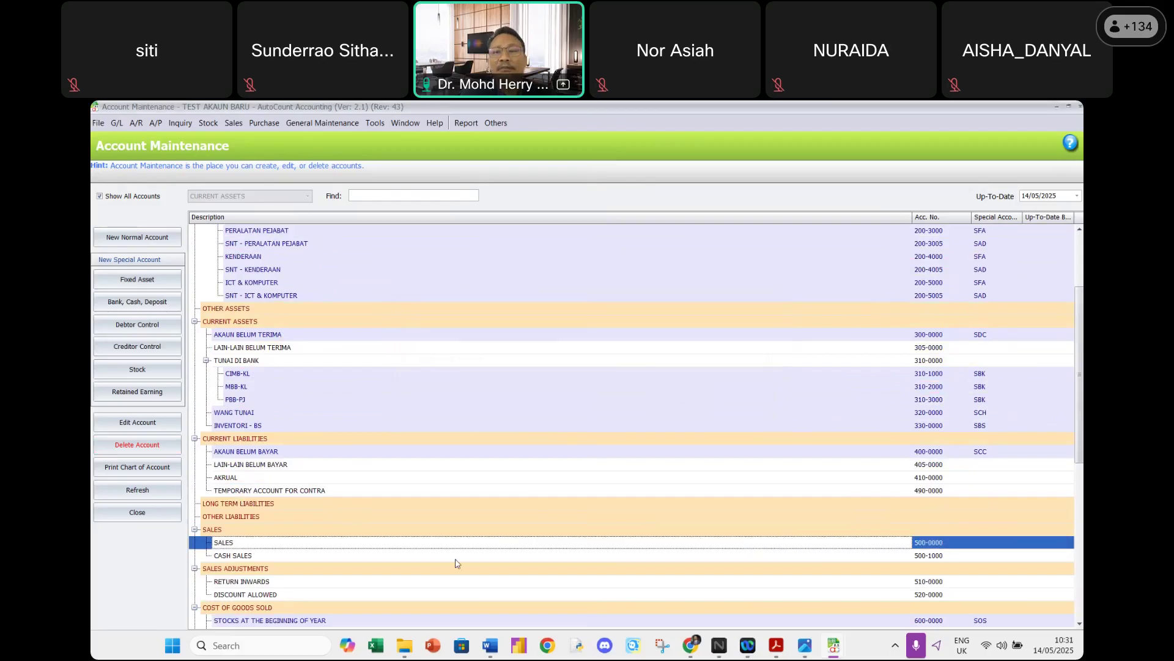
{"action": "double_click", "coordinate": [223, 543]}
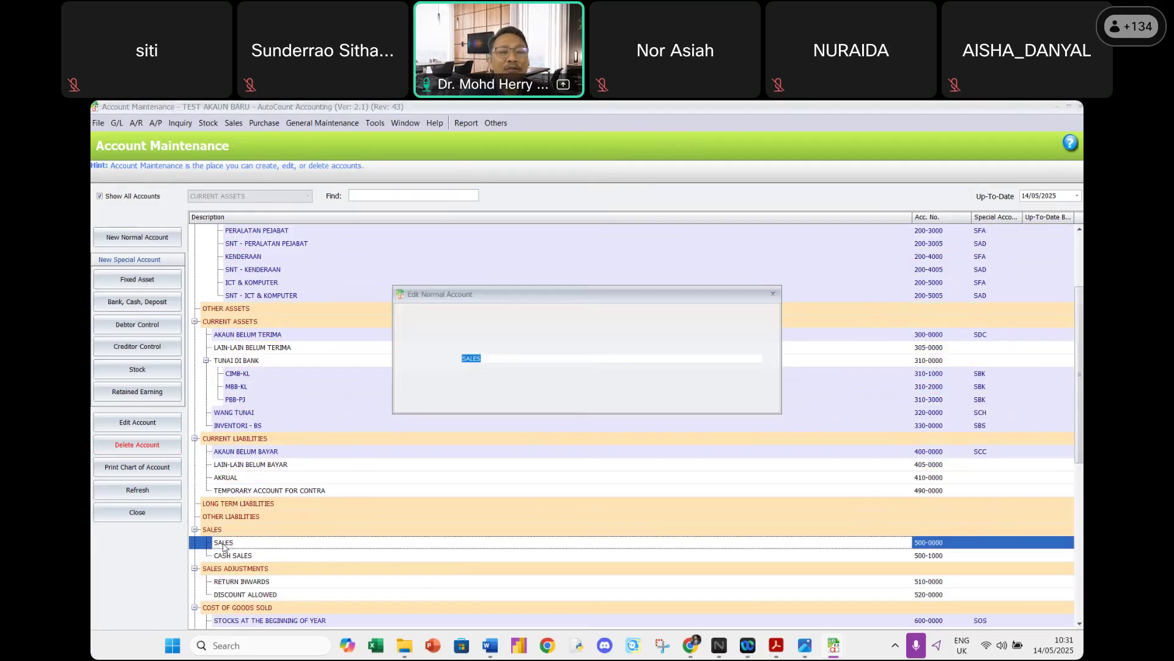
{"action": "type", "text": "JUALAN"}
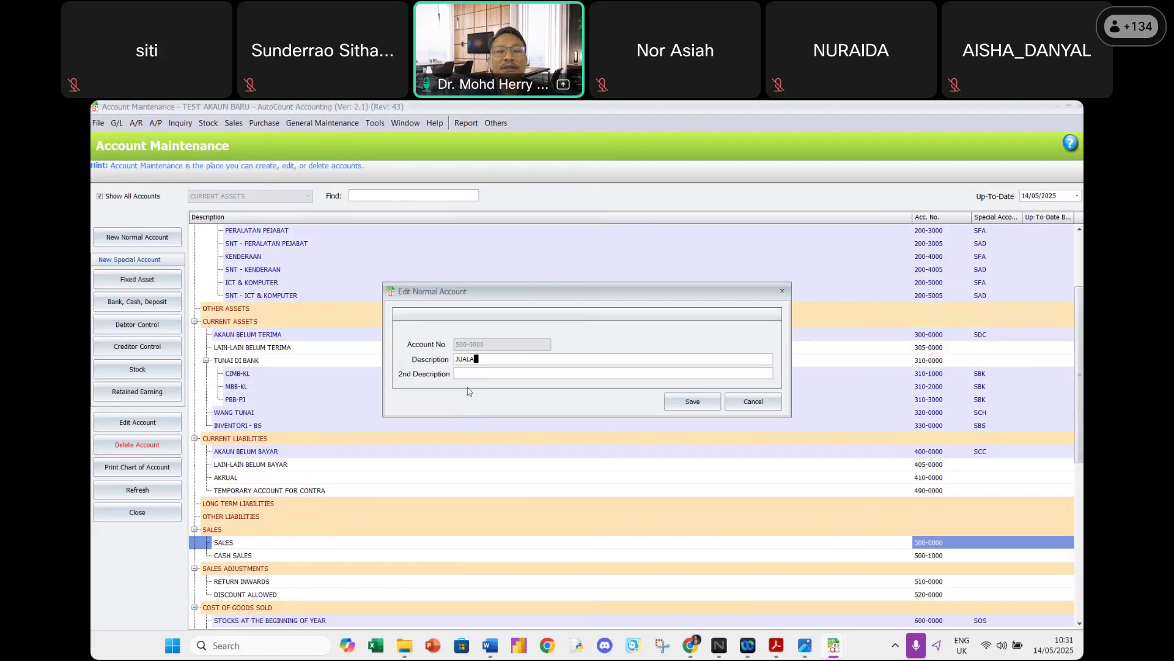
{"action": "left_click", "coordinate": [678, 405]}
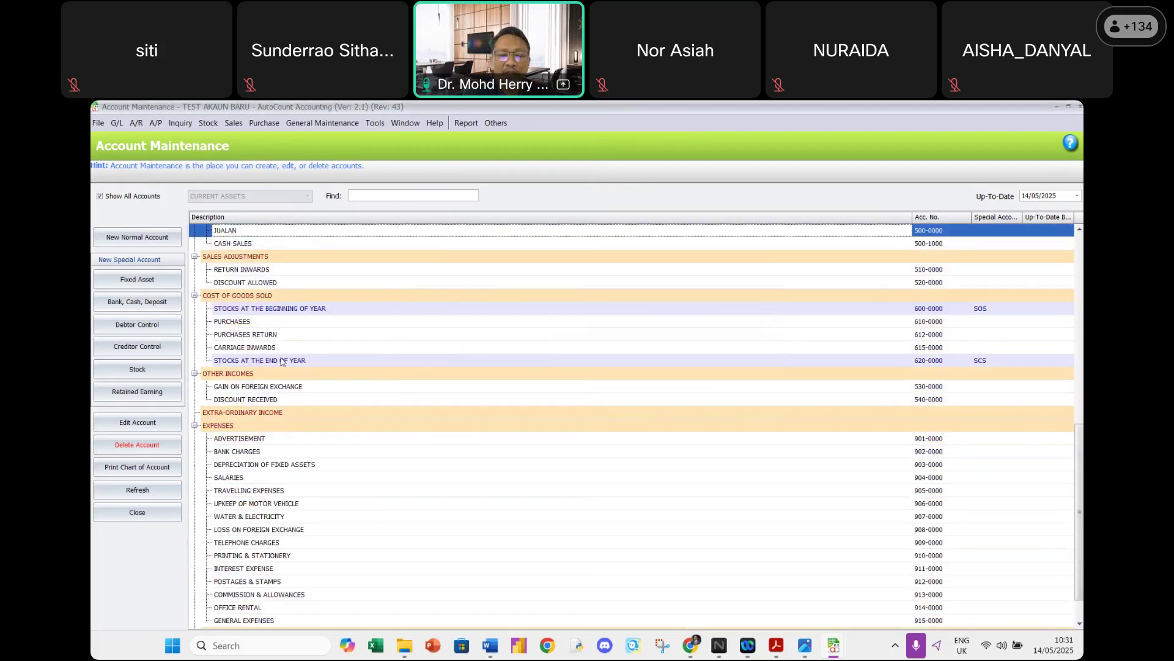
Change the description of the CASH SALES account under SALES to JUALAN TUNAI and save it.
{"action": "left_click", "coordinate": [234, 244]}
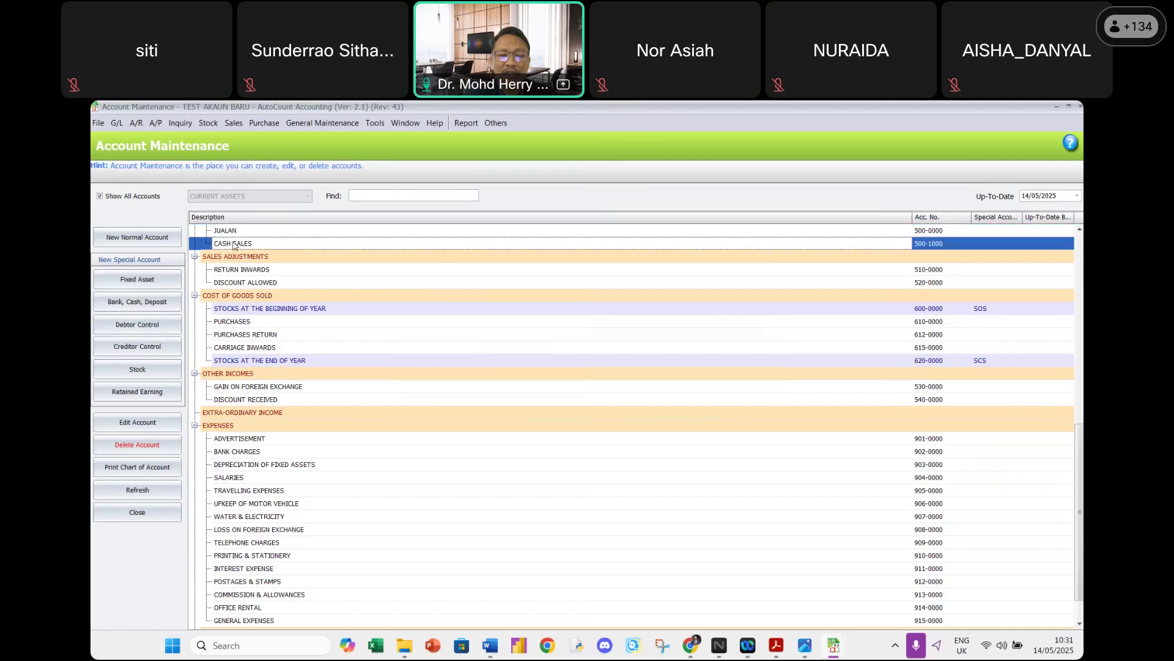
{"action": "scroll", "coordinate": [402, 281], "scroll_direction": "up", "scroll_amount": 1}
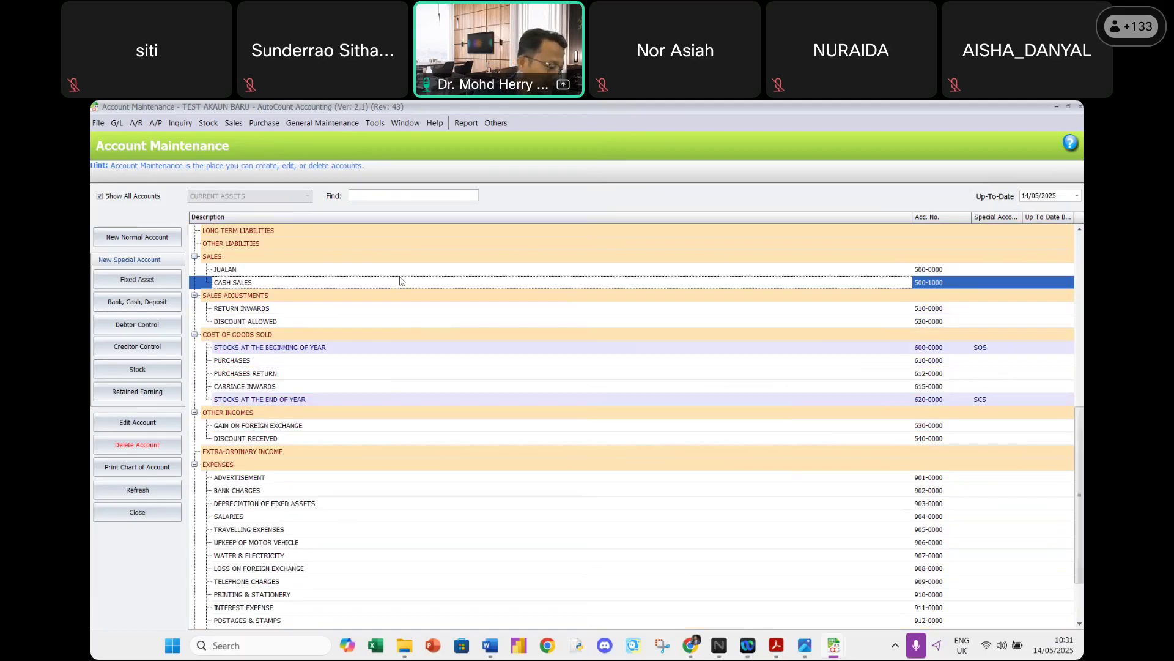
{"action": "double_click", "coordinate": [240, 282]}
{"action": "type", "text": "JUALAN TUNAI"}
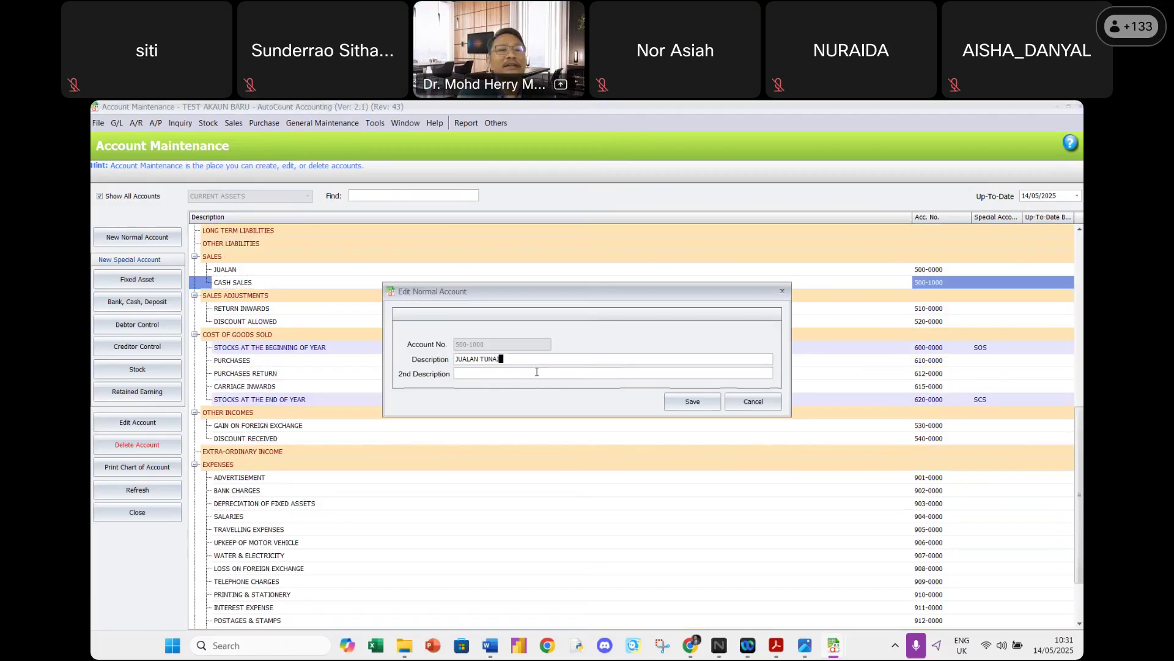
{"action": "left_click", "coordinate": [691, 401]}
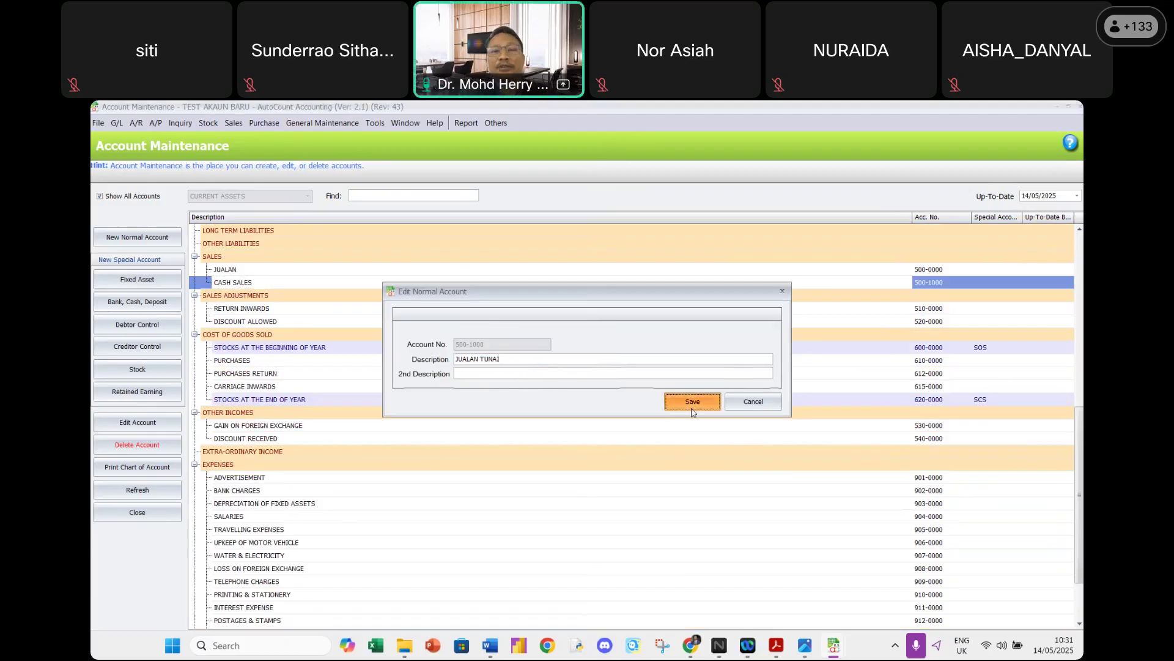
Change the description of the RETURN INWARDS account under SALES ADJUSTMENTS to PULANGAN JUALAN and save it.
{"action": "scroll", "coordinate": [440, 382], "scroll_direction": "up", "scroll_amount": 2}
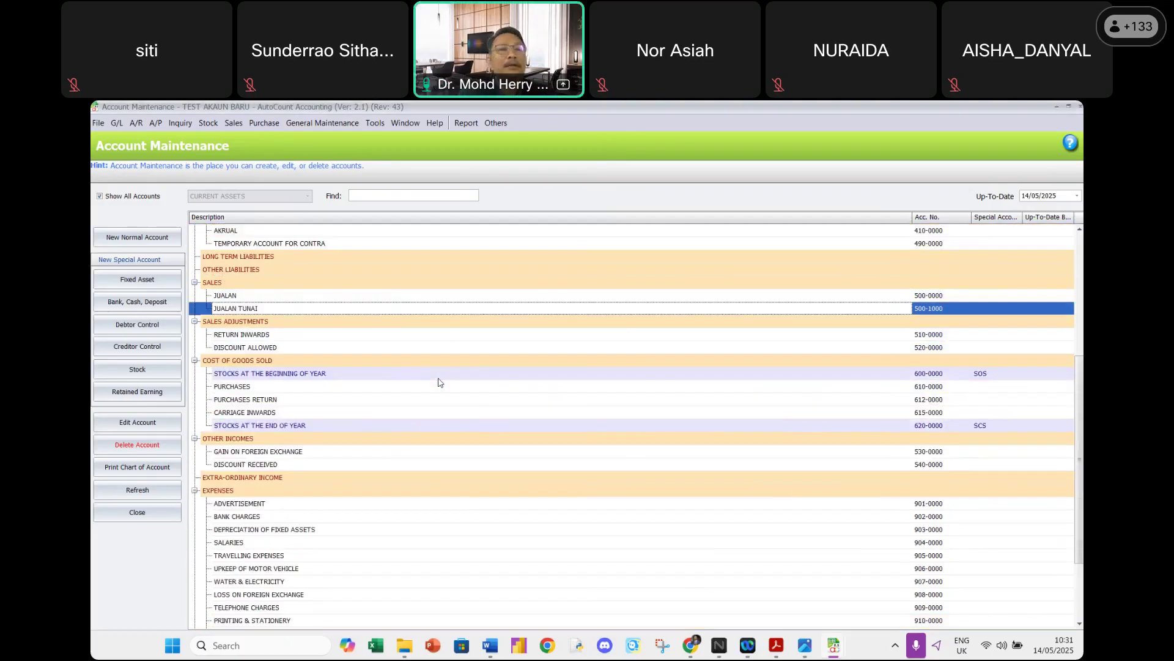
{"action": "double_click", "coordinate": [258, 335]}
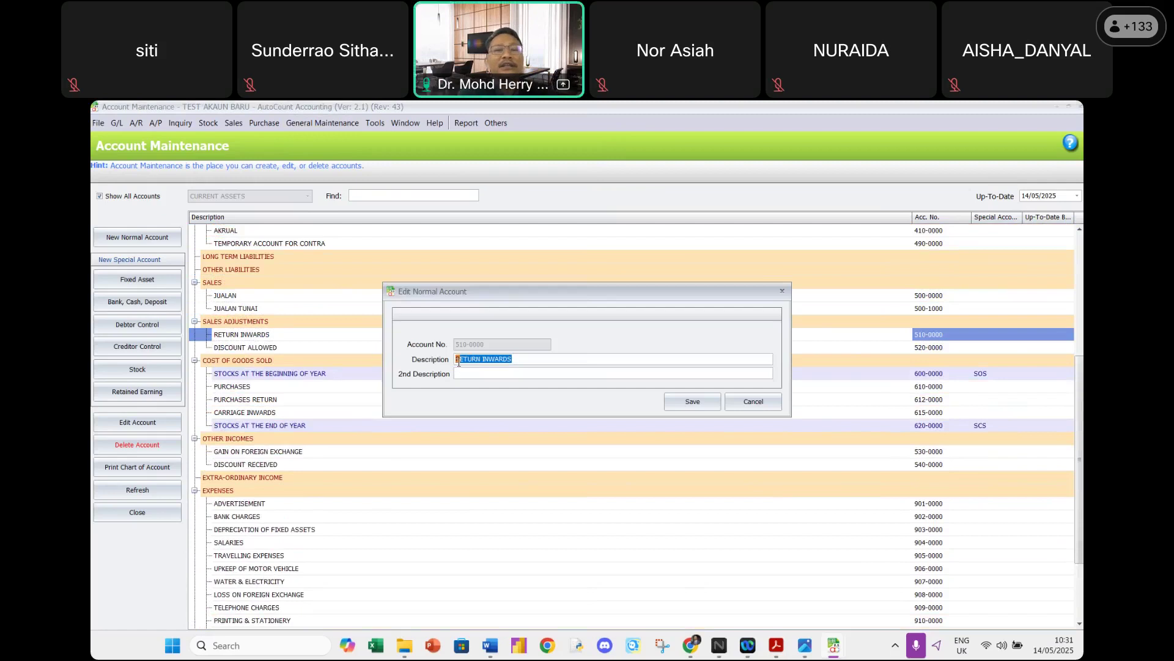
{"action": "type", "text": "PULA"}
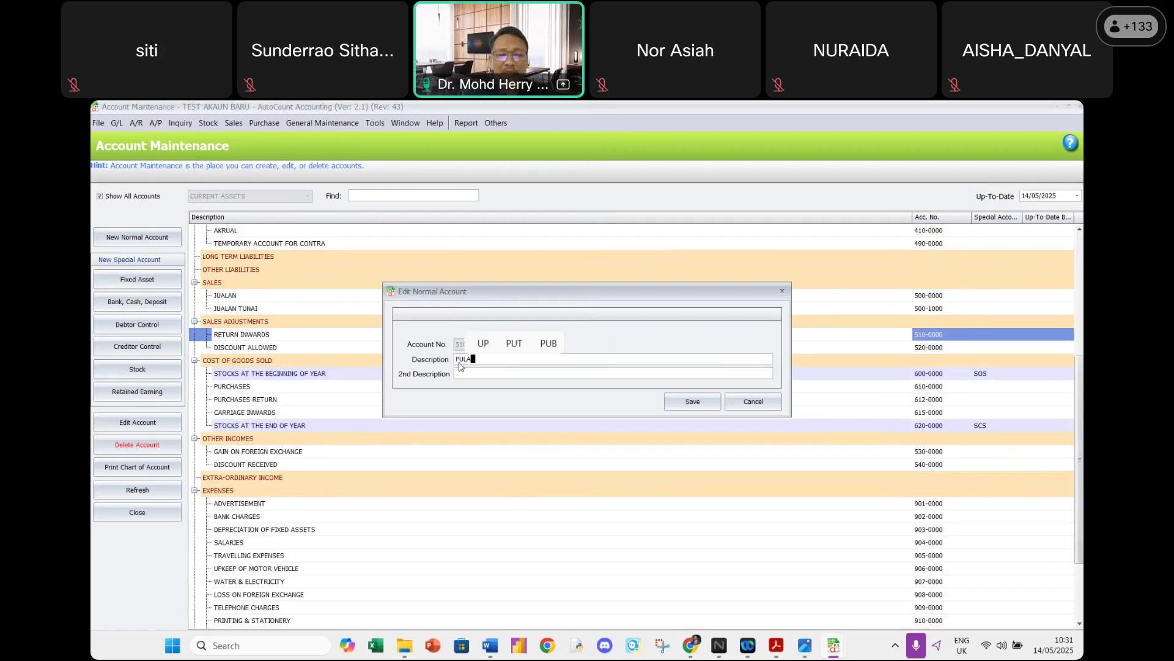
{"action": "type", "text": "NGAN JUALAN"}
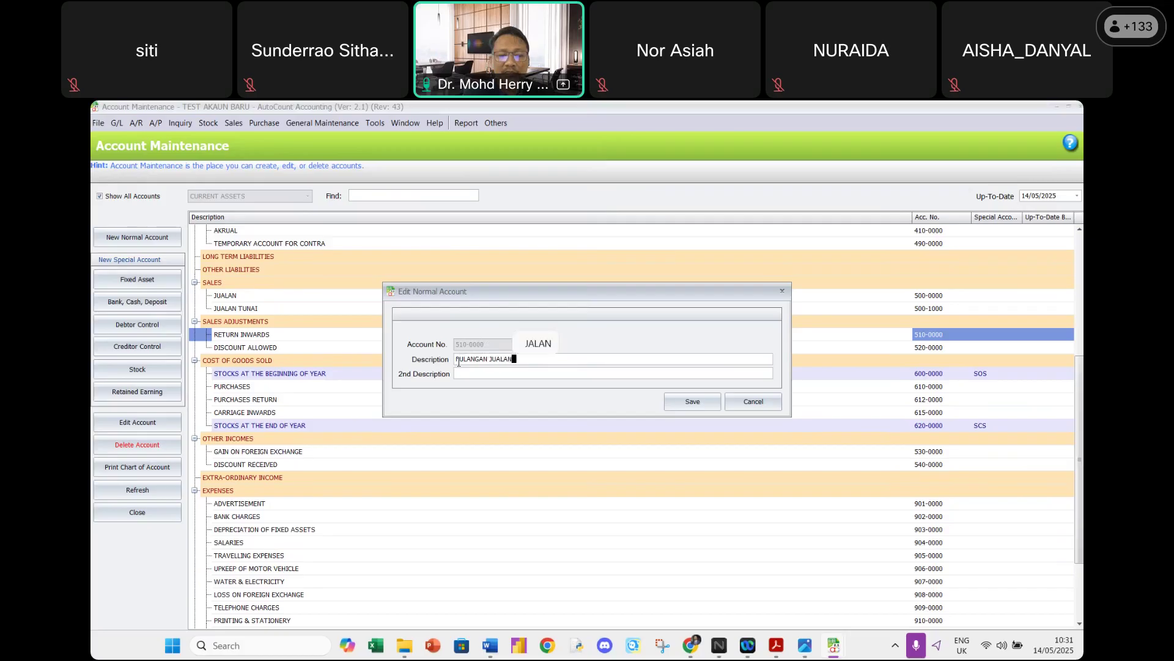
{"action": "left_click", "coordinate": [690, 404]}
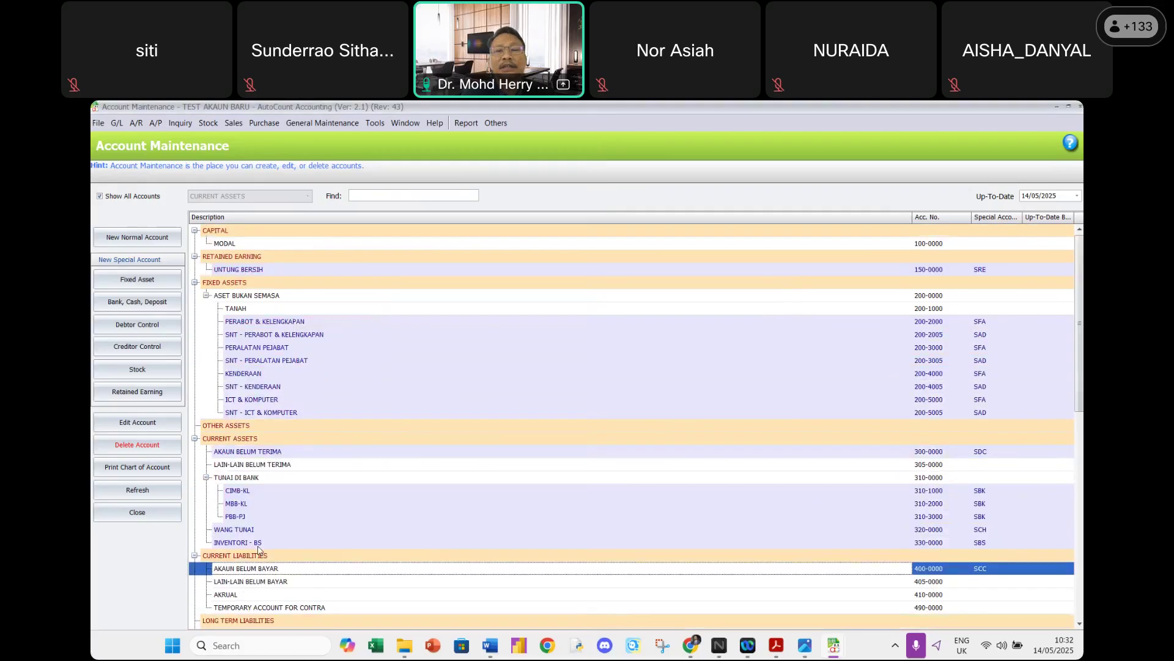
Change the description of the DISCOUNT ALLOWED account under SALES ADJUSTMENTS to DISKAUN DIBENARKAN and save it.
{"action": "scroll", "coordinate": [258, 549], "scroll_direction": "down", "scroll_amount": 4}
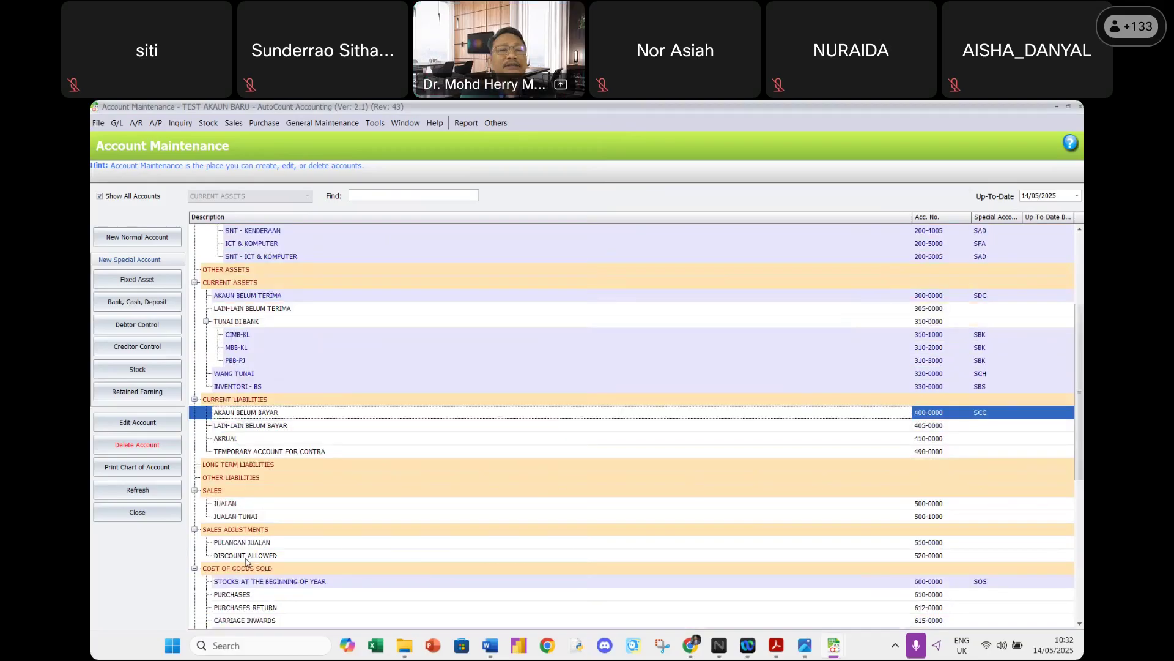
{"action": "double_click", "coordinate": [245, 555]}
{"action": "type", "text": "DISKAUN DIBEN"}
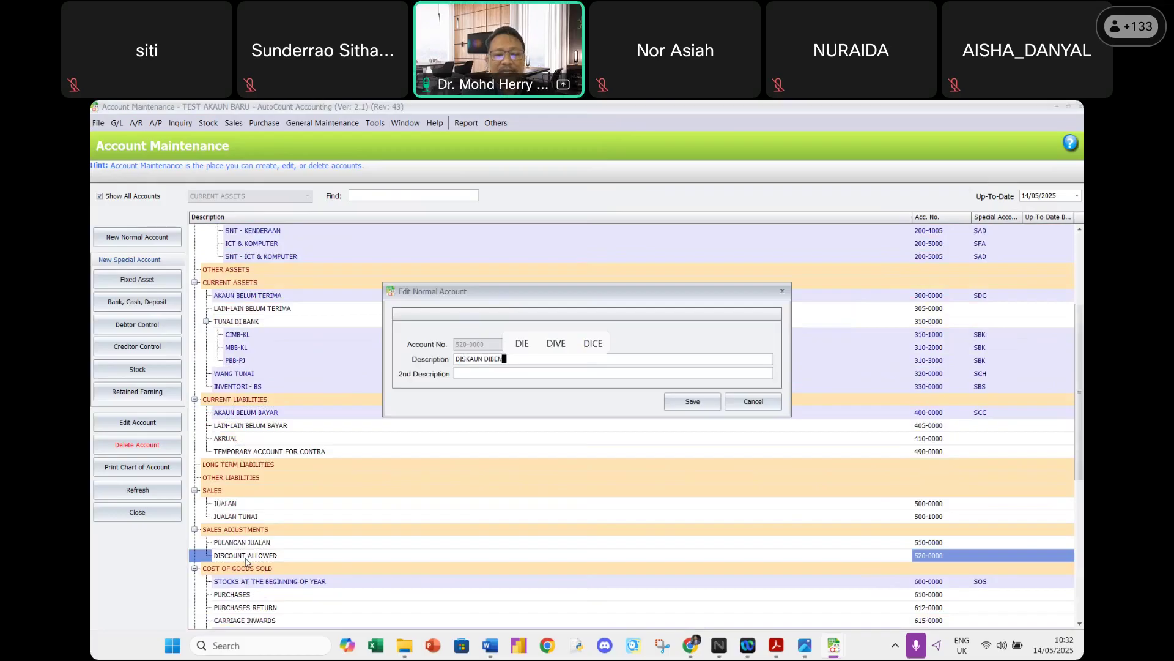
{"action": "type", "text": "ARKAN"}
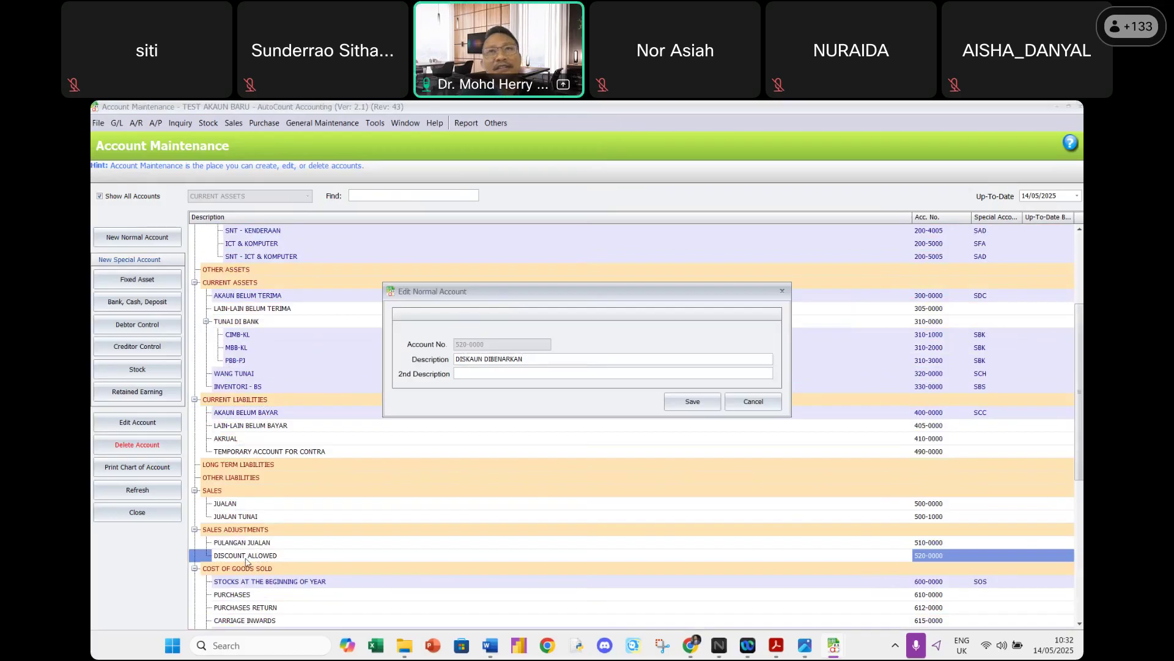
{"action": "left_click", "coordinate": [683, 404]}
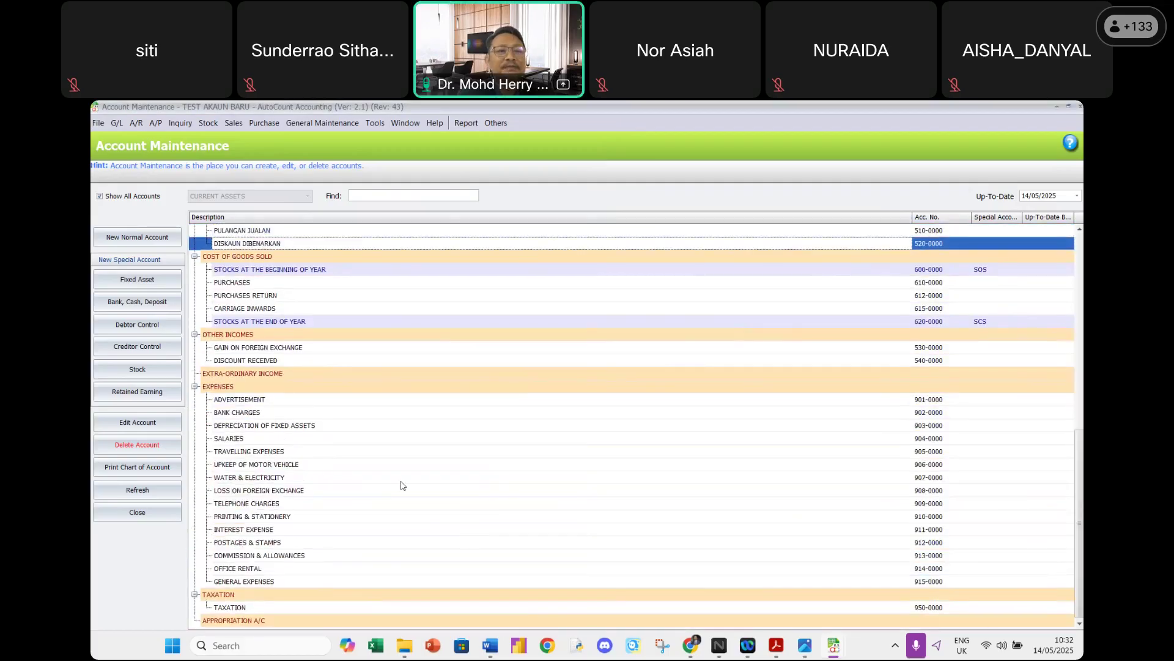
Change the description of the discount account 520-0000 under SALES ADJUSTMENTS to DISKAUN DIBERI and save it.
{"action": "scroll", "coordinate": [288, 338], "scroll_direction": "up", "scroll_amount": 1}
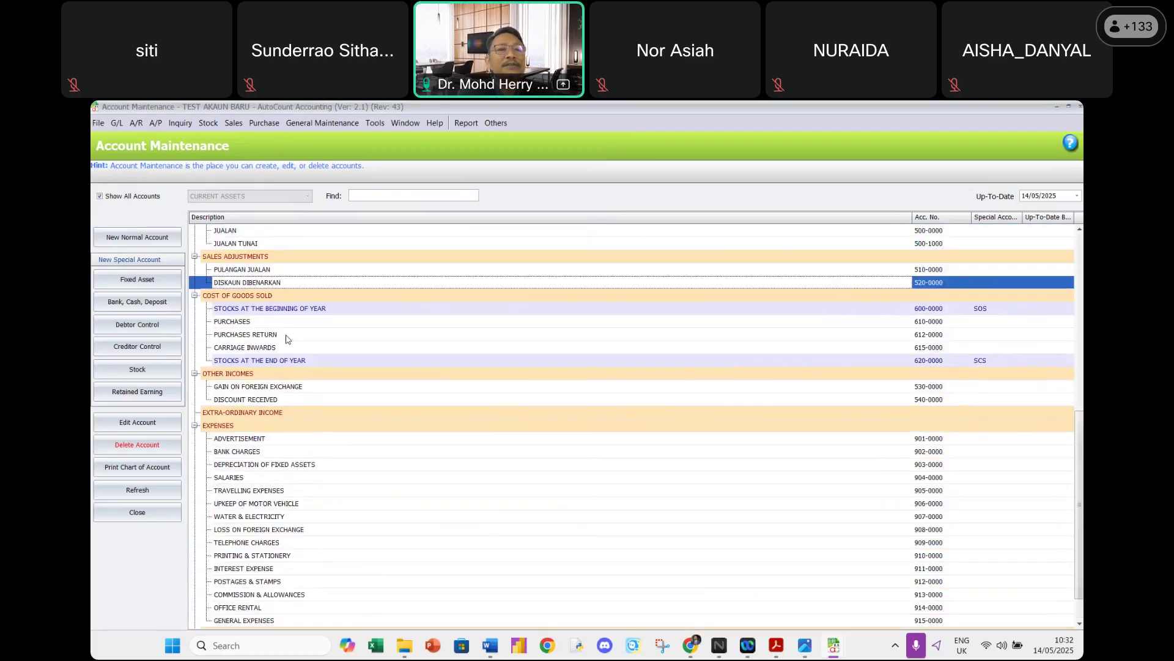
{"action": "double_click", "coordinate": [271, 283]}
{"action": "left_click", "coordinate": [539, 359]}
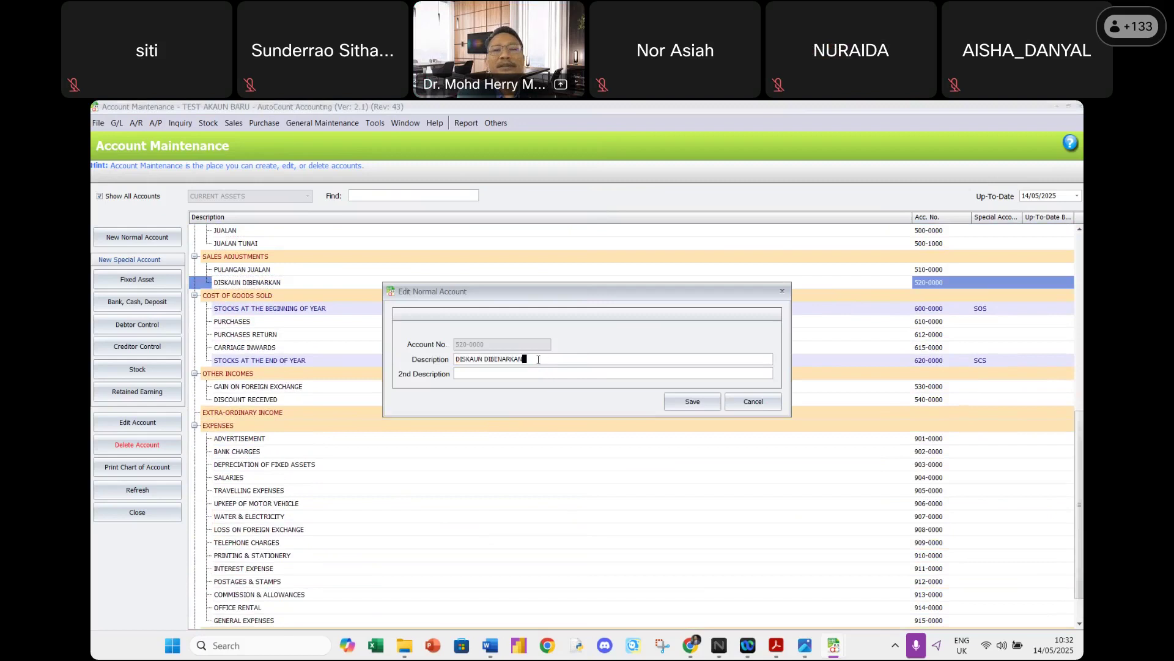
{"action": "key", "text": "BackSpace"}
{"action": "key", "text": "BackSpace"}
{"action": "key", "text": "BackSpace"}
{"action": "key", "text": "BackSpace"}
{"action": "key", "text": "BackSpace"}
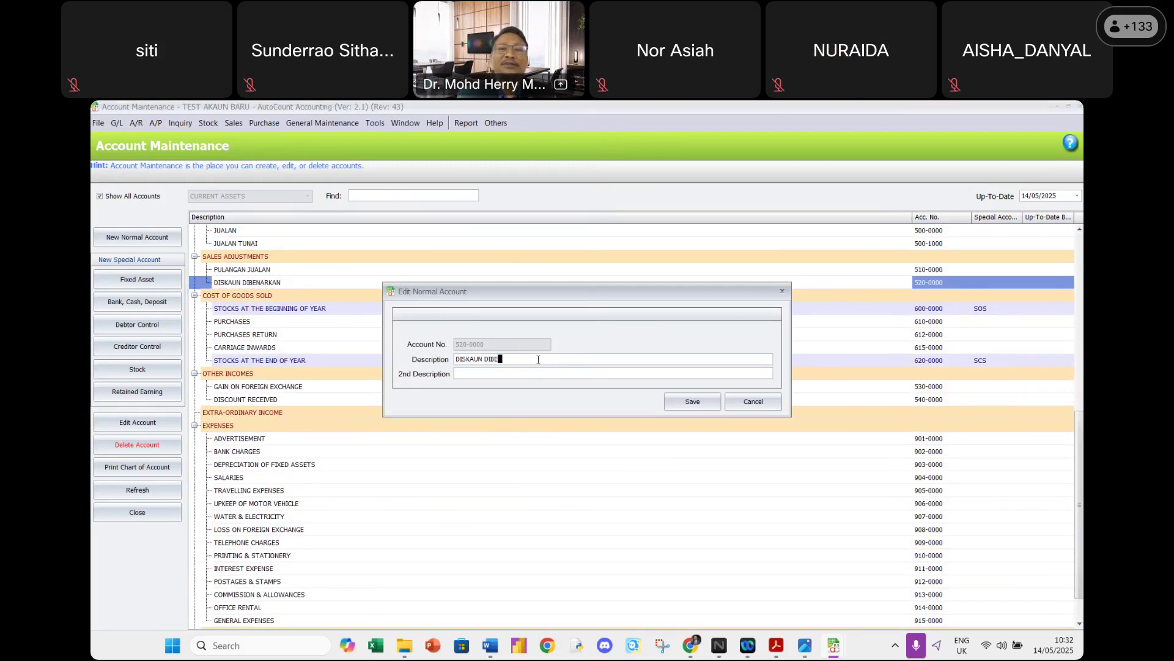
{"action": "type", "text": "RI"}
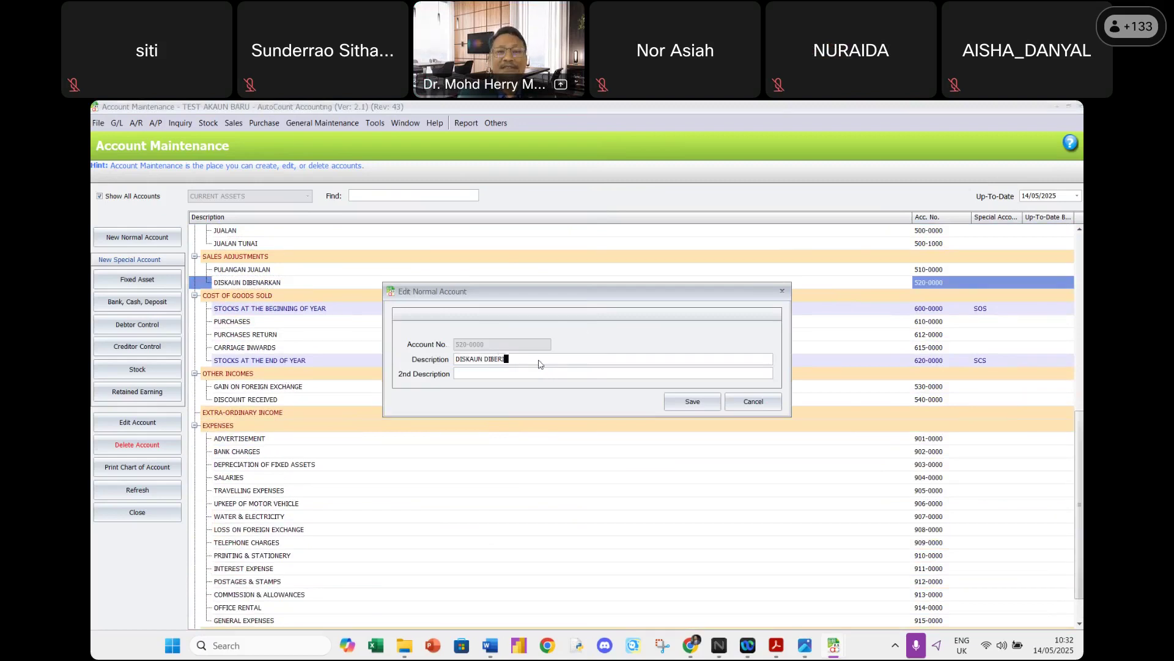
{"action": "left_click", "coordinate": [691, 406]}
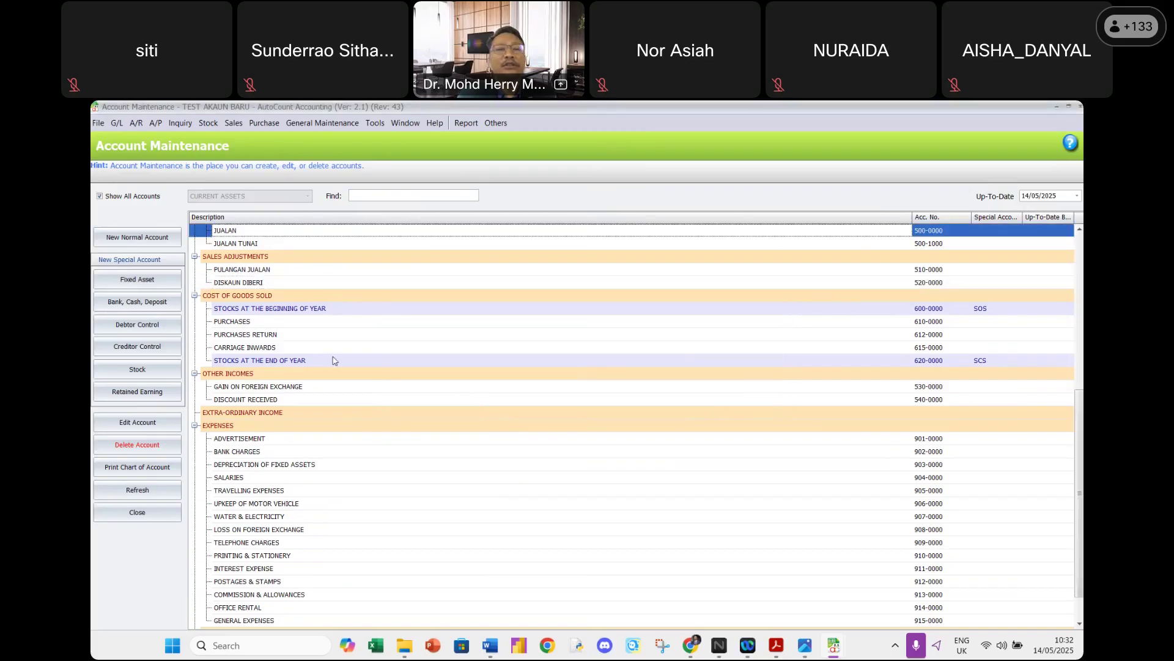
Change the description of the STOCKS AT THE BEGINNING OF YEAR account to INVENTORI AWAL and save it.
{"action": "double_click", "coordinate": [275, 312]}
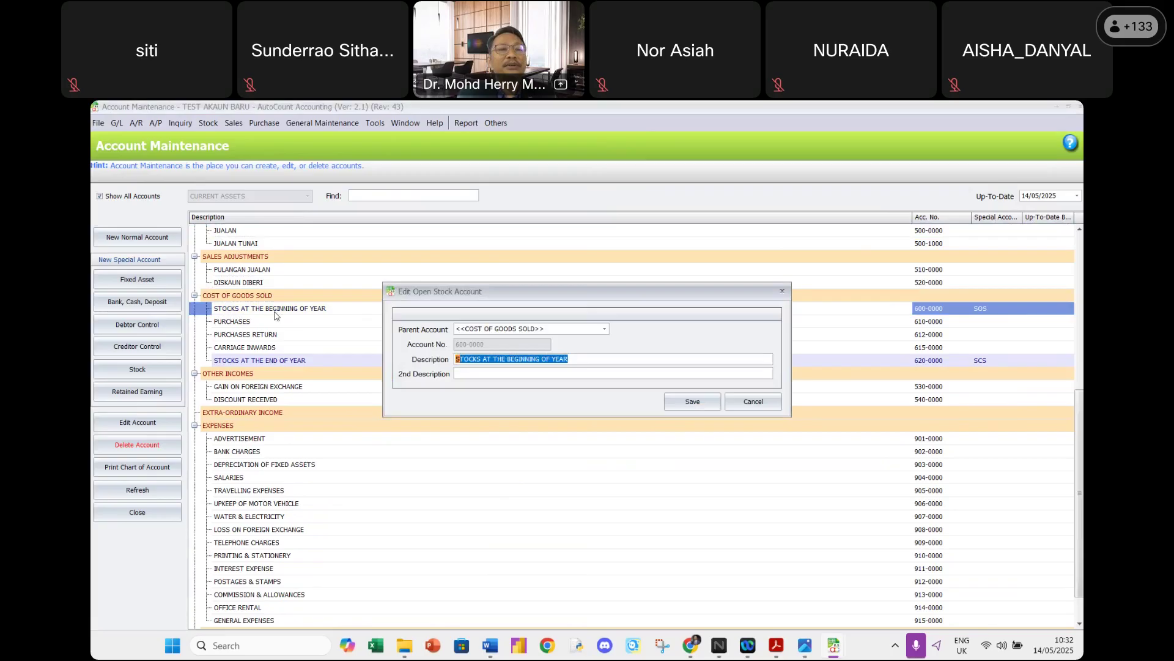
{"action": "type", "text": "INVENTORI AWAL"}
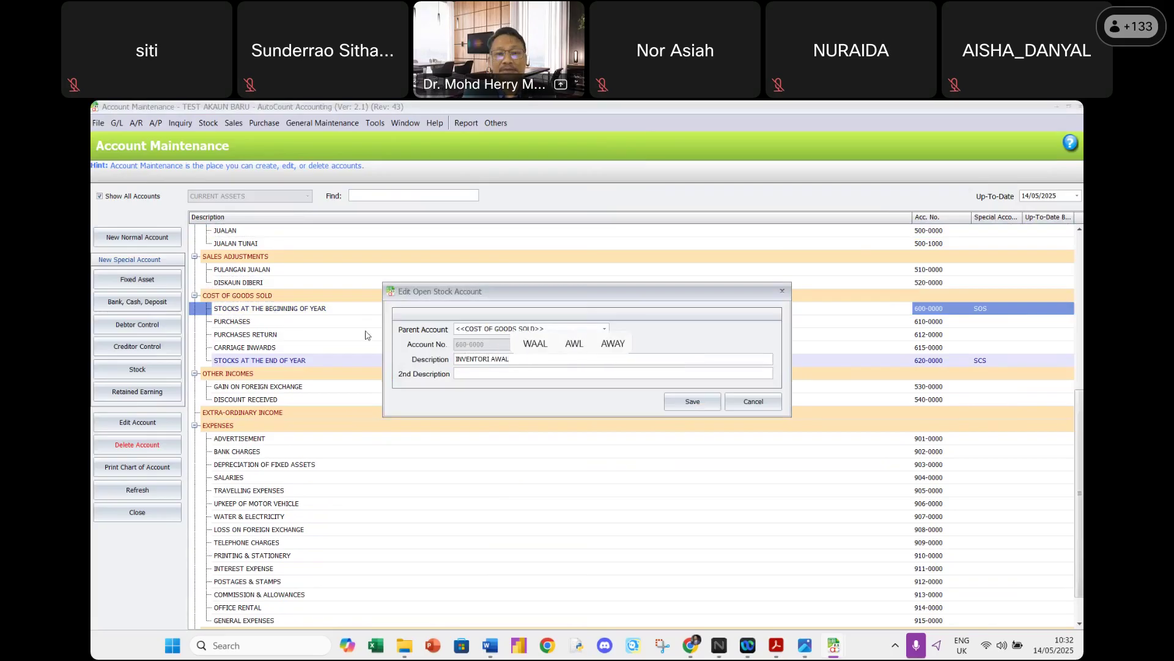
{"action": "left_click", "coordinate": [709, 404]}
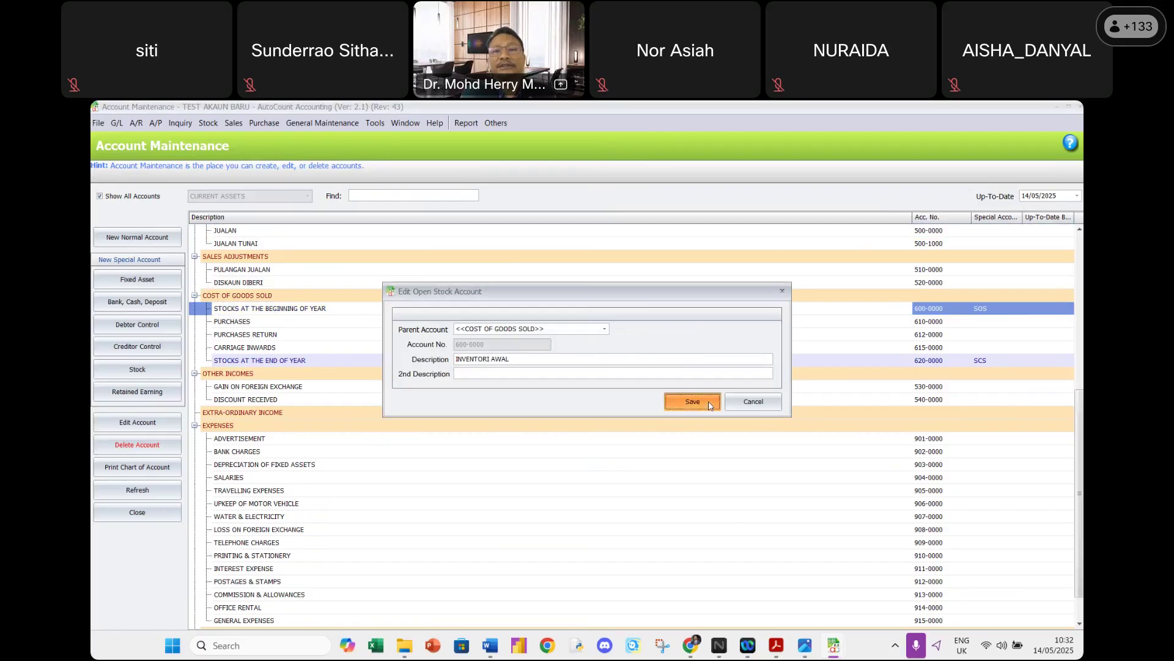
Change the description of the PURCHASES account under COST OF GOODS SOLD to BELIAN and save it.
{"action": "scroll", "coordinate": [261, 504], "scroll_direction": "down", "scroll_amount": 3}
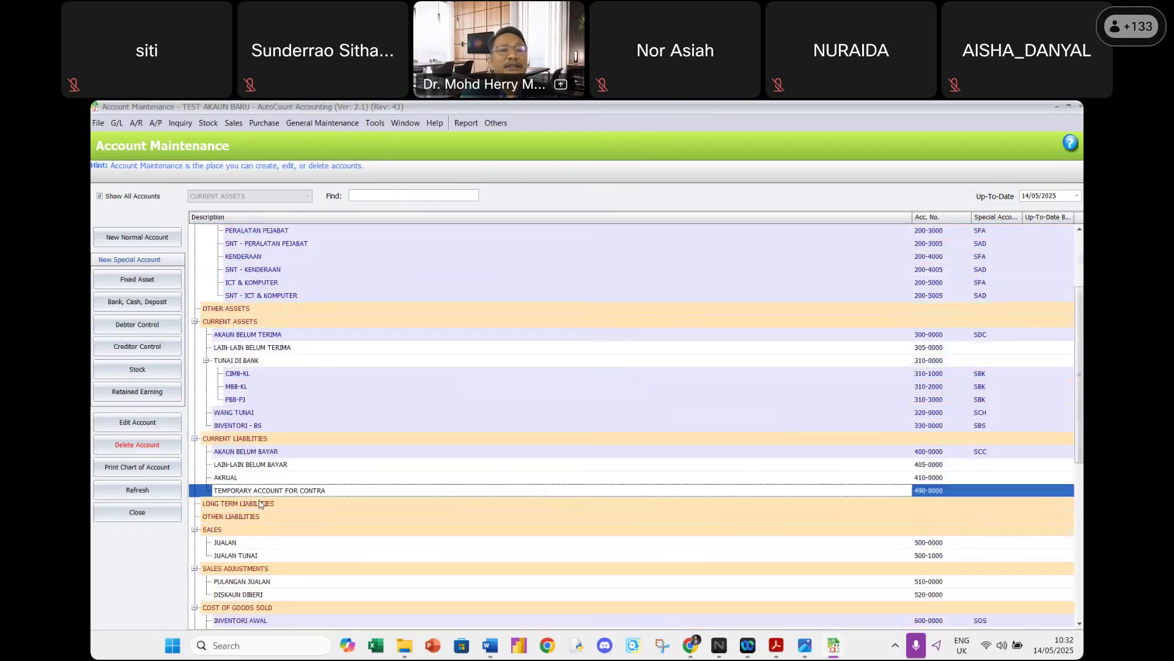
{"action": "scroll", "coordinate": [227, 563], "scroll_direction": "down", "scroll_amount": 3}
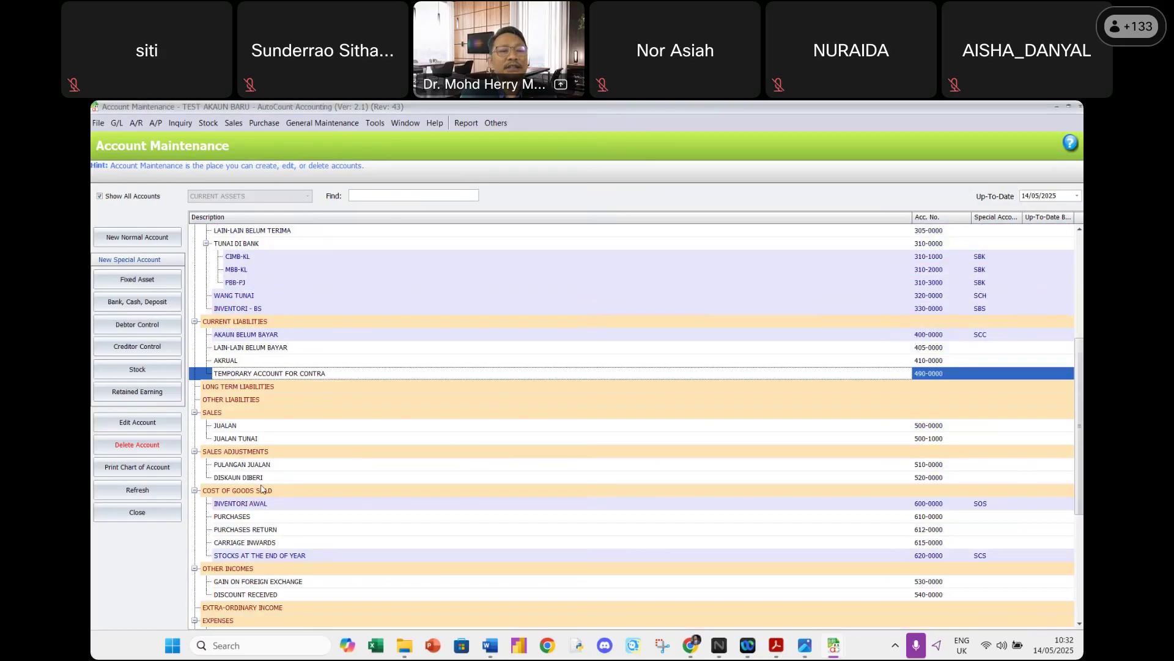
{"action": "double_click", "coordinate": [244, 518]}
{"action": "type", "text": "BELIAN"}
{"action": "key", "text": "Tab"}
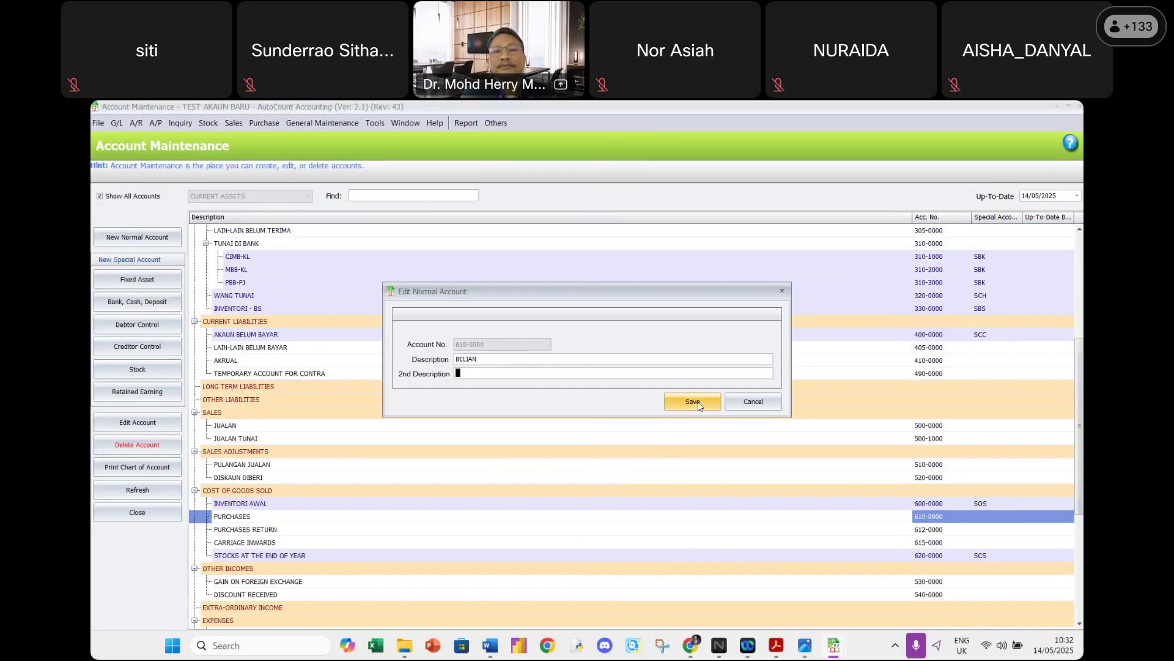
{"action": "left_click", "coordinate": [692, 402]}
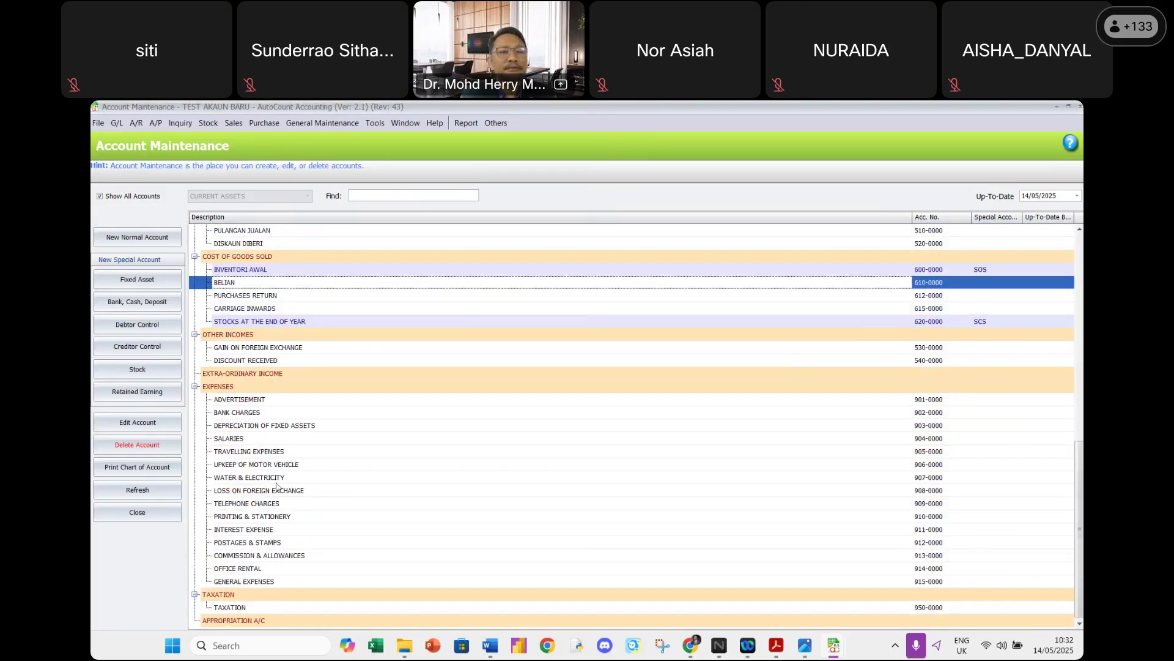
Change the description of the PURCHASES RETURN account under COST OF GOODS SOLD to PULANGAN BELIAN and save it.
{"action": "left_click", "coordinate": [249, 299]}
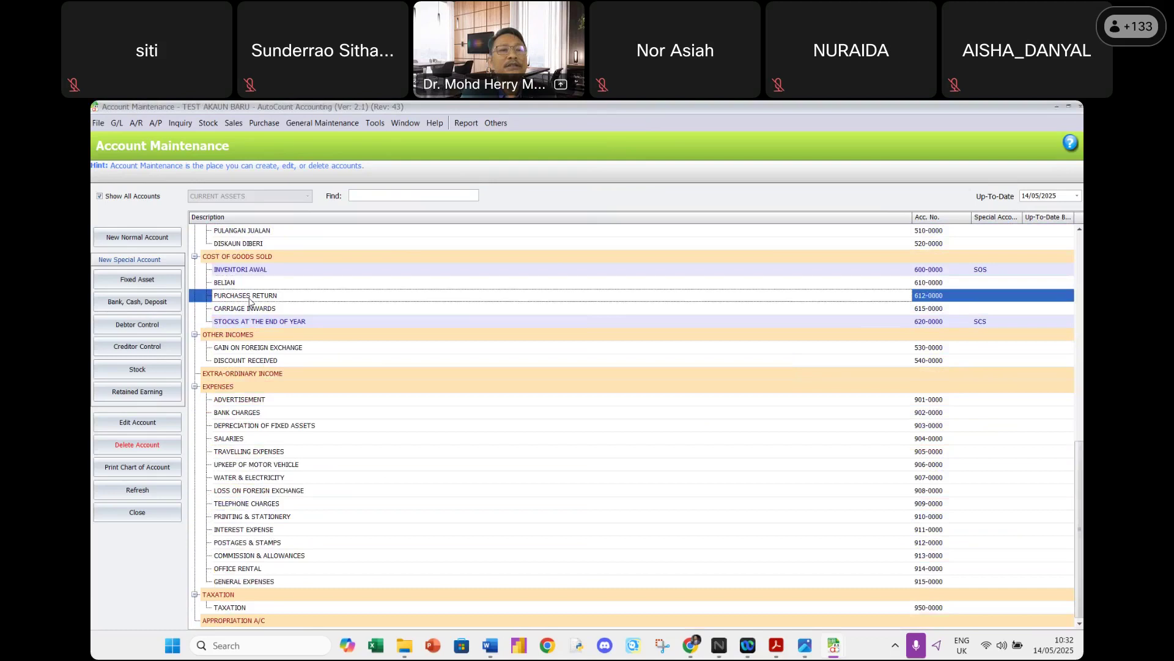
{"action": "double_click", "coordinate": [250, 298]}
{"action": "type", "text": "PULANGAN BELIAN"}
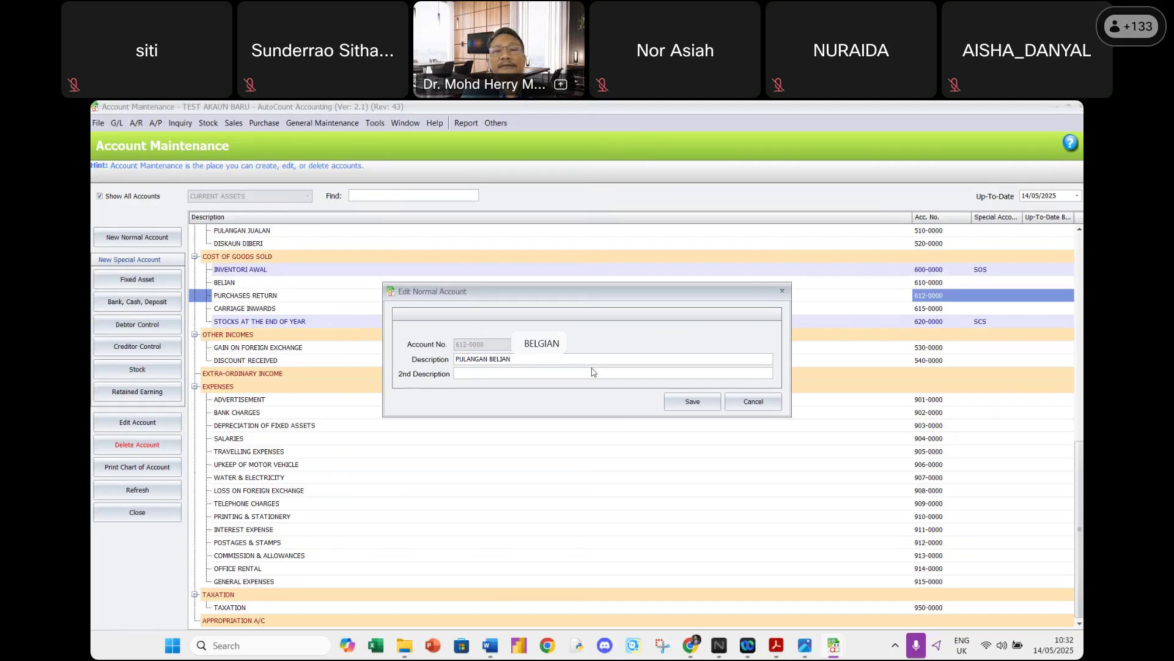
{"action": "left_click", "coordinate": [693, 401]}
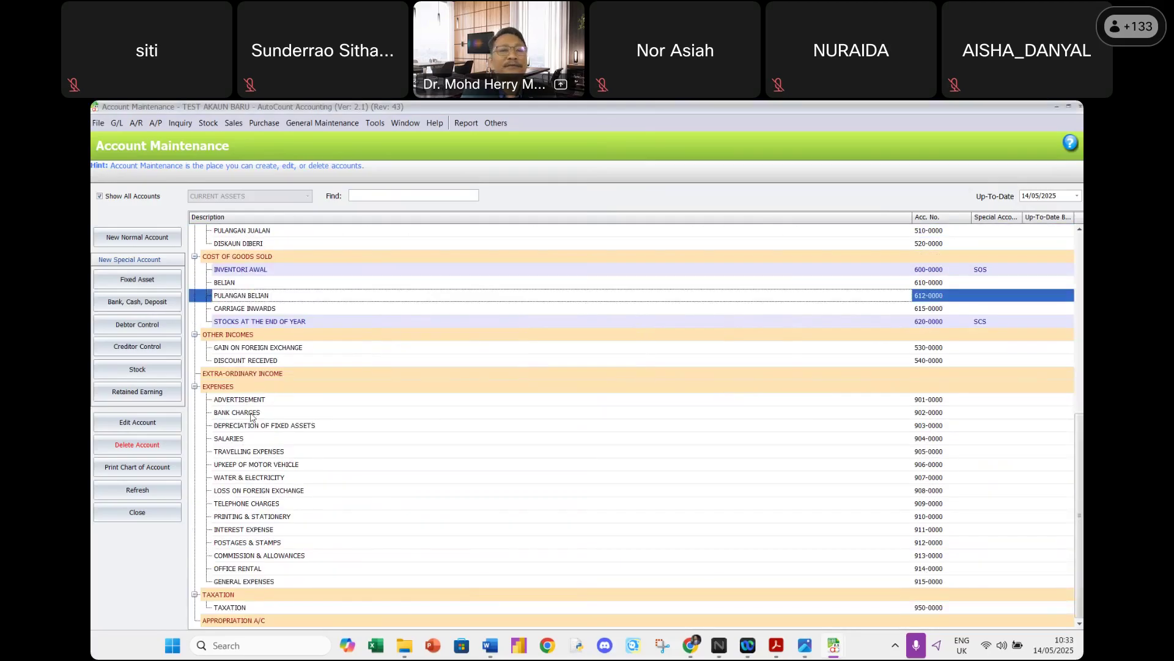
Change the description of the CARRIAGE INWARDS account under COST OF GOODS SOLD to ANGKUTAN MASUK and save it.
{"action": "left_click", "coordinate": [241, 309]}
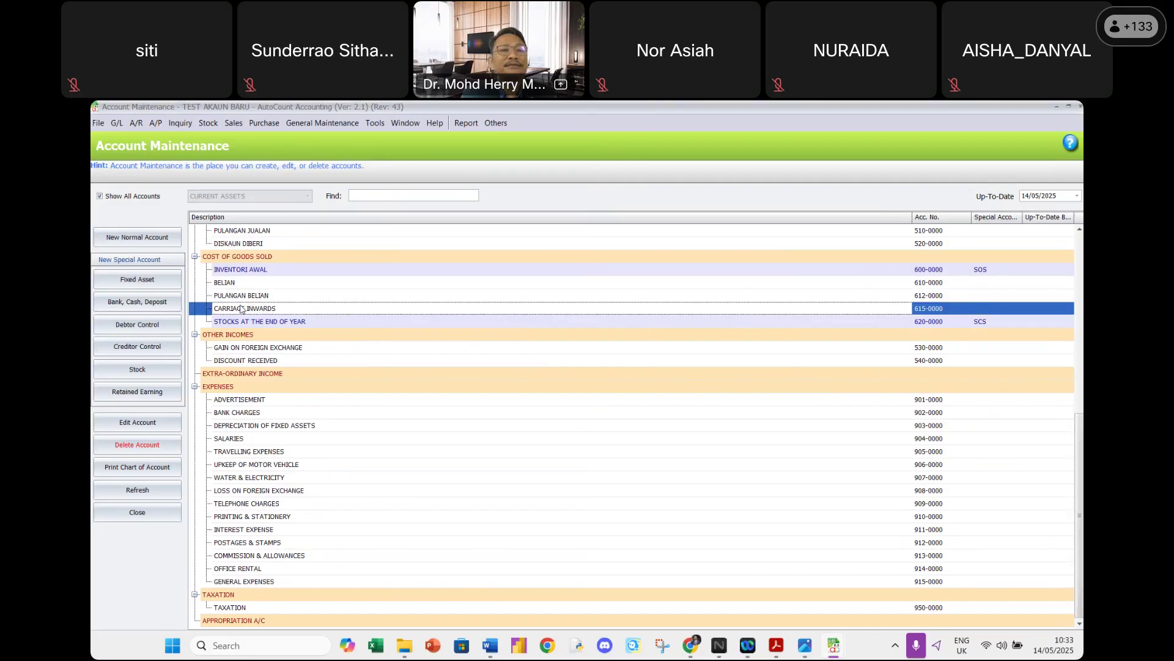
{"action": "double_click", "coordinate": [242, 309]}
{"action": "type", "text": "AN"}
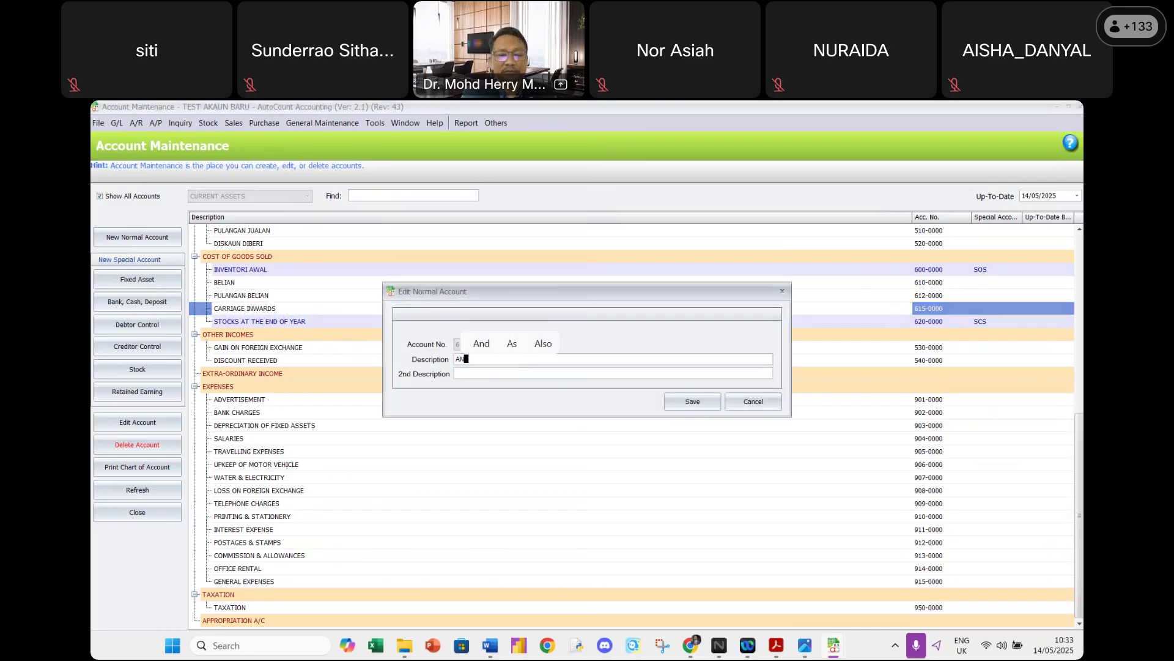
{"action": "type", "text": "GKUTAN MASUK"}
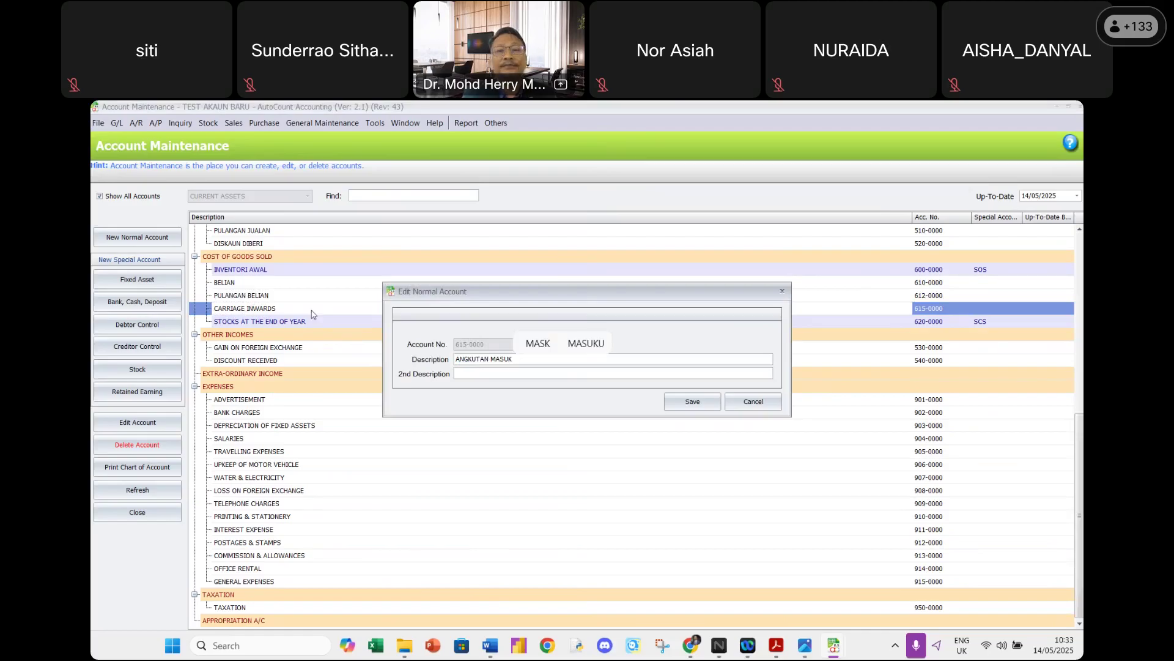
{"action": "left_click", "coordinate": [693, 402]}
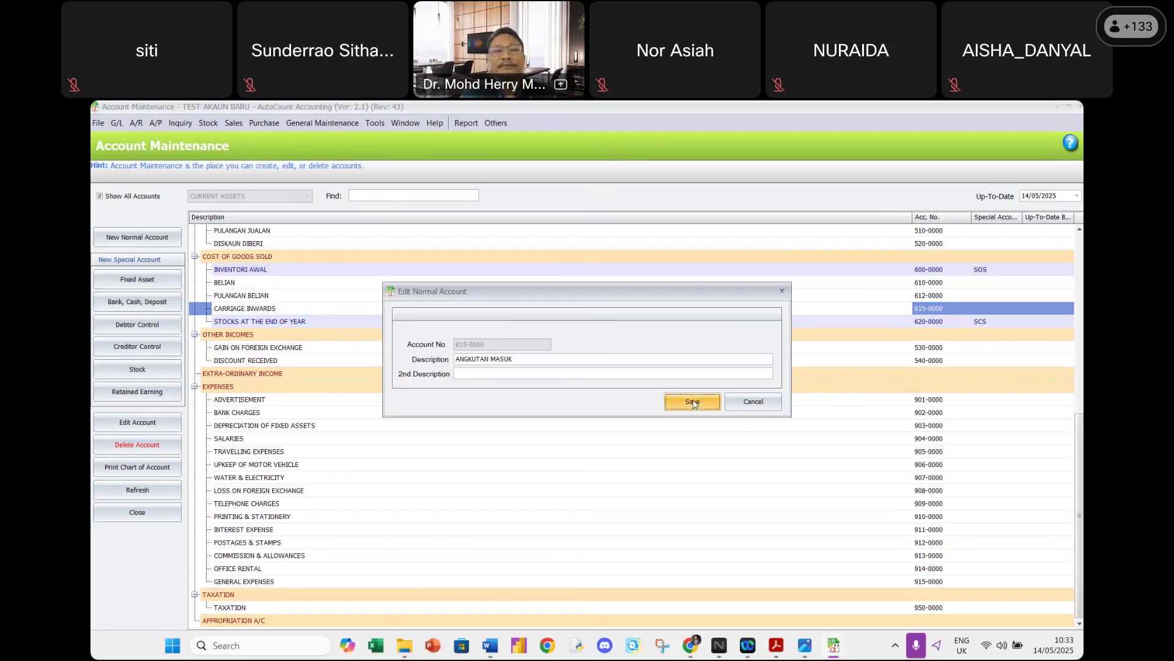
Change the description of the STOCKS AT THE END OF YEAR account to INVENTORI AKHIR and save it.
{"action": "double_click", "coordinate": [258, 361]}
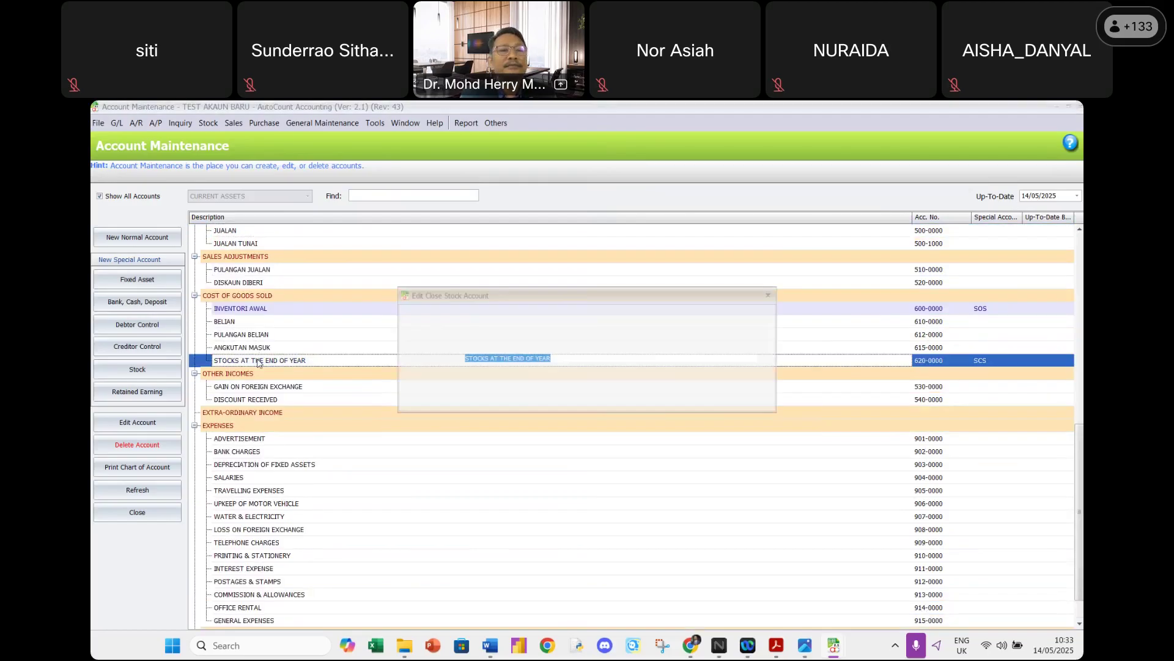
{"action": "type", "text": "OIN"}
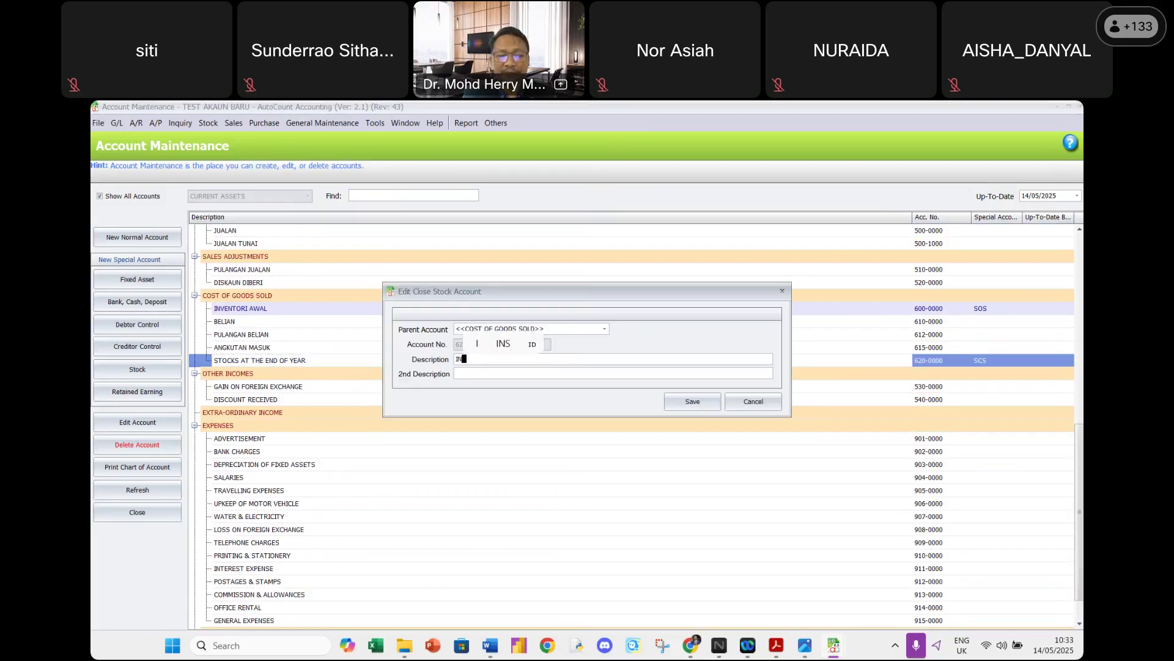
{"action": "type", "text": "VENT"}
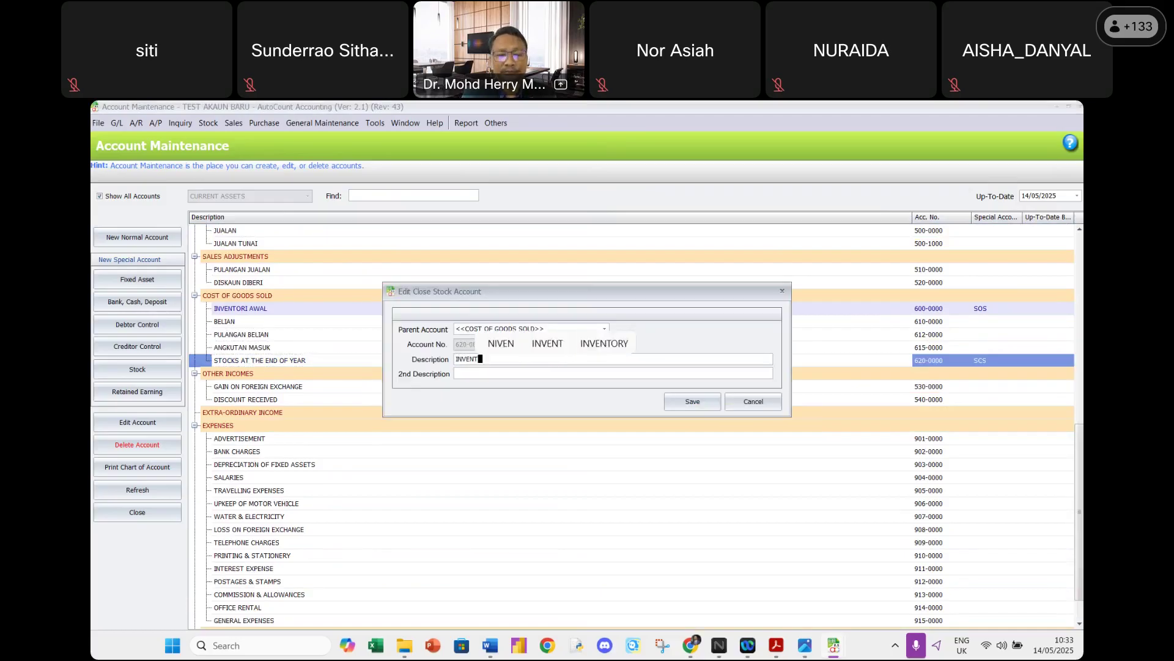
{"action": "type", "text": "ORI AKHIR"}
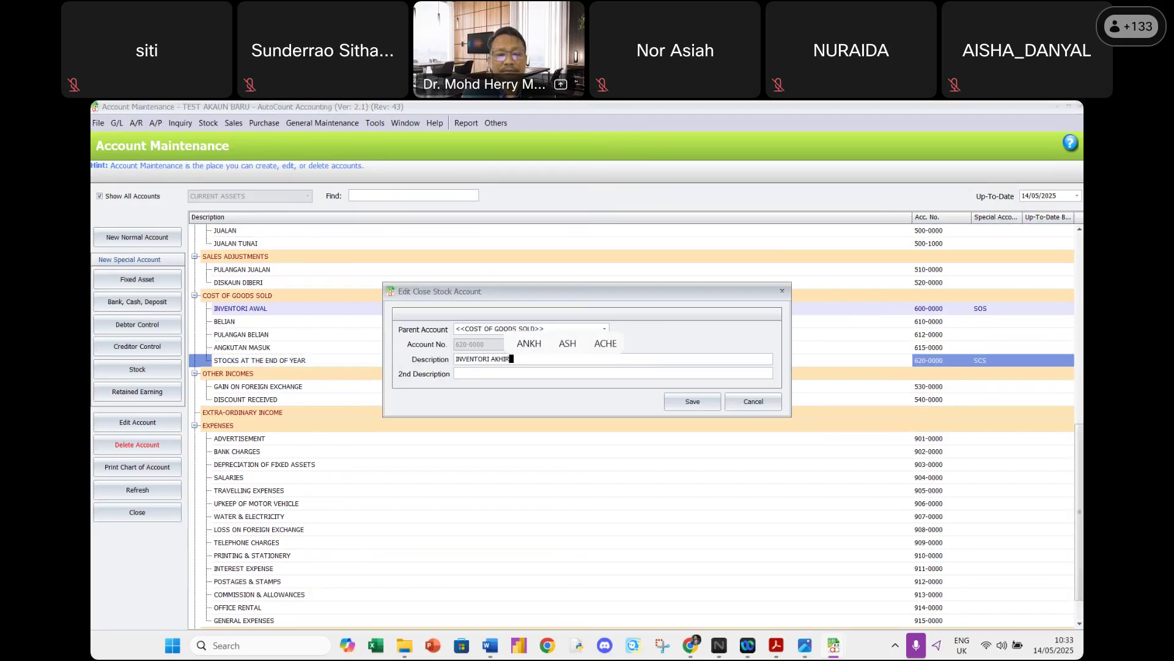
{"action": "left_click", "coordinate": [700, 402]}
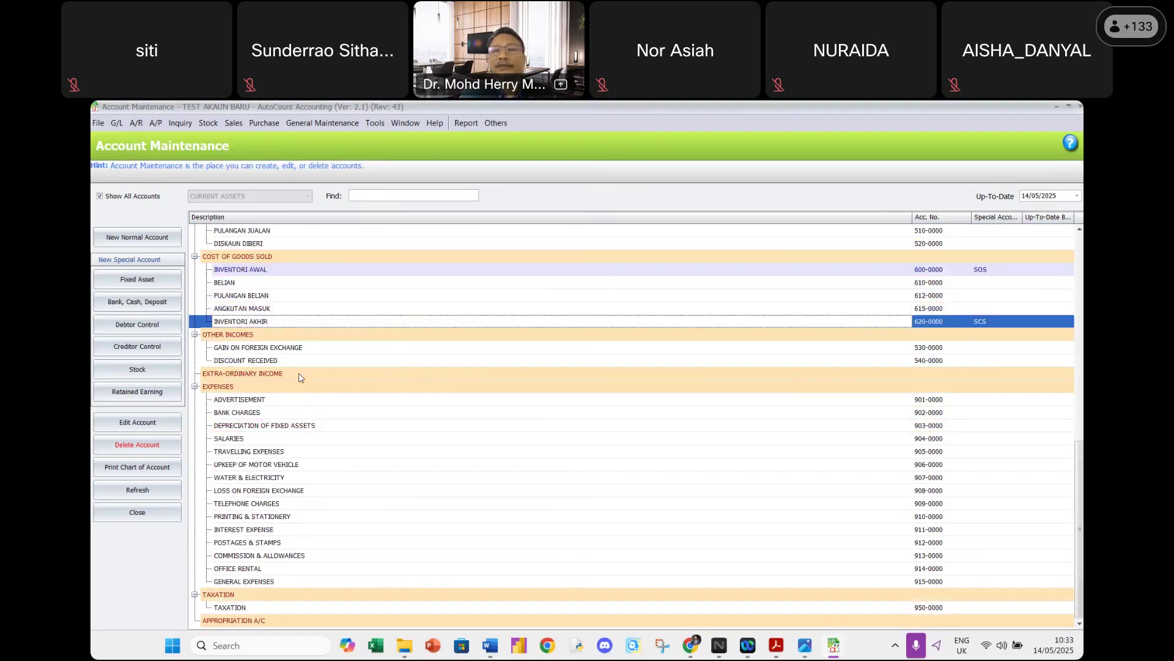
Delete the GAIN ON FOREIGN EXCHANGE and DISCOUNT RECEIVED accounts under OTHER INCOMES.
{"action": "right_click", "coordinate": [253, 347]}
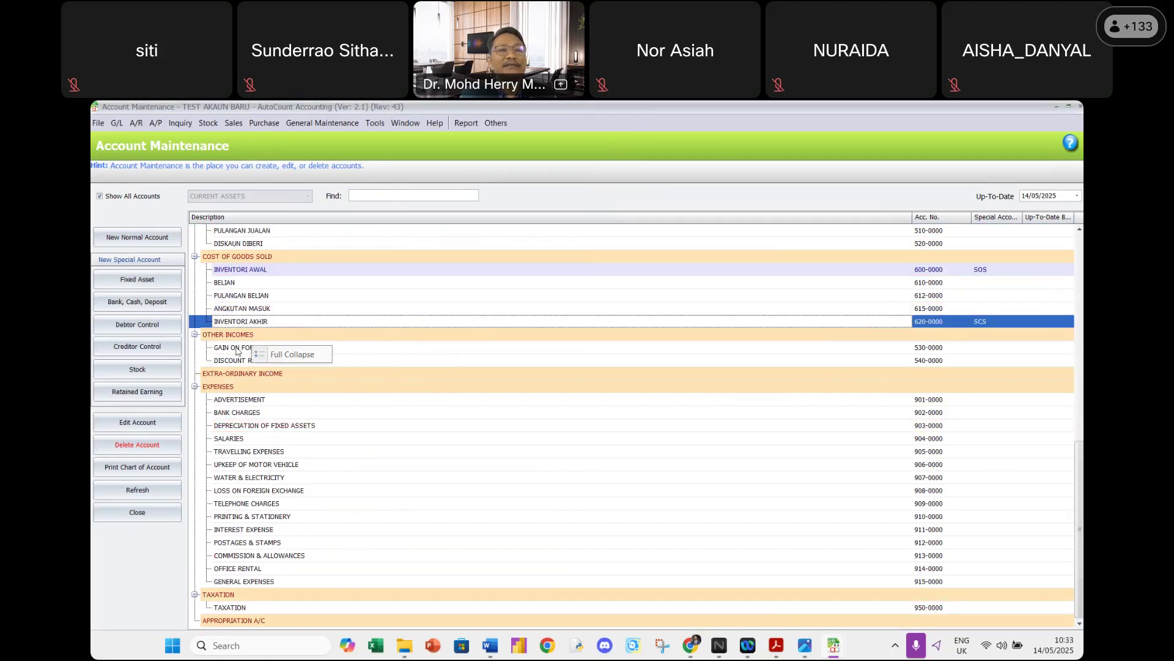
{"action": "left_click", "coordinate": [248, 348]}
{"action": "left_click", "coordinate": [139, 447]}
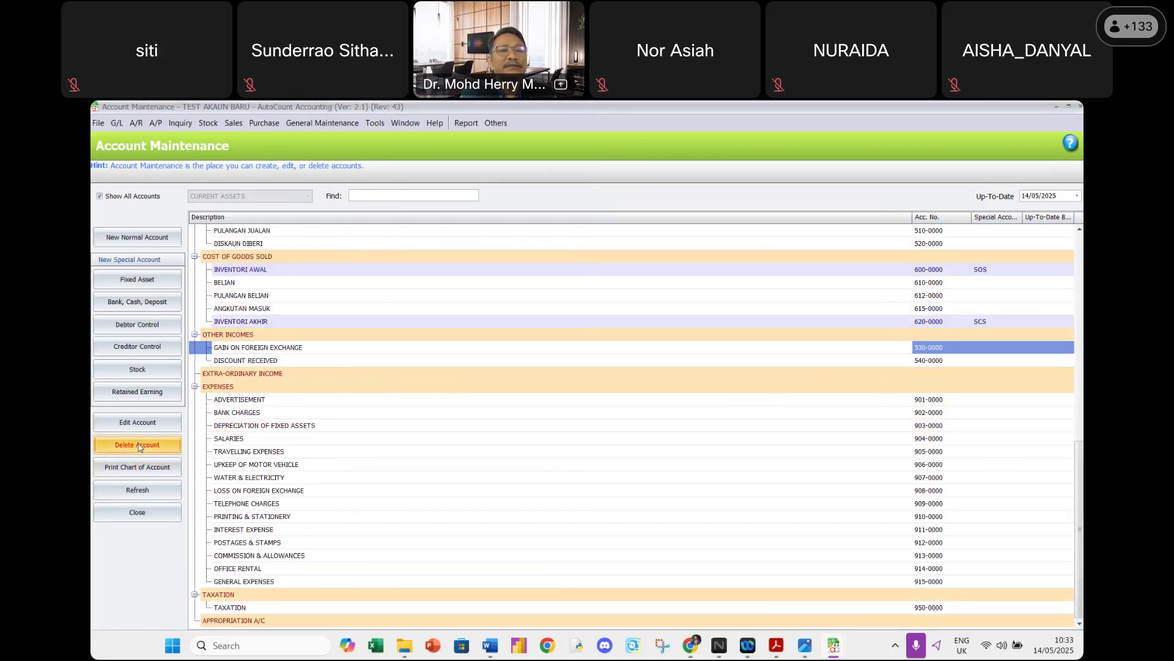
{"action": "left_click", "coordinate": [615, 389]}
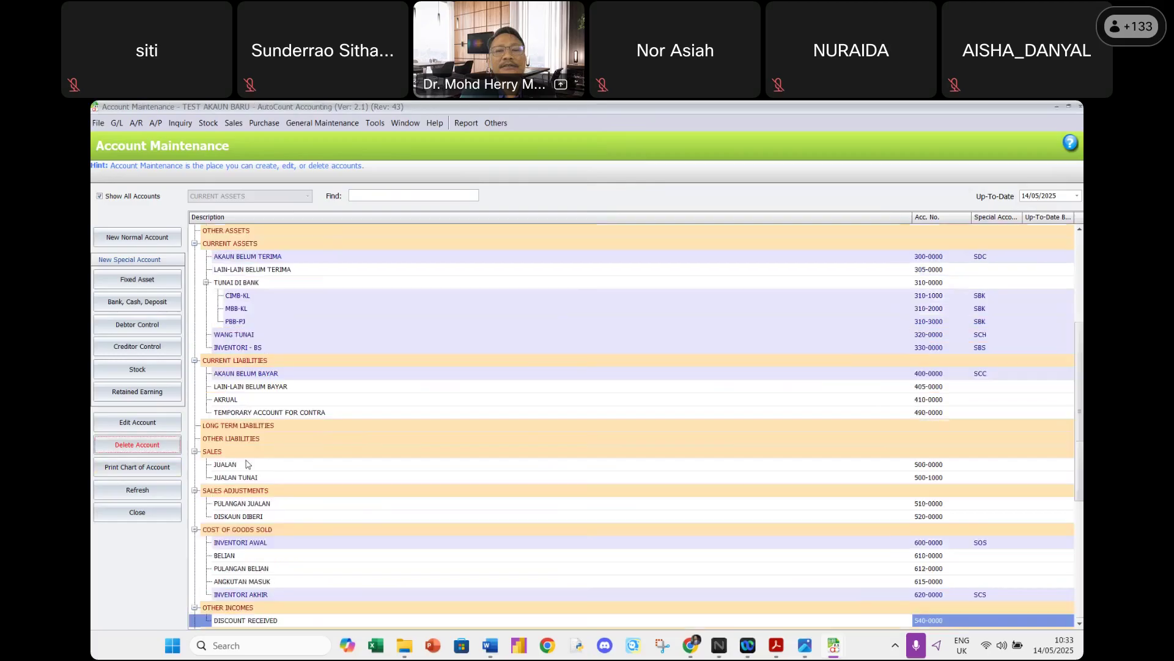
{"action": "scroll", "coordinate": [306, 492], "scroll_direction": "down", "scroll_amount": 2}
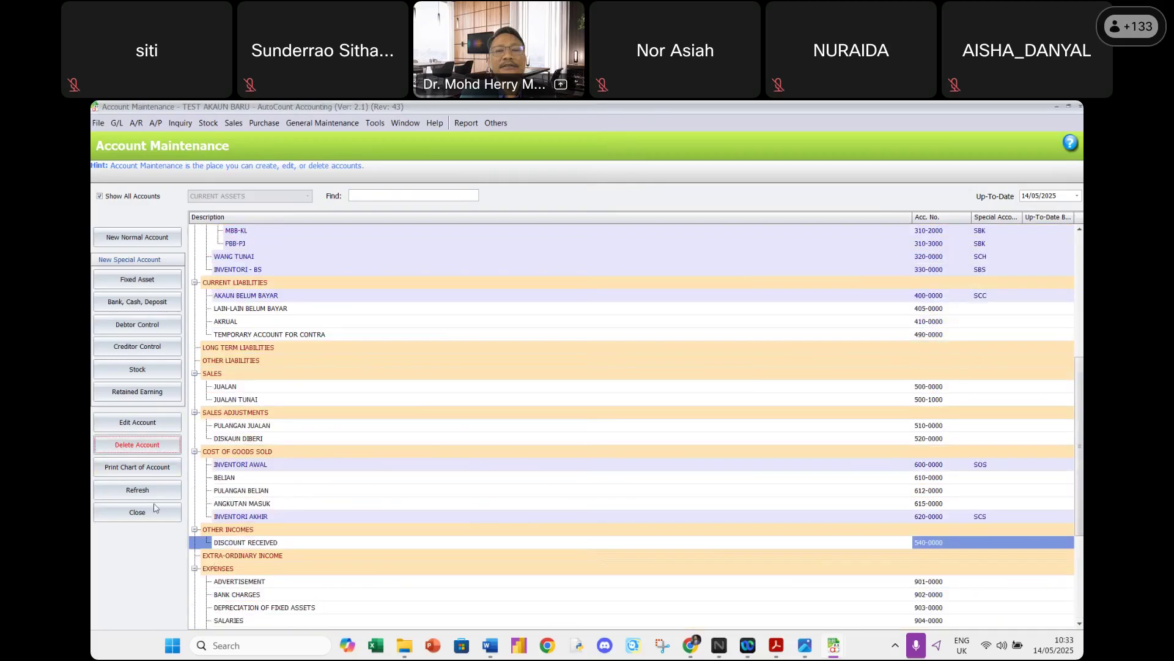
{"action": "left_click", "coordinate": [137, 445]}
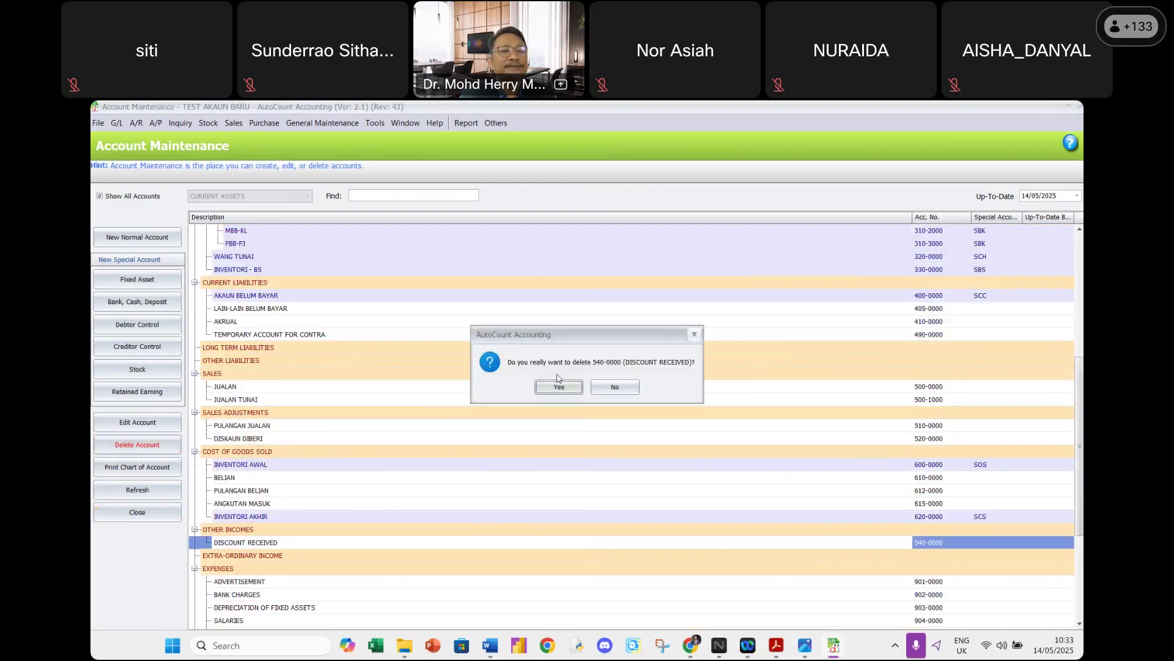
{"action": "left_click", "coordinate": [558, 388]}
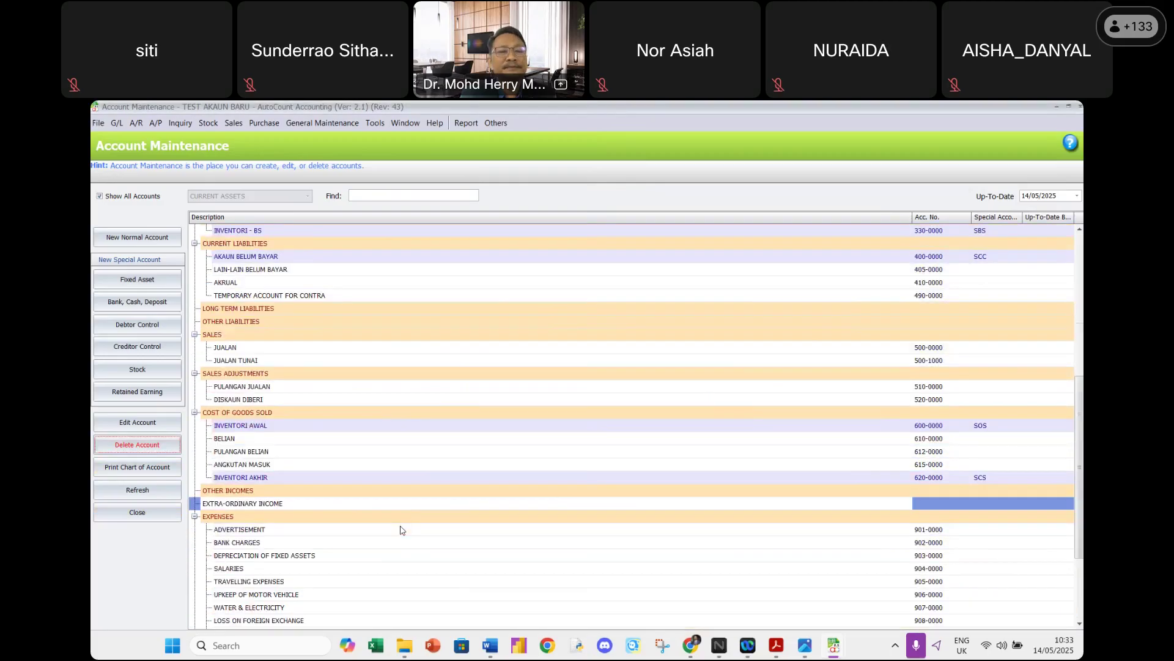
Try to delete the EXTRA-ORDINARY INCOME heading from the chart of accounts.
{"action": "left_click", "coordinate": [247, 507]}
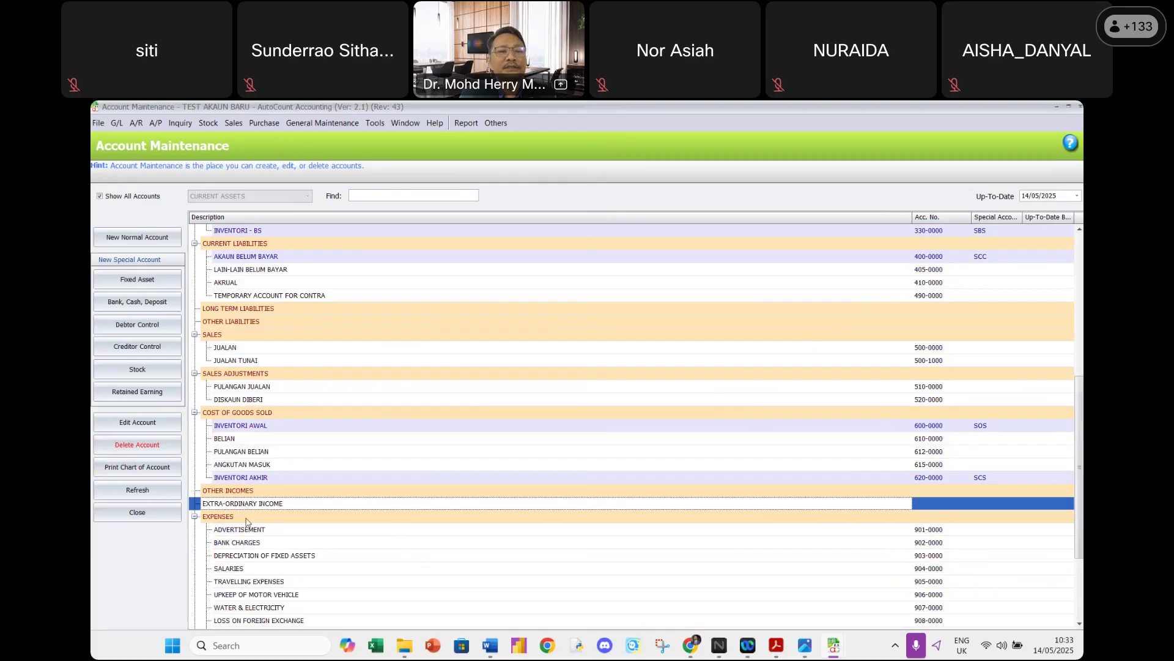
{"action": "left_click", "coordinate": [153, 446]}
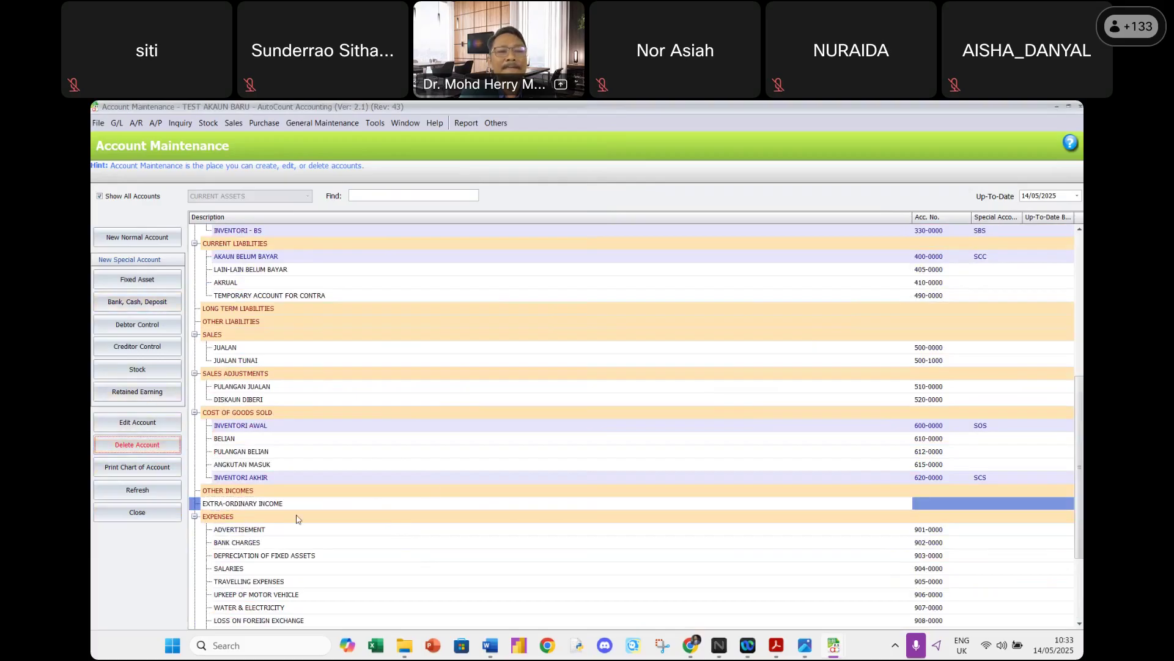
Change the description of the ADVERTISEMENT account under EXPENSES to BELANJA PENGIKLANAN and save it.
{"action": "left_click", "coordinate": [250, 529]}
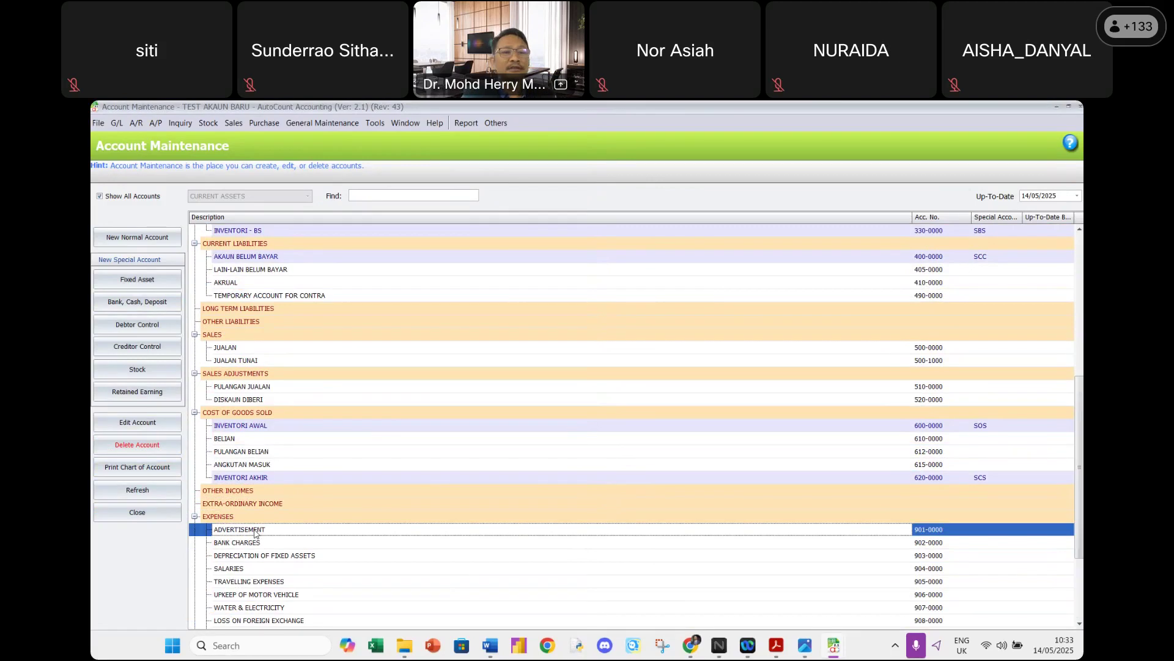
{"action": "double_click", "coordinate": [255, 531]}
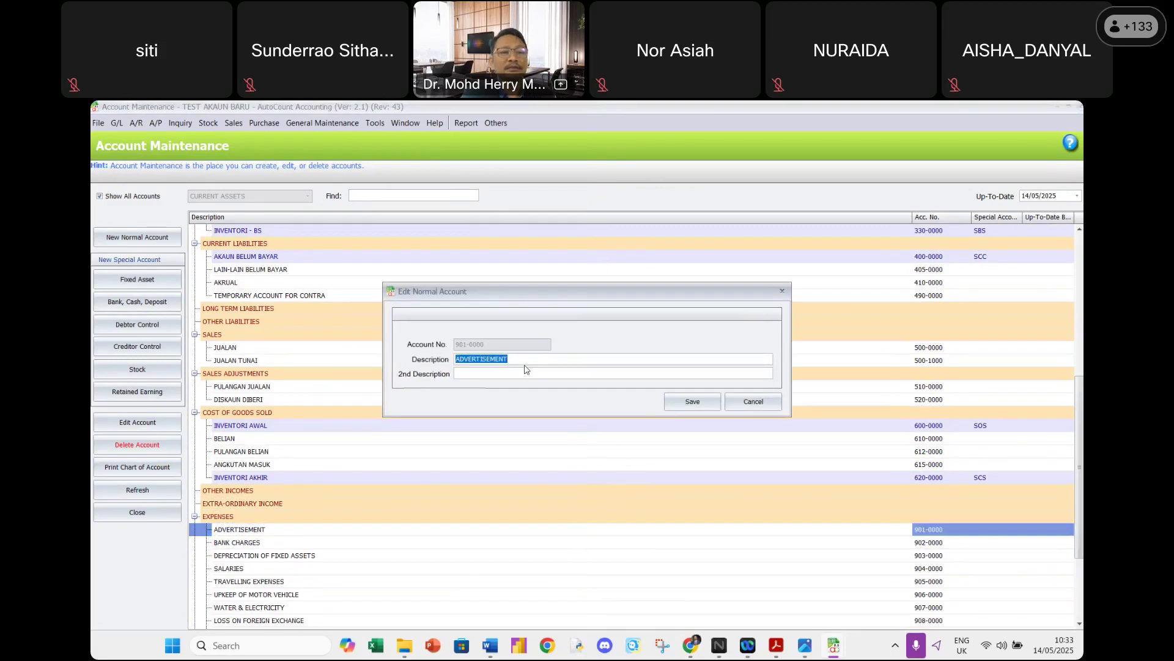
{"action": "type", "text": "BELANJA P"}
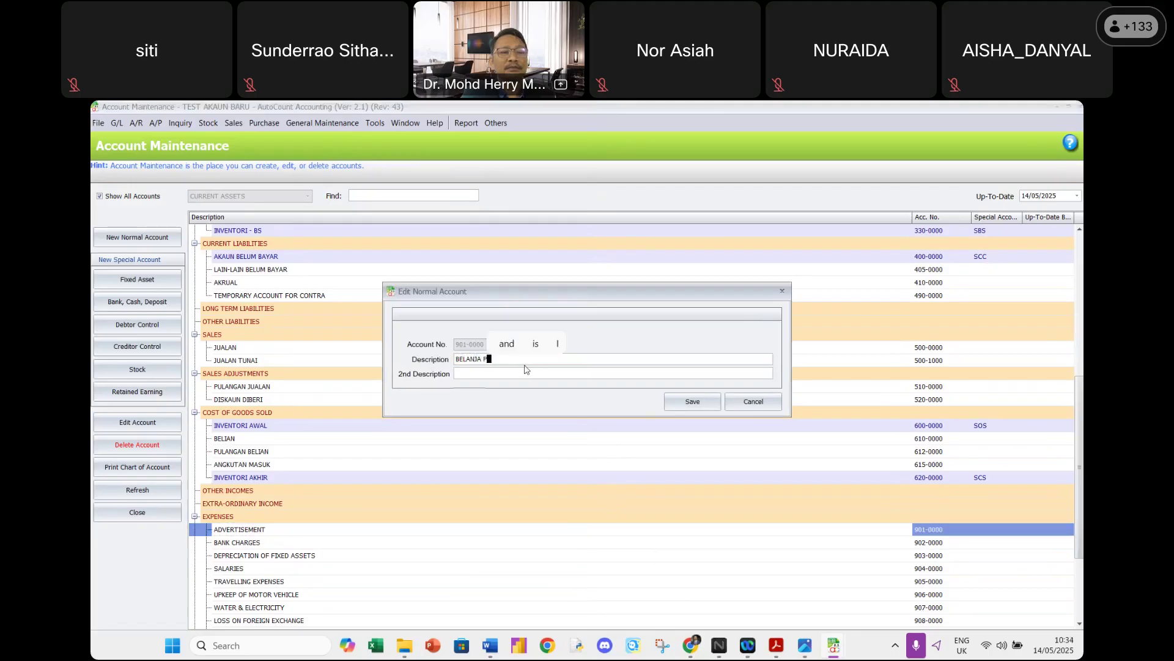
{"action": "type", "text": "ENGIKLANAN"}
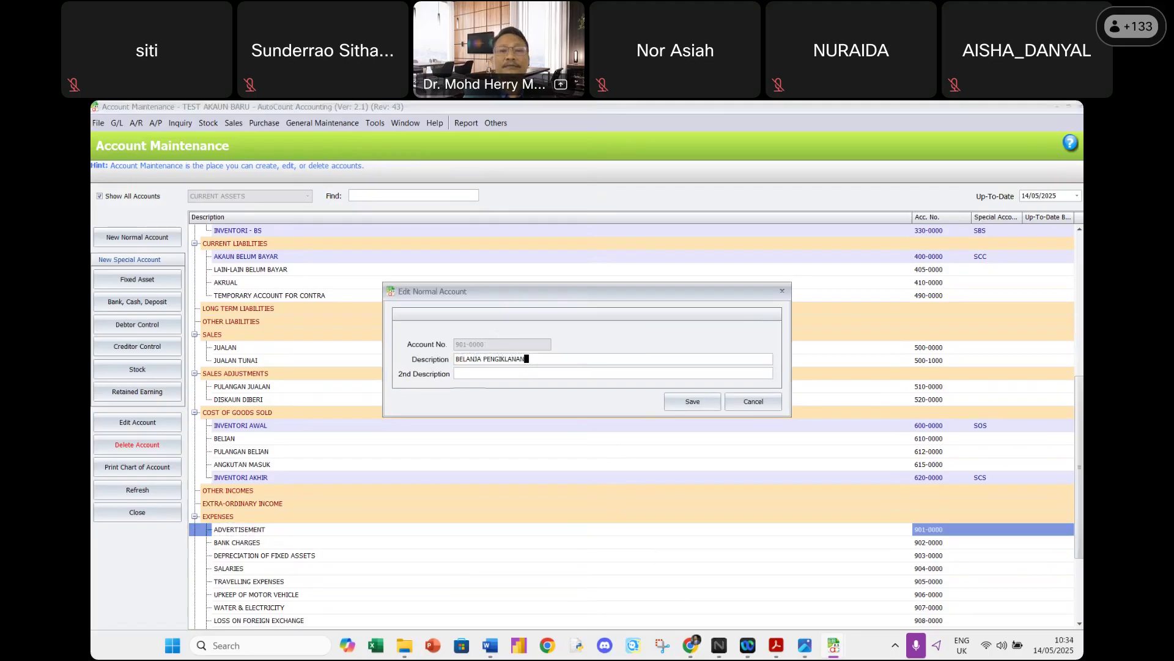
{"action": "left_click", "coordinate": [679, 404]}
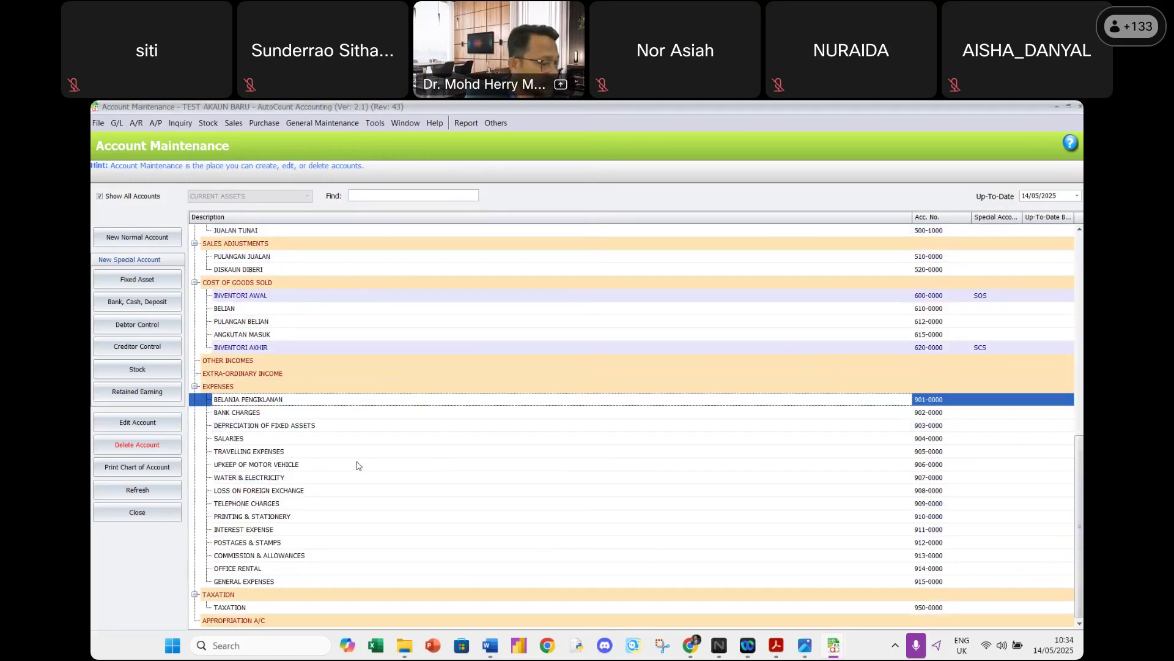
Change the description of the BANK CHARGES account under EXPENSES to BELANJA GAJI and save it.
{"action": "double_click", "coordinate": [225, 413]}
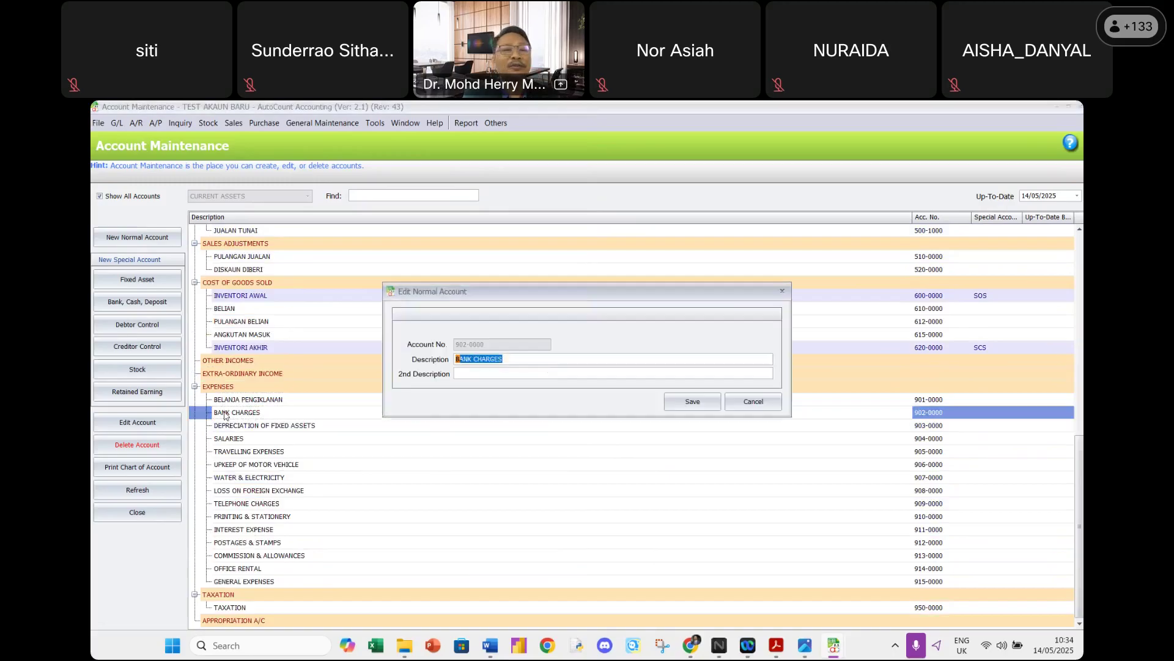
{"action": "type", "text": "BELANJA "}
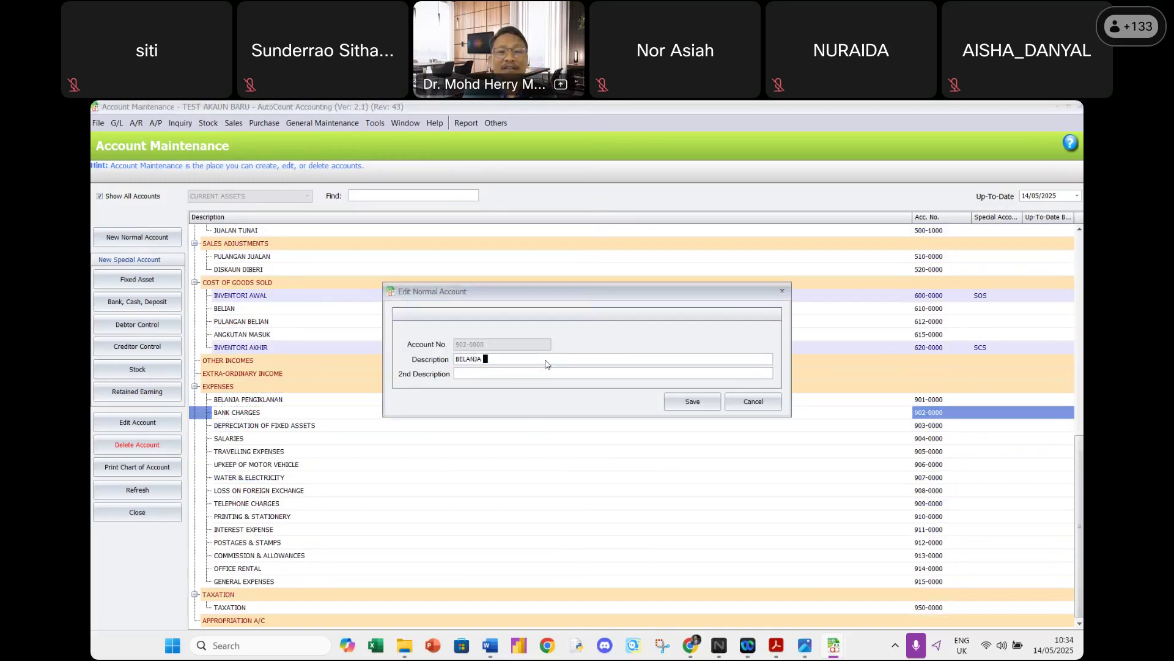
{"action": "type", "text": "GAJI"}
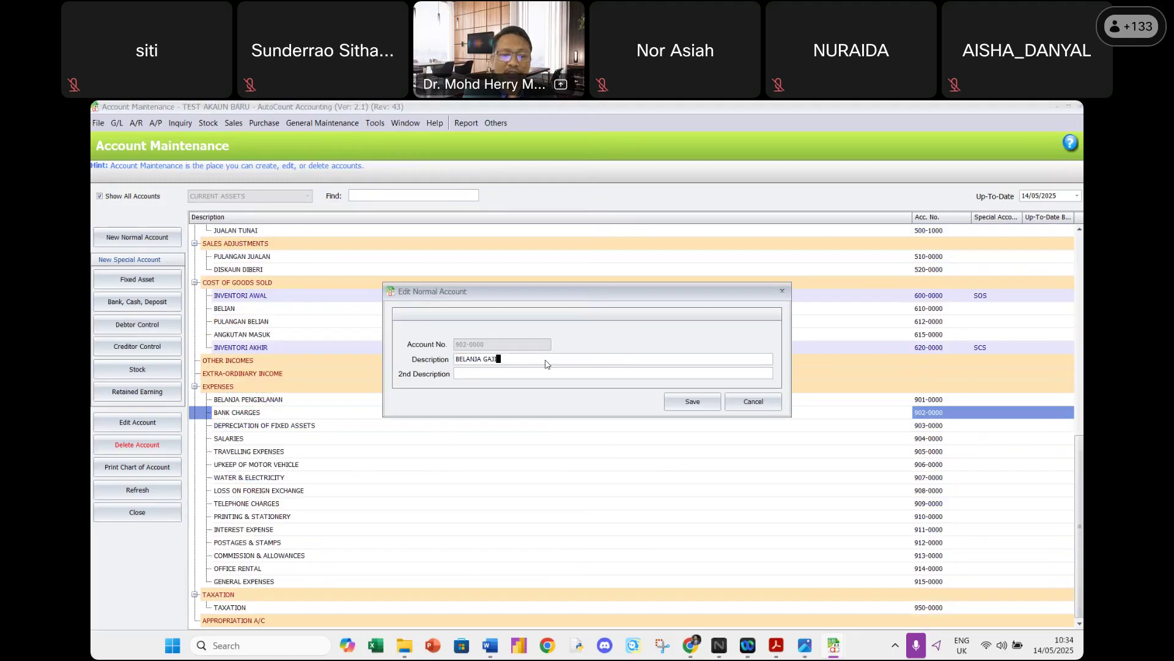
{"action": "left_click", "coordinate": [680, 404]}
Change the description of the DEPRECIATION OF FIXED ASSETS account under EXPENSES to BELANJA PERJALANAN and save it.
{"action": "left_click", "coordinate": [288, 423]}
{"action": "double_click", "coordinate": [288, 423]}
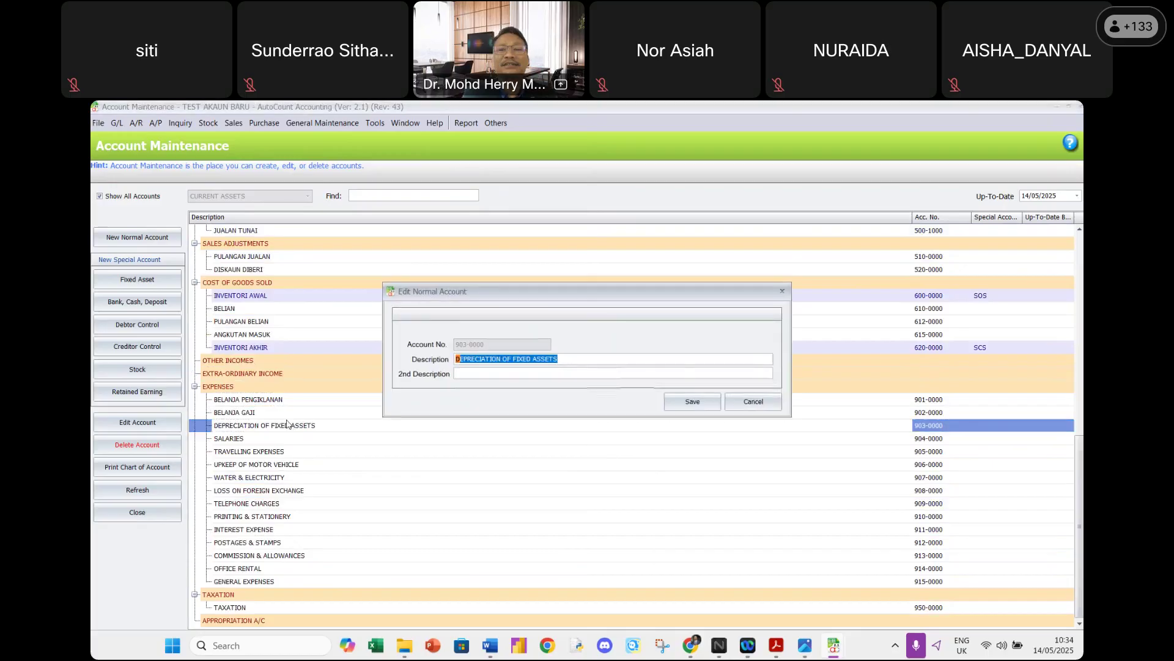
{"action": "type", "text": "BELANJA PER"}
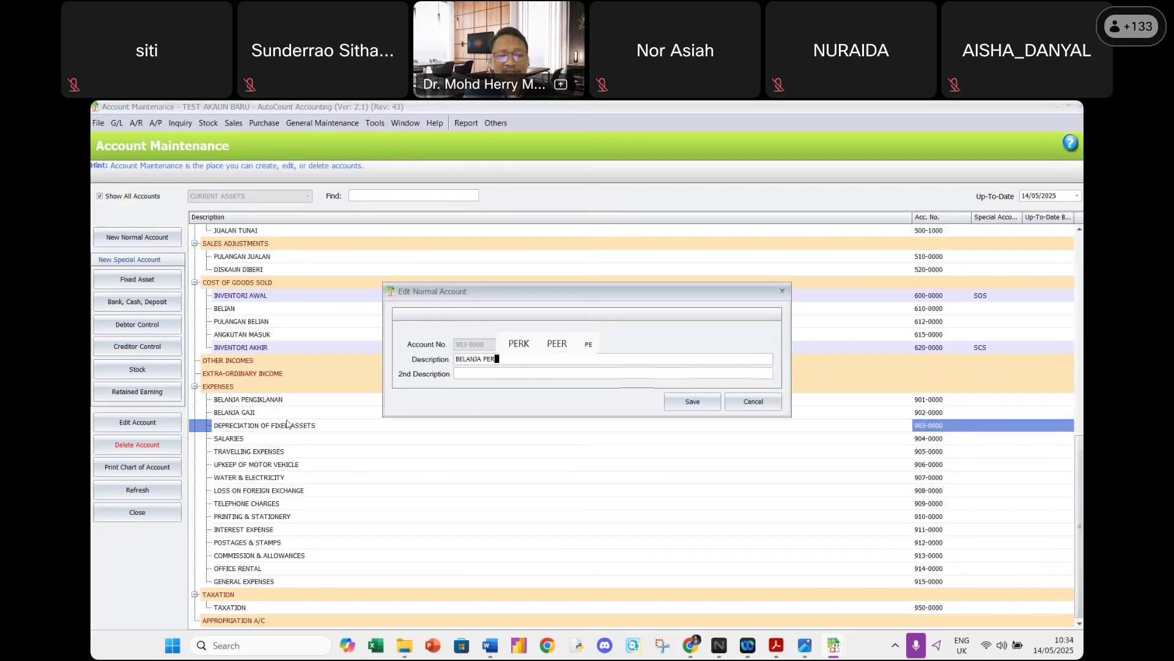
{"action": "type", "text": "JALANAN"}
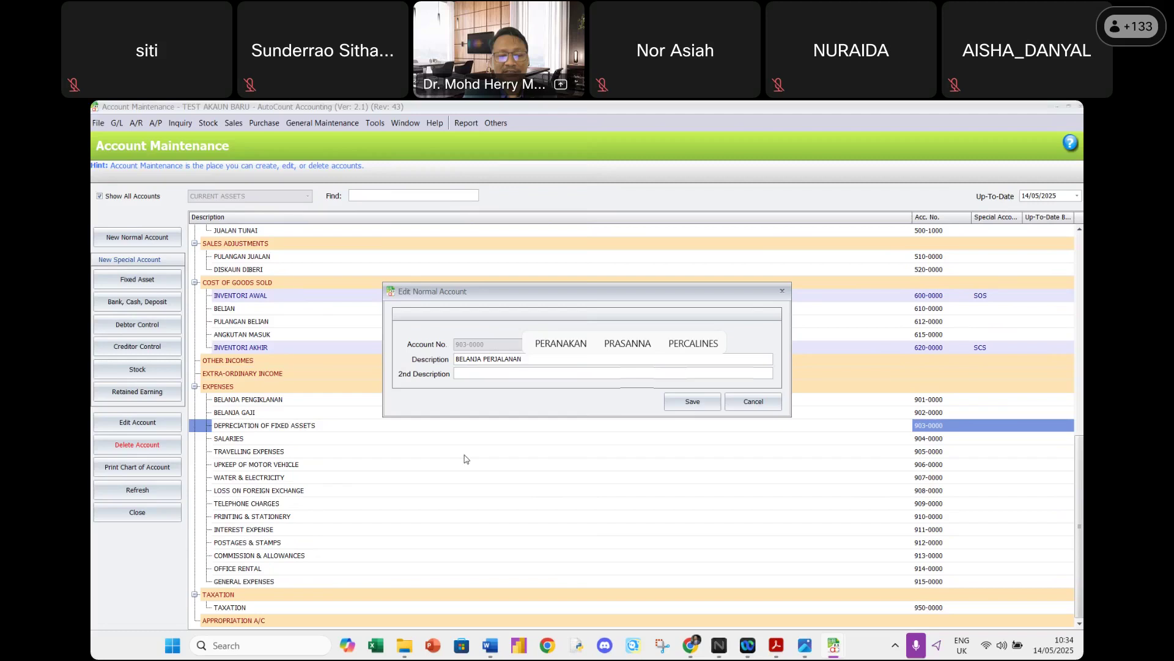
{"action": "left_click", "coordinate": [693, 402]}
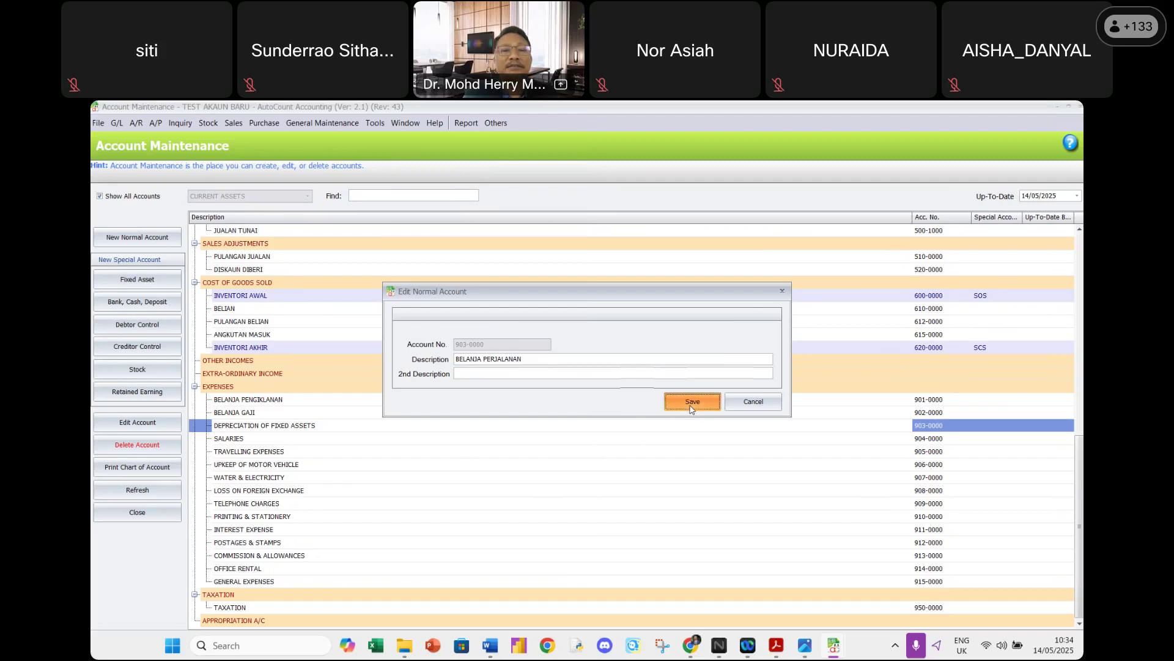
Change the description of the SALARIES account under EXPENSES to PENYELENGGARAAN KENDERAAN and save it.
{"action": "double_click", "coordinate": [247, 439]}
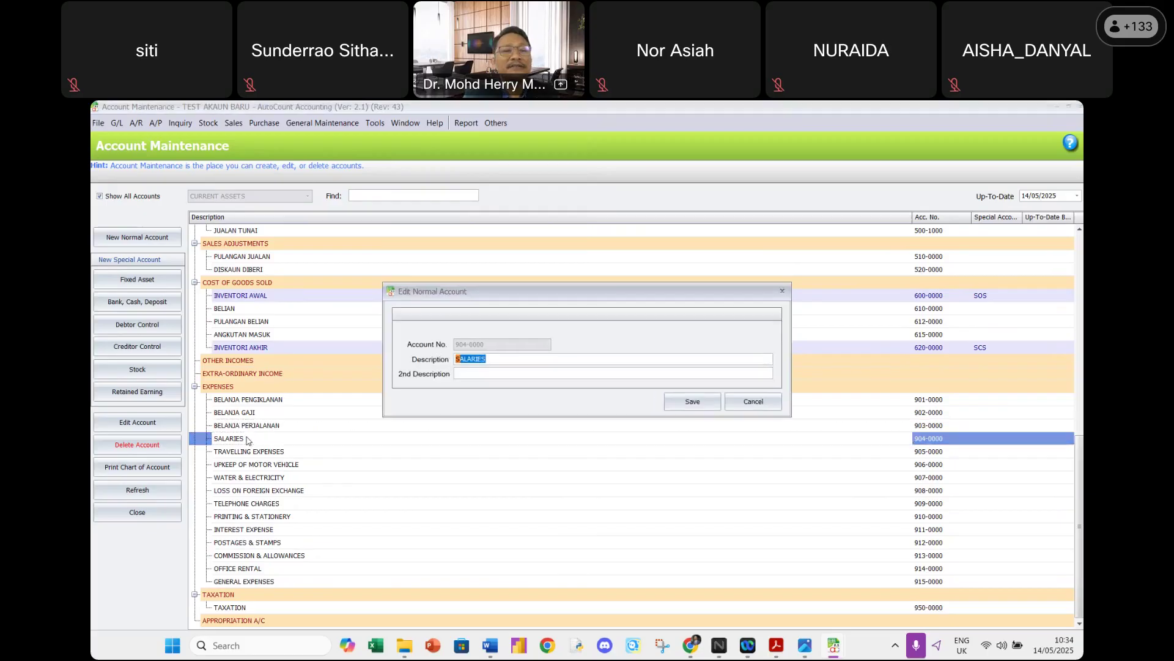
{"action": "type", "text": "PENYELENG"}
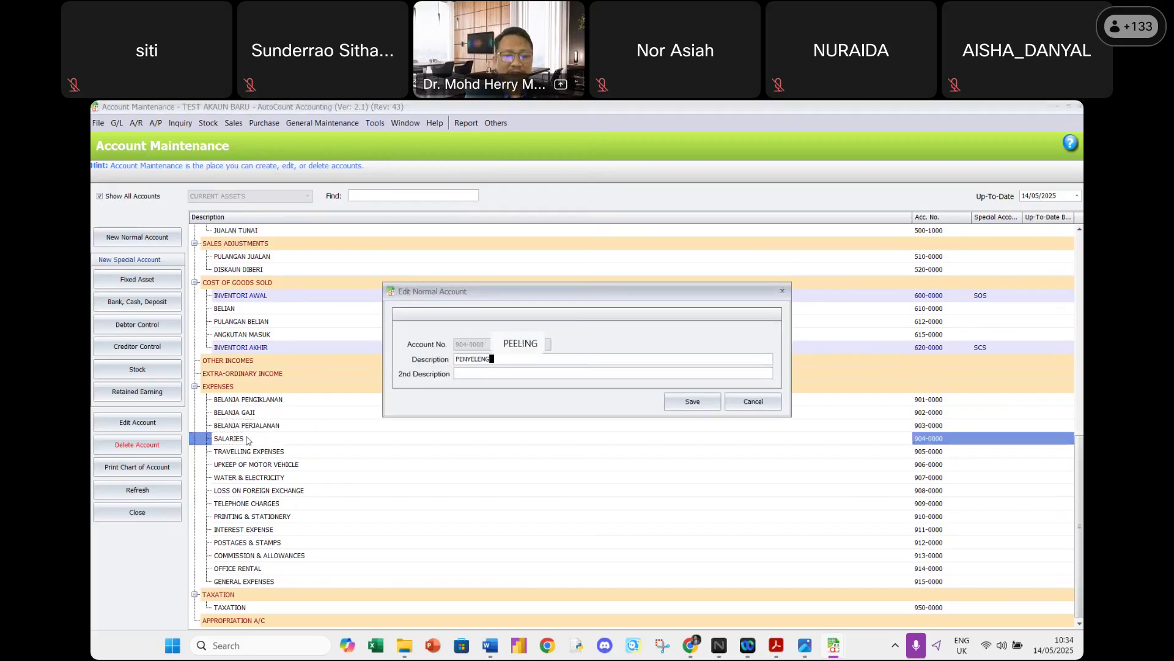
{"action": "type", "text": "GARAA"}
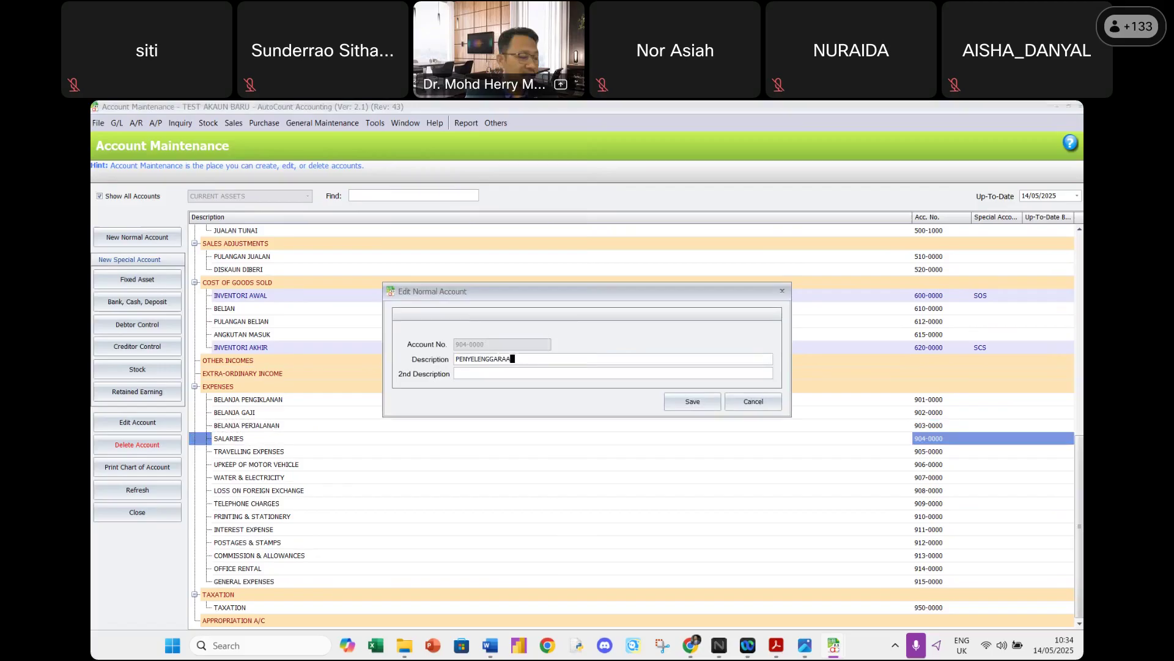
{"action": "type", "text": "N KENDERAAN"}
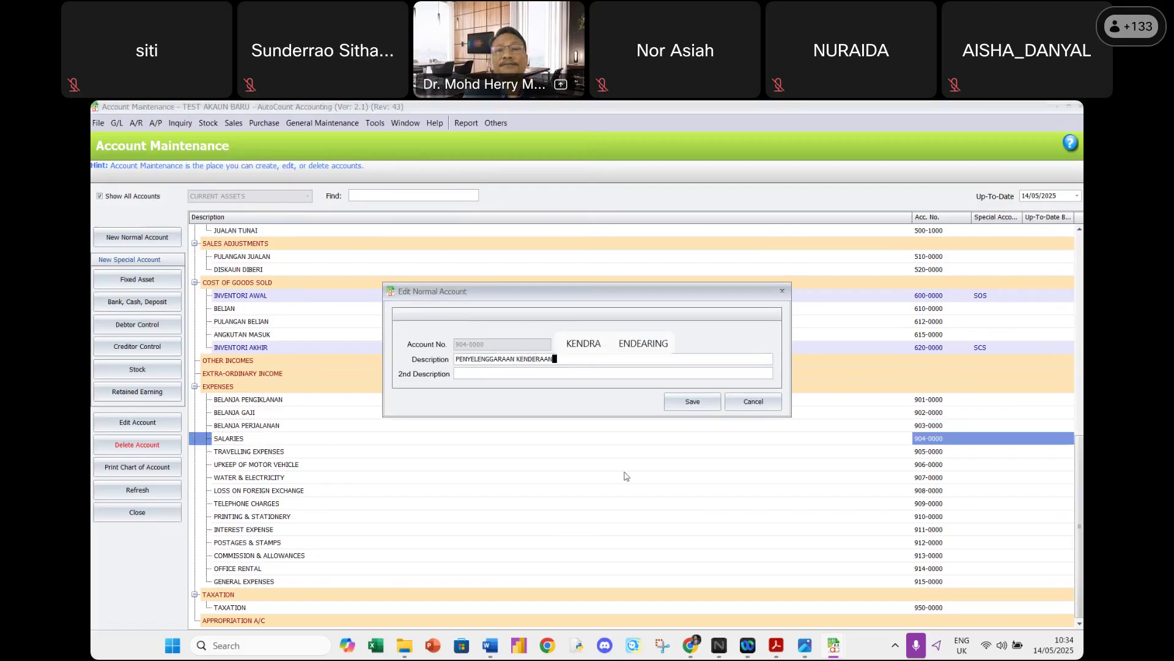
{"action": "left_click", "coordinate": [694, 403]}
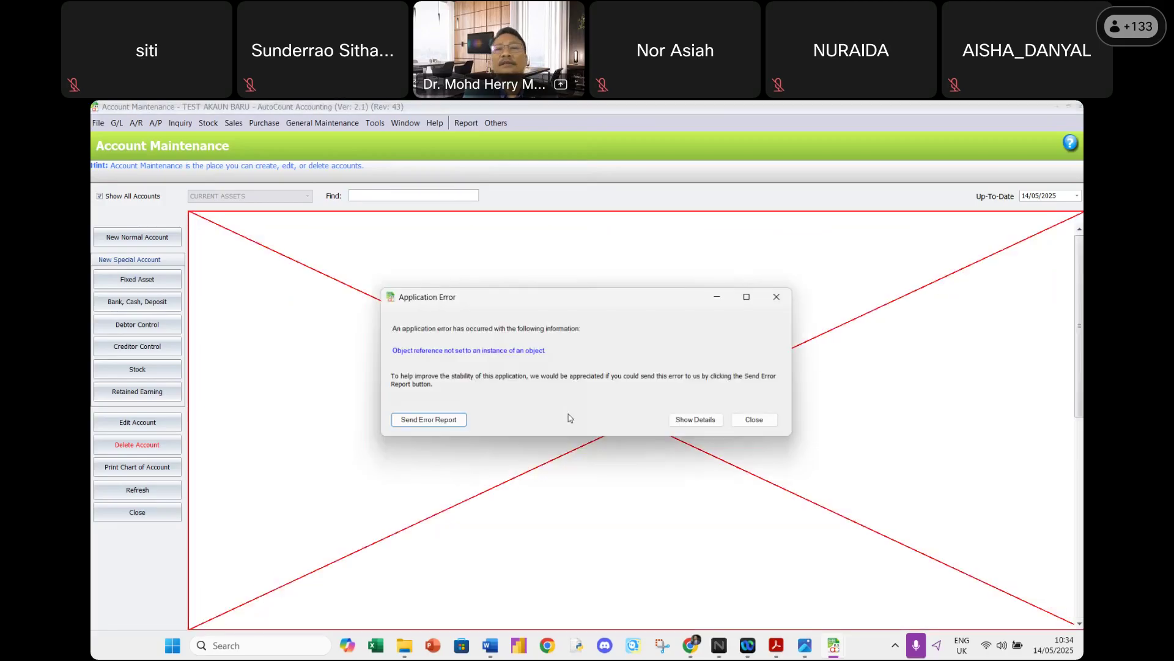
Dismiss the application error, close the broken Account Maintenance window and reopen Account Maintenance from AutoCount's main window.
{"action": "left_click", "coordinate": [759, 422]}
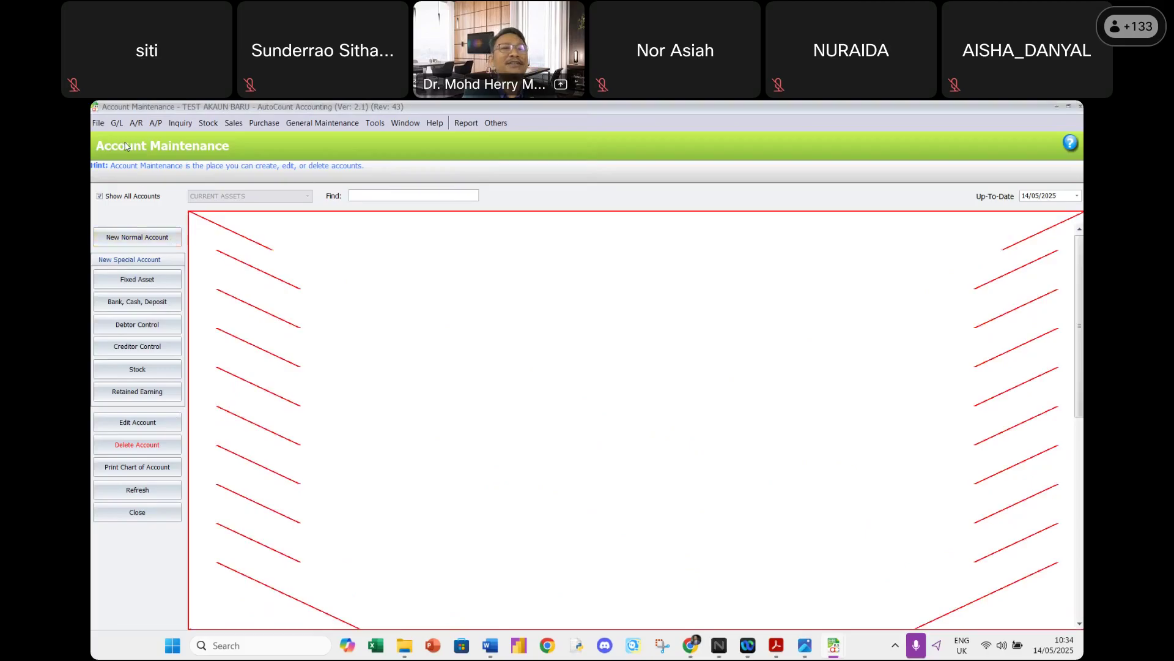
{"action": "left_click", "coordinate": [116, 124]}
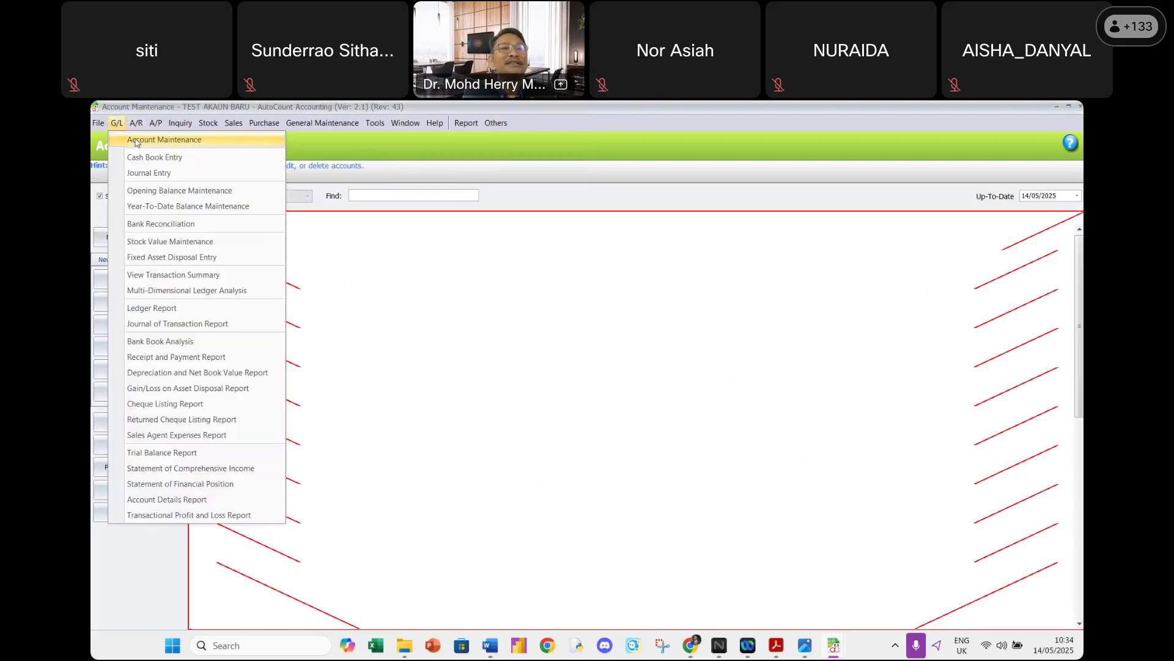
{"action": "left_click", "coordinate": [136, 142]}
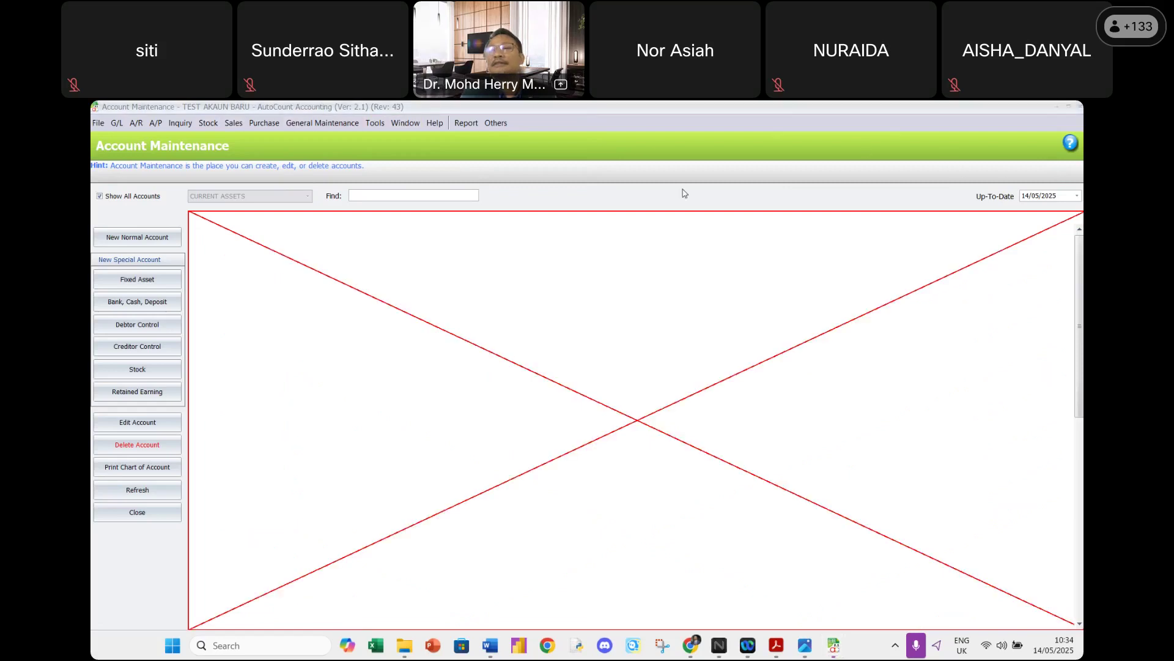
{"action": "left_click", "coordinate": [150, 513]}
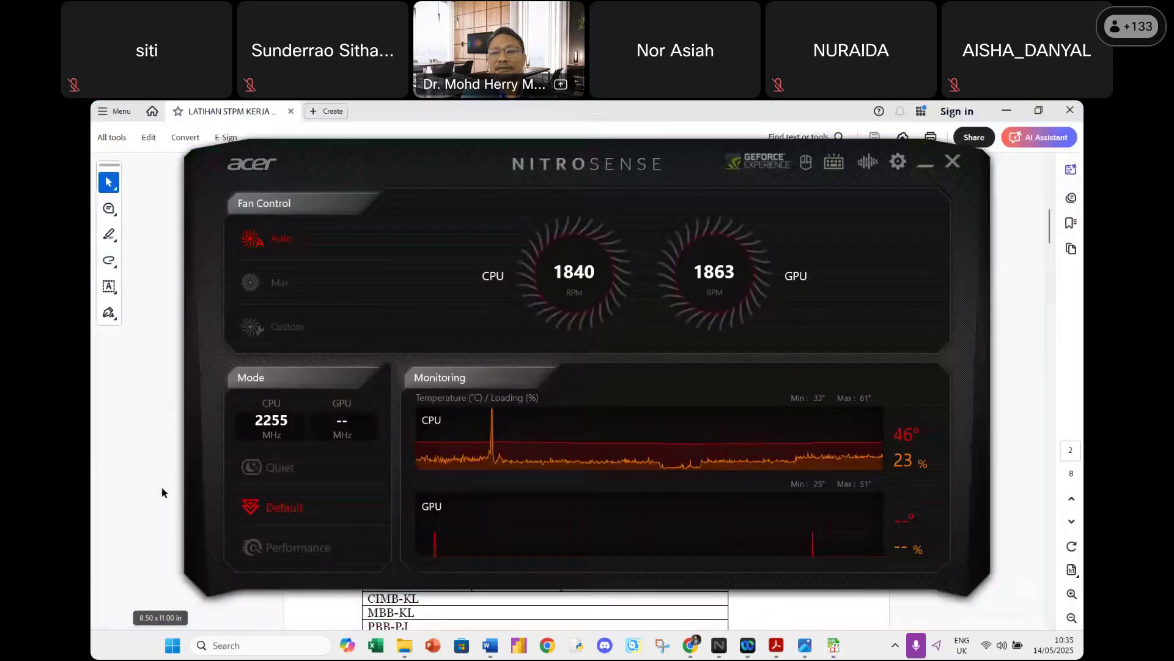
{"action": "left_click", "coordinate": [833, 647]}
{"action": "left_click", "coordinate": [116, 123]}
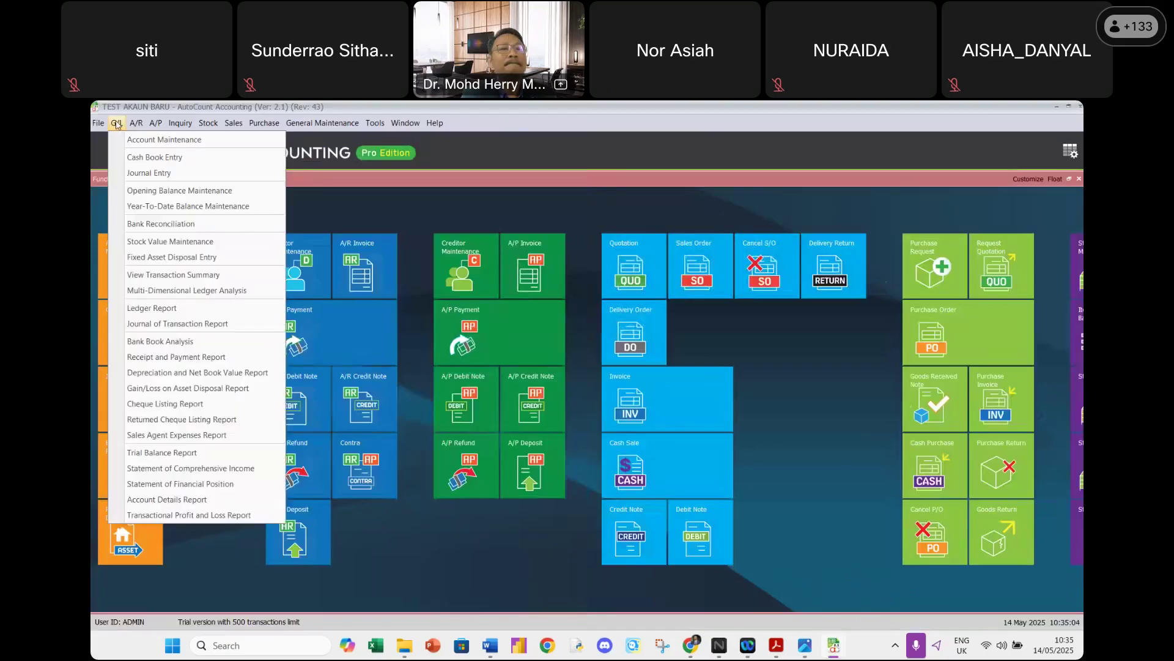
{"action": "left_click", "coordinate": [128, 145]}
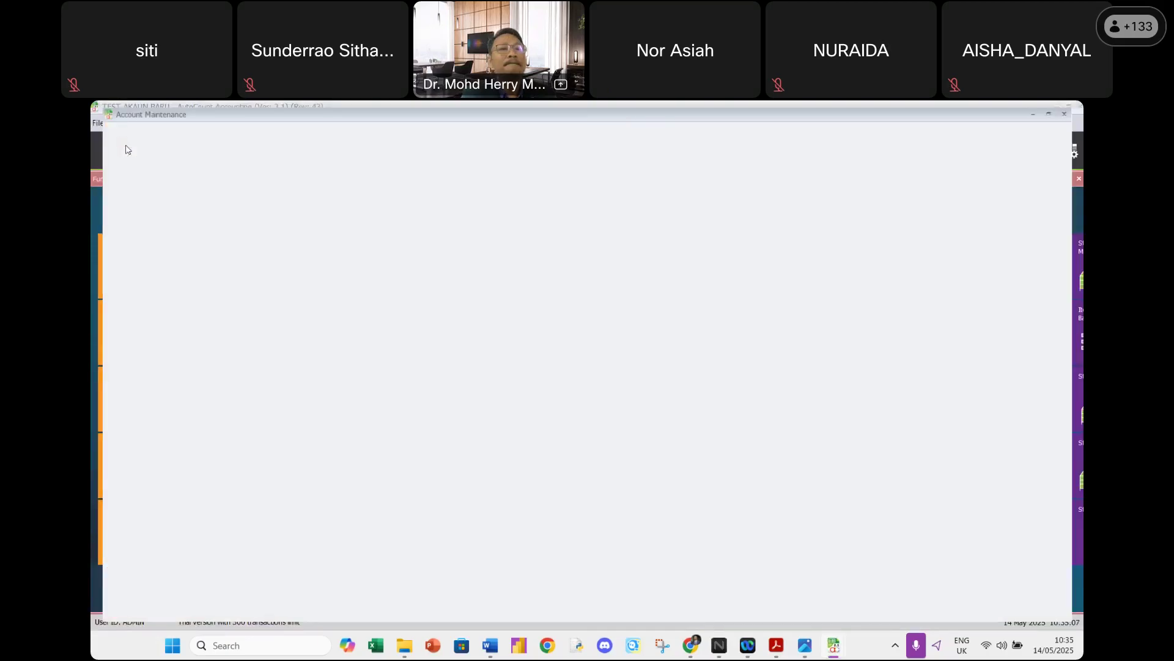
Change the description of the TRAVELLING EXPENSES account under EXPENSES to AIR DAN LETRIK and save it.
{"action": "scroll", "coordinate": [383, 486], "scroll_direction": "down", "scroll_amount": 6}
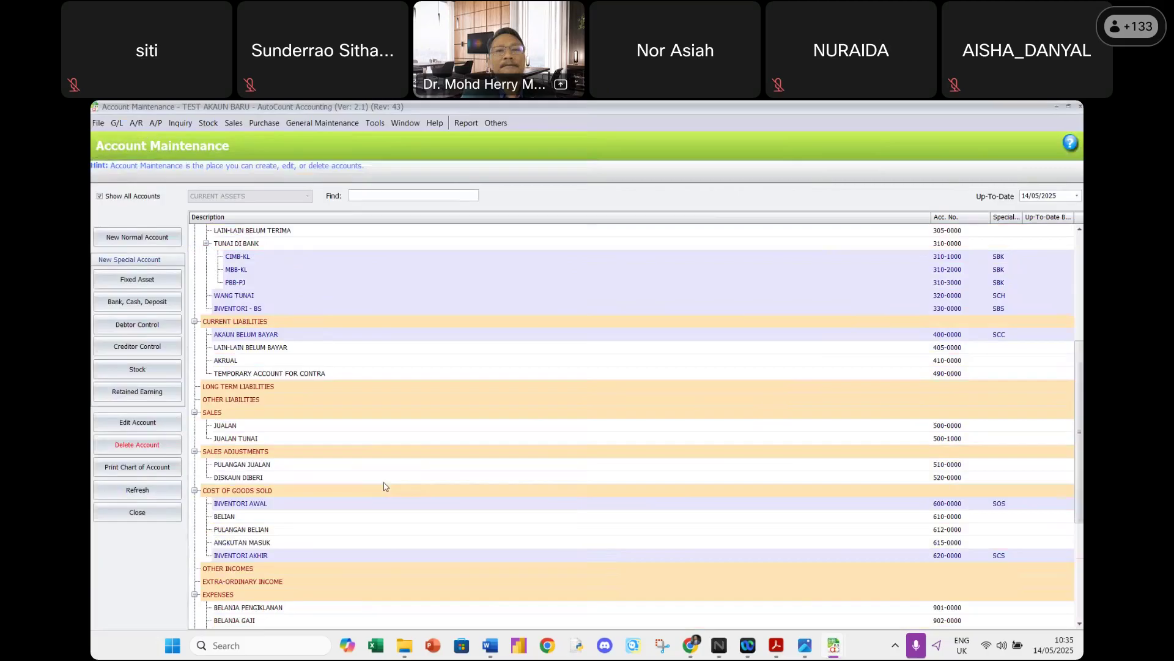
{"action": "scroll", "coordinate": [383, 487], "scroll_direction": "down", "scroll_amount": 4}
{"action": "left_click", "coordinate": [288, 504]}
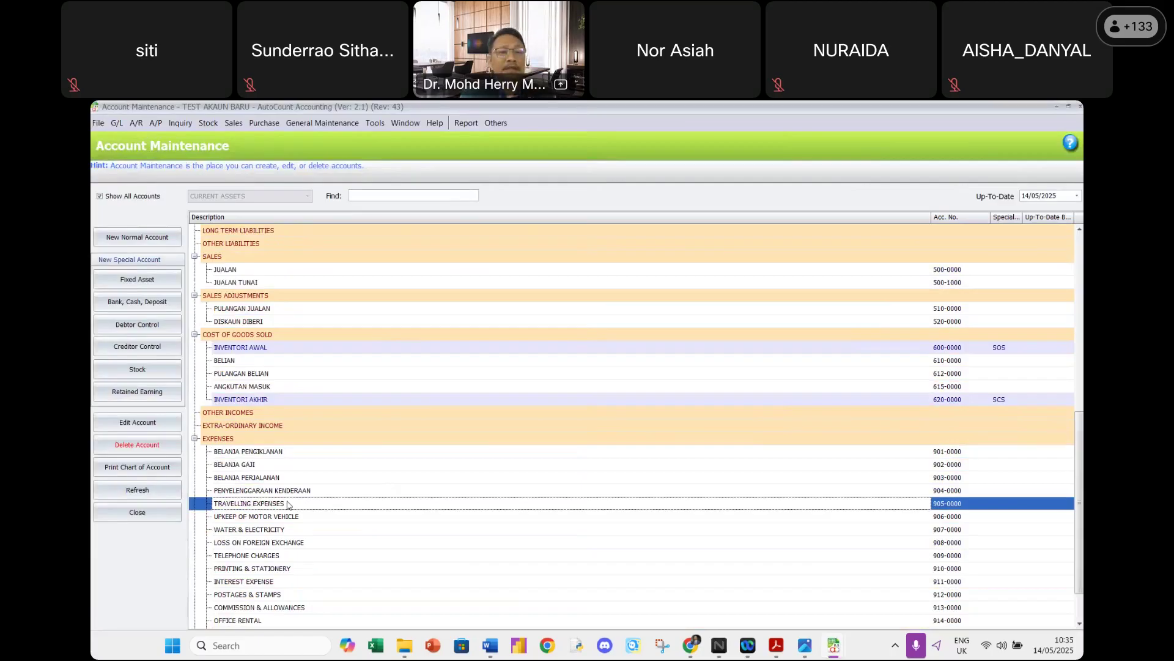
{"action": "double_click", "coordinate": [289, 504]}
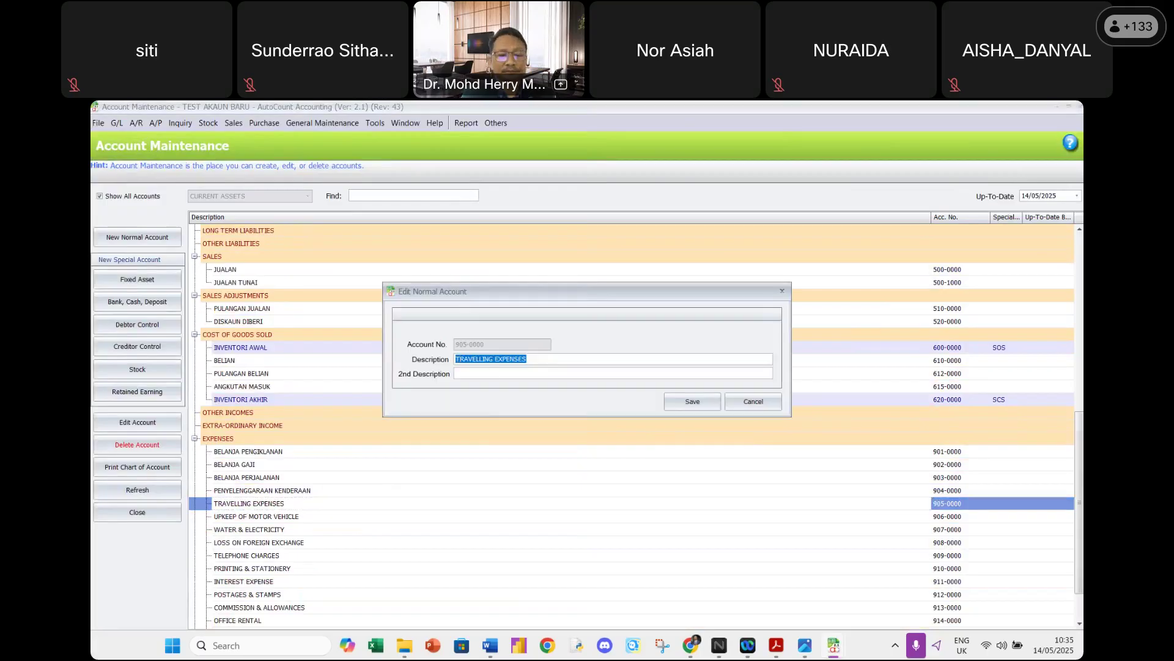
{"action": "type", "text": "AIR DAN LETRIK"}
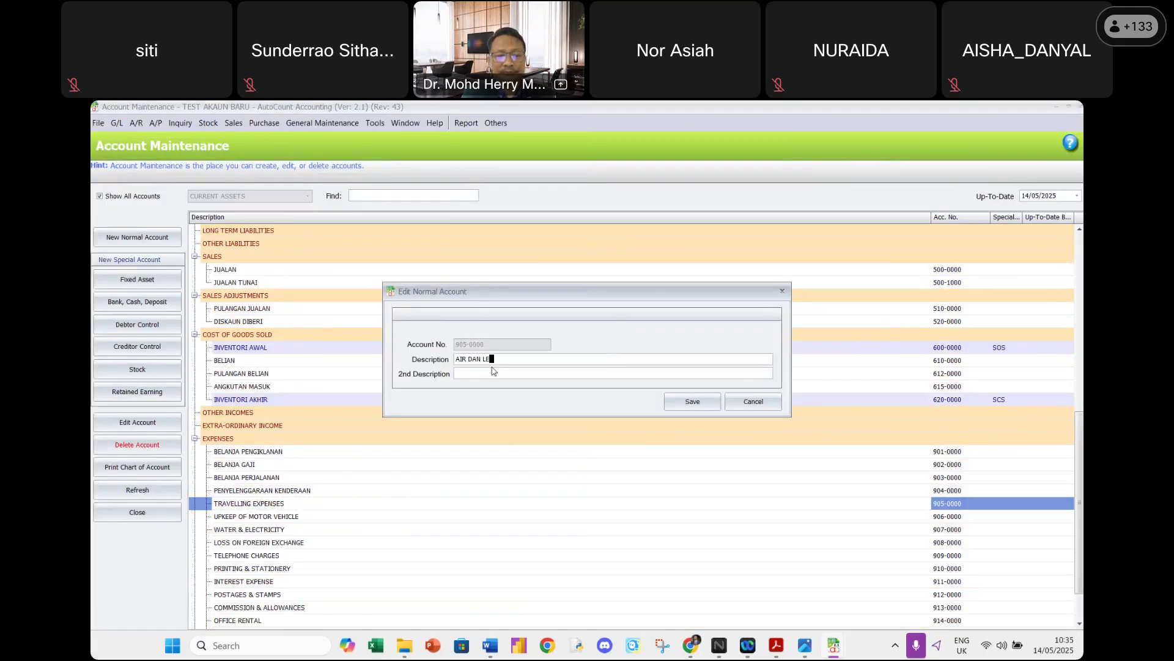
{"action": "left_click", "coordinate": [690, 405]}
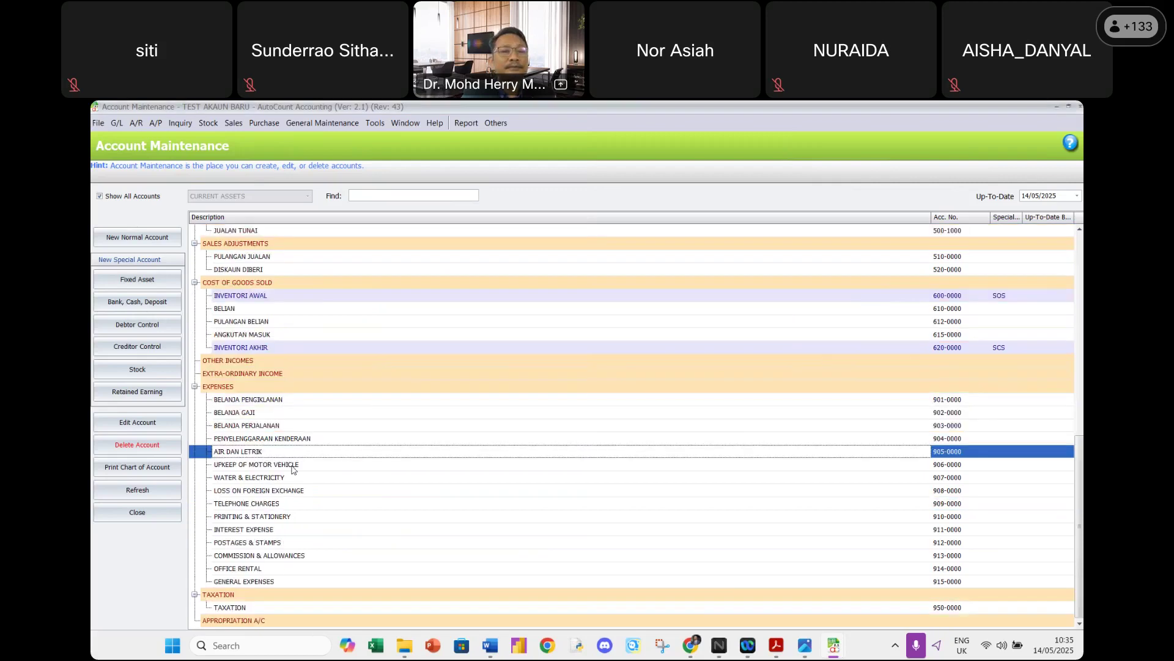
Change the description of the UPKEEP OF MOTOR VEHICLE account under EXPENSES to CAJ TELEFON and save it.
{"action": "left_click", "coordinate": [293, 466]}
{"action": "double_click", "coordinate": [293, 466]}
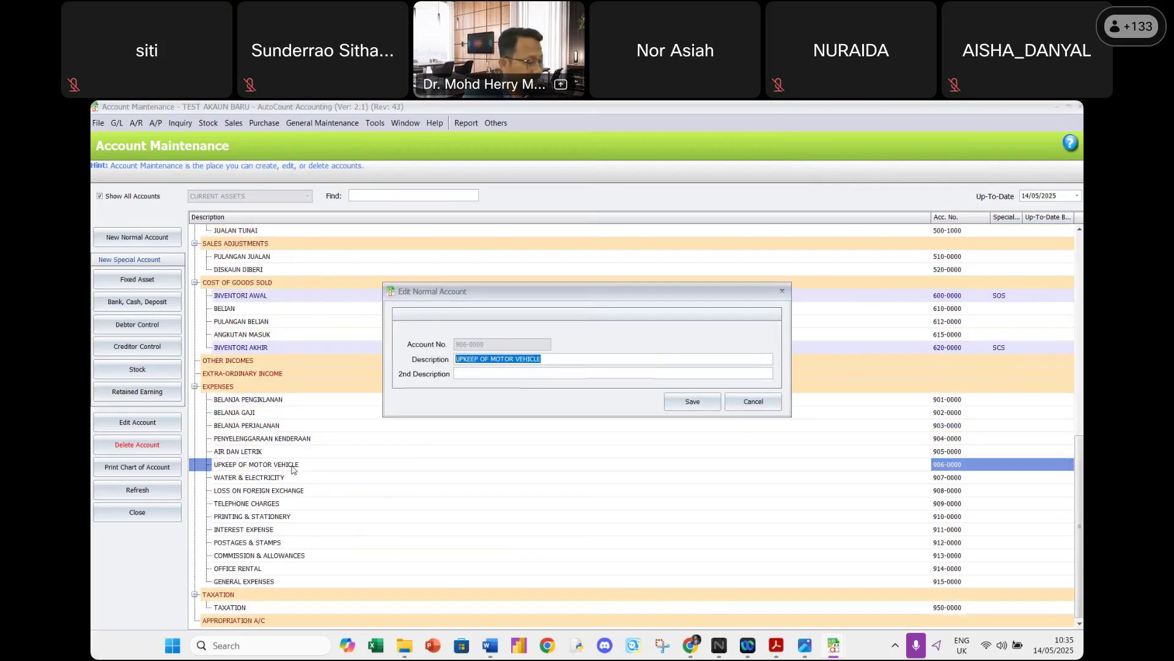
{"action": "type", "text": "CAJ TELEFON"}
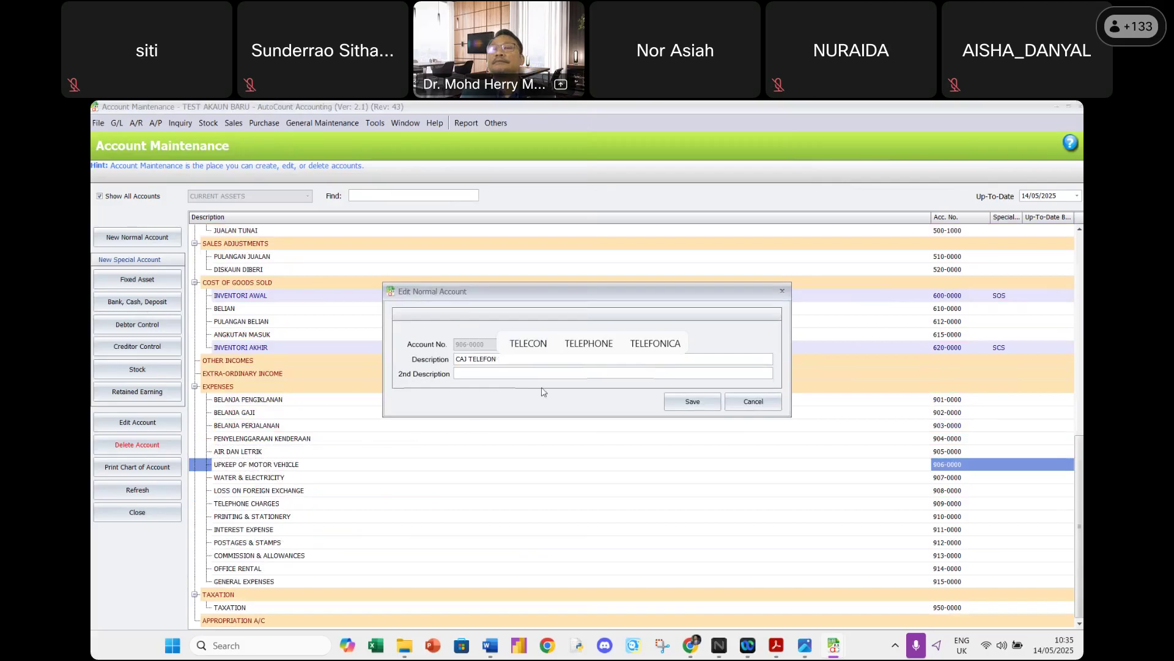
{"action": "left_click", "coordinate": [695, 402]}
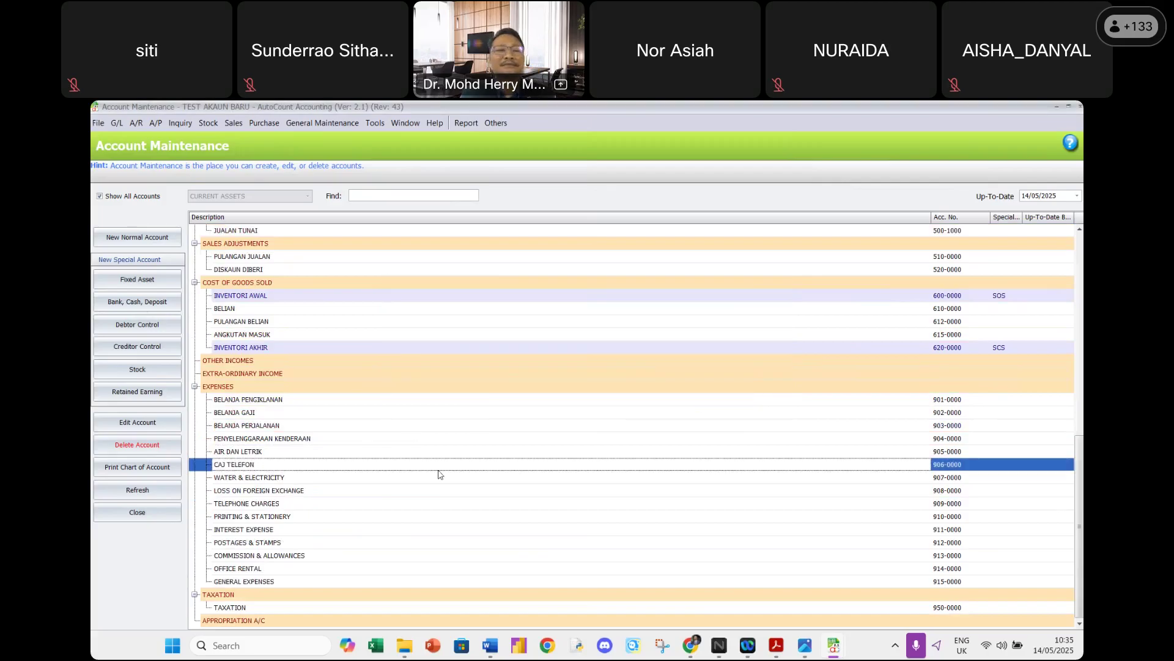
Change the description of the WATER & ELECTRICITY account under EXPENSES to BELANJA ALATULIS and save it.
{"action": "double_click", "coordinate": [253, 478]}
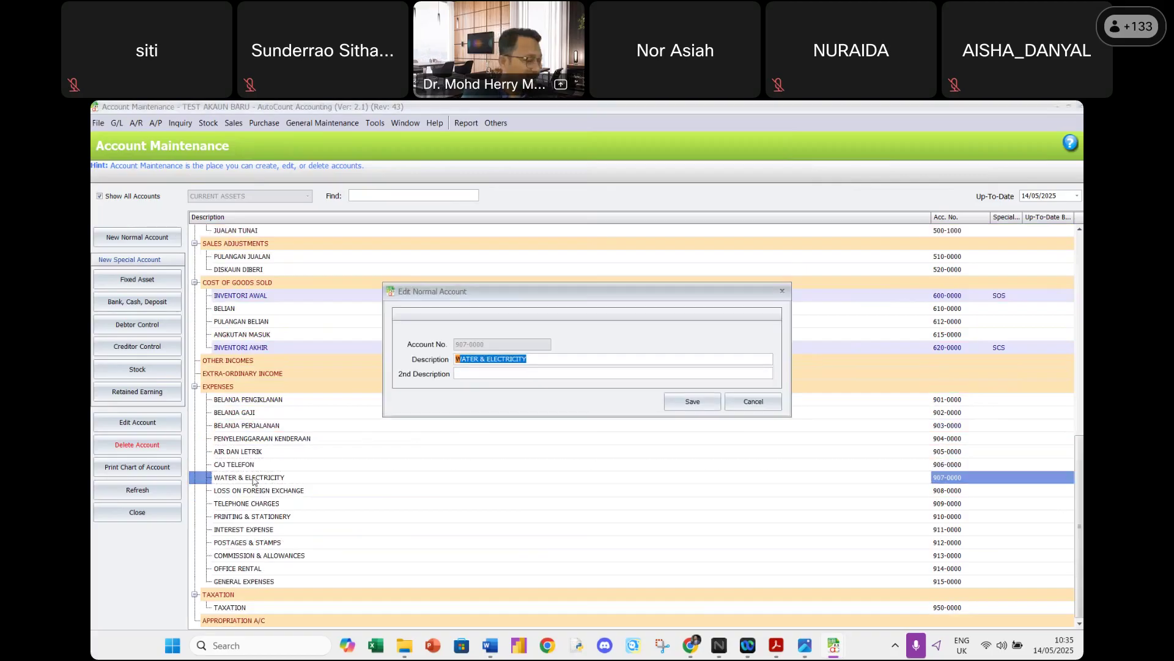
{"action": "type", "text": "BELANJA ALATULIS"}
{"action": "left_click", "coordinate": [682, 403]}
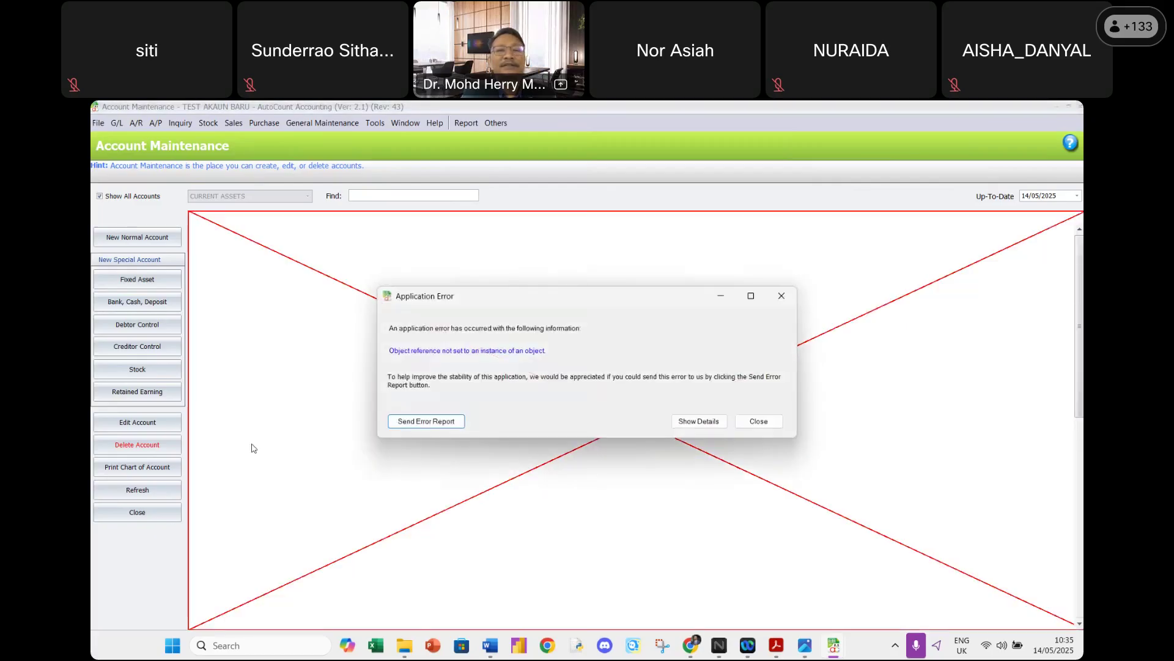
Dismiss the application error, then close and reopen Account Maintenance to reload the account list.
{"action": "left_click", "coordinate": [756, 421]}
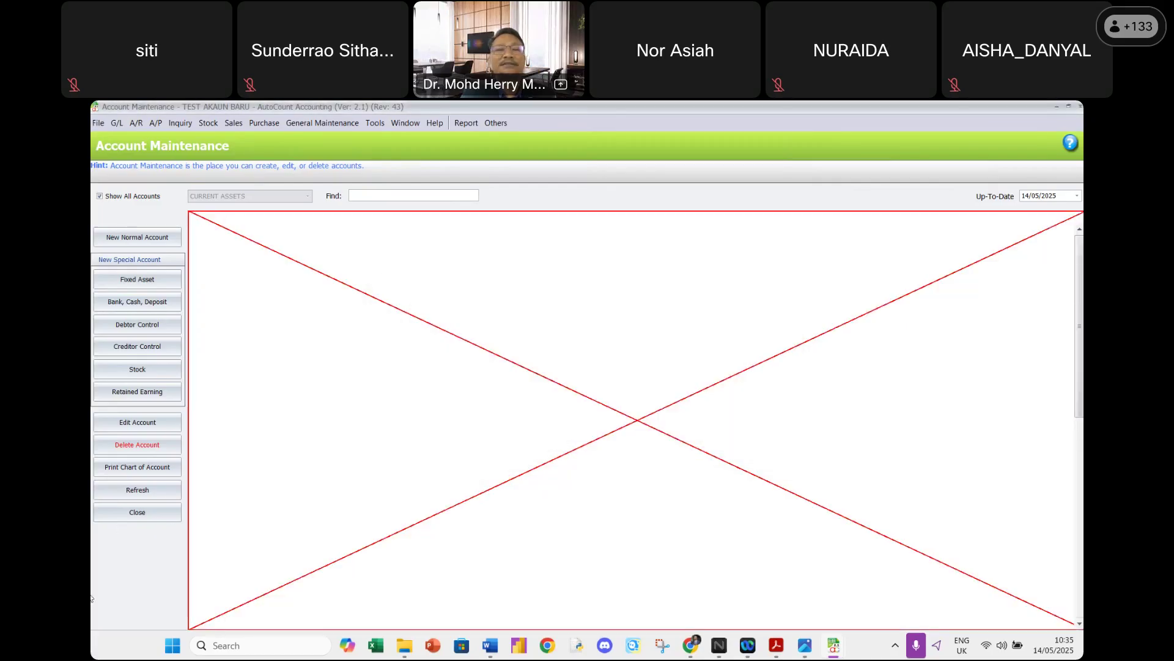
{"action": "left_click", "coordinate": [140, 518]}
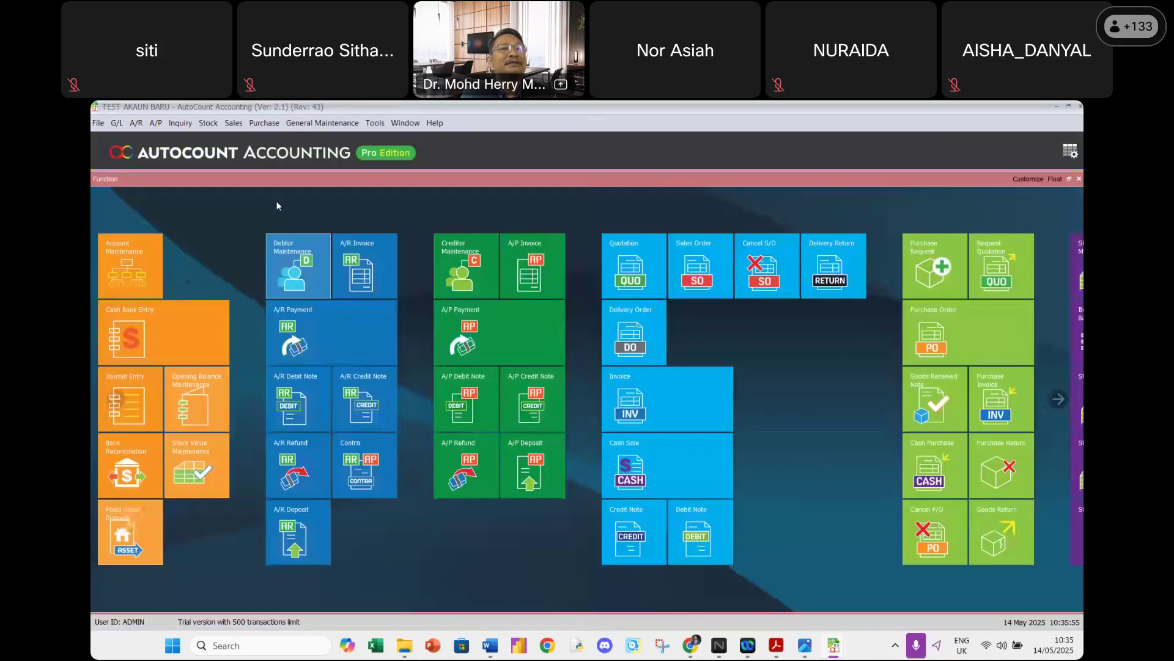
{"action": "left_click", "coordinate": [116, 123]}
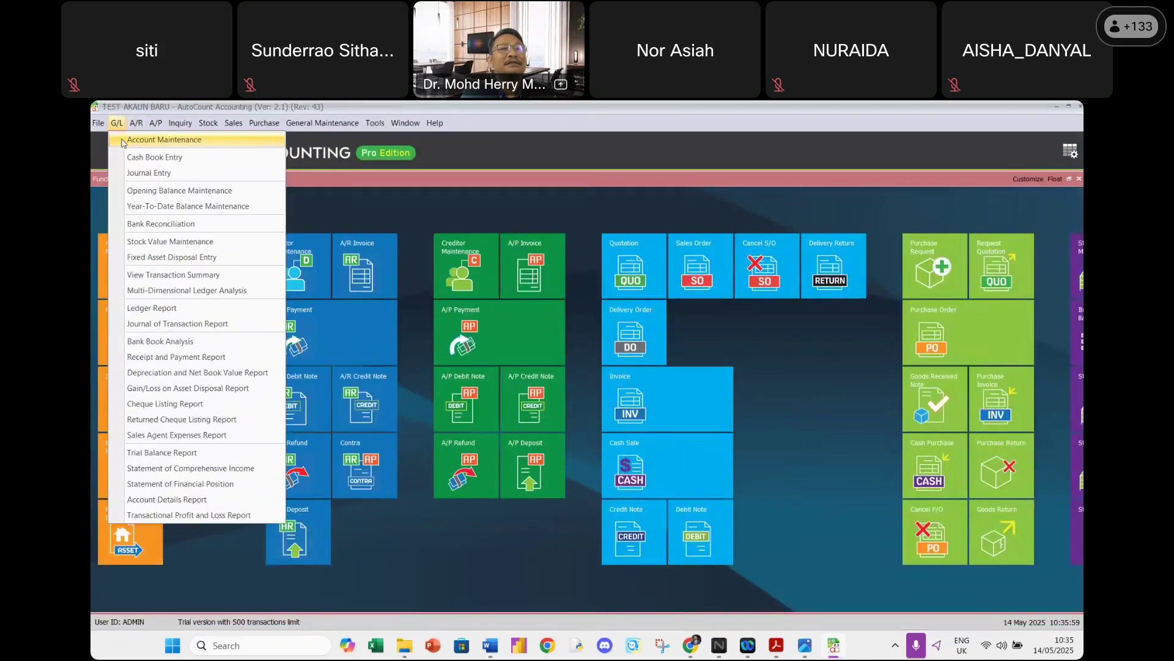
{"action": "left_click", "coordinate": [123, 142]}
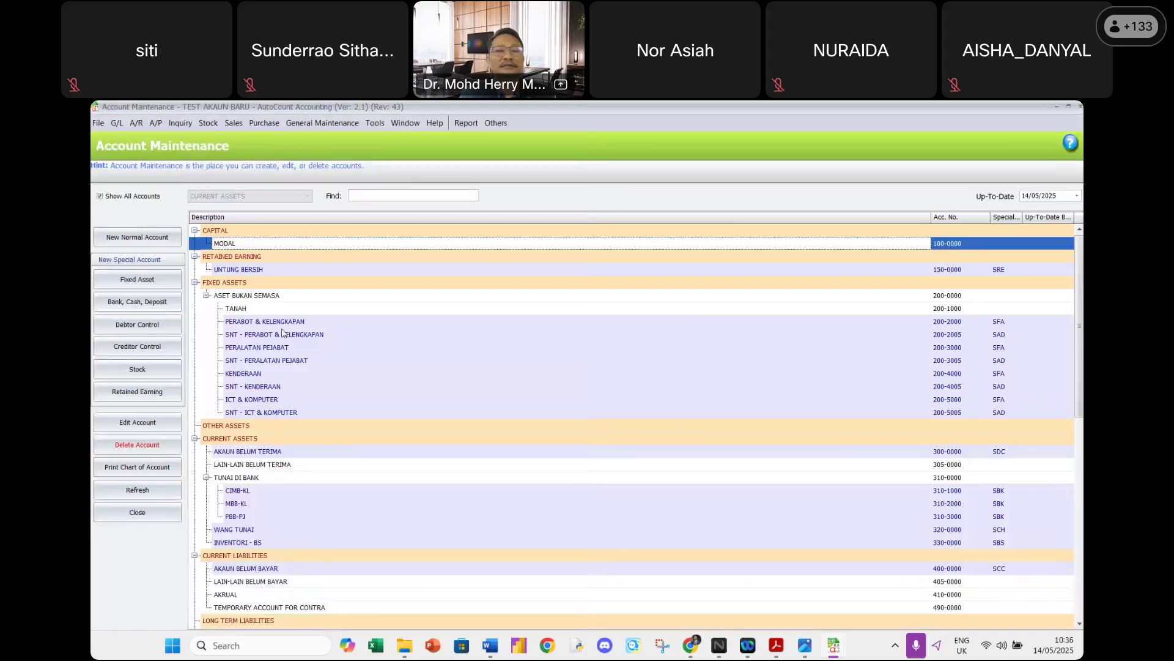
Change the description of the LOSS ON FOREIGN EXCHANGE account under EXPENSES to BELANJA POS DAN SETEM and save it.
{"action": "scroll", "coordinate": [228, 373], "scroll_direction": "down", "scroll_amount": 10}
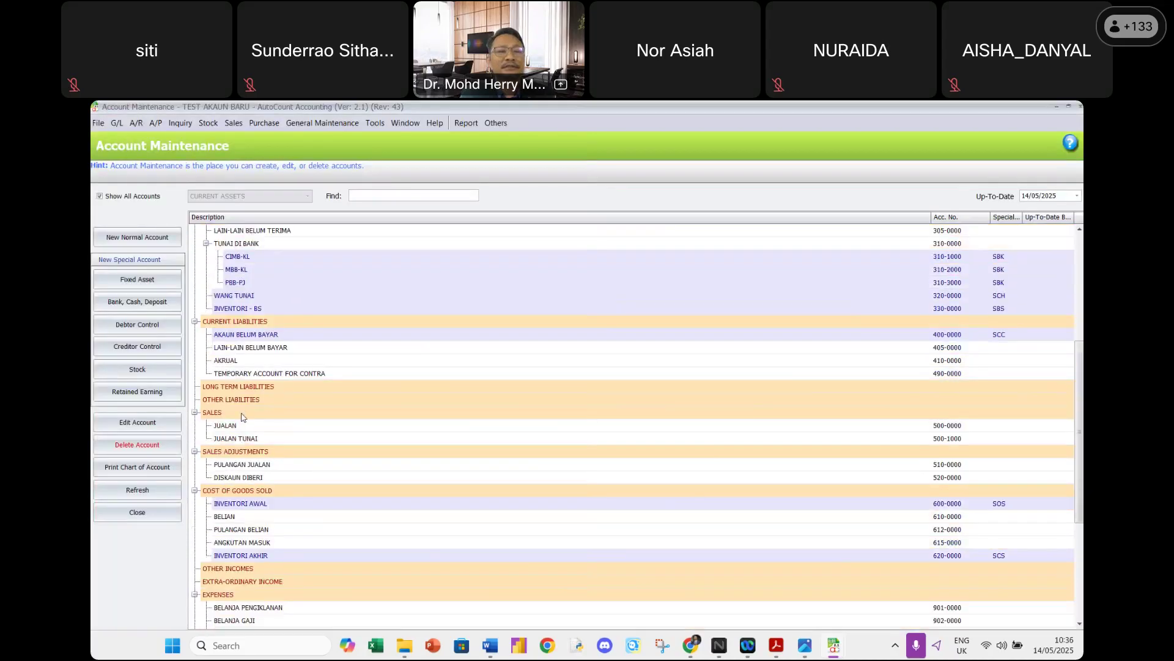
{"action": "scroll", "coordinate": [243, 417], "scroll_direction": "down", "scroll_amount": 2}
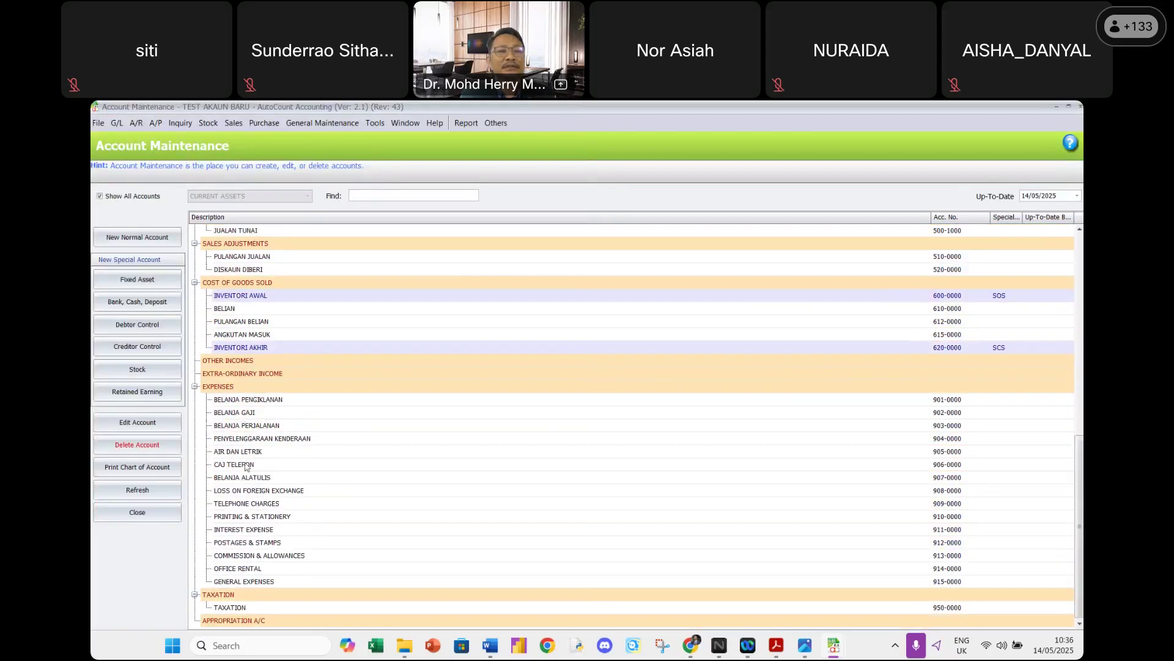
{"action": "left_click", "coordinate": [247, 491]}
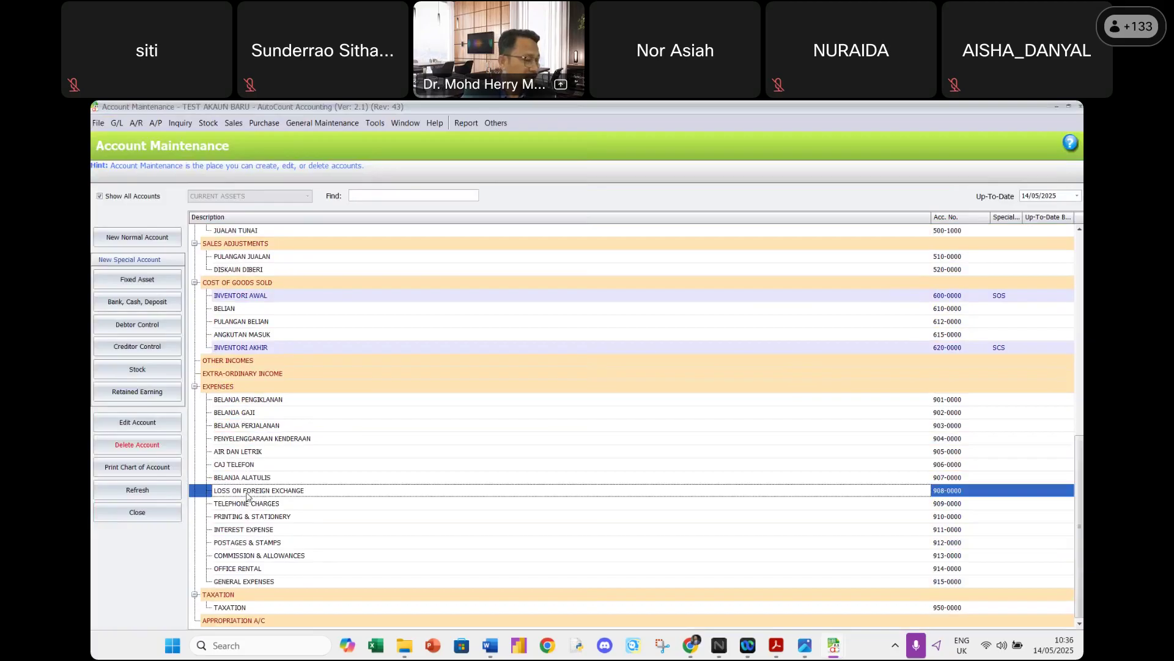
{"action": "double_click", "coordinate": [247, 491]}
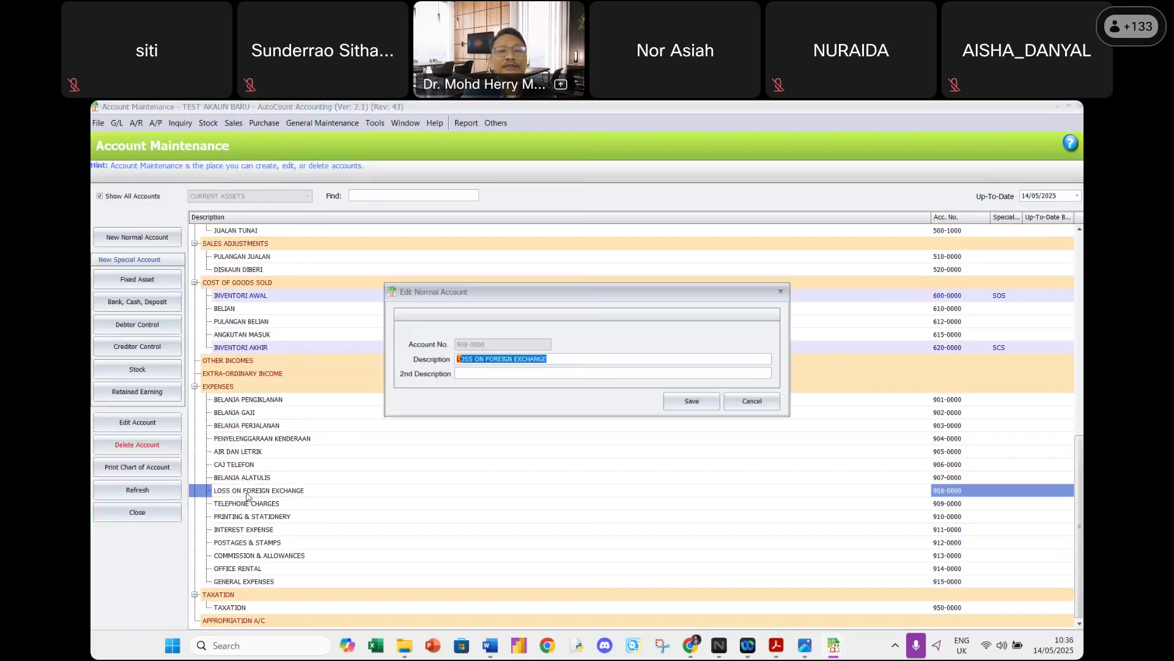
{"action": "type", "text": "BELAN"}
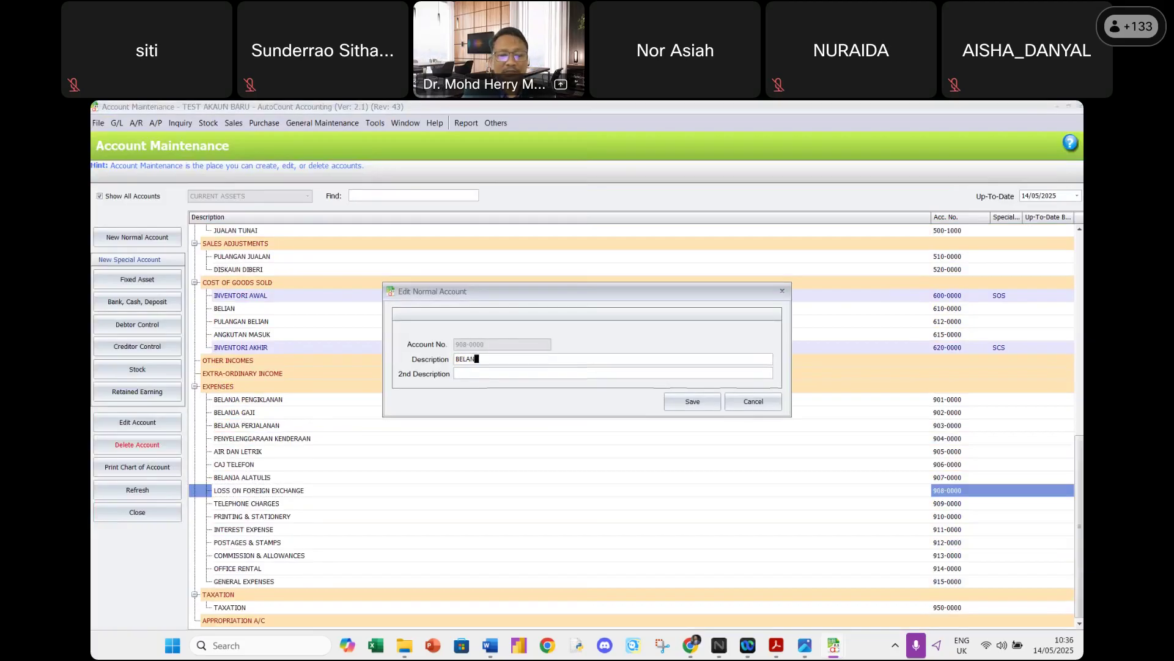
{"action": "type", "text": "JA POS DAN SE"}
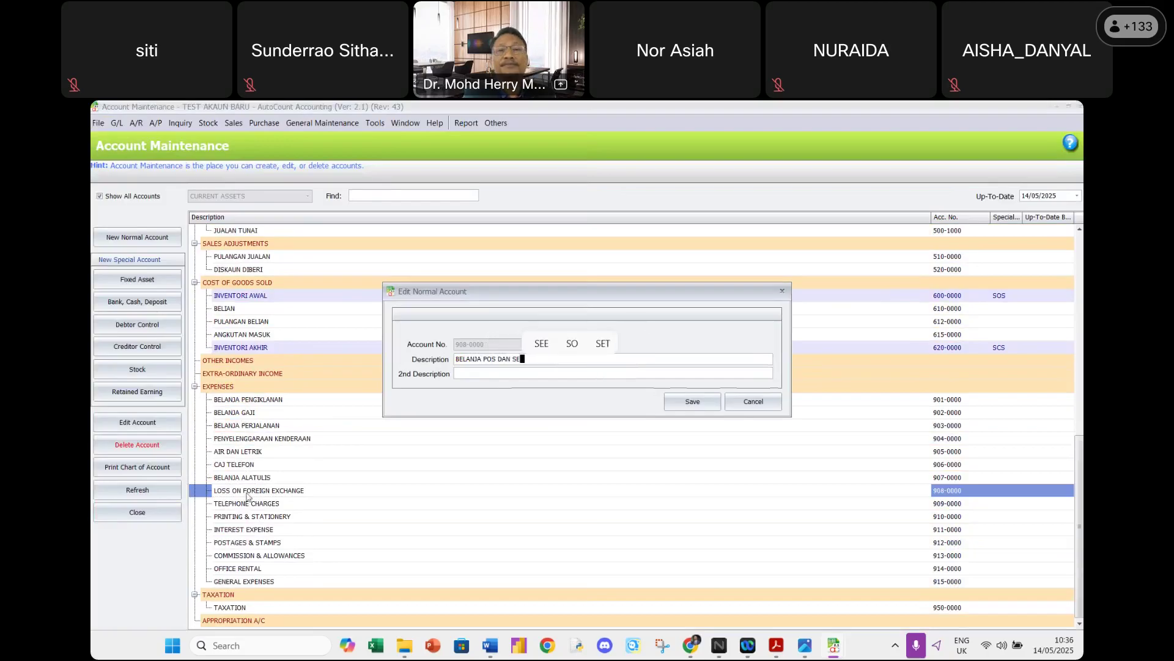
{"action": "key", "text": "BackSpace"}
{"action": "type", "text": "ETEM"}
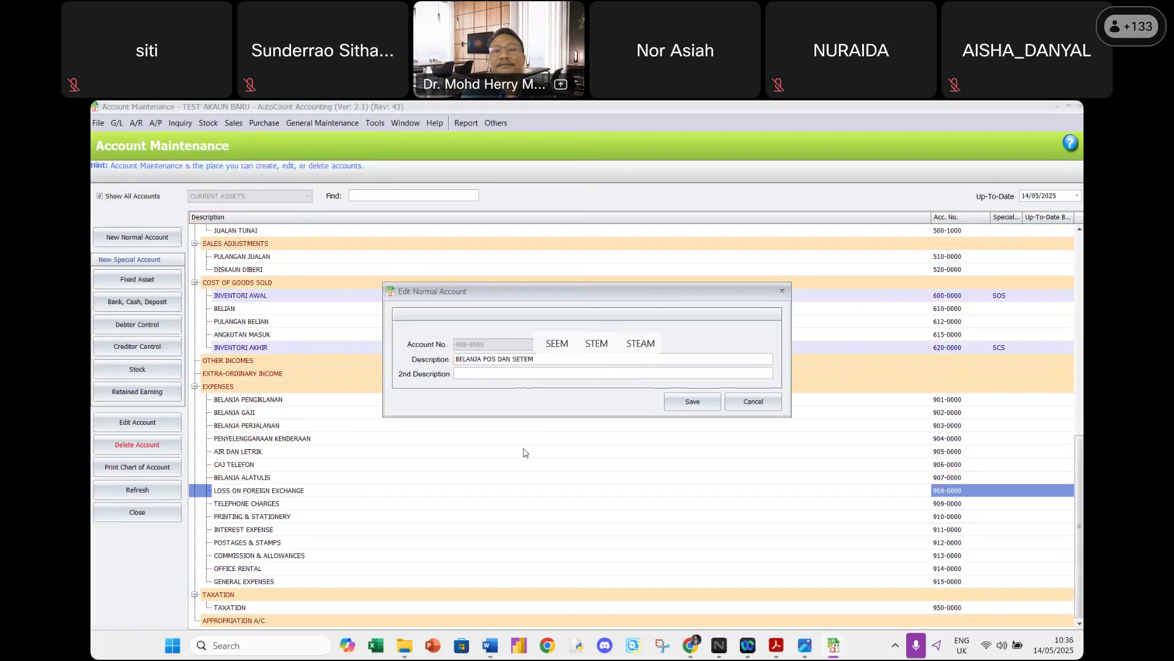
{"action": "left_click", "coordinate": [690, 401]}
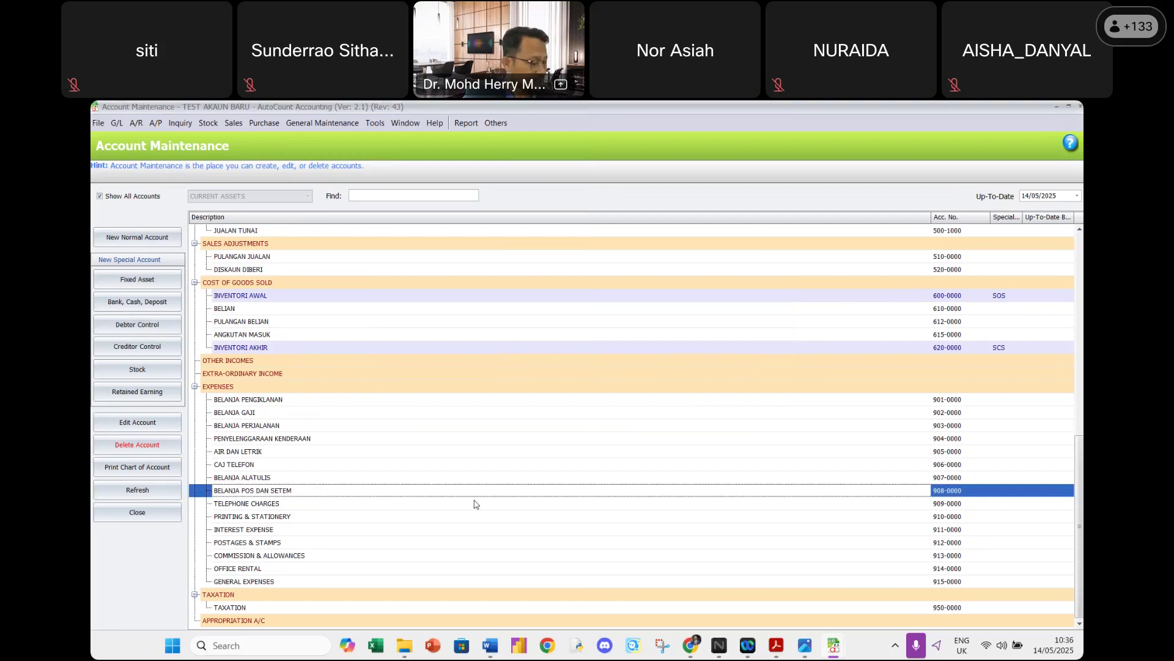
Change the description of the TELEPHONE CHARGES account under EXPENSES to BELANJA KOMISEN DAN ELAUN and save it.
{"action": "double_click", "coordinate": [264, 504]}
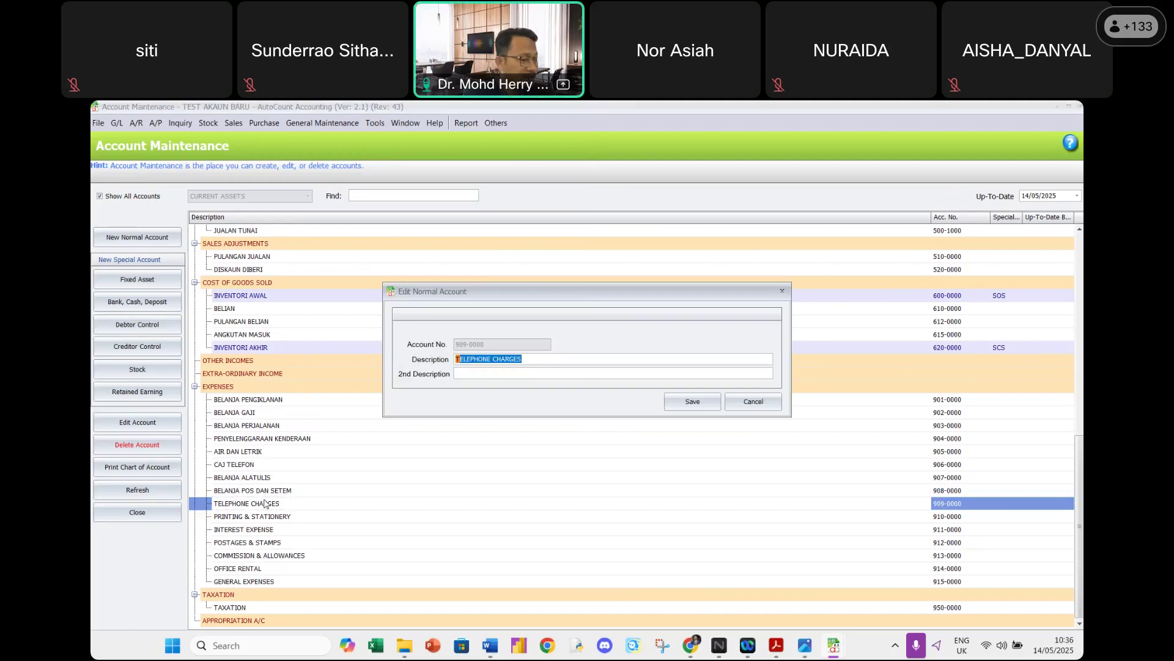
{"action": "type", "text": "BELAN"}
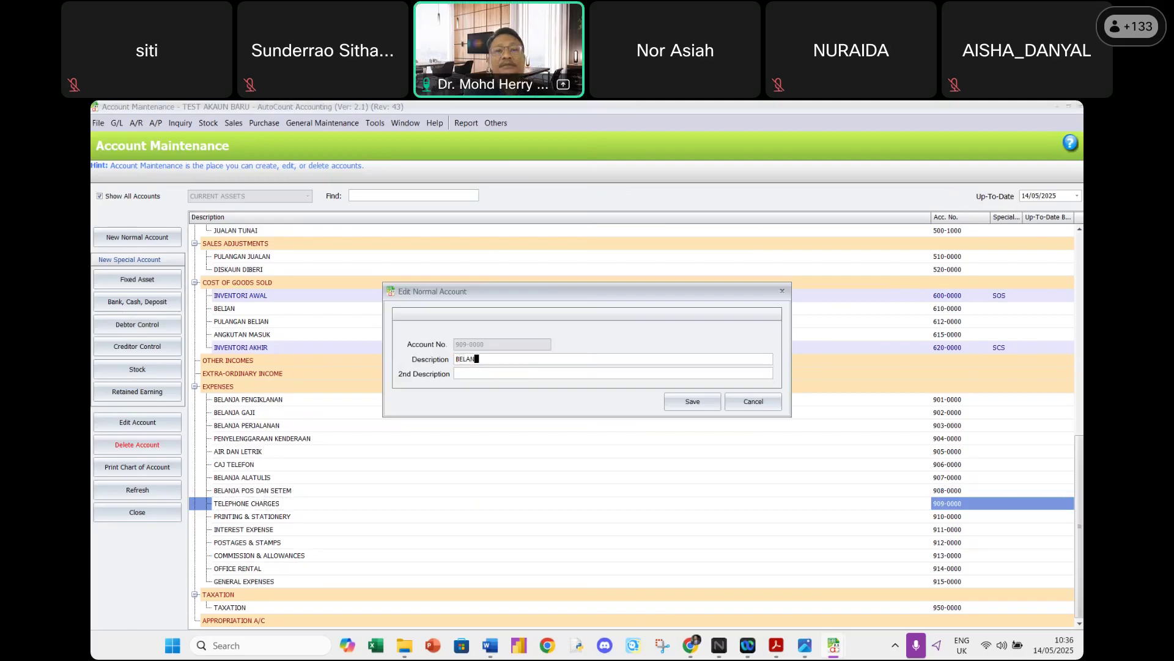
{"action": "type", "text": "JA KOMISEN"}
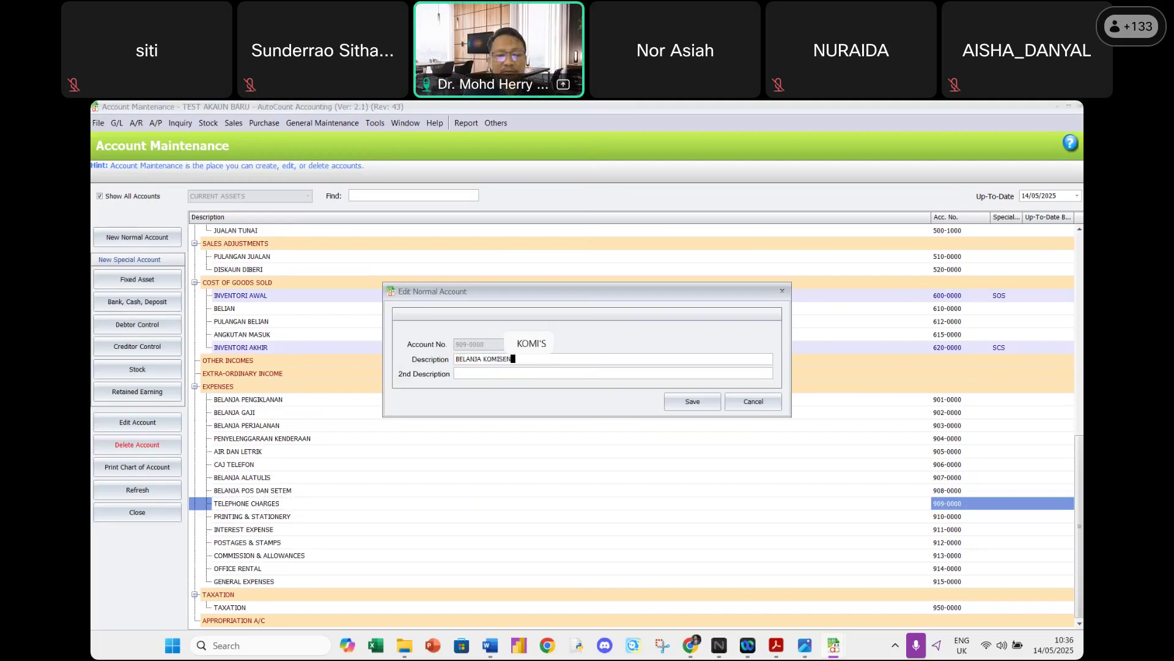
{"action": "type", "text": " DAN ELAUN"}
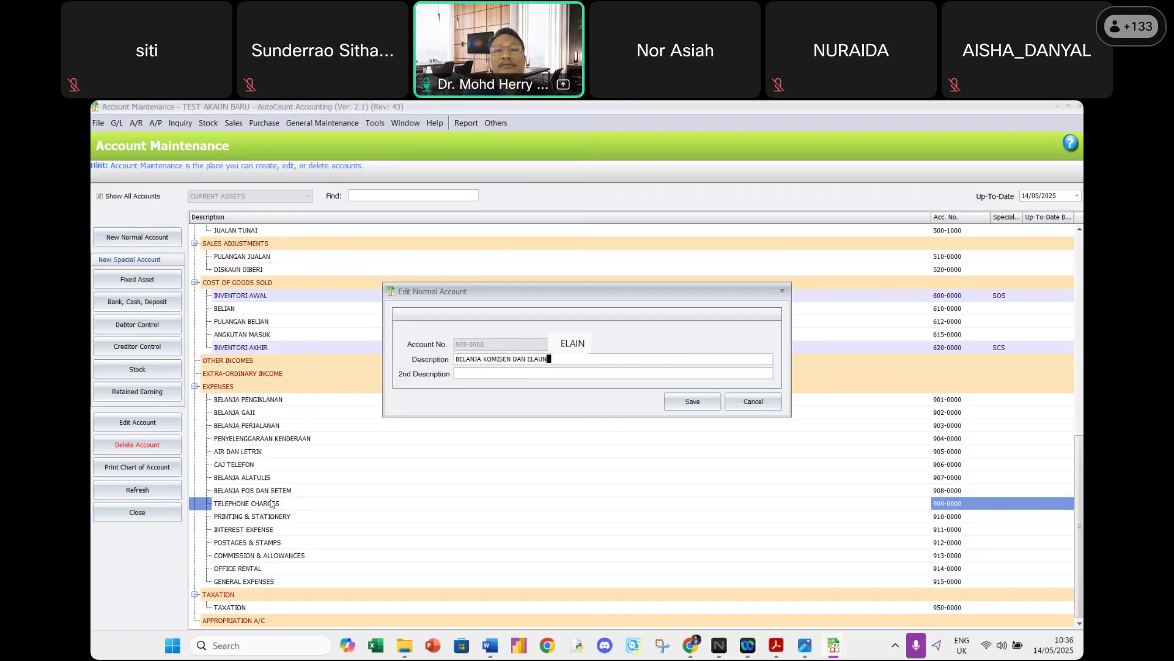
{"action": "left_click", "coordinate": [692, 405]}
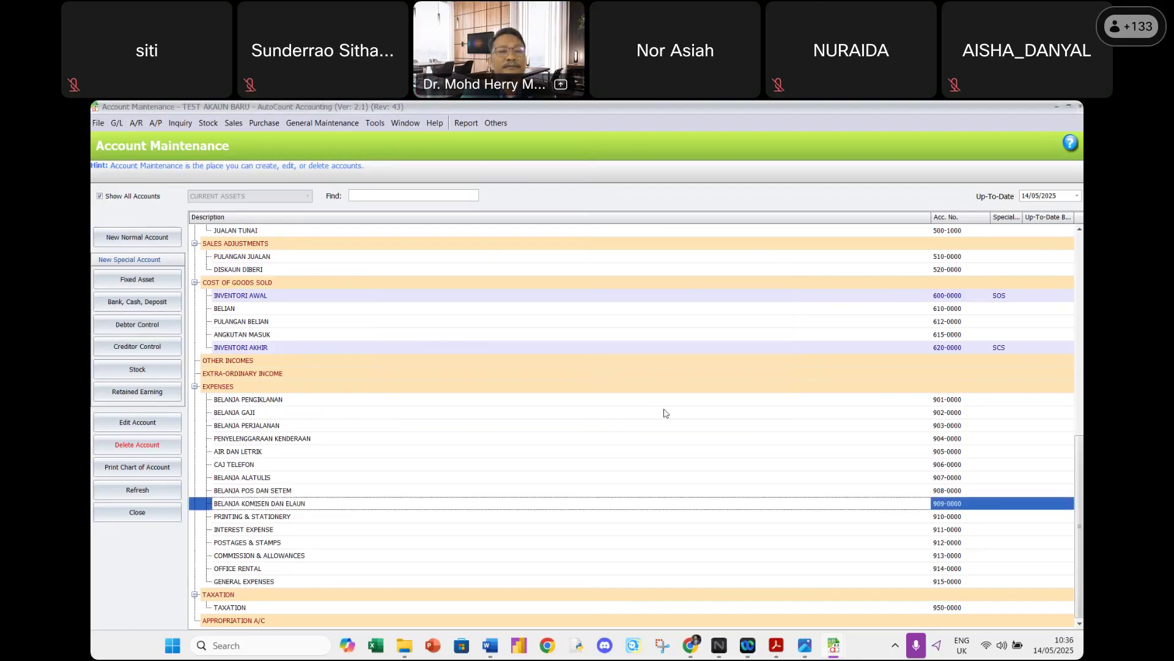
Change the description of the PRINTING & STATIONERY account under EXPENSES to BELANJA SEWAN PEJABAT and save it.
{"action": "left_click", "coordinate": [304, 519]}
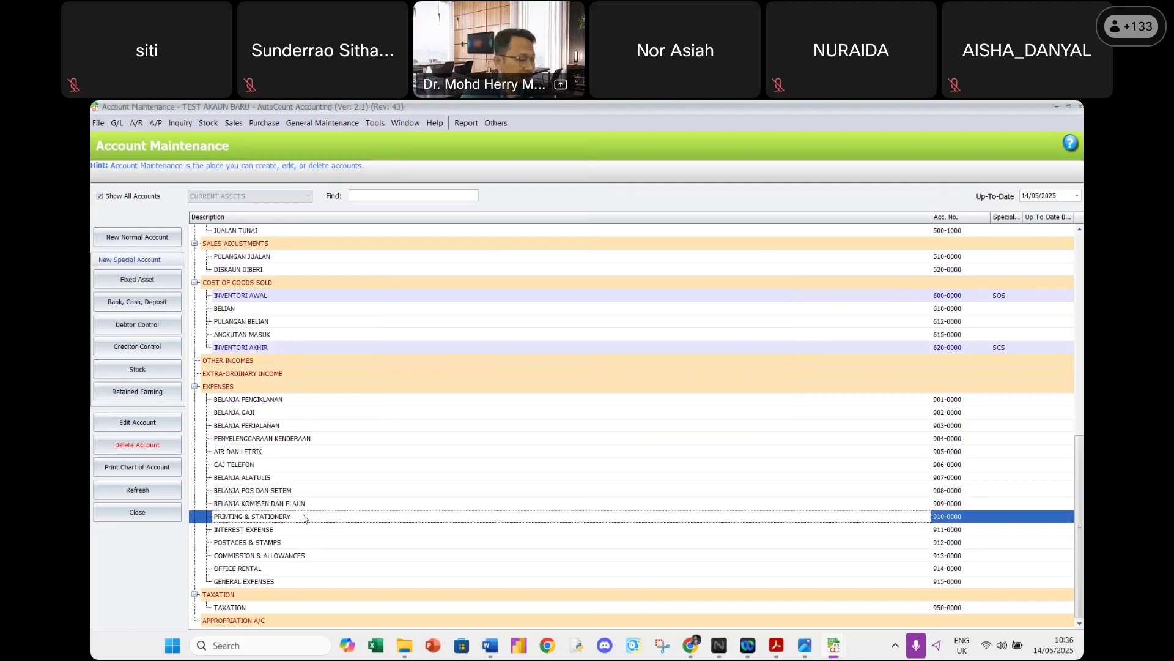
{"action": "double_click", "coordinate": [304, 518]}
{"action": "type", "text": "BELANJA SEWAN PEJABAT"}
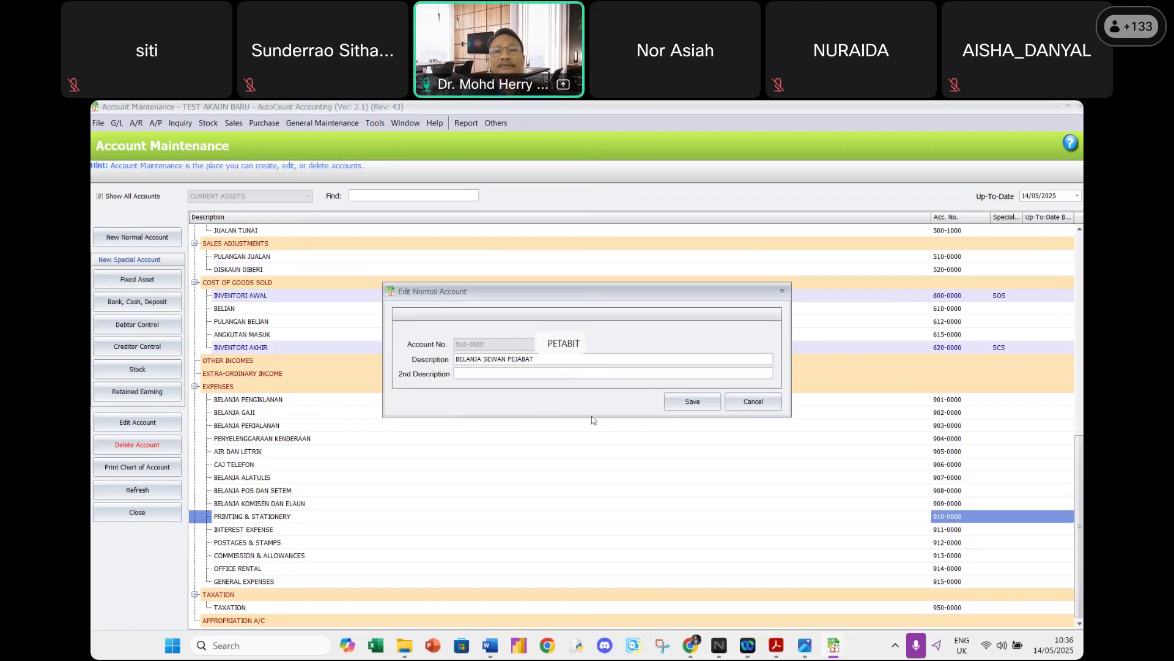
{"action": "left_click", "coordinate": [685, 405]}
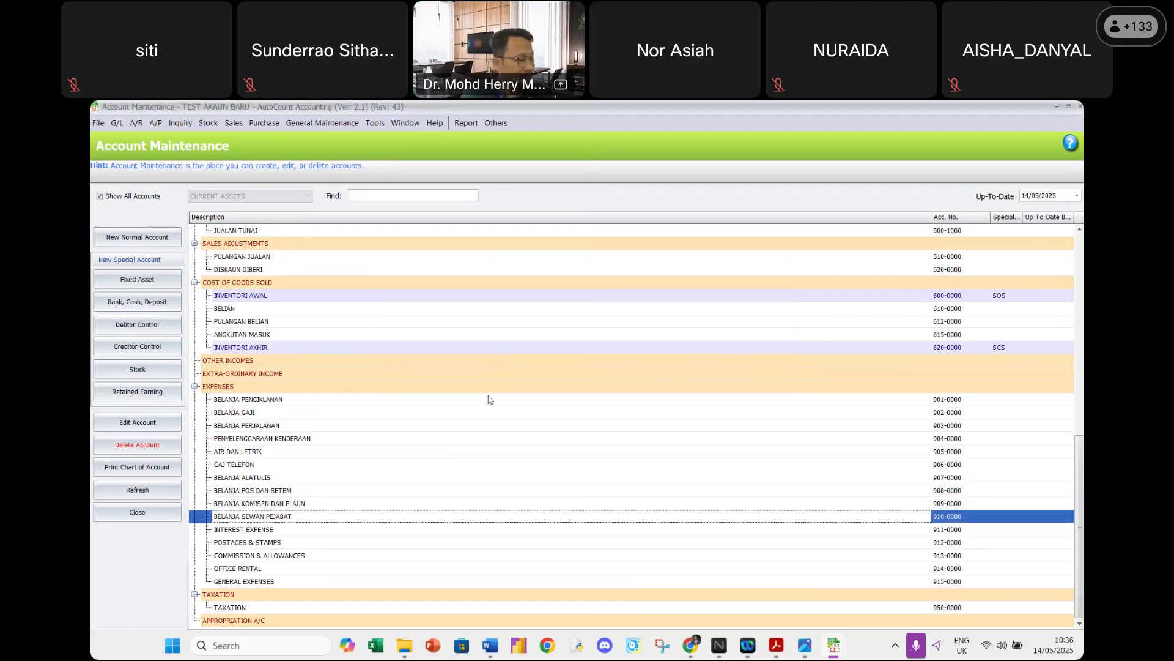
Correct the description of the BELANJA SEWAN PEJABAT account under EXPENSES to BELANJA SEWAAN PEJABAT and save it.
{"action": "double_click", "coordinate": [282, 532]}
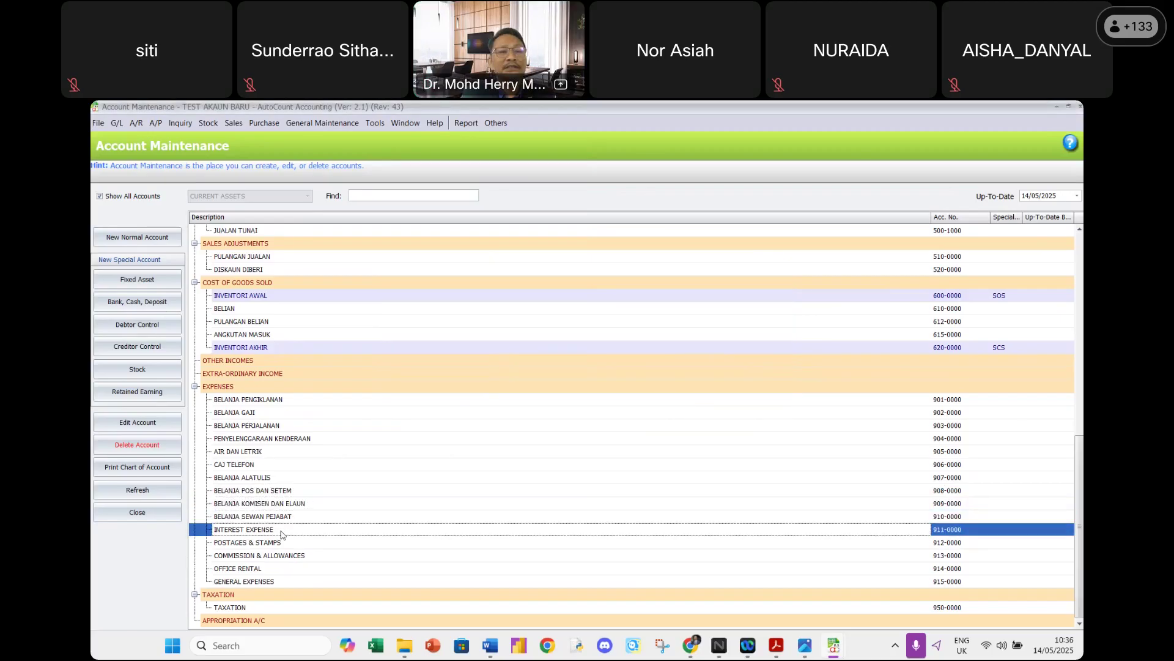
{"action": "left_click", "coordinate": [761, 407]}
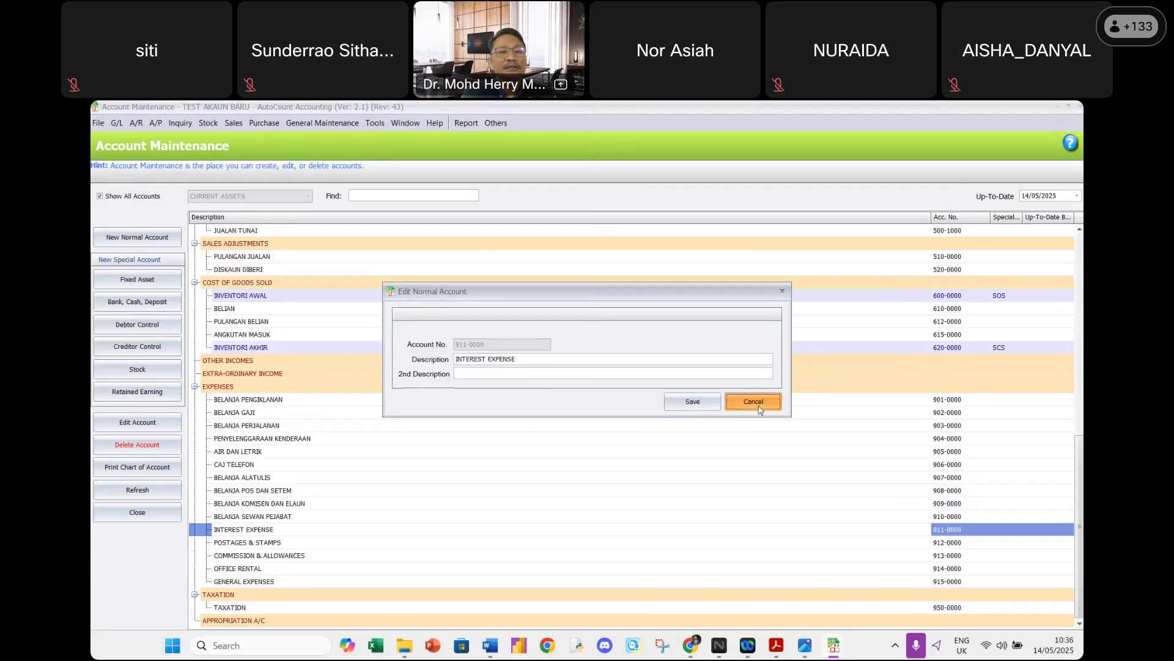
{"action": "double_click", "coordinate": [279, 517]}
{"action": "left_click", "coordinate": [501, 359]}
{"action": "type", "text": "ANJA SEWAAN PEJABAT"}
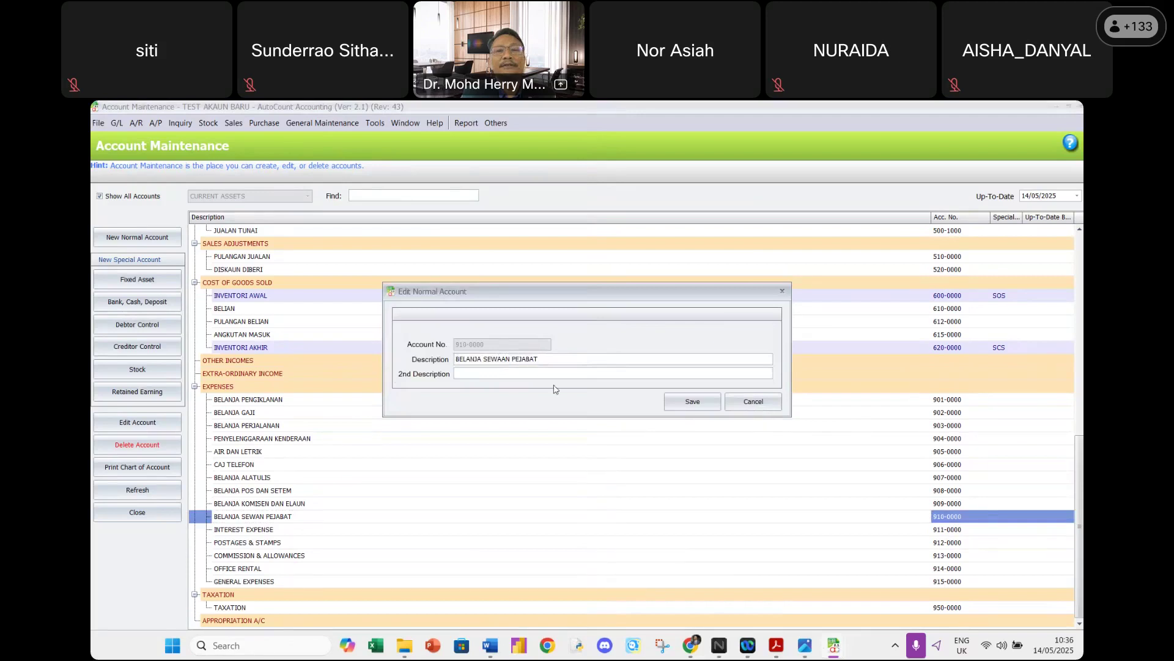
{"action": "left_click", "coordinate": [693, 401]}
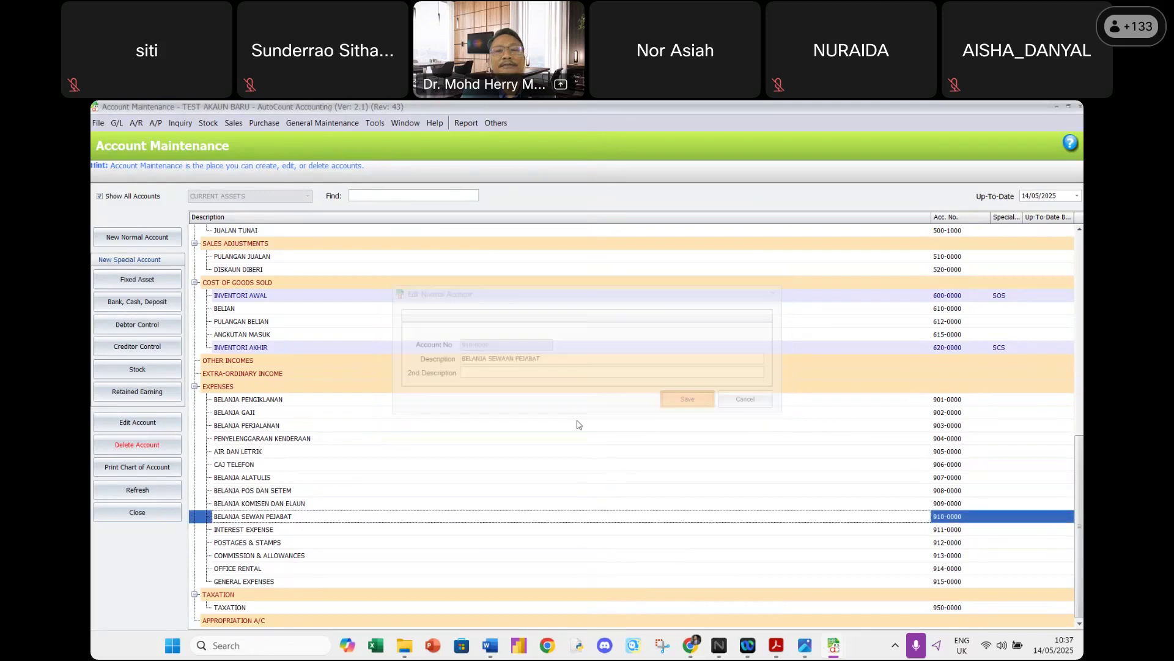
Change the description of the INTEREST EXPENSE account under EXPENSES to BELANJA AM and save it.
{"action": "double_click", "coordinate": [258, 530]}
{"action": "type", "text": "BELANJA AM"}
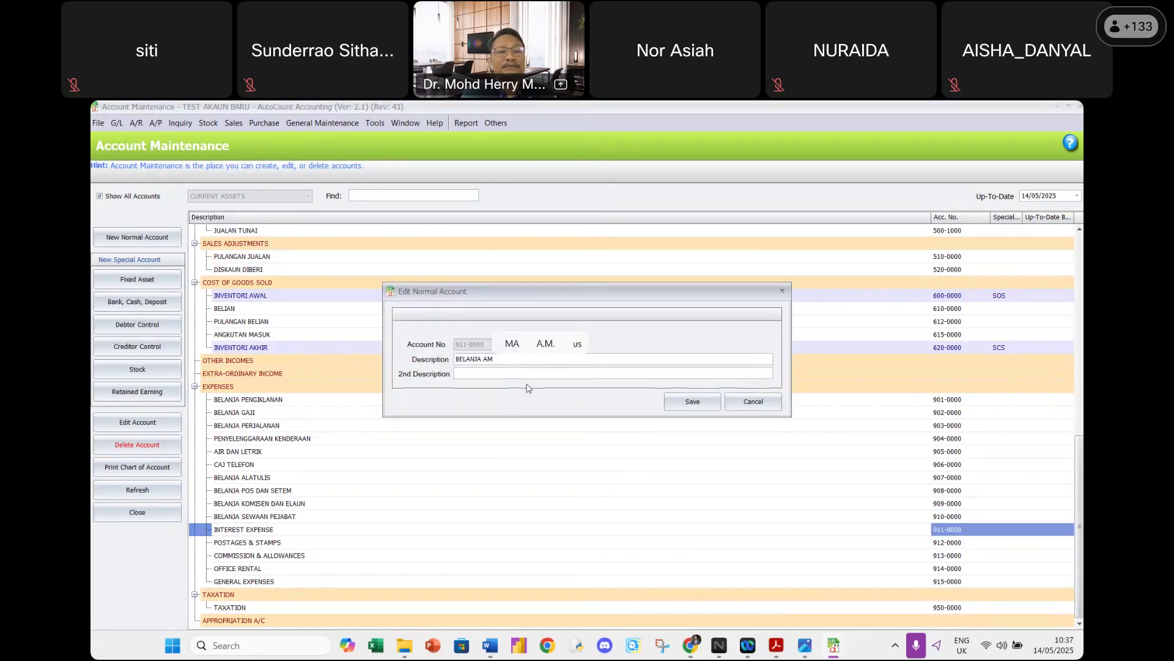
{"action": "left_click", "coordinate": [688, 404]}
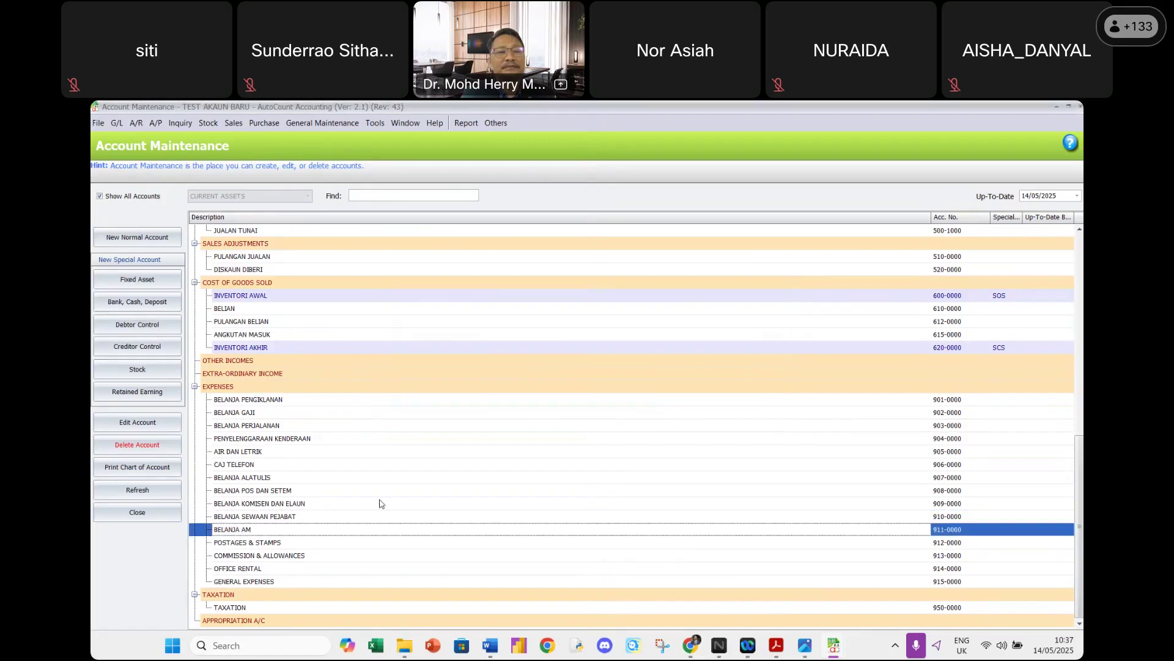
Delete the POSTAGES & STAMPS account under EXPENSES and confirm the deletion.
{"action": "left_click", "coordinate": [273, 545]}
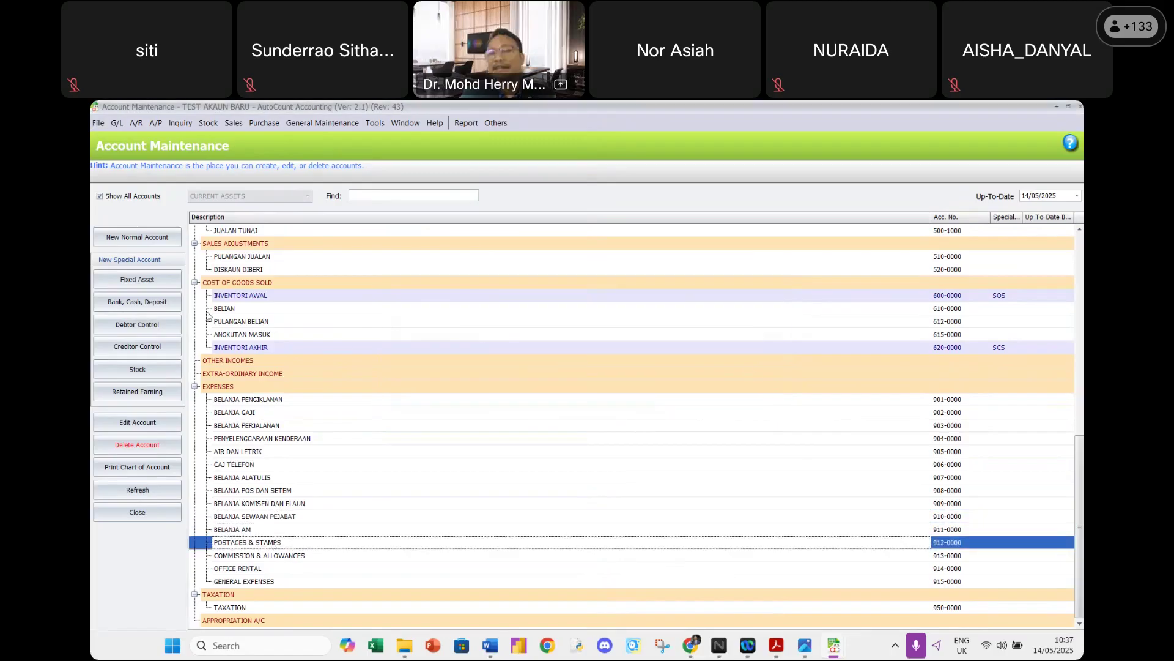
{"action": "left_click", "coordinate": [133, 445]}
{"action": "left_click", "coordinate": [551, 386]}
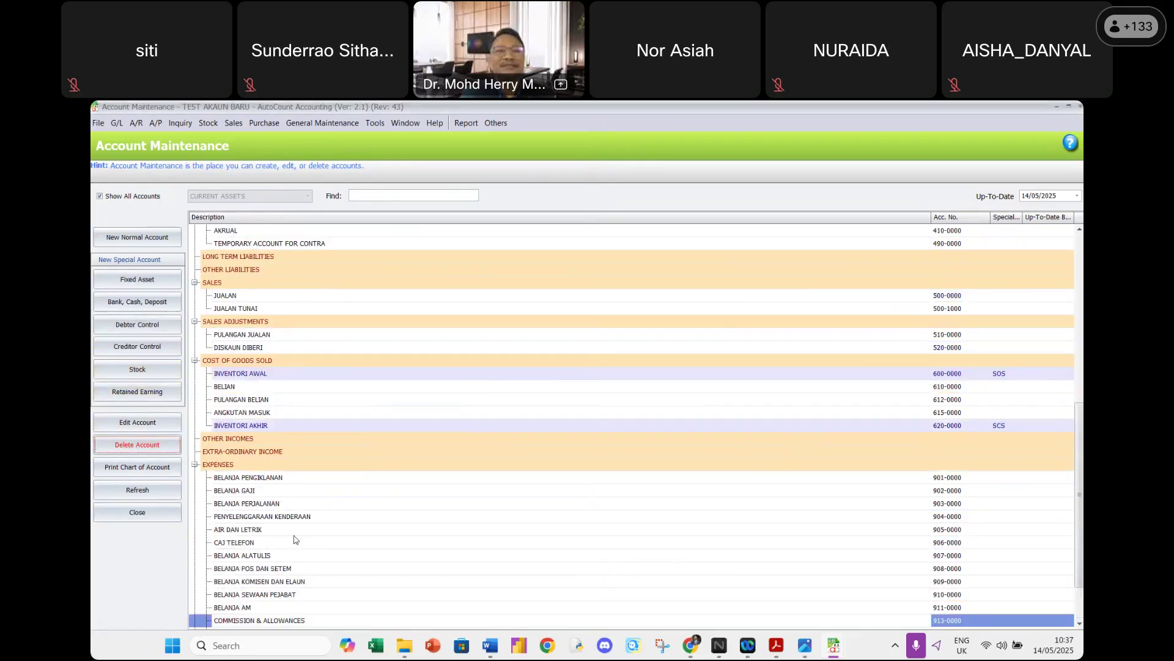
{"action": "scroll", "coordinate": [275, 548], "scroll_direction": "down", "scroll_amount": 2}
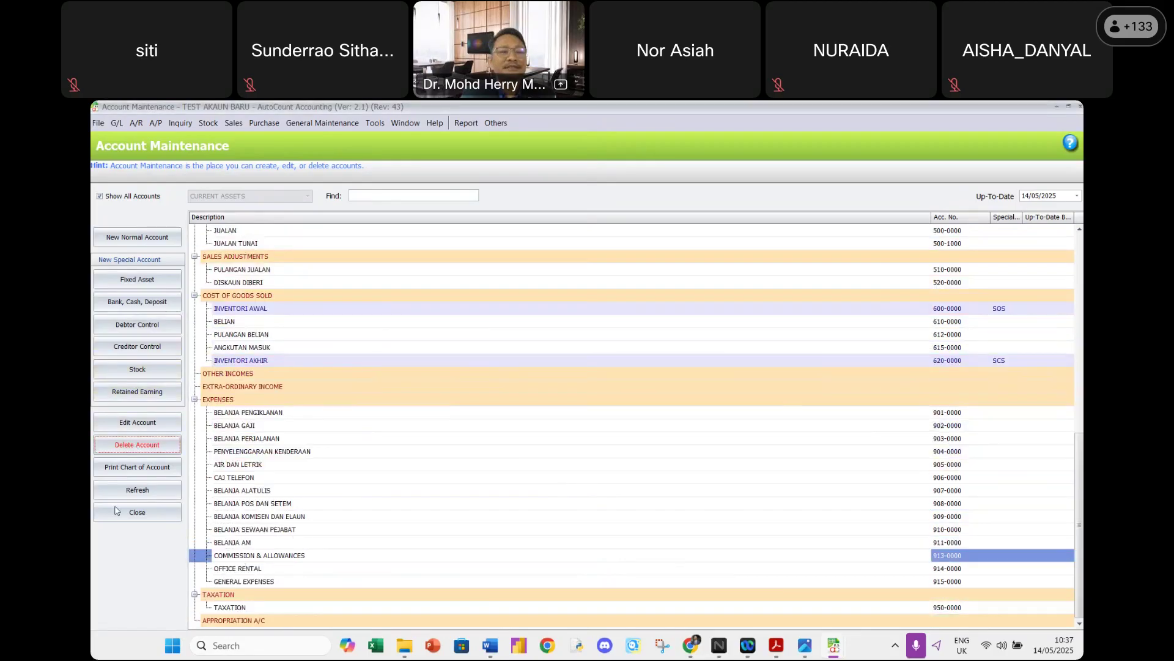
Delete the COMMISSION & ALLOWANCES, OFFICE RENTAL and GENERAL EXPENSES accounts from the expenses group.
{"action": "left_click", "coordinate": [137, 444]}
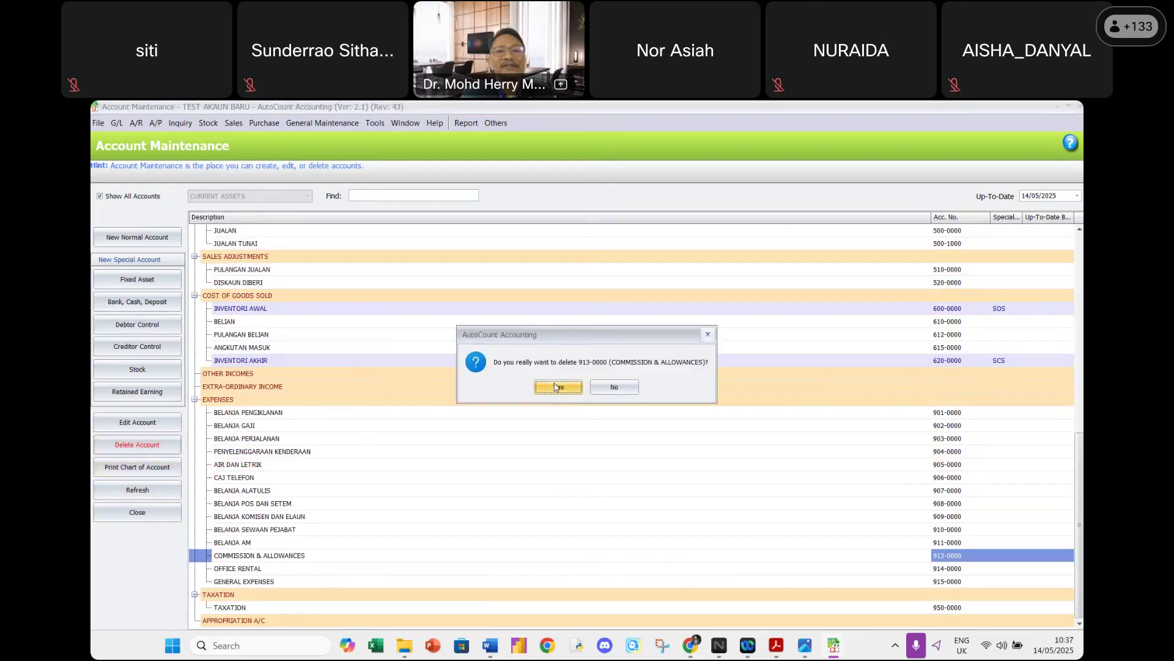
{"action": "left_click", "coordinate": [556, 386]}
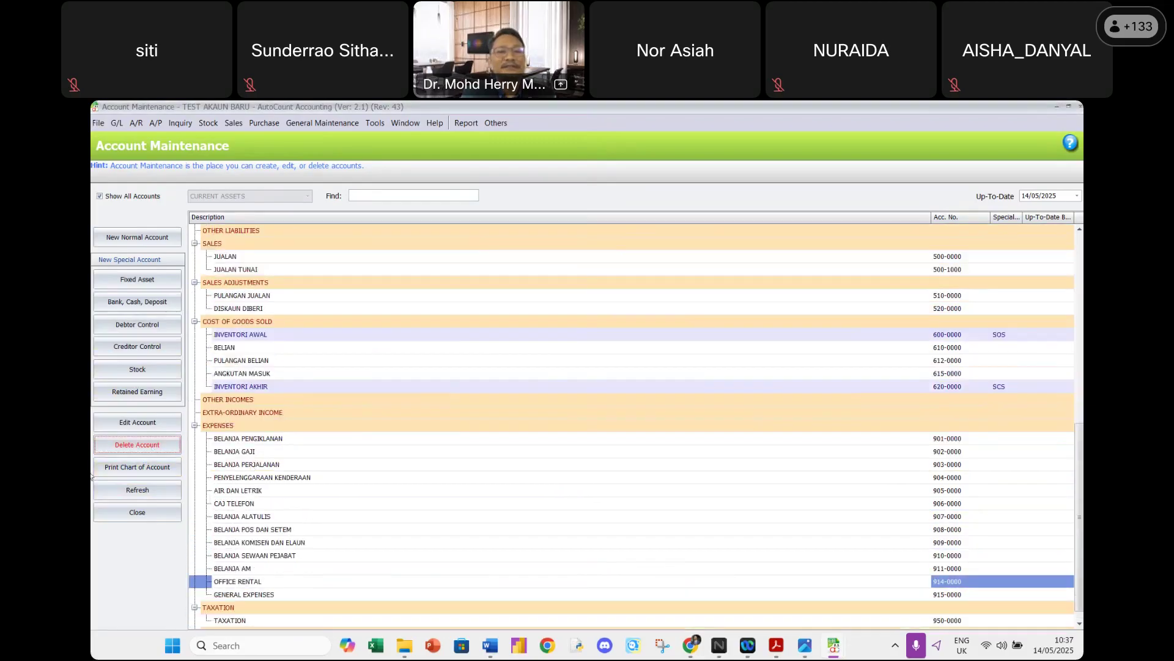
{"action": "left_click", "coordinate": [114, 444]}
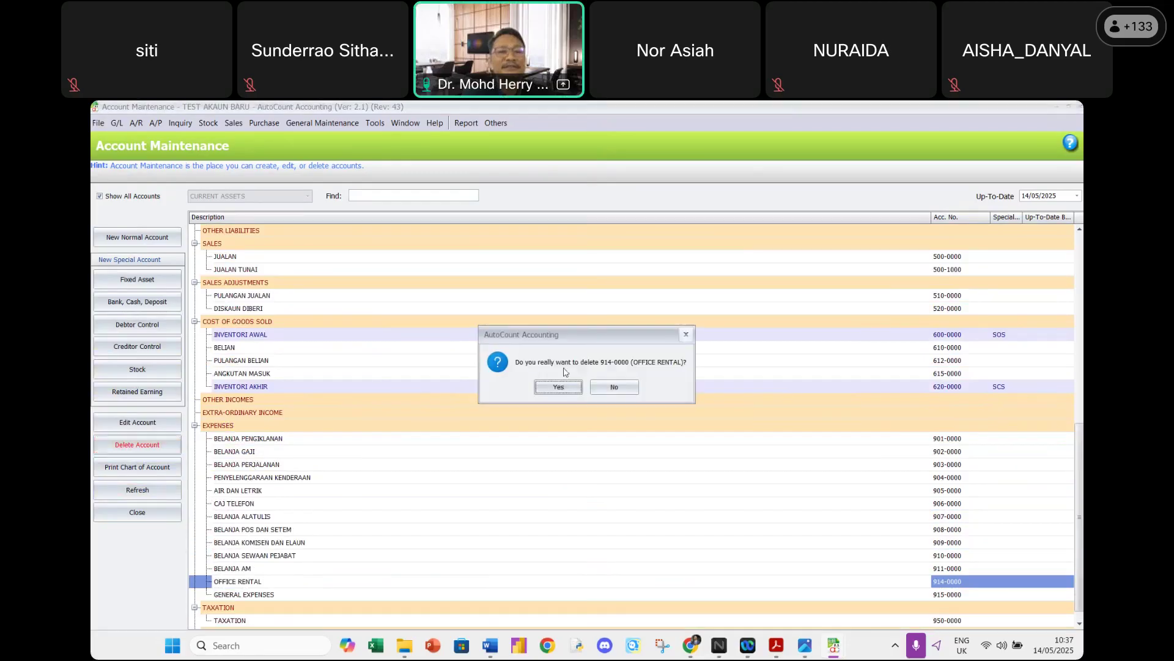
{"action": "left_click", "coordinate": [562, 395]}
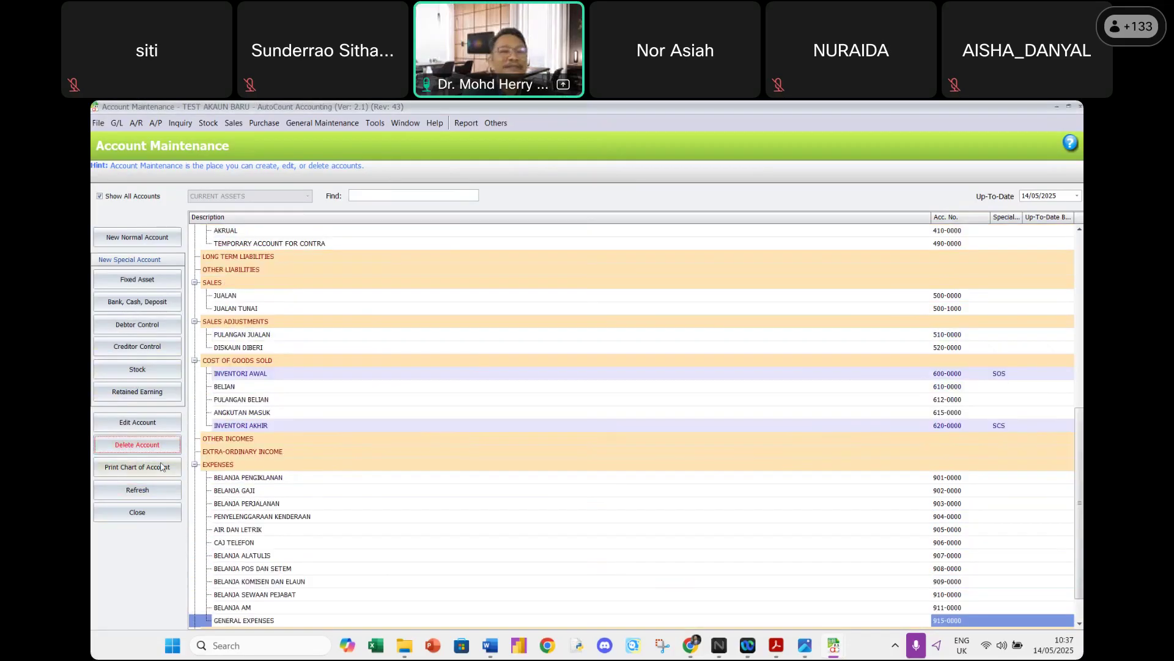
{"action": "left_click", "coordinate": [147, 449]}
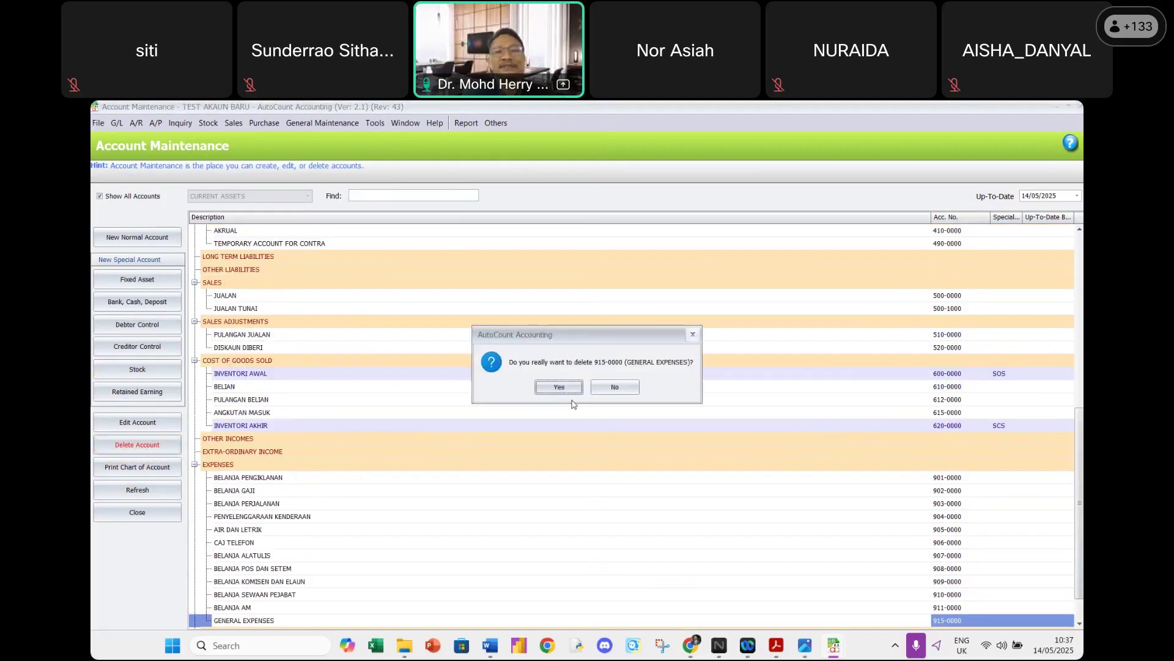
{"action": "left_click", "coordinate": [559, 387]}
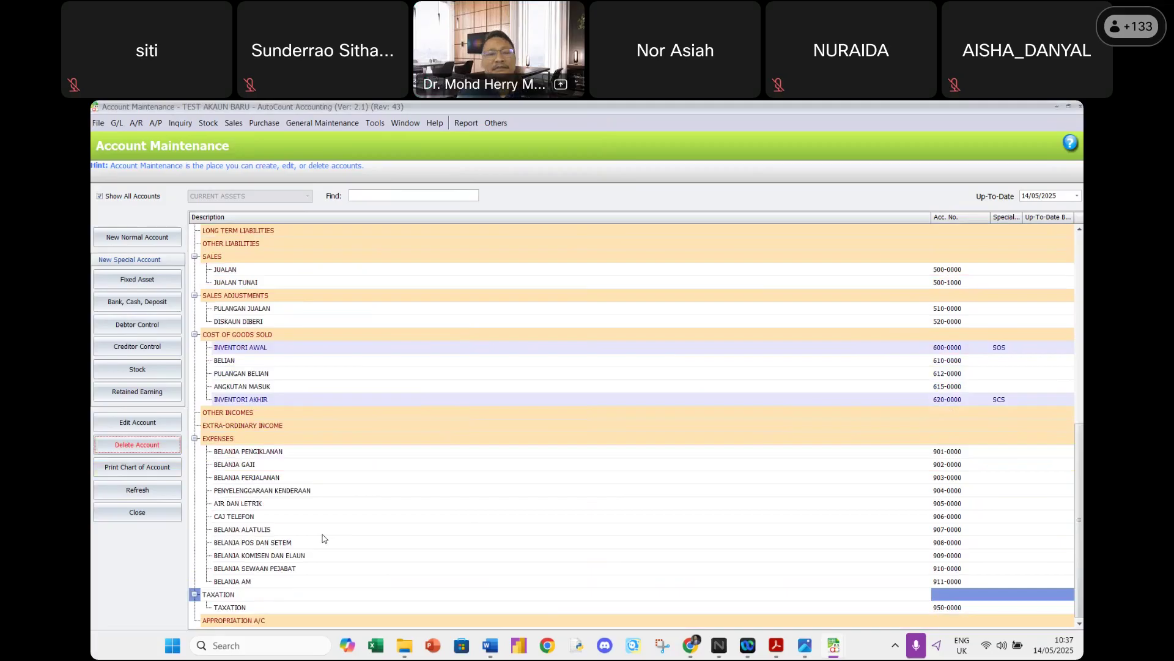
Change the description of the TAXATION account under the taxation group to PENCUKAIAN and save it.
{"action": "double_click", "coordinate": [230, 607]}
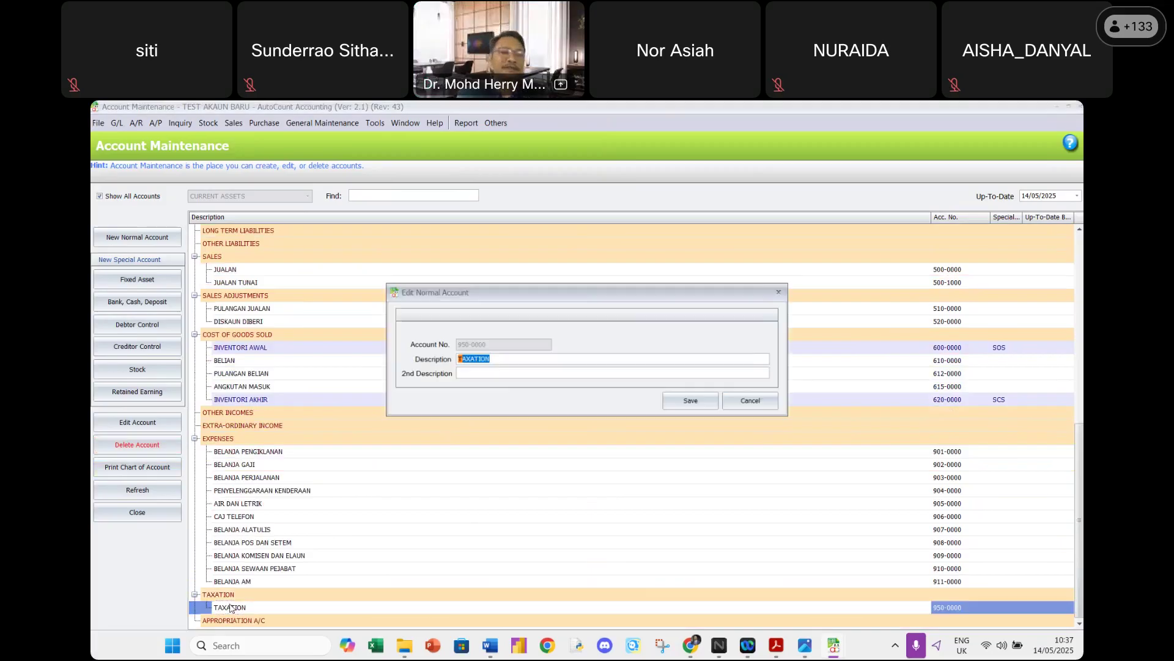
{"action": "type", "text": "PENC"}
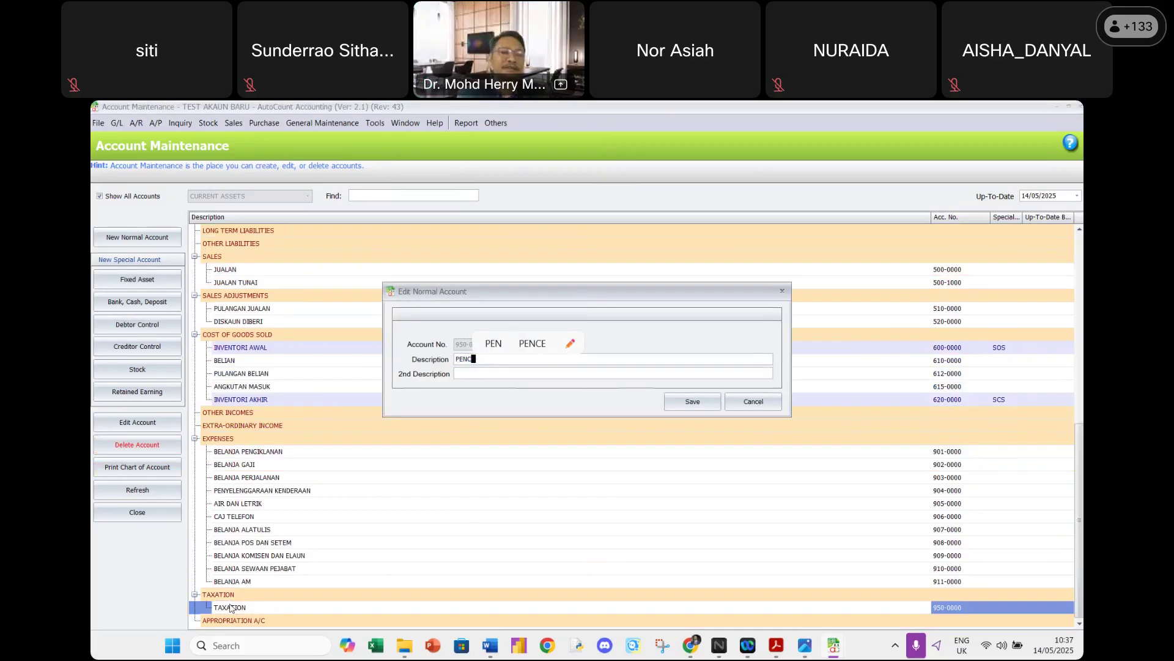
{"action": "type", "text": "UKAIAN"}
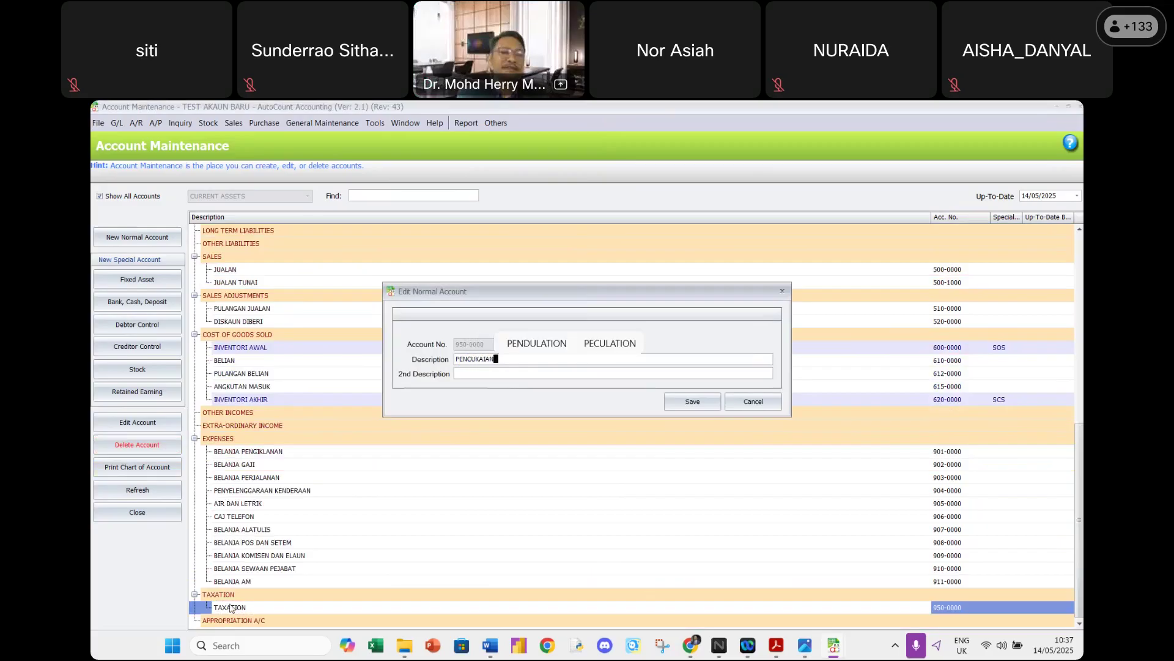
{"action": "left_click", "coordinate": [691, 401]}
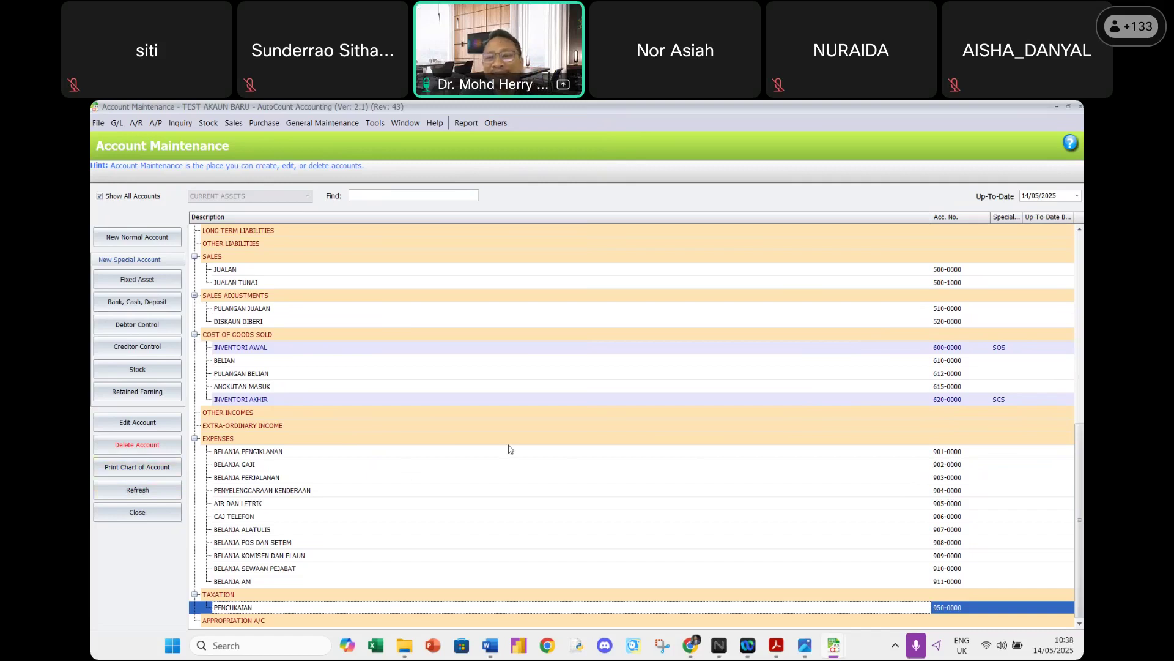
Review the whole chart of accounts, closing Account Maintenance and reopening it to check the saved list.
{"action": "scroll", "coordinate": [510, 449], "scroll_direction": "up", "scroll_amount": 2}
{"action": "scroll", "coordinate": [509, 449], "scroll_direction": "up", "scroll_amount": 5}
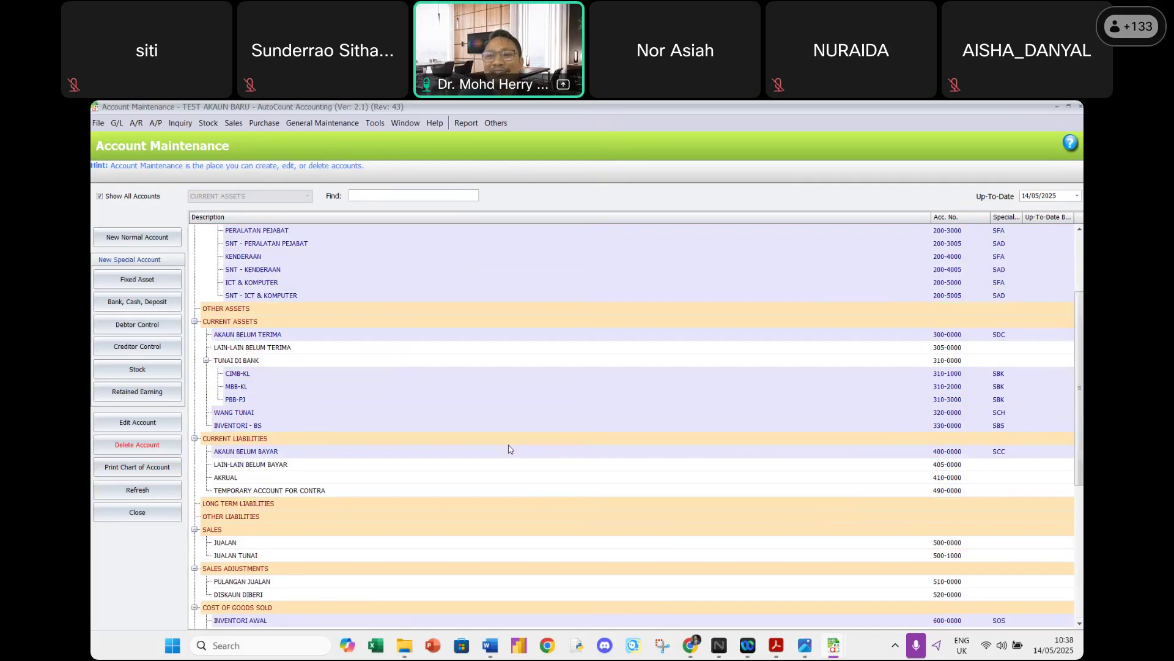
{"action": "scroll", "coordinate": [510, 449], "scroll_direction": "up", "scroll_amount": 3}
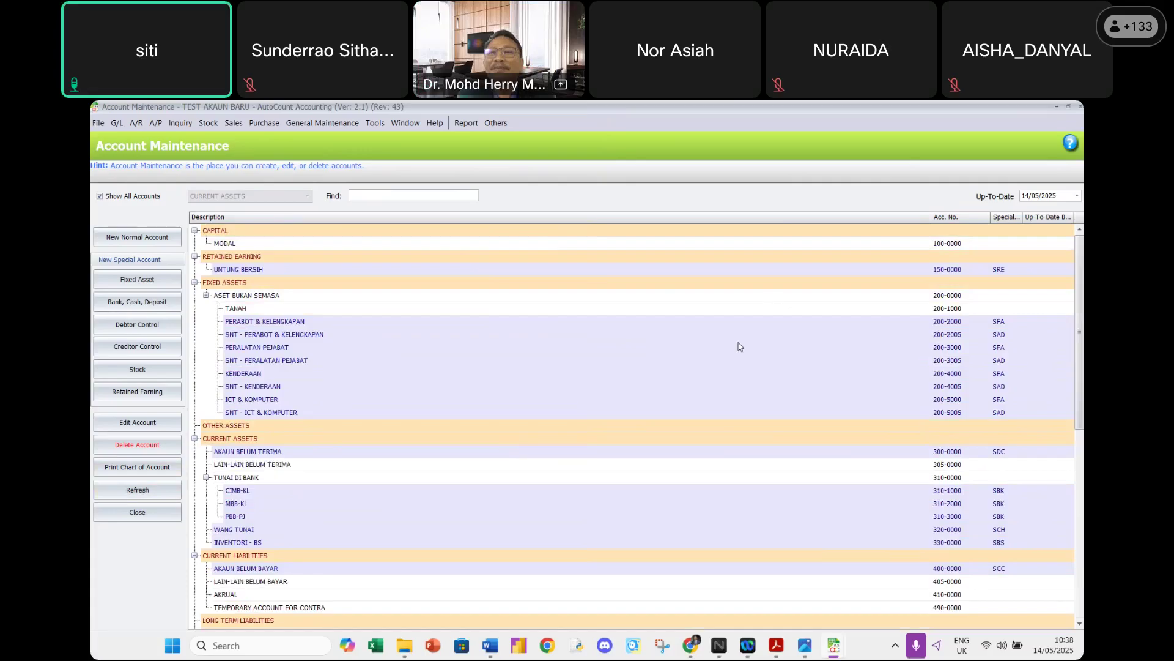
{"action": "left_click", "coordinate": [137, 512]}
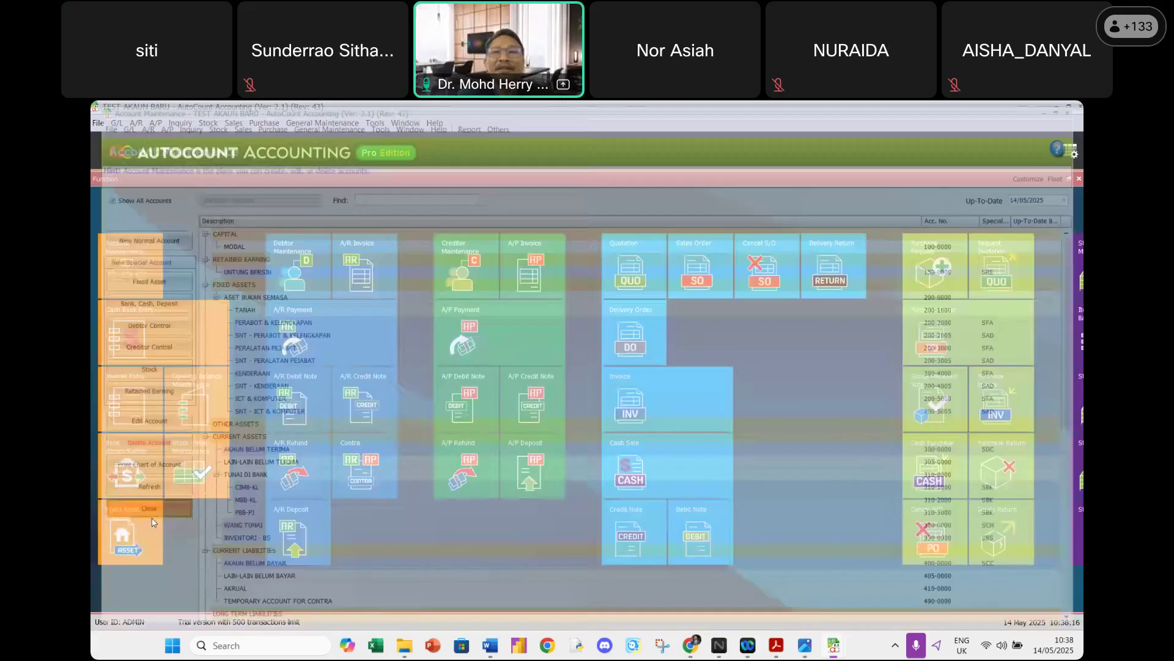
{"action": "left_click", "coordinate": [317, 449]}
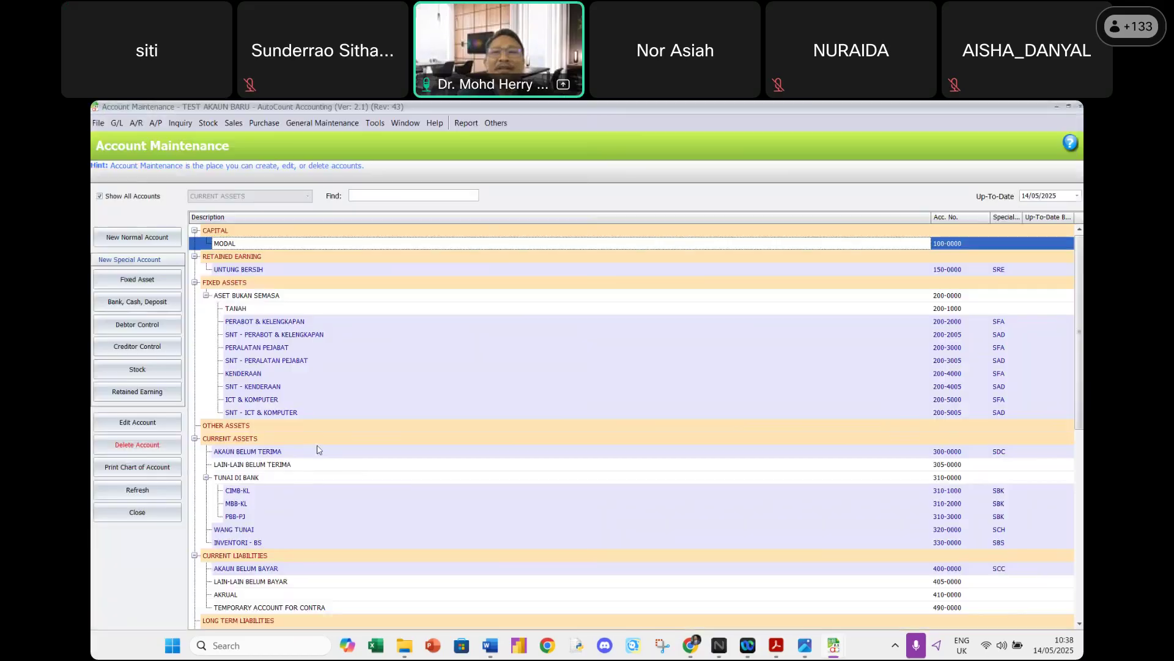
{"action": "scroll", "coordinate": [398, 477], "scroll_direction": "down", "scroll_amount": 10}
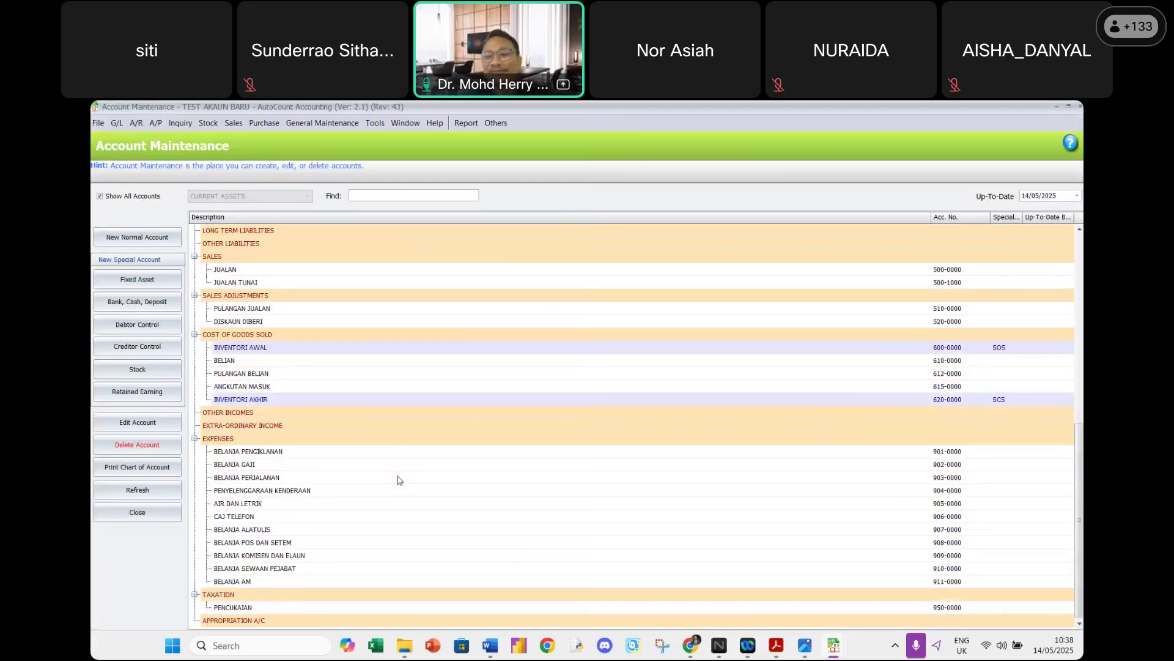
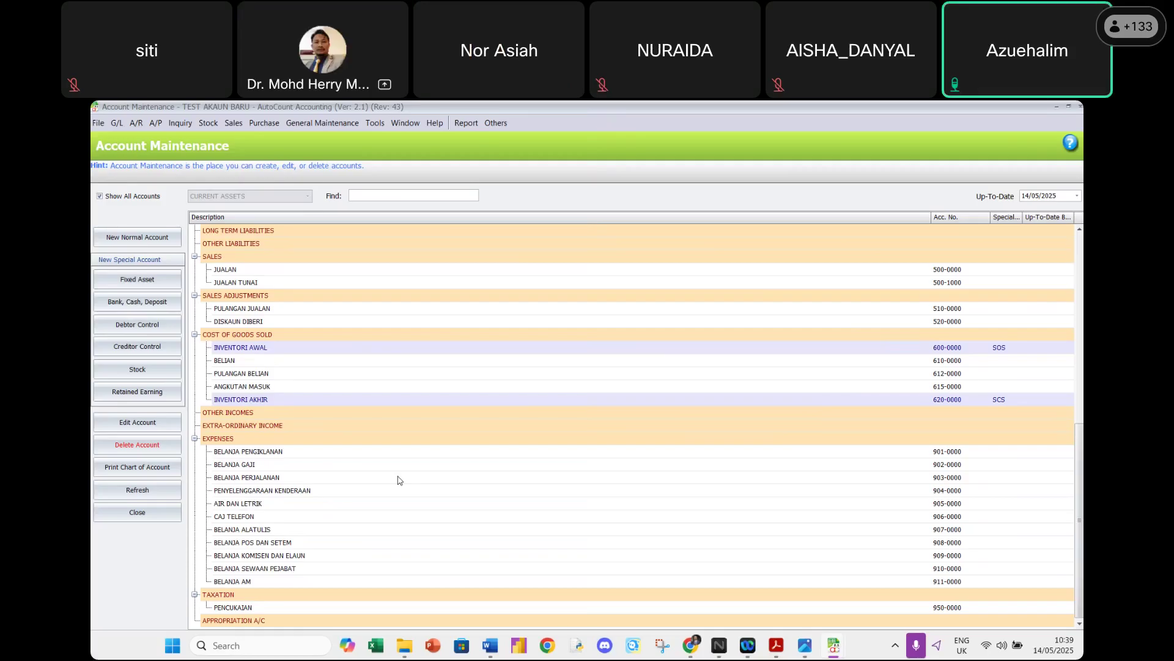
Start a new fixed asset account under ASET BUKAN SEMASA with number 200-5000 and description ICT & KOMPUTER.
{"action": "scroll", "coordinate": [349, 386], "scroll_direction": "up", "scroll_amount": 7}
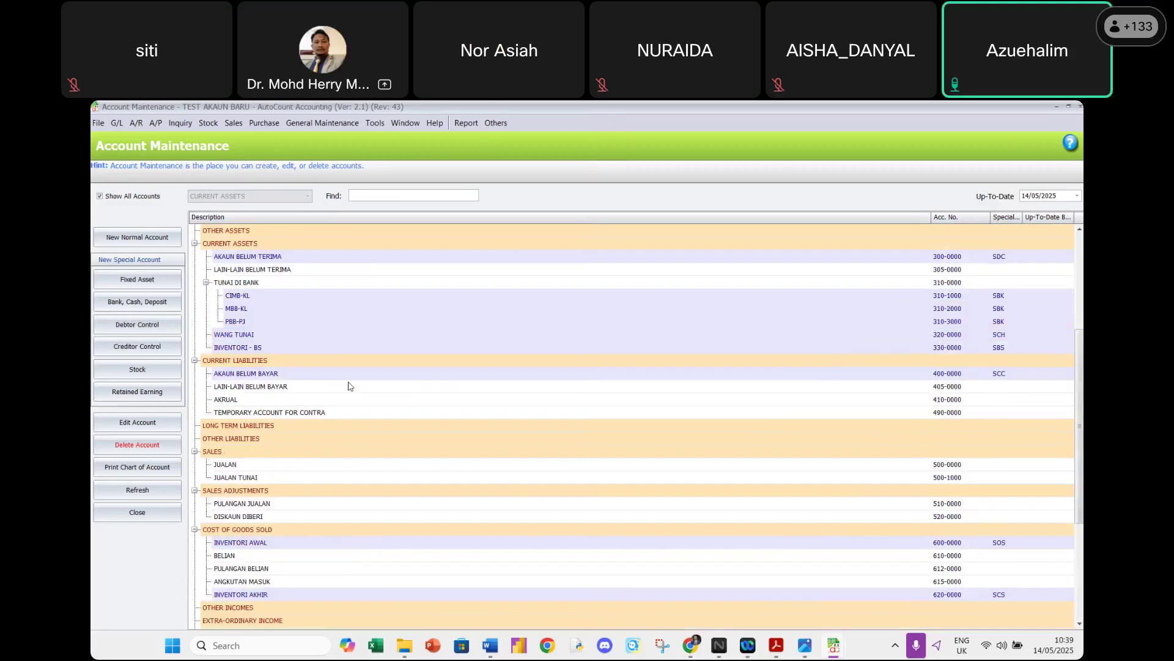
{"action": "scroll", "coordinate": [349, 386], "scroll_direction": "up", "scroll_amount": 3}
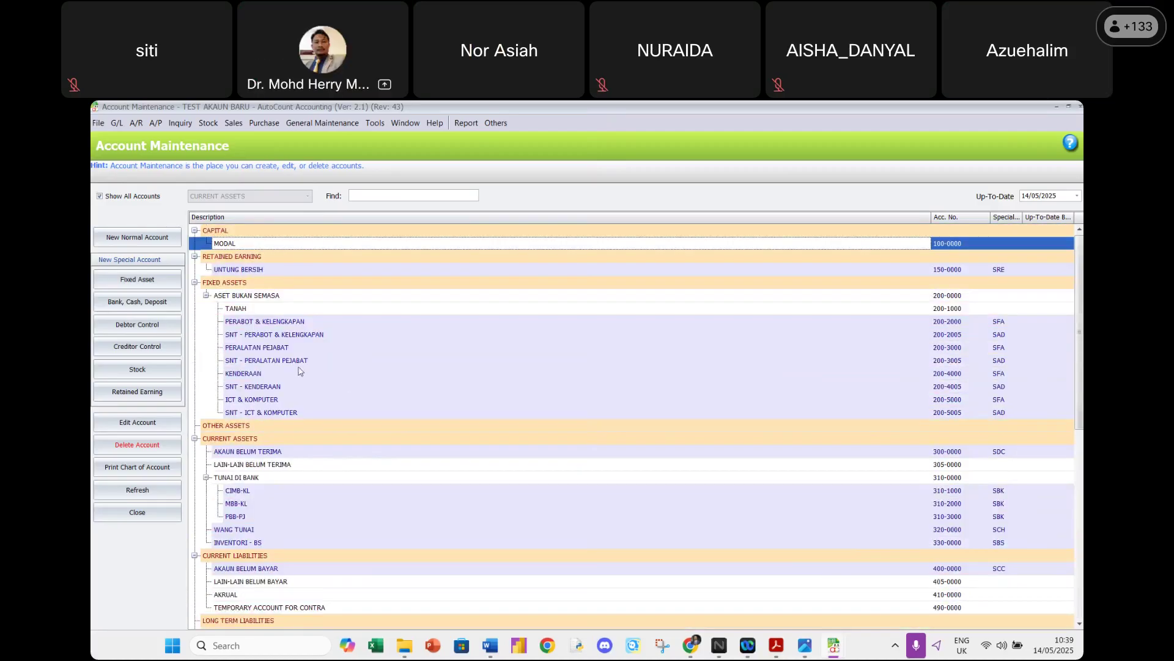
{"action": "left_click", "coordinate": [234, 298]}
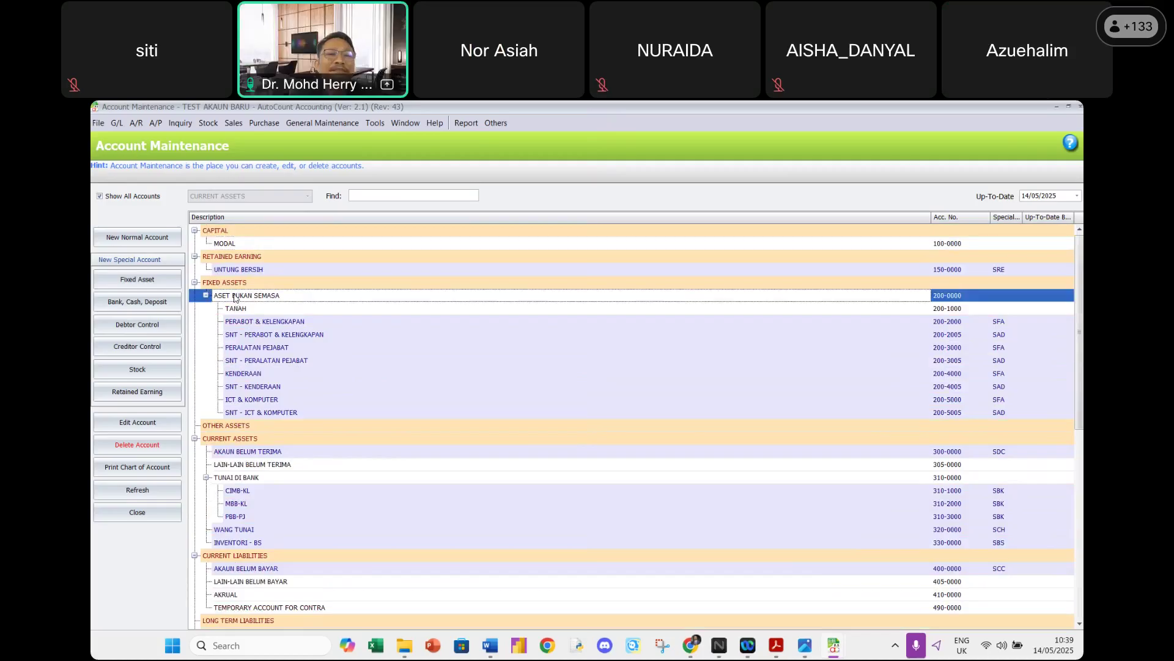
{"action": "left_click", "coordinate": [144, 280]}
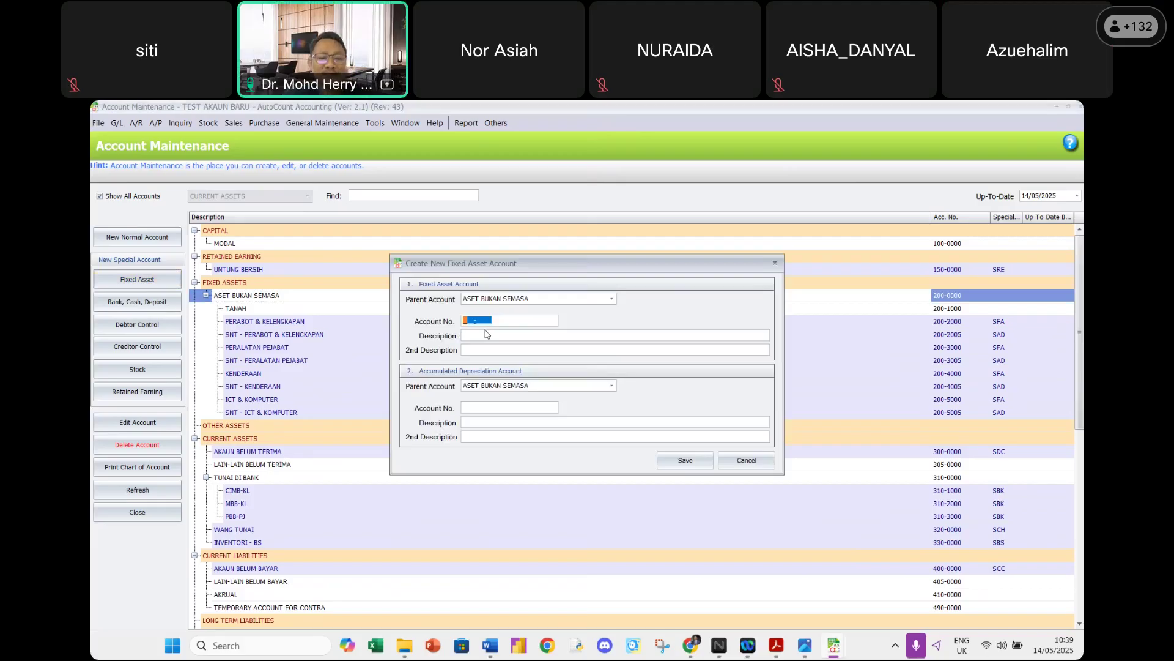
{"action": "type", "text": "200-5000"}
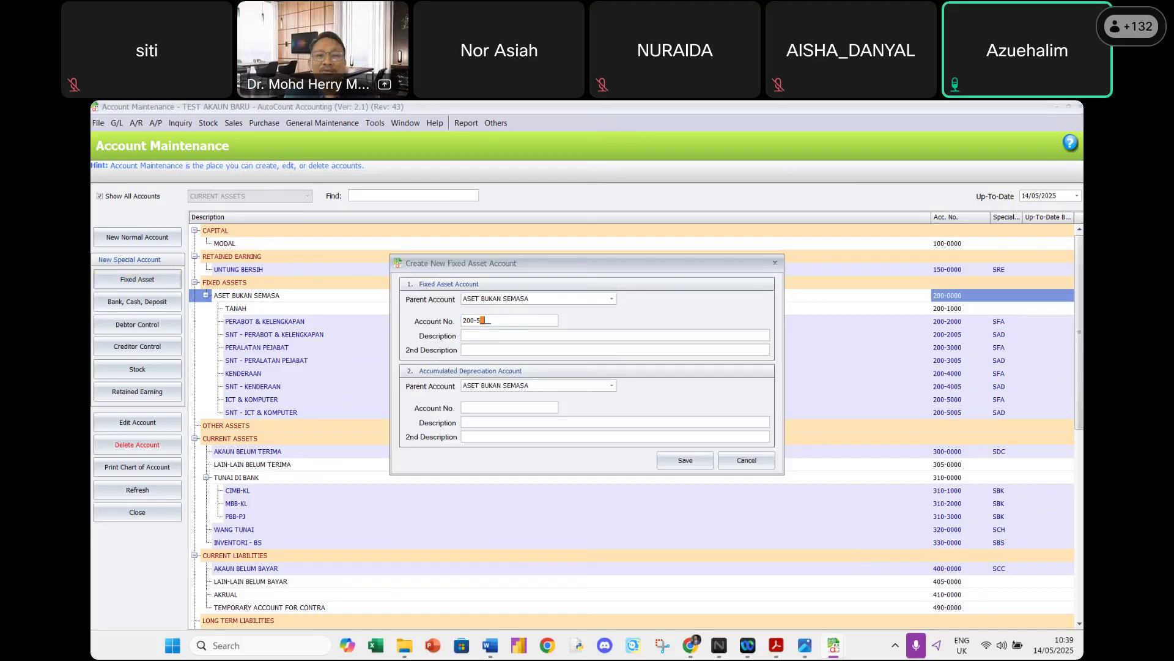
{"action": "left_click", "coordinate": [486, 333]}
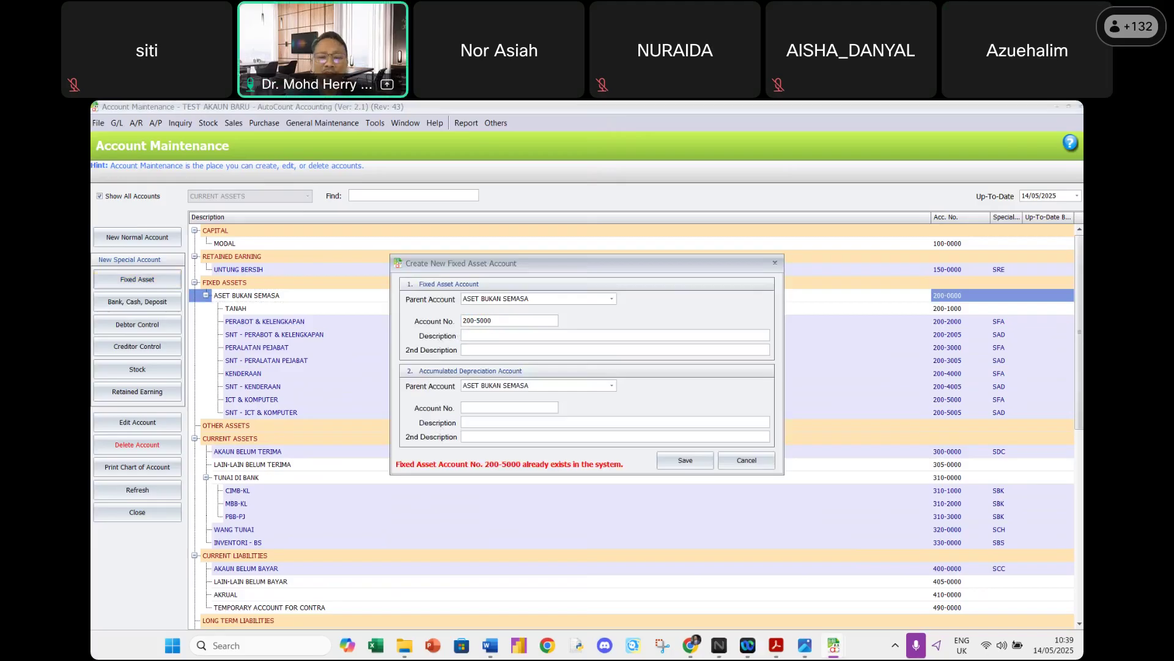
{"action": "type", "text": "ICT & "}
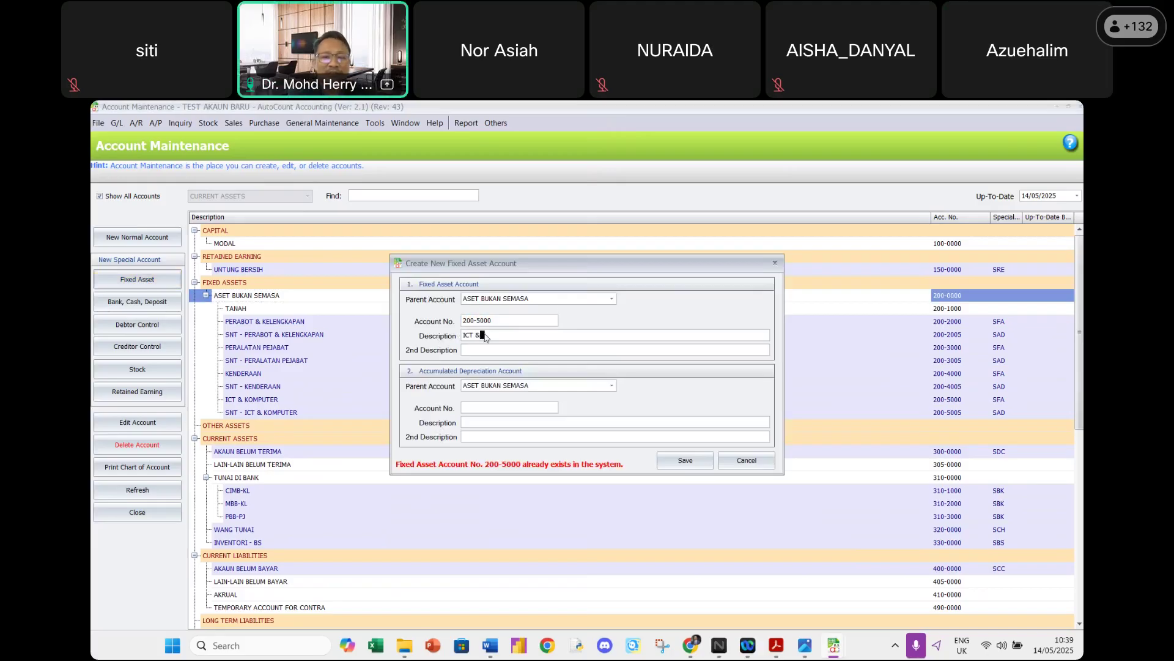
{"action": "type", "text": "KOMPUTER"}
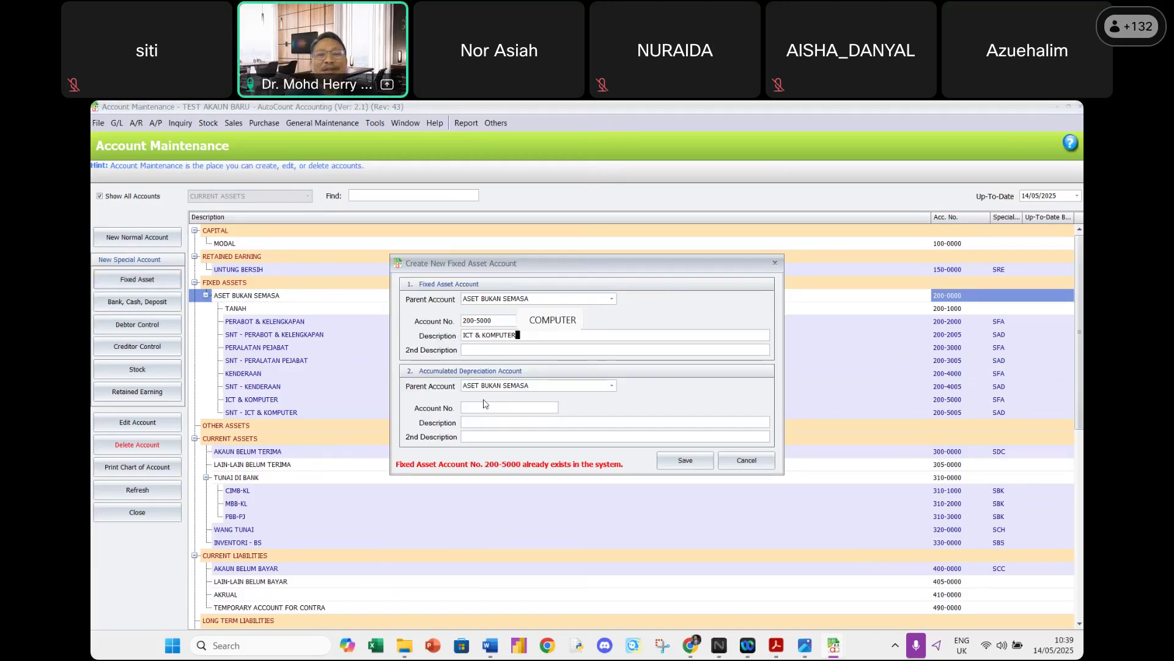
Enter accumulated depreciation account 200-5005, replace its description prefix with "SNT -", and cancel the new fixed asset account.
{"action": "left_click", "coordinate": [466, 407]}
{"action": "type", "text": "200-5005"}
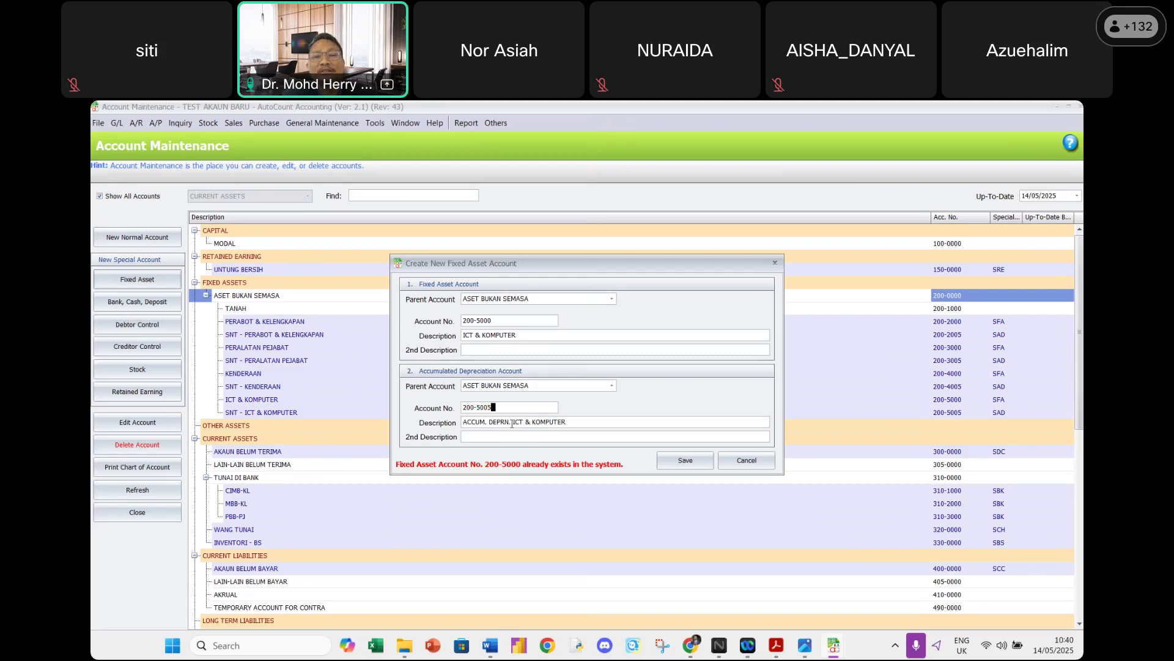
{"action": "left_click_drag", "start_coordinate": [513, 422], "coordinate": [452, 422]}
{"action": "type", "text": "SNT -"}
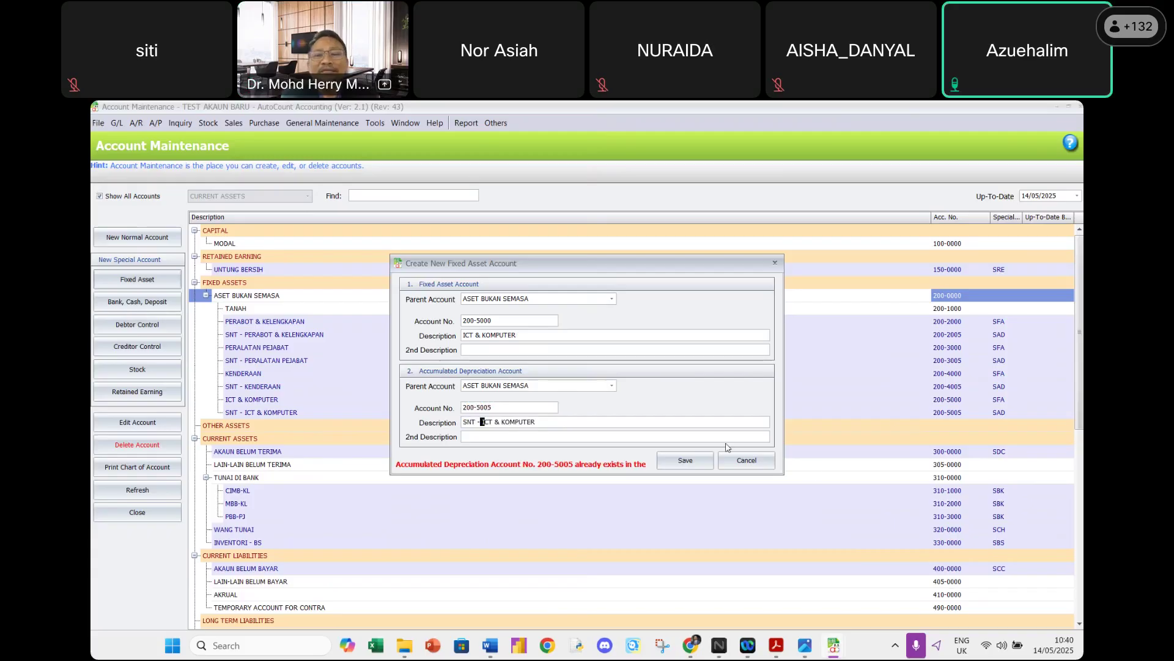
{"action": "left_click", "coordinate": [746, 466]}
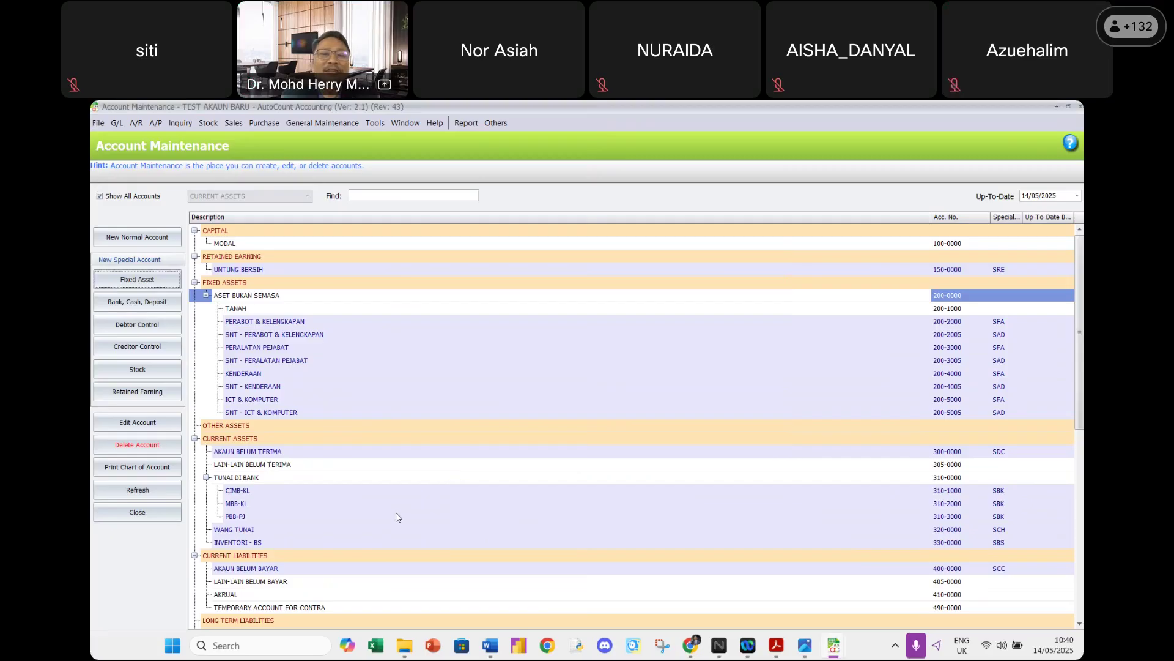
Examine the chart of accounts, from the fixed asset and depreciation accounts through the liabilities, sales and expenses groups.
{"action": "scroll", "coordinate": [398, 517], "scroll_direction": "down", "scroll_amount": 5}
{"action": "scroll", "coordinate": [398, 517], "scroll_direction": "down", "scroll_amount": 2}
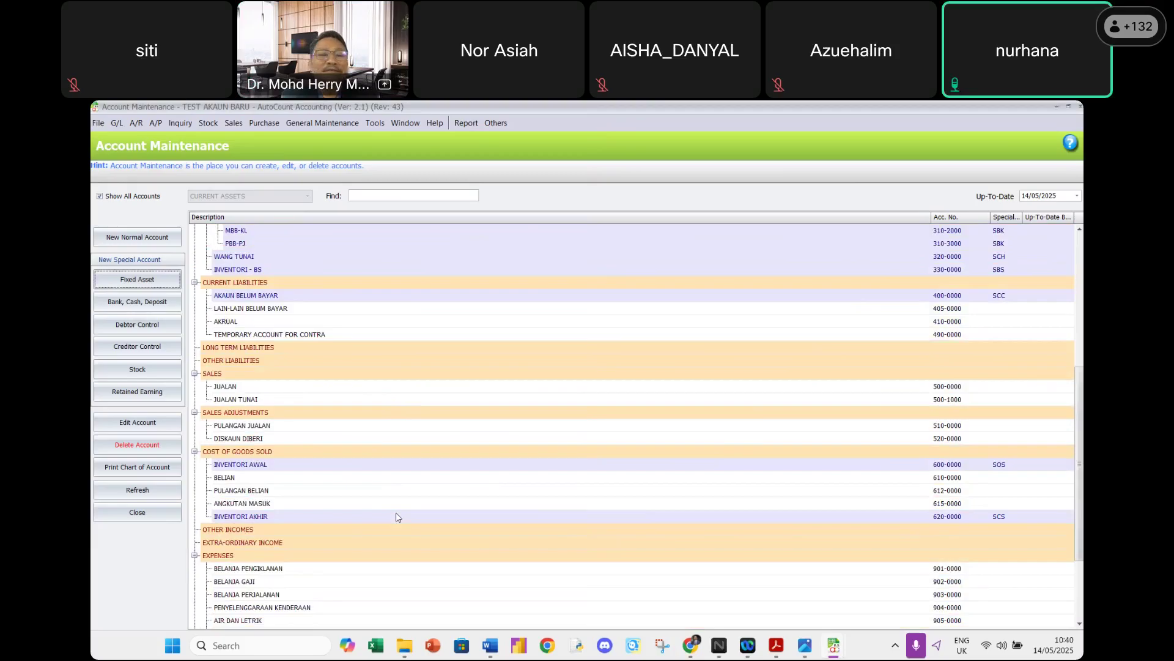
{"action": "scroll", "coordinate": [399, 517], "scroll_direction": "up", "scroll_amount": 7}
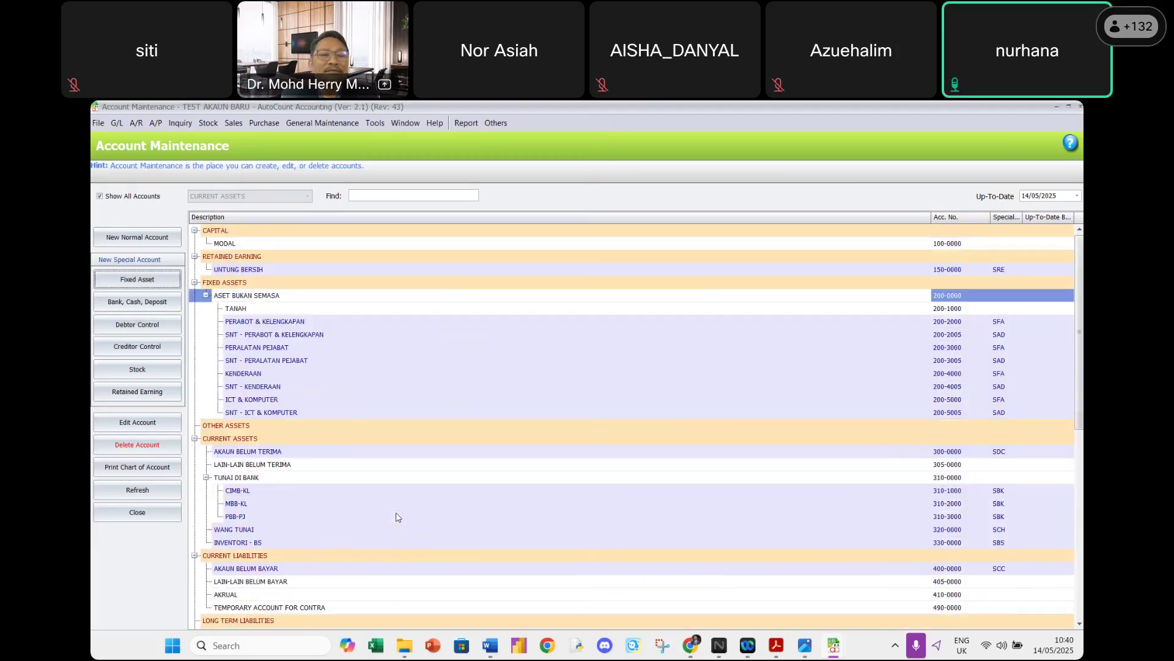
{"action": "left_click", "coordinate": [261, 309]}
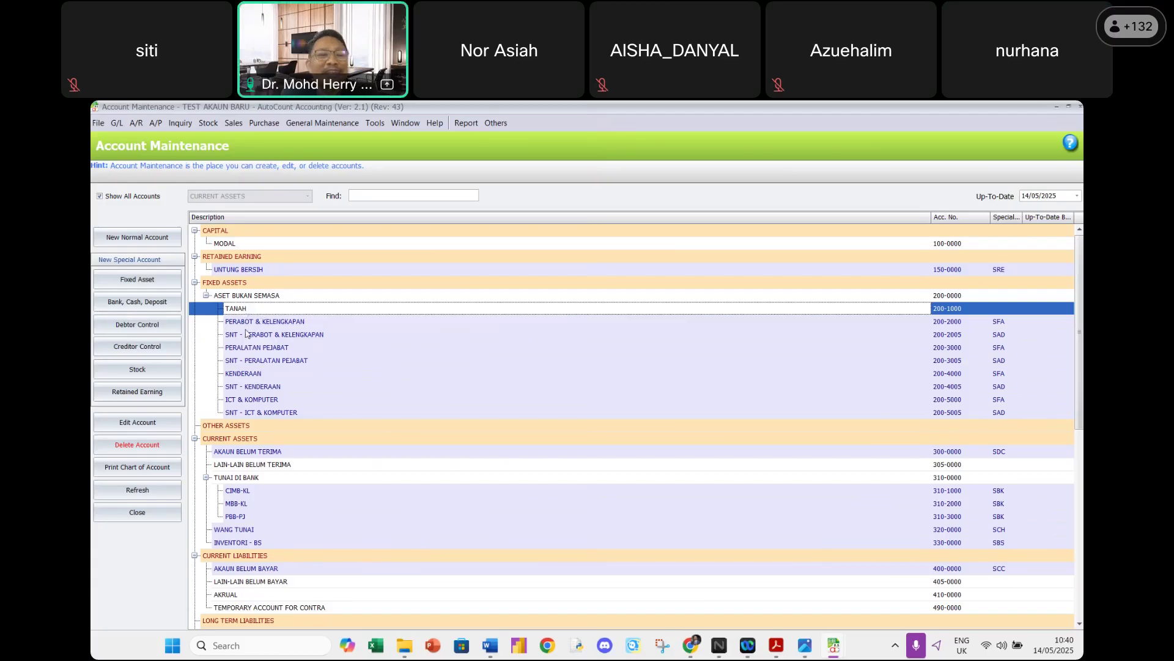
{"action": "left_click", "coordinate": [248, 335]}
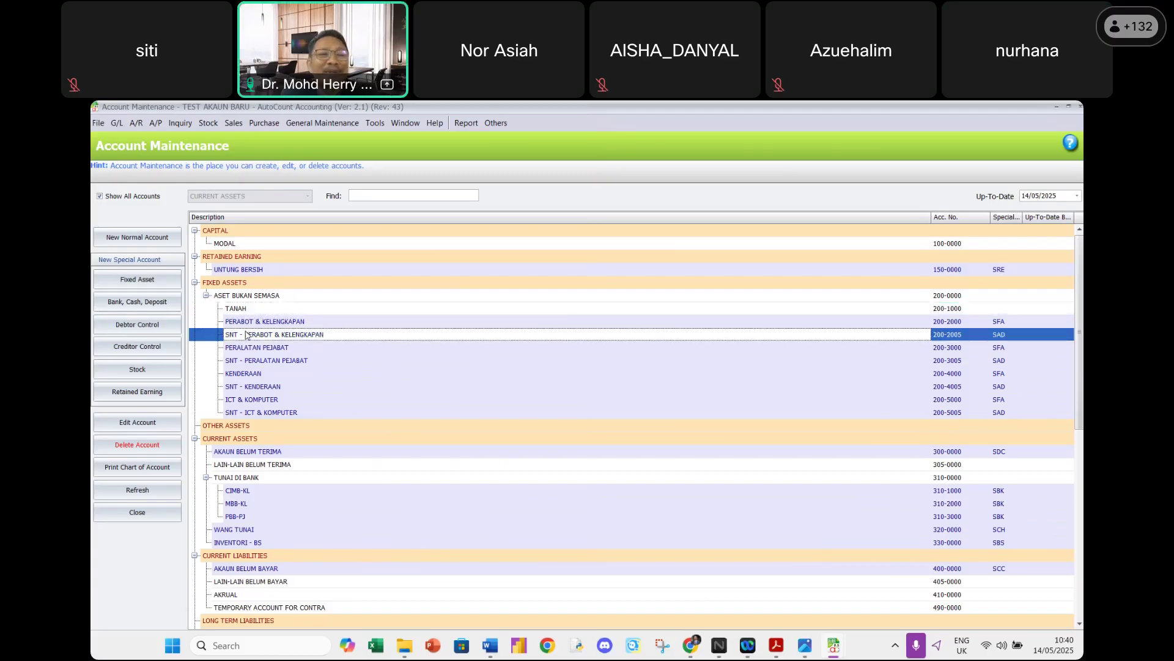
{"action": "left_click", "coordinate": [201, 403]}
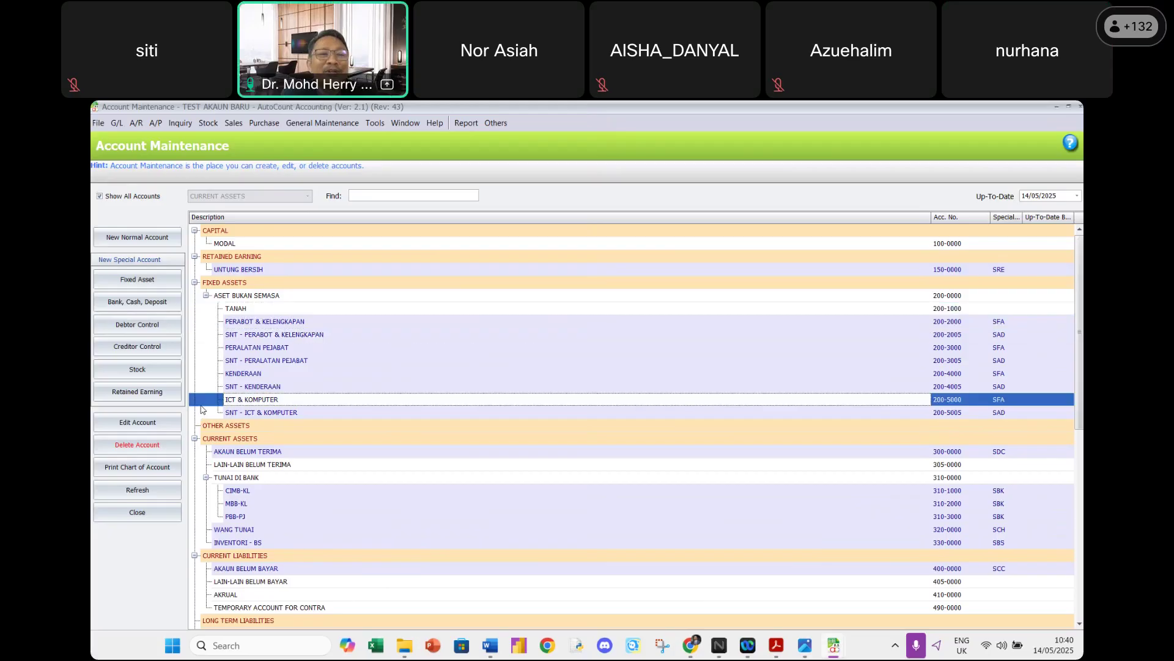
{"action": "left_click", "coordinate": [287, 275]}
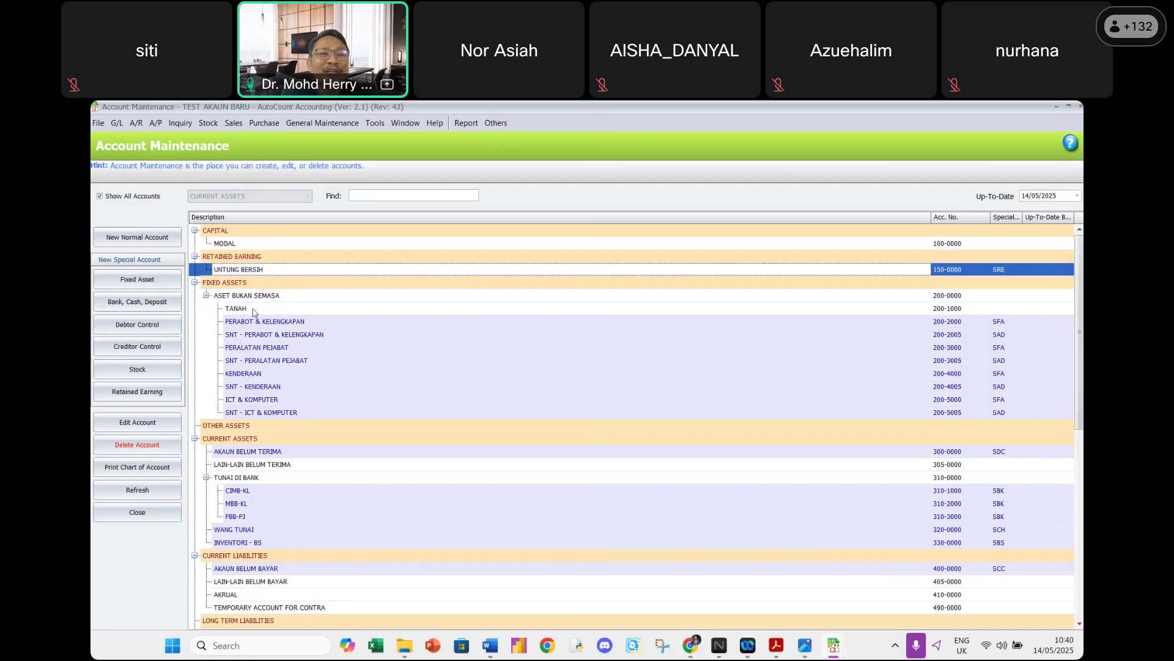
{"action": "scroll", "coordinate": [254, 312], "scroll_direction": "down", "scroll_amount": 5}
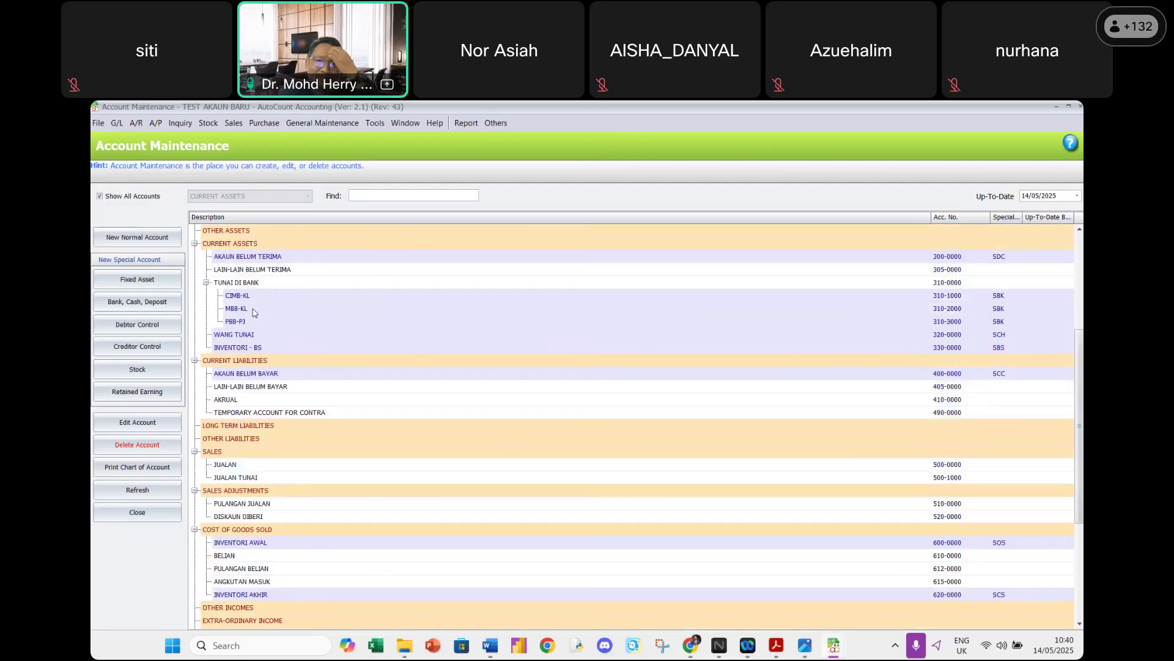
{"action": "scroll", "coordinate": [254, 311], "scroll_direction": "down", "scroll_amount": 2}
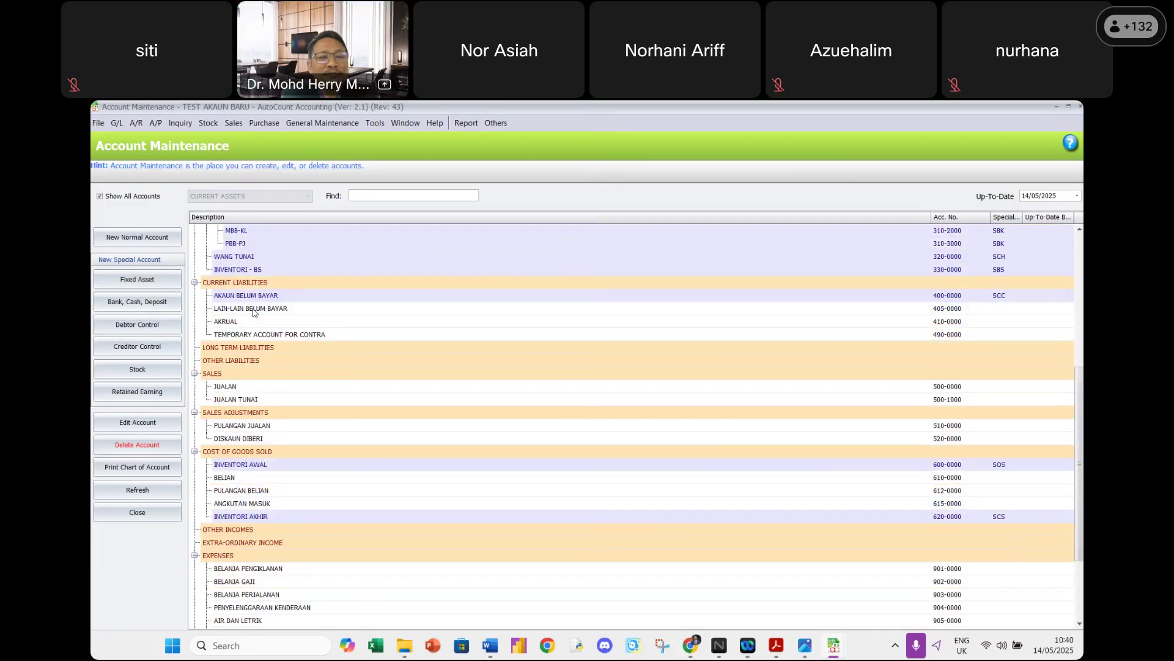
{"action": "scroll", "coordinate": [255, 312], "scroll_direction": "down", "scroll_amount": 1}
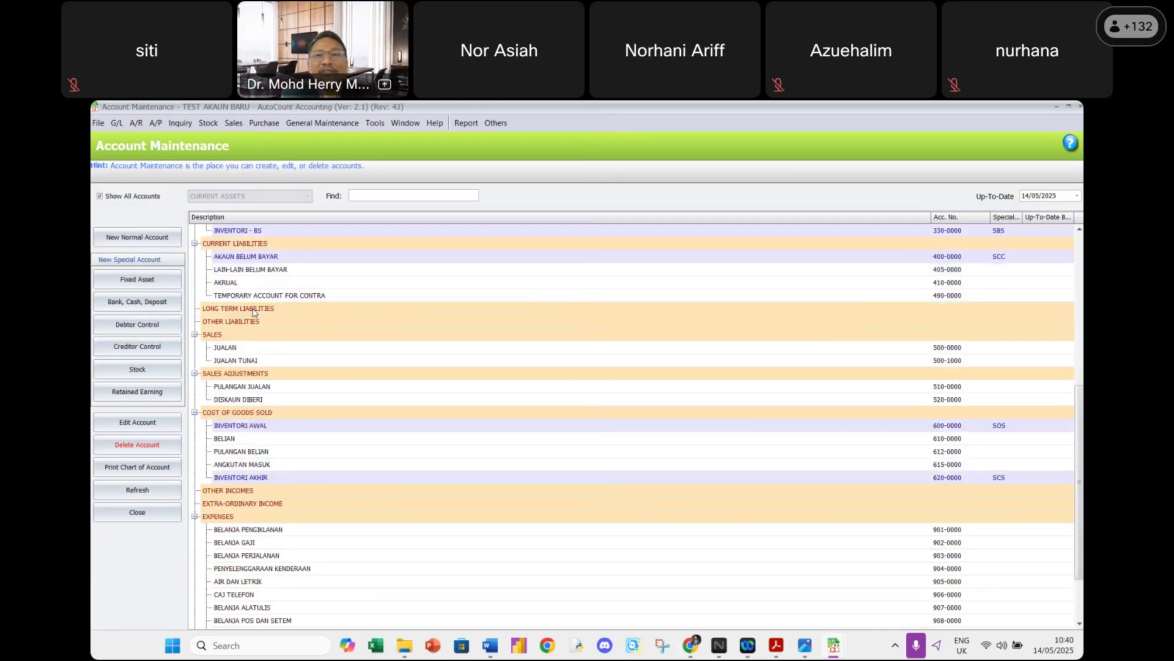
{"action": "scroll", "coordinate": [254, 312], "scroll_direction": "up", "scroll_amount": 1}
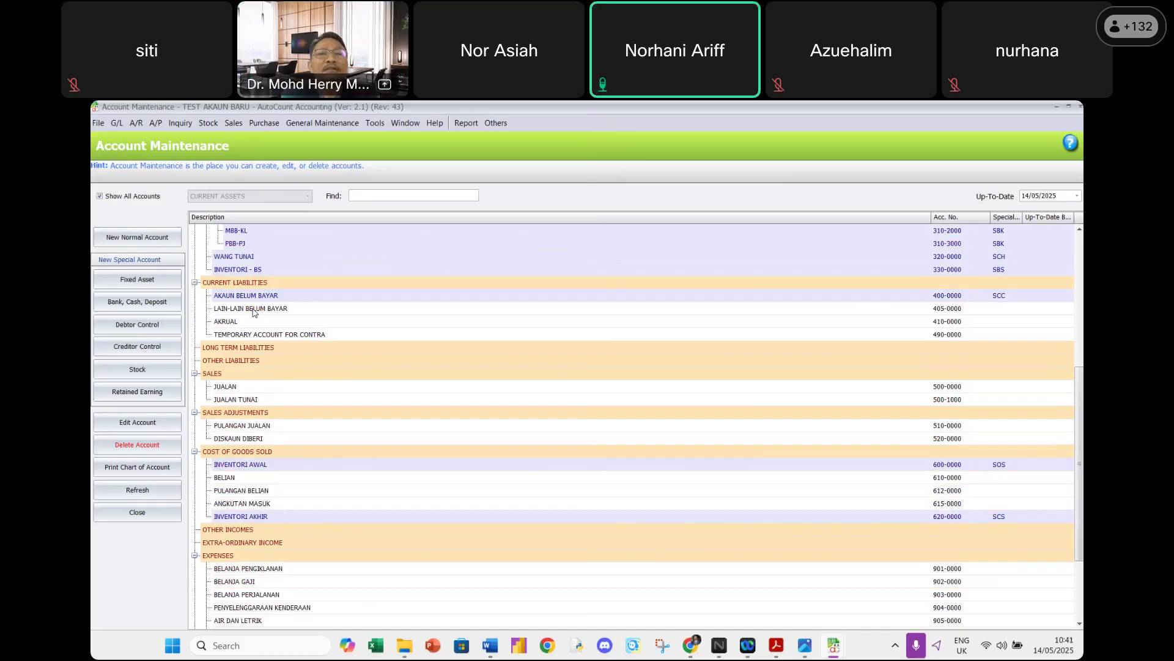
{"action": "scroll", "coordinate": [254, 312], "scroll_direction": "up", "scroll_amount": 1}
{"action": "scroll", "coordinate": [254, 312], "scroll_direction": "up", "scroll_amount": 6}
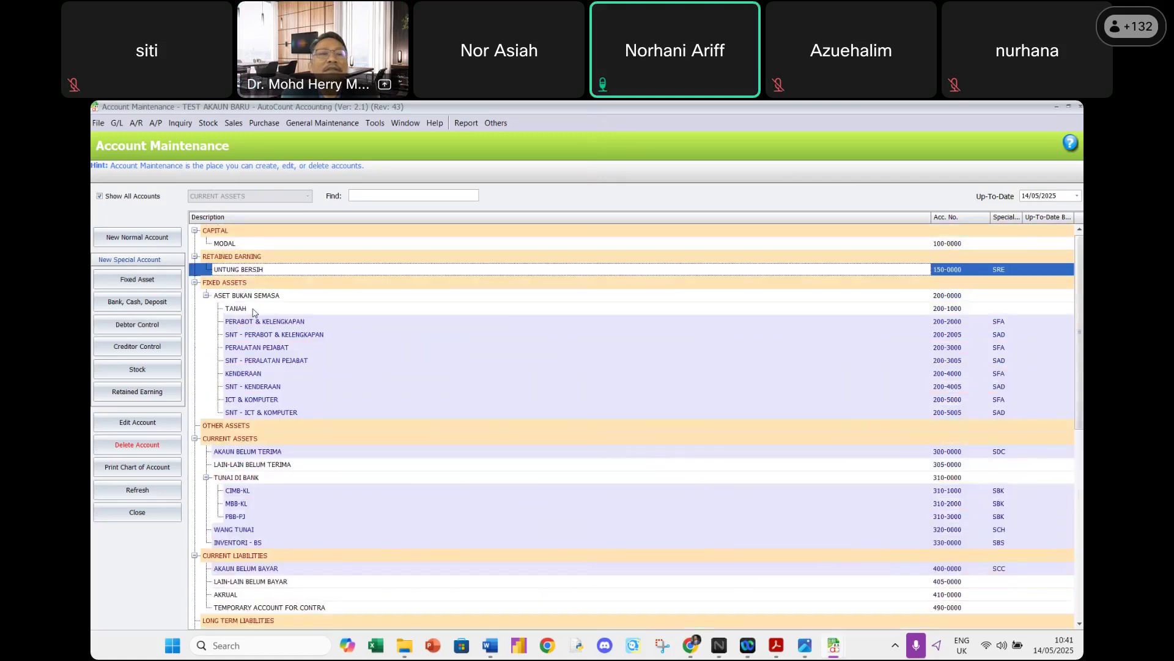
{"action": "left_click", "coordinate": [243, 311]}
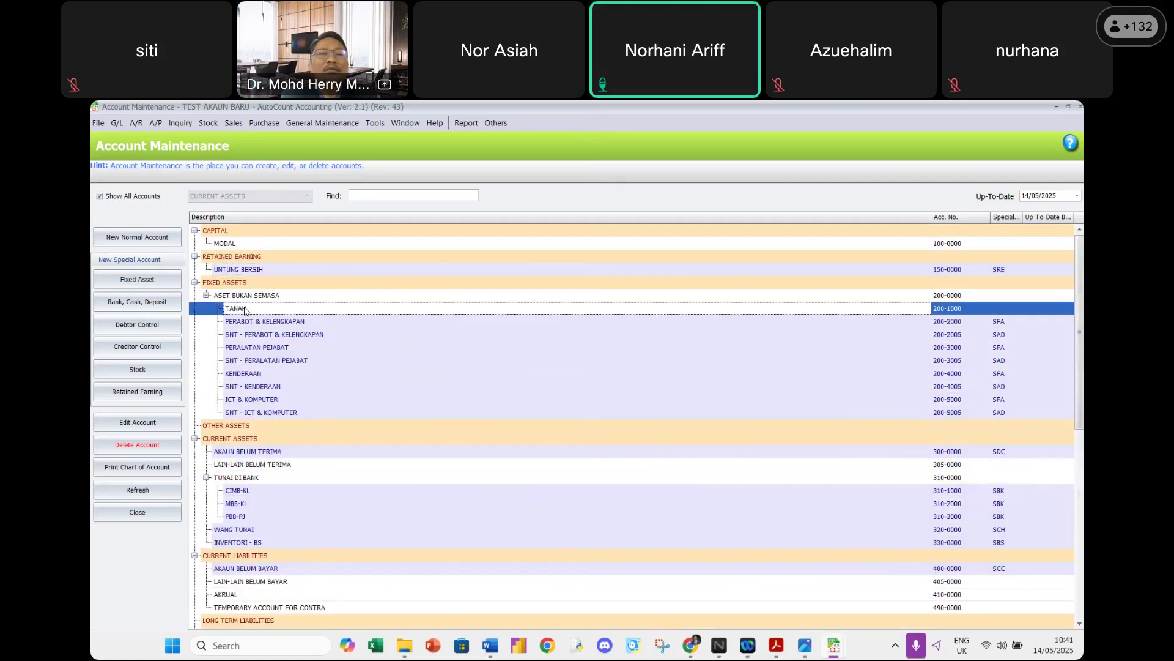
{"action": "left_click", "coordinate": [262, 298]}
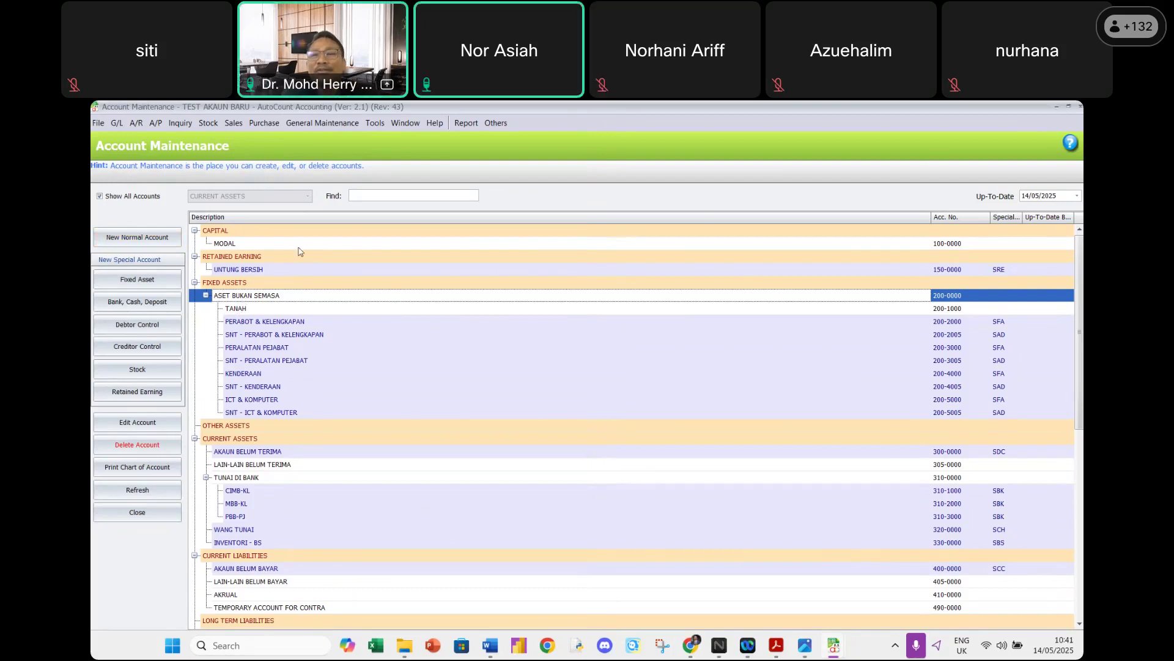
Open the TANAH account under ASET BUKAN SEMASA to check whether its account number is editable, and cancel.
{"action": "left_click", "coordinate": [949, 311]}
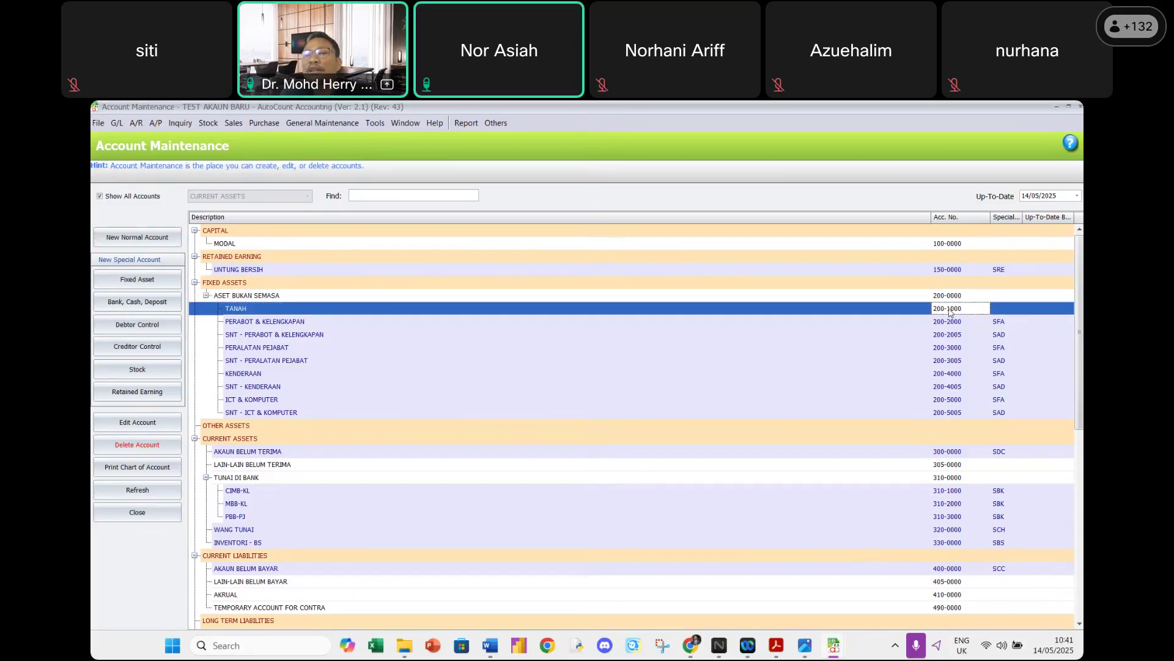
{"action": "double_click", "coordinate": [949, 312]}
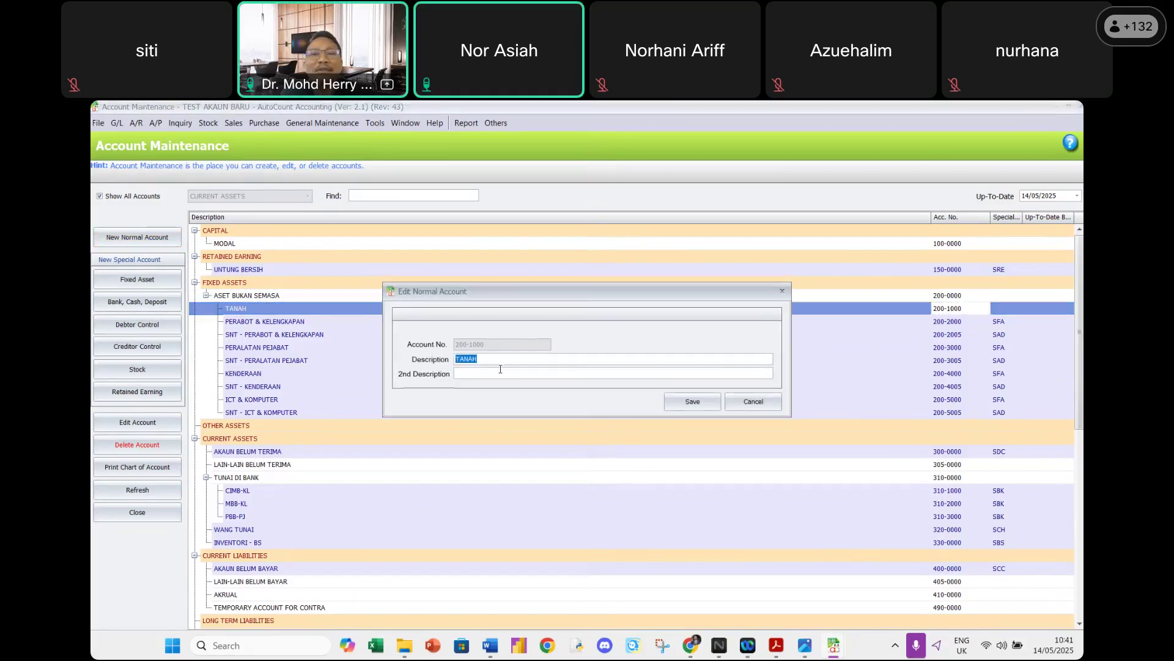
{"action": "left_click", "coordinate": [764, 400]}
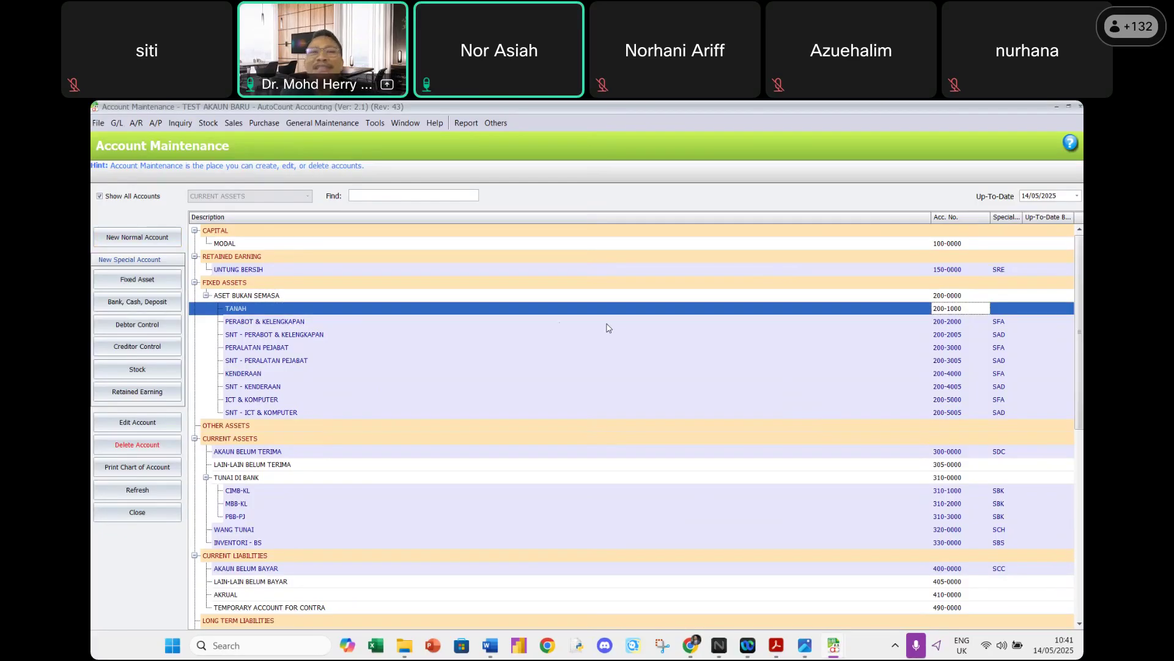
Start a Change Account Number operation and add the TANAH account, 200-1000, as the account to renumber.
{"action": "left_click", "coordinate": [319, 123]}
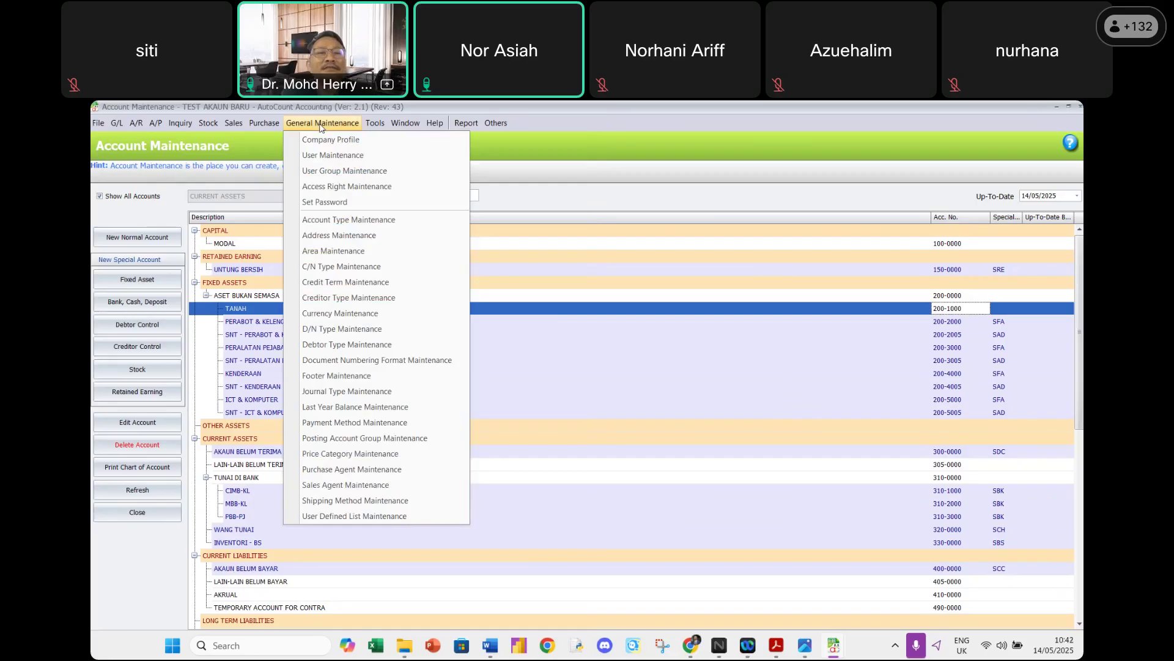
{"action": "left_click", "coordinate": [379, 123]}
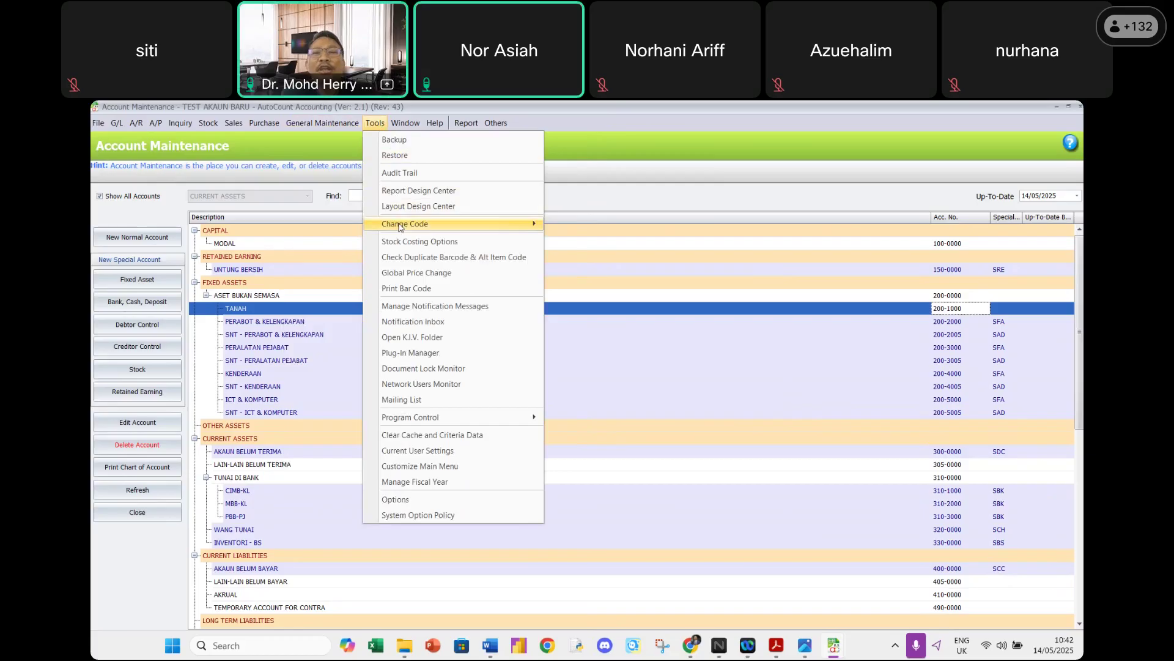
{"action": "mouse_move", "coordinate": [400, 227]}
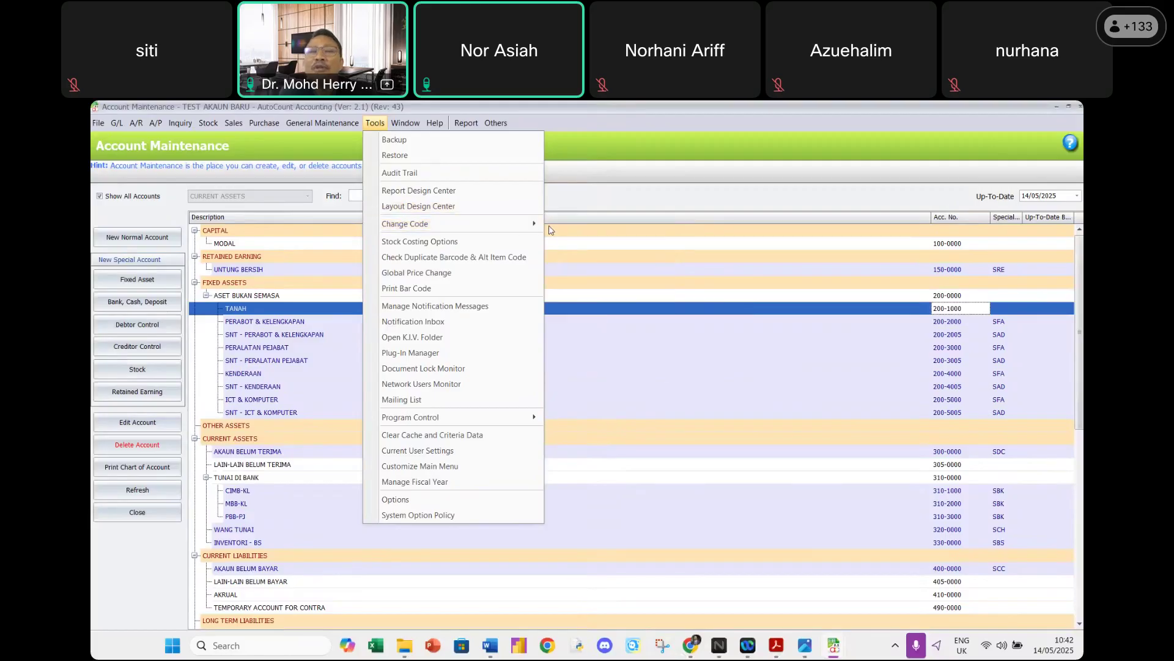
{"action": "mouse_move", "coordinate": [541, 229]}
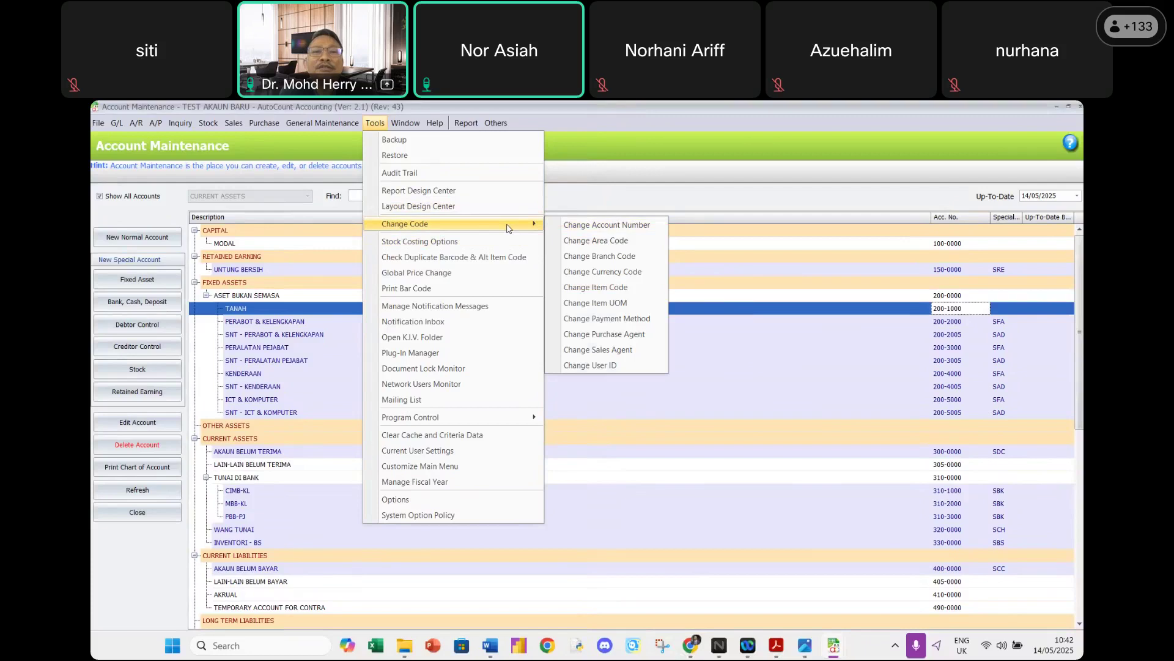
{"action": "left_click", "coordinate": [565, 226]}
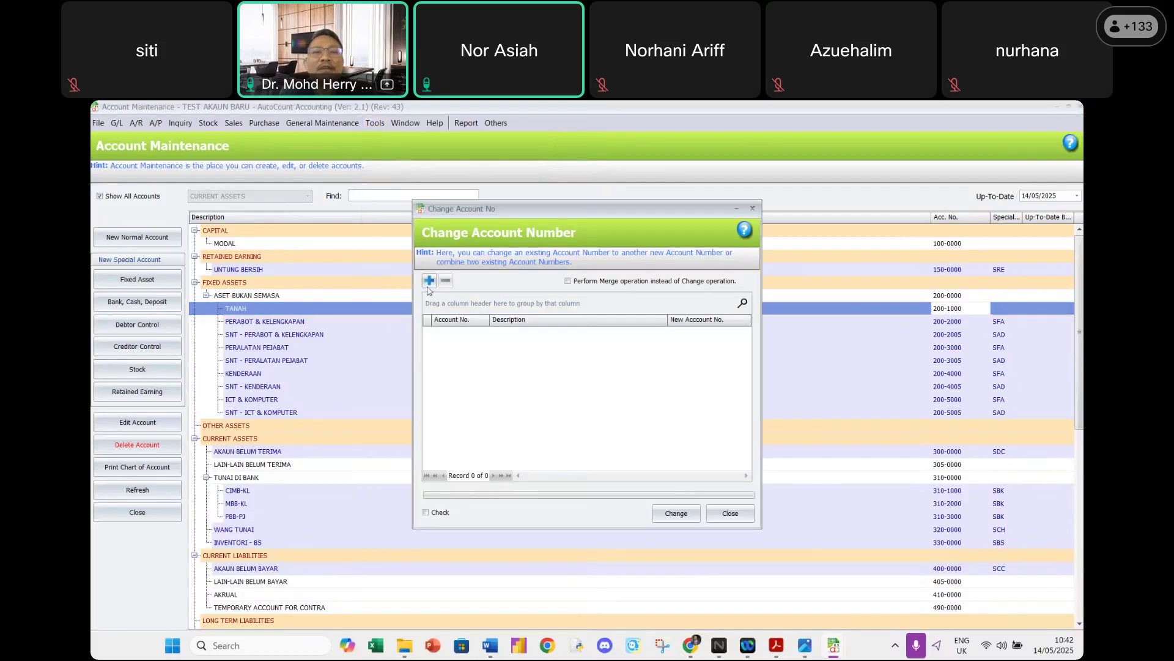
{"action": "left_click", "coordinate": [429, 280]}
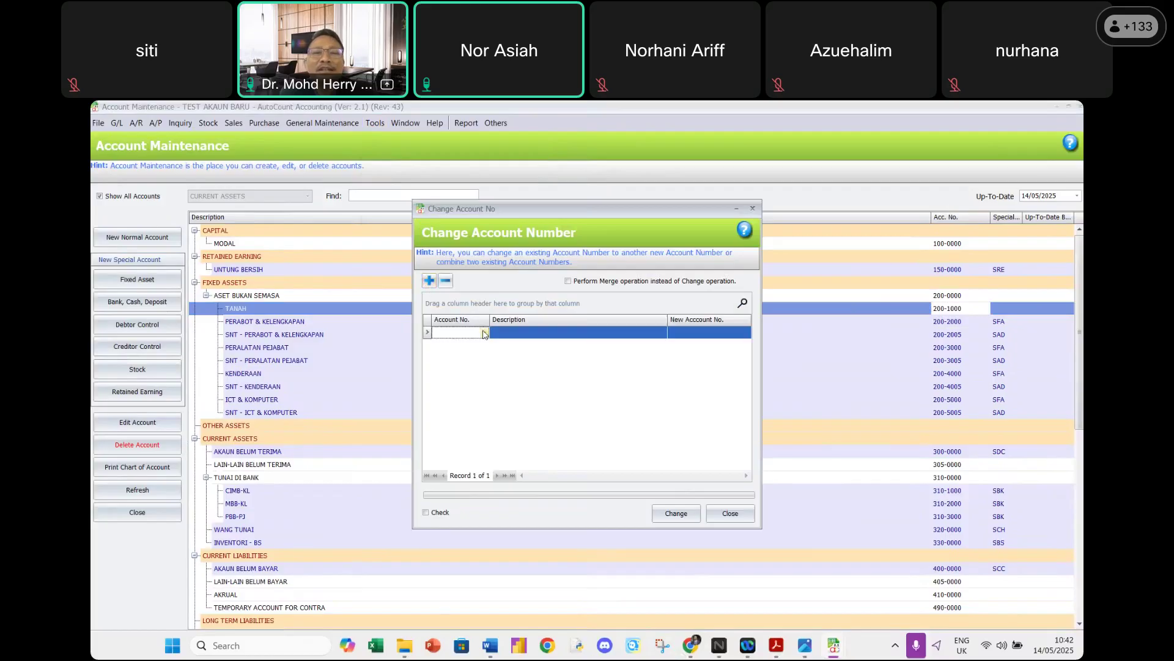
{"action": "left_click", "coordinate": [484, 332]}
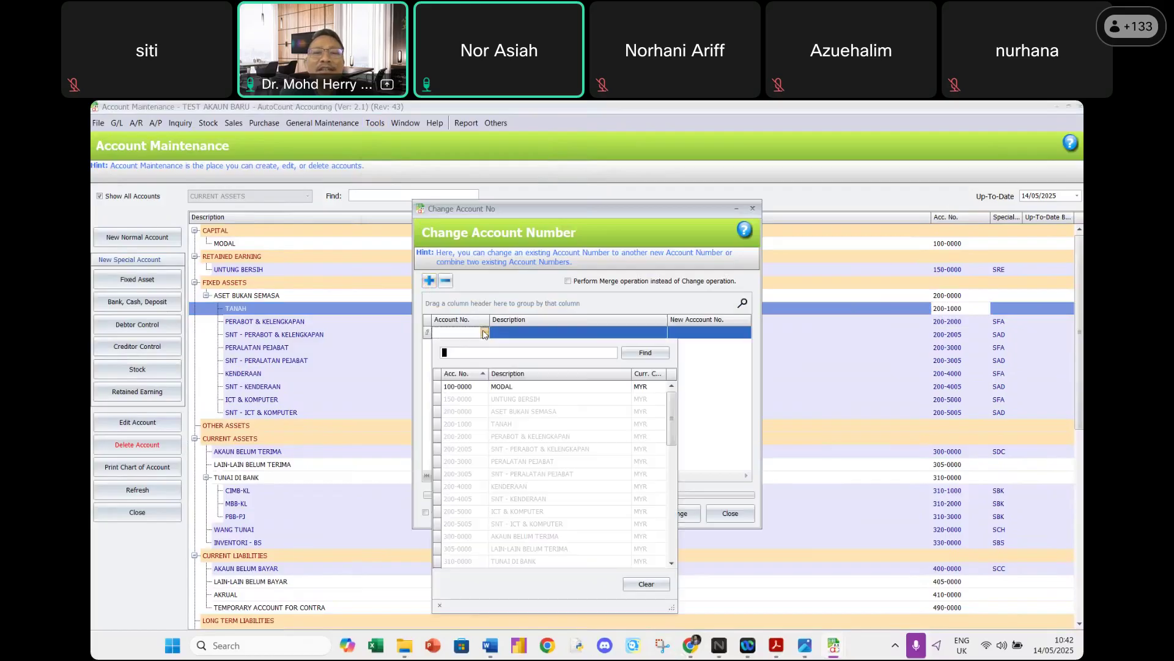
{"action": "left_click", "coordinate": [503, 428]}
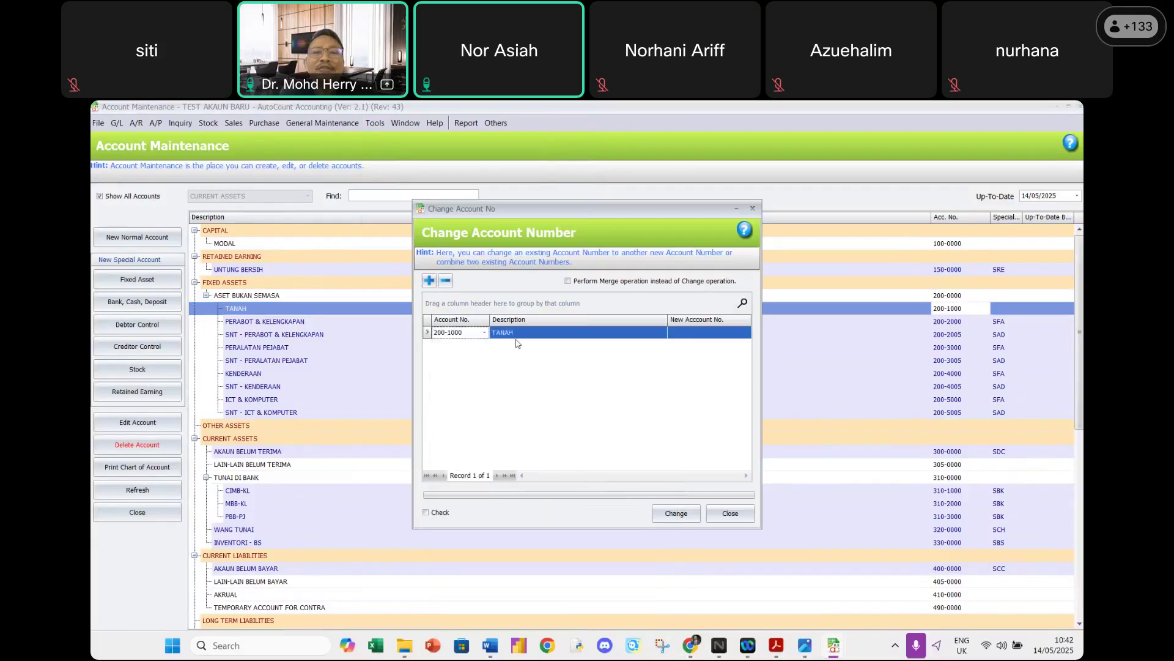
Set TANAH's new account number to 200-6000, apply the change and close Change Account Number.
{"action": "left_click", "coordinate": [670, 335]}
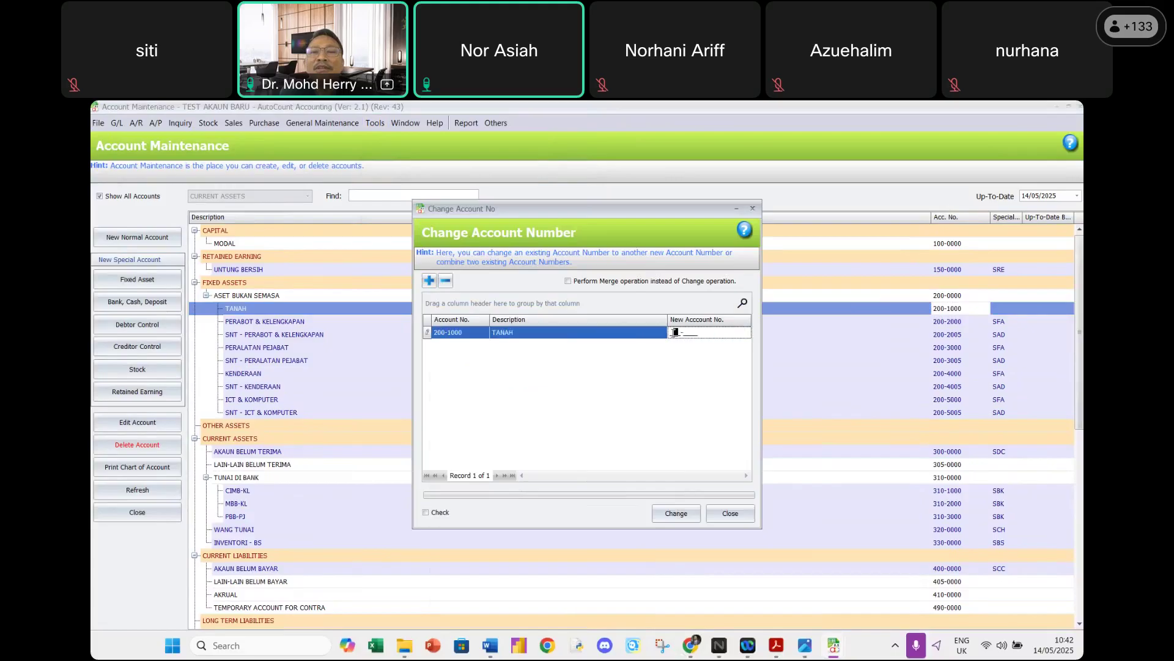
{"action": "type", "text": "2000"}
{"action": "type", "text": "6000"}
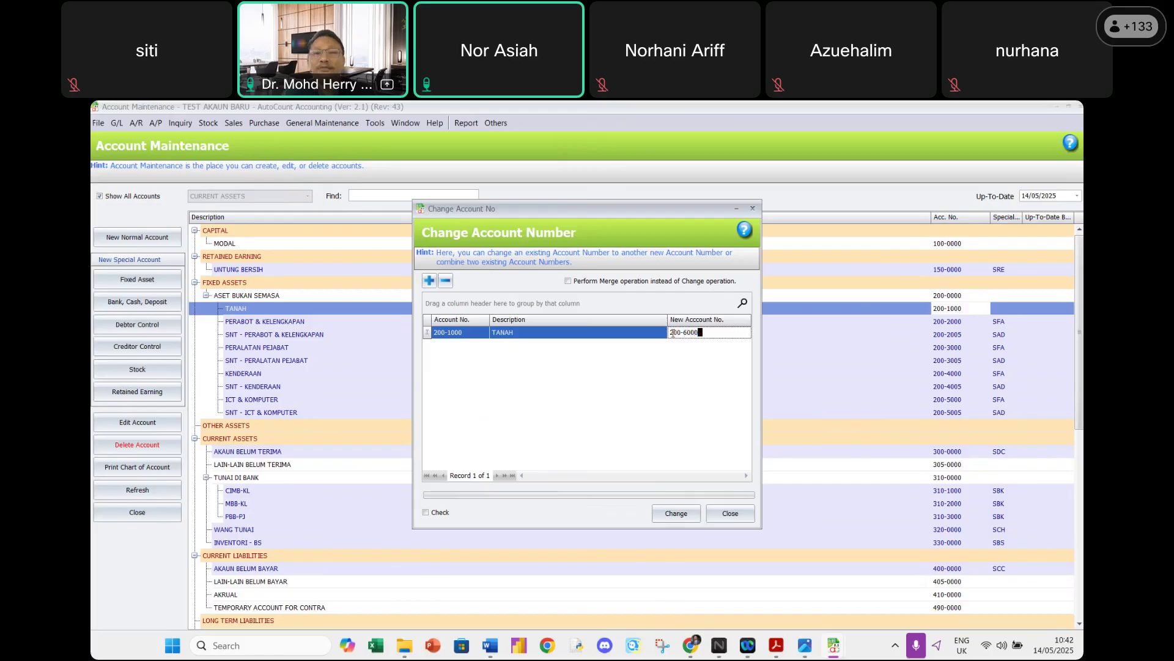
{"action": "left_click", "coordinate": [673, 511]}
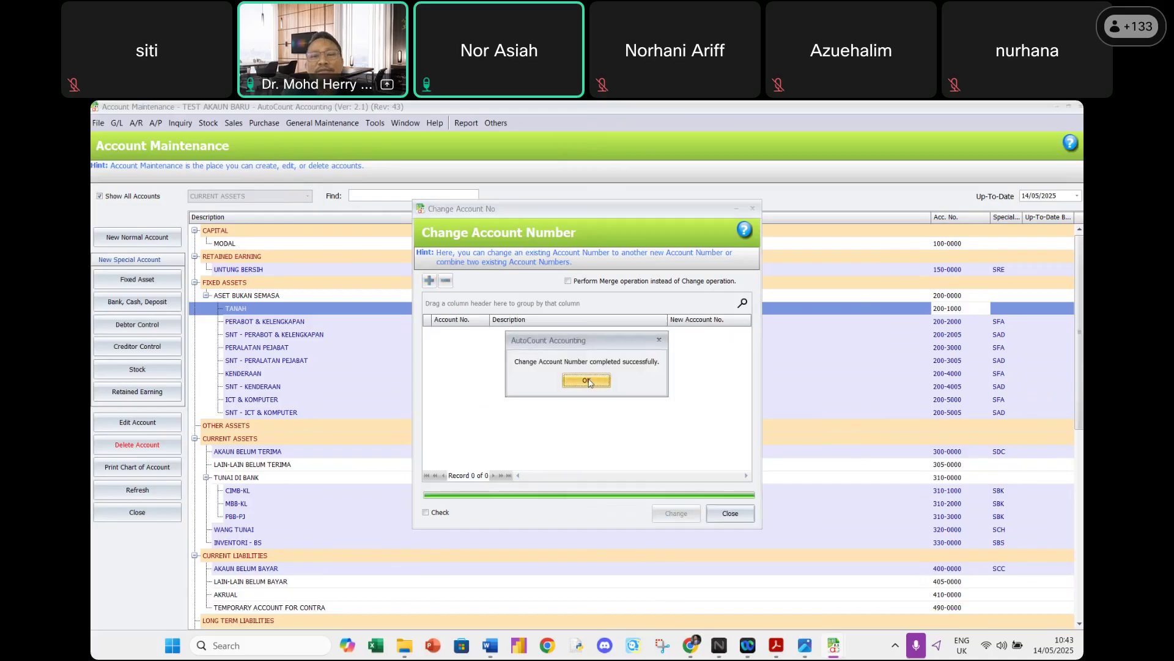
{"action": "left_click", "coordinate": [587, 380]}
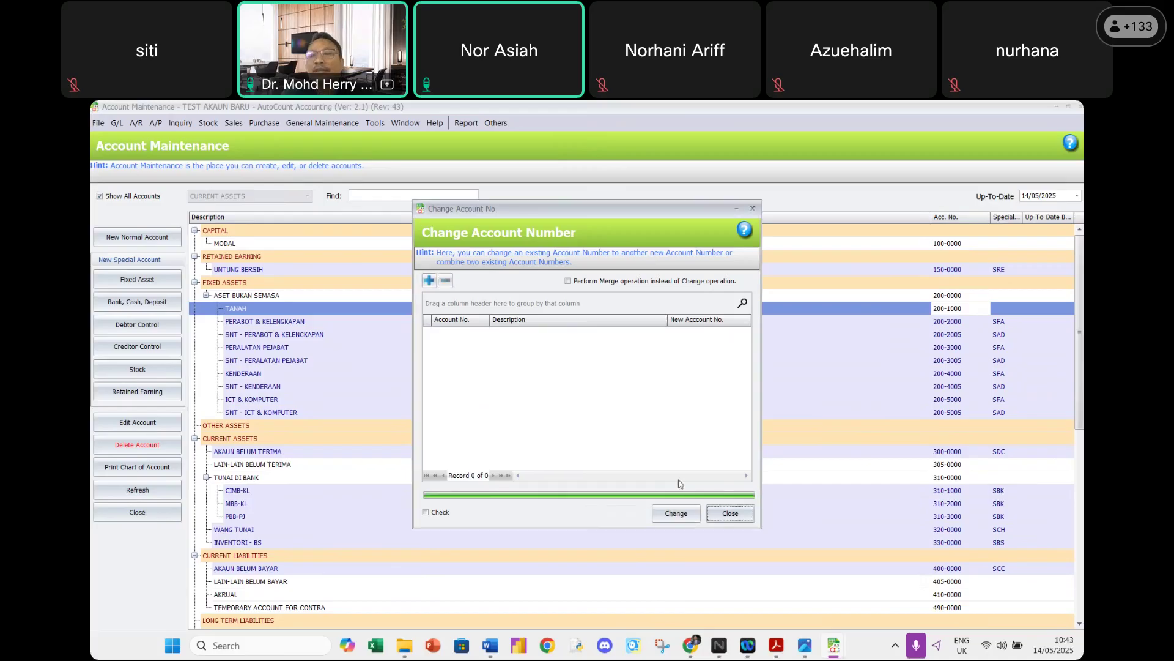
{"action": "left_click", "coordinate": [722, 517]}
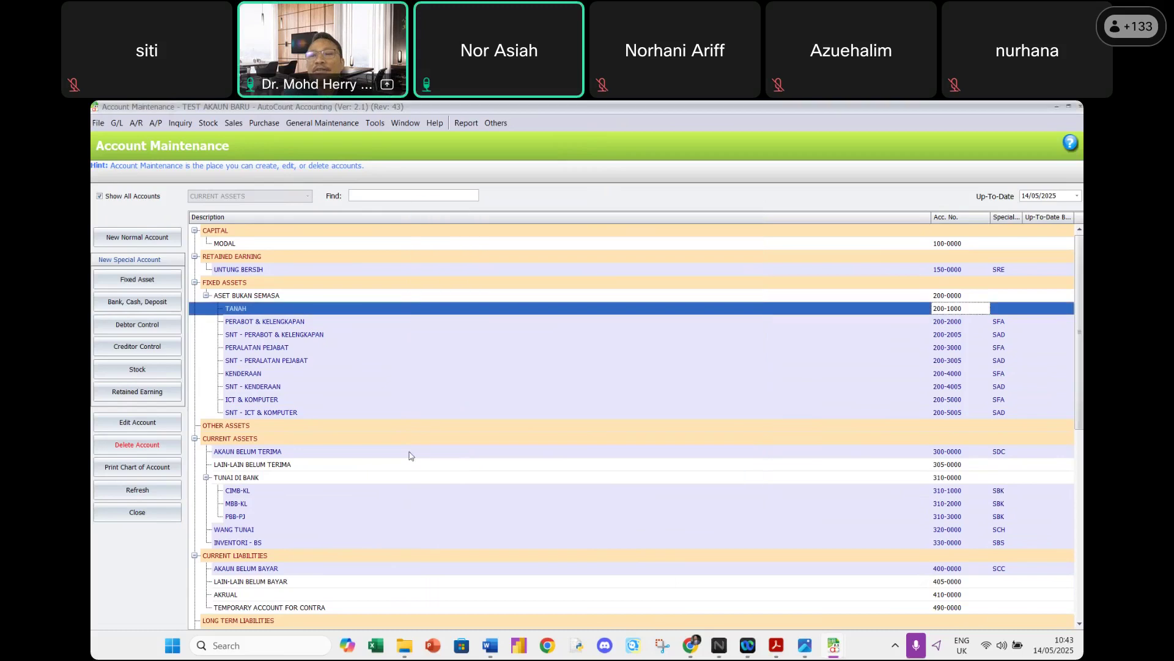
Close and reopen Account Maintenance to check TANAH's number and position in the refreshed chart of accounts.
{"action": "left_click", "coordinate": [162, 515]}
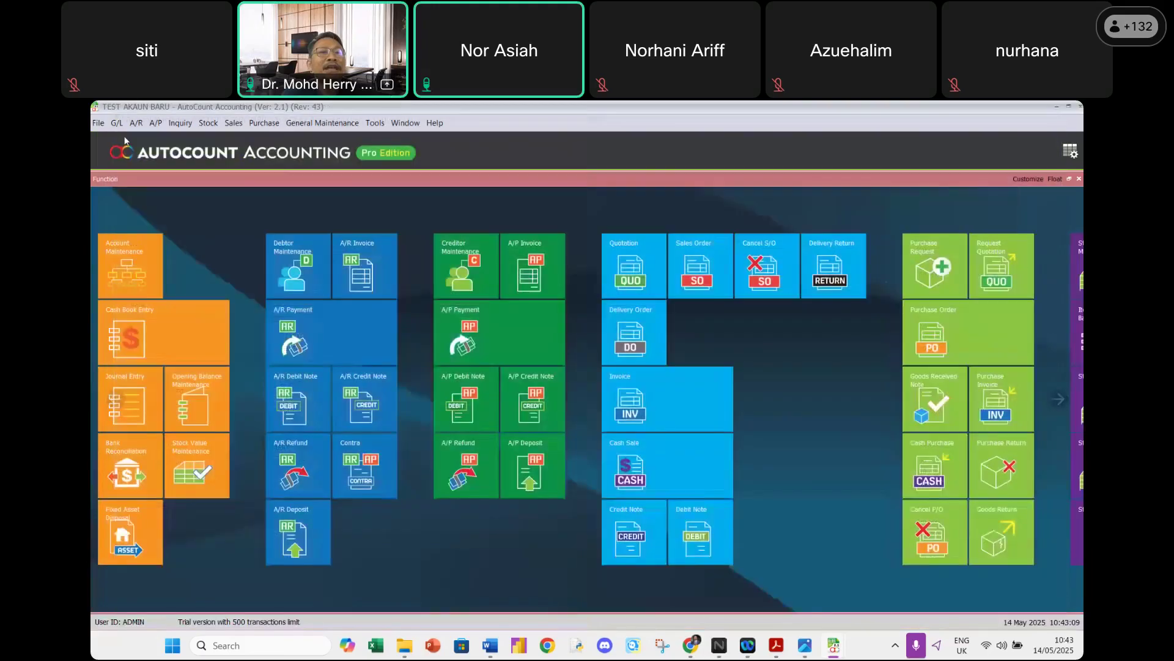
{"action": "left_click", "coordinate": [117, 123]}
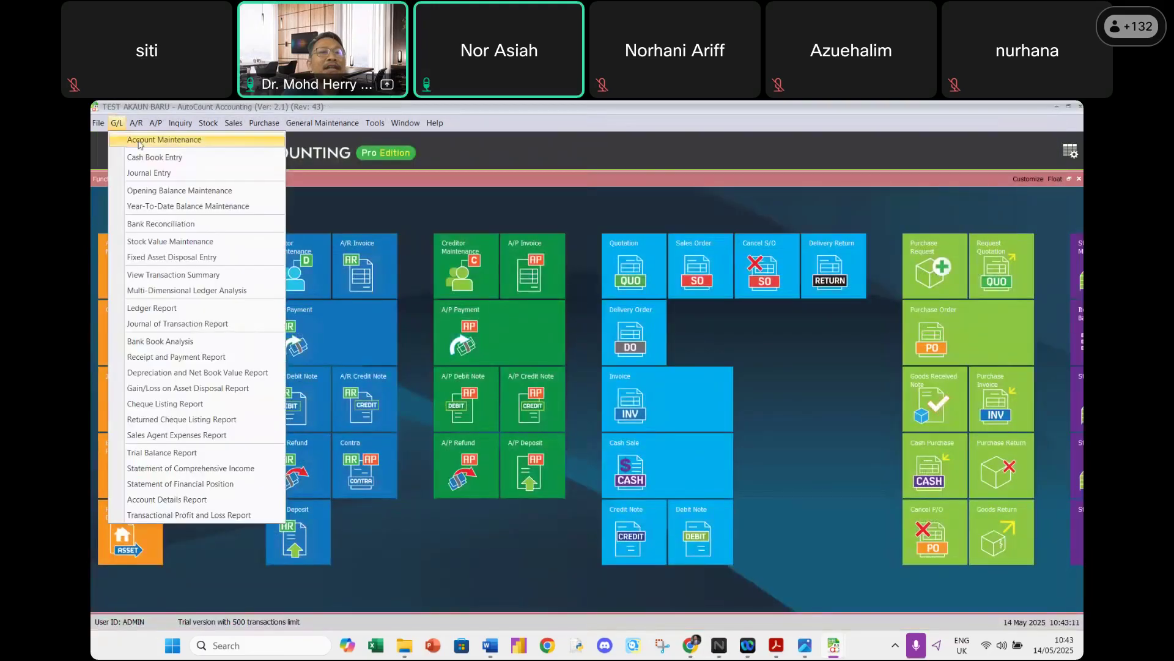
{"action": "left_click", "coordinate": [140, 143]}
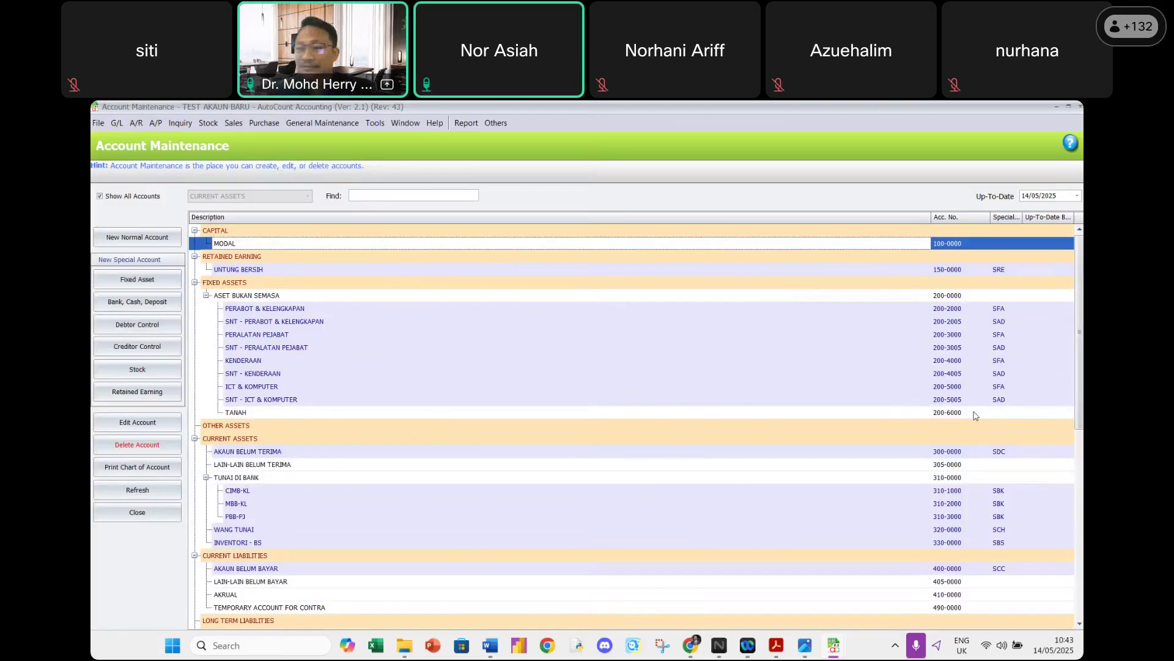
{"action": "scroll", "coordinate": [699, 526], "scroll_direction": "down", "scroll_amount": 2}
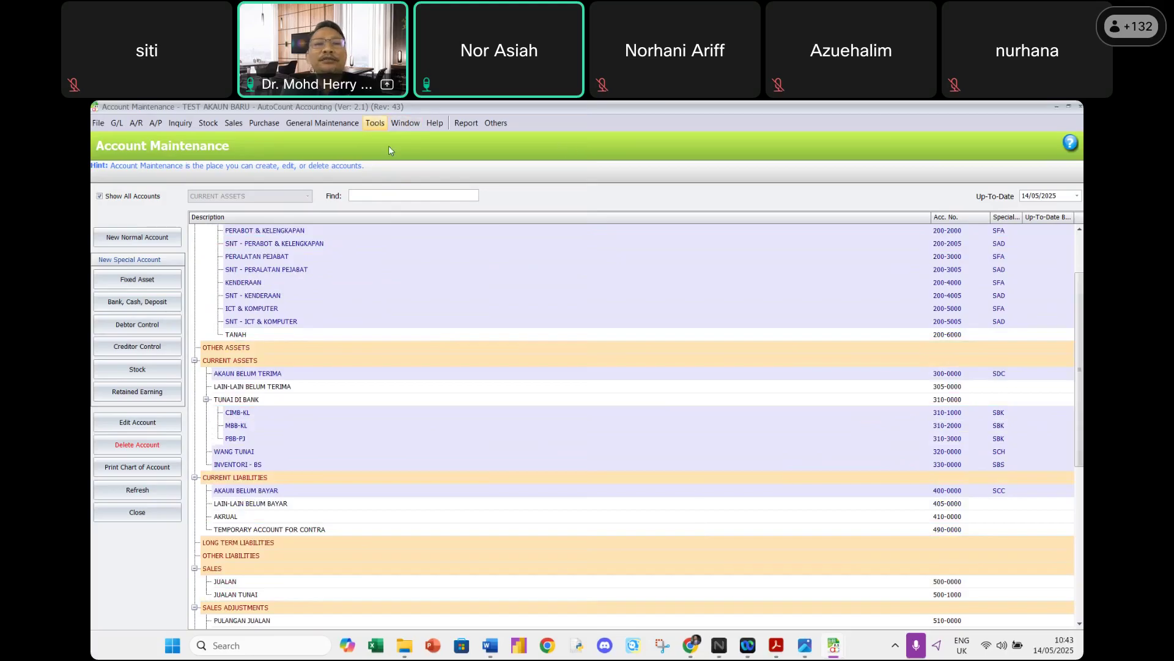
{"action": "left_click", "coordinate": [377, 125]}
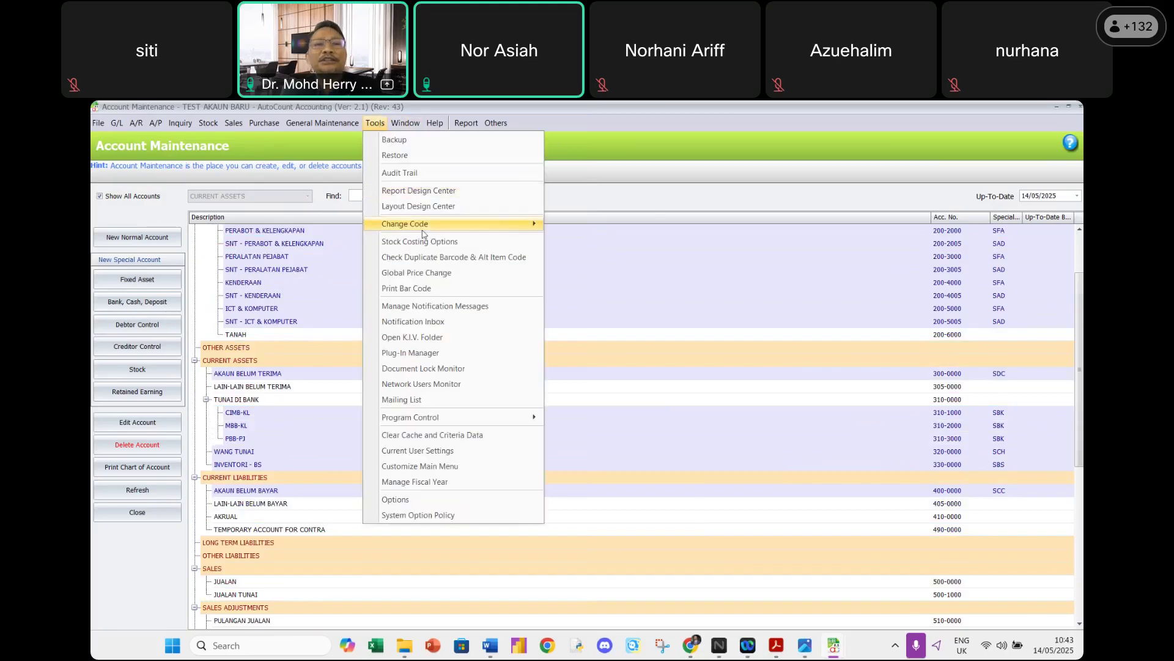
{"action": "mouse_move", "coordinate": [519, 224]}
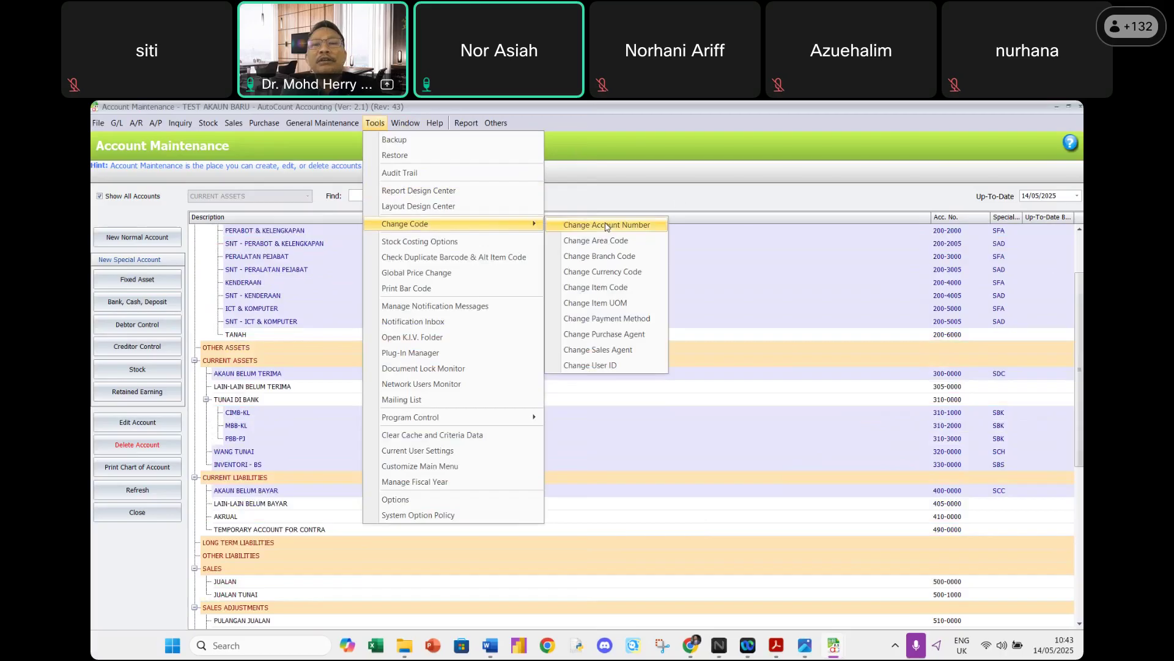
{"action": "left_click", "coordinate": [685, 196]}
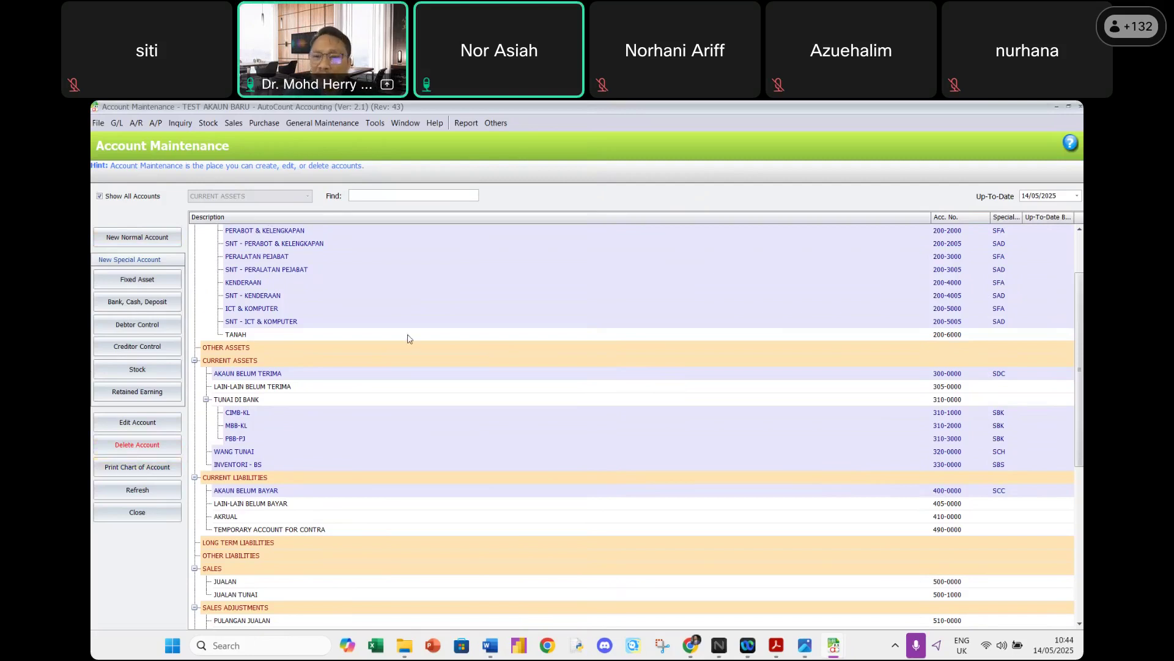
Open the Print Chart of Account listing for the general ledger accounts and examine its account numbers, descriptions and types.
{"action": "left_click", "coordinate": [122, 469]}
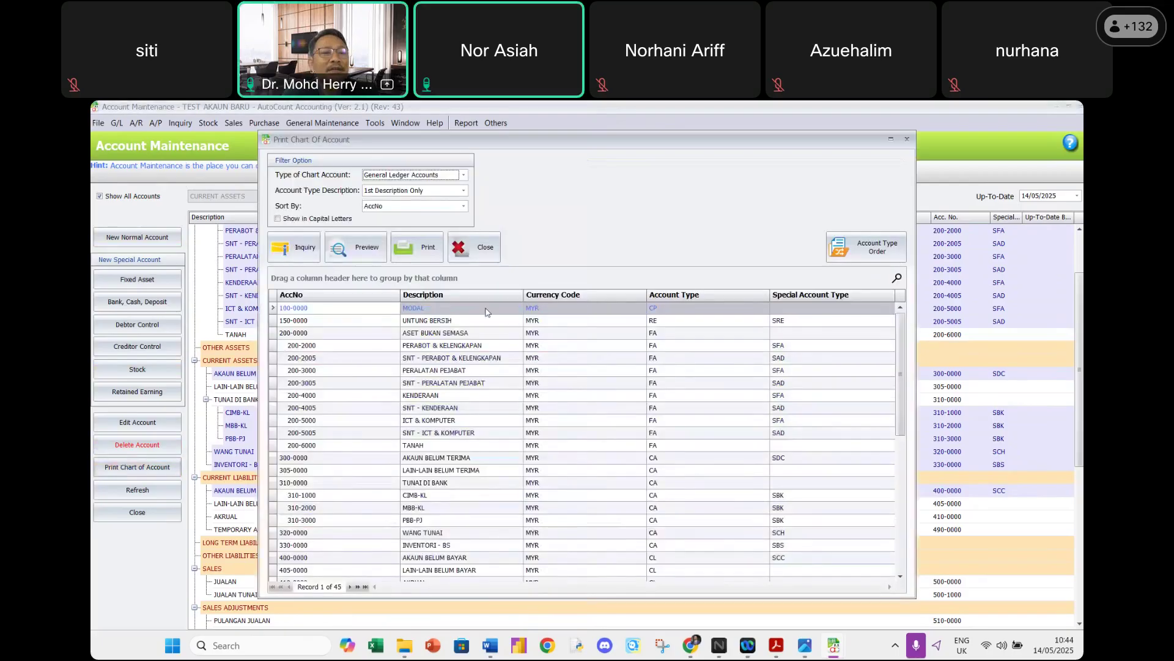
{"action": "scroll", "coordinate": [570, 378], "scroll_direction": "down", "scroll_amount": 1}
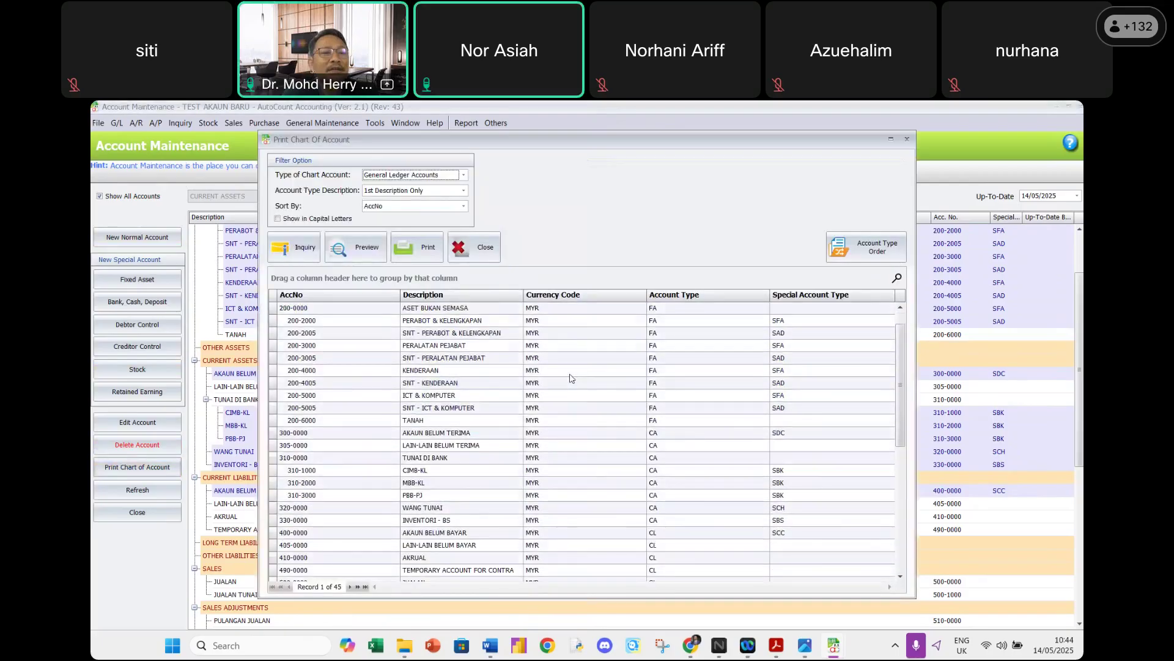
{"action": "scroll", "coordinate": [570, 378], "scroll_direction": "down", "scroll_amount": 5}
{"action": "scroll", "coordinate": [570, 377], "scroll_direction": "up", "scroll_amount": 2}
{"action": "scroll", "coordinate": [570, 378], "scroll_direction": "up", "scroll_amount": 2}
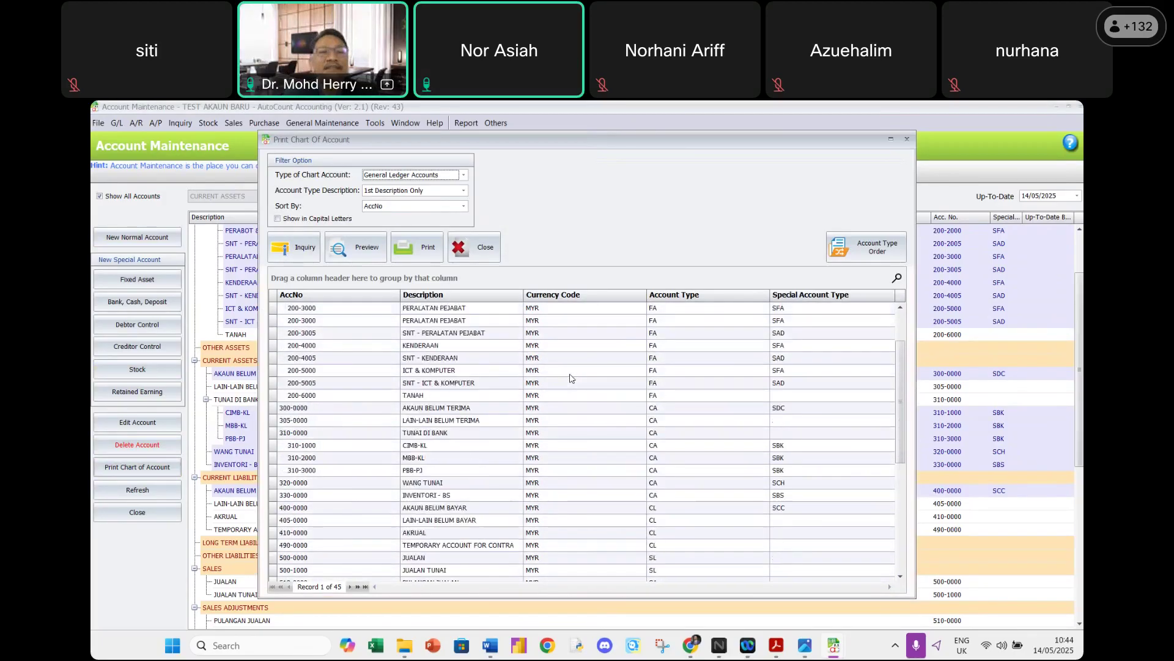
{"action": "scroll", "coordinate": [570, 378], "scroll_direction": "up", "scroll_amount": 3}
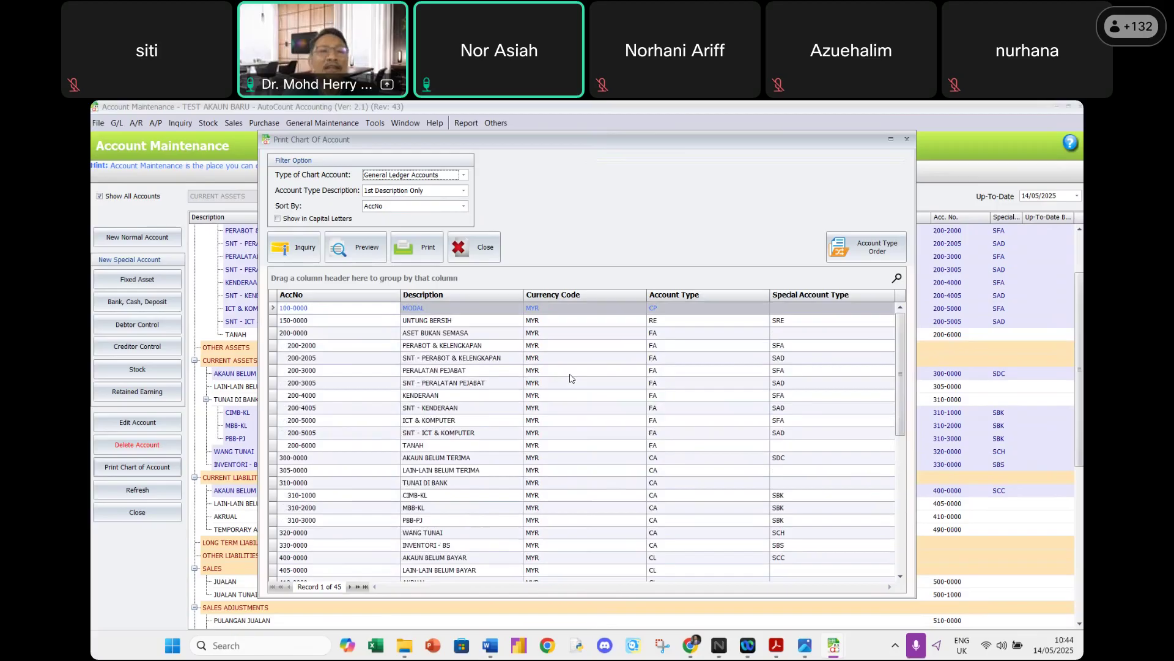
Generate a preview of the general ledger listing using the Chart of Accounts system report.
{"action": "left_click", "coordinate": [359, 256]}
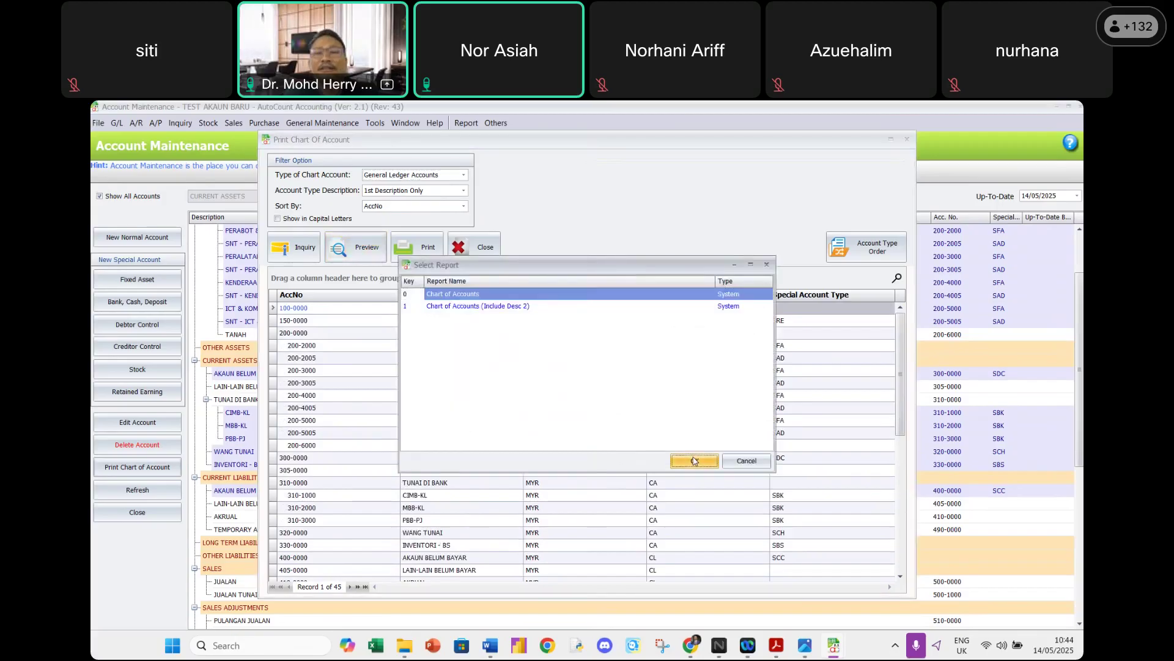
{"action": "left_click", "coordinate": [694, 461]}
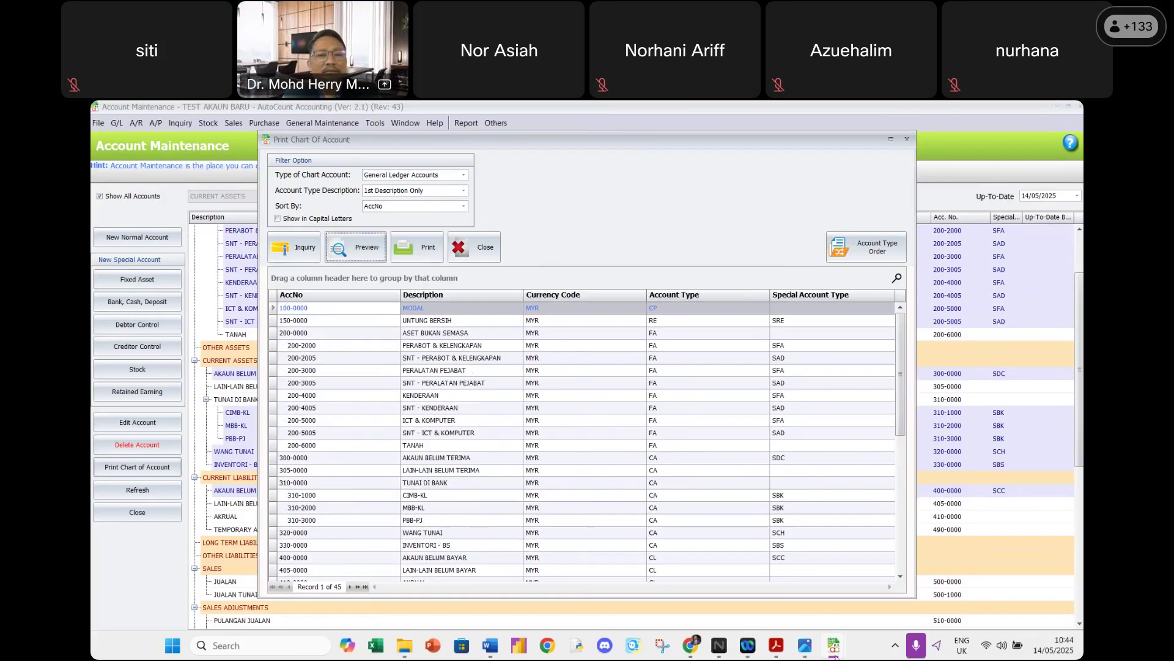
{"action": "mouse_move", "coordinate": [834, 652]}
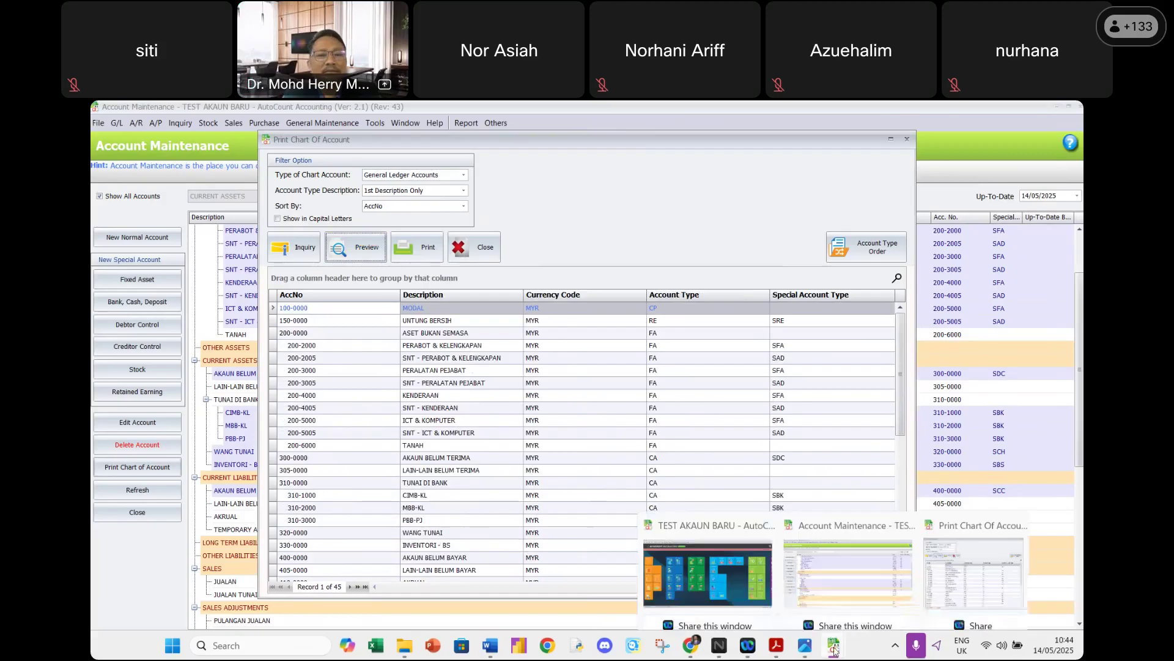
{"action": "left_click", "coordinate": [970, 556]}
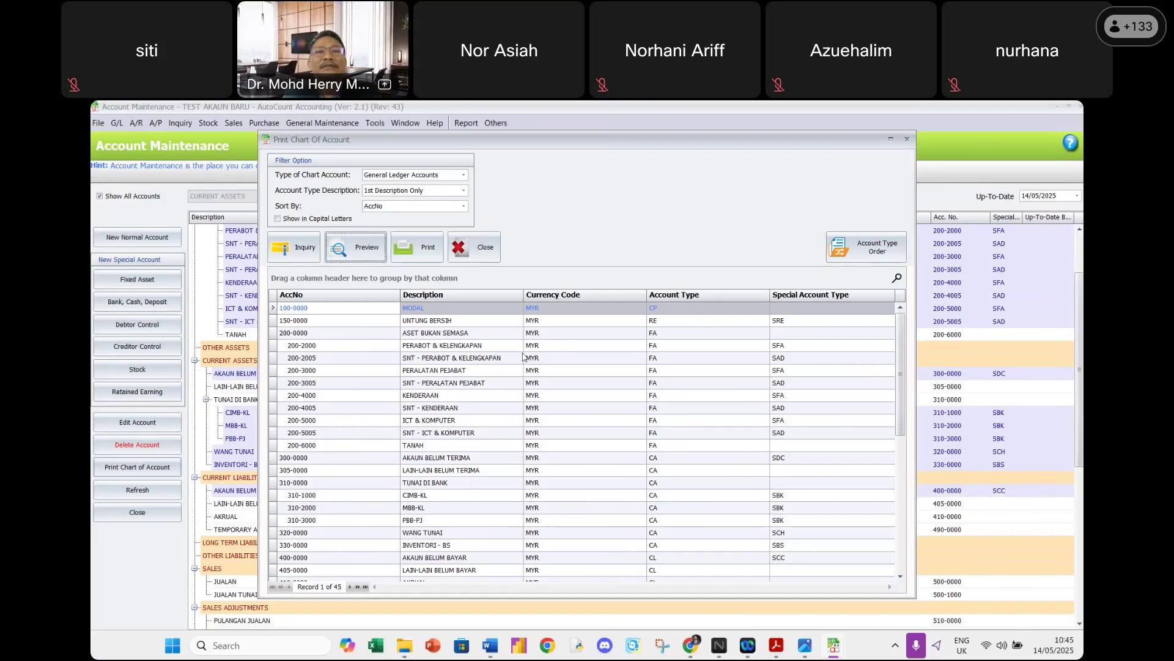
{"action": "left_click", "coordinate": [475, 249]}
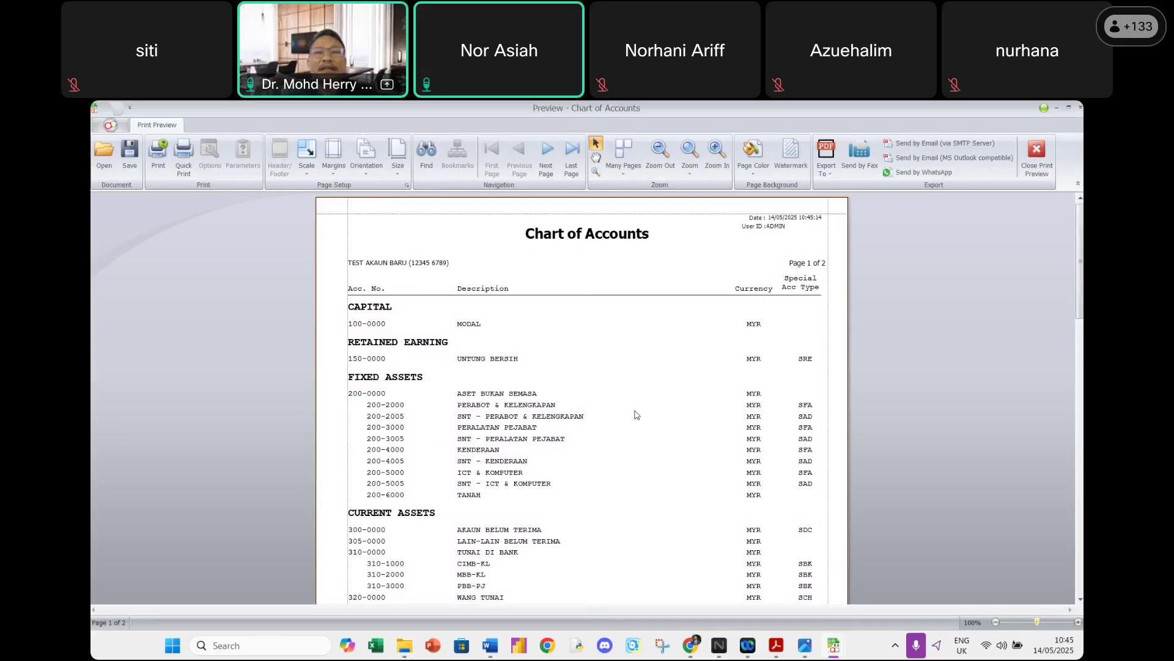
Examine the account numbers, descriptions and groupings on both pages of the Chart of Accounts preview.
{"action": "scroll", "coordinate": [715, 402], "scroll_direction": "down", "scroll_amount": 1}
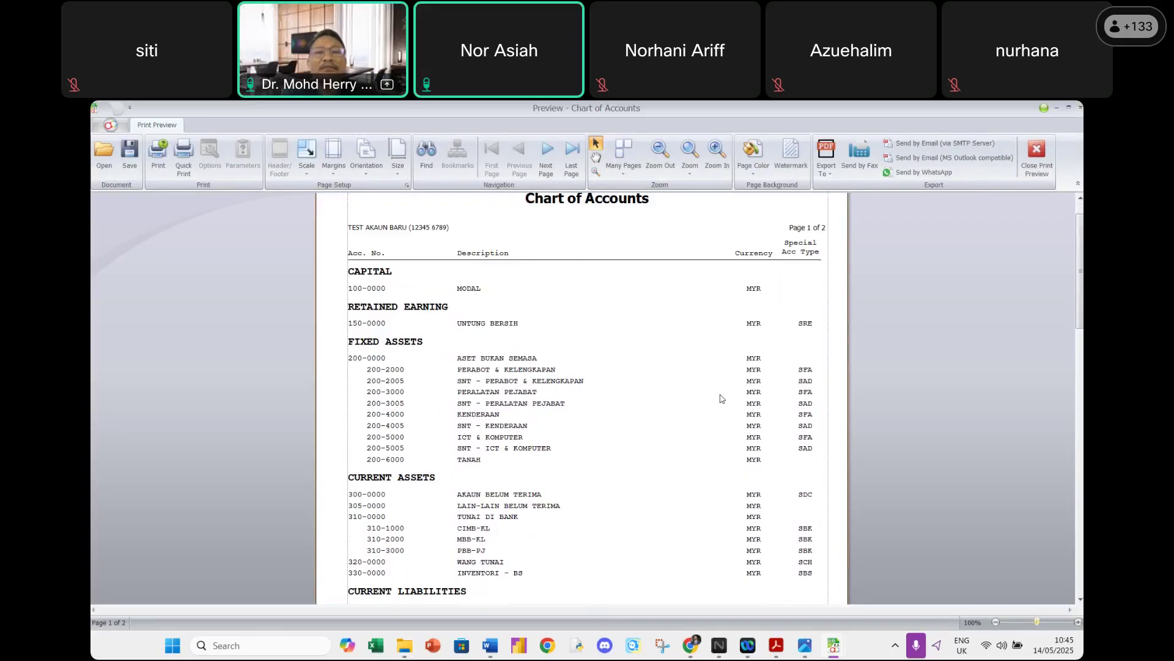
{"action": "scroll", "coordinate": [721, 399], "scroll_direction": "down", "scroll_amount": 1}
{"action": "scroll", "coordinate": [721, 399], "scroll_direction": "down", "scroll_amount": 1}
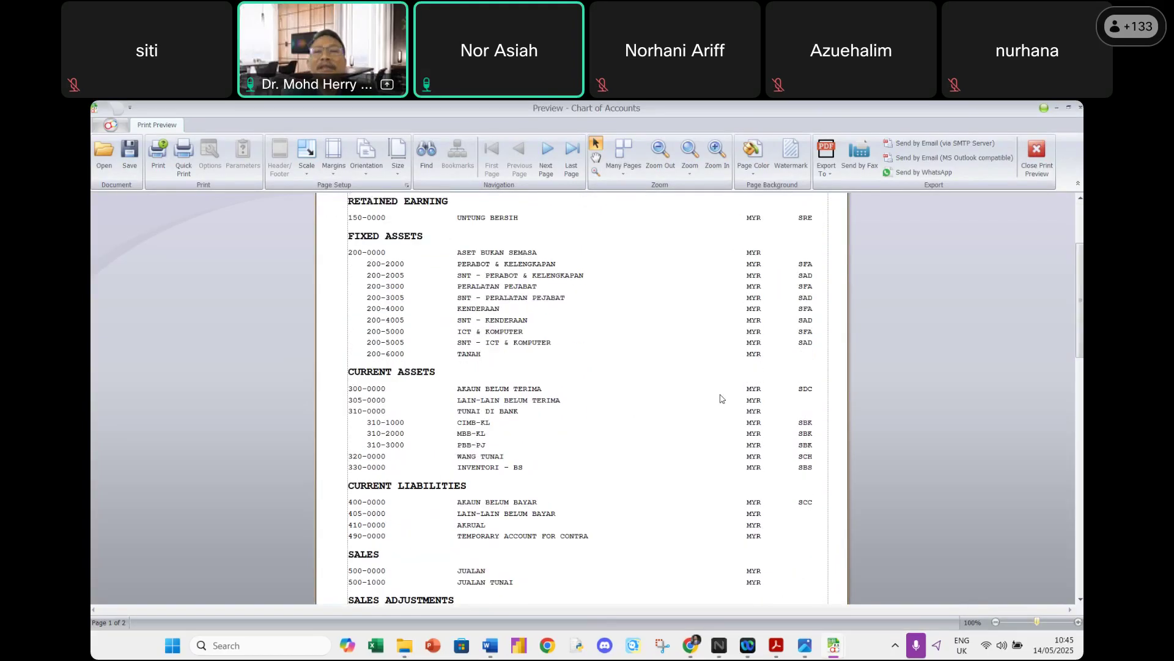
{"action": "scroll", "coordinate": [720, 399], "scroll_direction": "up", "scroll_amount": 2}
{"action": "scroll", "coordinate": [721, 399], "scroll_direction": "up", "scroll_amount": 1}
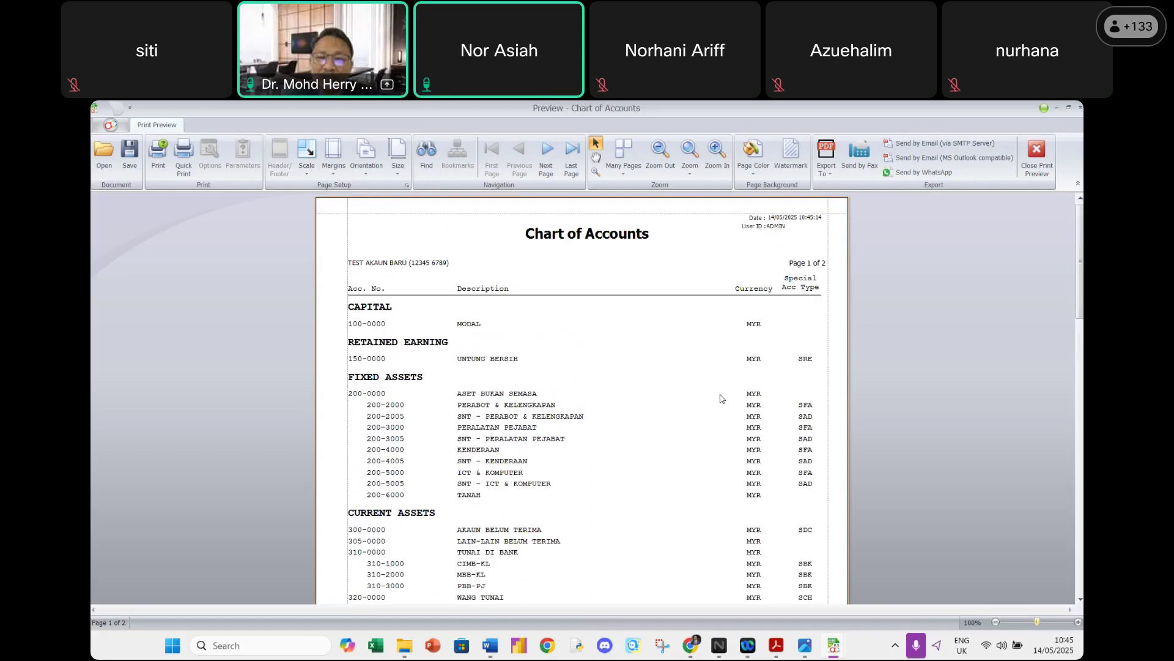
{"action": "scroll", "coordinate": [721, 399], "scroll_direction": "down", "scroll_amount": 1}
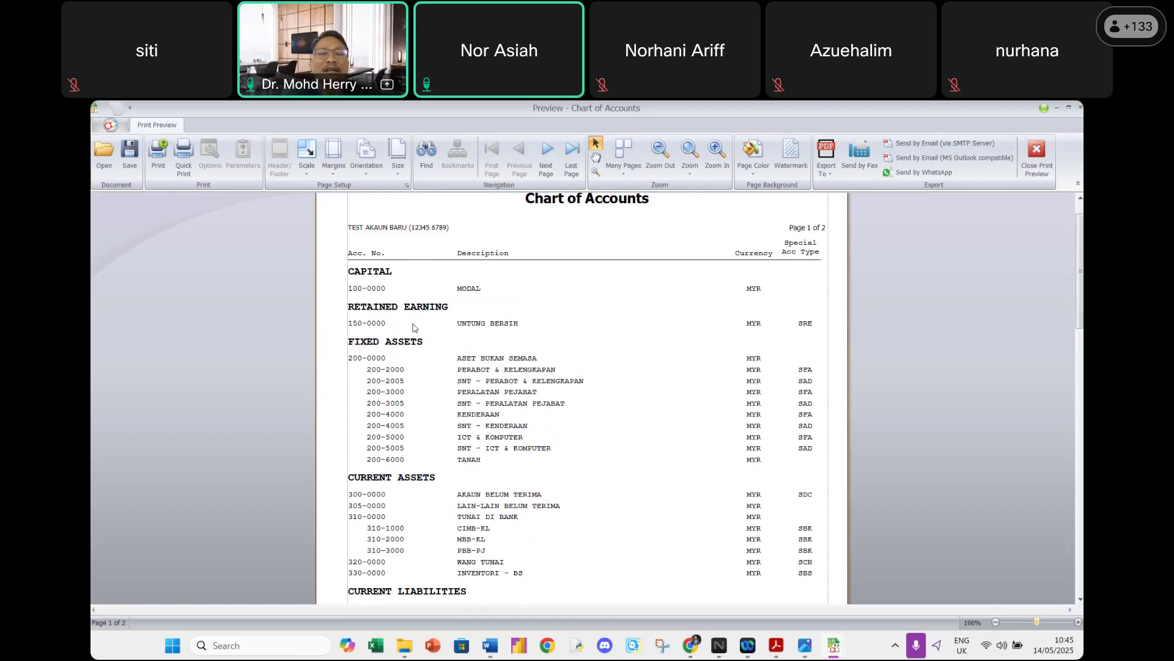
{"action": "scroll", "coordinate": [413, 327], "scroll_direction": "down", "scroll_amount": 1}
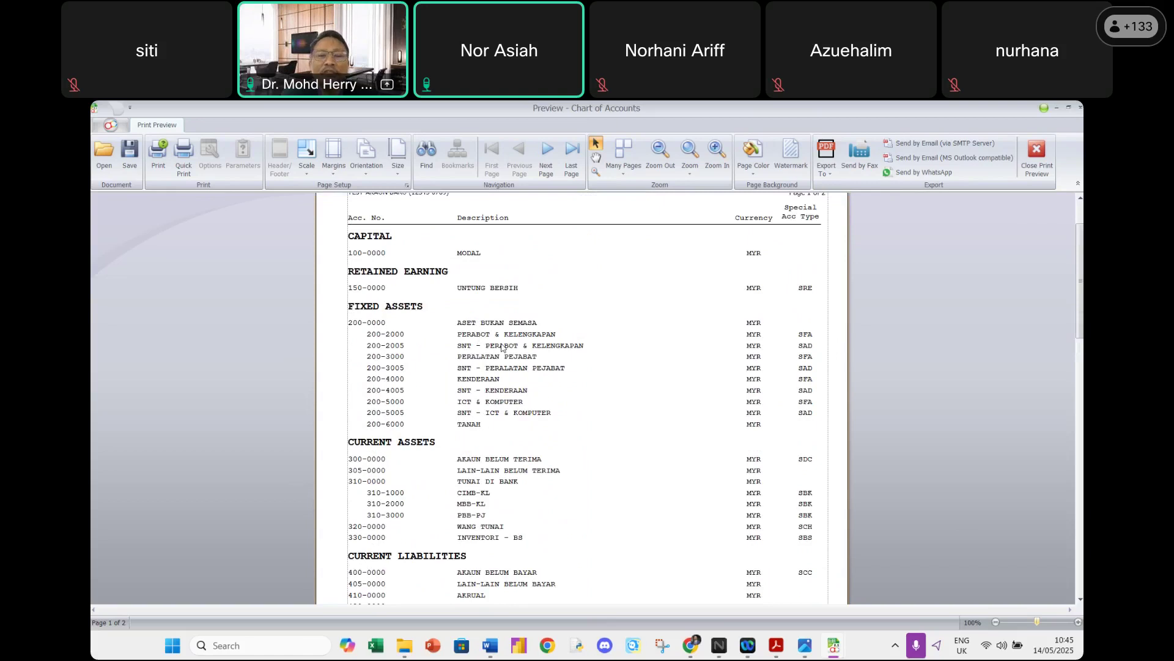
{"action": "scroll", "coordinate": [502, 347], "scroll_direction": "down", "scroll_amount": 4}
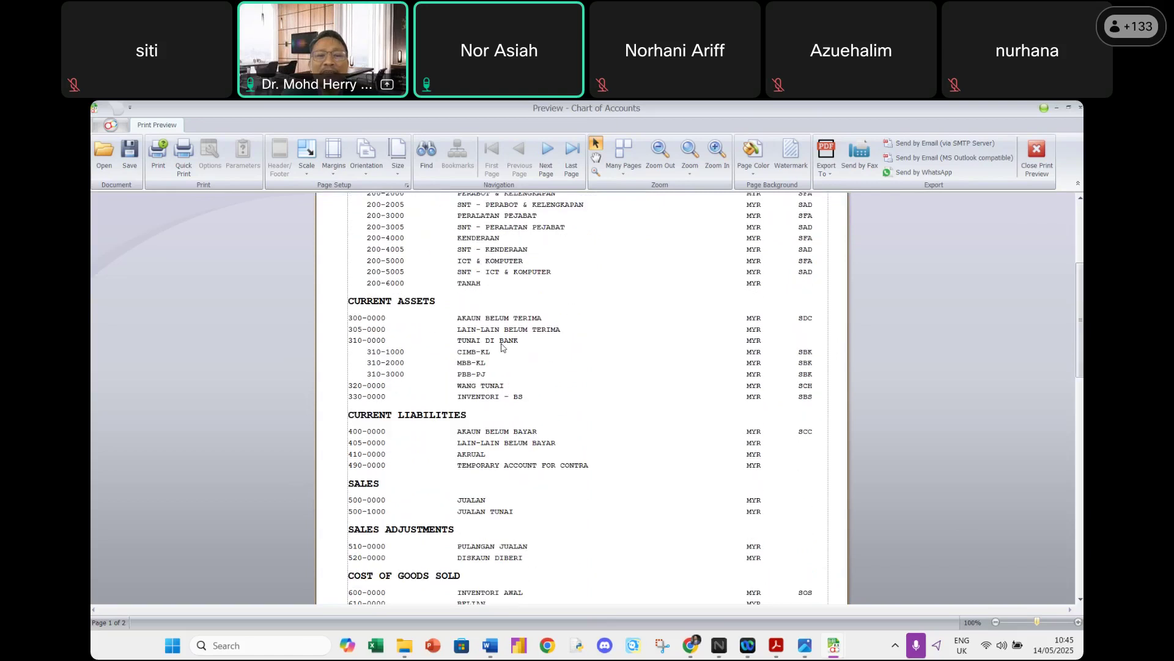
{"action": "scroll", "coordinate": [502, 347], "scroll_direction": "down", "scroll_amount": 1}
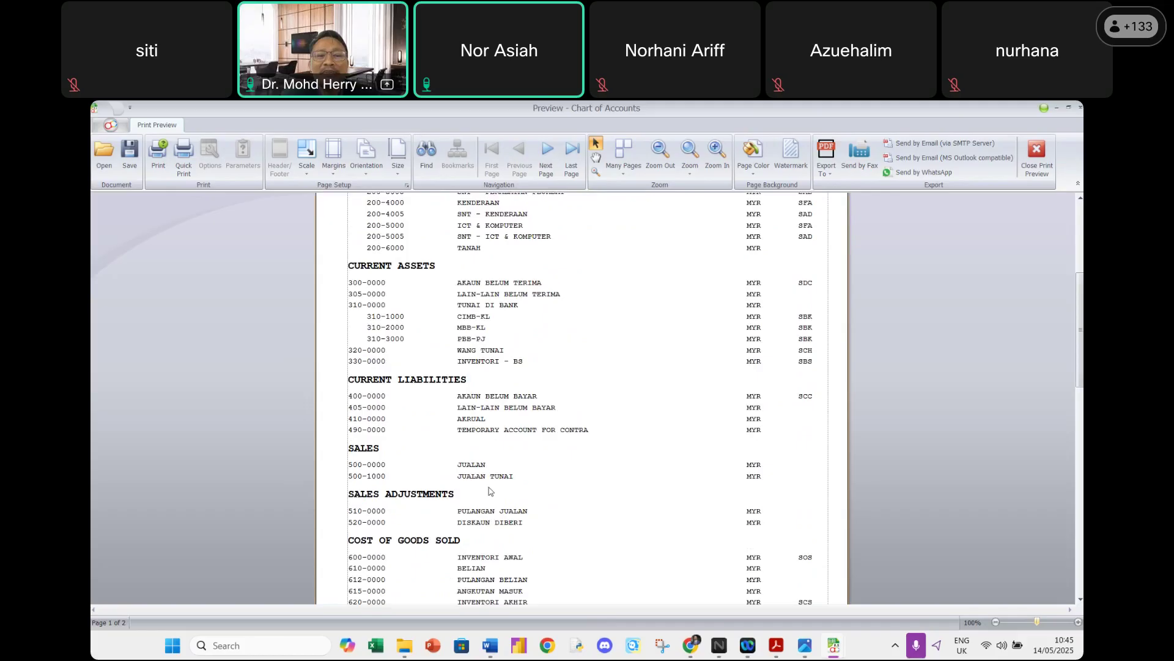
{"action": "scroll", "coordinate": [489, 491], "scroll_direction": "down", "scroll_amount": 1}
{"action": "scroll", "coordinate": [490, 491], "scroll_direction": "down", "scroll_amount": 6}
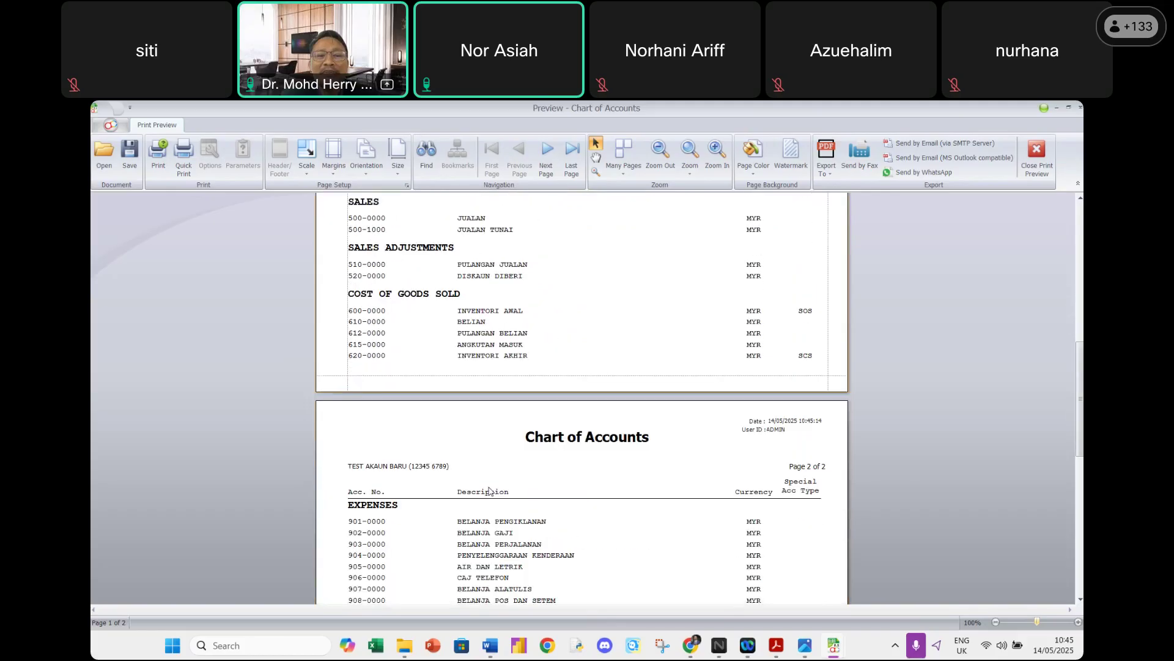
{"action": "scroll", "coordinate": [489, 492], "scroll_direction": "down", "scroll_amount": 2}
{"action": "scroll", "coordinate": [489, 491], "scroll_direction": "down", "scroll_amount": 4}
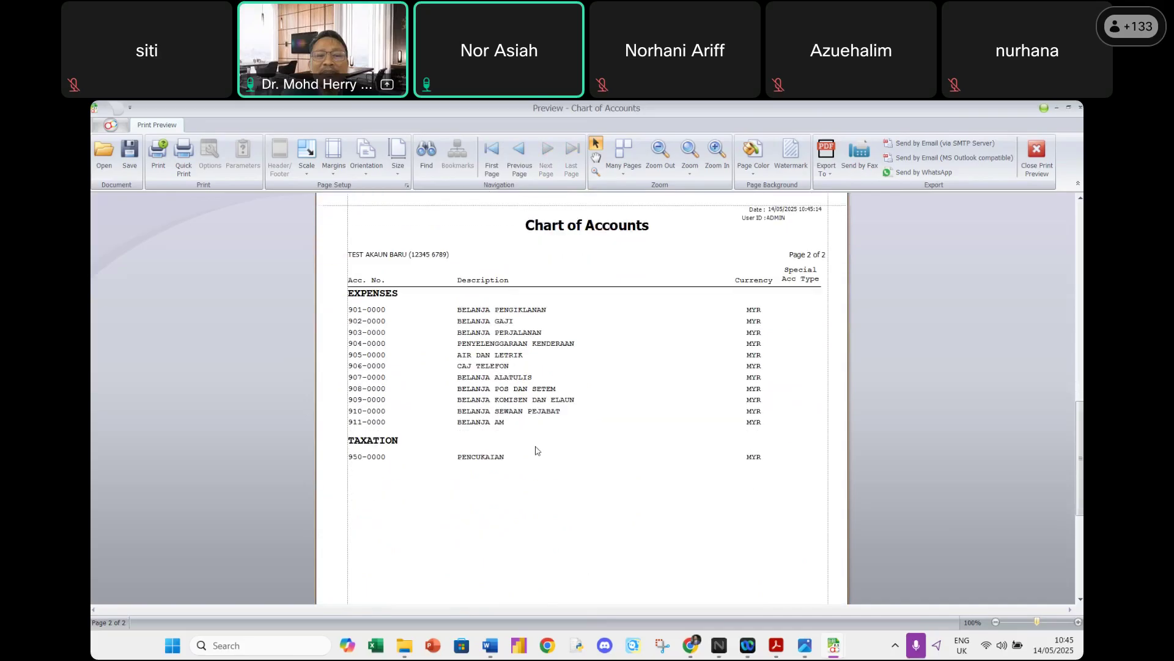
{"action": "scroll", "coordinate": [536, 450], "scroll_direction": "up", "scroll_amount": 2}
{"action": "scroll", "coordinate": [536, 451], "scroll_direction": "up", "scroll_amount": 3}
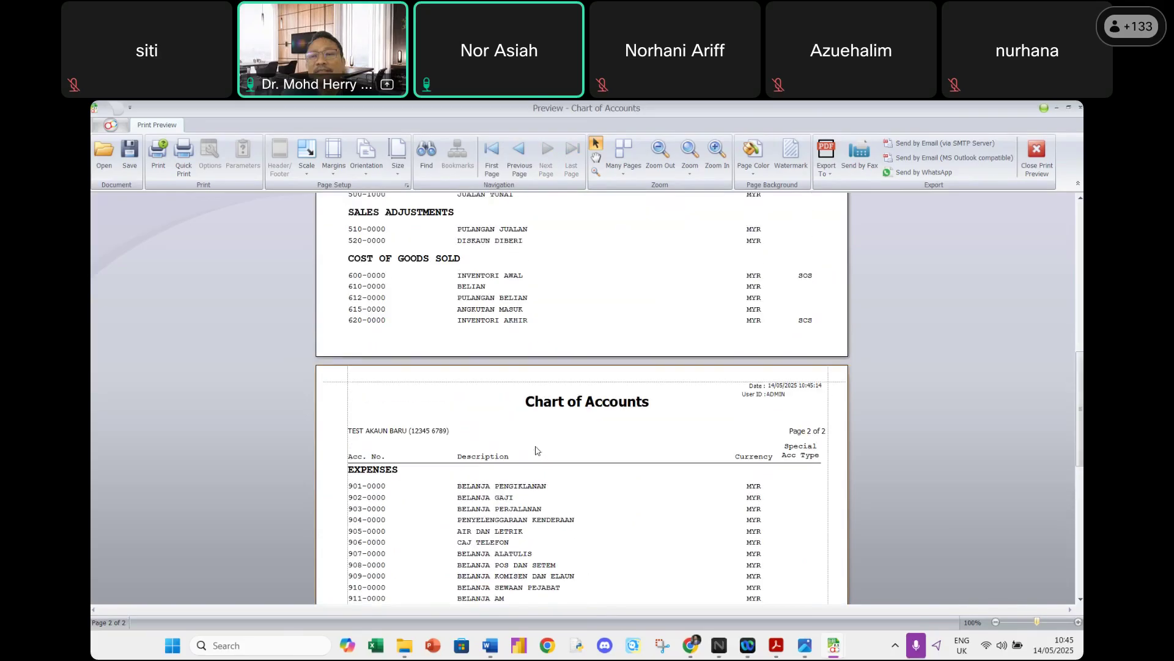
{"action": "scroll", "coordinate": [536, 451], "scroll_direction": "up", "scroll_amount": 4}
{"action": "scroll", "coordinate": [536, 451], "scroll_direction": "up", "scroll_amount": 11}
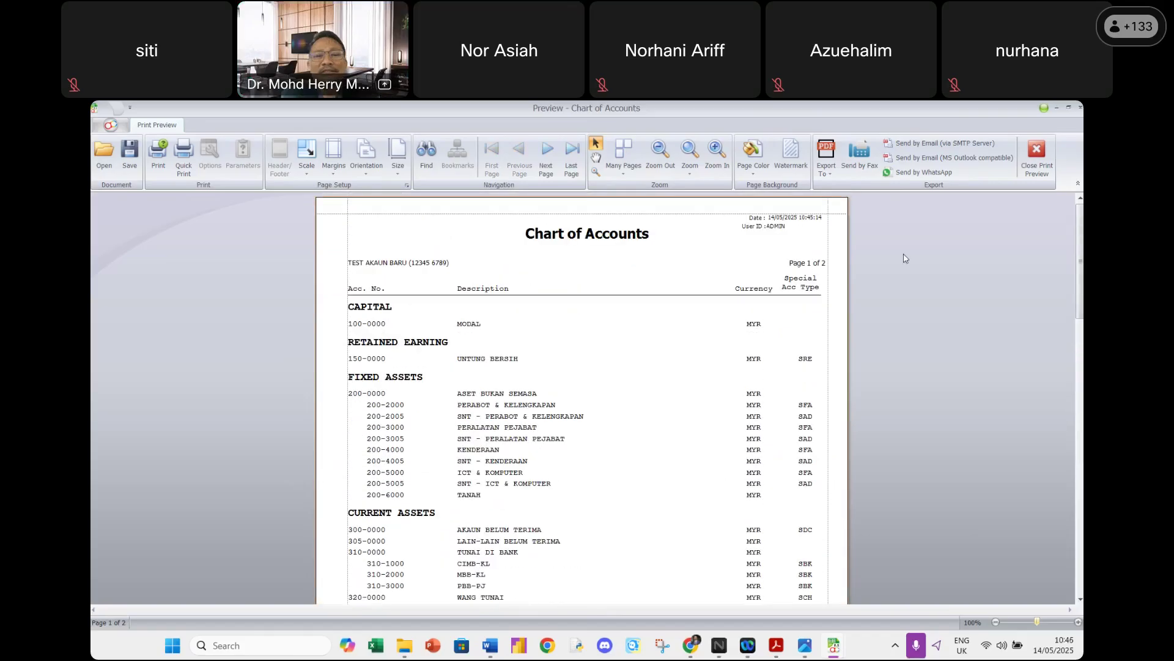
Close the report preview and the Print Chart of Account window to return to Account Maintenance.
{"action": "left_click", "coordinate": [1037, 154]}
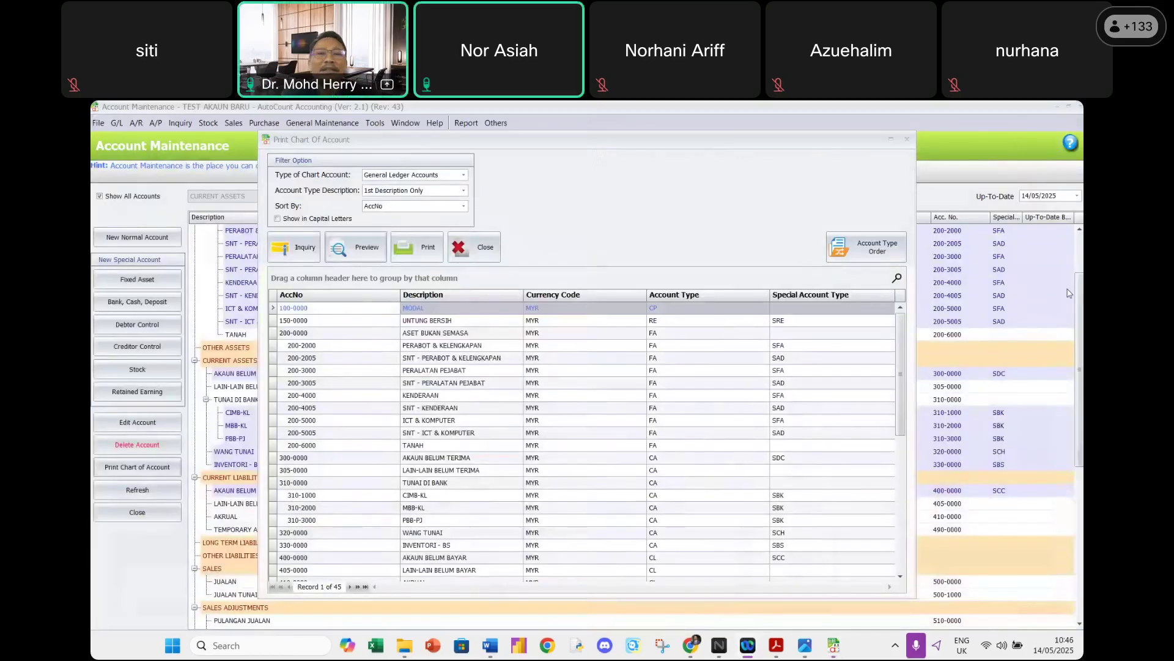
{"action": "left_click", "coordinate": [521, 245]}
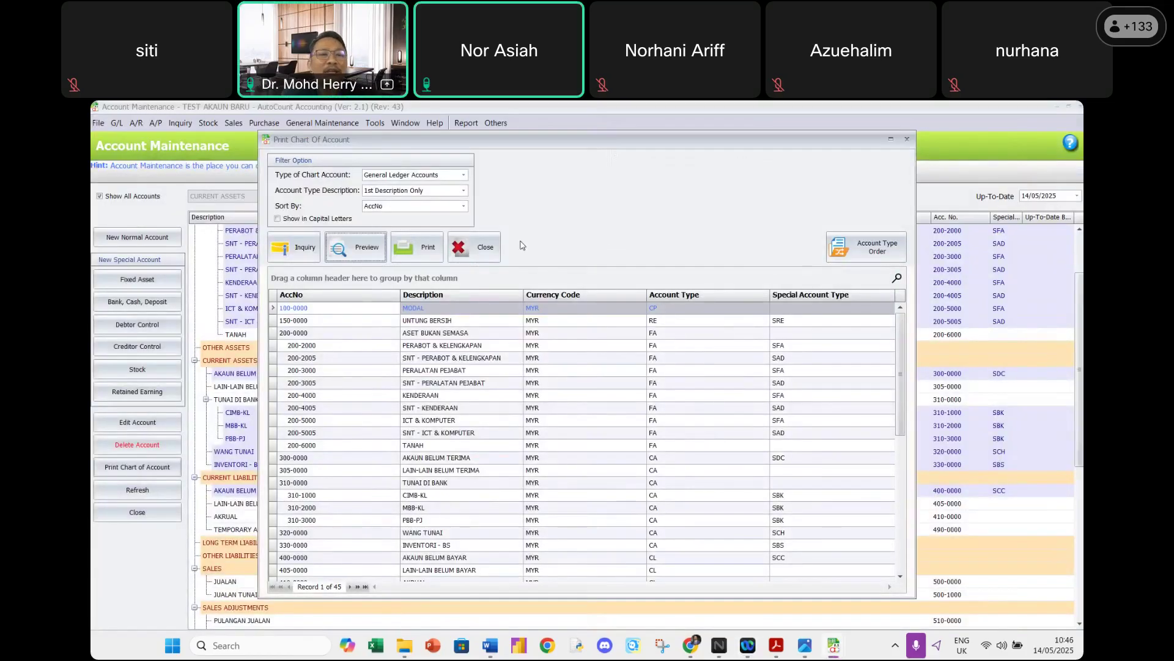
{"action": "left_click", "coordinate": [474, 246]}
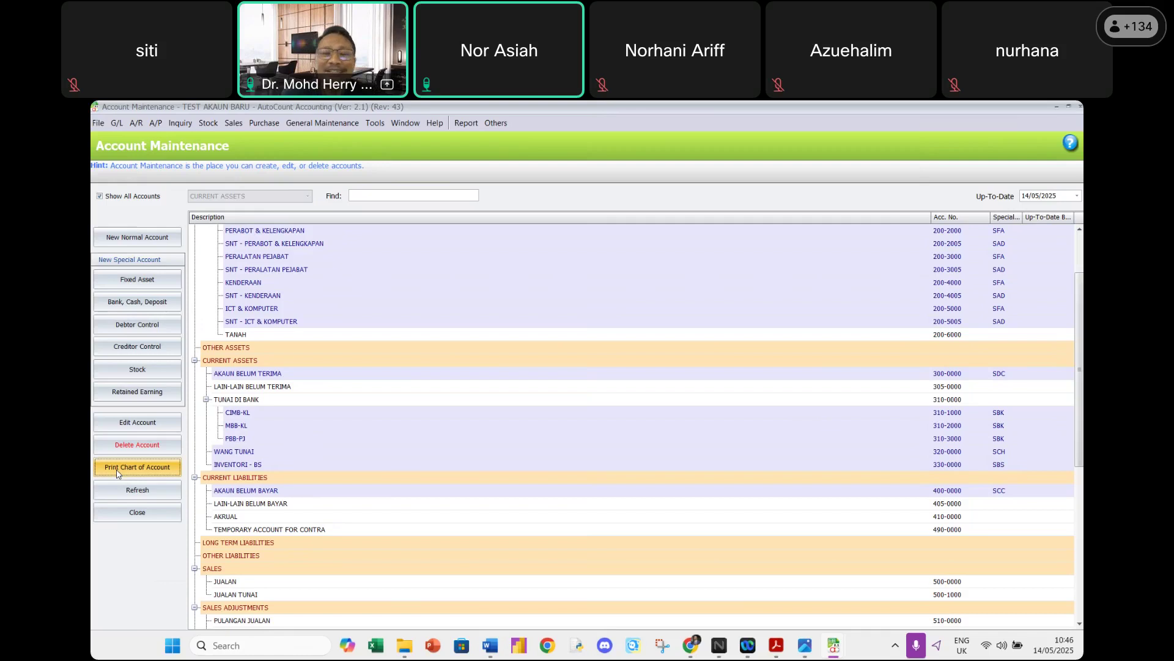
{"action": "left_click", "coordinate": [118, 473]}
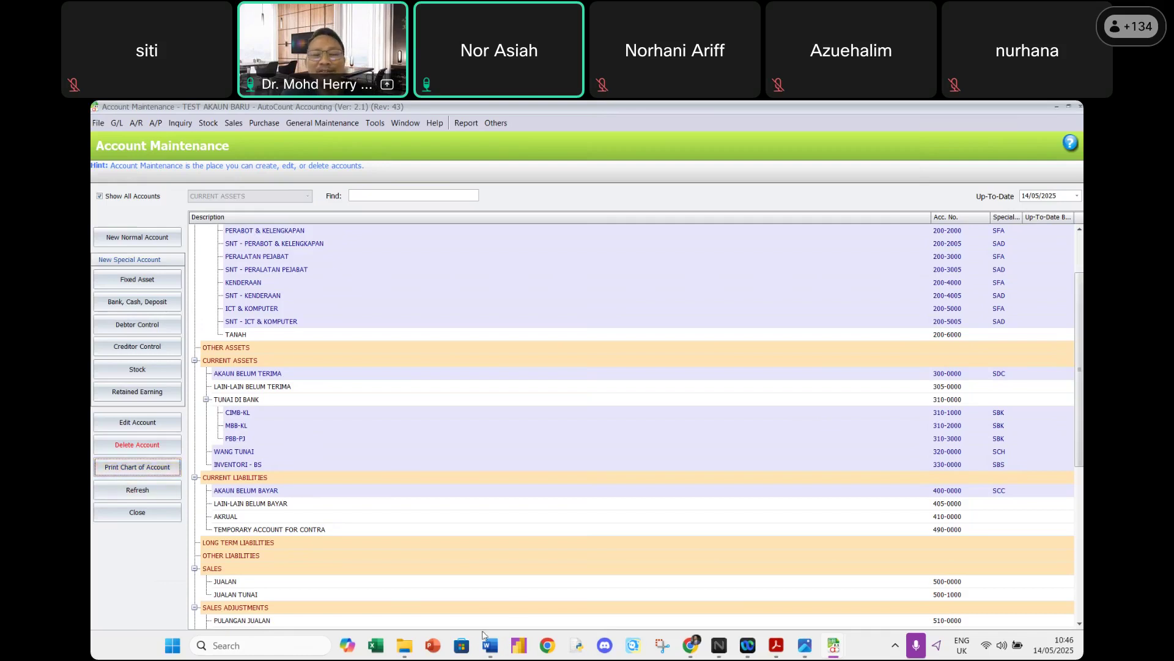
Switch to the exercise PDF in Acrobat and review its opening balances and the Langkah 4 debtor and creditor invoice tables.
{"action": "left_click", "coordinate": [774, 649]}
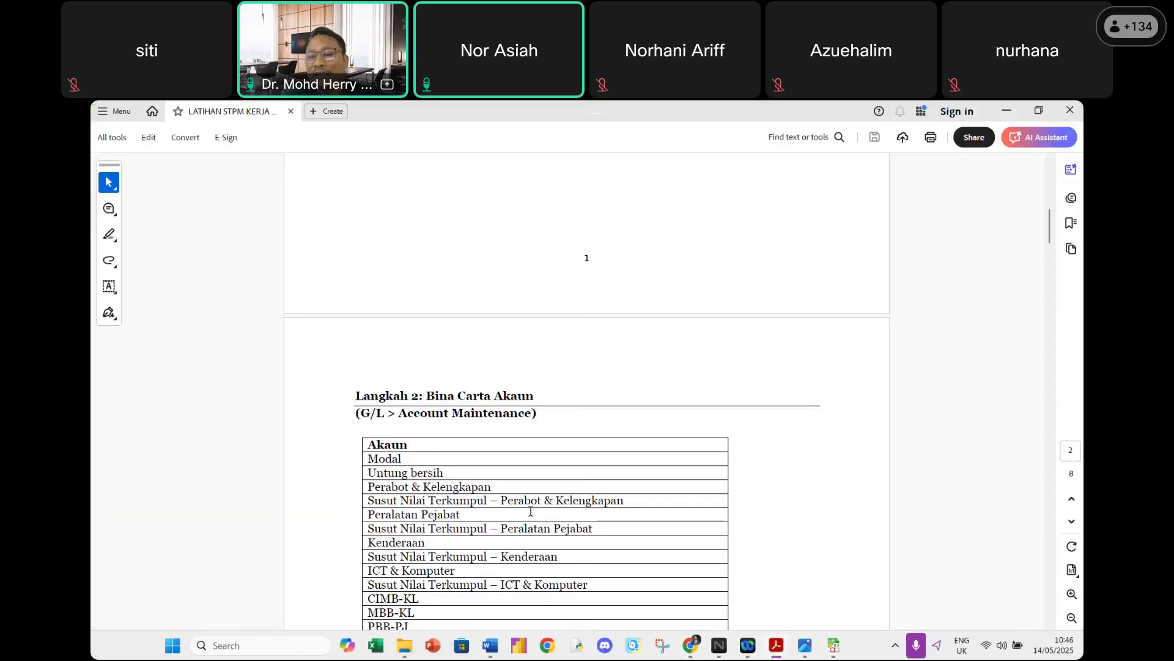
{"action": "scroll", "coordinate": [530, 517], "scroll_direction": "down", "scroll_amount": 5}
{"action": "scroll", "coordinate": [531, 512], "scroll_direction": "down", "scroll_amount": 10}
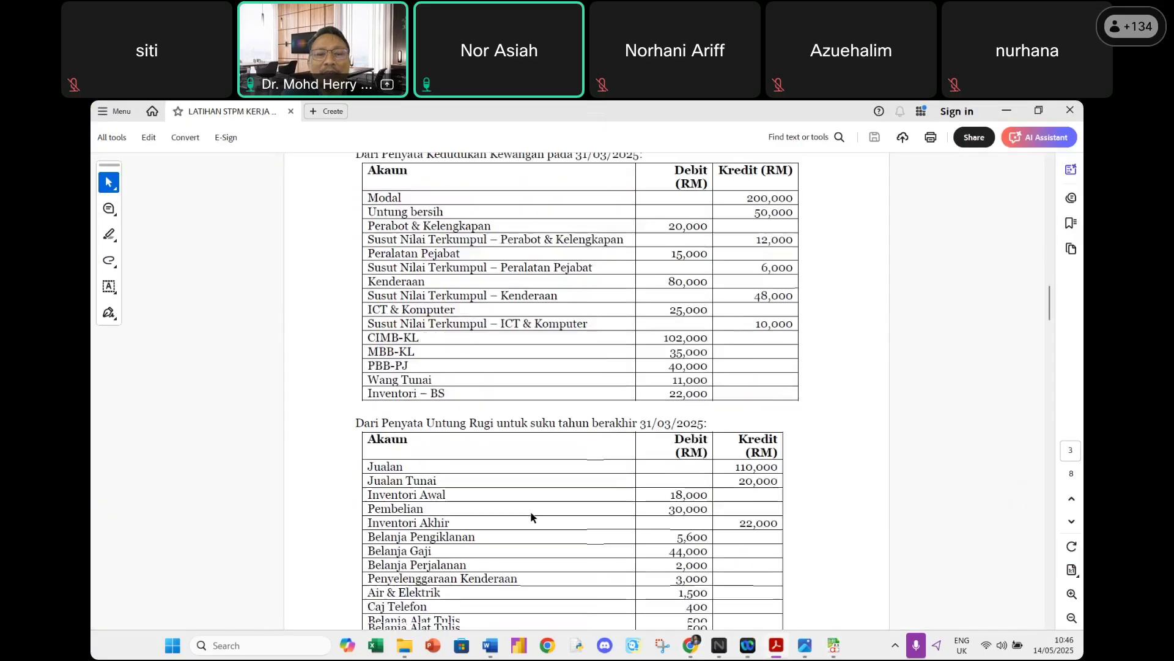
{"action": "scroll", "coordinate": [530, 517], "scroll_direction": "down", "scroll_amount": 3}
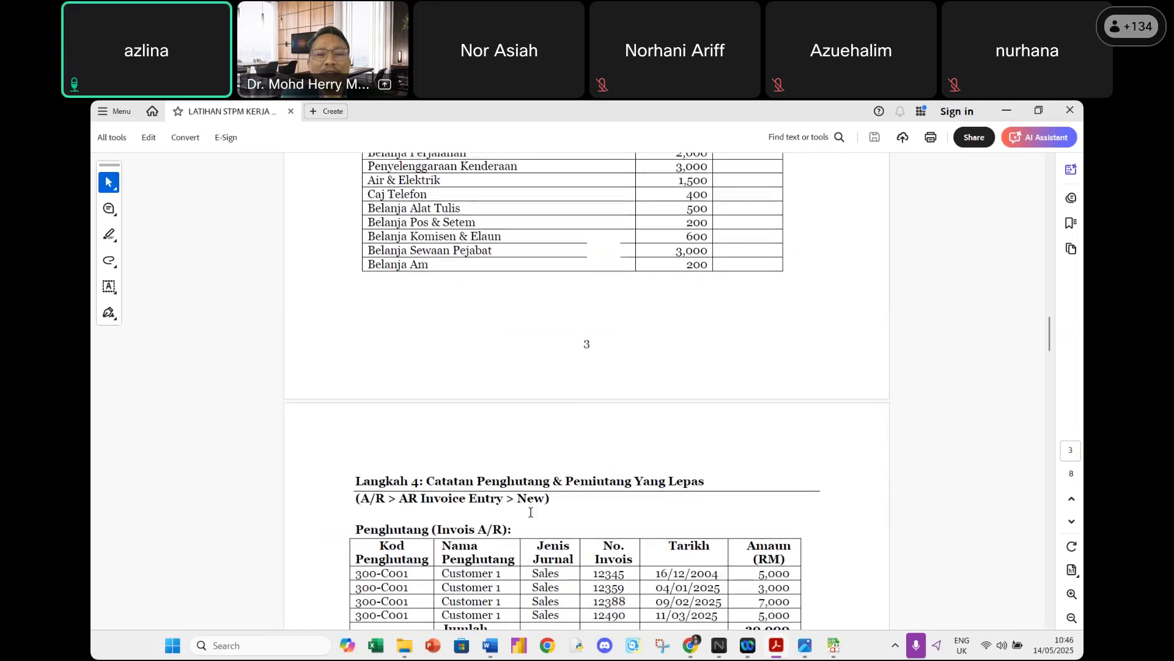
{"action": "scroll", "coordinate": [531, 517], "scroll_direction": "down", "scroll_amount": 3}
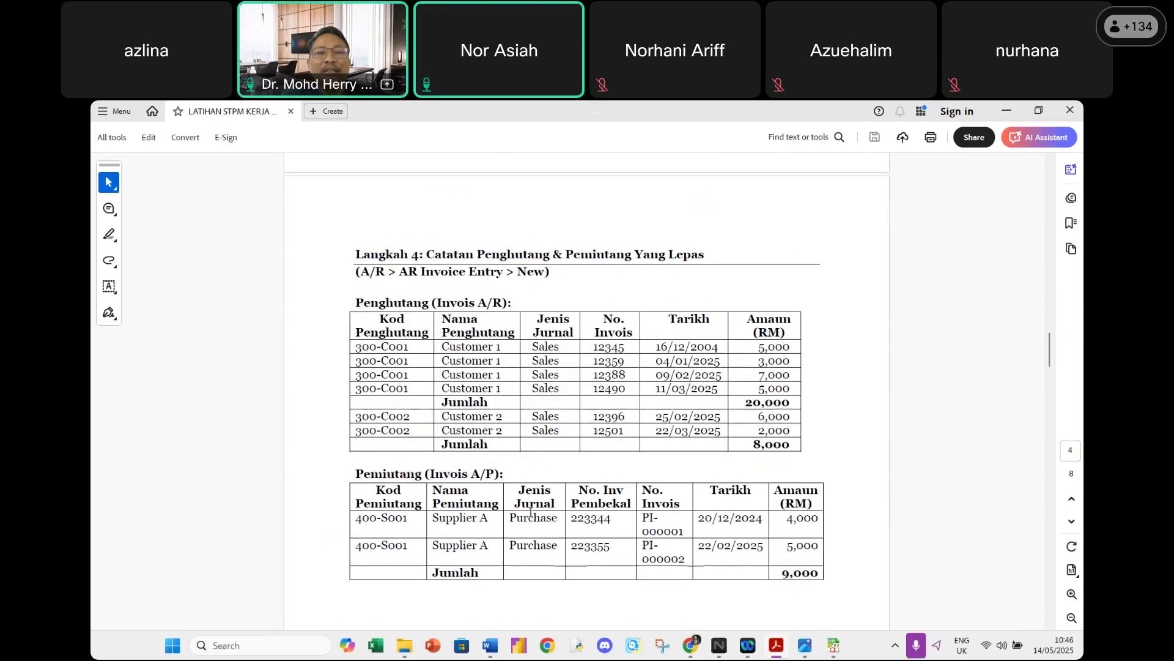
{"action": "scroll", "coordinate": [530, 512], "scroll_direction": "down", "scroll_amount": 3}
{"action": "scroll", "coordinate": [530, 512], "scroll_direction": "up", "scroll_amount": 4}
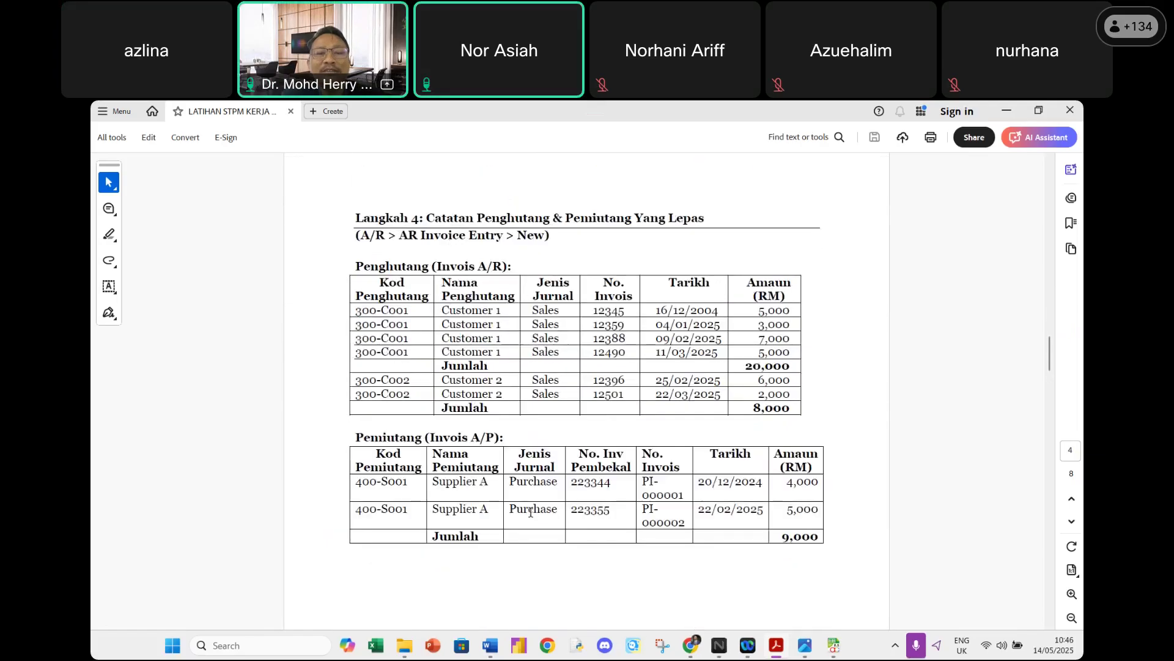
{"action": "scroll", "coordinate": [530, 511], "scroll_direction": "down", "scroll_amount": 7}
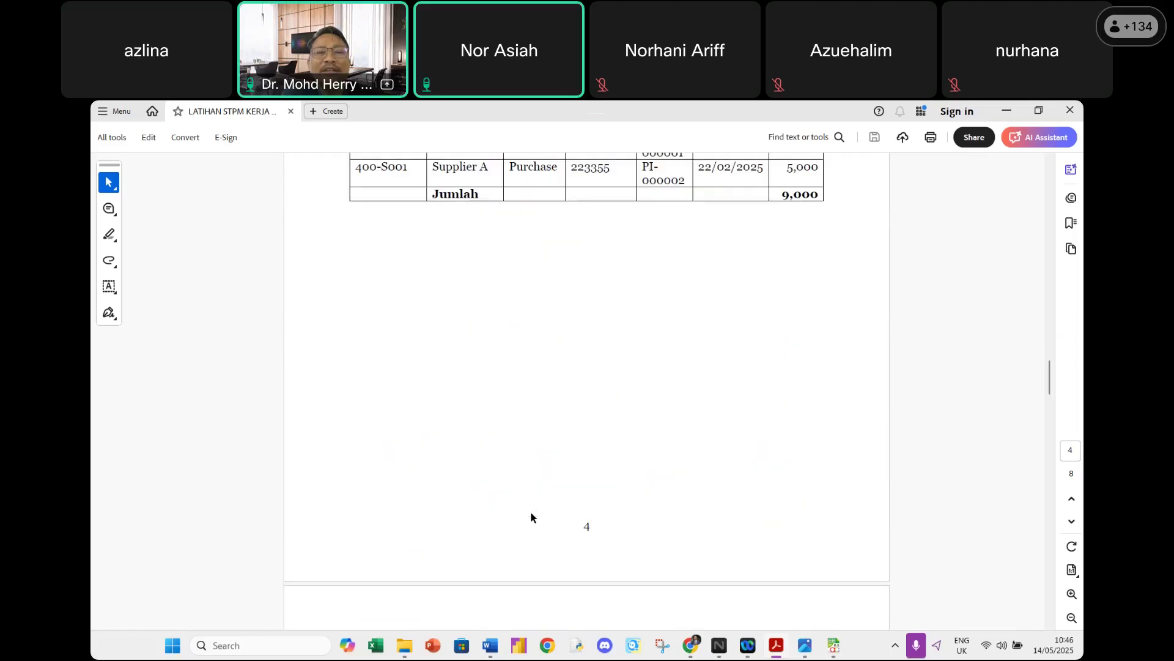
{"action": "scroll", "coordinate": [530, 511], "scroll_direction": "down", "scroll_amount": 6}
{"action": "scroll", "coordinate": [530, 511], "scroll_direction": "up", "scroll_amount": 8}
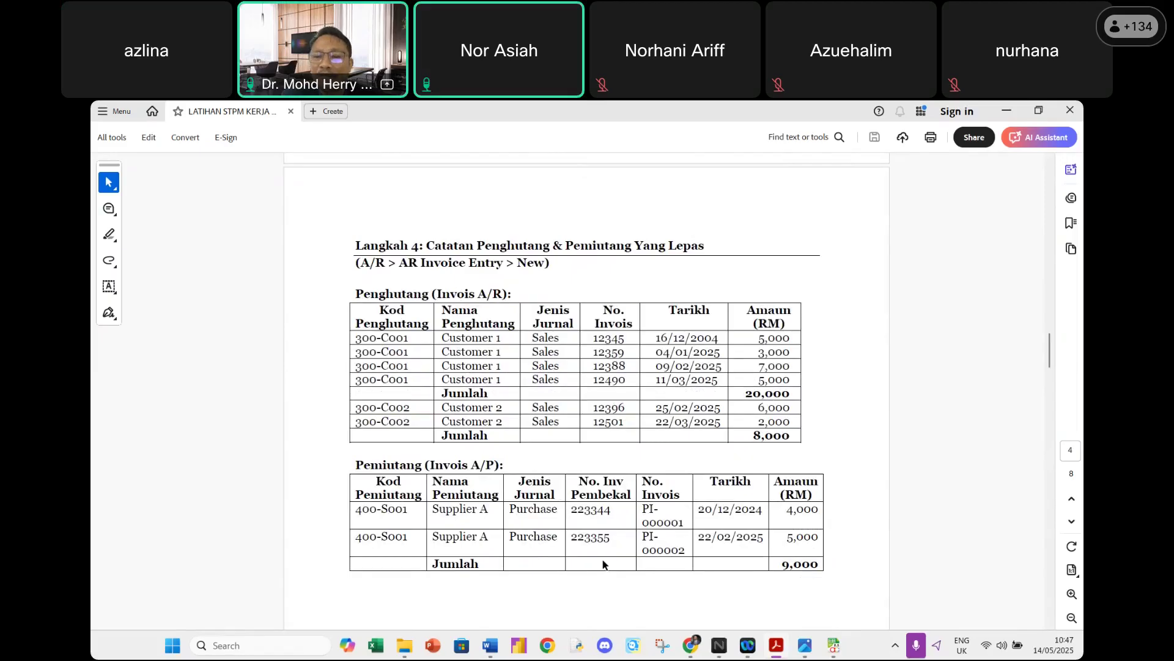
Switch back to AutoCount Accounting and open Debtor Maintenance.
{"action": "mouse_move", "coordinate": [834, 645]}
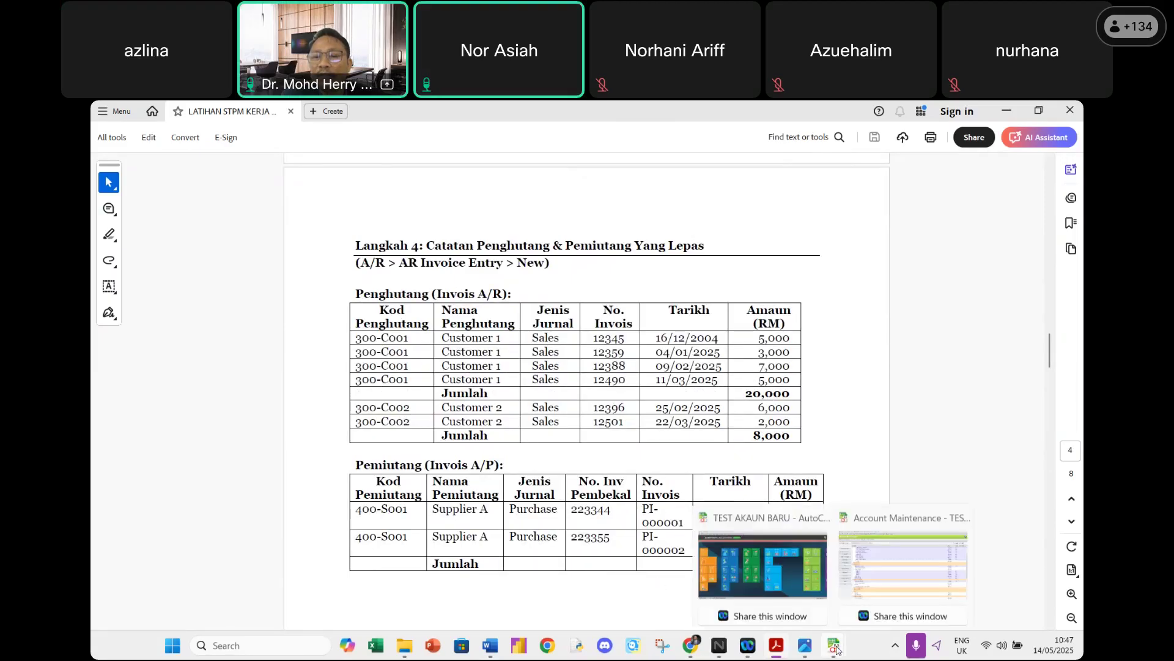
{"action": "left_click", "coordinate": [866, 584]}
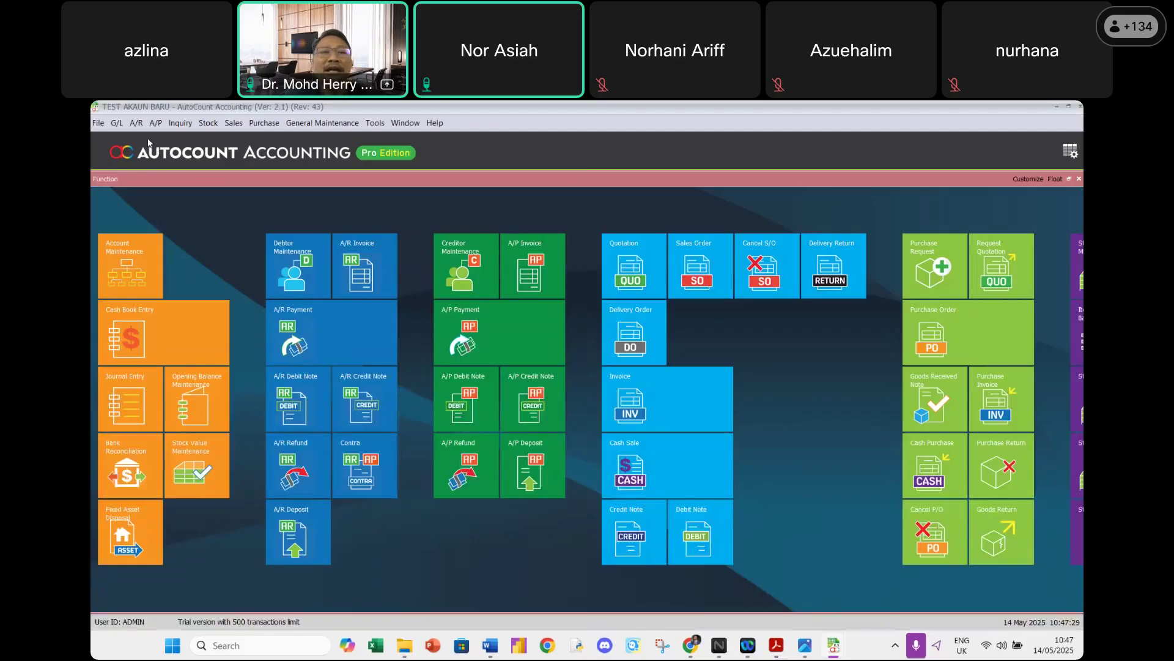
{"action": "left_click", "coordinate": [136, 124]}
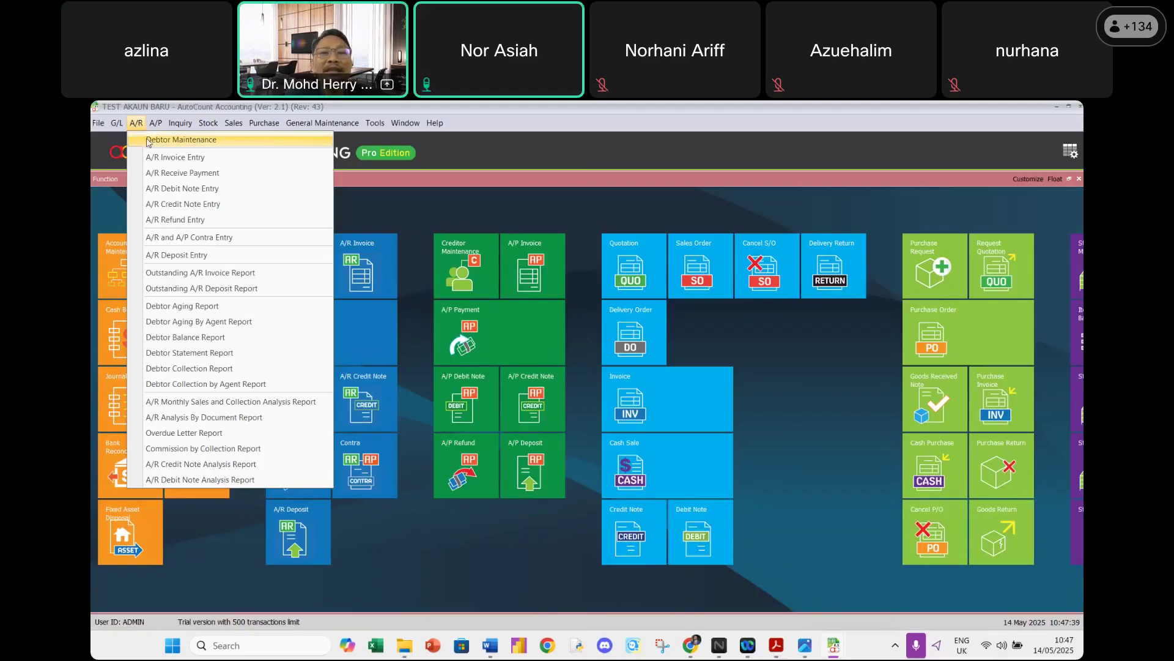
{"action": "left_click", "coordinate": [147, 141]}
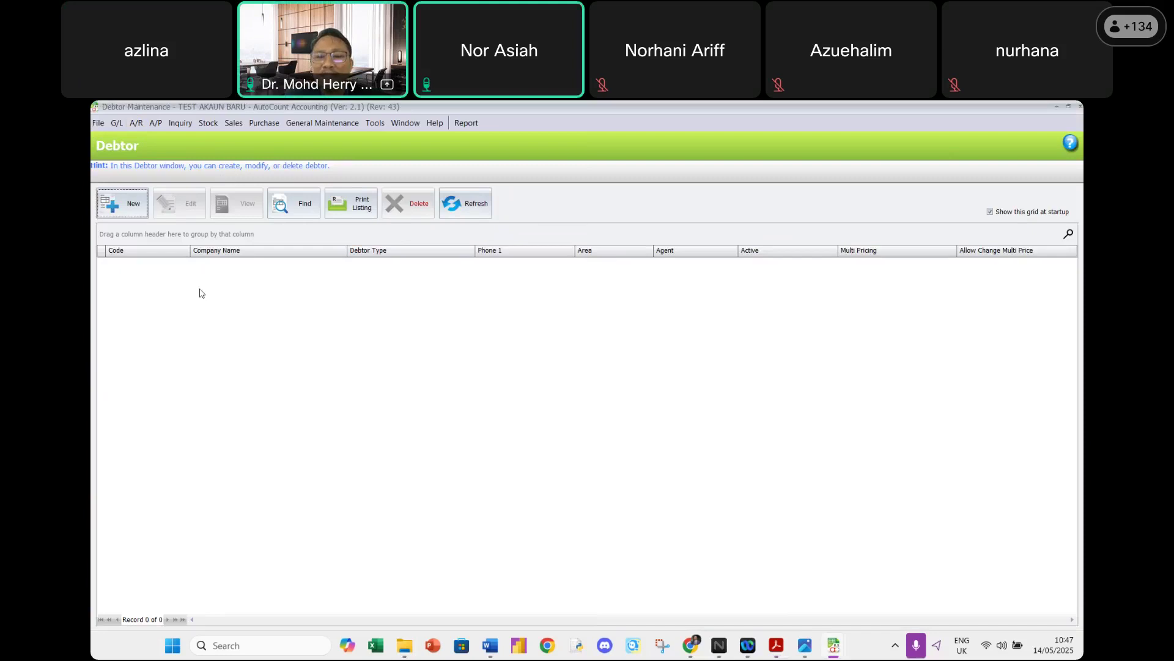
View the blank New Debtor Account form, cancel it and close Debtor Maintenance.
{"action": "left_click", "coordinate": [128, 214]}
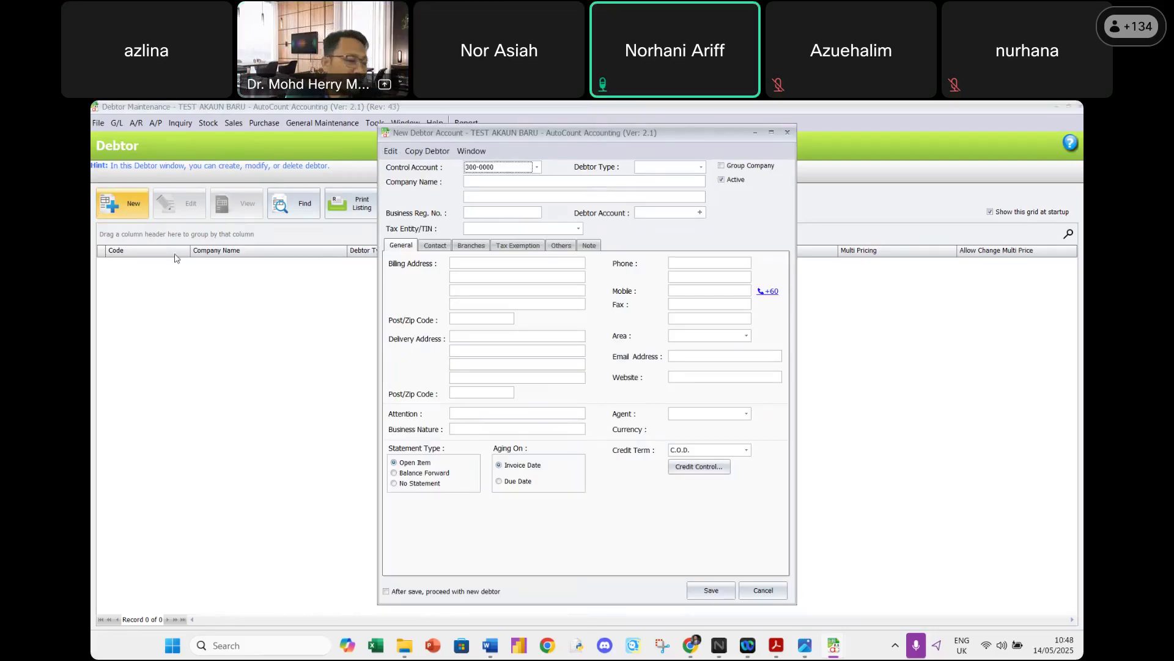
{"action": "left_click", "coordinate": [747, 594]}
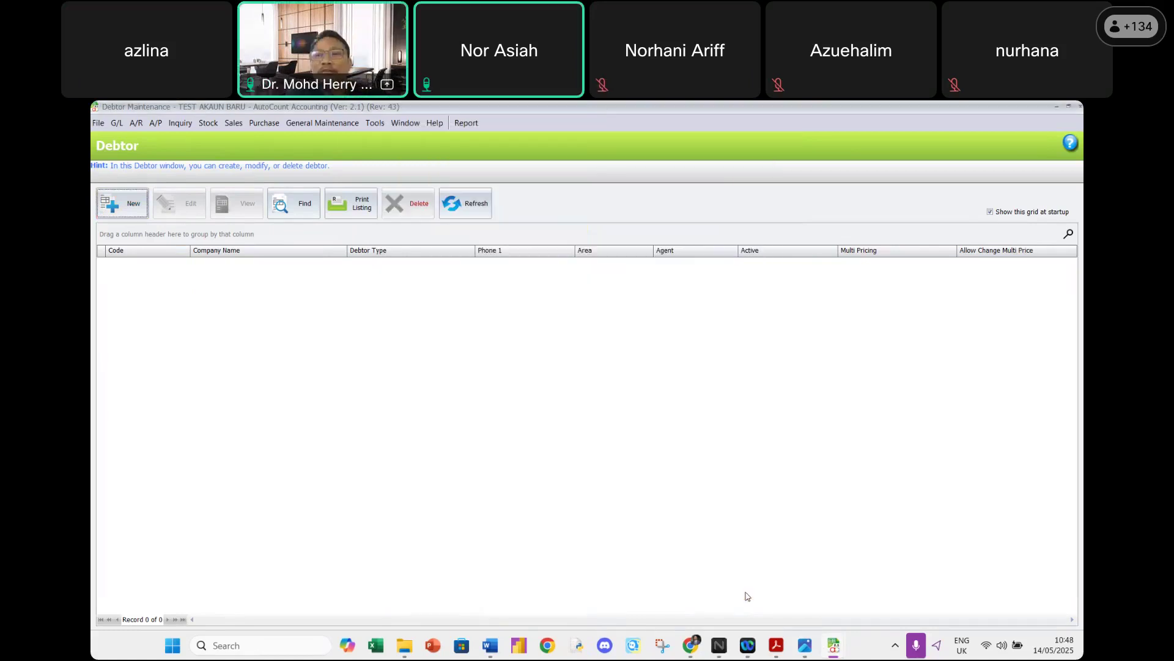
{"action": "left_click", "coordinate": [1080, 108]}
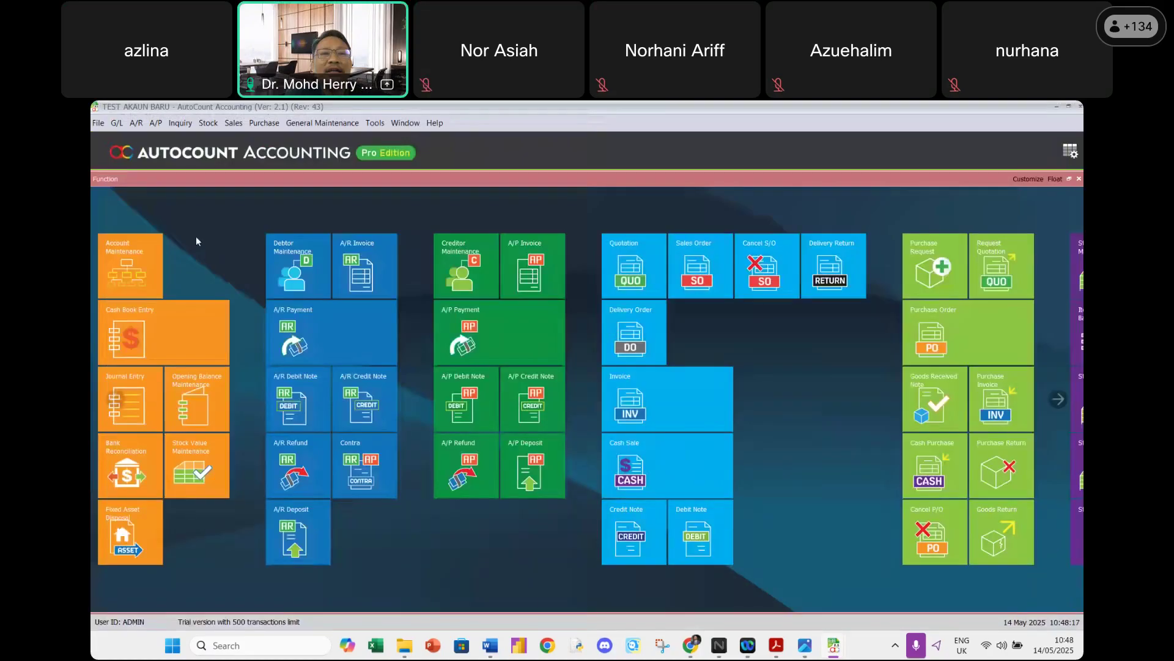
{"action": "mouse_move", "coordinate": [833, 645]}
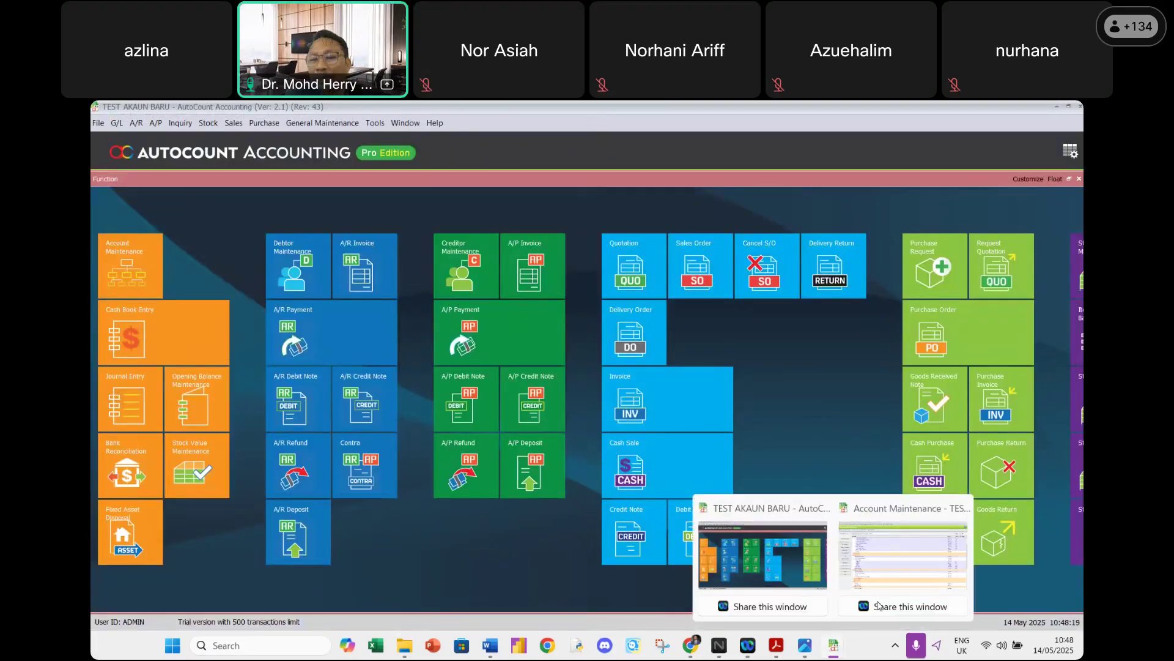
Return to the Account Maintenance window, open Debtor Maintenance and start a new debtor account.
{"action": "left_click", "coordinate": [889, 584]}
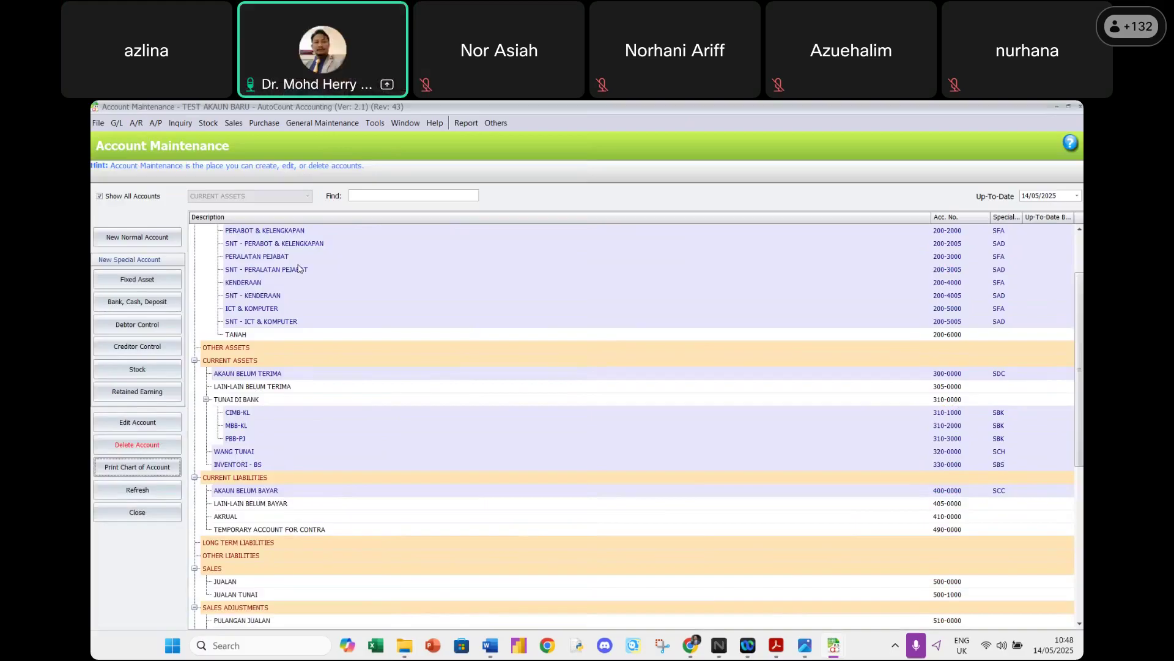
{"action": "left_click", "coordinate": [137, 124]}
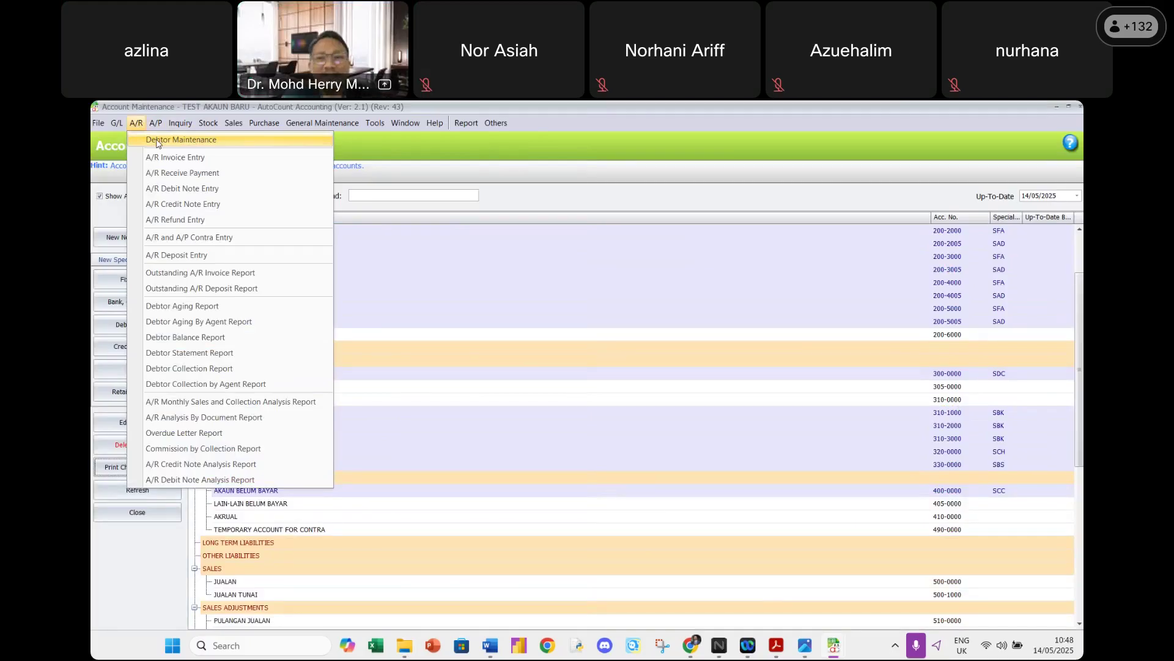
{"action": "left_click", "coordinate": [158, 140]}
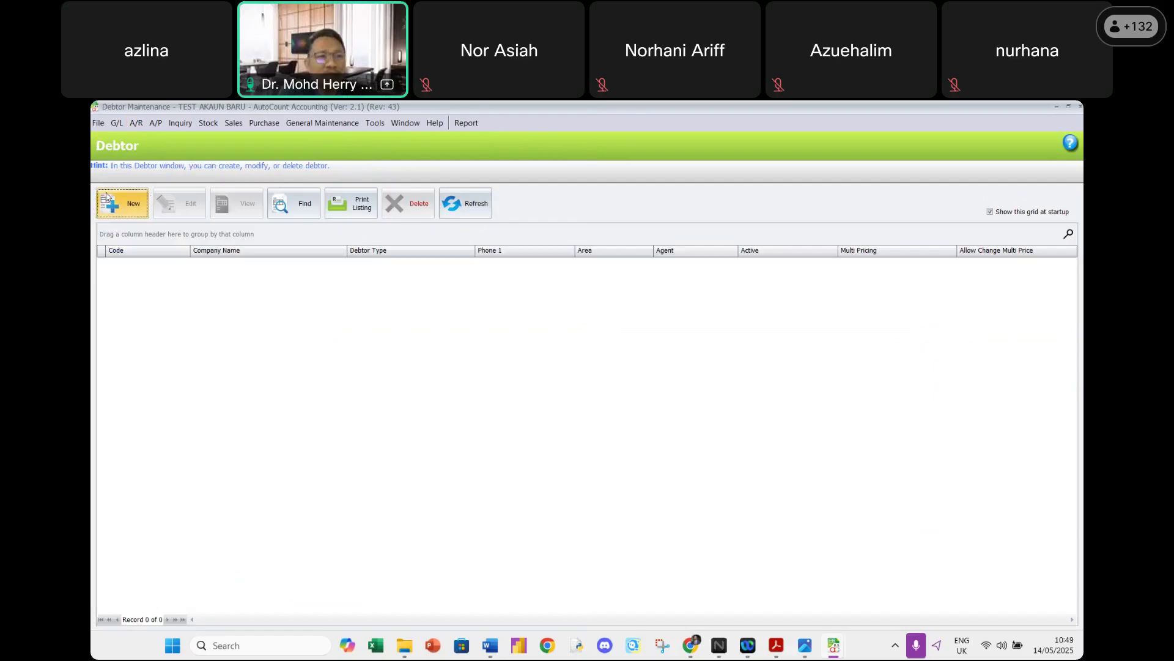
{"action": "left_click", "coordinate": [131, 210]}
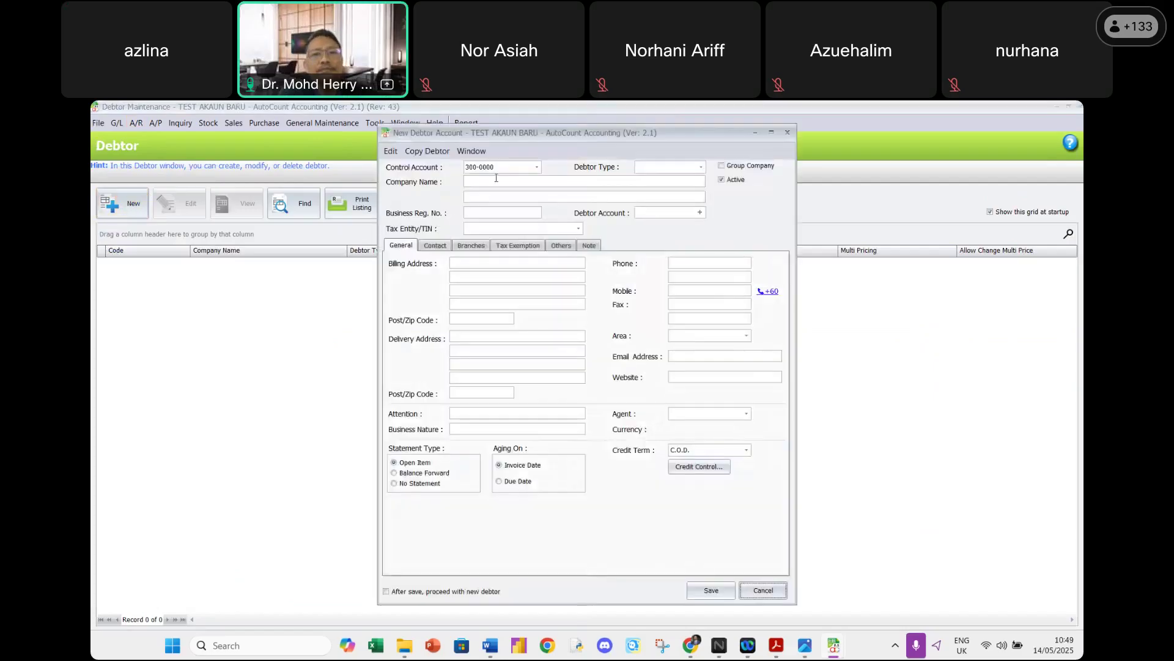
Enter "Customer 1" as the new debtor's company name and fill in its two-line billing address.
{"action": "left_click", "coordinate": [479, 181]}
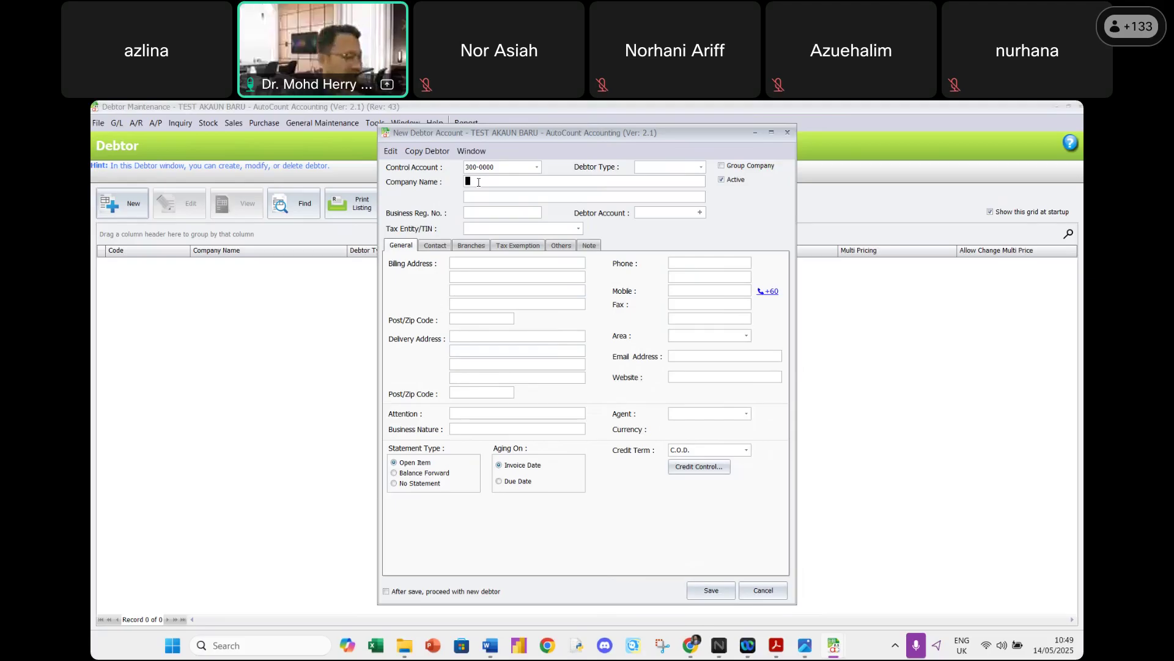
{"action": "key", "text": "Caps_Lock"}
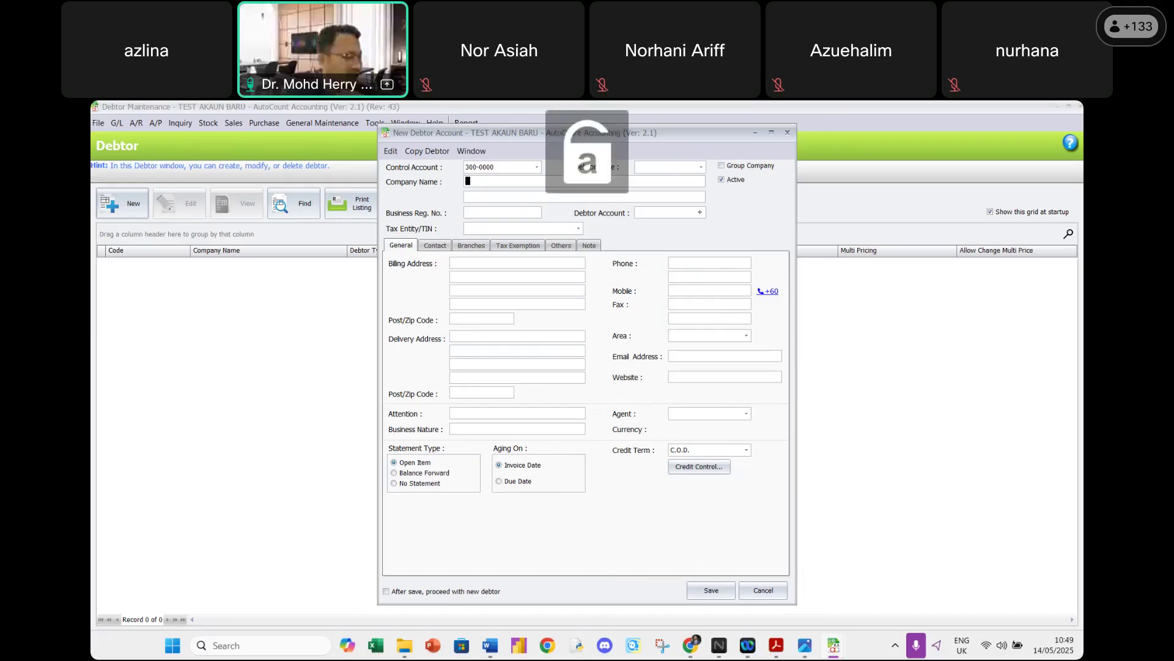
{"action": "type", "text": "Customer 1"}
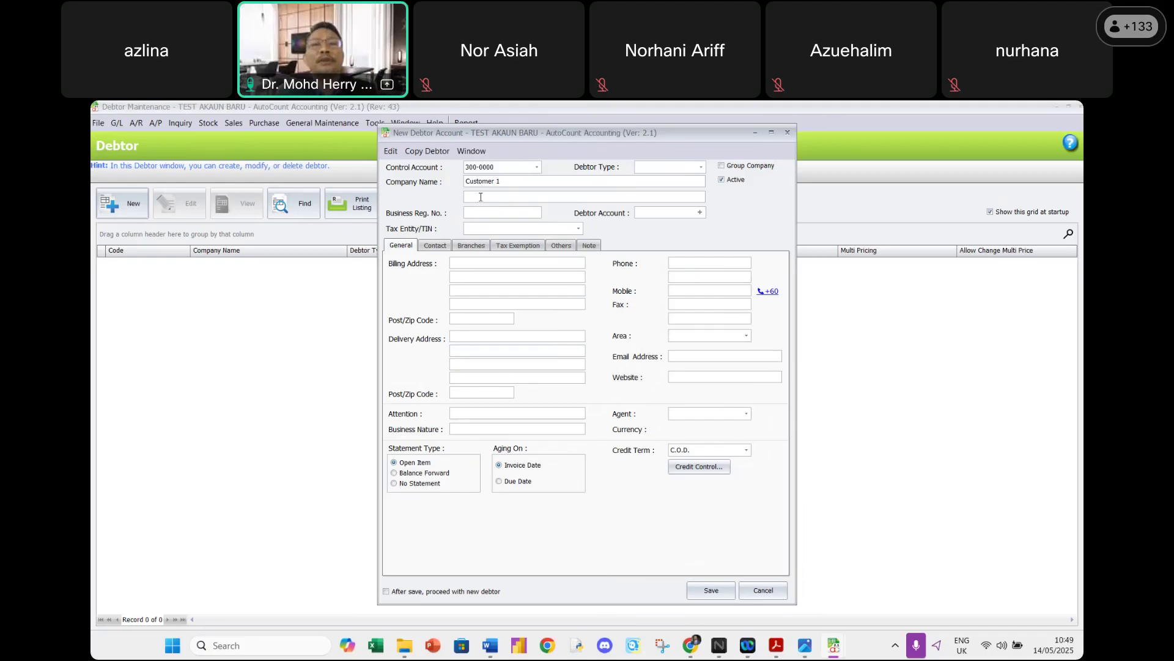
{"action": "left_click", "coordinate": [463, 261]}
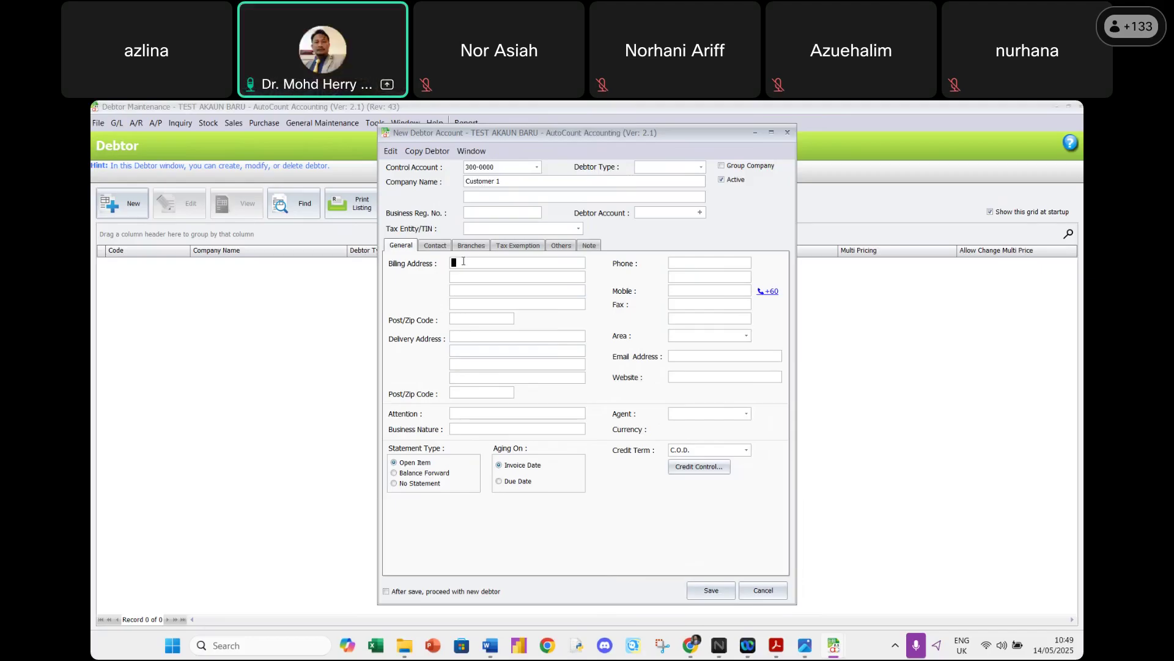
{"action": "type", "text": "Jln"}
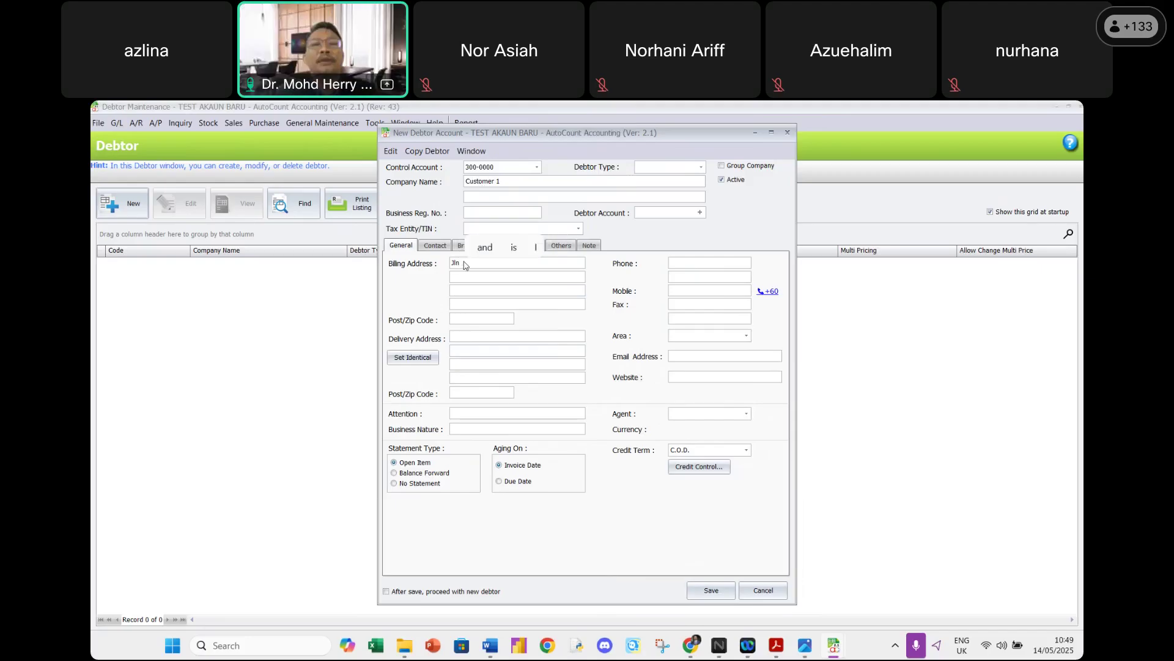
{"action": "type", "text": " Utama"}
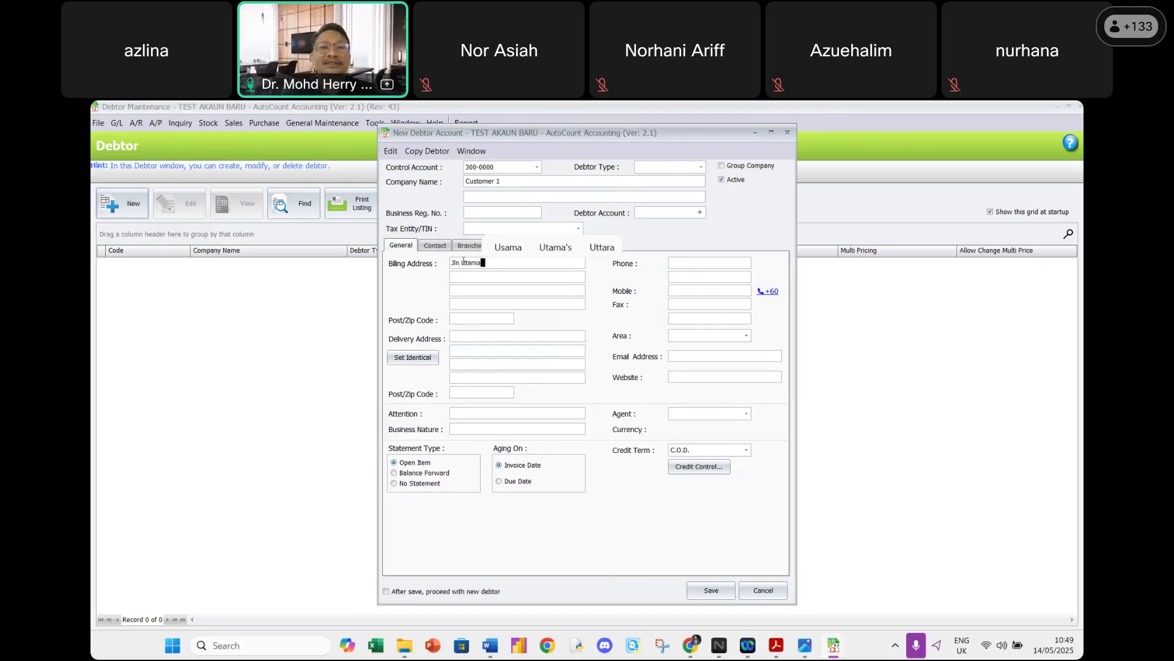
{"action": "left_click", "coordinate": [467, 276]}
{"action": "type", "text": "Klang"}
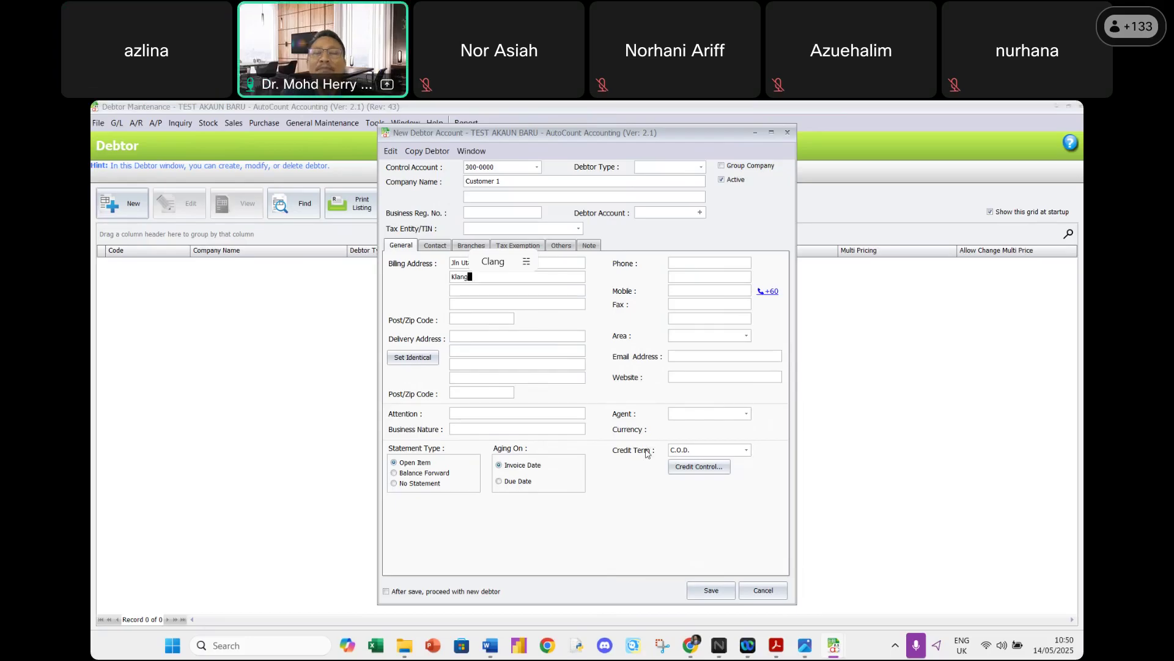
Set Customer 1's credit term to Net 30 days and save the debtor with an automatically generated debtor account code.
{"action": "left_click", "coordinate": [704, 451]}
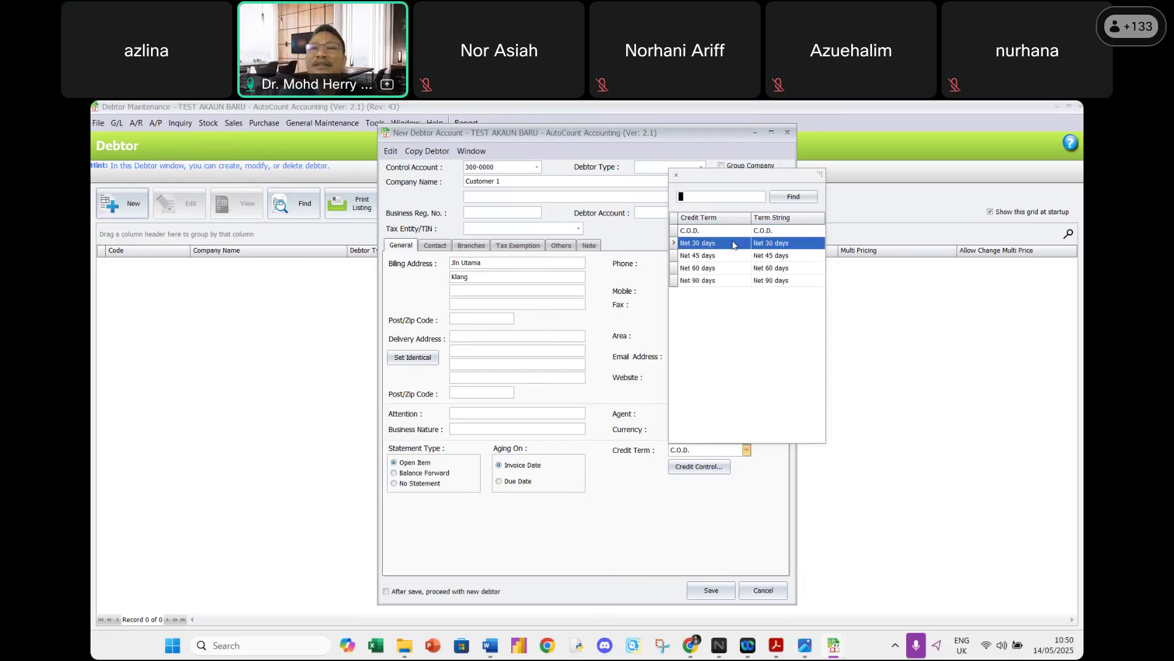
{"action": "left_click", "coordinate": [734, 246]}
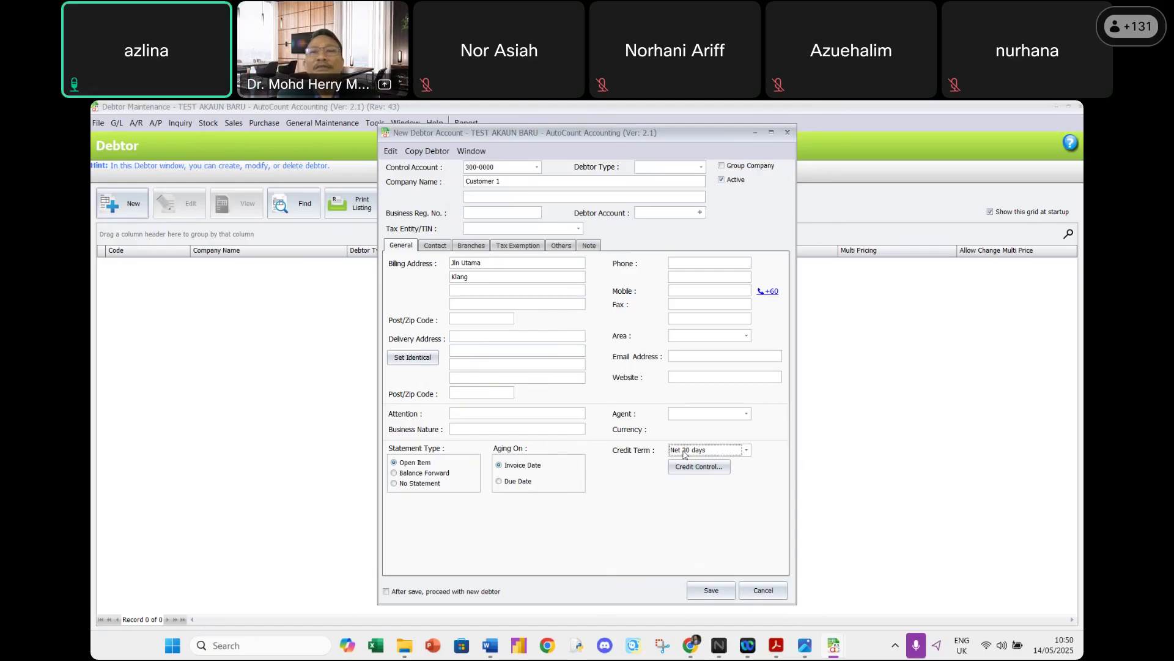
{"action": "left_click", "coordinate": [764, 121]}
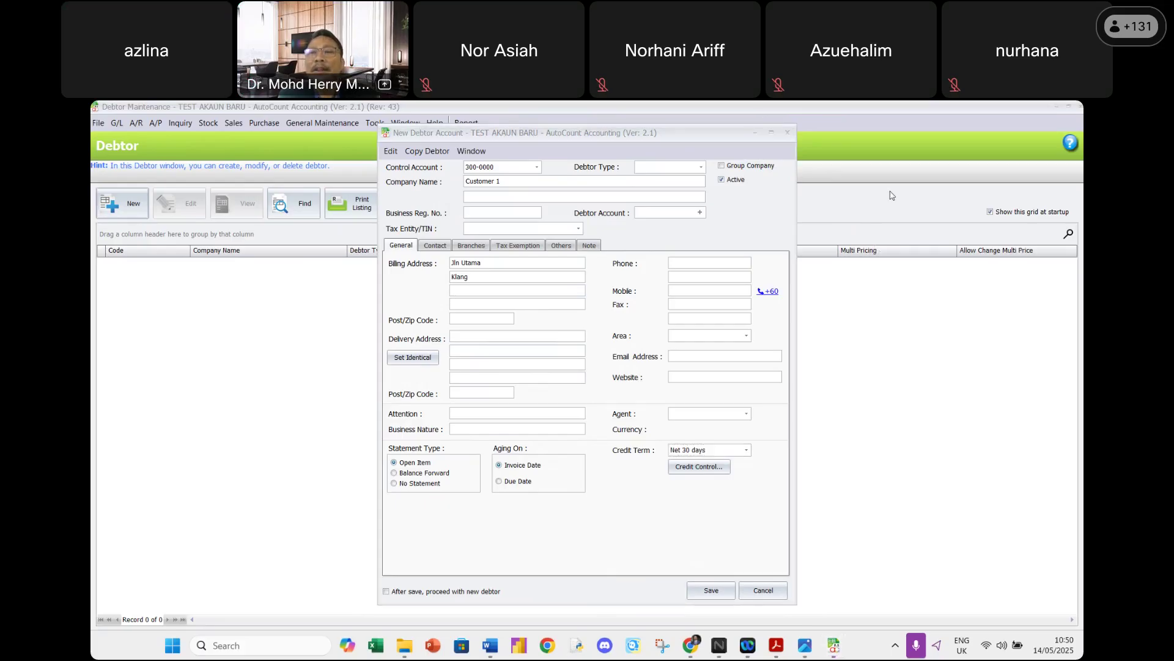
{"action": "left_click", "coordinate": [610, 399]}
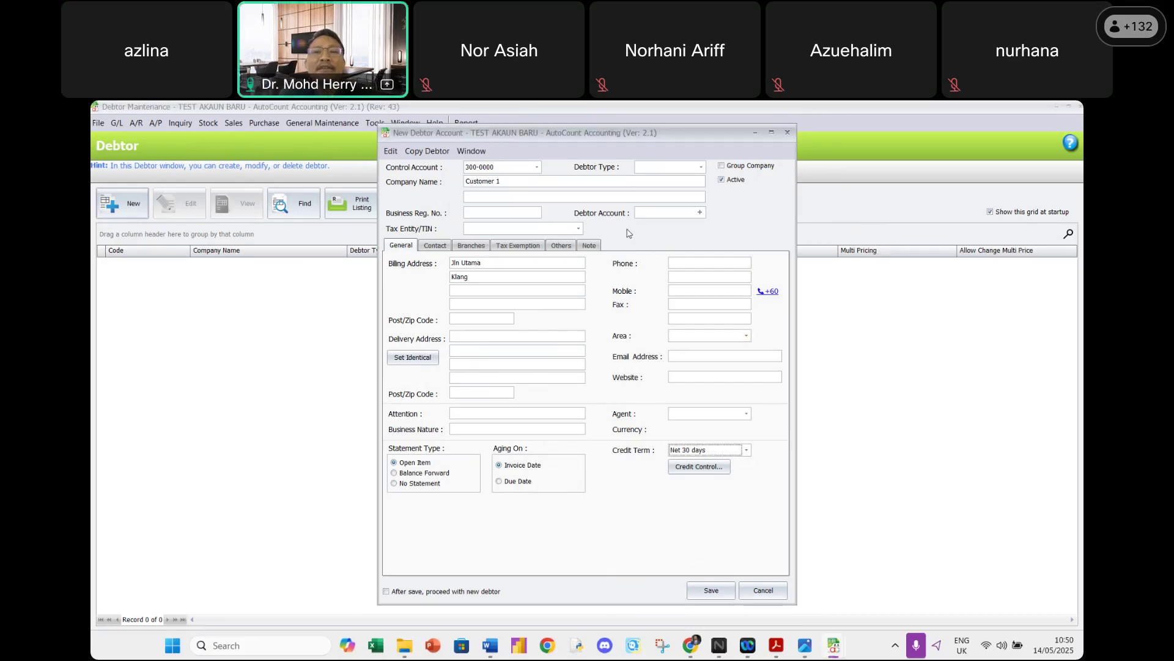
{"action": "left_click", "coordinate": [767, 119]}
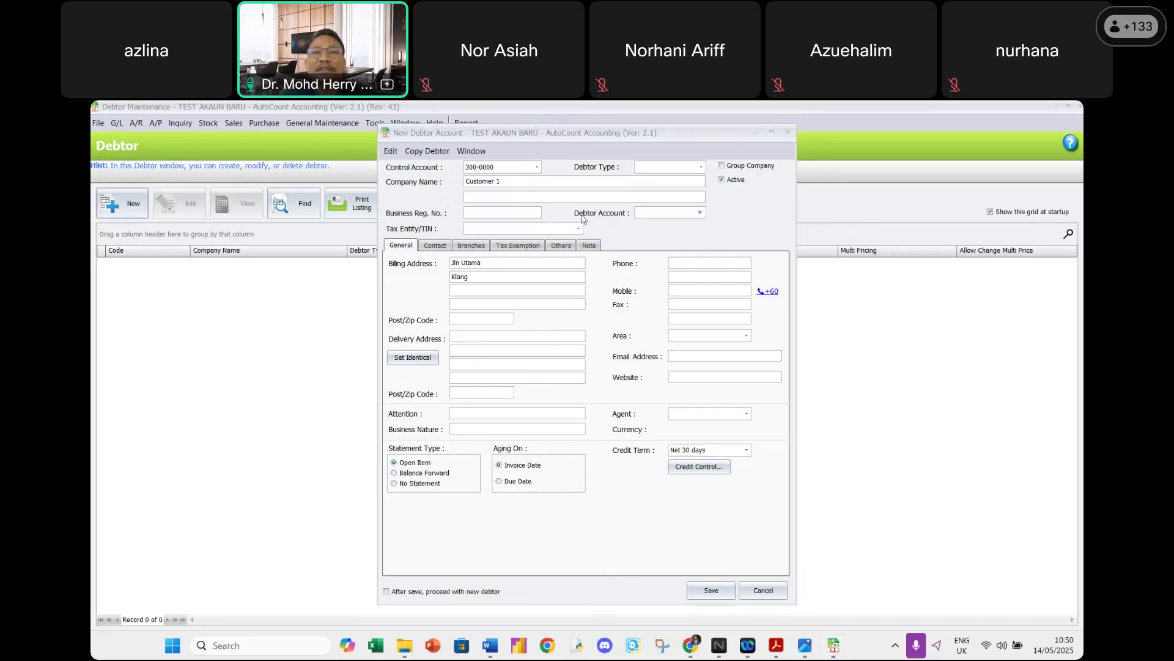
{"action": "left_click", "coordinate": [700, 214]}
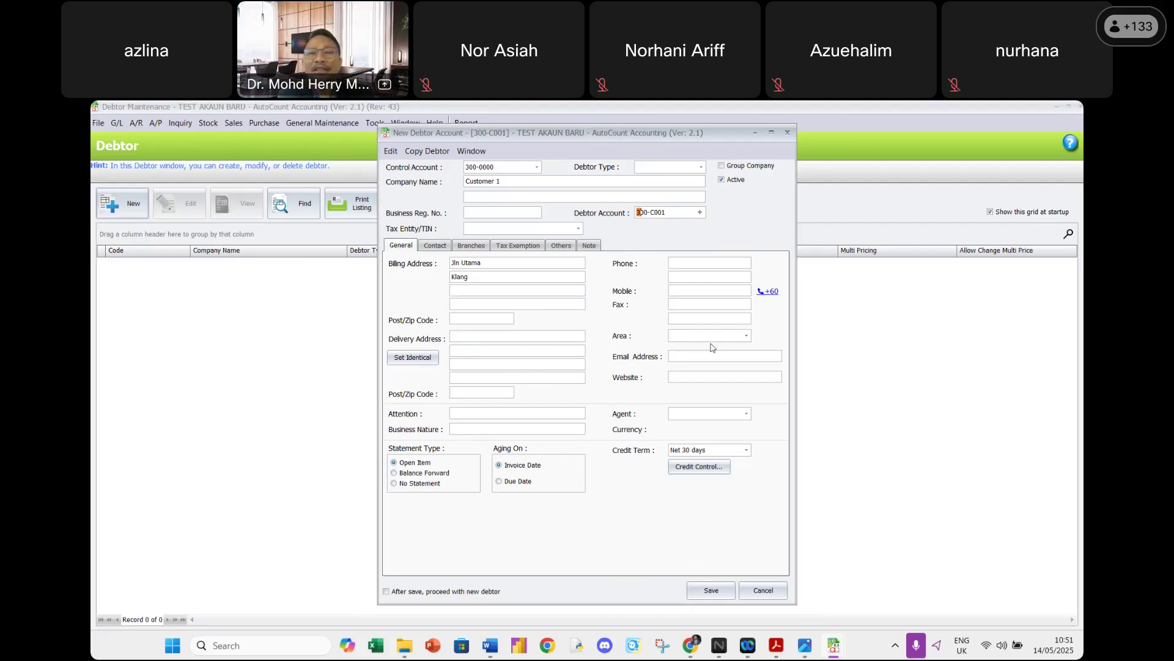
{"action": "left_click", "coordinate": [709, 590]}
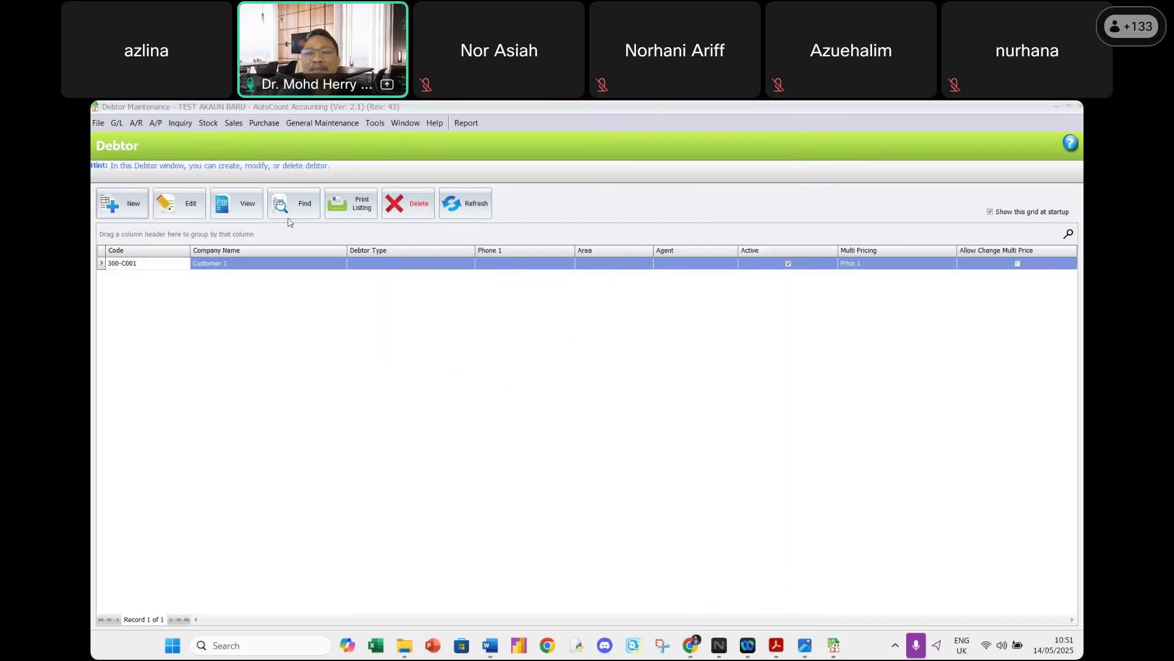
Start another debtor account with the company name "Customer 2" and fill in its two-line billing address.
{"action": "left_click", "coordinate": [120, 213]}
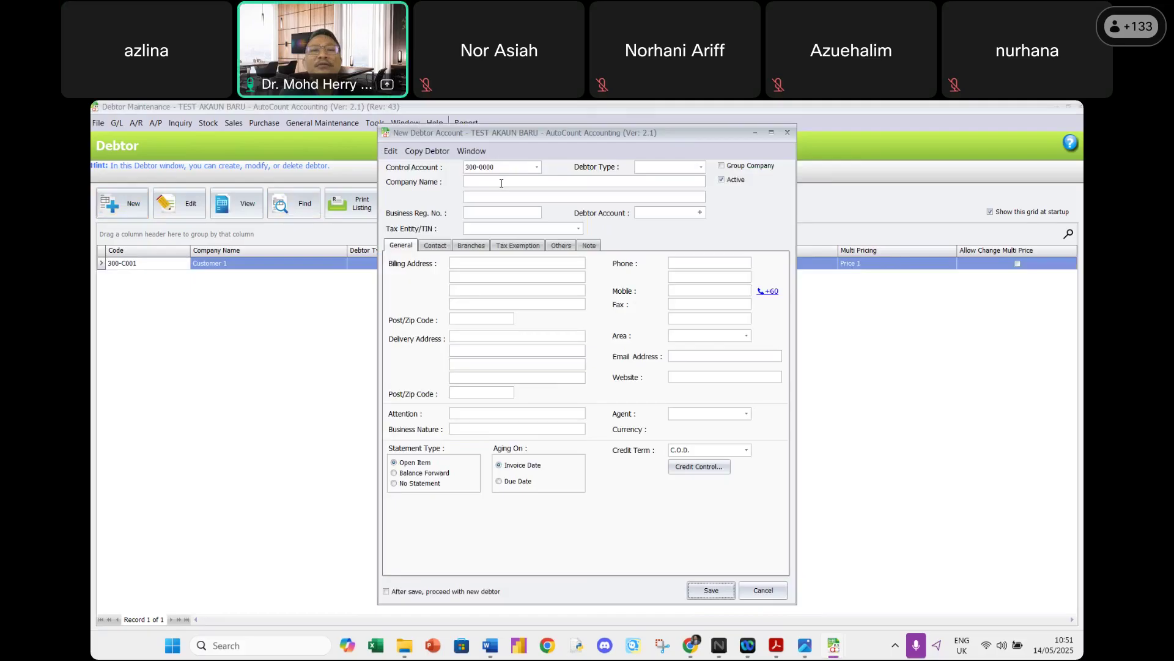
{"action": "type", "text": "Customer 2"}
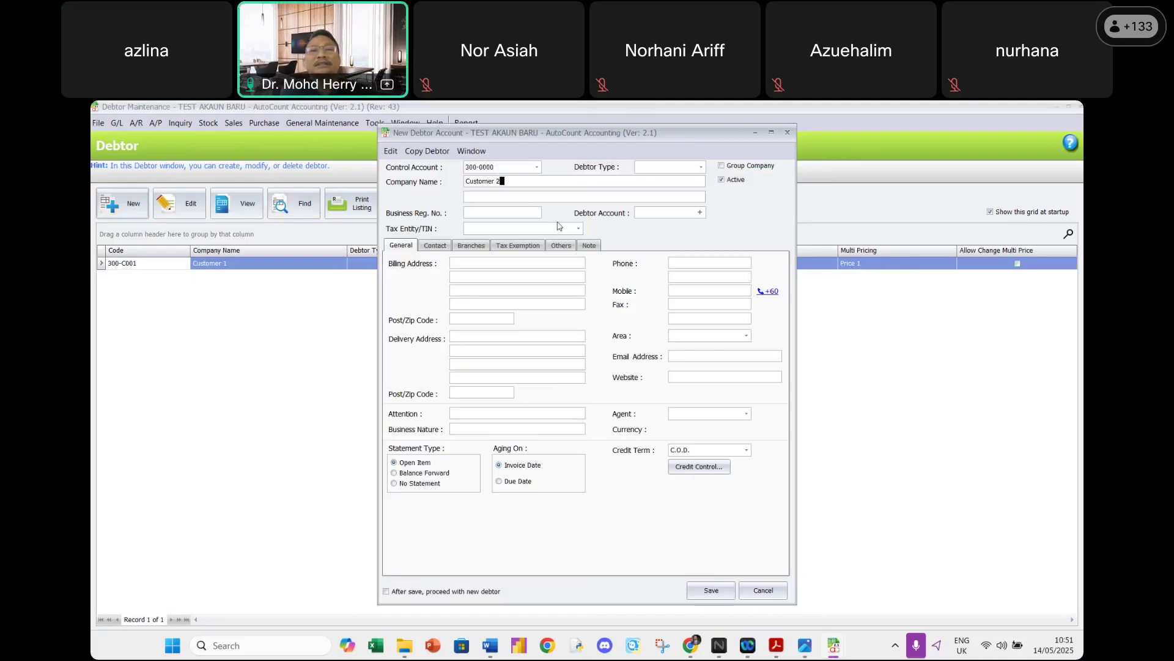
{"action": "left_click", "coordinate": [502, 265]}
{"action": "type", "text": "Taman Gemilang"}
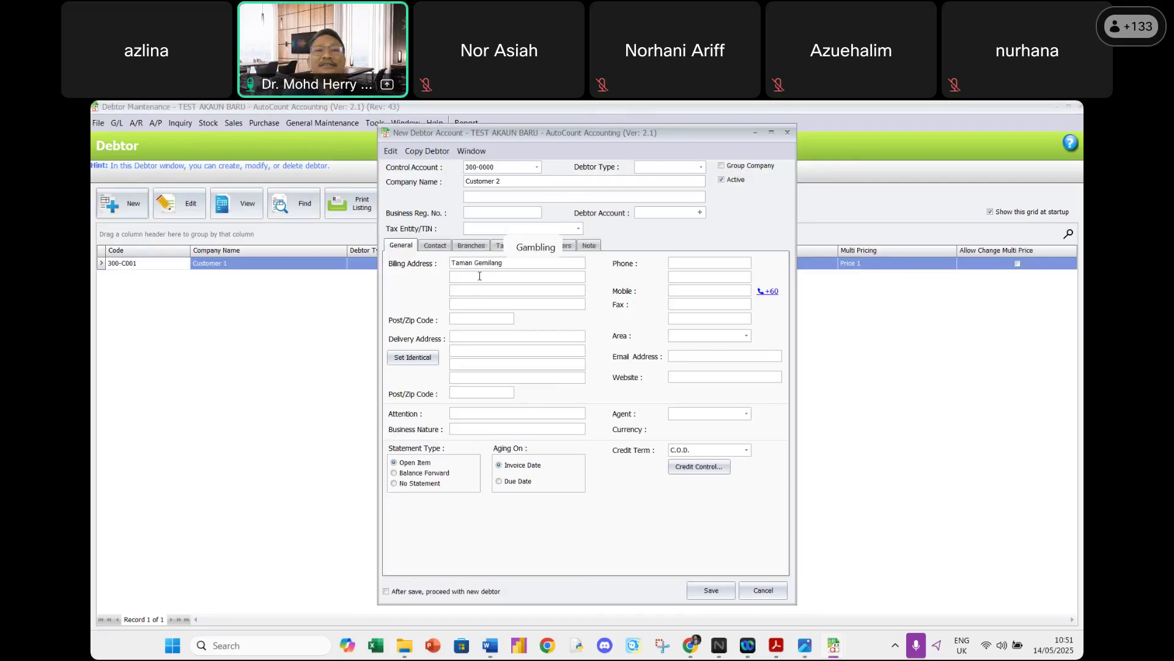
{"action": "left_click", "coordinate": [479, 276]}
{"action": "type", "text": "Jitra"}
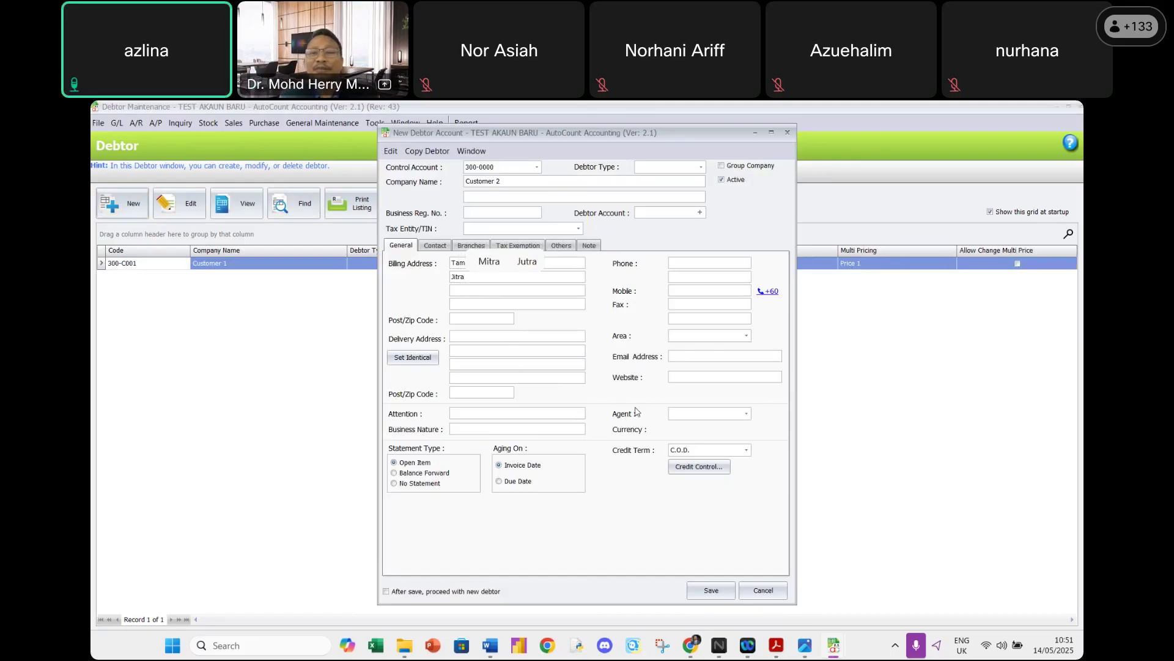
Set Customer 2's credit term to Net 30 days and generate its debtor account code automatically.
{"action": "left_click", "coordinate": [686, 451]}
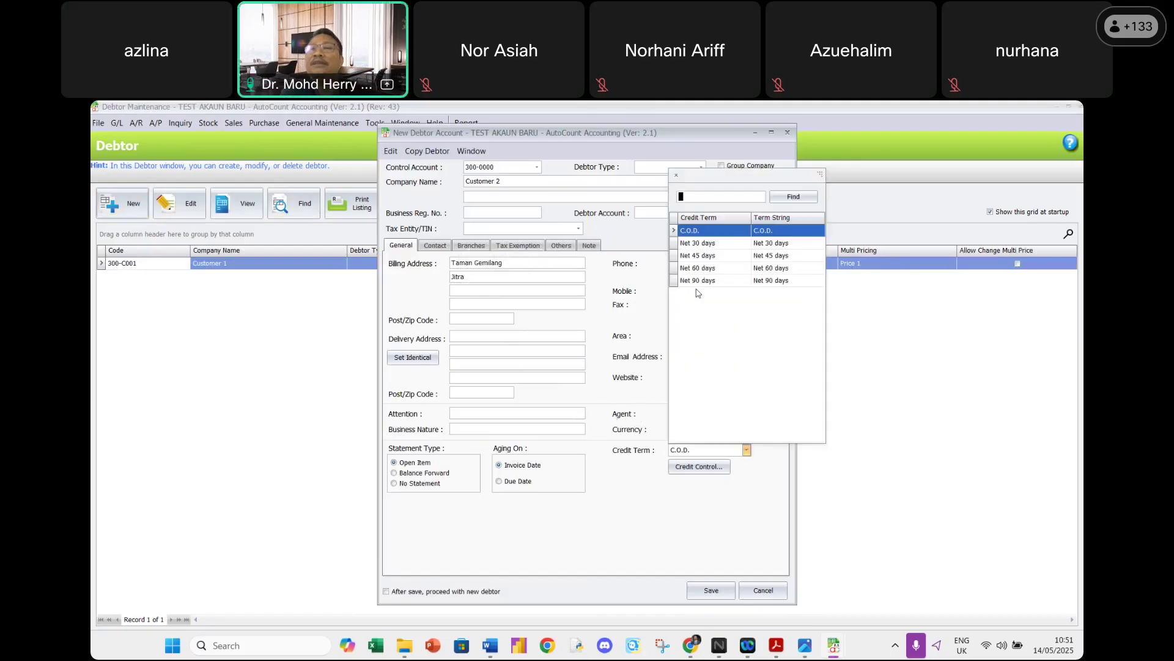
{"action": "left_click", "coordinate": [697, 243]}
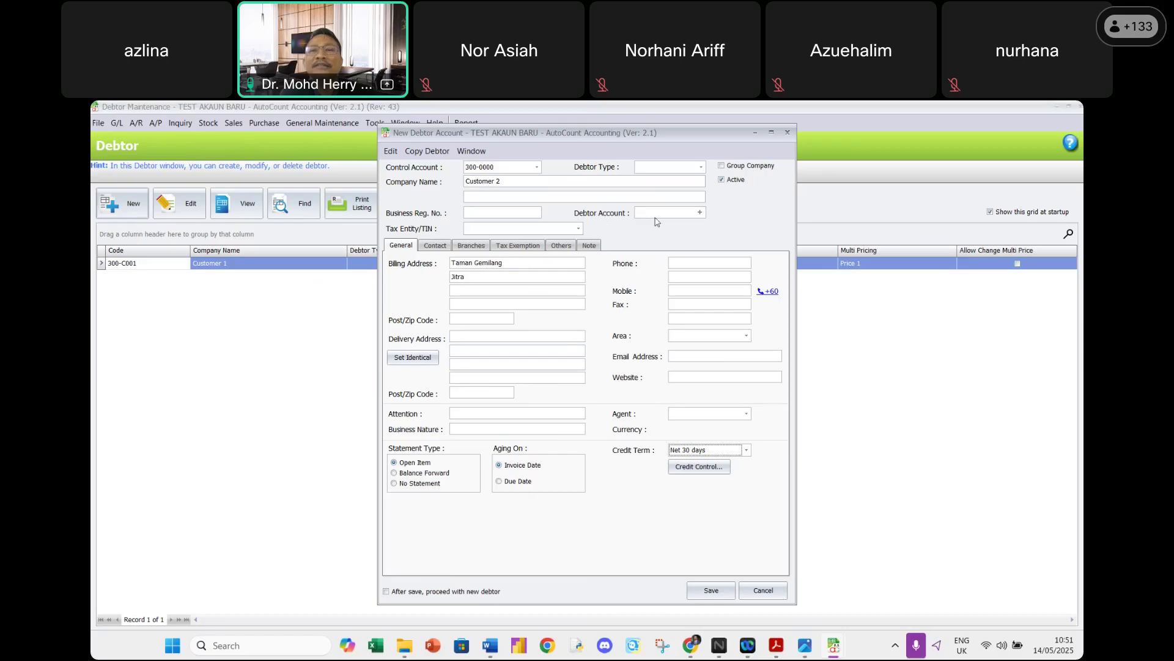
{"action": "left_click", "coordinate": [701, 215]}
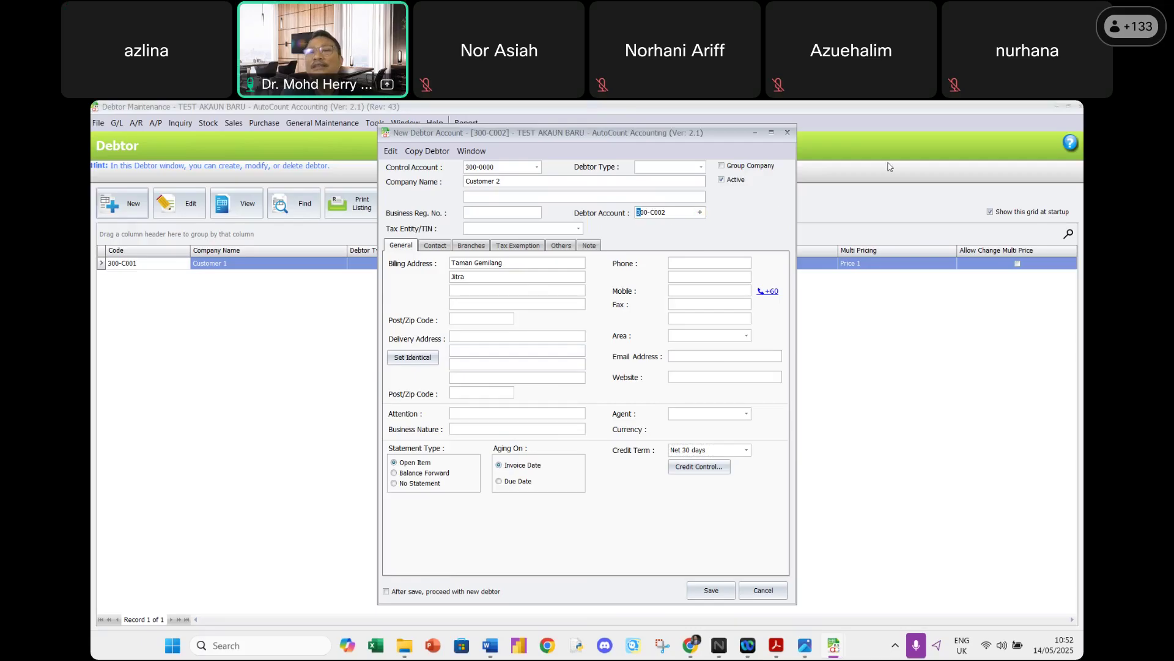
Mute all attendees in the Webex meeting while still allowing them to unmute themselves.
{"action": "left_click", "coordinate": [885, 141]}
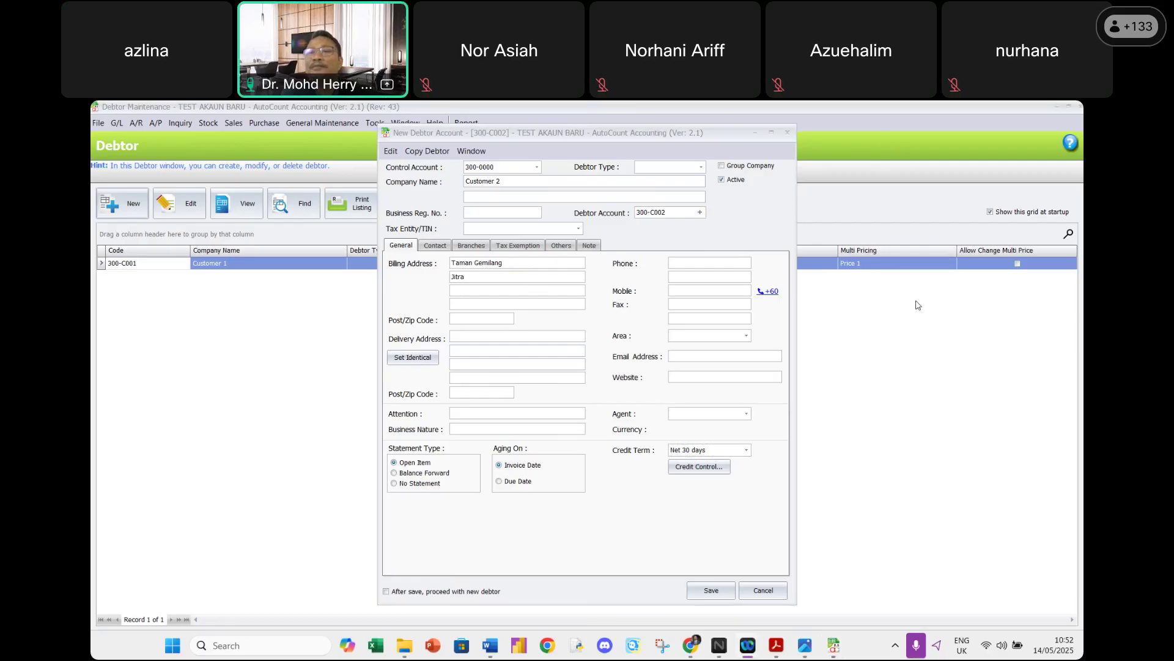
{"action": "left_click", "coordinate": [839, 597]}
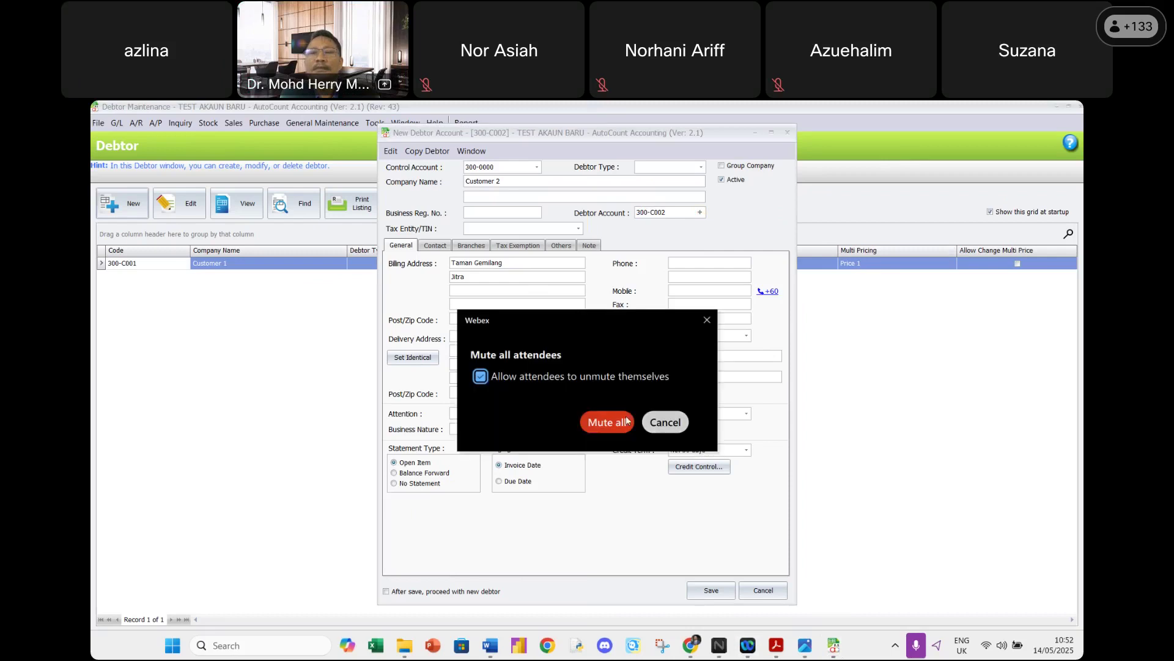
{"action": "left_click", "coordinate": [609, 428]}
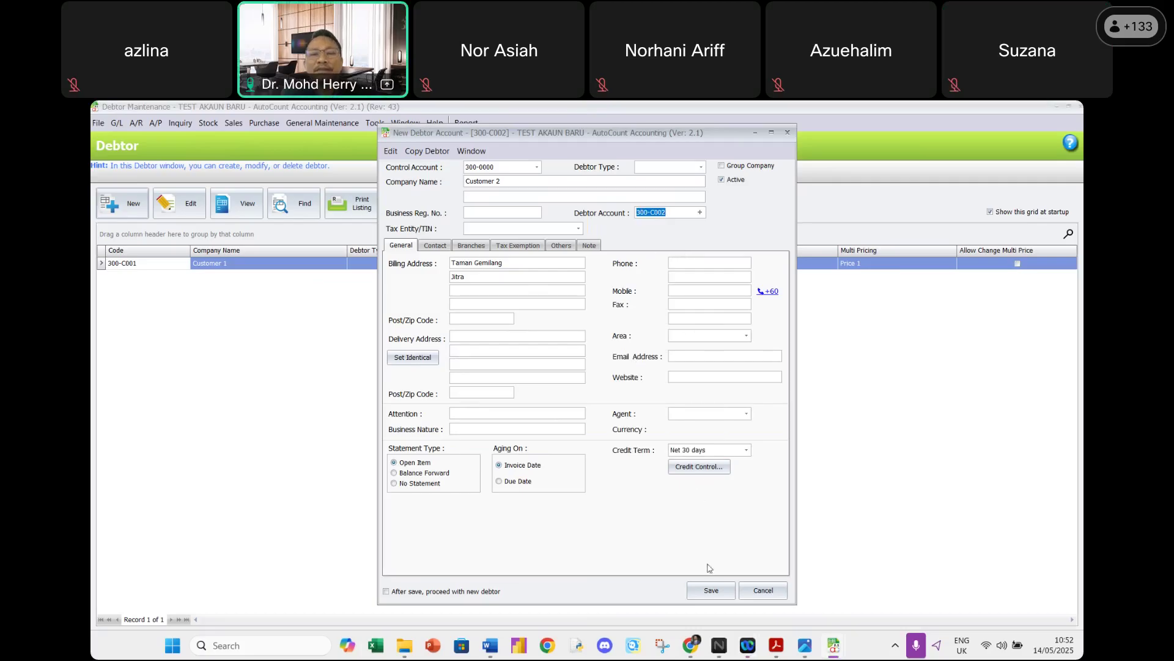
Save the Customer 2 debtor account and check its saved record from the debtor list.
{"action": "left_click", "coordinate": [711, 596]}
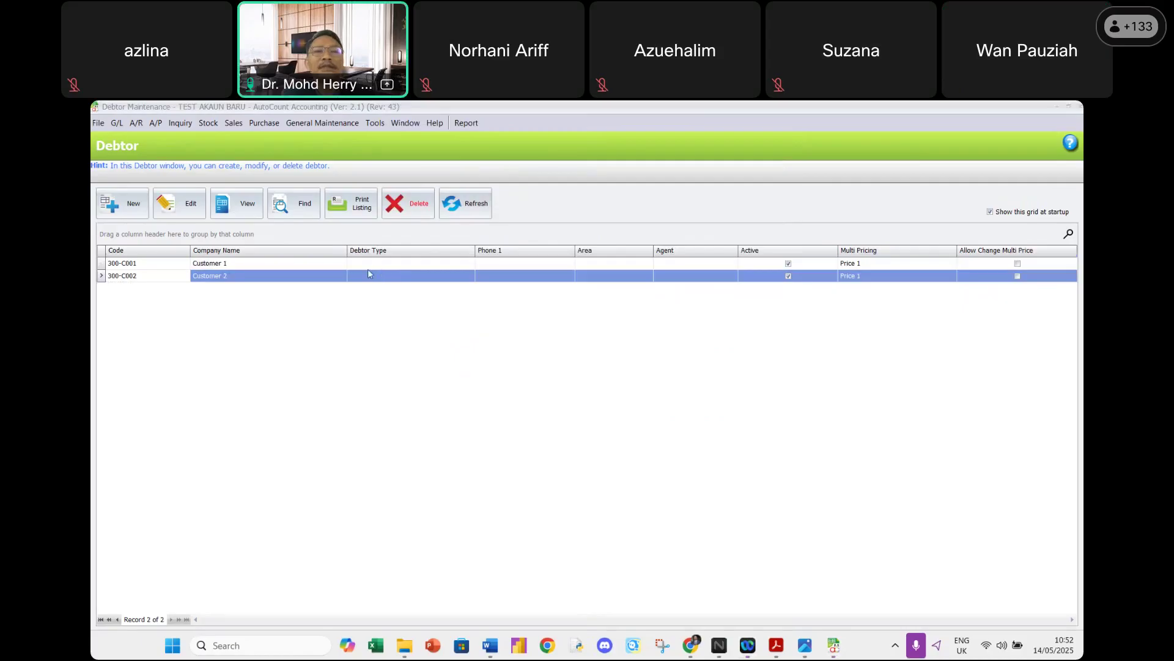
{"action": "double_click", "coordinate": [300, 275]}
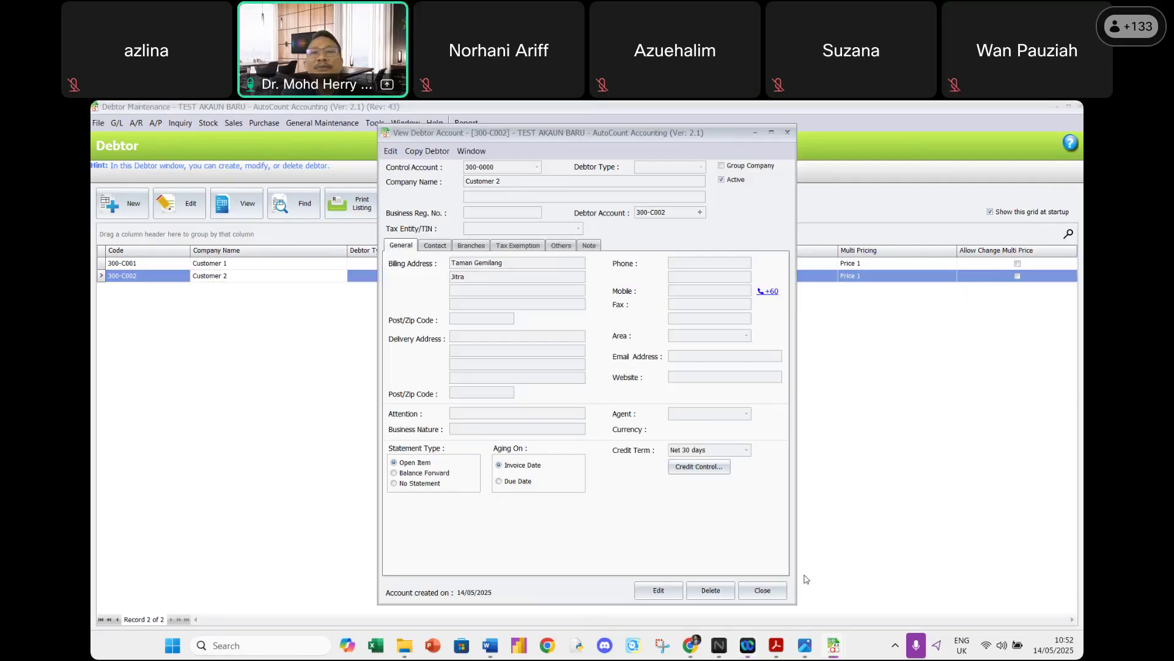
{"action": "left_click", "coordinate": [758, 593]}
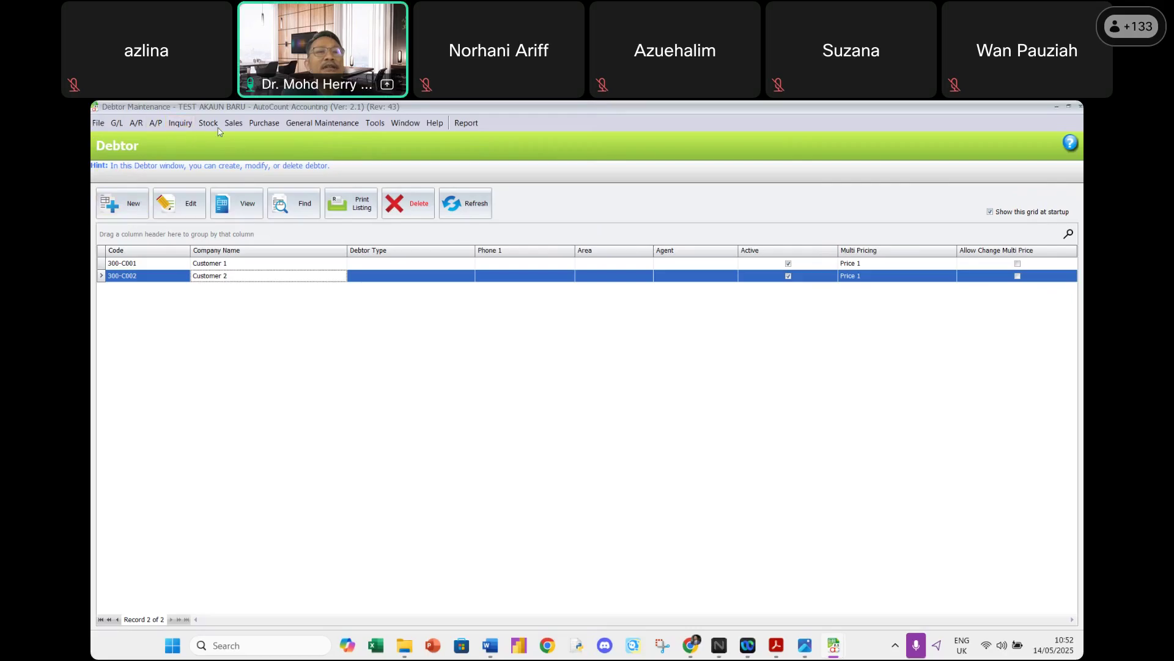
Open Creditor Maintenance and start a new creditor account.
{"action": "left_click", "coordinate": [155, 123]}
{"action": "mouse_move", "coordinate": [180, 123]}
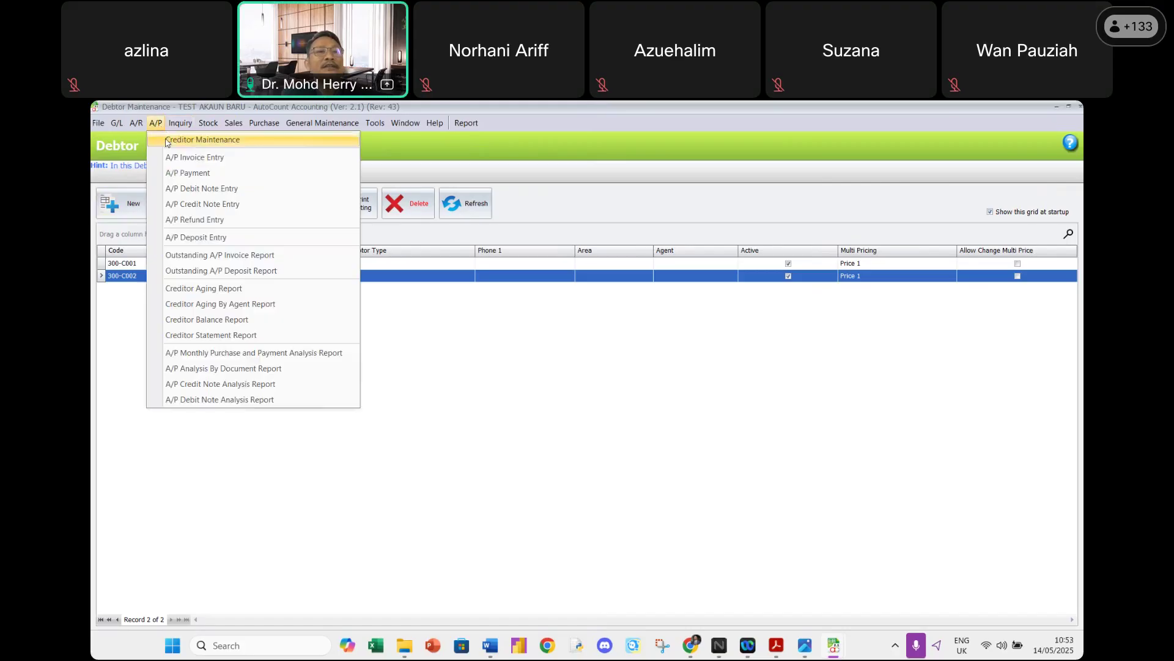
{"action": "left_click", "coordinate": [166, 140]}
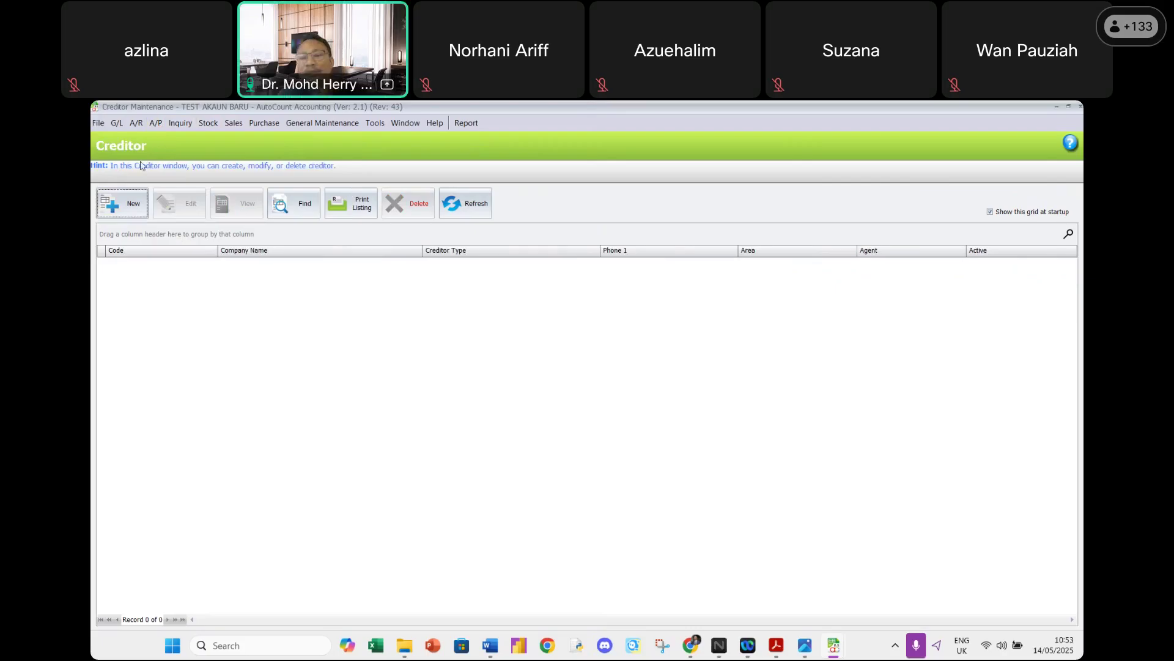
{"action": "left_click", "coordinate": [127, 205]}
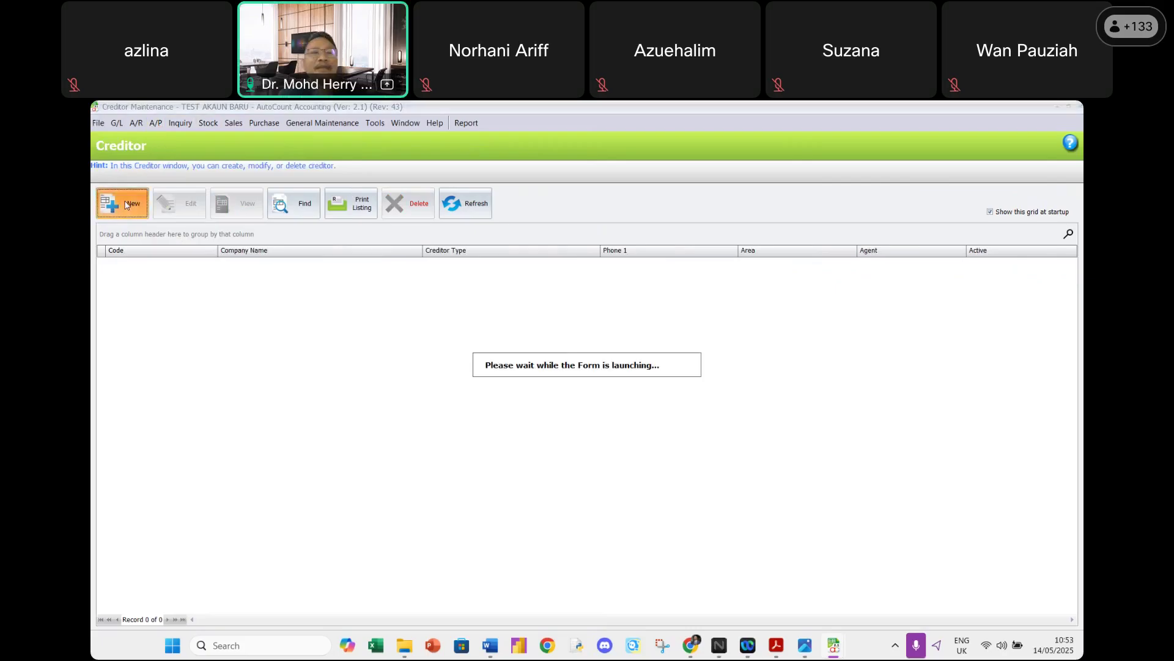
{"action": "left_click", "coordinate": [493, 211]}
{"action": "left_click", "coordinate": [685, 194]}
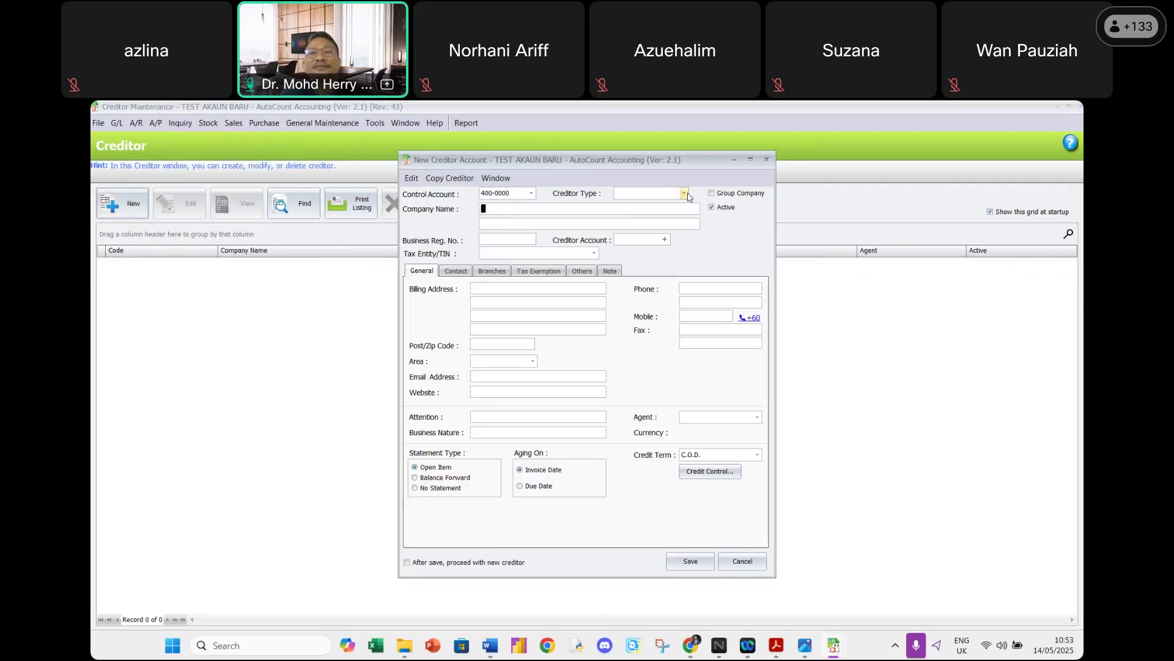
Enter Supplier A as the company name of the new creditor account.
{"action": "left_click", "coordinate": [528, 209]}
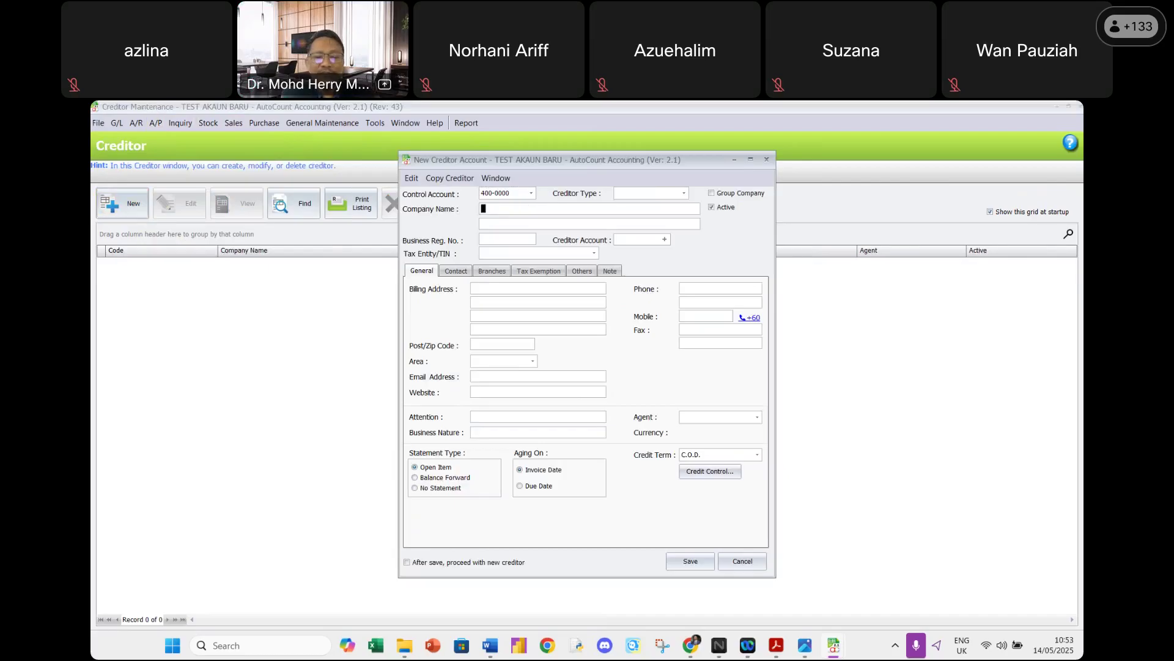
{"action": "type", "text": "Supplier"}
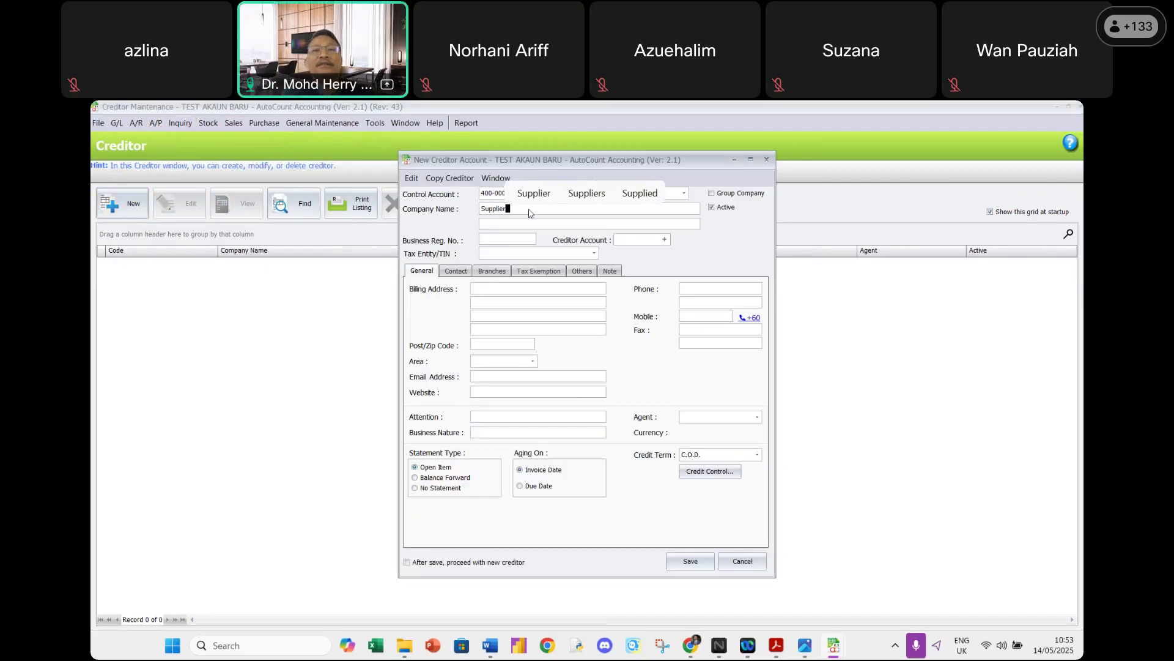
{"action": "type", "text": " A"}
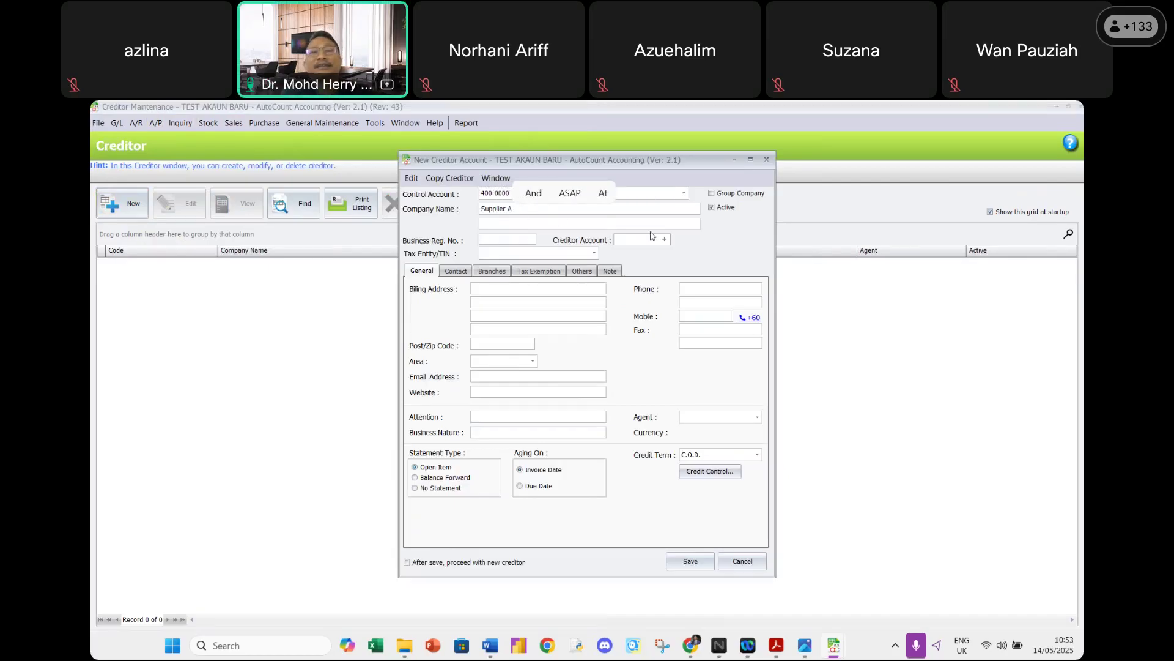
Fill in Supplier A's billing address, with the street on the first line and the town on the second.
{"action": "left_click", "coordinate": [535, 287]}
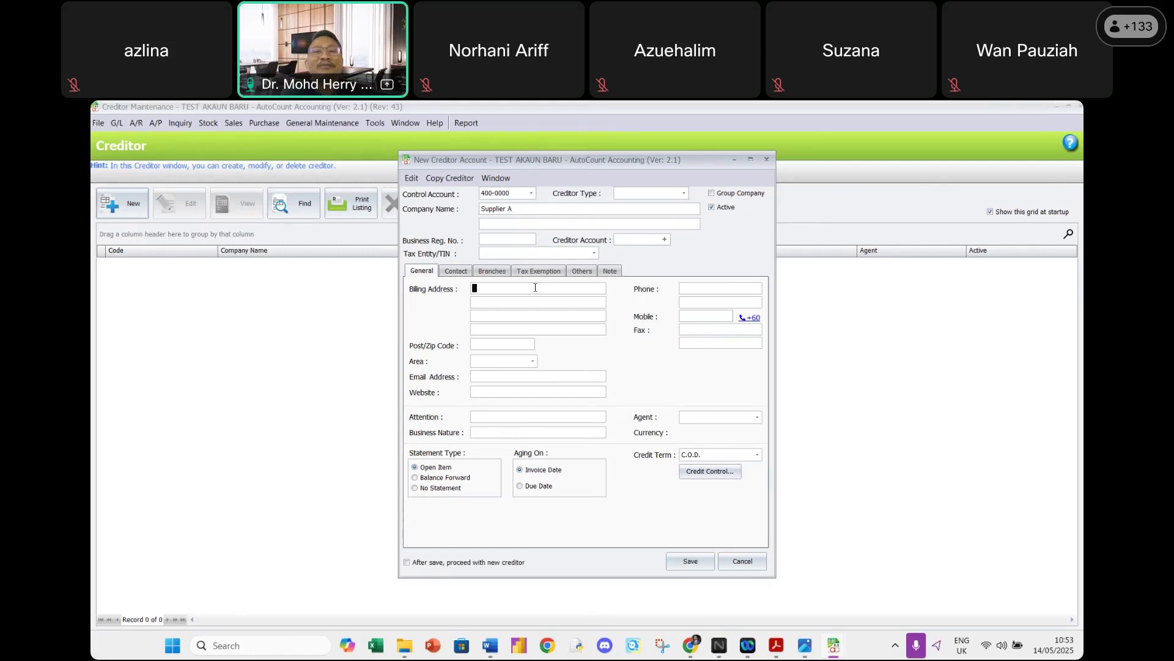
{"action": "type", "text": "Jalan"}
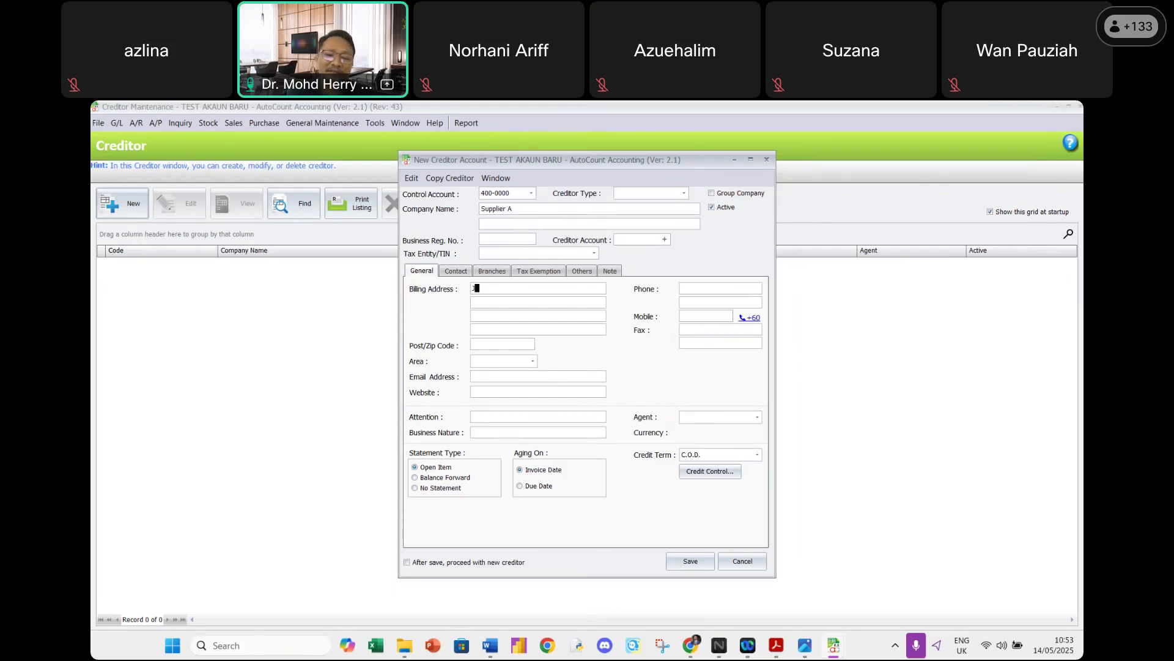
{"action": "type", "text": " Kitan"}
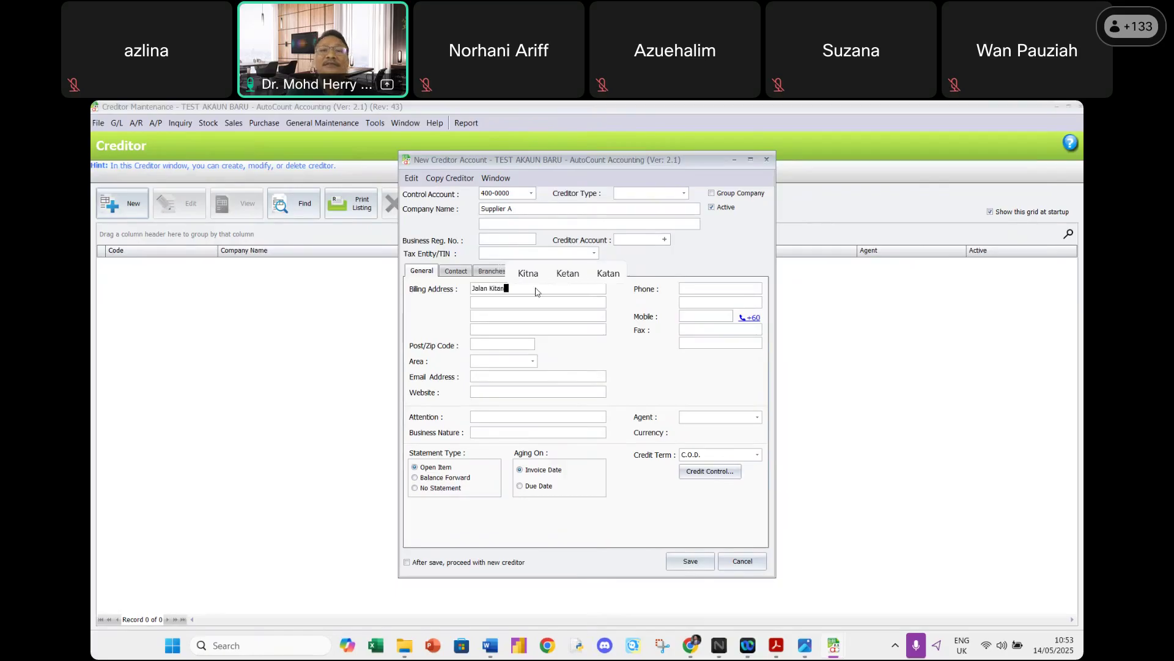
{"action": "key", "text": "BackSpace"}
{"action": "key", "text": "BackSpace"}
{"action": "key", "text": "BackSpace"}
{"action": "key", "text": "BackSpace"}
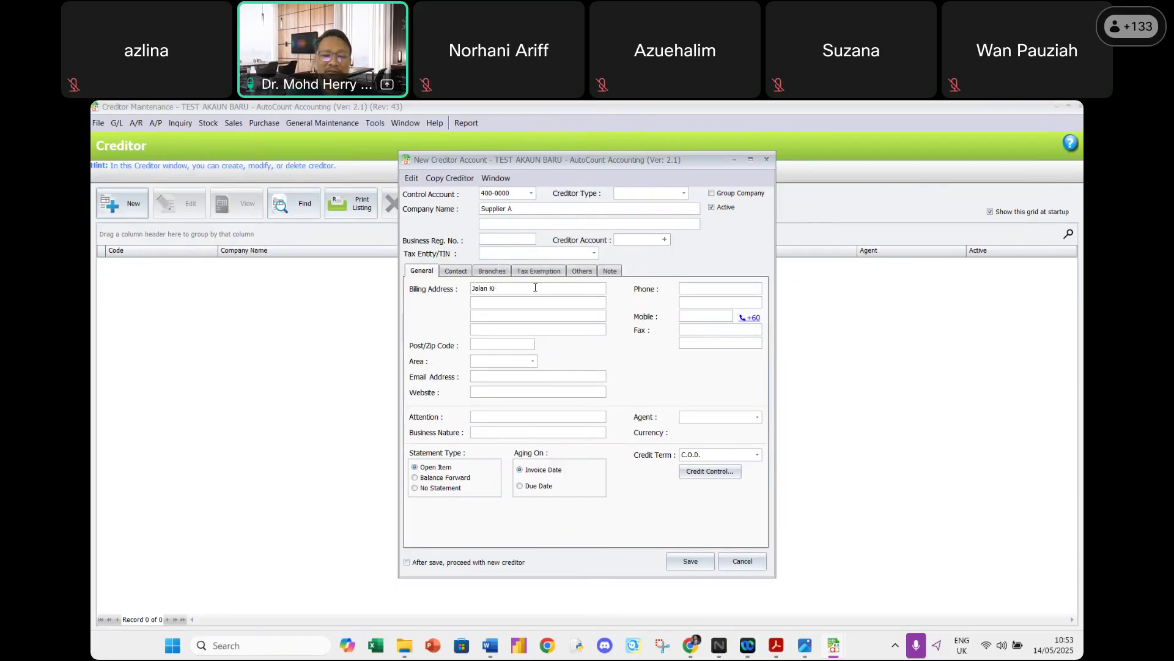
{"action": "type", "text": "inta"}
{"action": "left_click", "coordinate": [508, 299]}
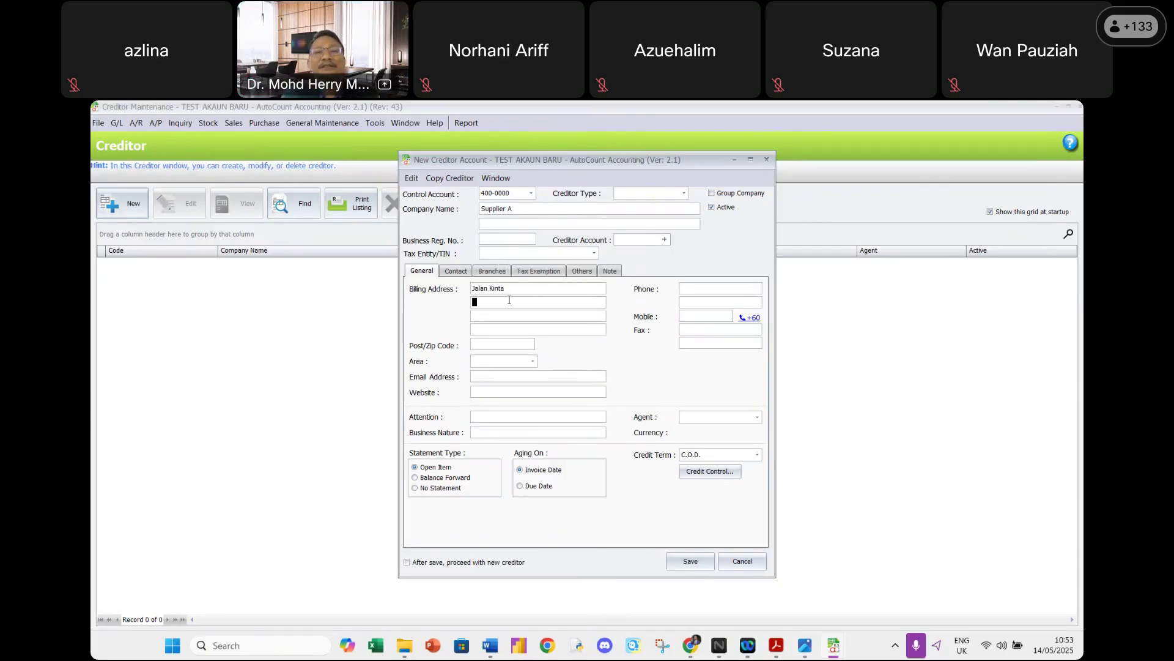
{"action": "type", "text": "Ipoh"}
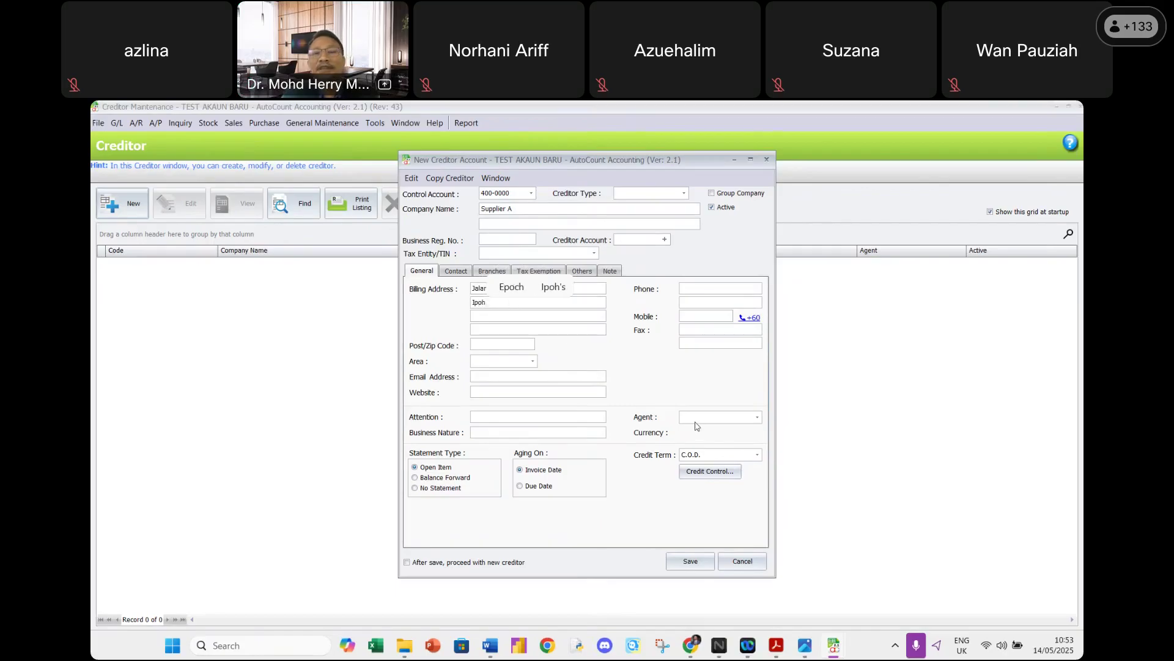
Set Supplier A's credit term to Net 30 days, generate its creditor account code automatically, and save the record.
{"action": "left_click", "coordinate": [706, 456]}
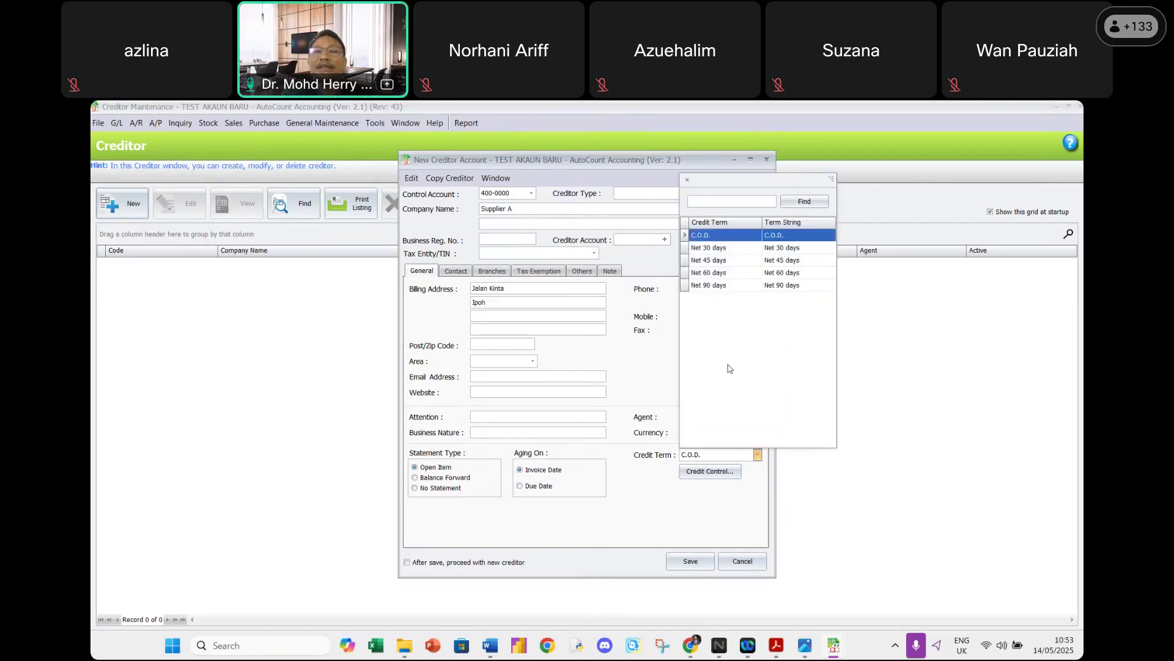
{"action": "left_click", "coordinate": [703, 250]}
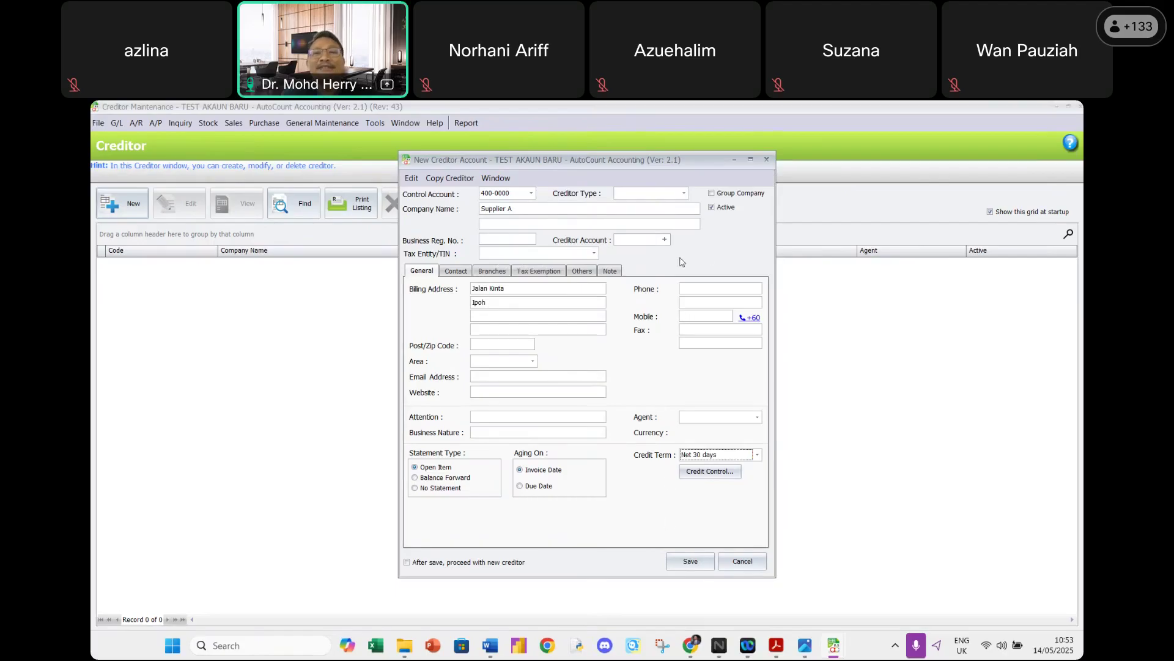
{"action": "left_click", "coordinate": [665, 241]}
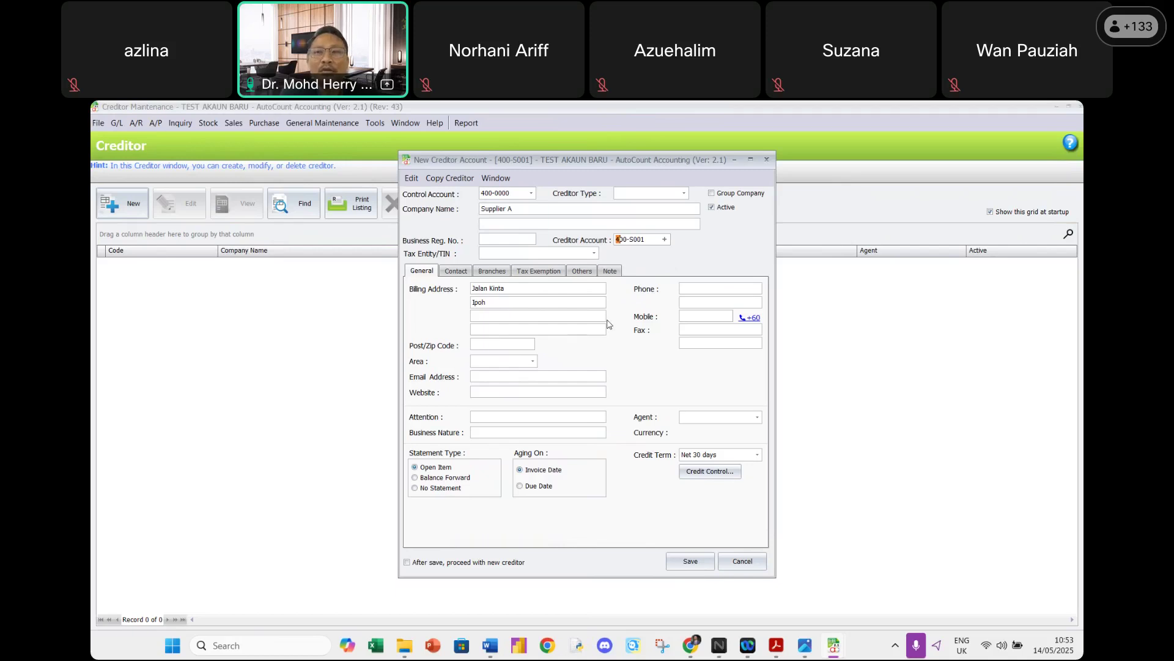
{"action": "left_click", "coordinate": [701, 563]}
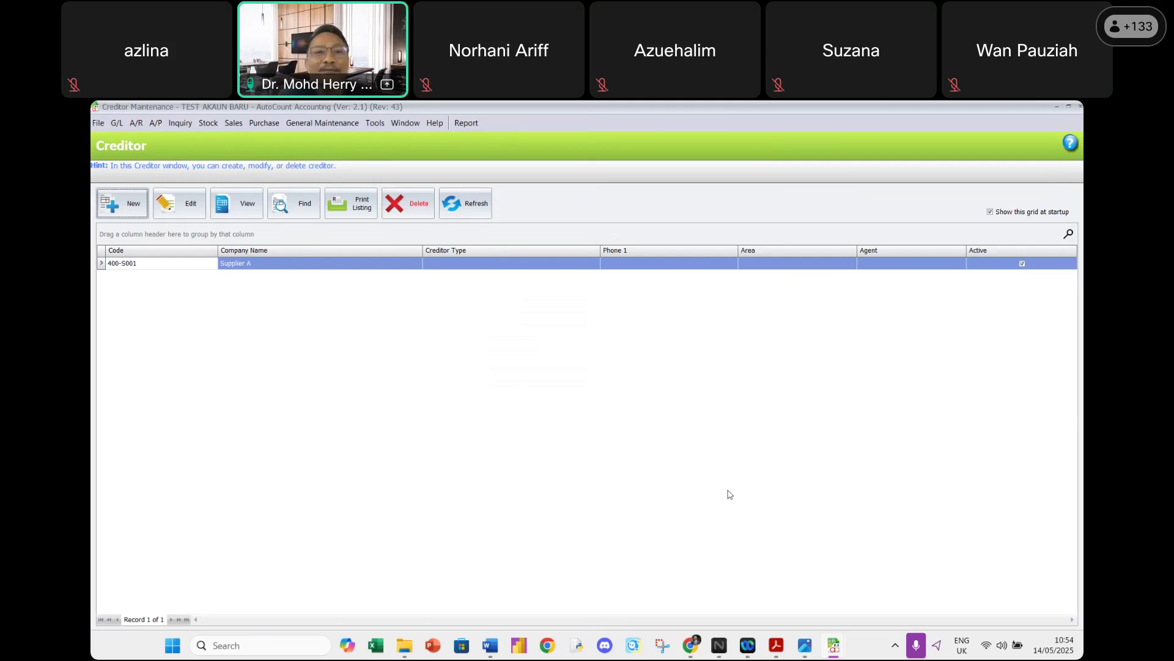
Close the creditor and debtor lists and open Print Chart of Account from Account Maintenance.
{"action": "left_click", "coordinate": [1080, 109]}
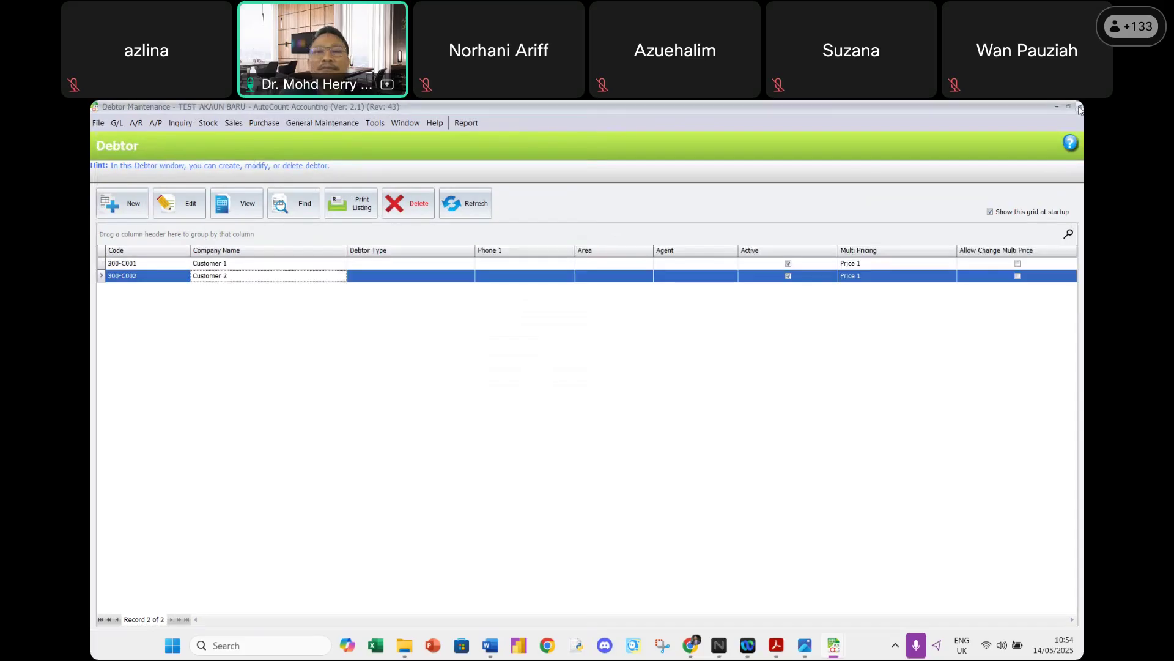
{"action": "left_click", "coordinate": [1080, 109]}
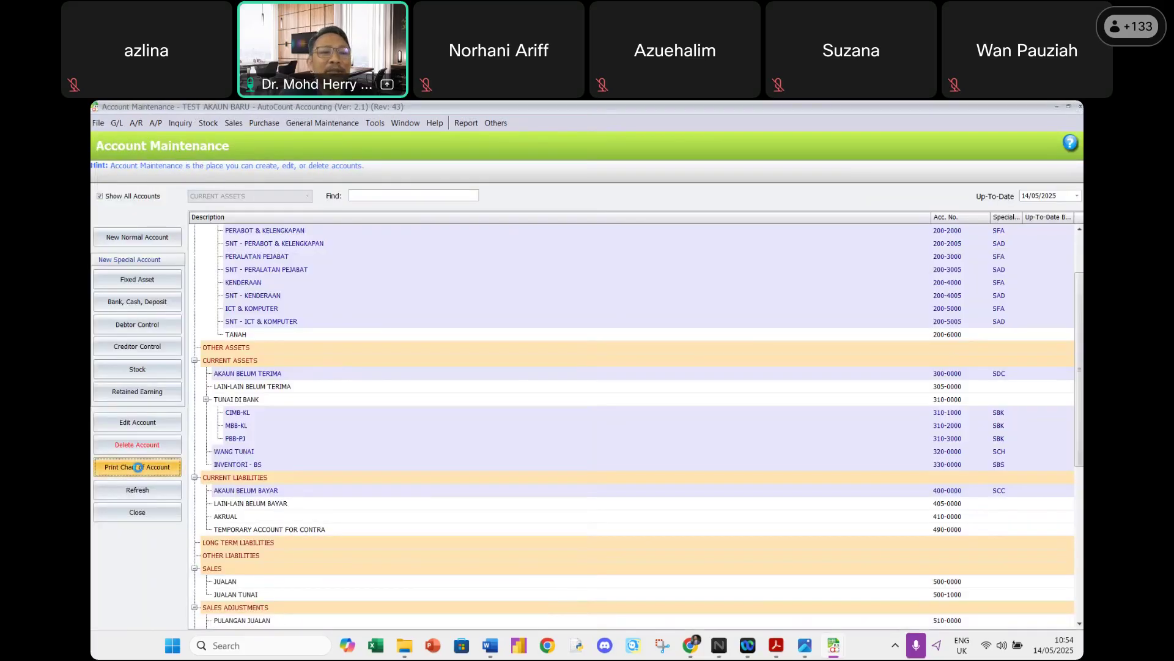
{"action": "left_click", "coordinate": [138, 466]}
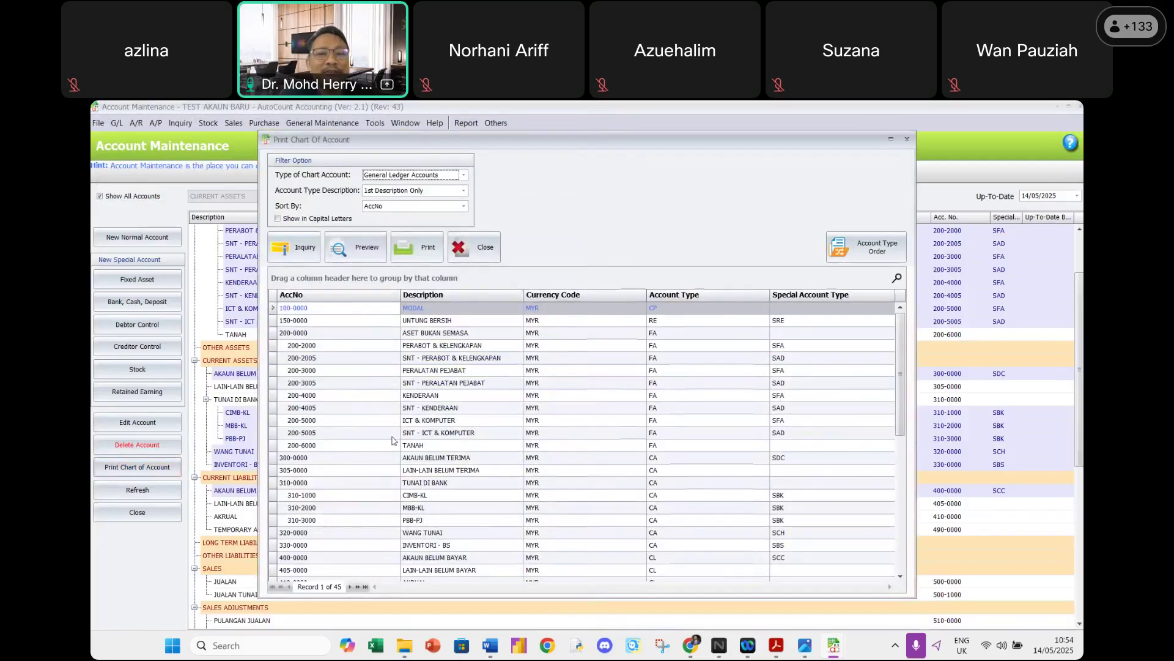
{"action": "scroll", "coordinate": [393, 441], "scroll_direction": "down", "scroll_amount": 1}
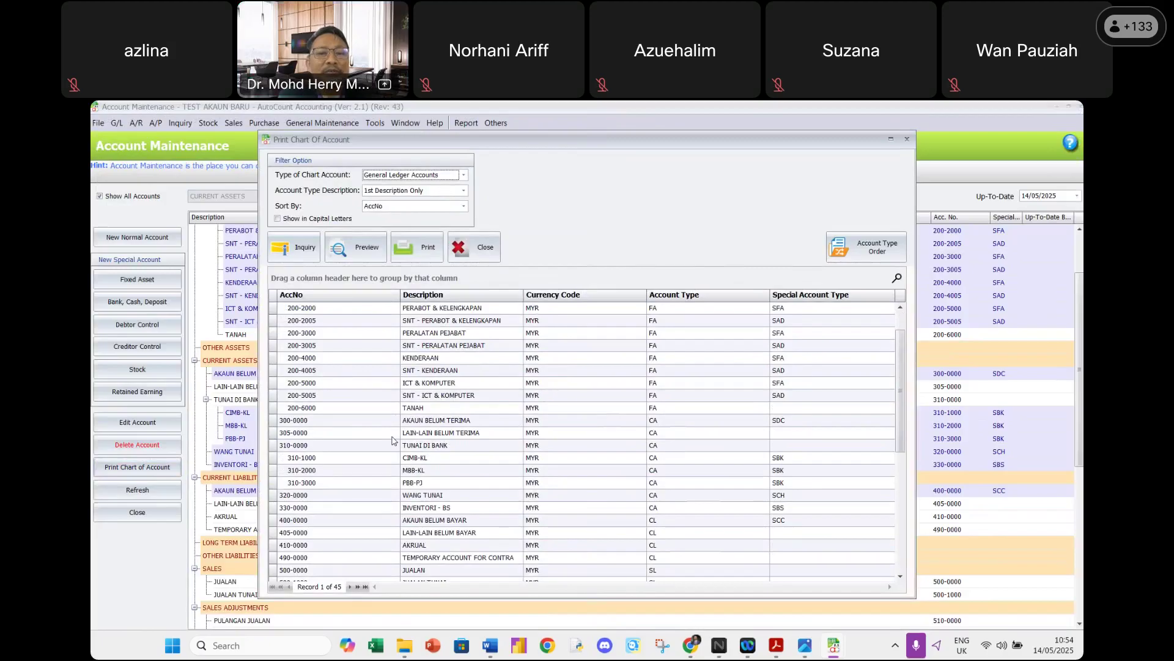
{"action": "scroll", "coordinate": [384, 548], "scroll_direction": "up", "scroll_amount": 1}
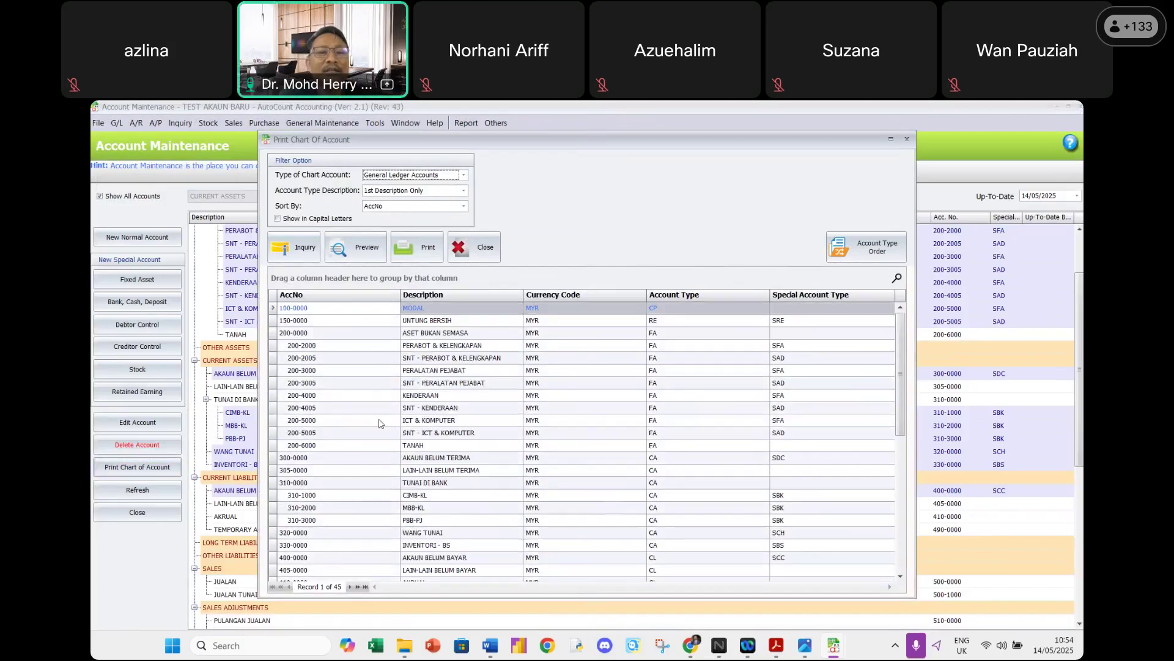
Set the type of chart account to All Above and preview the Chart of Accounts report.
{"action": "left_click", "coordinate": [463, 177]}
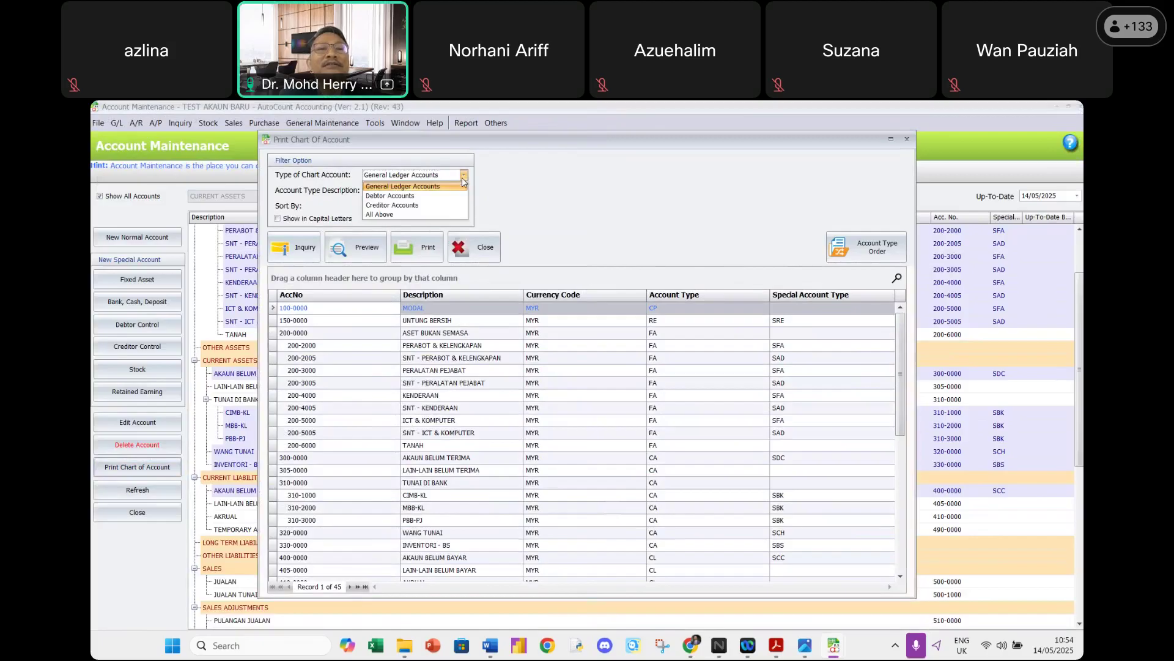
{"action": "left_click", "coordinate": [440, 215]}
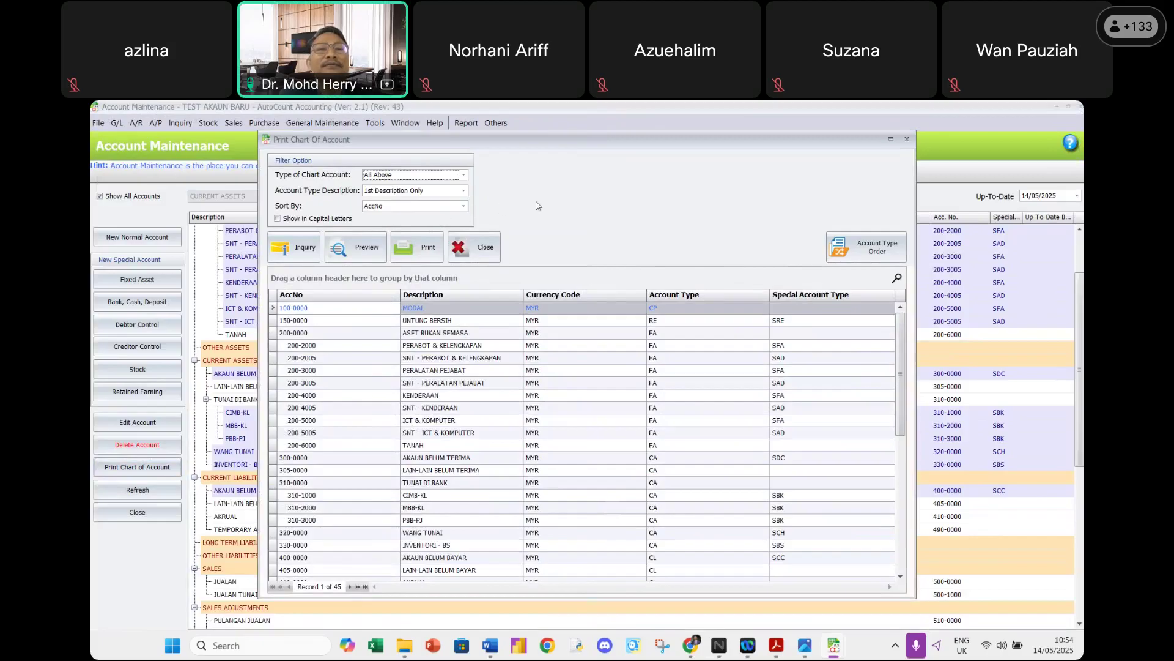
{"action": "left_click", "coordinate": [353, 247]}
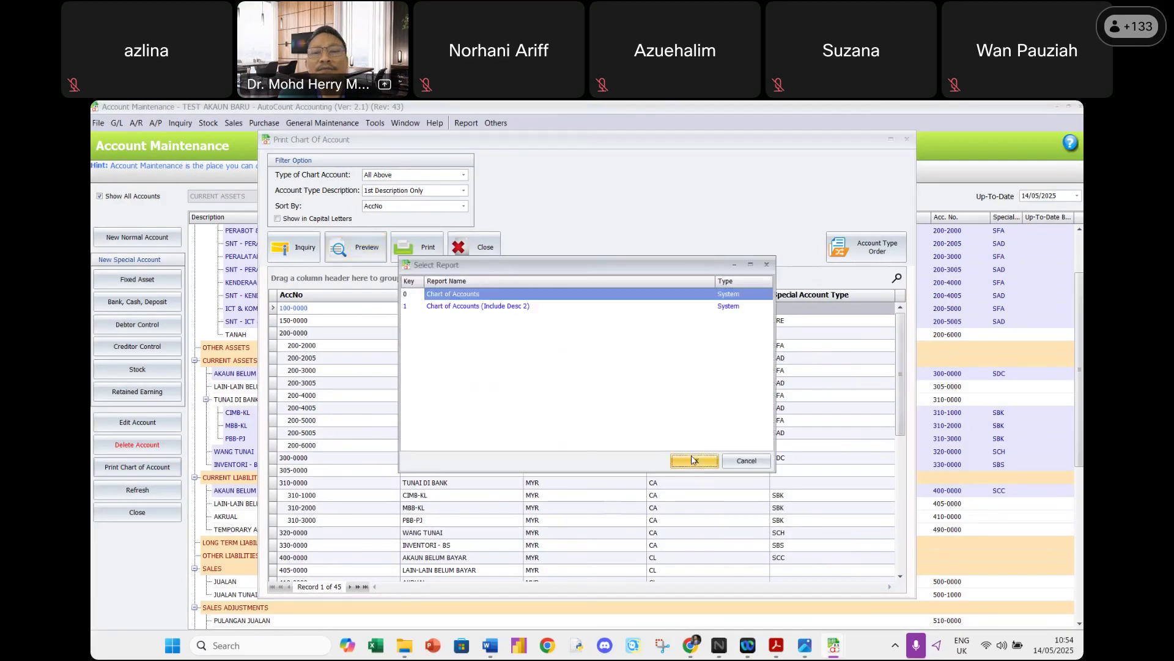
{"action": "left_click", "coordinate": [694, 459]}
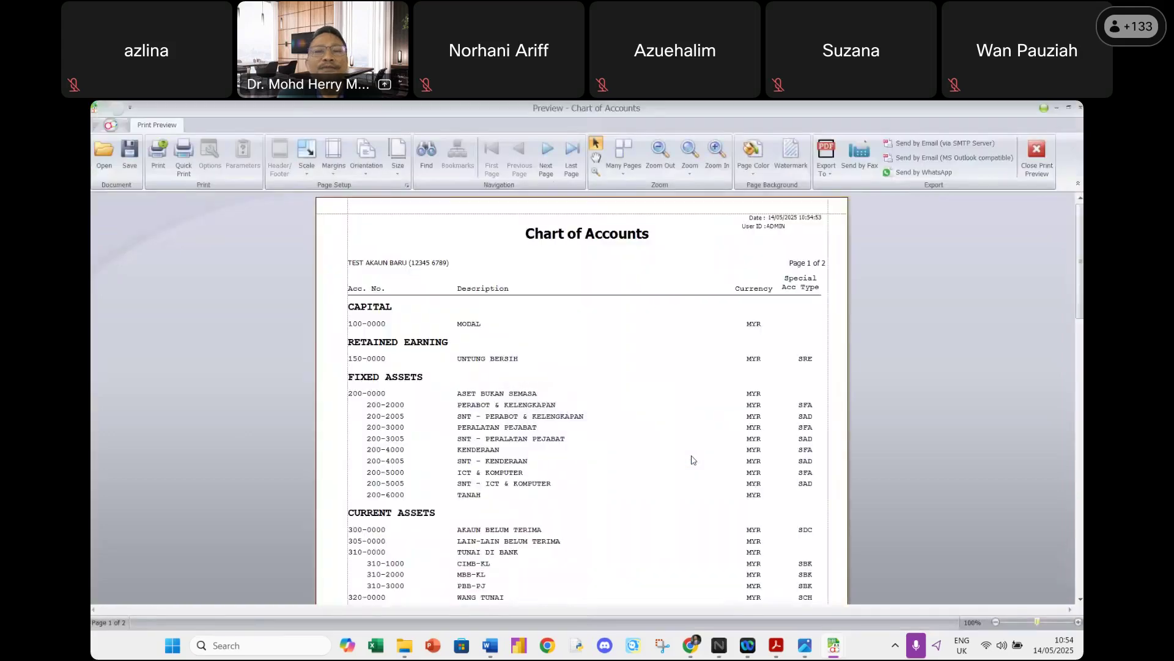
Look through both pages of the chart of accounts preview for the debtor and creditor accounts, and close the preview.
{"action": "scroll", "coordinate": [693, 460], "scroll_direction": "down", "scroll_amount": 4}
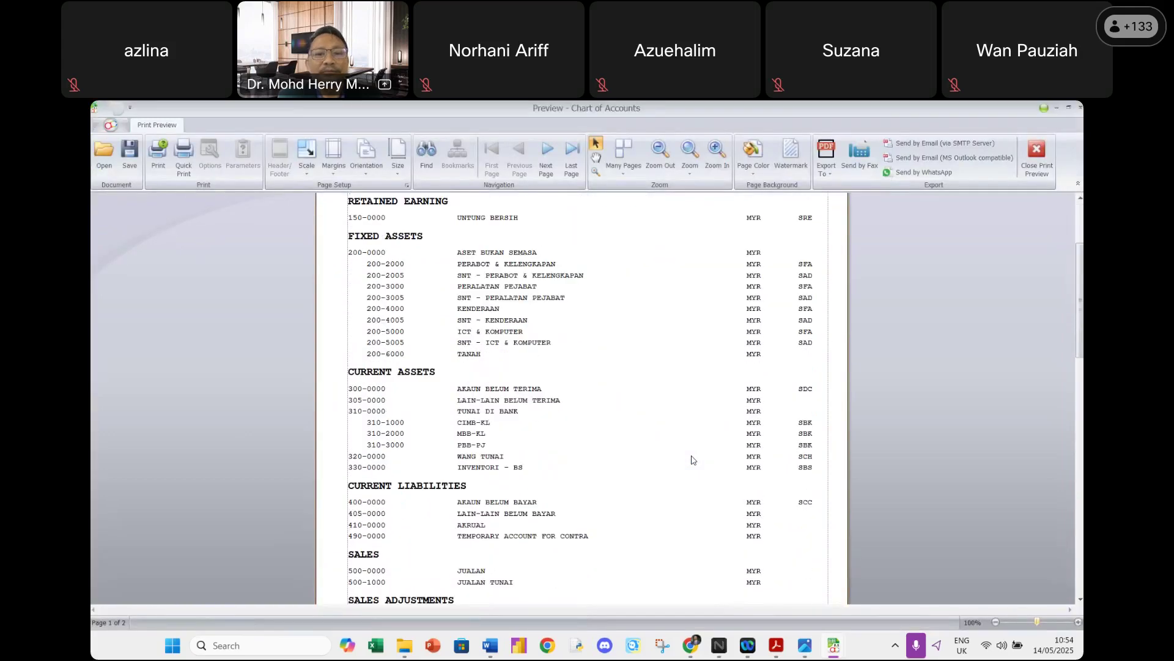
{"action": "scroll", "coordinate": [693, 459], "scroll_direction": "down", "scroll_amount": 5}
{"action": "scroll", "coordinate": [693, 460], "scroll_direction": "down", "scroll_amount": 6}
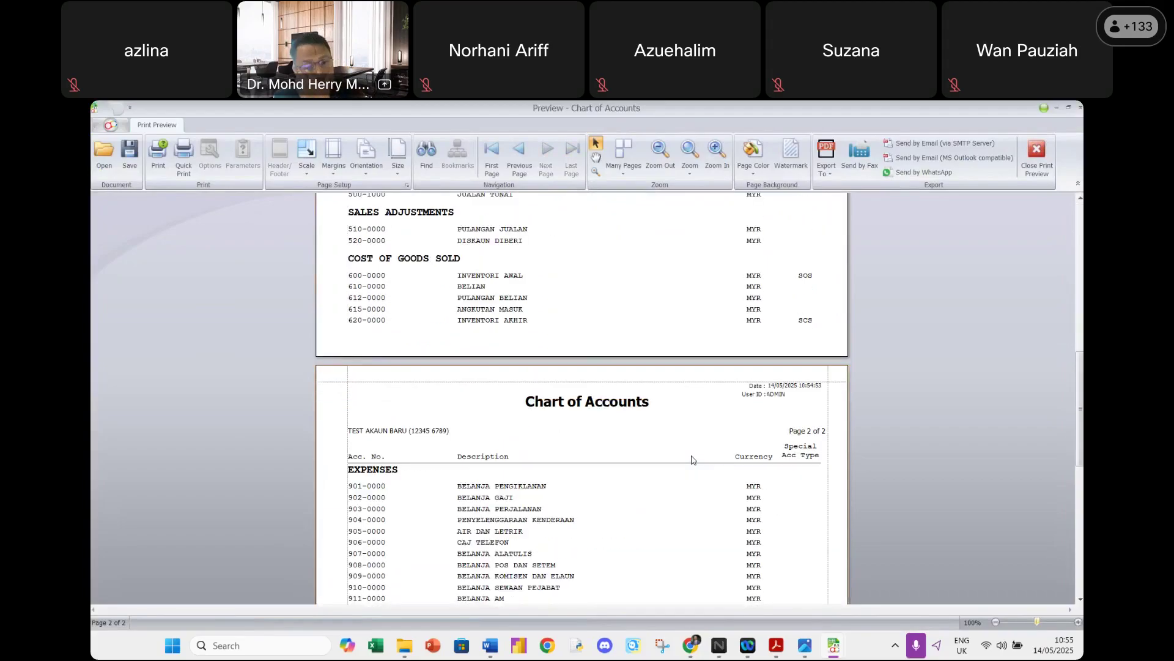
{"action": "scroll", "coordinate": [692, 459], "scroll_direction": "up", "scroll_amount": 4}
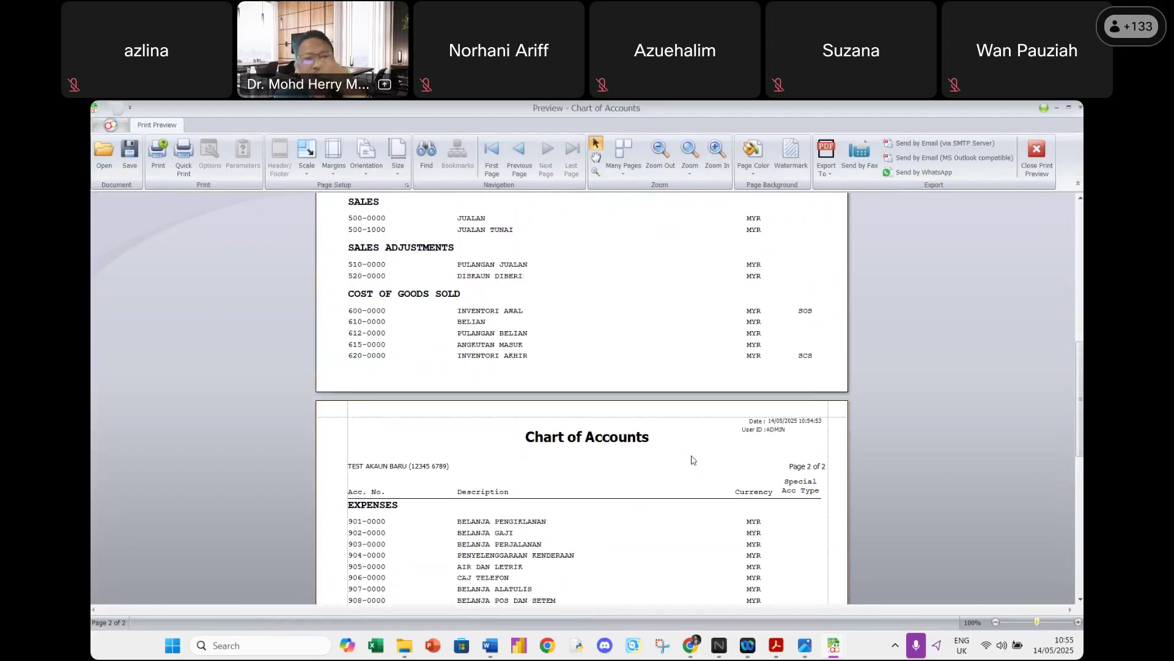
{"action": "scroll", "coordinate": [693, 460], "scroll_direction": "up", "scroll_amount": 4}
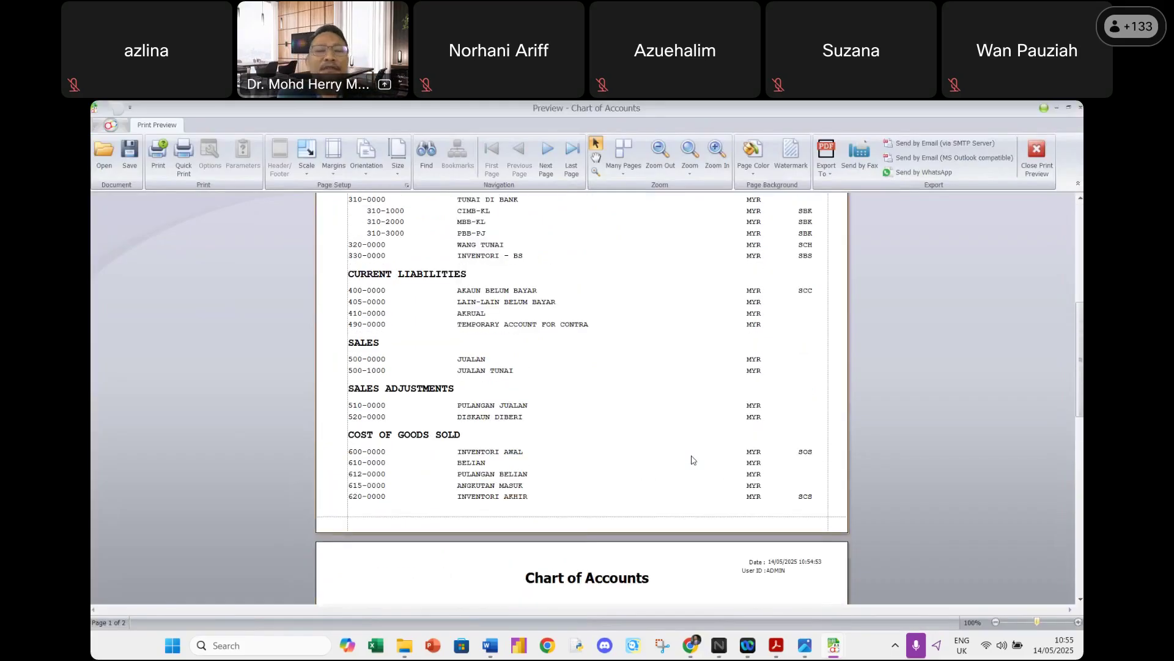
{"action": "scroll", "coordinate": [693, 459], "scroll_direction": "down", "scroll_amount": 4}
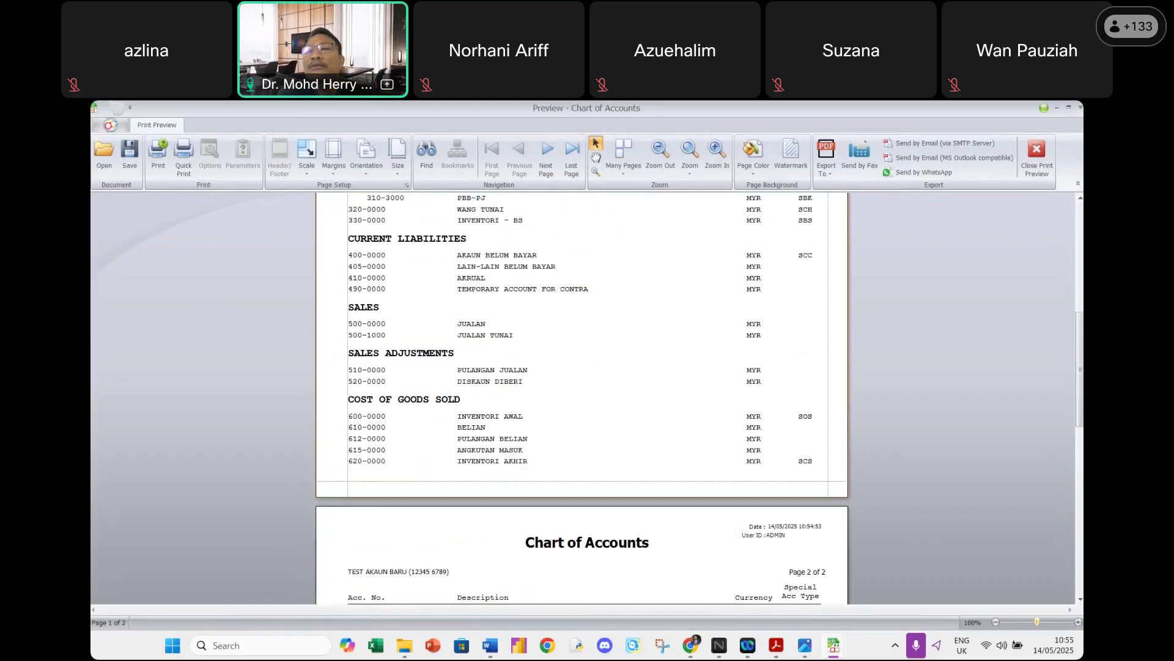
{"action": "left_click", "coordinate": [1041, 154]}
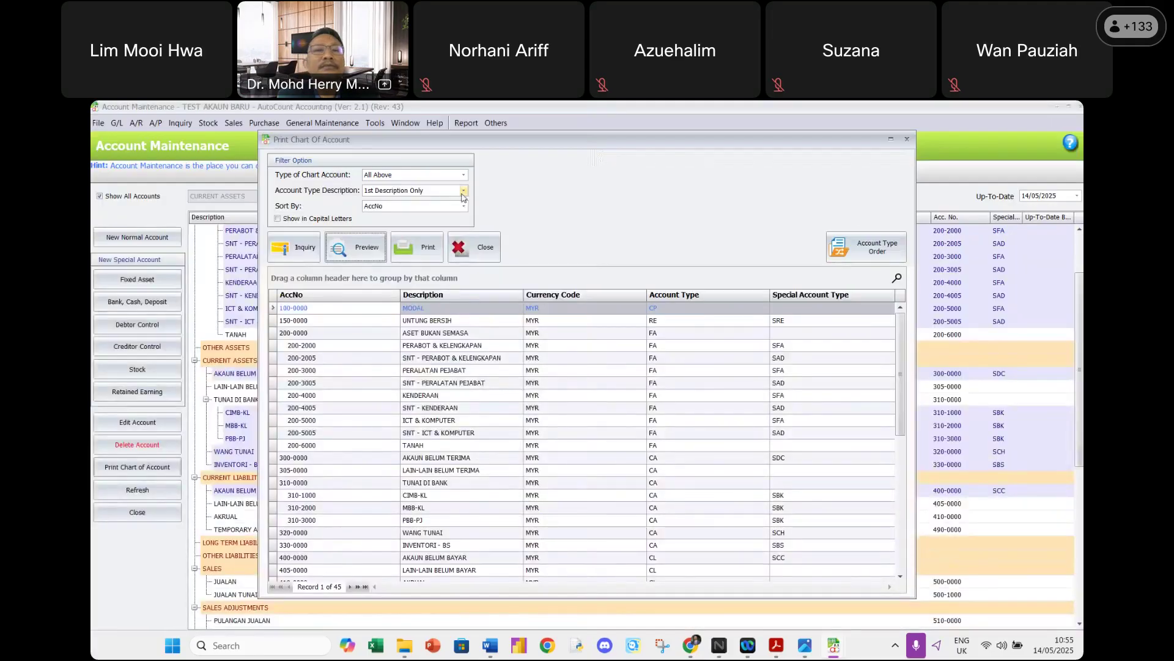
Keep the account type description as 1st Description Only and run the inquiry to reload the account list with all account types.
{"action": "left_click", "coordinate": [464, 191]}
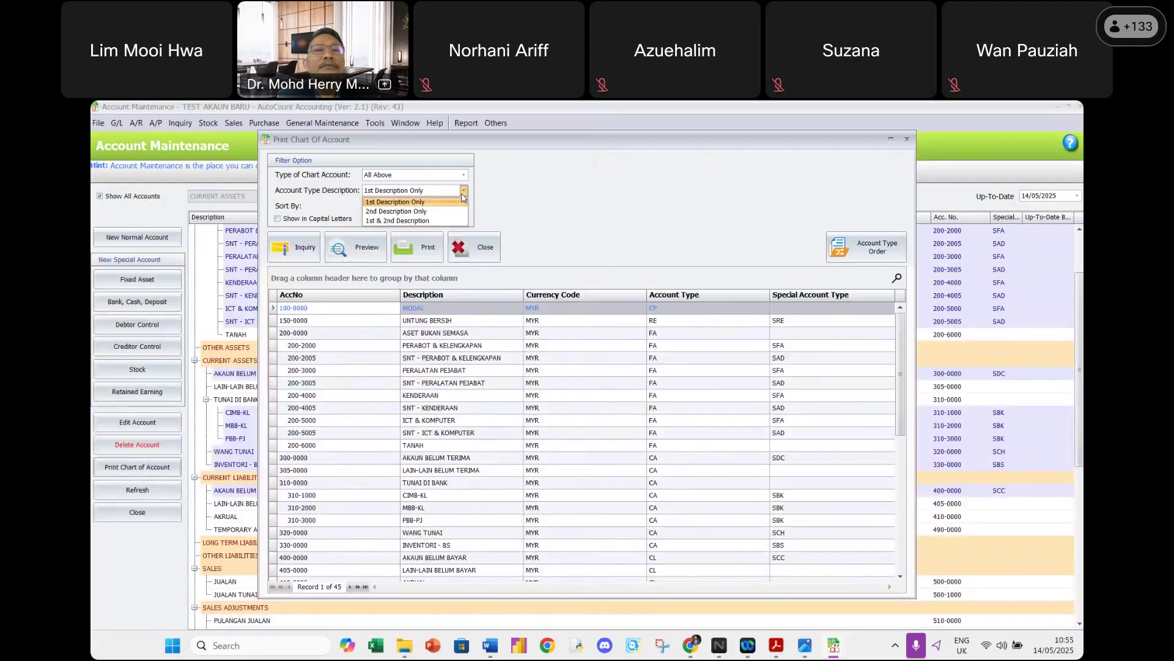
{"action": "left_click", "coordinate": [503, 206]}
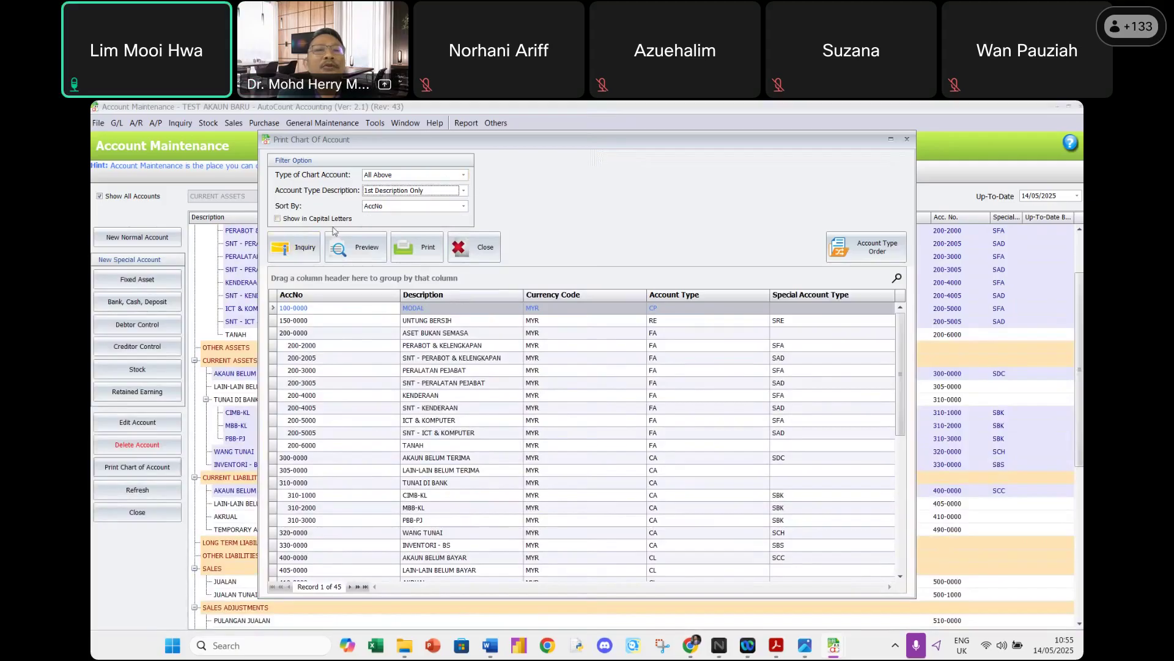
{"action": "left_click", "coordinate": [300, 249]}
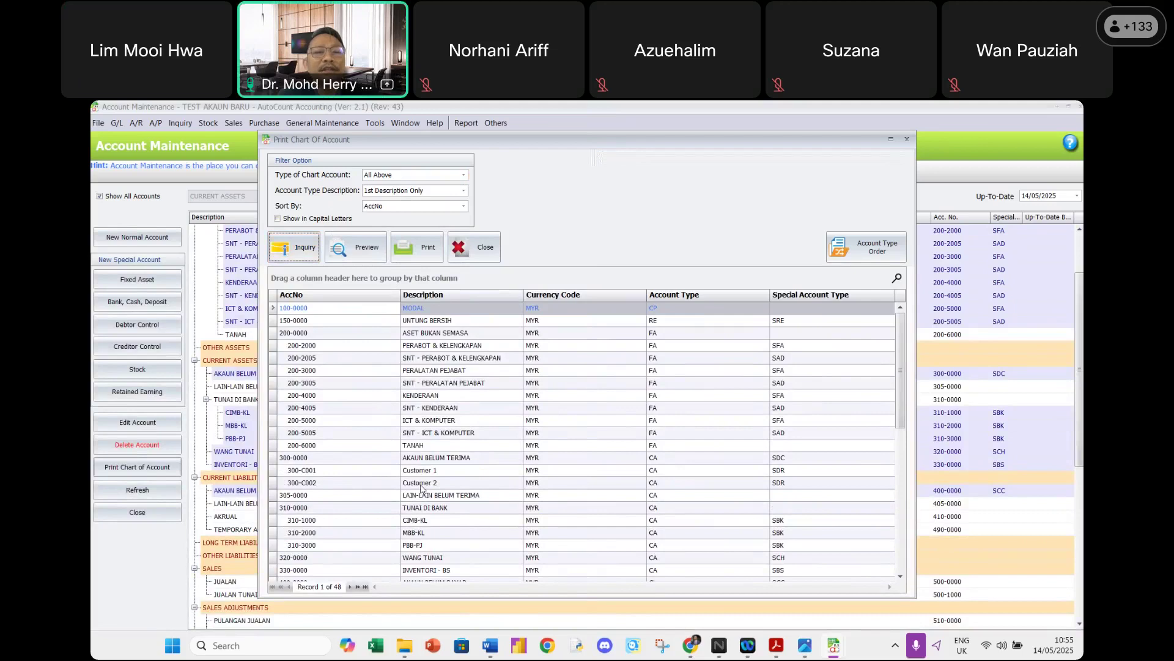
{"action": "scroll", "coordinate": [421, 488], "scroll_direction": "down", "scroll_amount": 1}
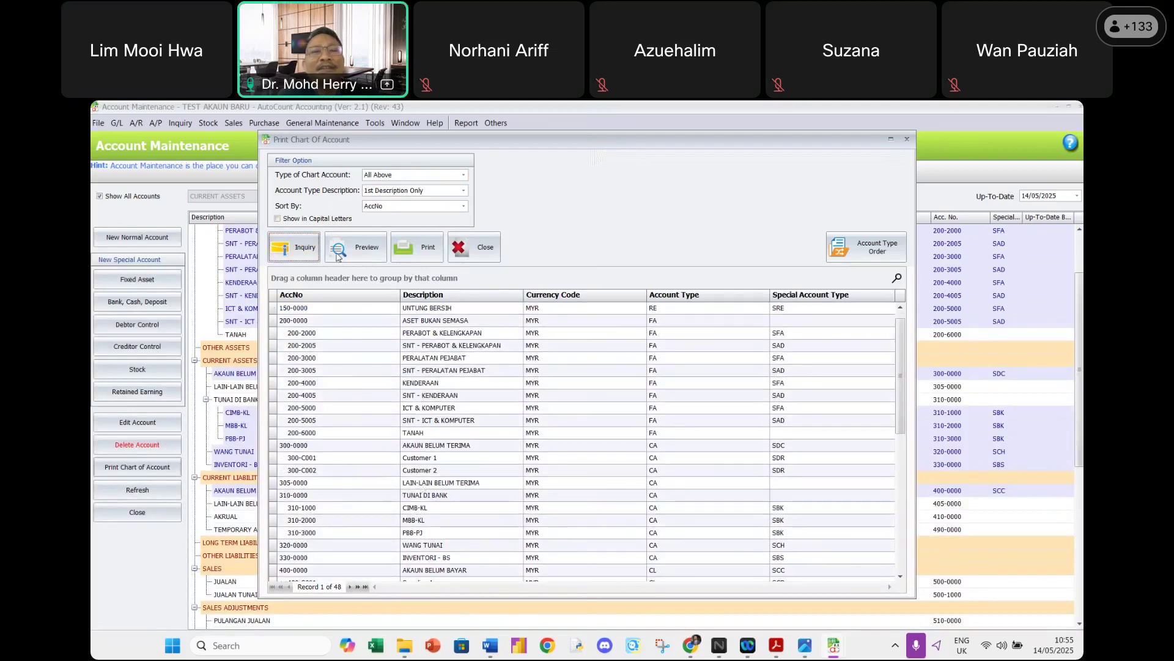
Preview the reloaded Chart of Accounts report and check the customer and supplier accounts under their control accounts.
{"action": "left_click", "coordinate": [358, 247]}
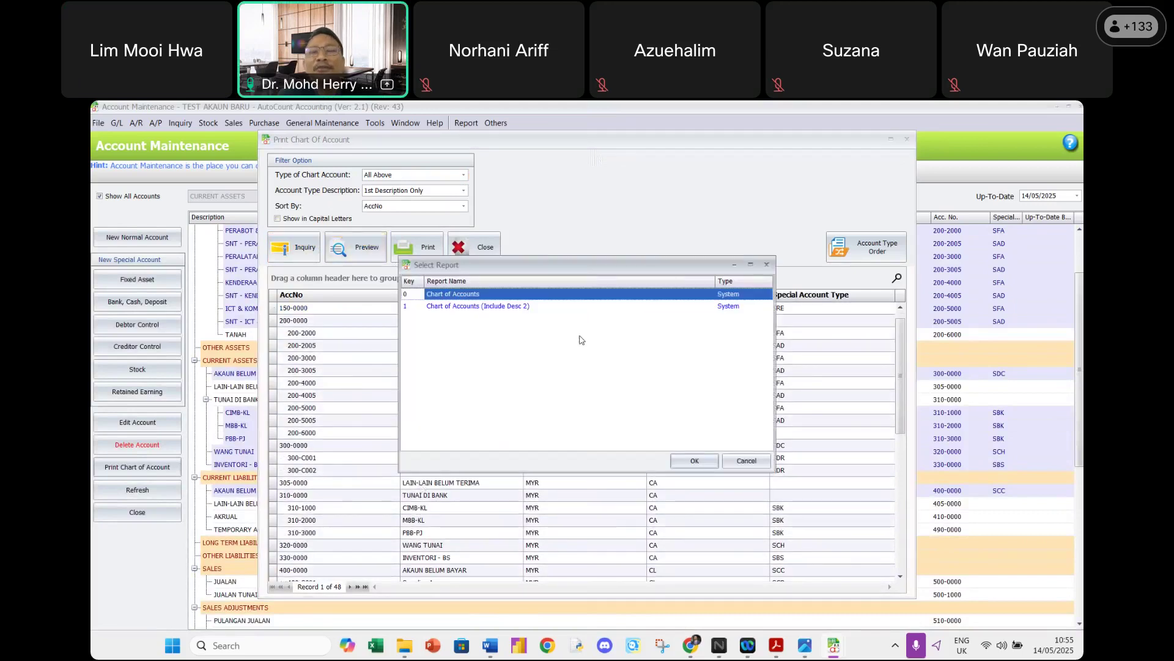
{"action": "left_click", "coordinate": [695, 461]}
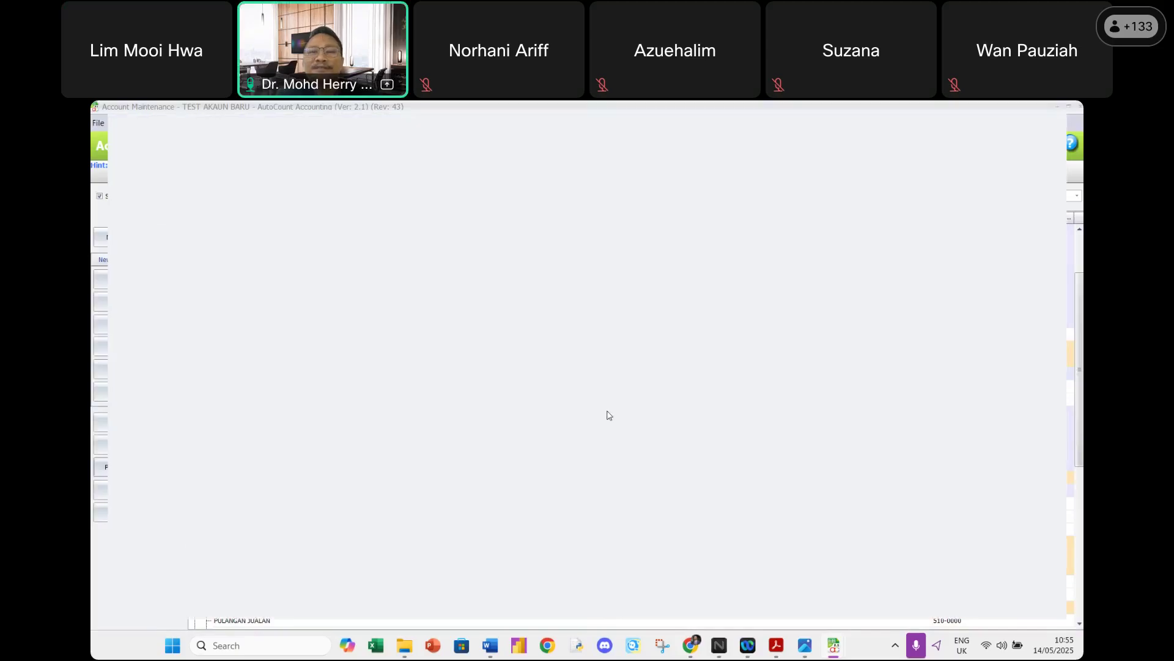
{"action": "scroll", "coordinate": [477, 434], "scroll_direction": "down", "scroll_amount": 3}
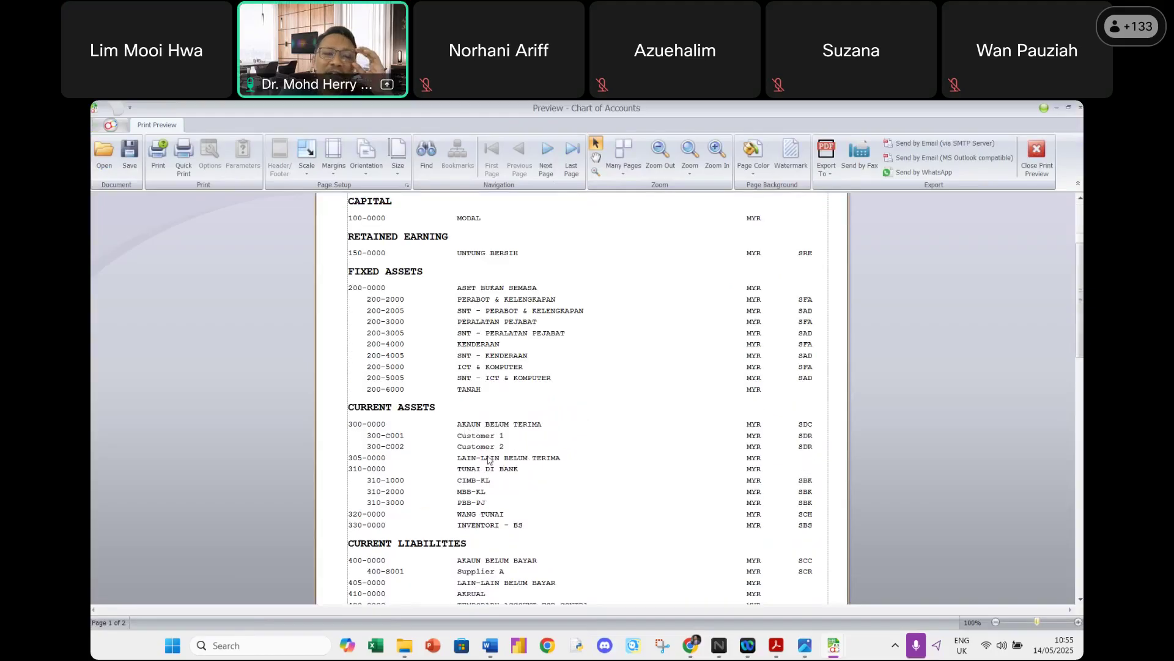
Look through the remaining liabilities, sales and cost accounts in the chart preview, and close the preview and the print window.
{"action": "scroll", "coordinate": [473, 437], "scroll_direction": "down", "scroll_amount": 3}
{"action": "scroll", "coordinate": [472, 569], "scroll_direction": "down", "scroll_amount": 3}
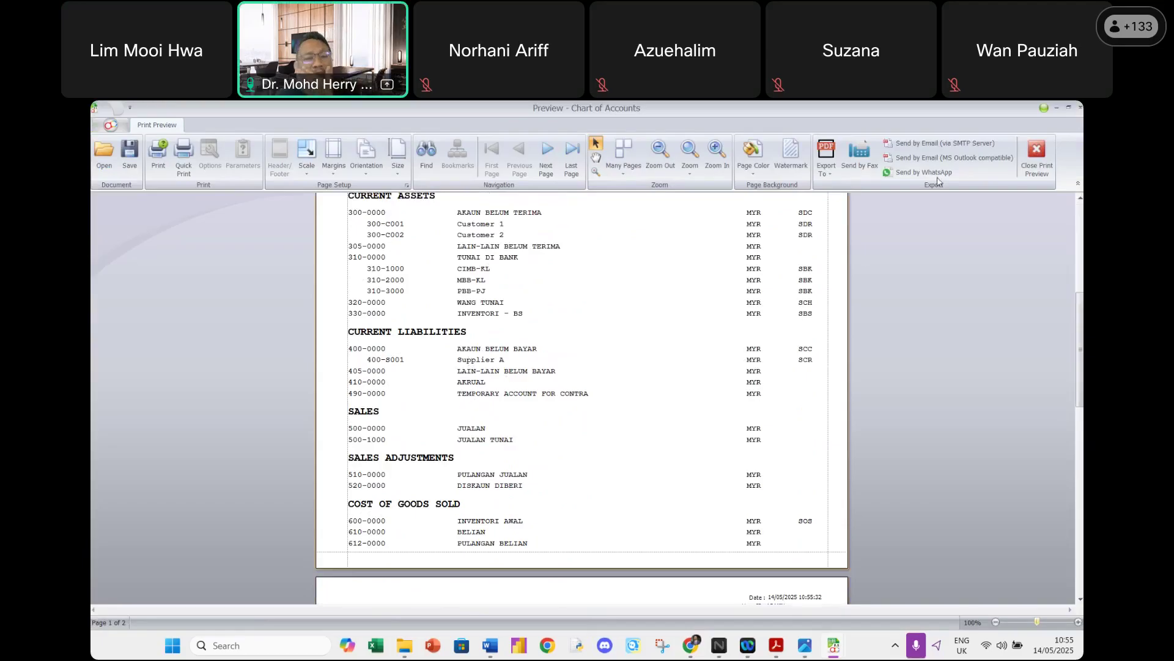
{"action": "left_click", "coordinate": [1038, 147]}
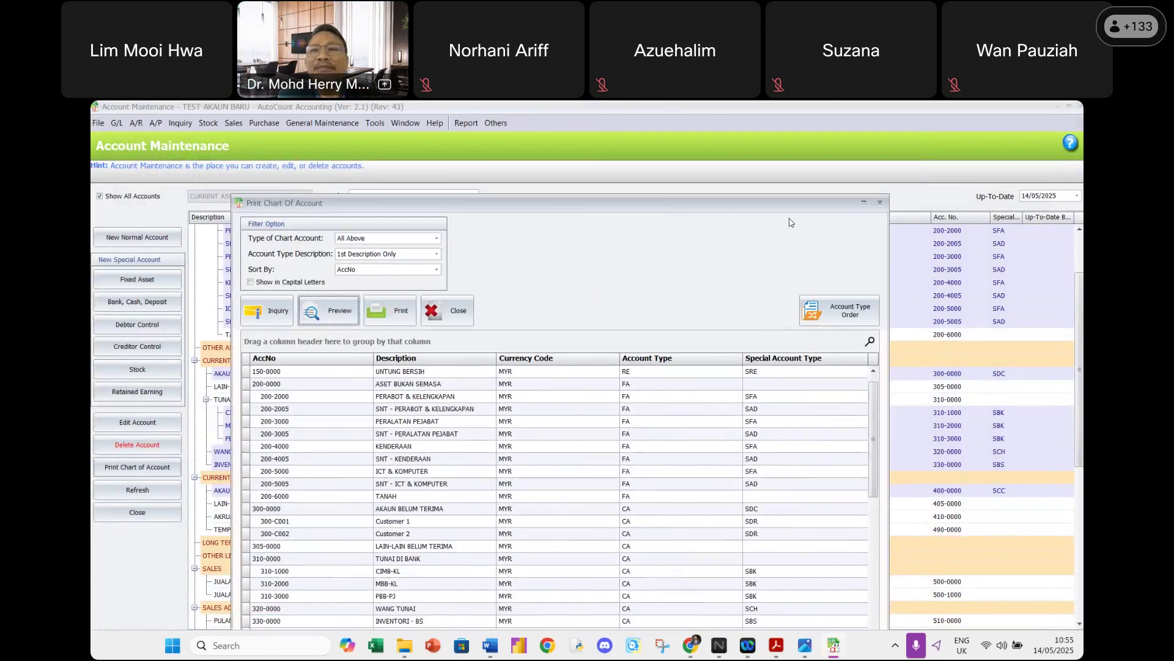
{"action": "left_click", "coordinate": [880, 206]}
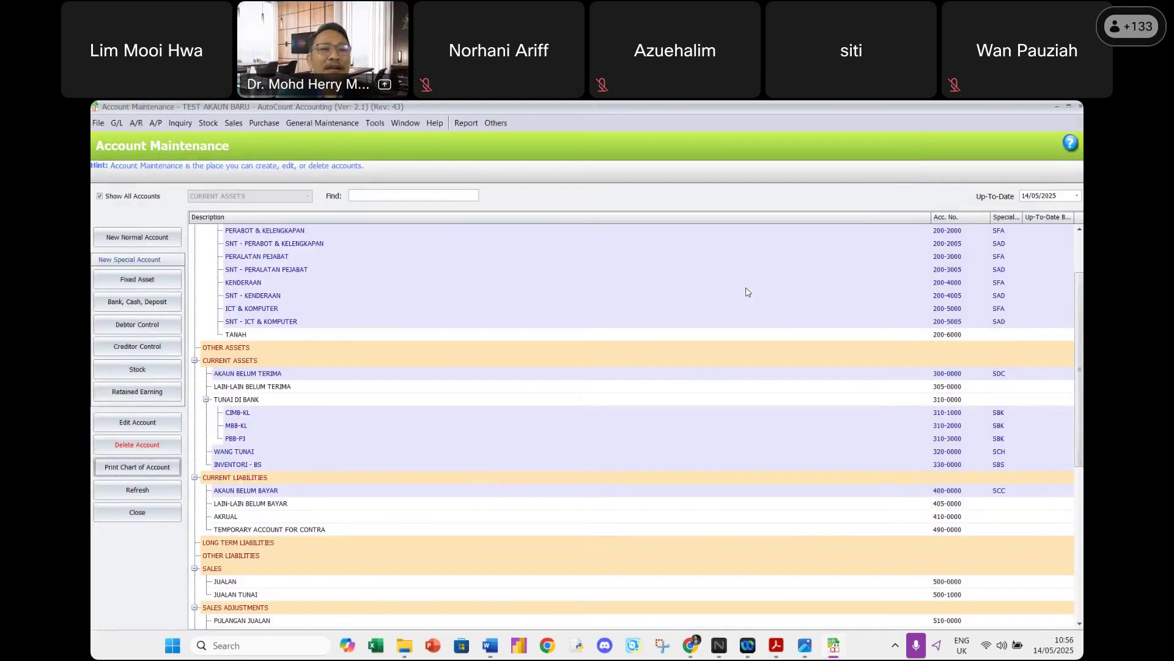
{"action": "left_click", "coordinate": [120, 469]}
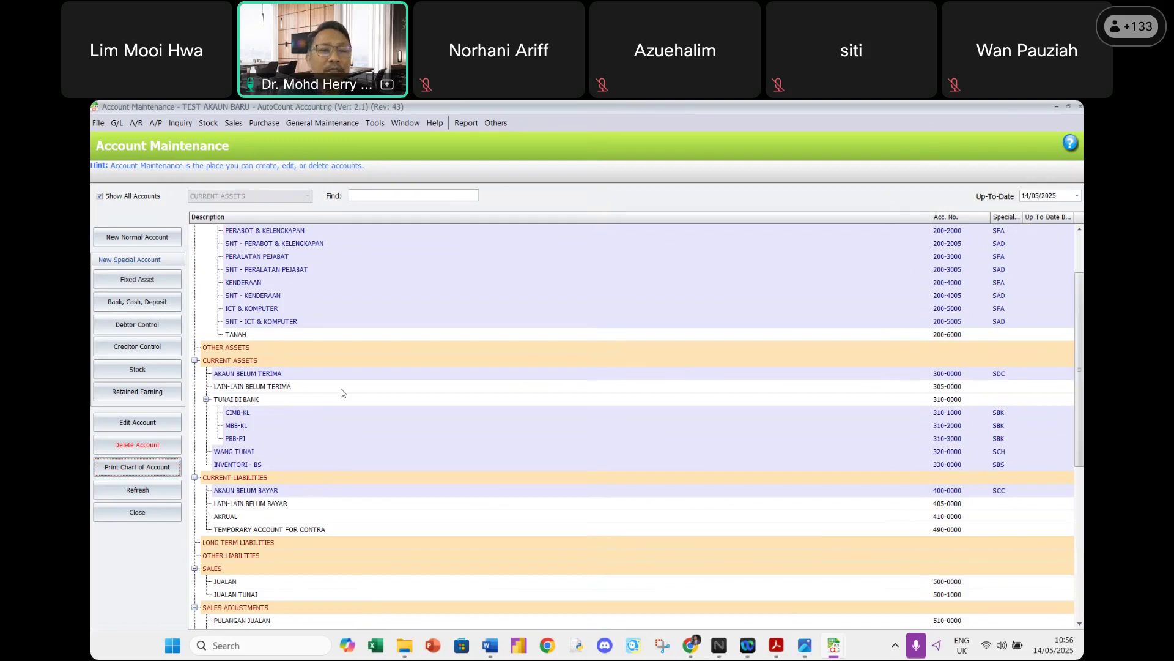
Check the customer records in Debtor Maintenance and the supplier record in Creditor Maintenance, and close both windows.
{"action": "left_click", "coordinate": [136, 123]}
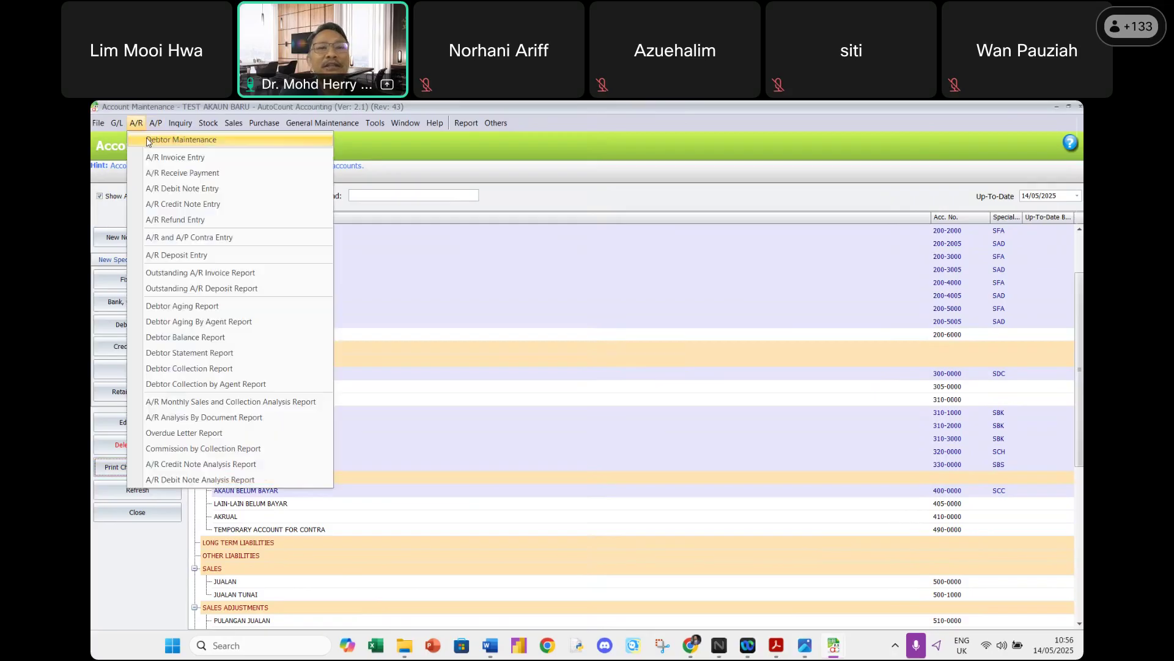
{"action": "left_click", "coordinate": [156, 140]}
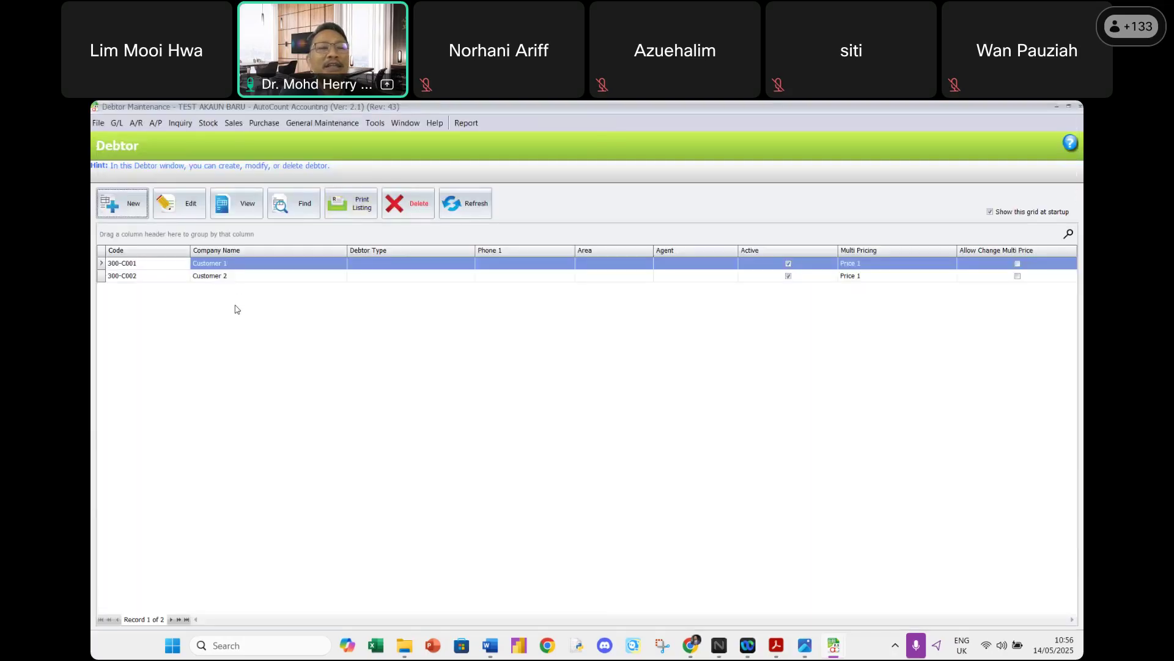
{"action": "left_click", "coordinate": [235, 306]}
{"action": "left_click", "coordinate": [234, 276]}
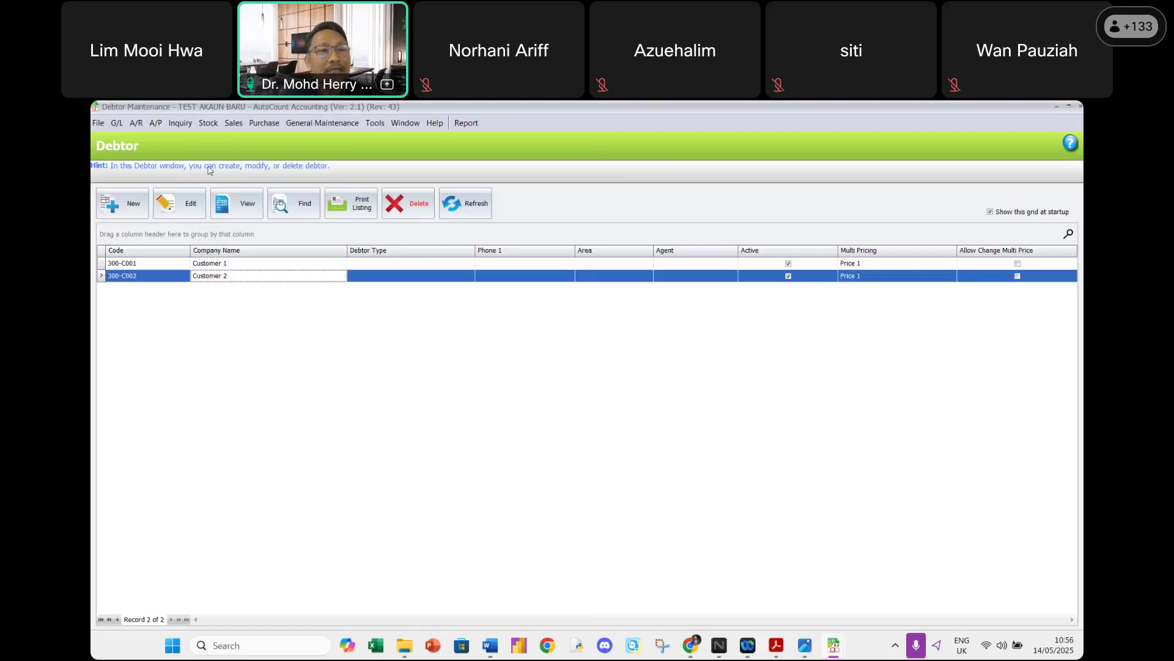
{"action": "left_click", "coordinate": [157, 125]}
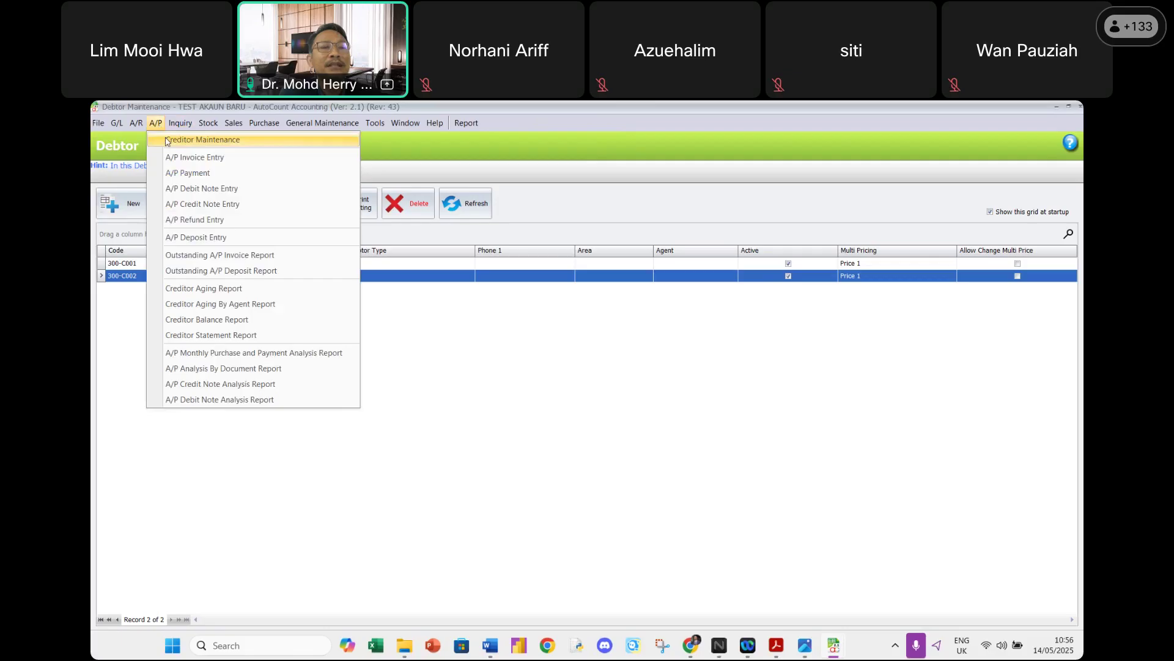
{"action": "left_click", "coordinate": [167, 141]}
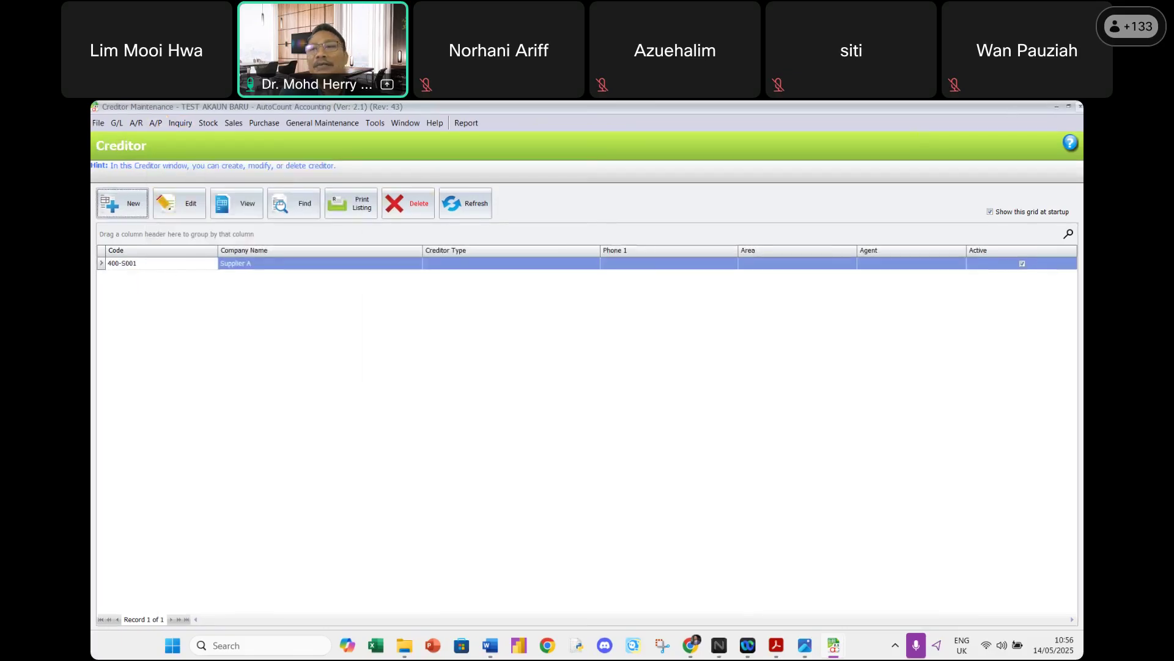
{"action": "left_click", "coordinate": [1080, 108]}
{"action": "left_click", "coordinate": [1080, 109]}
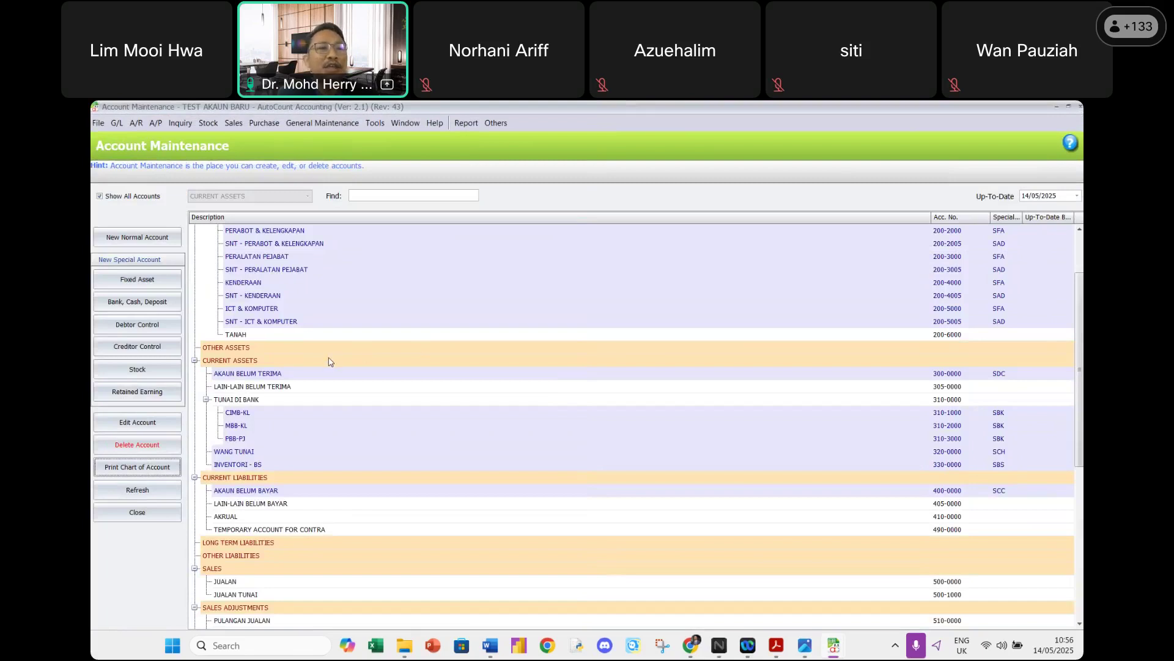
Reopen the chart of account printing window, set the type of chart account to All Above and run the inquiry.
{"action": "left_click", "coordinate": [139, 468]}
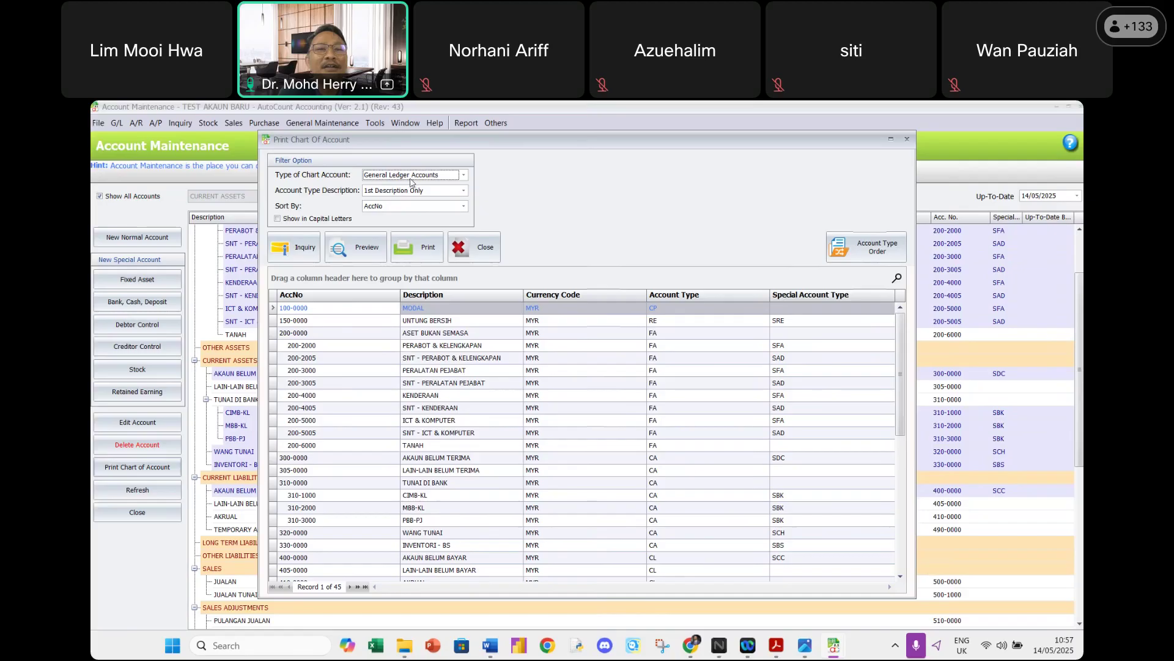
{"action": "left_click", "coordinate": [465, 176]}
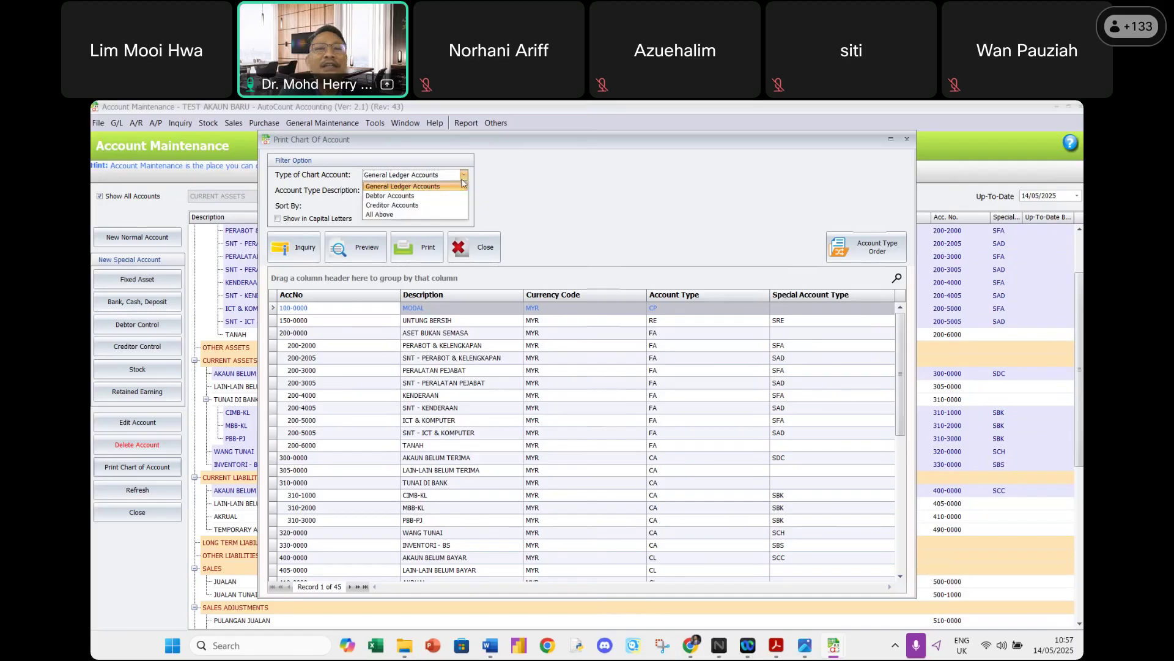
{"action": "left_click", "coordinate": [438, 216]}
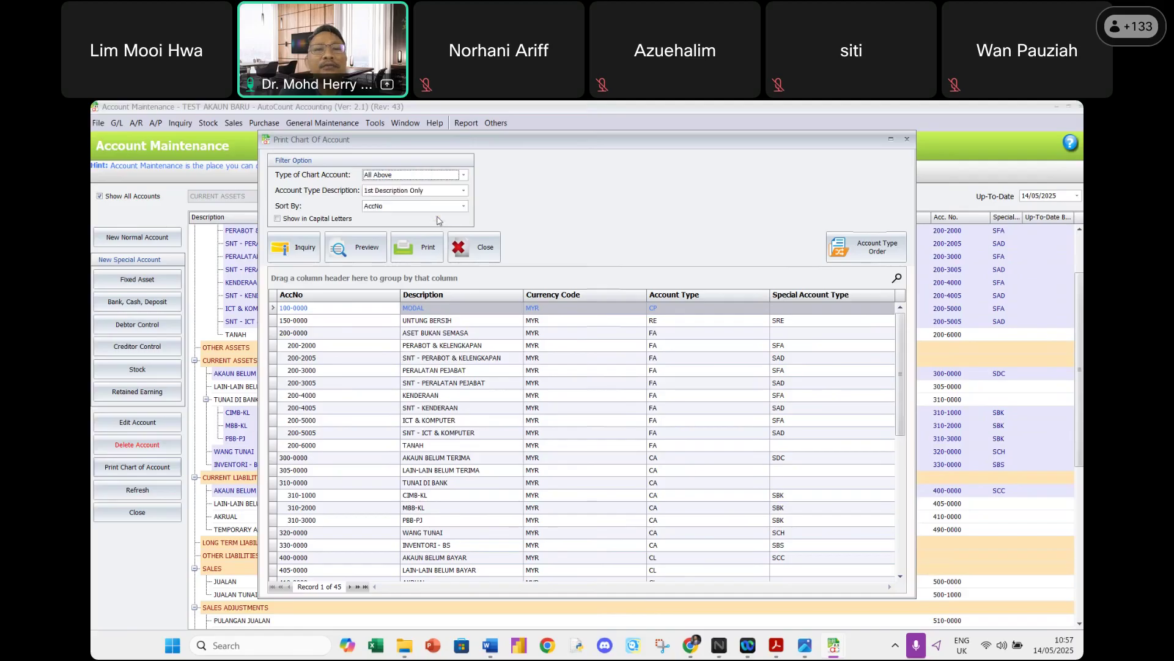
{"action": "left_click", "coordinate": [464, 175]}
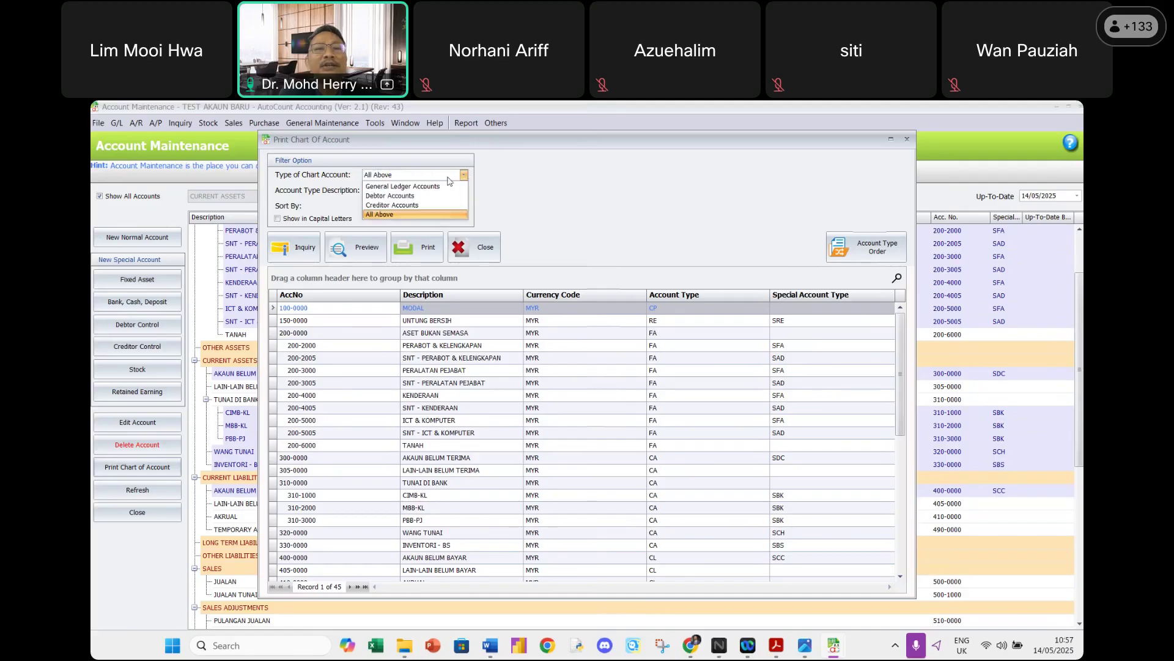
{"action": "left_click", "coordinate": [431, 218]}
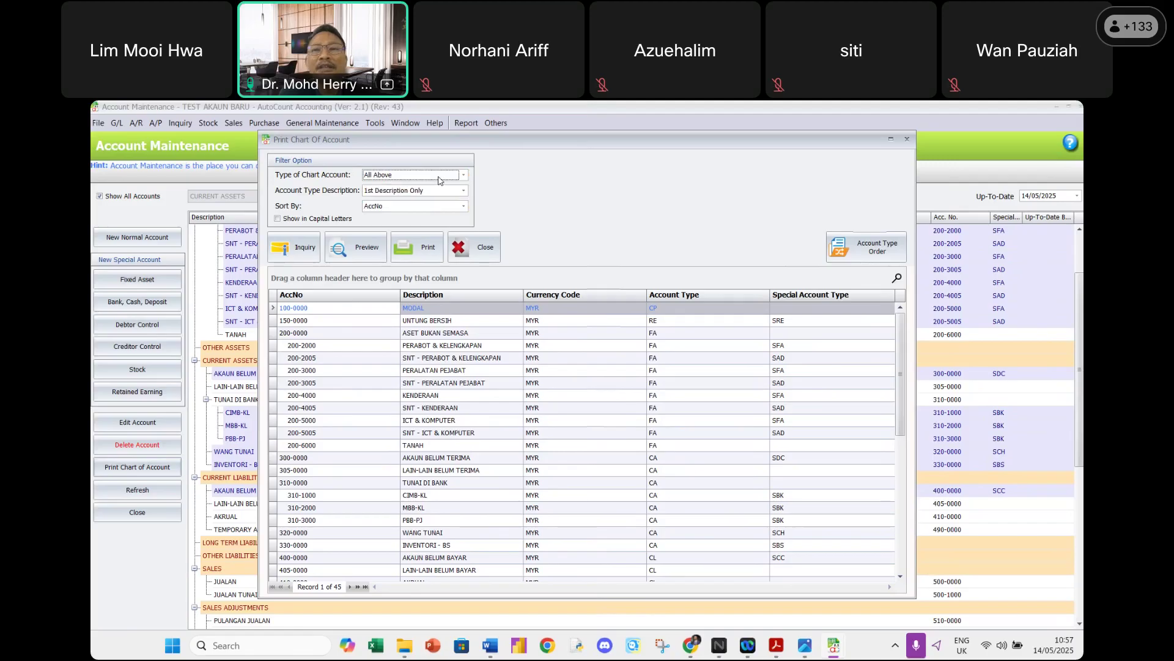
{"action": "left_click", "coordinate": [300, 249]}
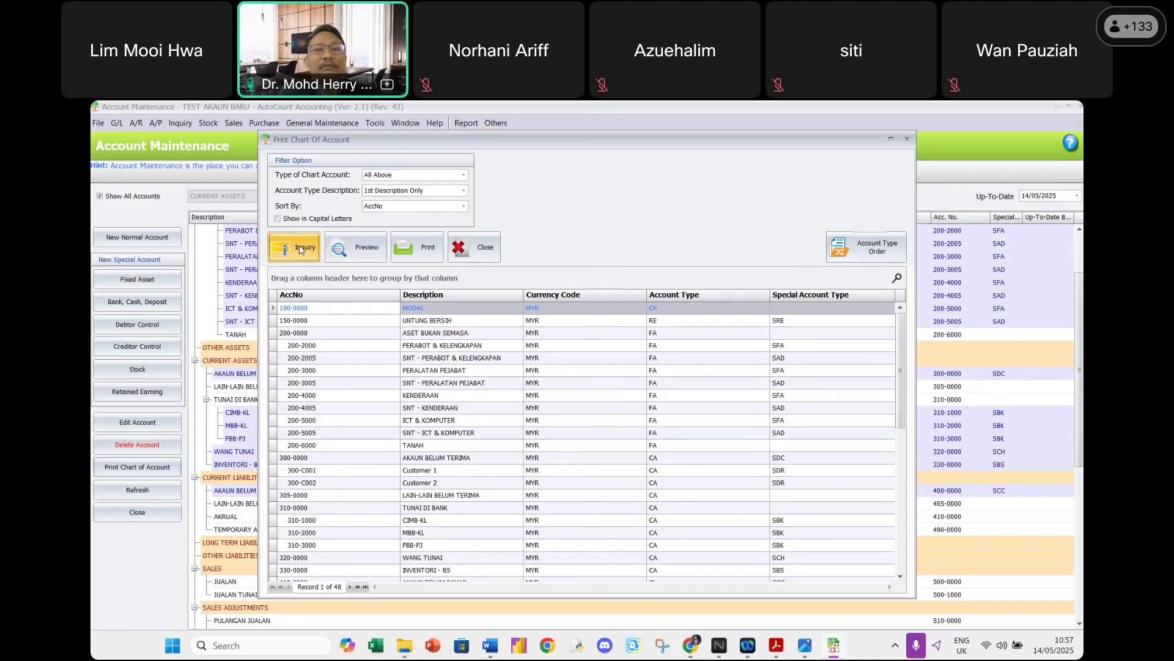
Preview the Chart of Accounts report once more, and close the preview, the print window and Account Maintenance.
{"action": "left_click", "coordinate": [371, 247]}
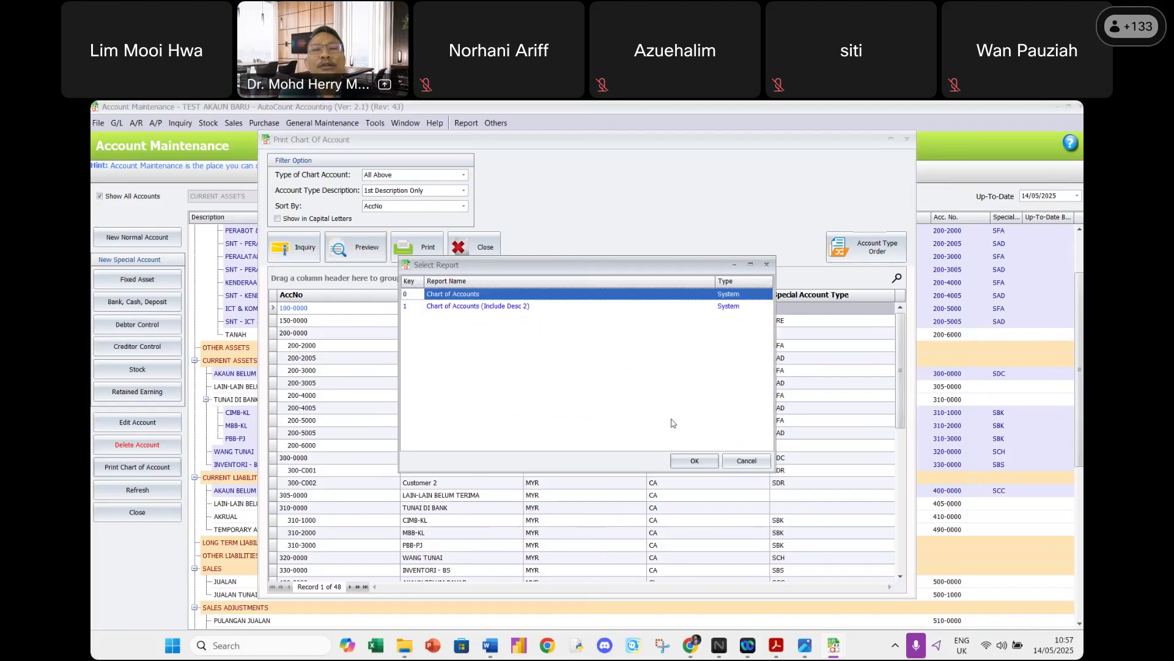
{"action": "left_click", "coordinate": [689, 463]}
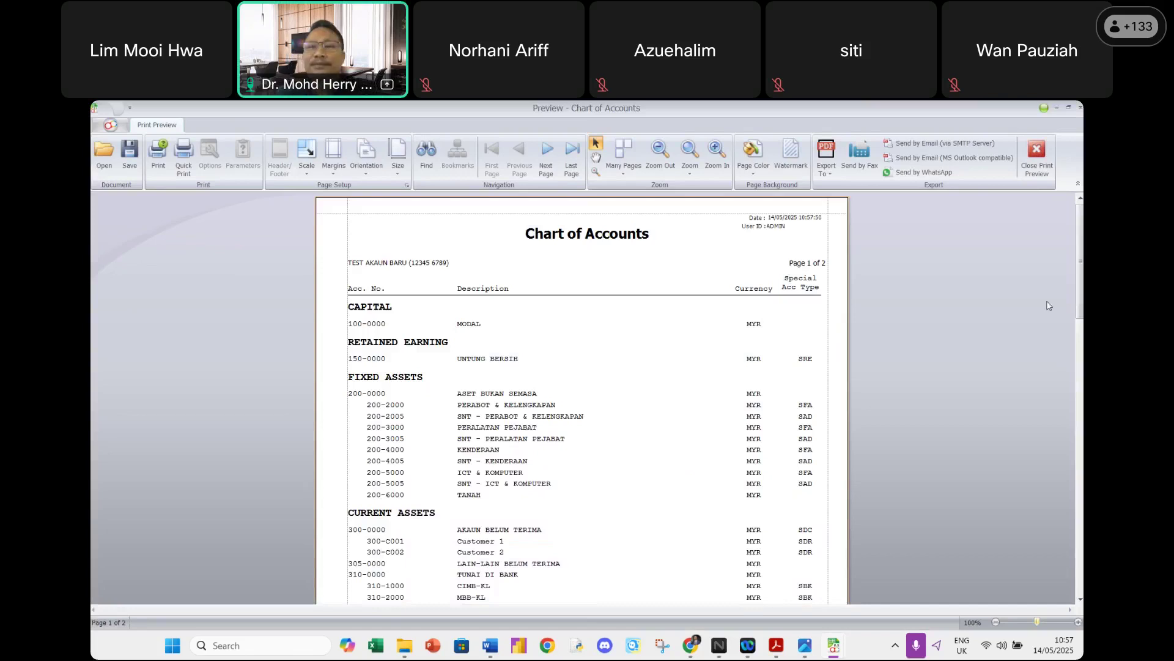
{"action": "left_click", "coordinate": [1035, 154]}
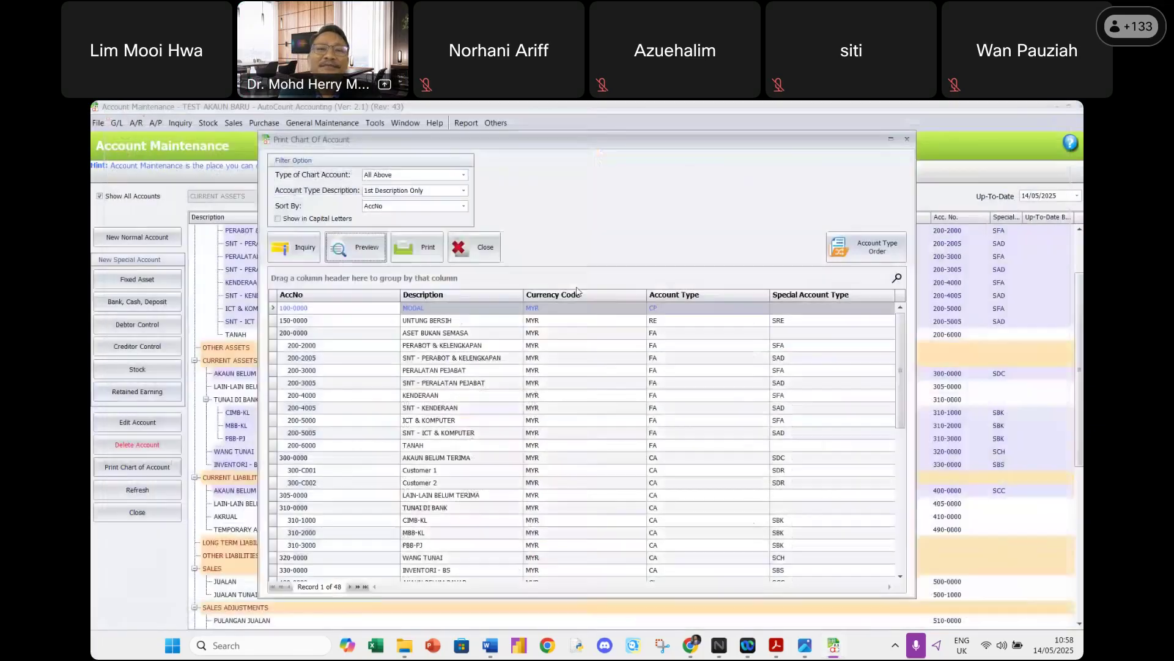
{"action": "left_click", "coordinate": [471, 247]}
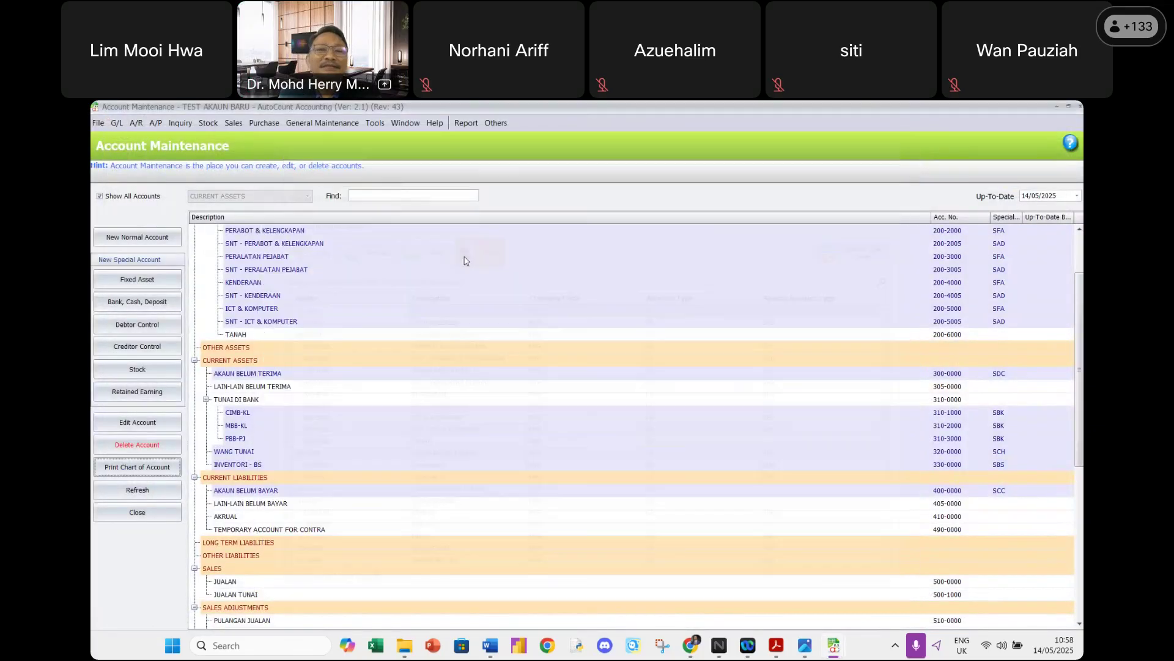
{"action": "left_click", "coordinate": [137, 512]}
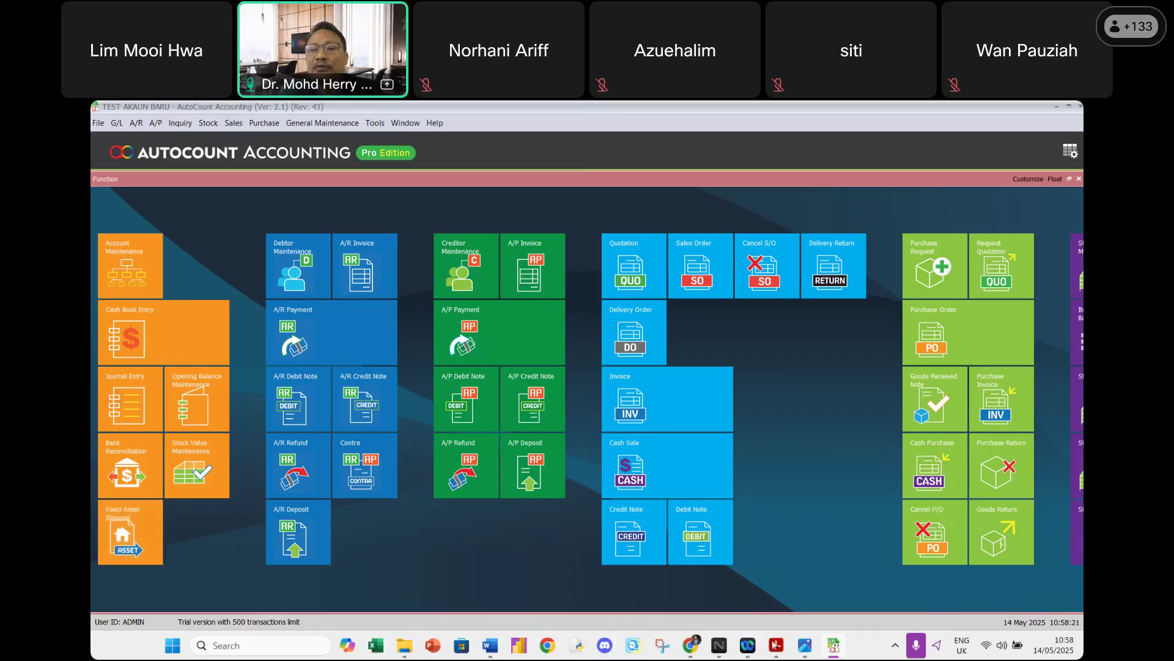
Switch to the LATIHAN STPM exercise PDF and examine the Langkah 3 balance tables for the financial position and profit and loss accounts.
{"action": "mouse_move", "coordinate": [777, 646]}
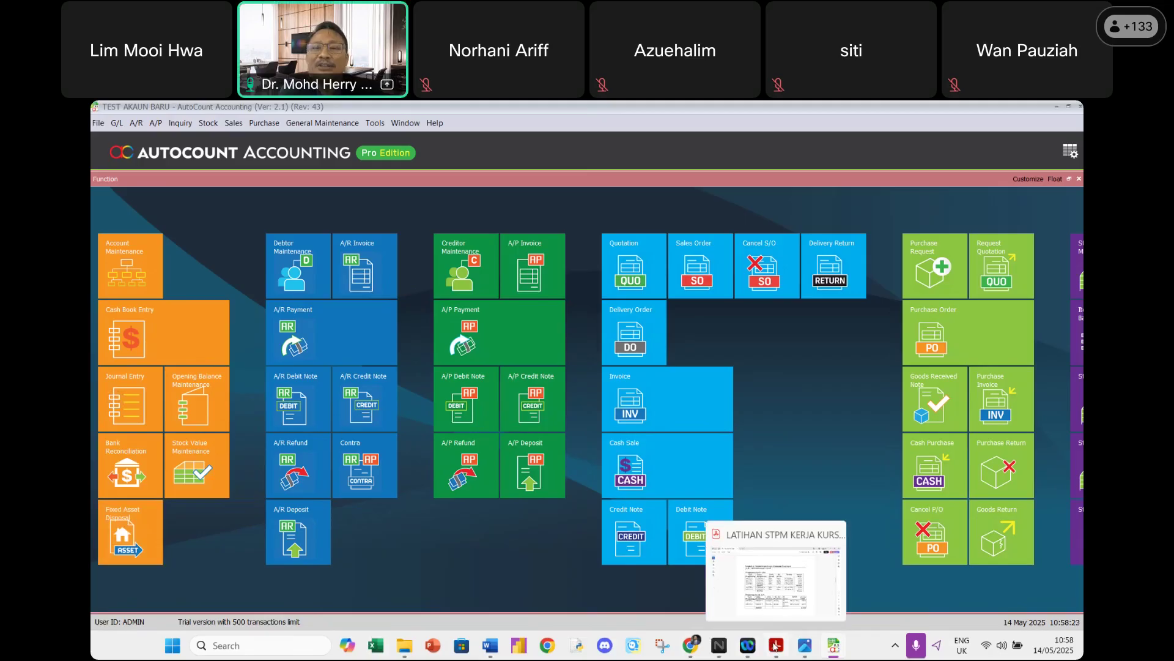
{"action": "left_click", "coordinate": [775, 645]}
{"action": "scroll", "coordinate": [653, 447], "scroll_direction": "up", "scroll_amount": 15}
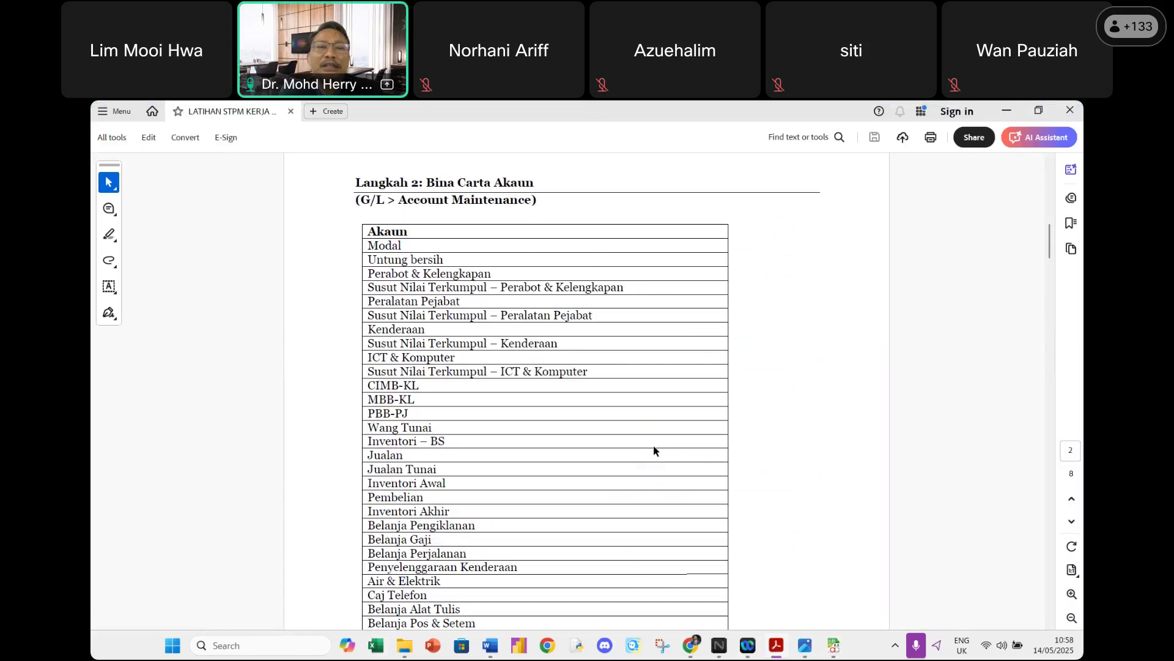
{"action": "scroll", "coordinate": [653, 451], "scroll_direction": "down", "scroll_amount": 5}
{"action": "scroll", "coordinate": [653, 451], "scroll_direction": "down", "scroll_amount": 2}
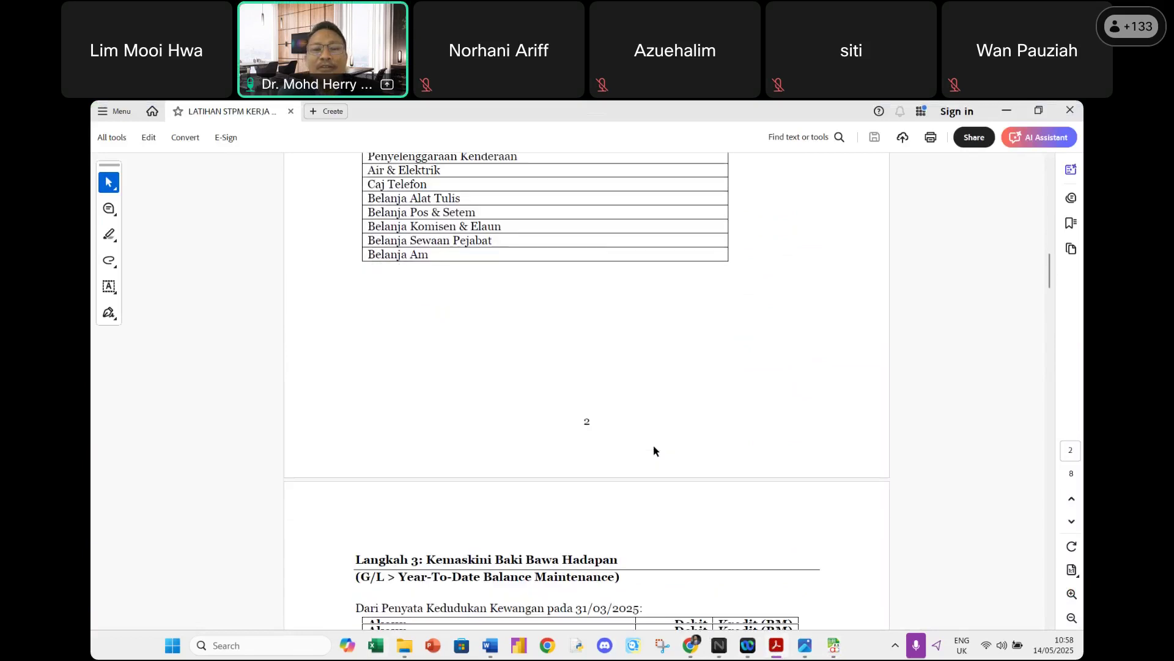
{"action": "scroll", "coordinate": [653, 451], "scroll_direction": "down", "scroll_amount": 5}
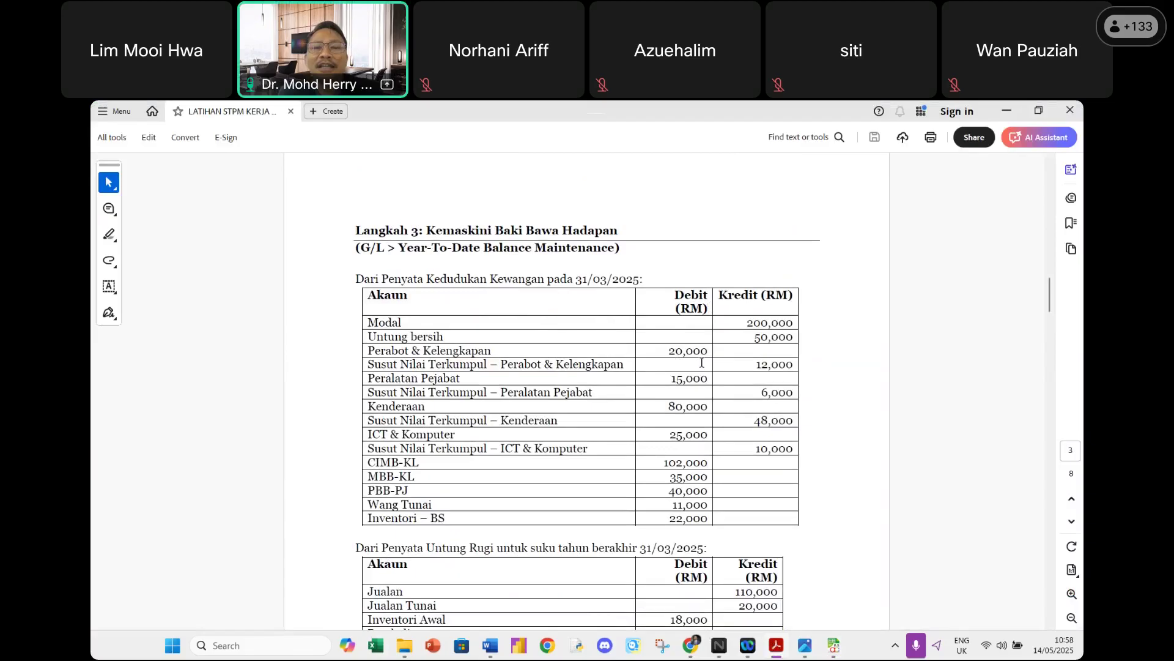
{"action": "scroll", "coordinate": [737, 447], "scroll_direction": "down", "scroll_amount": 3}
{"action": "scroll", "coordinate": [738, 447], "scroll_direction": "up", "scroll_amount": 3}
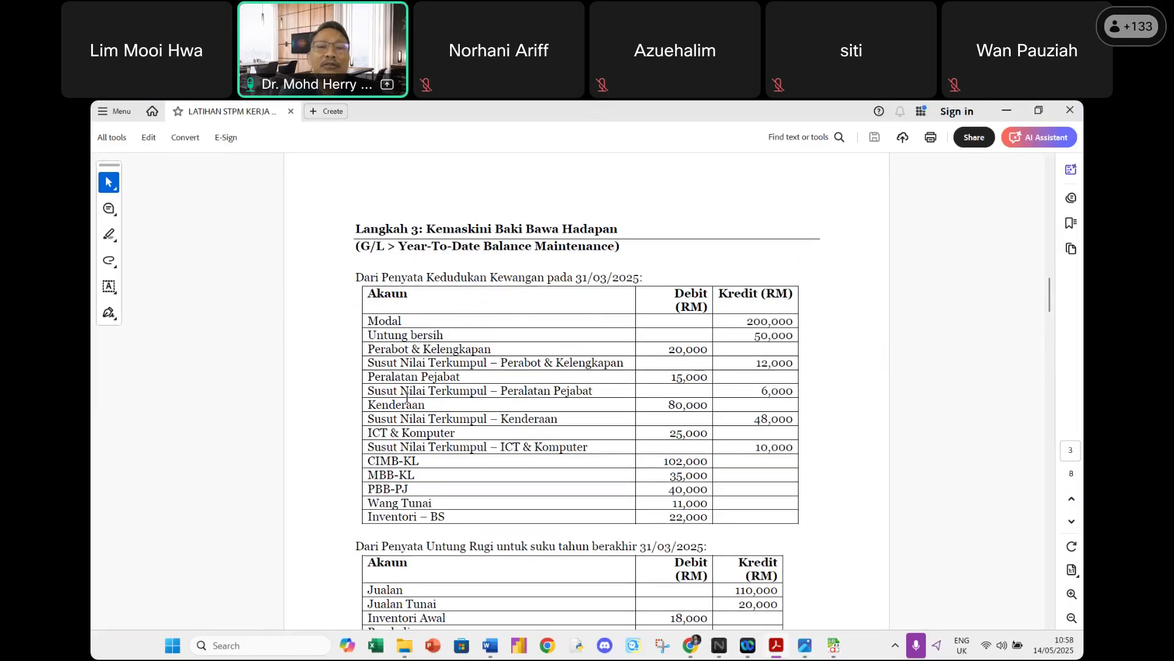
{"action": "scroll", "coordinate": [412, 506], "scroll_direction": "down", "scroll_amount": 4}
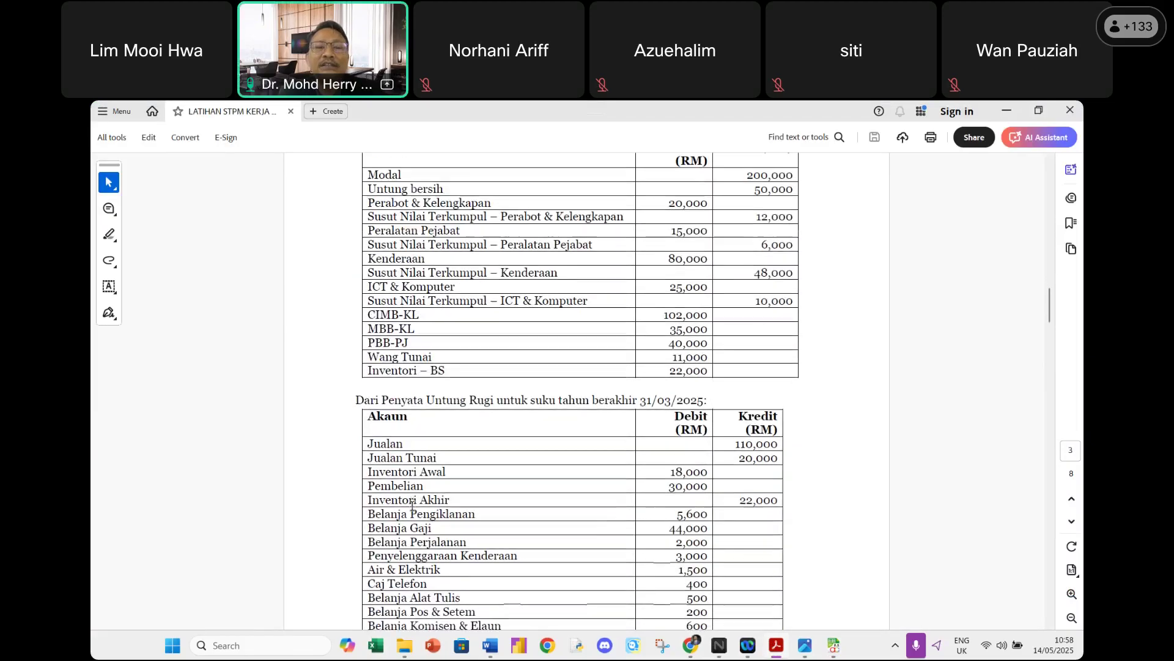
{"action": "scroll", "coordinate": [413, 507], "scroll_direction": "down", "scroll_amount": 3}
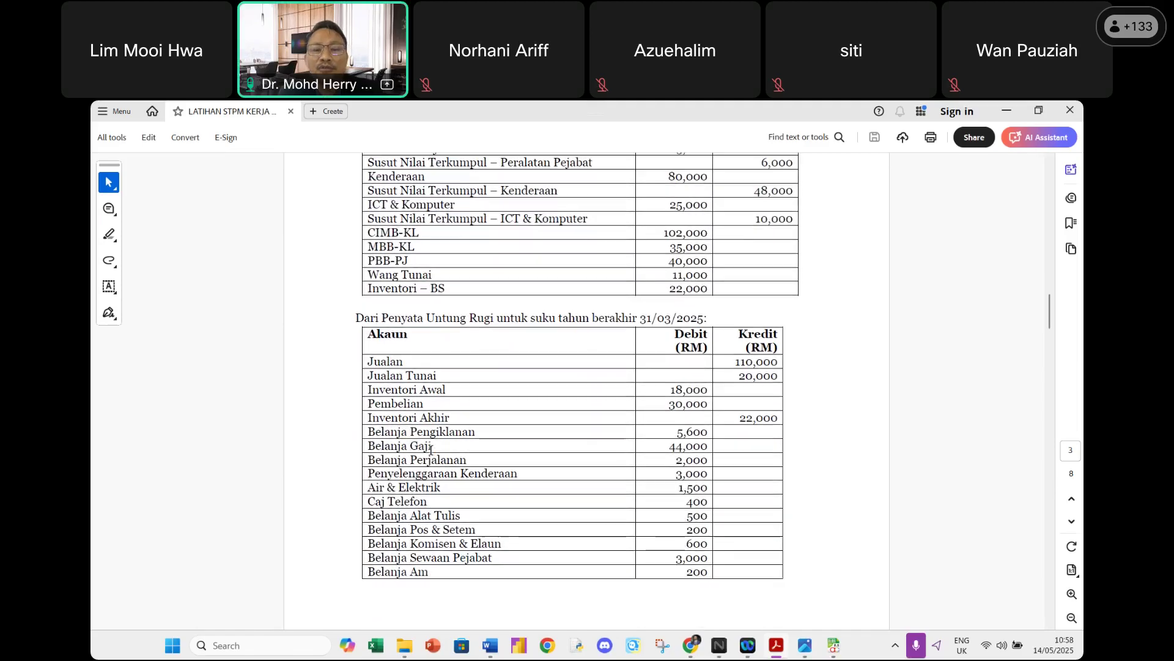
{"action": "scroll", "coordinate": [465, 420], "scroll_direction": "up", "scroll_amount": 4}
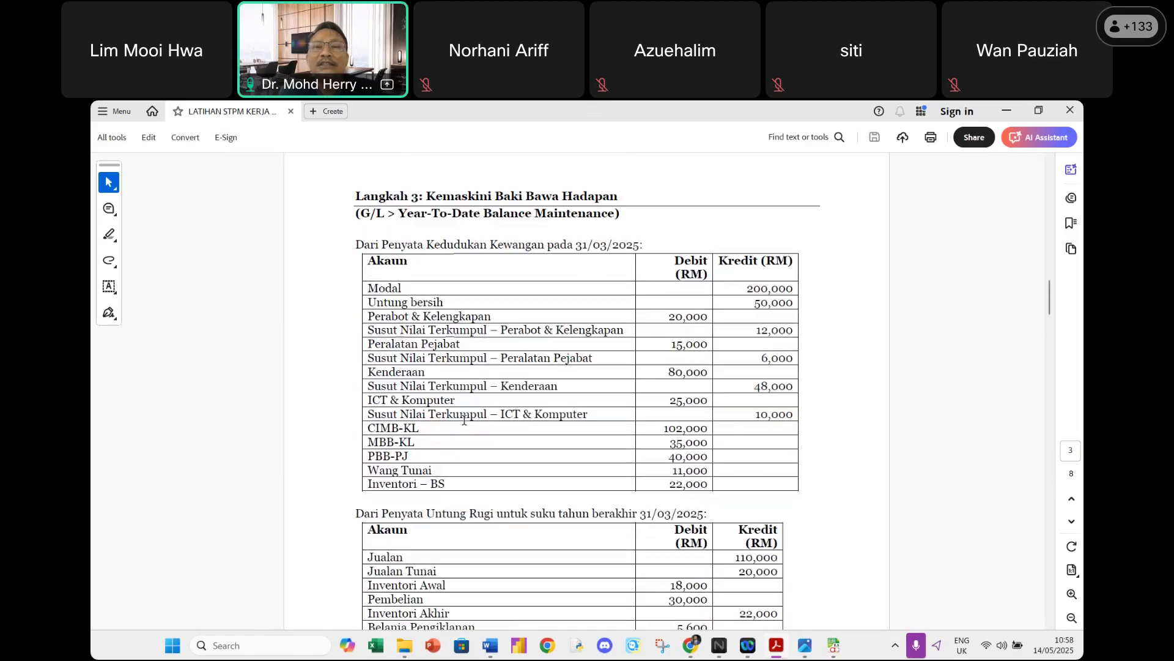
{"action": "scroll", "coordinate": [464, 421], "scroll_direction": "up", "scroll_amount": 3}
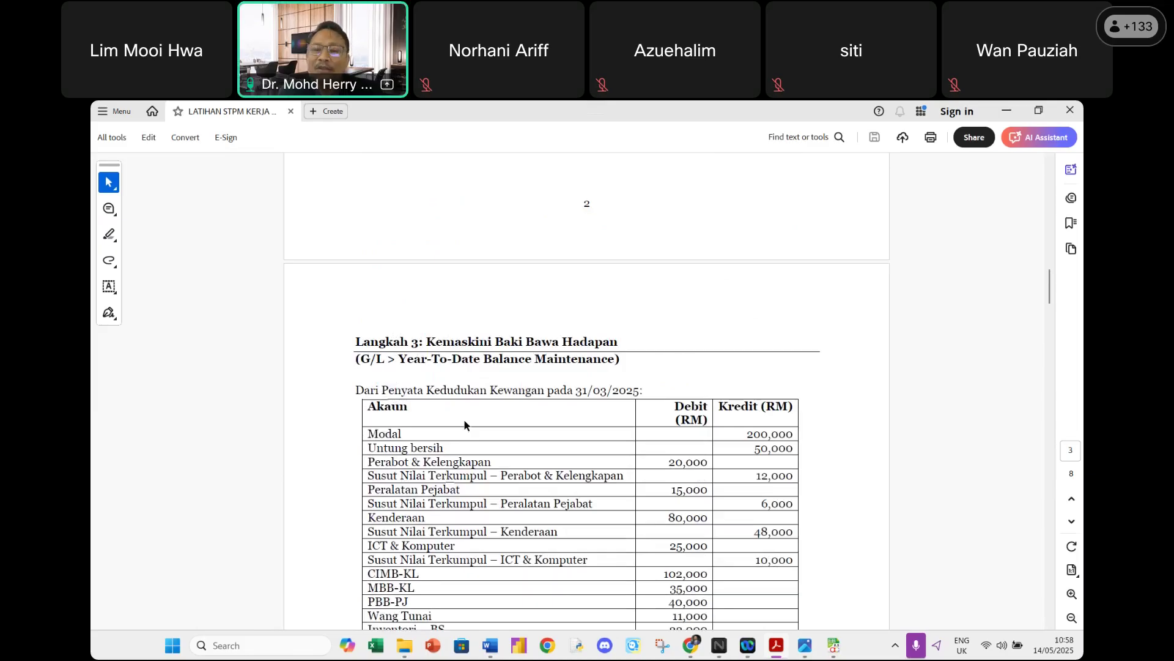
Open Year-To-Date Balance Maintenance in AutoCount Accounting, and return to the Langkah 3 balance table in the exercise PDF.
{"action": "left_click", "coordinate": [833, 645]}
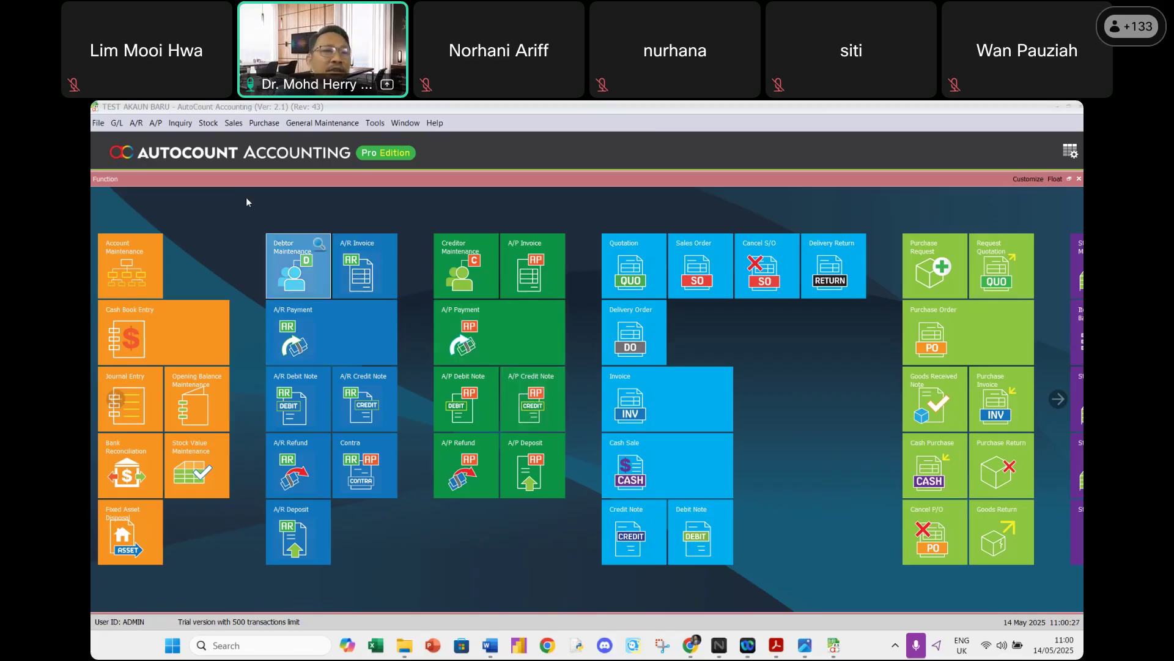
{"action": "left_click", "coordinate": [116, 124]}
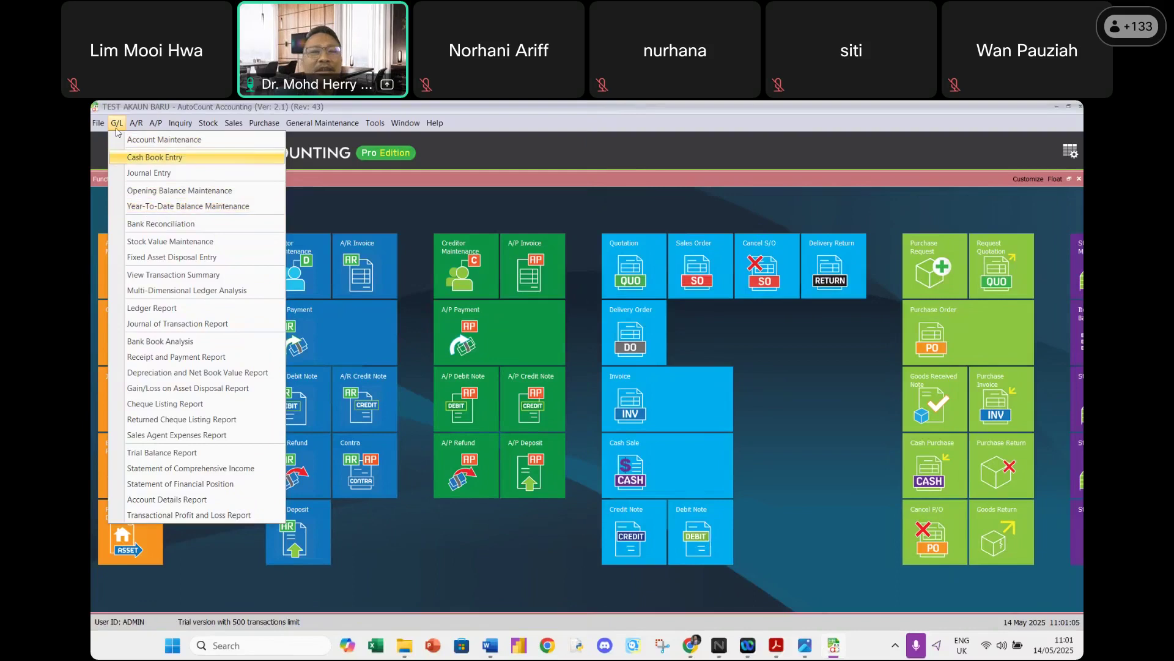
{"action": "left_click", "coordinate": [137, 206]}
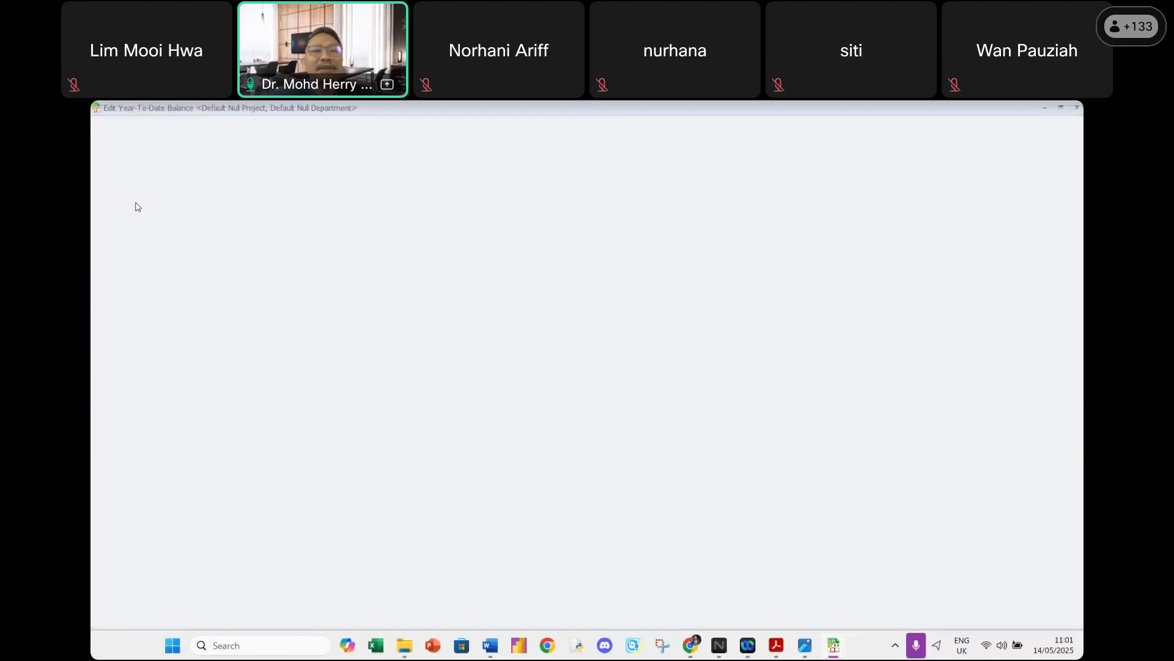
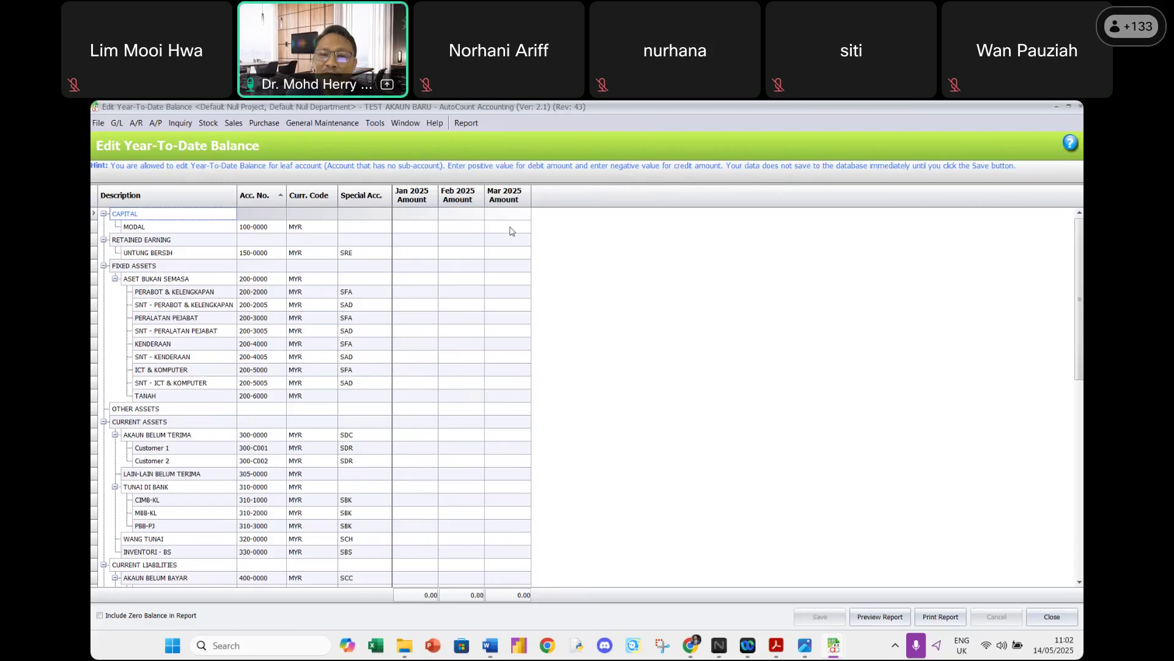
{"action": "left_click", "coordinate": [784, 647]}
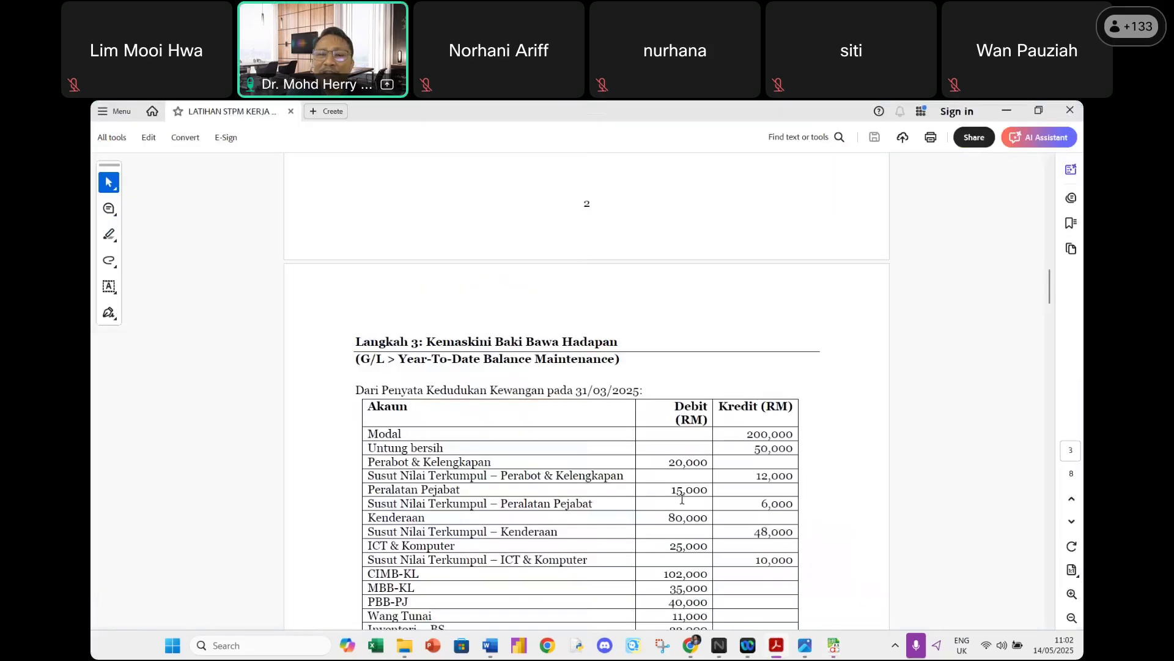
In AutoCount's year-to-date balances, enter March 2025 amounts of -200,000 for MODAL and -50,000 for UNTUNG BERSIH.
{"action": "scroll", "coordinate": [650, 474], "scroll_direction": "up", "scroll_amount": 2}
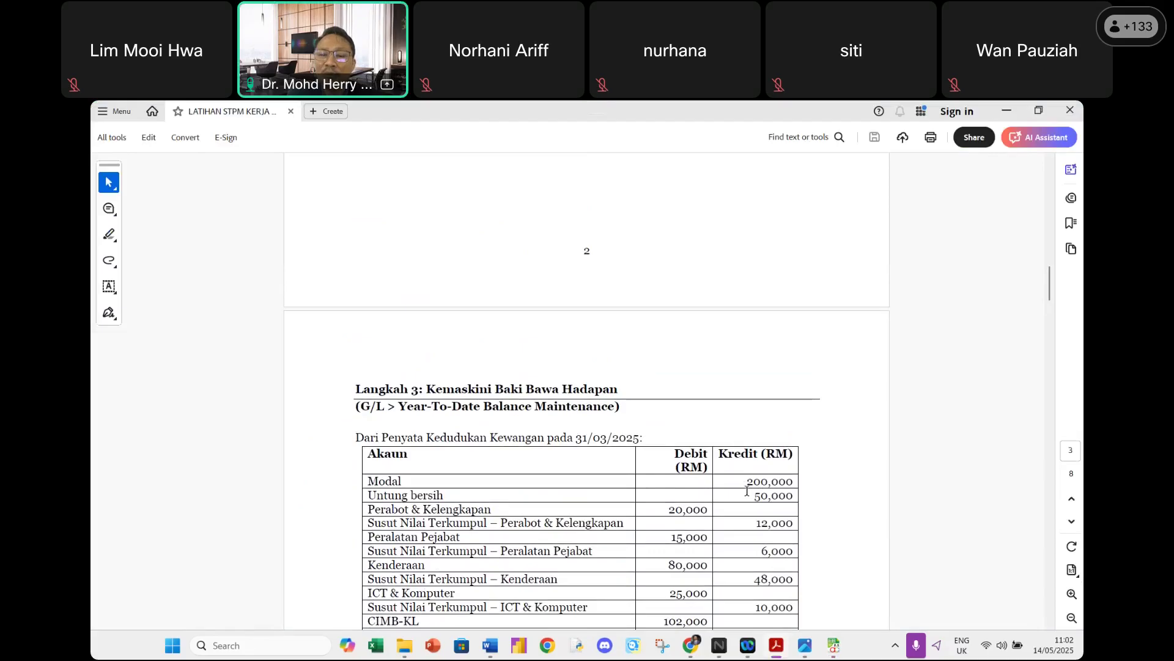
{"action": "mouse_move", "coordinate": [836, 649]}
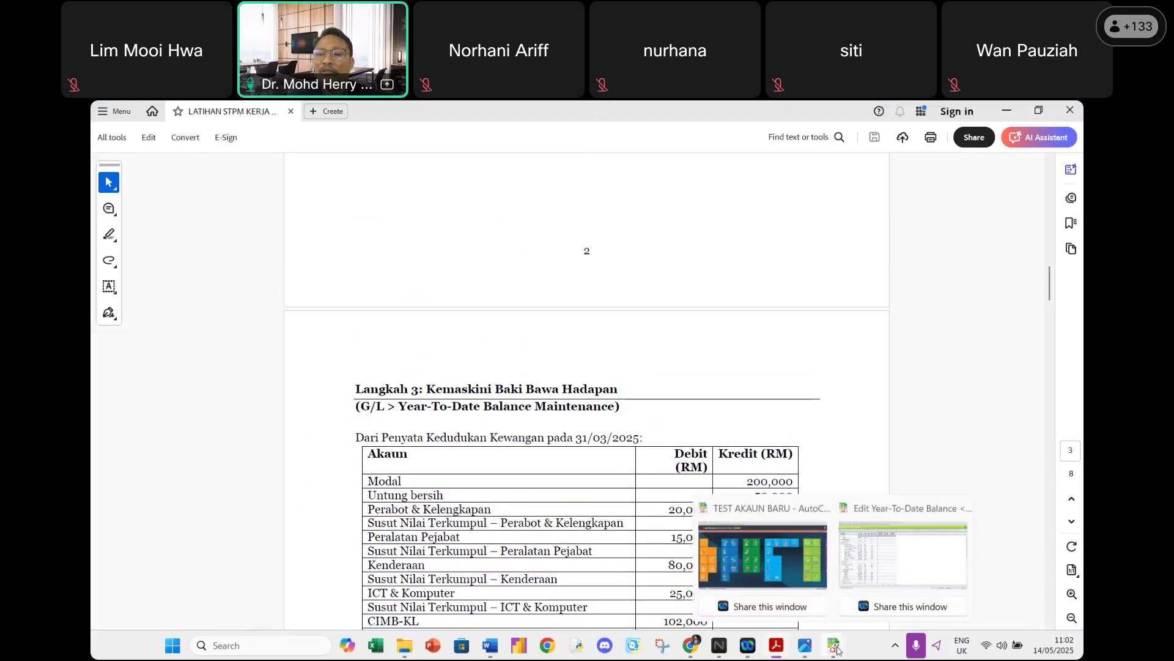
{"action": "left_click", "coordinate": [887, 562]}
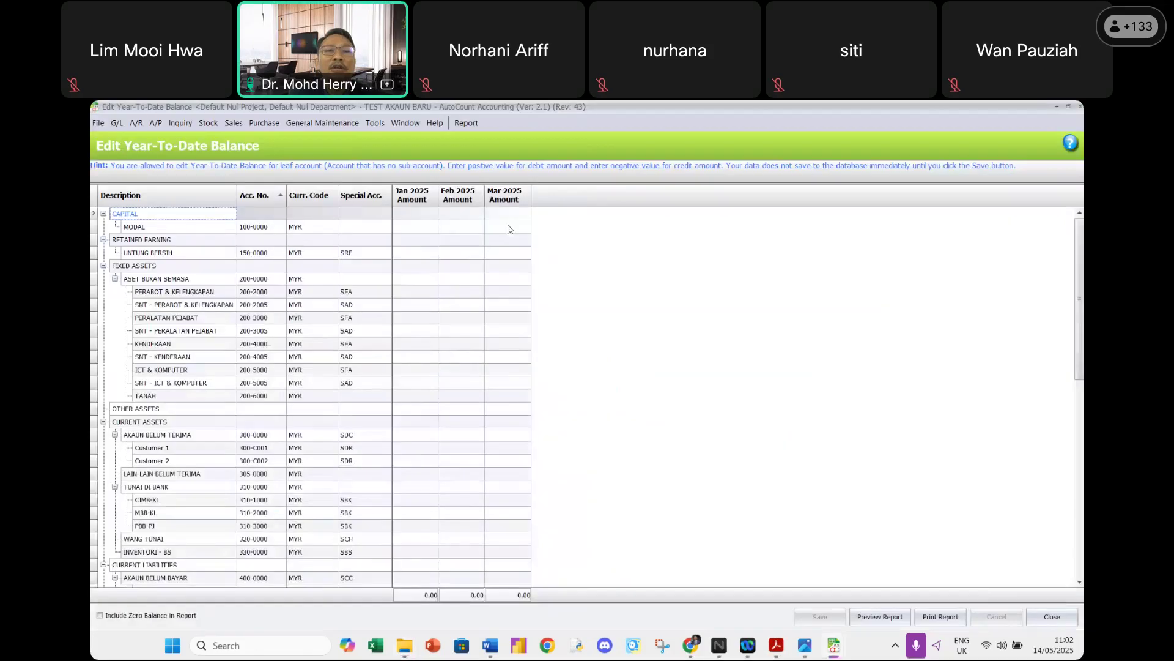
{"action": "left_click", "coordinate": [507, 228]}
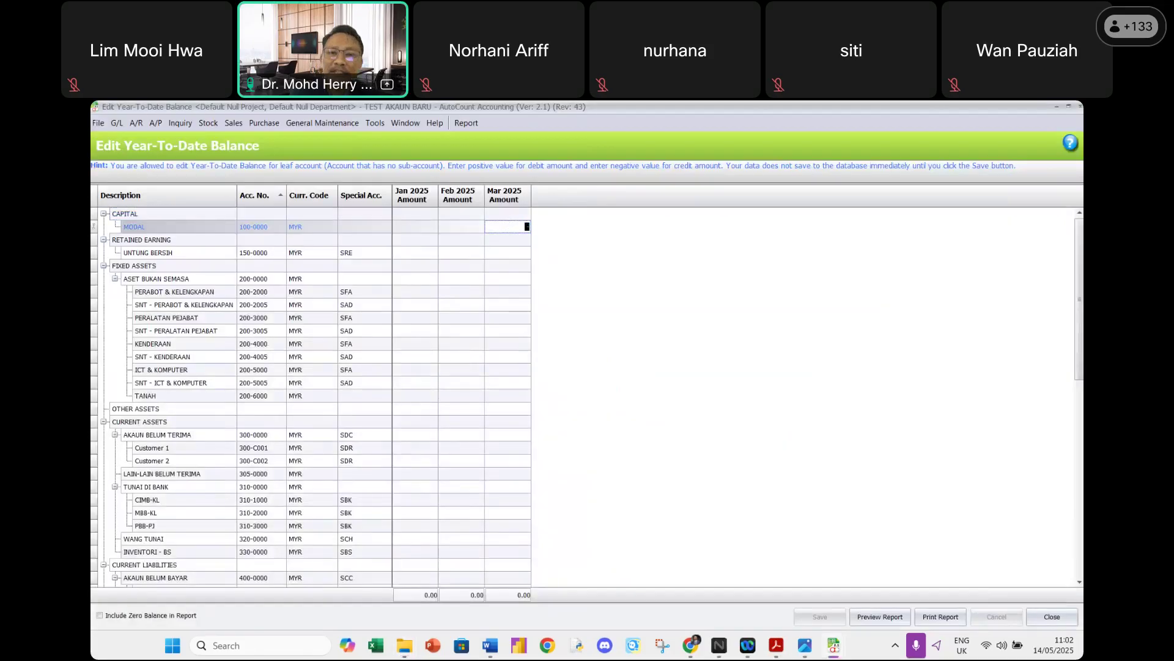
{"action": "type", "text": "-200000"}
{"action": "key", "text": "Return"}
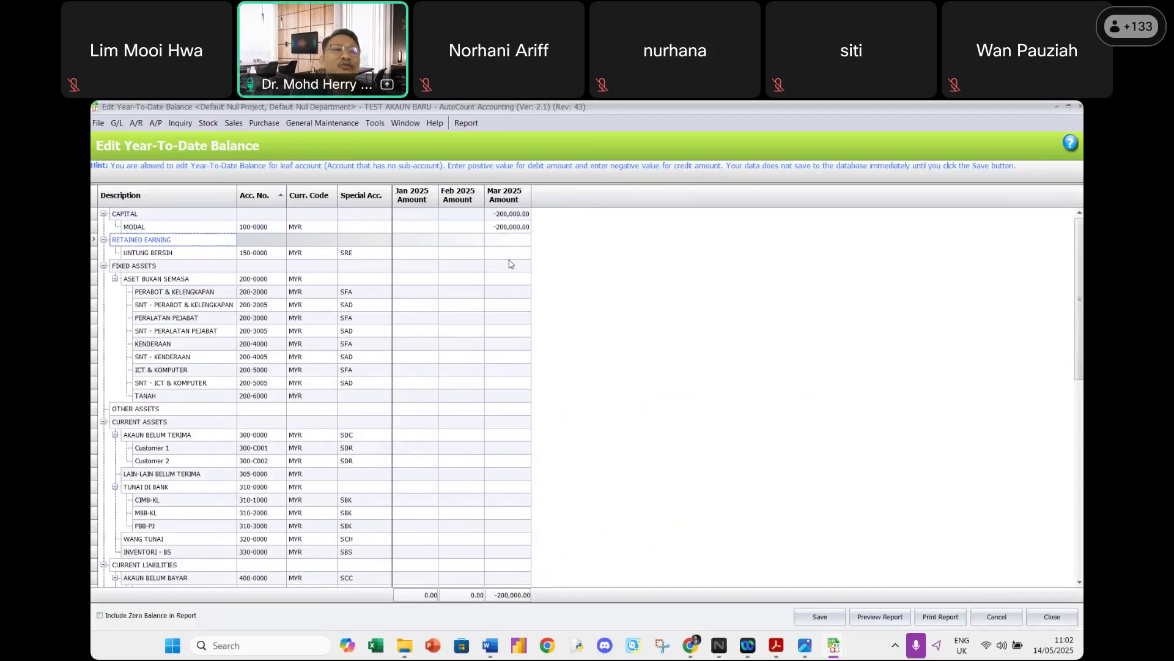
{"action": "left_click", "coordinate": [513, 253]}
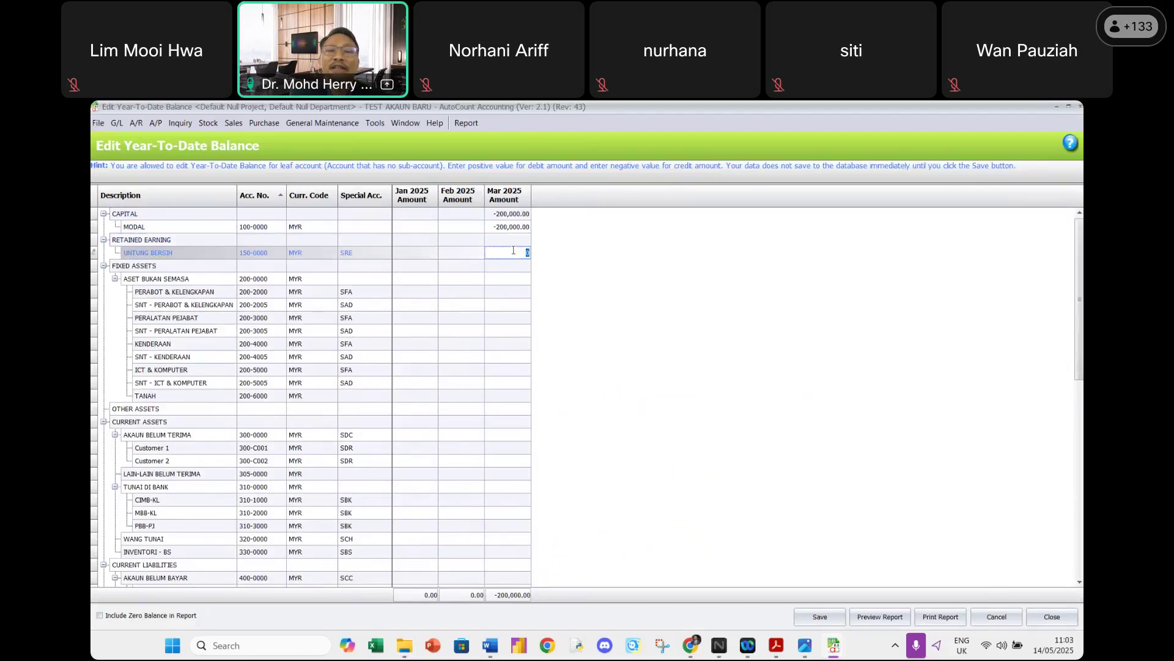
{"action": "type", "text": "-50000"}
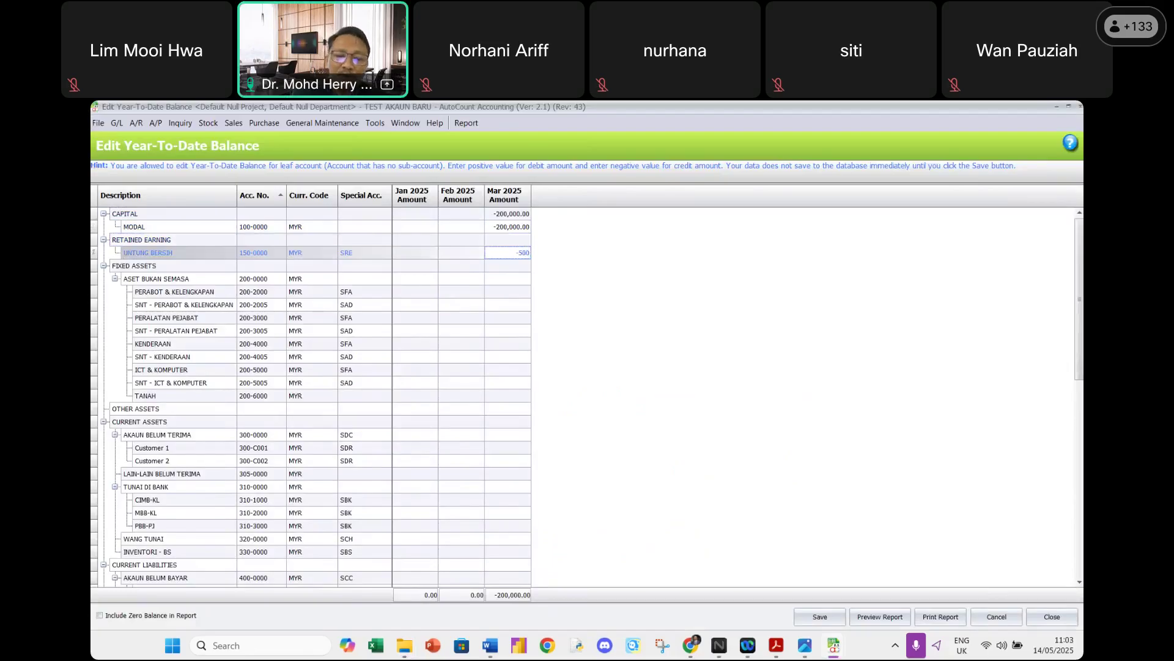
{"action": "left_click", "coordinate": [587, 298]}
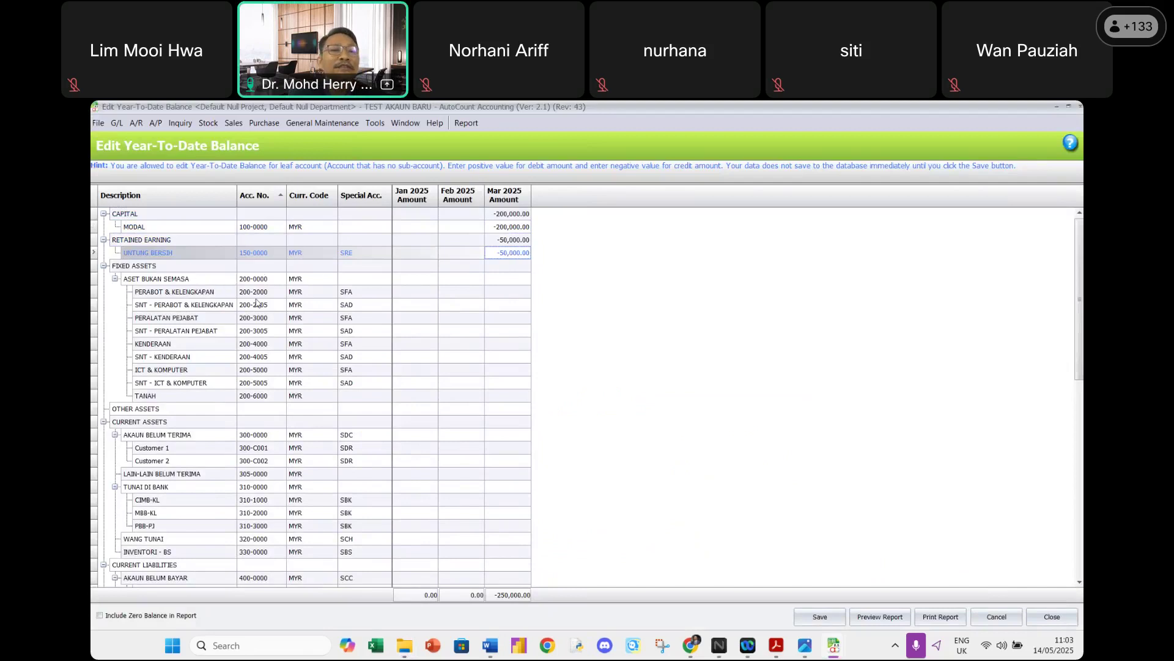
Check the exercise PDF and enter March 2025 amounts of 20,000 for PERABOT & KELENGKAPAN and -12,000 for SNT - PERABOT & KELENGKAPAN.
{"action": "left_click", "coordinate": [518, 296]}
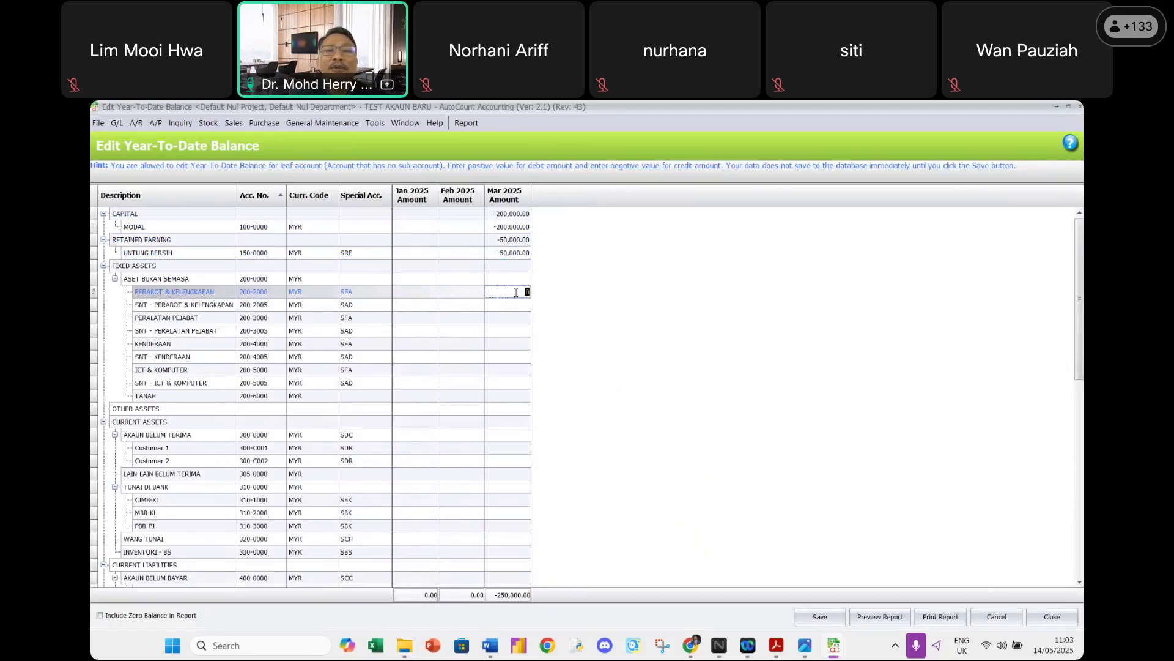
{"action": "mouse_move", "coordinate": [775, 652]}
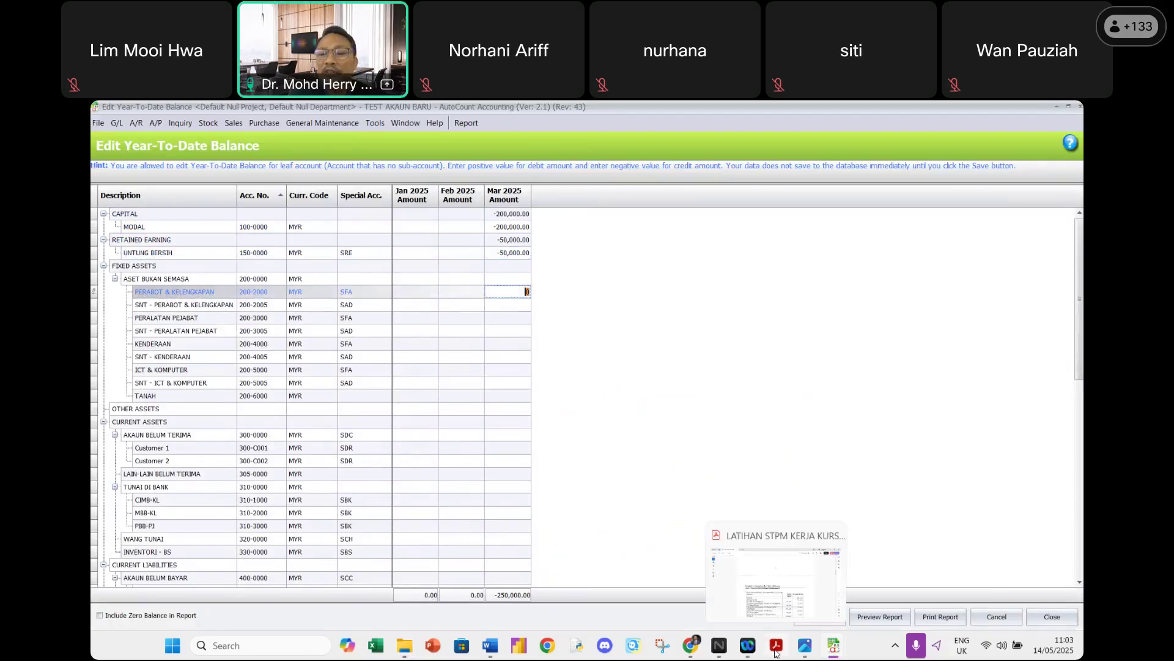
{"action": "left_click", "coordinate": [776, 608]}
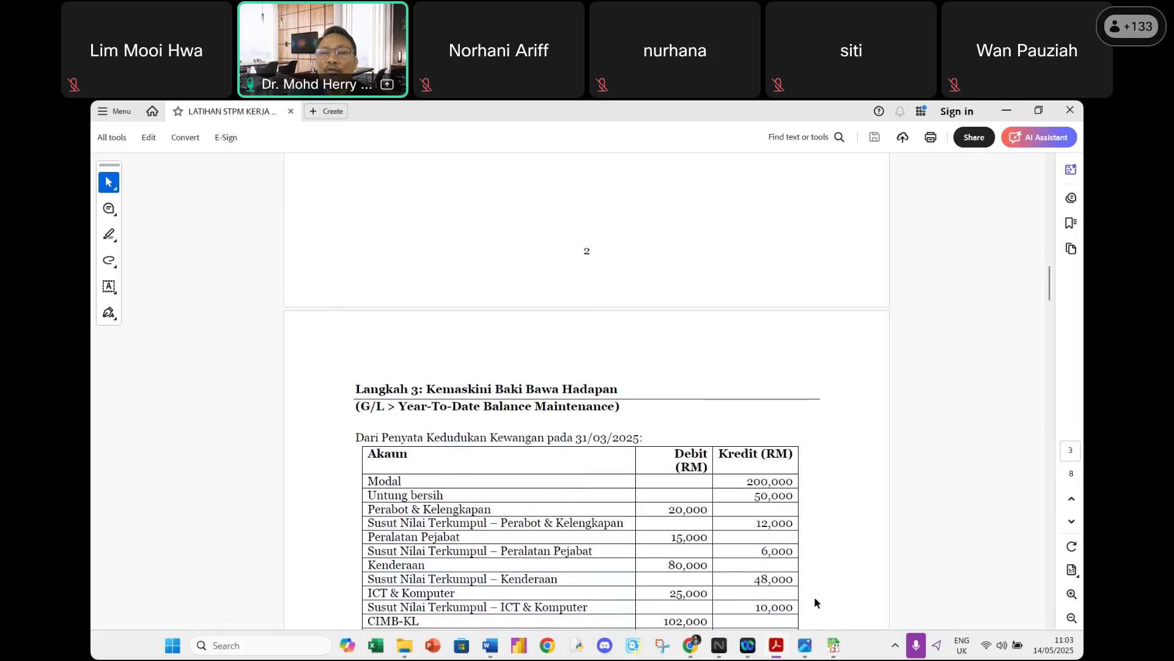
{"action": "mouse_move", "coordinate": [833, 645]}
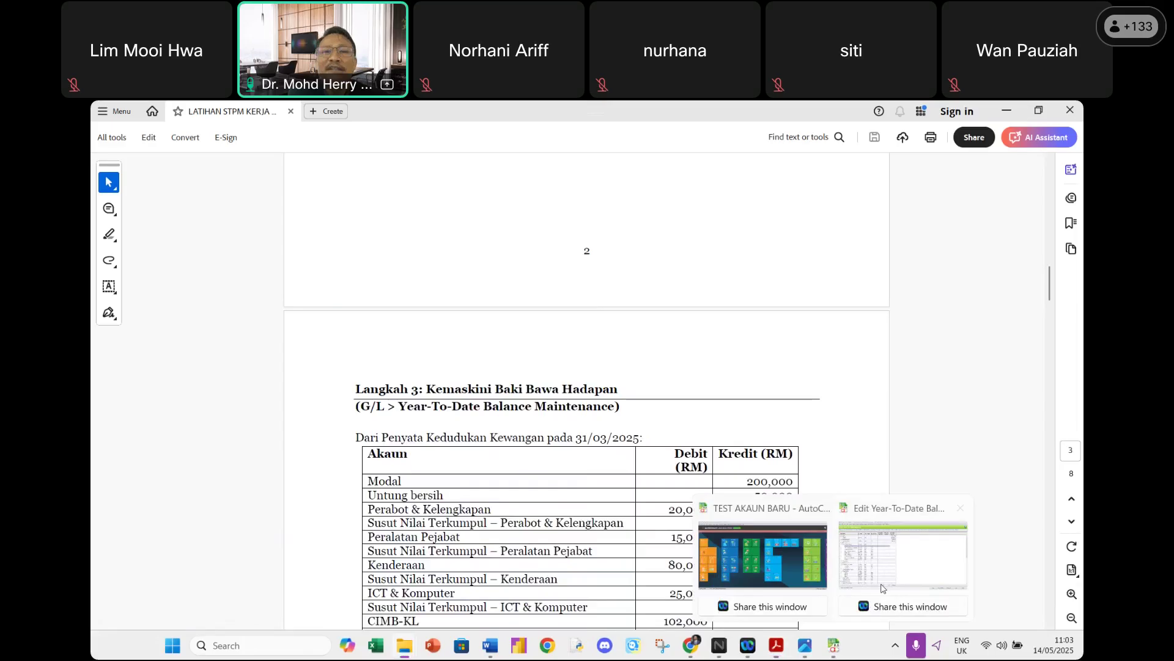
{"action": "left_click", "coordinate": [883, 588]}
{"action": "type", "text": "000"}
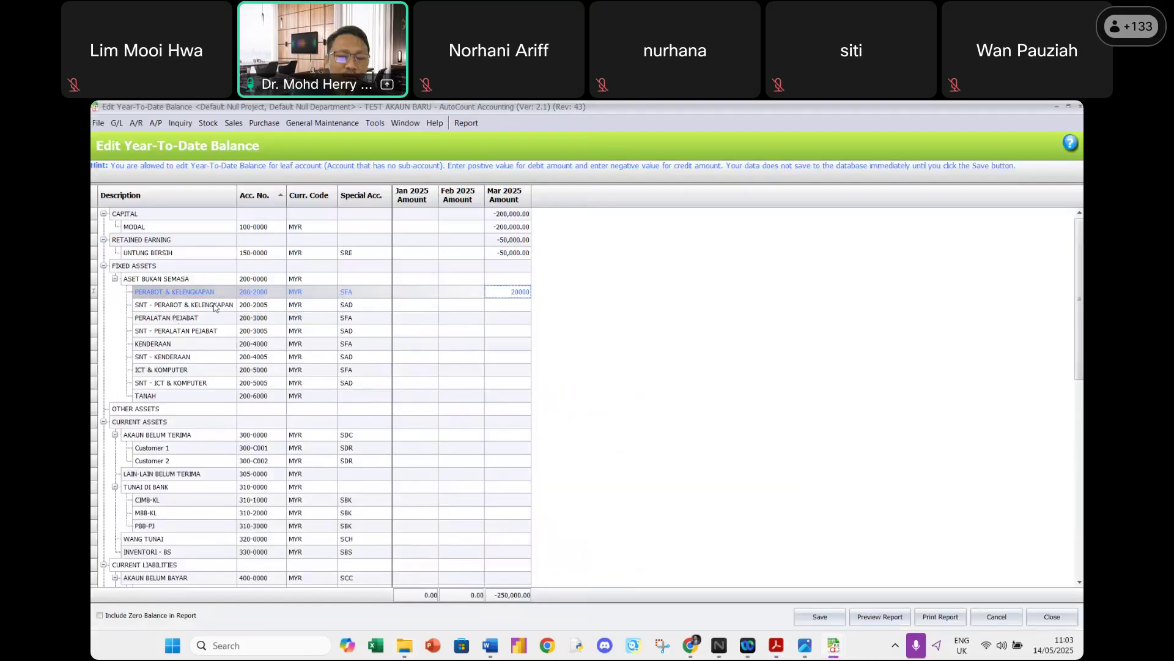
{"action": "left_click", "coordinate": [511, 309]}
{"action": "type", "text": "-12,"}
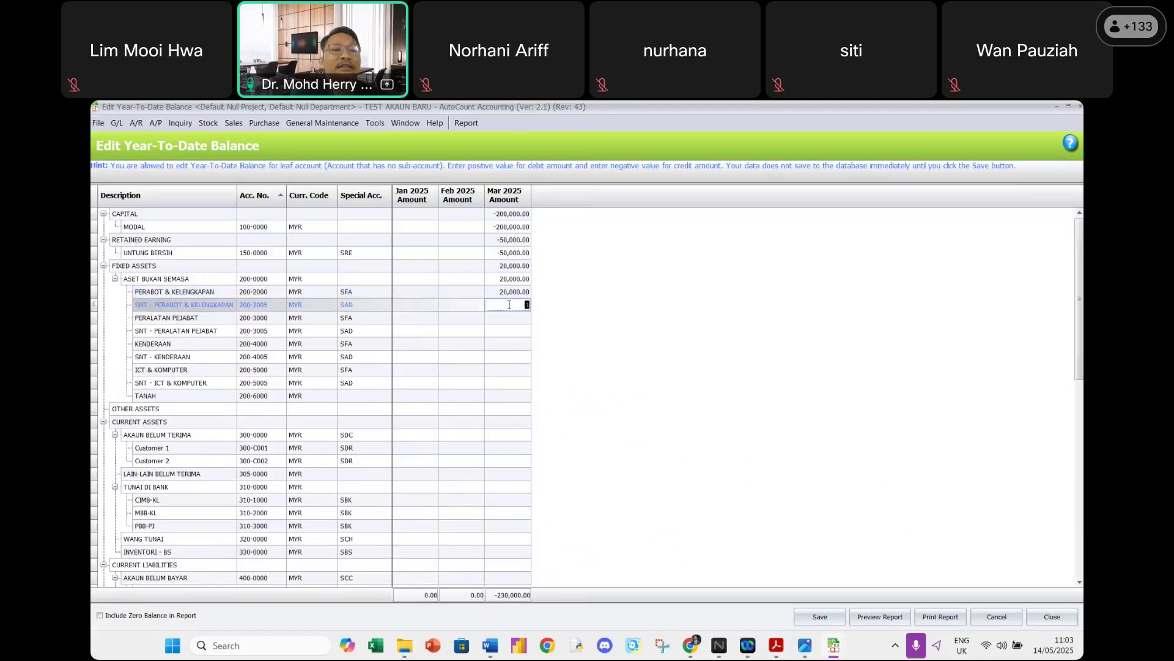
{"action": "type", "text": "000"}
{"action": "key", "text": "Return"}
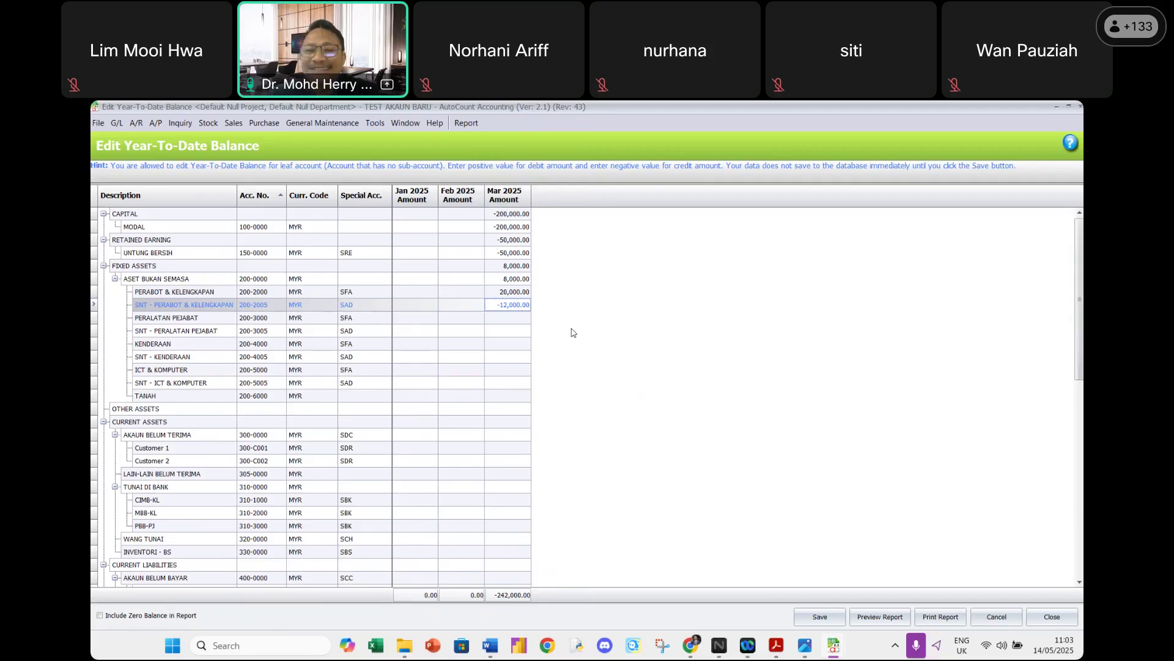
Save the year-to-date balances despite the unbalanced March 2025 amount, and close the balance window.
{"action": "left_click", "coordinate": [820, 617]}
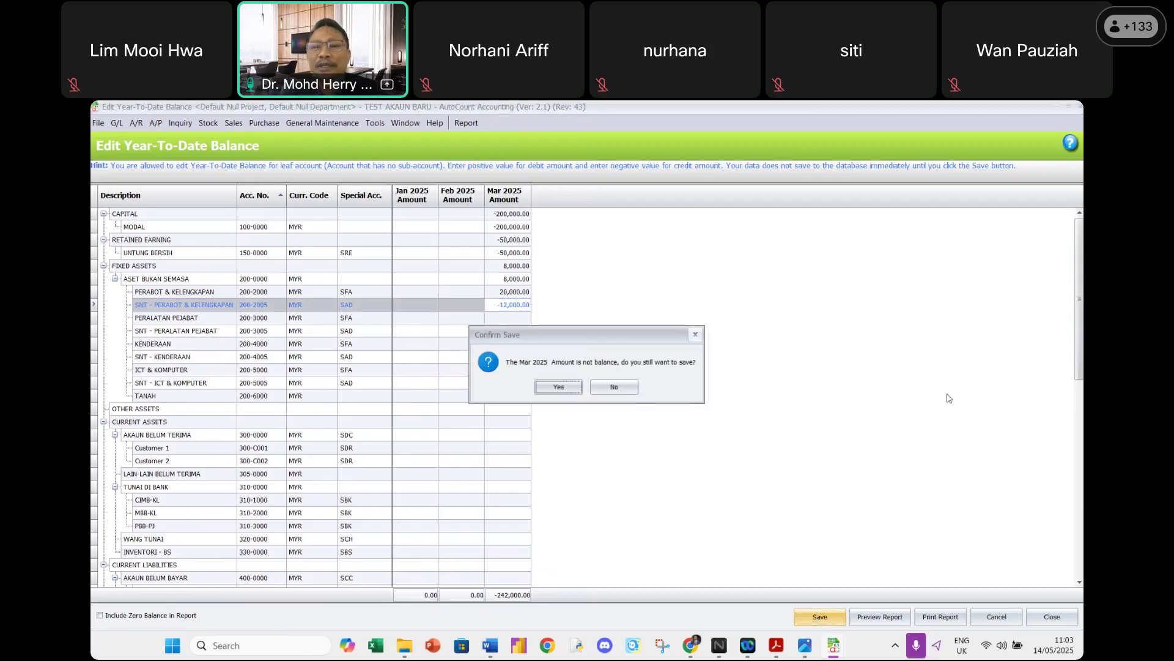
{"action": "left_click", "coordinate": [550, 389]}
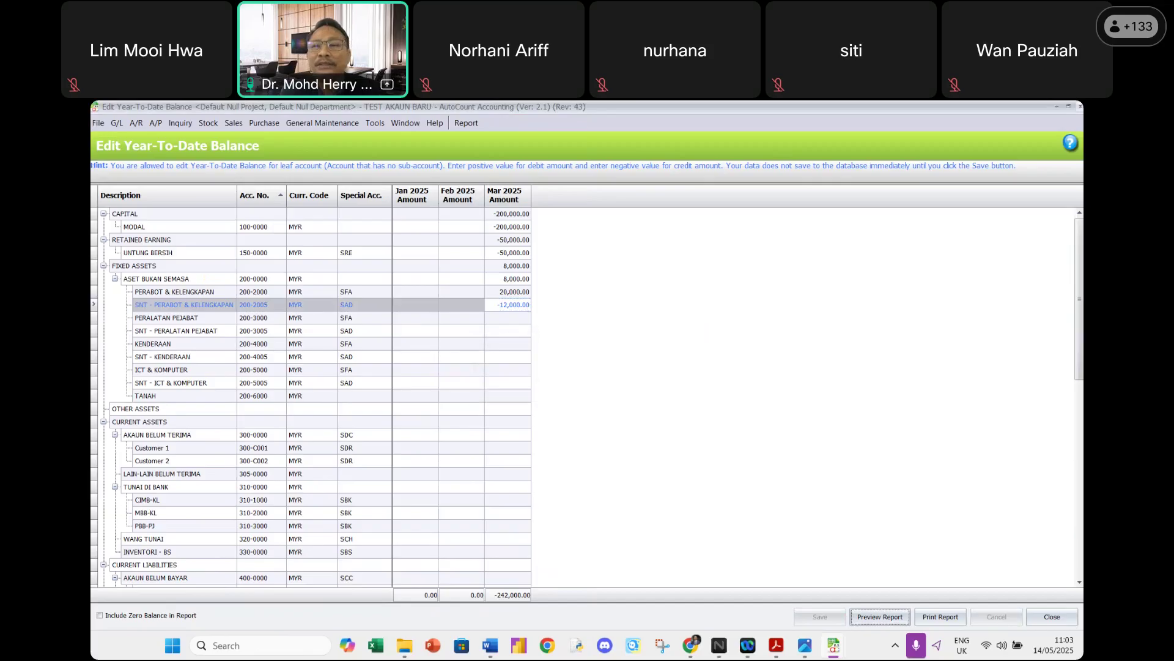
{"action": "left_click", "coordinate": [1081, 108]}
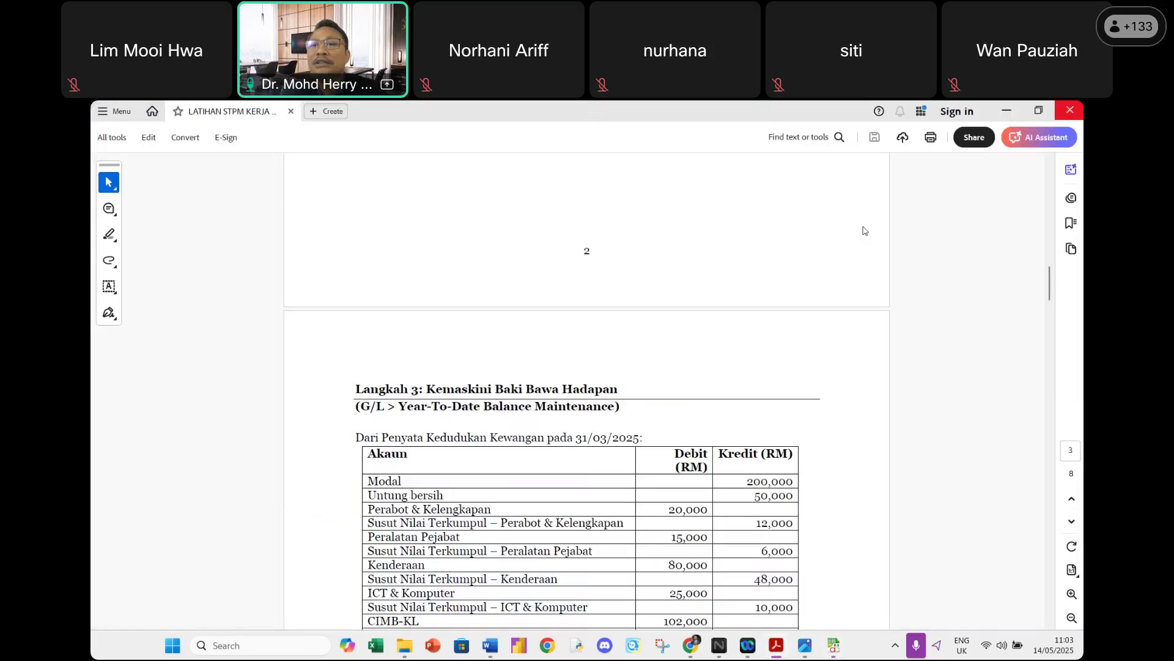
Return to the AutoCount Accounting main window, check the actual data start date in Manage Fiscal Year, and close the dialog.
{"action": "left_click", "coordinate": [835, 644]}
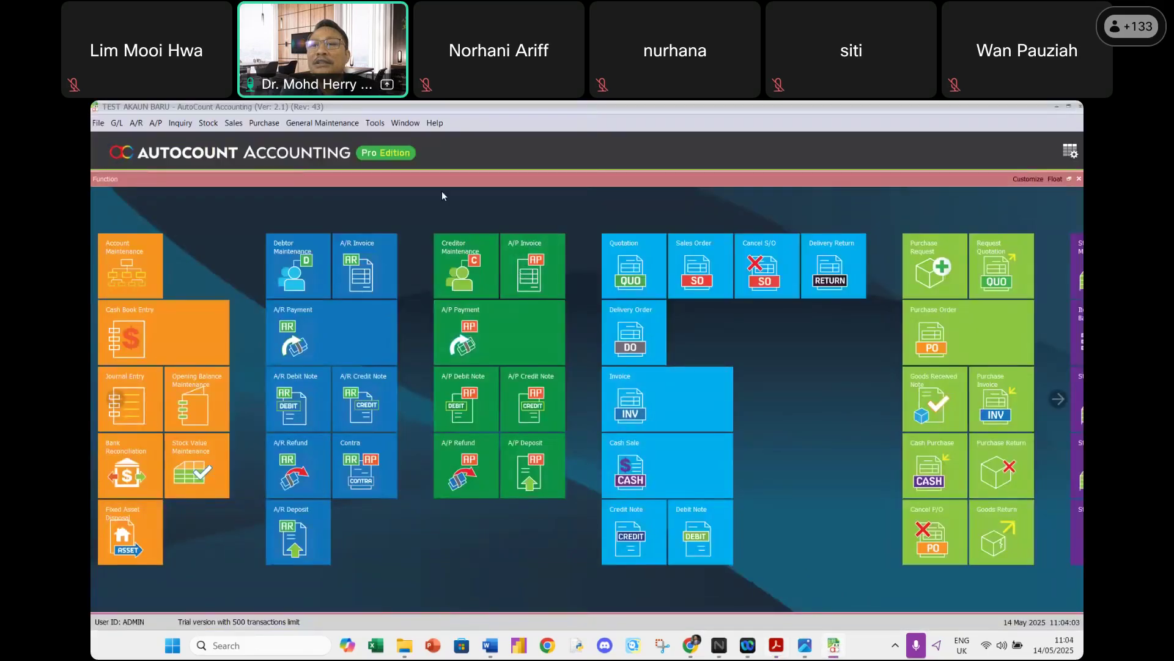
{"action": "left_click", "coordinate": [375, 124]}
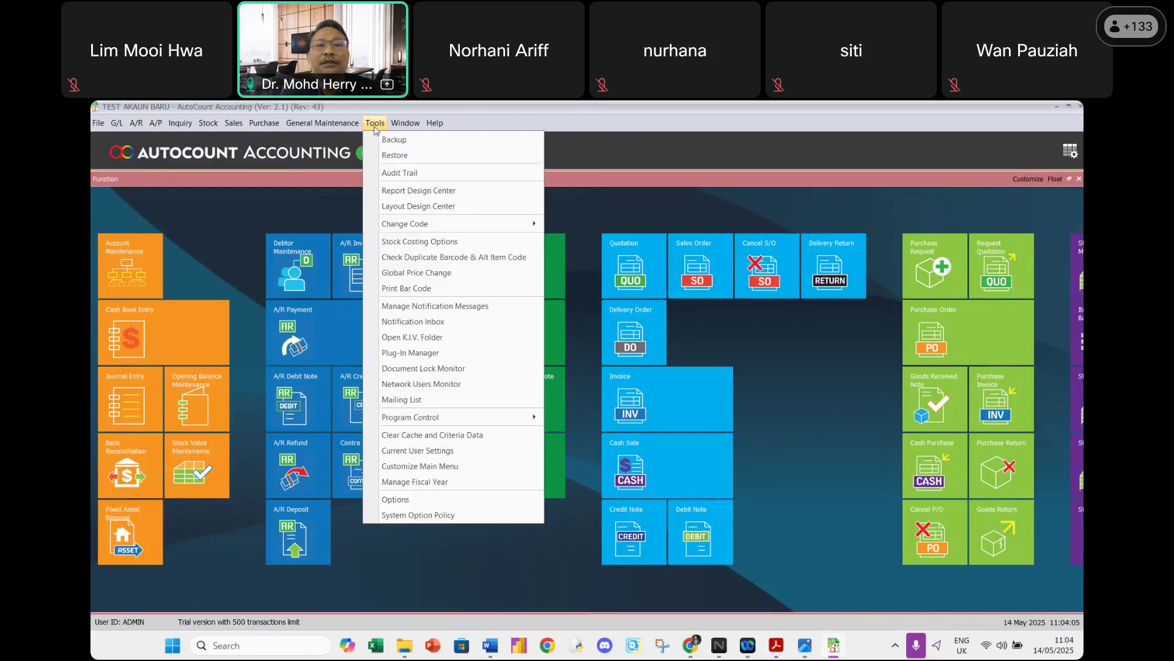
{"action": "left_click", "coordinate": [437, 483]}
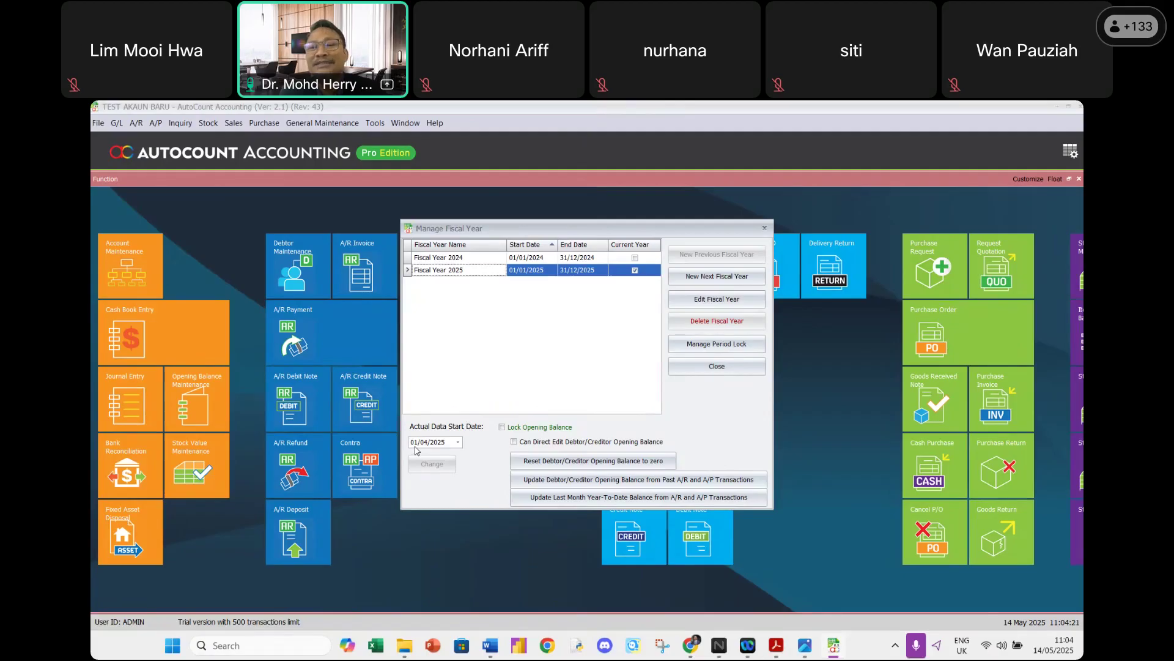
{"action": "left_click", "coordinate": [689, 373]}
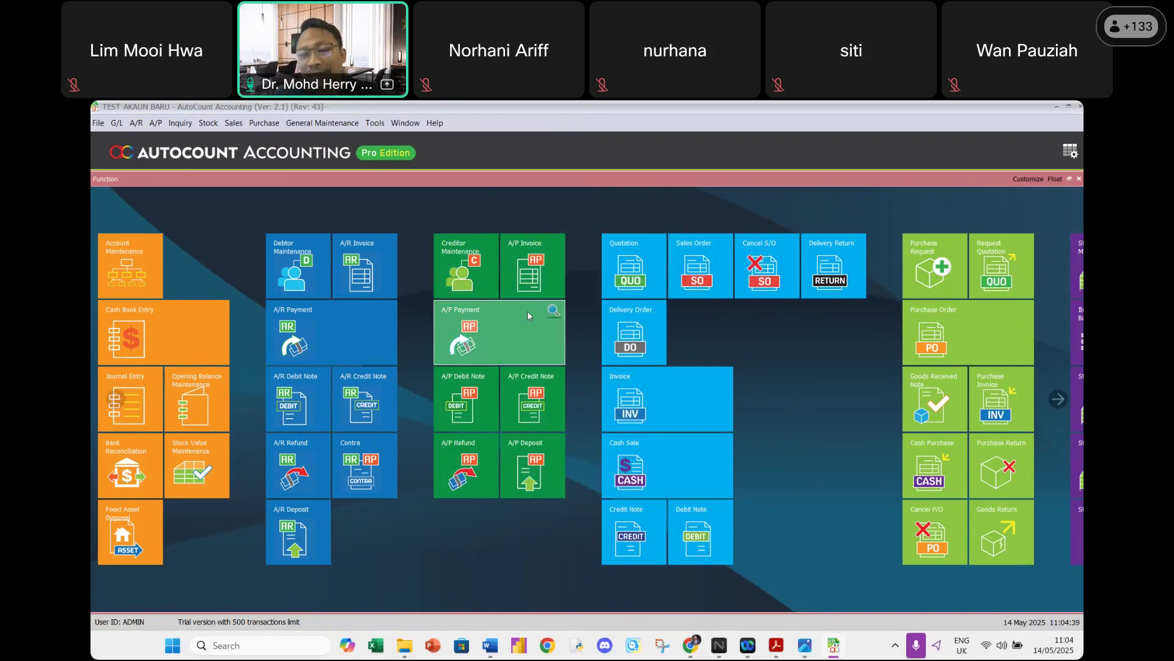
Reopen Year-To-Date Balance Maintenance and enter March 2025 amounts of 15,000 for PERALATAN PEJABAT and -6,000 for SNT - PERALATAN PEJABAT.
{"action": "left_click", "coordinate": [120, 128]}
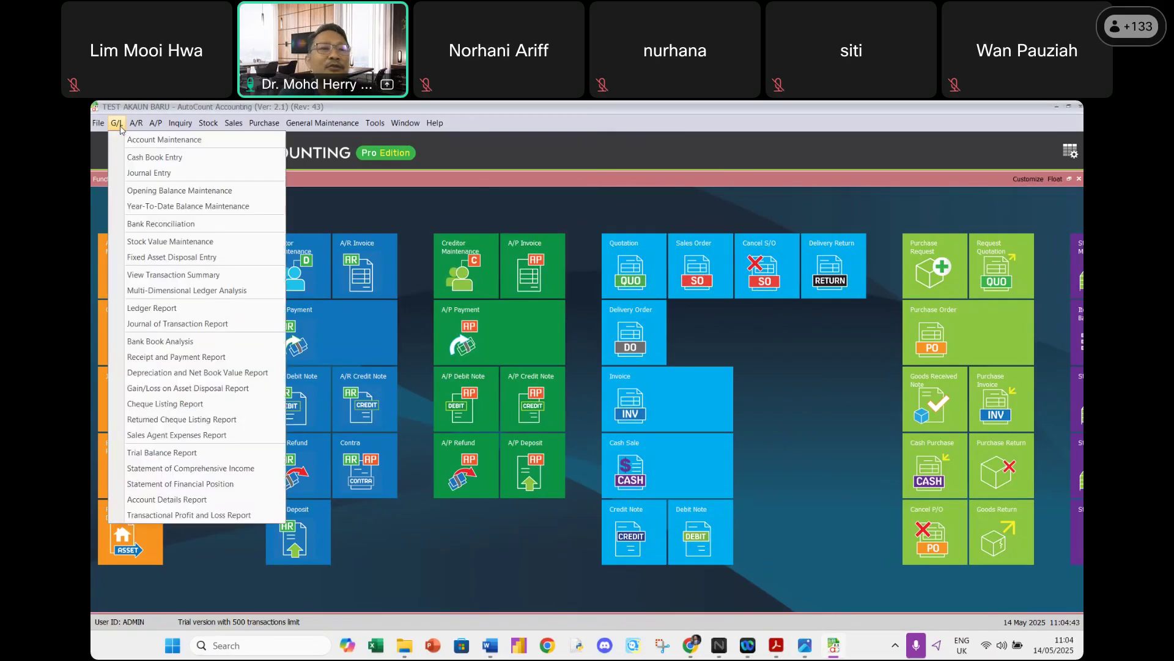
{"action": "left_click", "coordinate": [150, 206]}
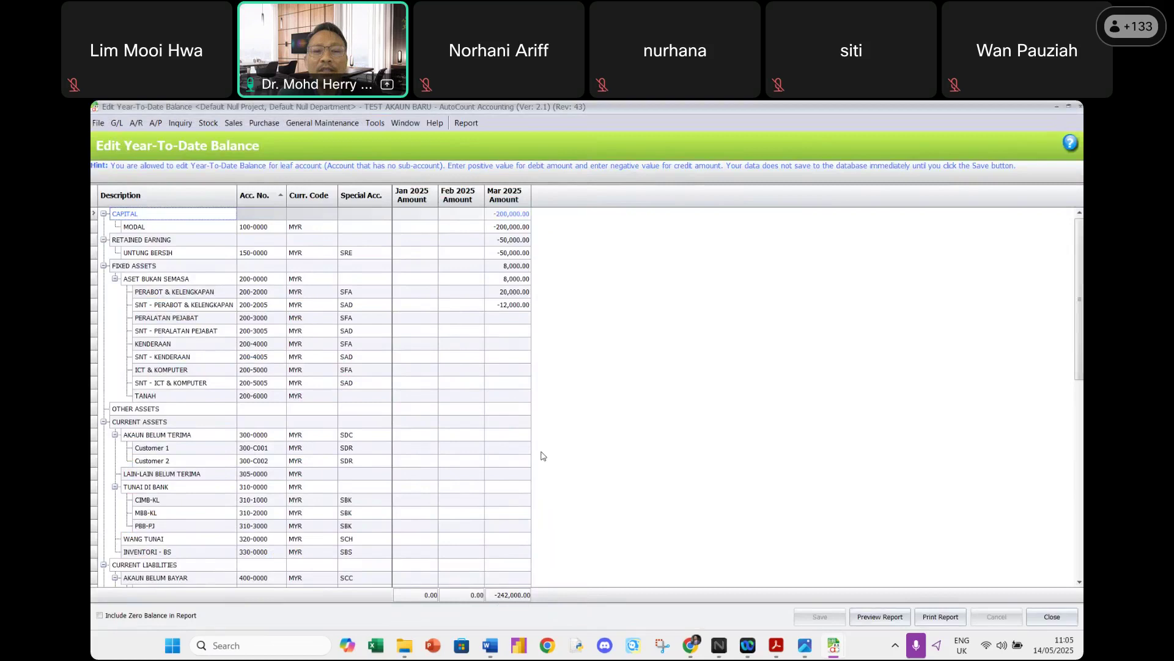
{"action": "left_click", "coordinate": [499, 317]}
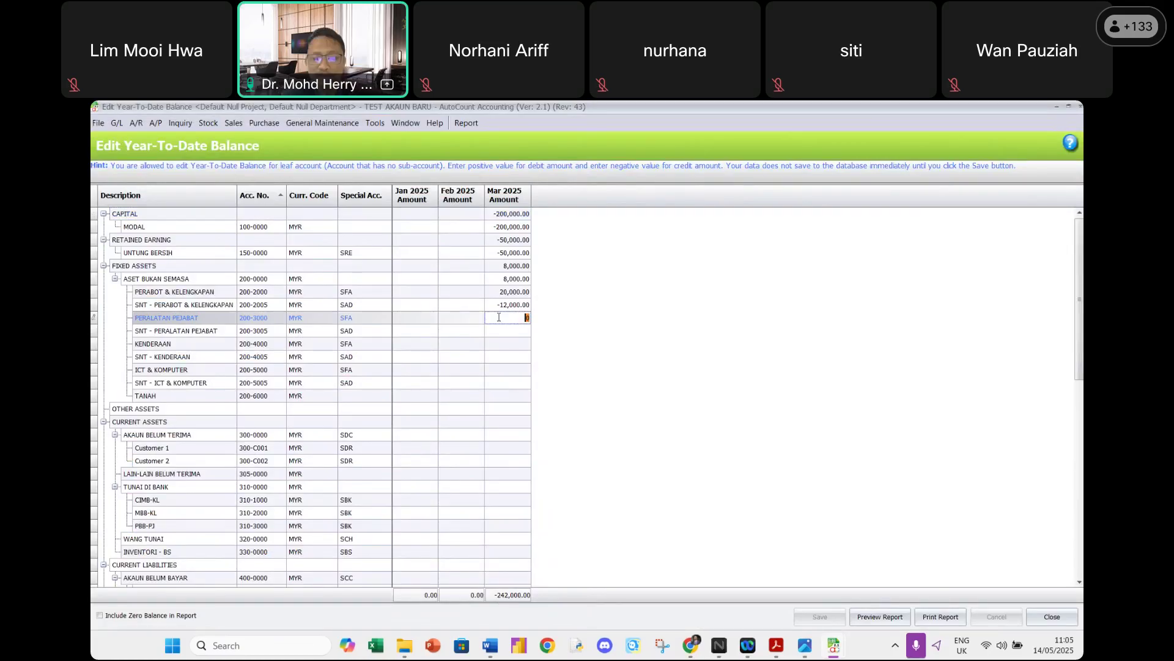
{"action": "type", "text": "15000"}
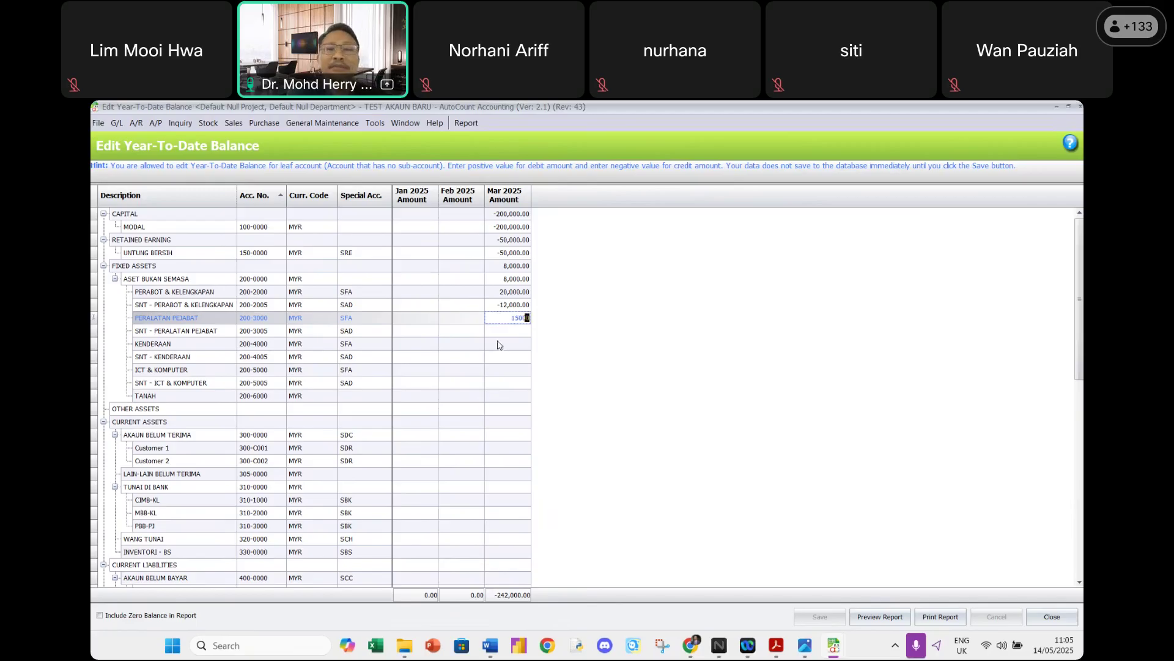
{"action": "key", "text": "Return"}
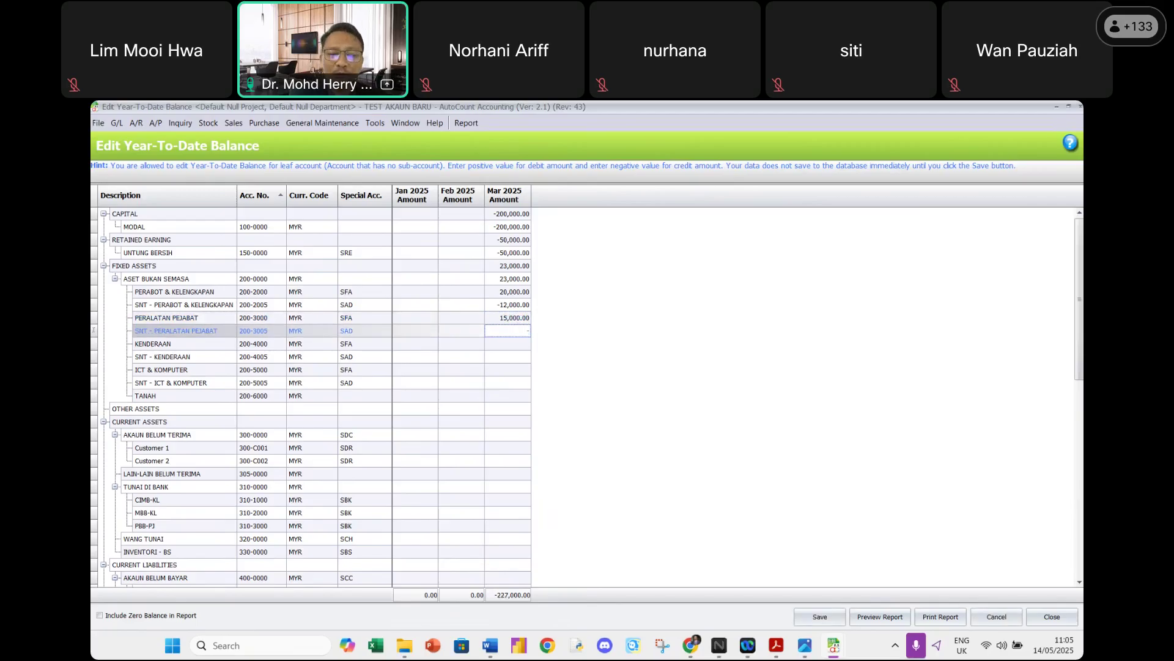
{"action": "type", "text": "-600"}
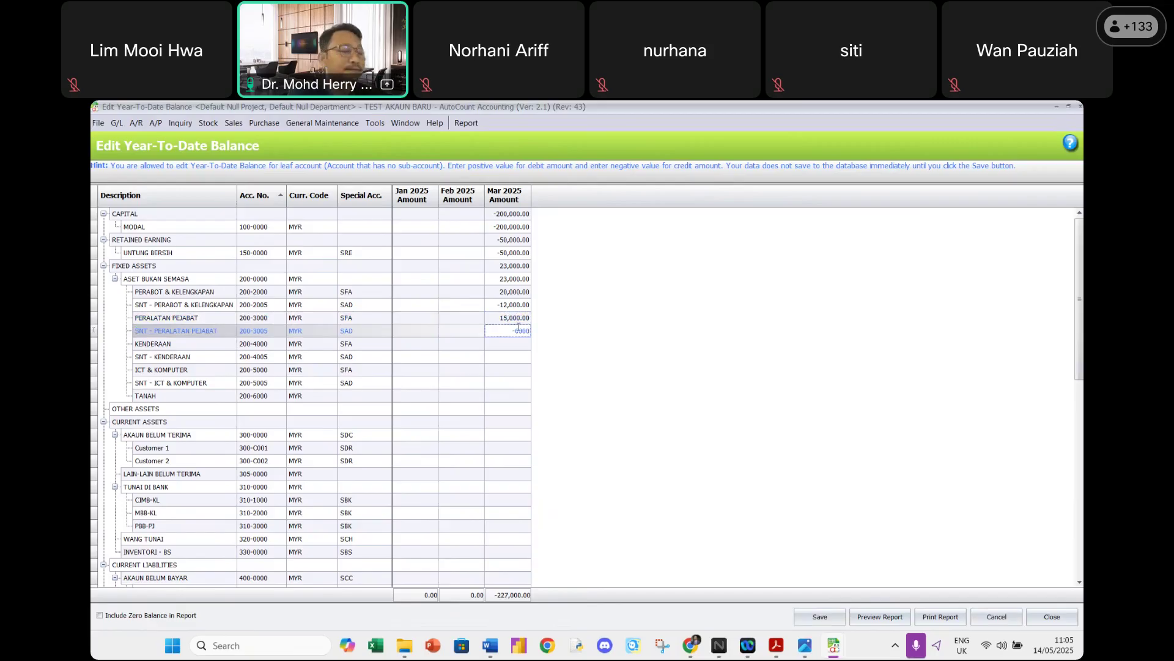
{"action": "type", "text": "0"}
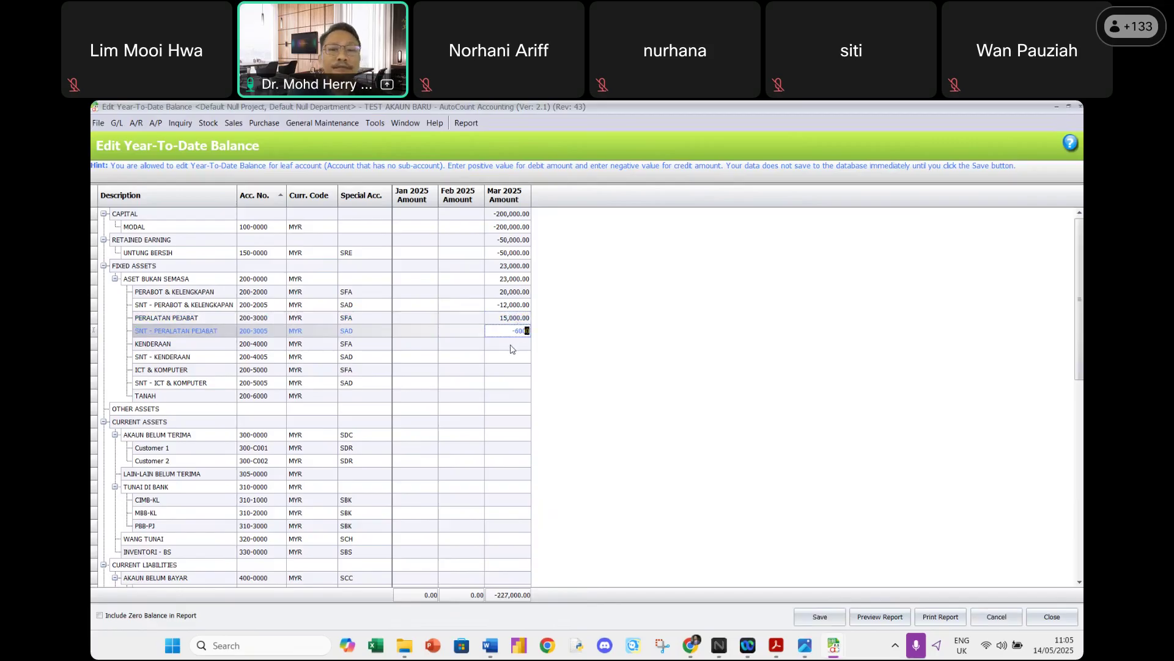
{"action": "key", "text": "Return"}
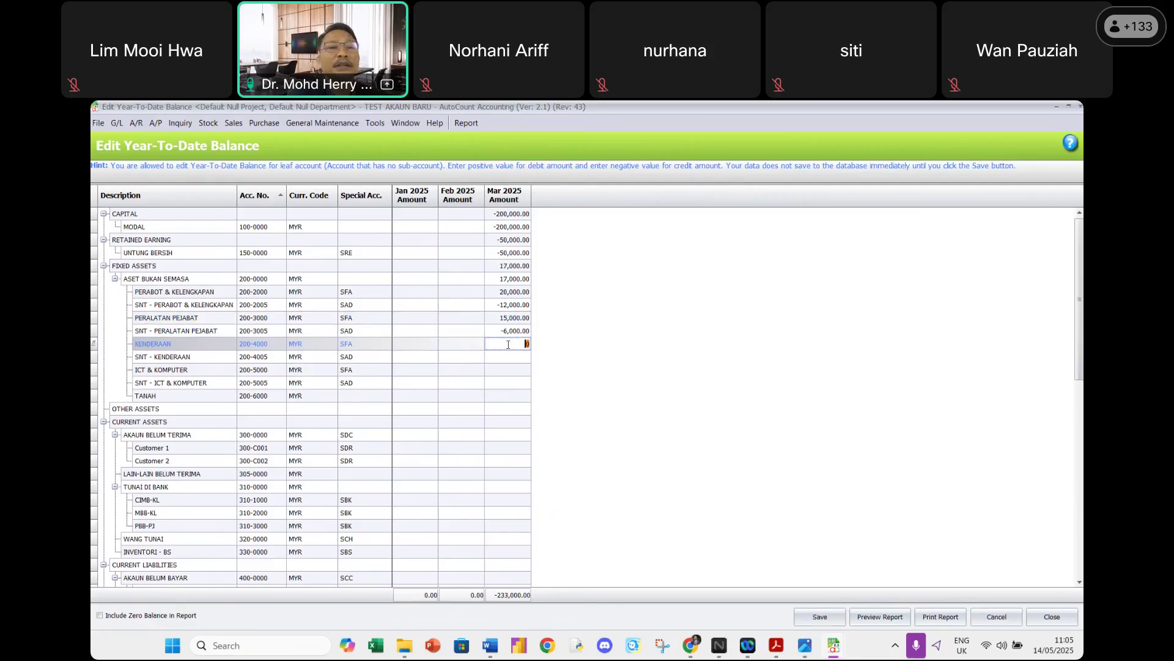
Enter March 2025 amounts of 80,000 for KENDERAAN and -48,000 for SNT - KENDERAAN.
{"action": "type", "text": "80000"}
{"action": "key", "text": "Return"}
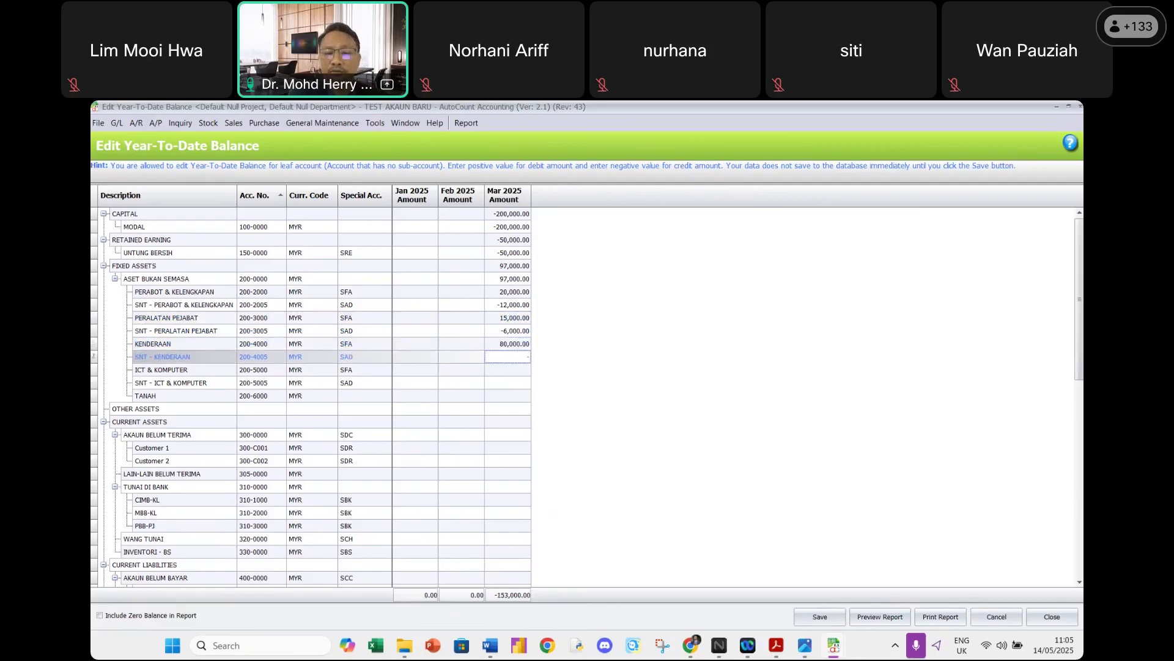
{"action": "type", "text": "-48000"}
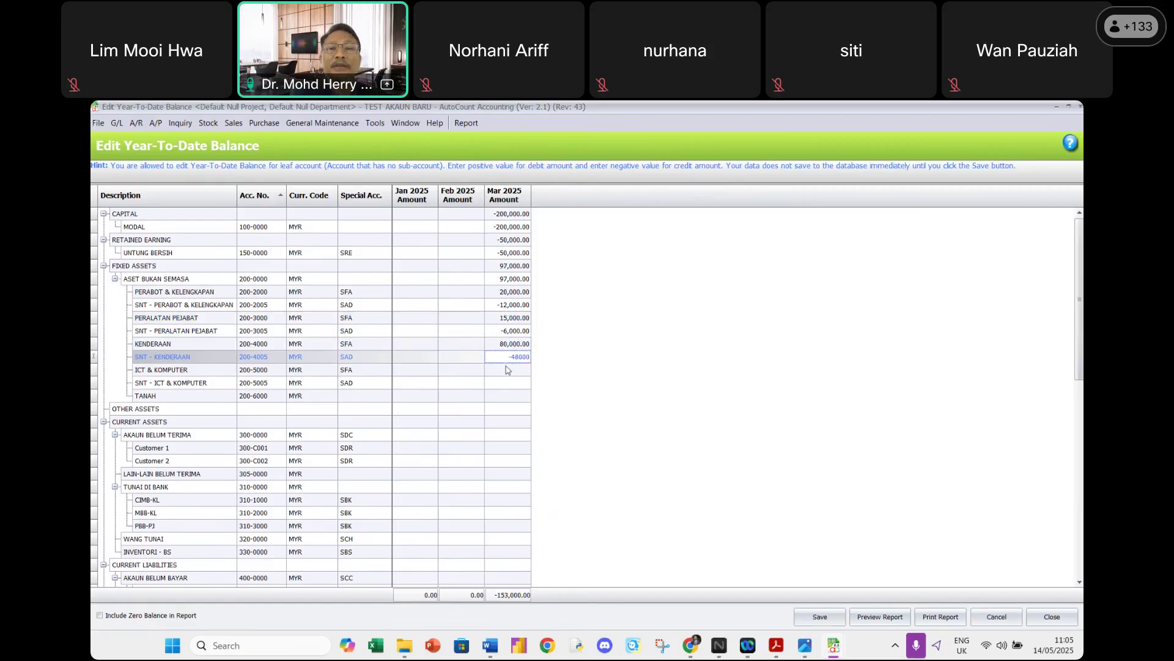
Enter March 2025 amounts of 25,000 for ICT & KOMPUTER and -10,000 for SNT - ICT & KOMPUTER.
{"action": "left_click", "coordinate": [511, 372]}
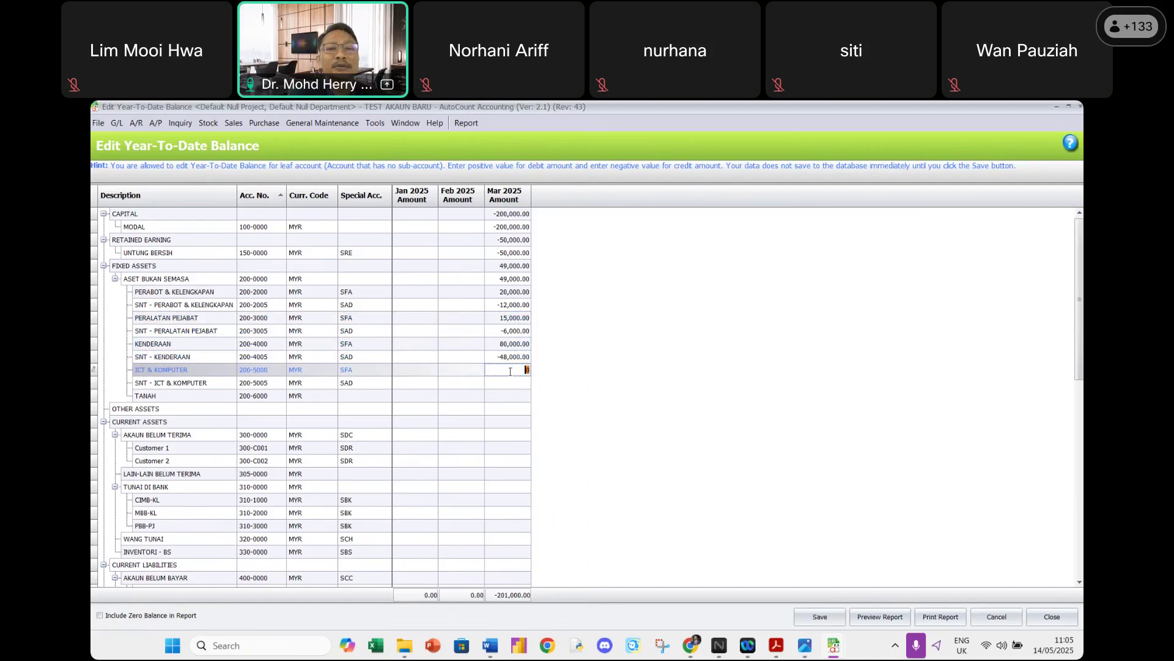
{"action": "type", "text": "25000"}
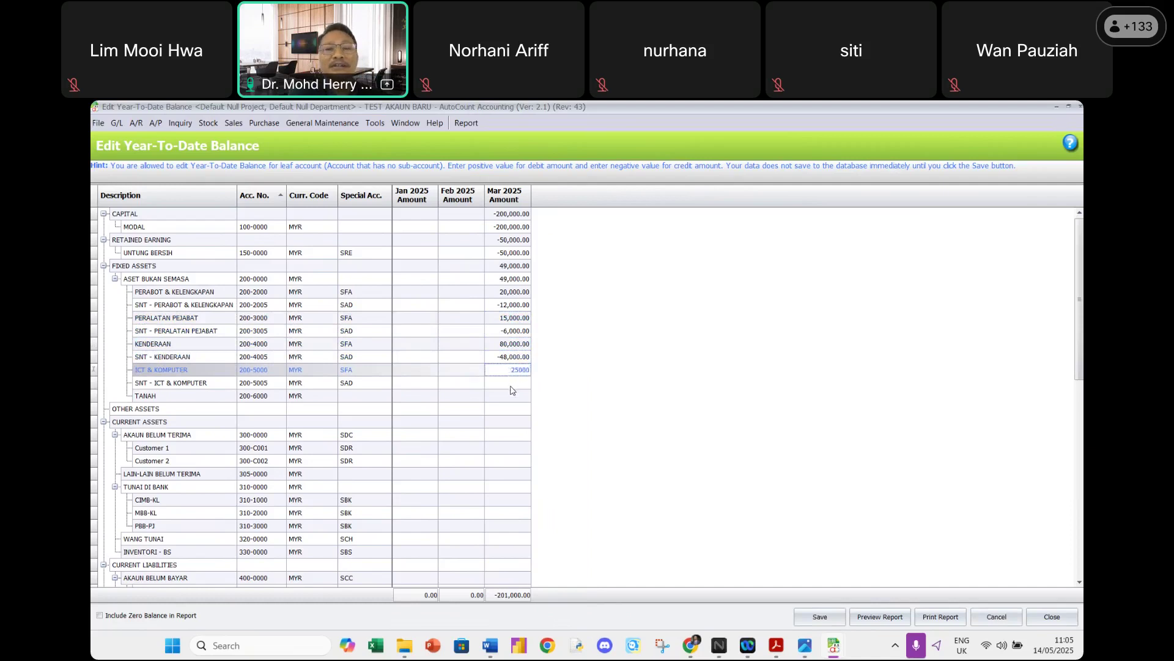
{"action": "left_click", "coordinate": [510, 384]}
{"action": "type", "text": "-10000"}
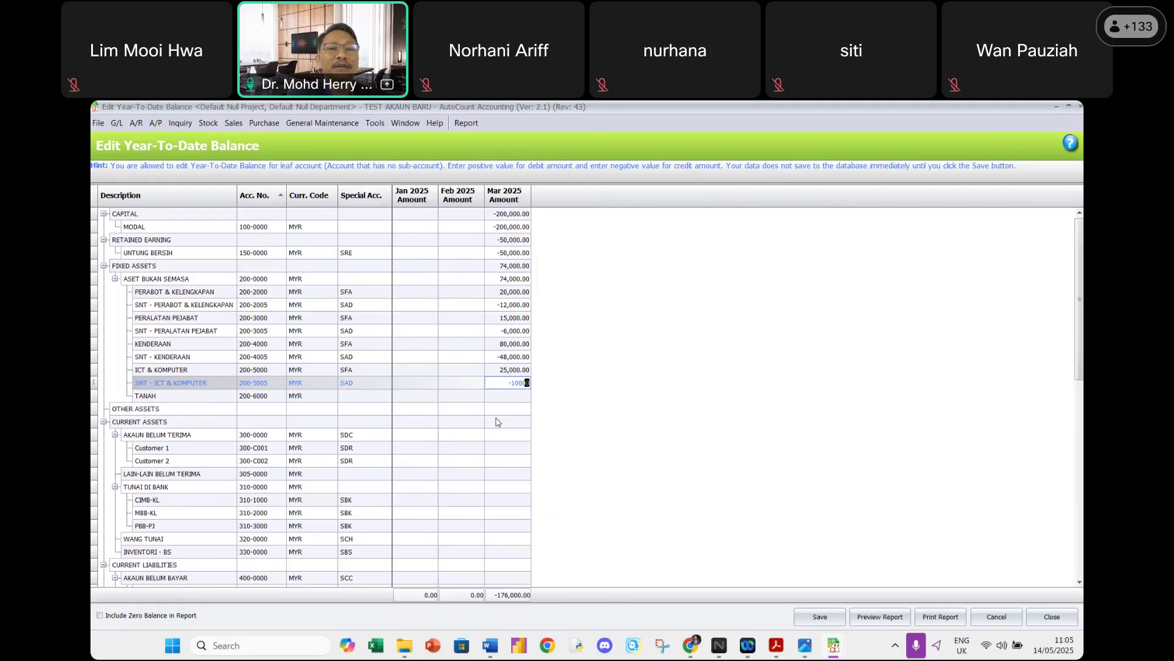
Enter March 2025 amounts for the bank accounts: 102,000 for CIMB-KL, 35,000 for MBB-KL and 40,000 for PBB-PJ.
{"action": "left_click", "coordinate": [507, 500]}
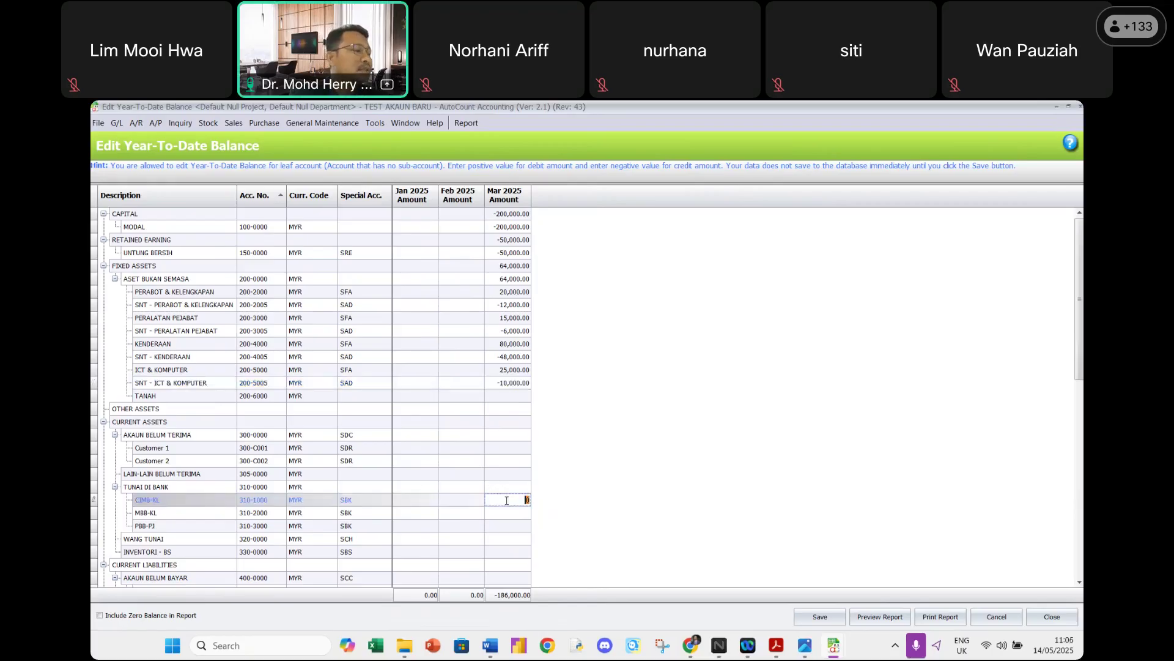
{"action": "type", "text": "10"}
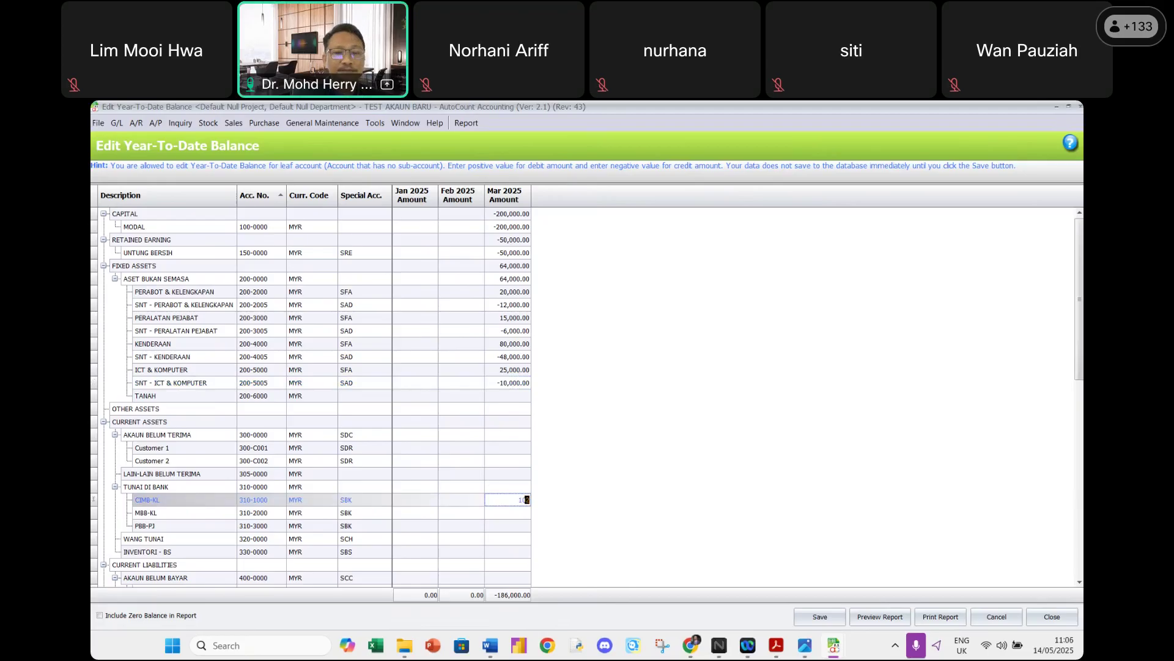
{"action": "type", "text": "2000"}
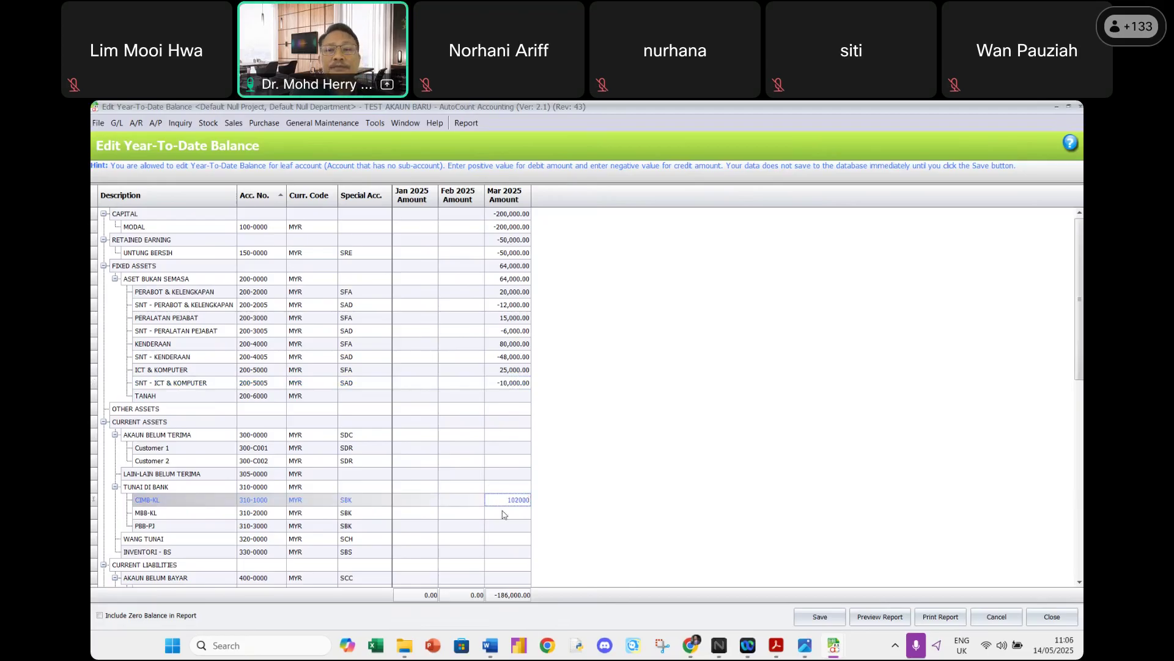
{"action": "left_click", "coordinate": [503, 512]}
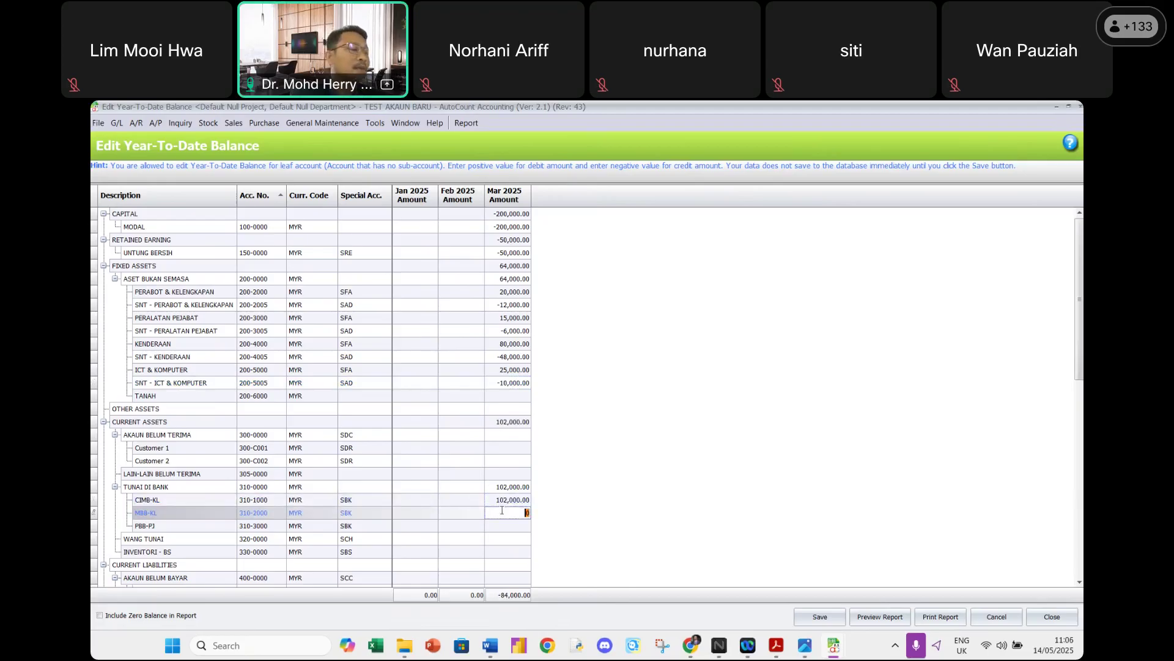
{"action": "type", "text": "35000"}
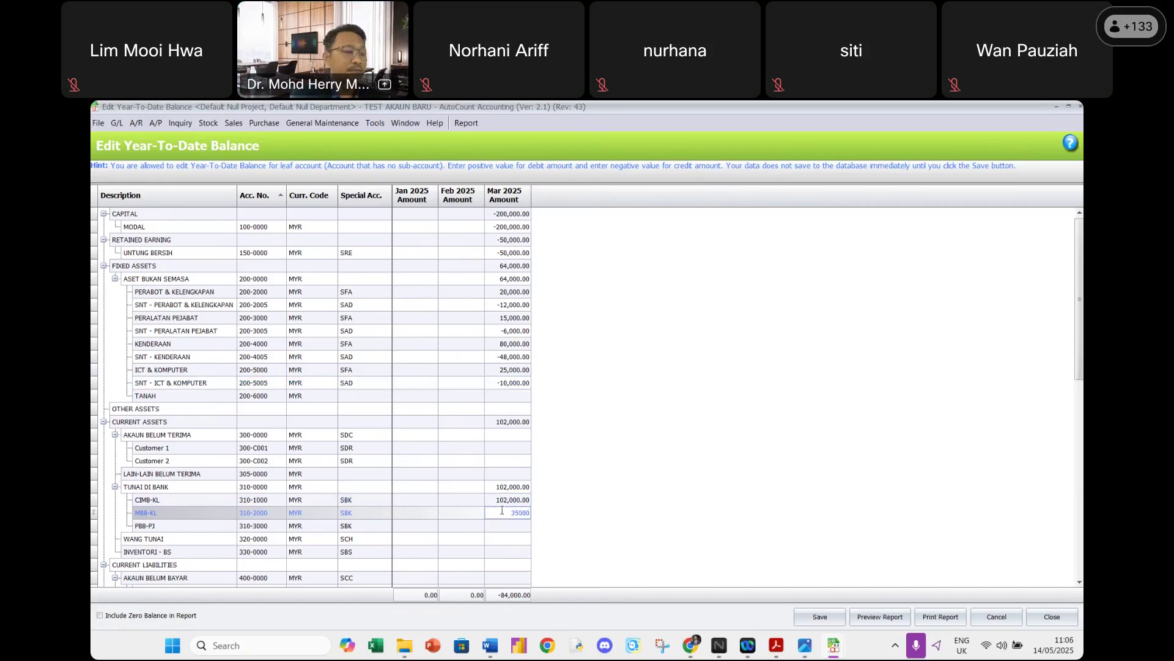
{"action": "key", "text": "Return"}
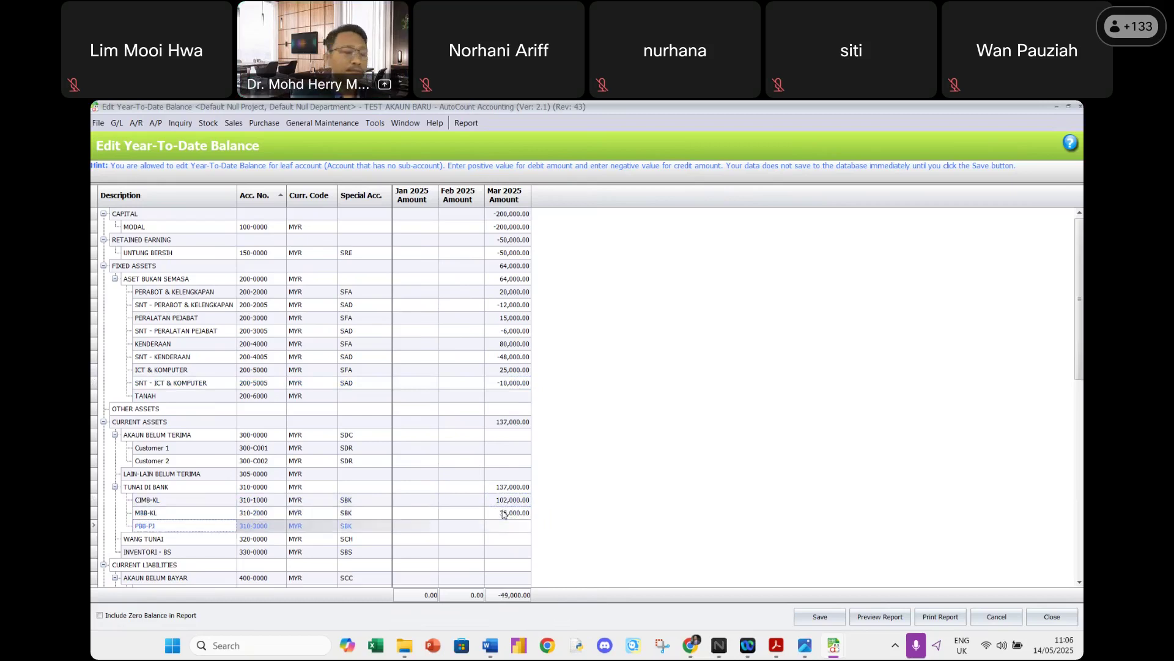
{"action": "left_click", "coordinate": [502, 513]}
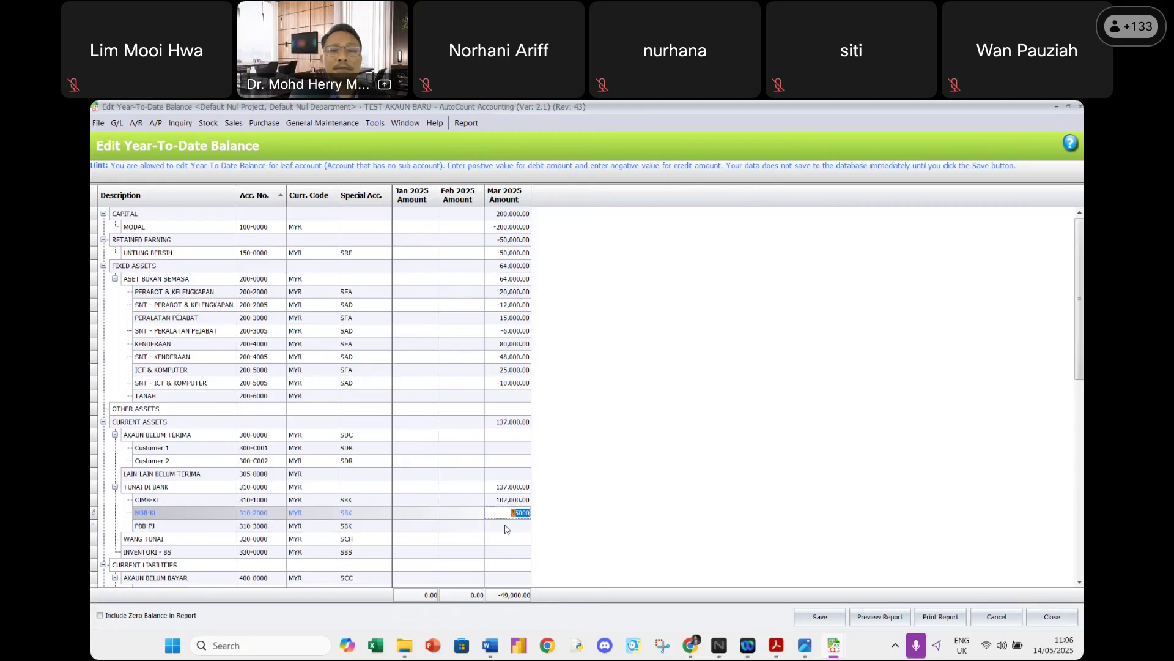
{"action": "left_click", "coordinate": [506, 528]}
{"action": "type", "text": "400"}
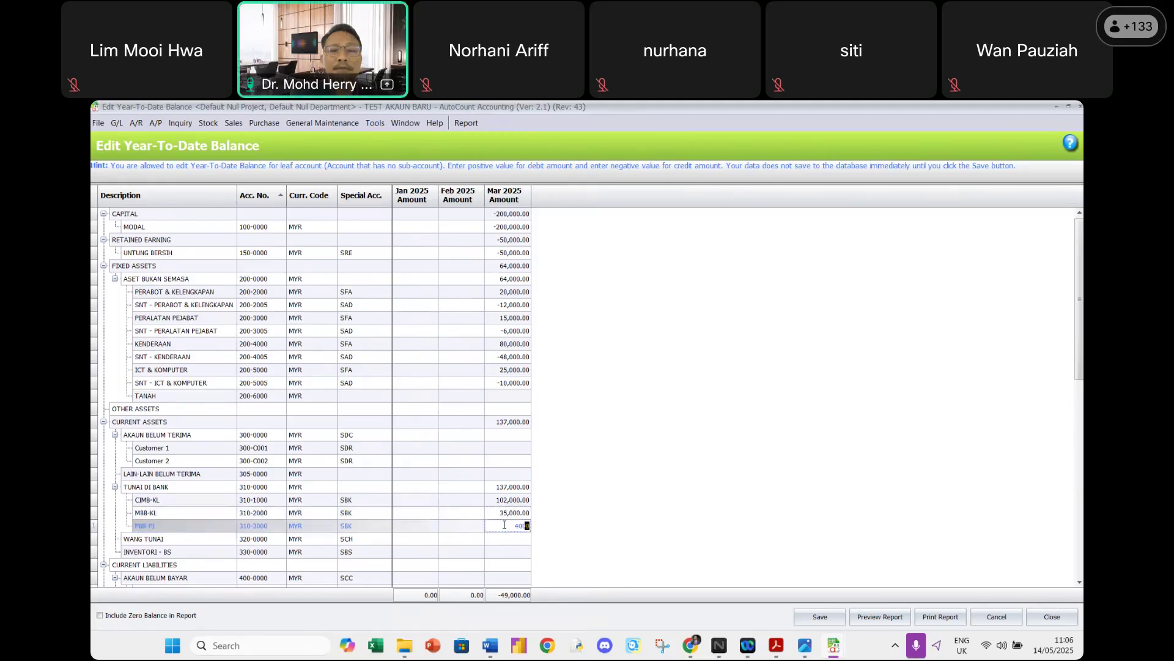
{"action": "type", "text": "0"}
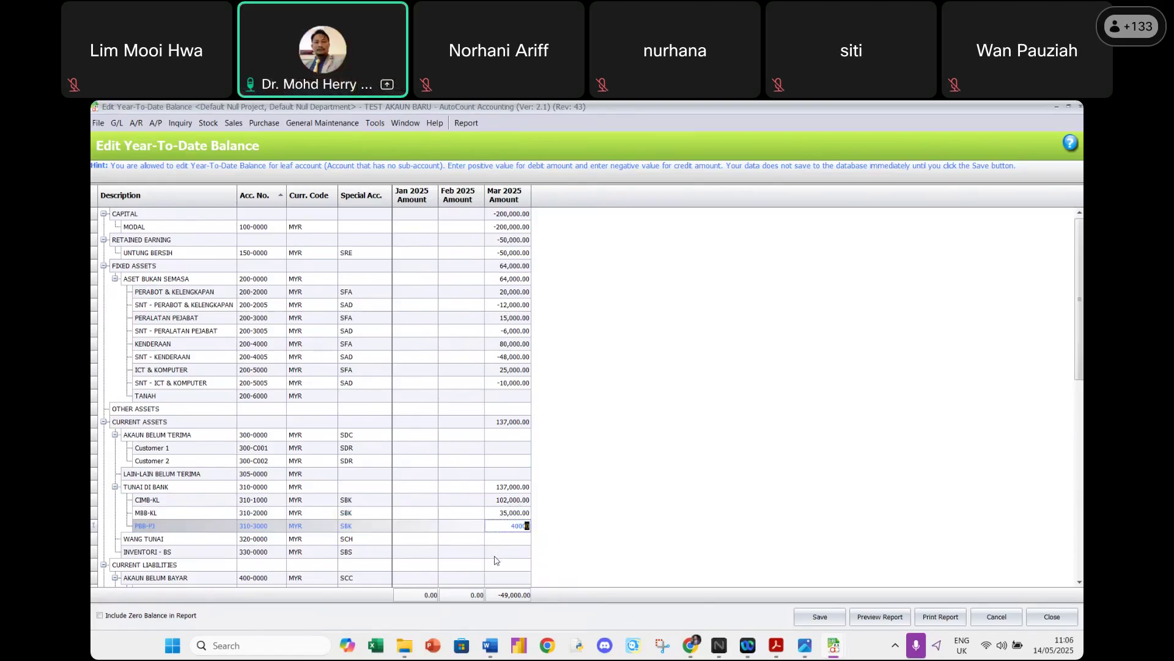
Enter March 2025 amounts of 11,000 for WANG TUNAI and 22,000 for INVENTORI - BS.
{"action": "left_click", "coordinate": [492, 538]}
{"action": "type", "text": "11,000"}
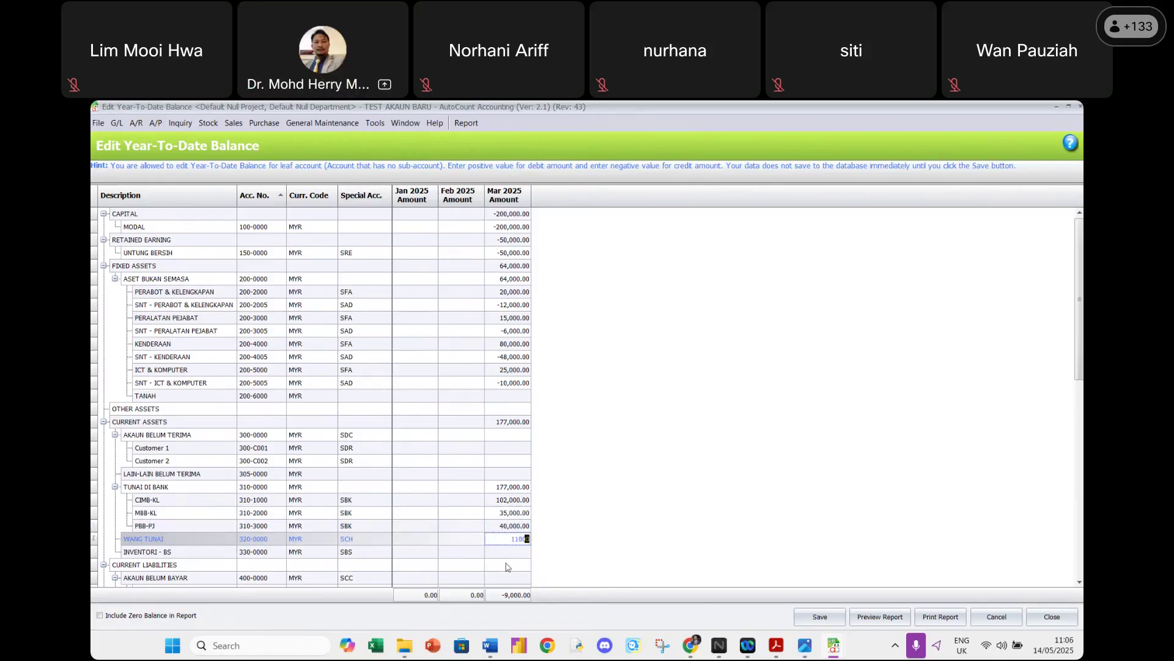
{"action": "left_click", "coordinate": [505, 552]}
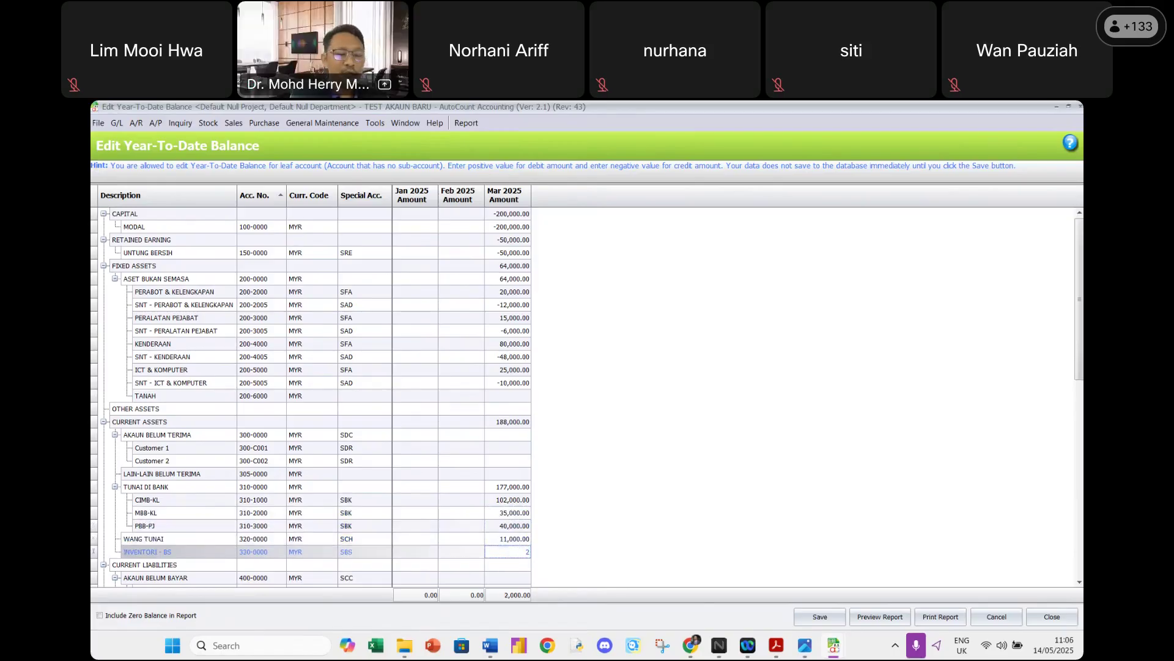
{"action": "type", "text": "22000"}
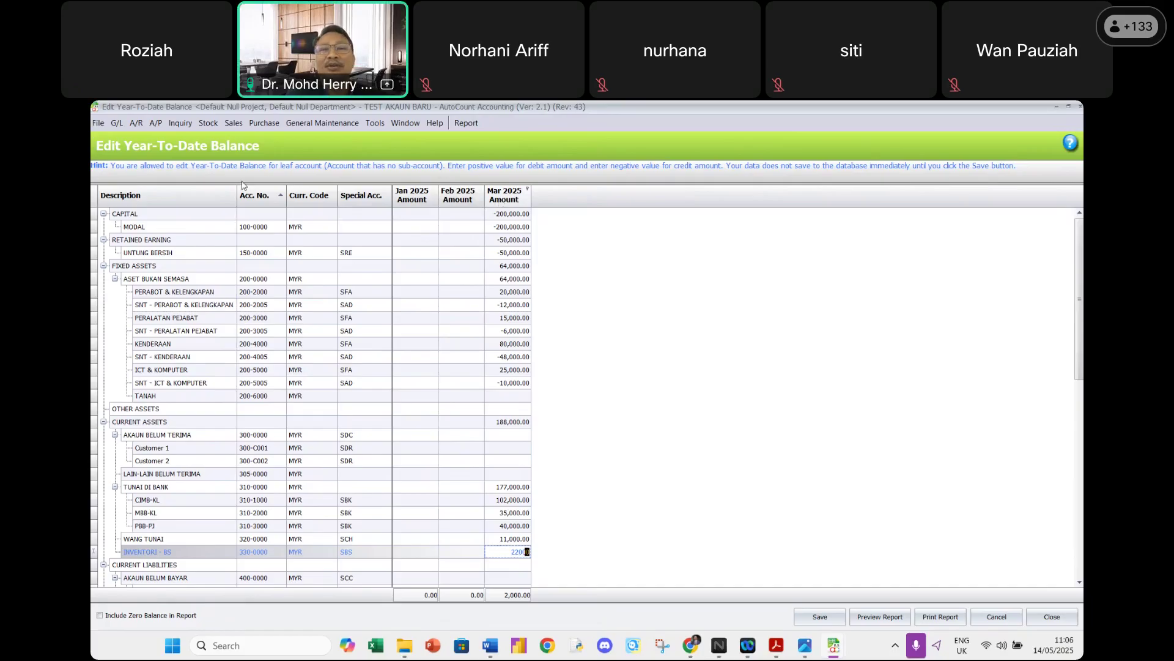
View the debit and credit layout in Opening Balance Maintenance and return to the year-to-date balance grid.
{"action": "left_click", "coordinate": [114, 124]}
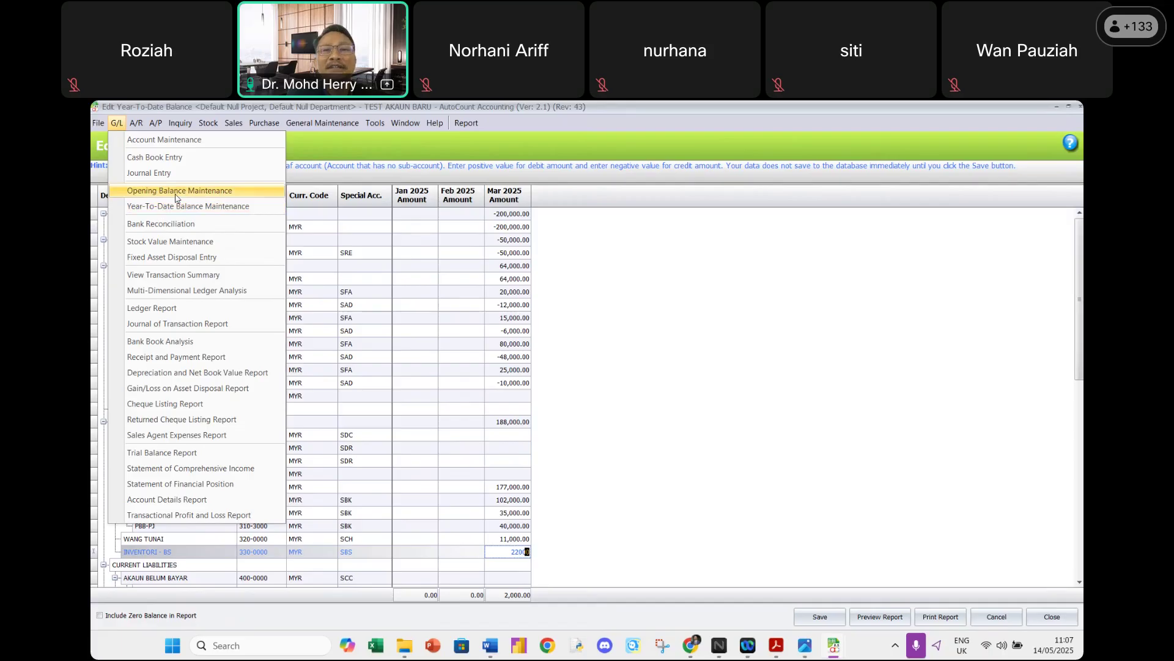
{"action": "left_click", "coordinate": [177, 197]}
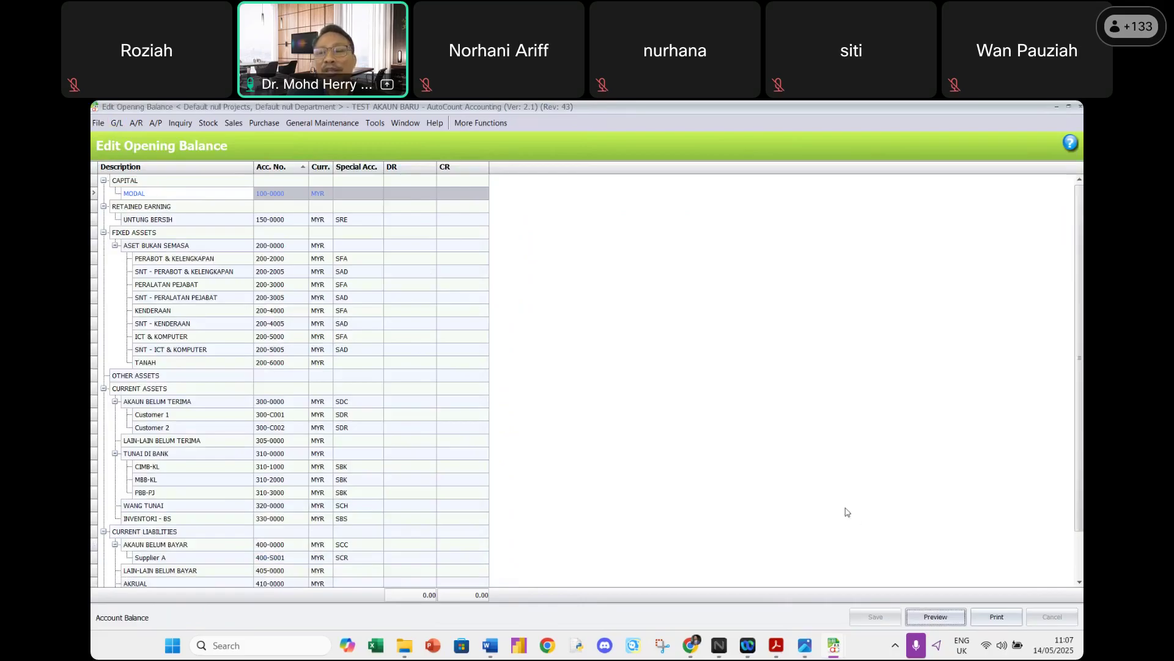
{"action": "left_click", "coordinate": [1079, 108]}
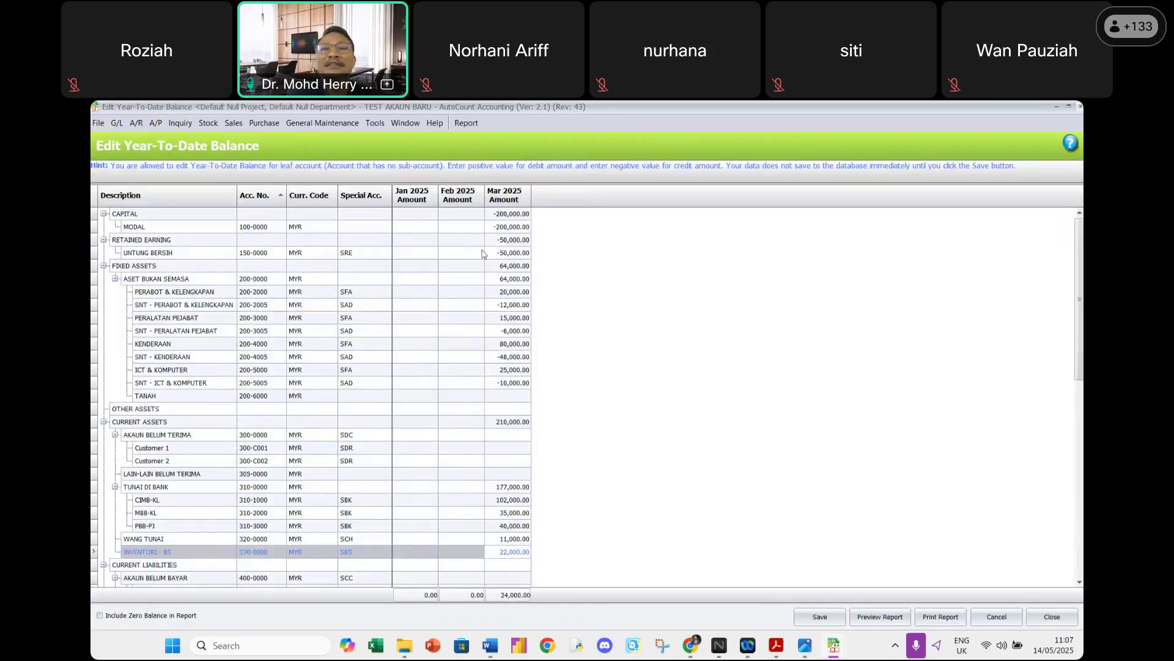
{"action": "left_click", "coordinate": [117, 124]}
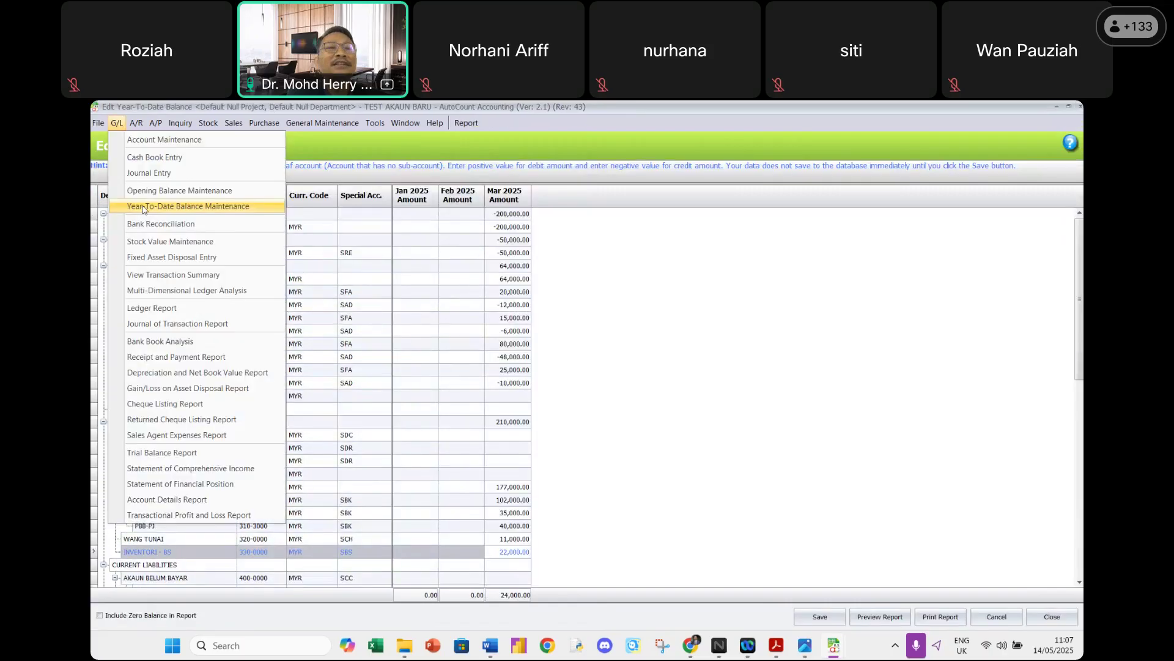
{"action": "left_click", "coordinate": [643, 398]}
Enter the March 2025 amount for JUALAN as a credit of -110,000.
{"action": "scroll", "coordinate": [492, 439], "scroll_direction": "down", "scroll_amount": 3}
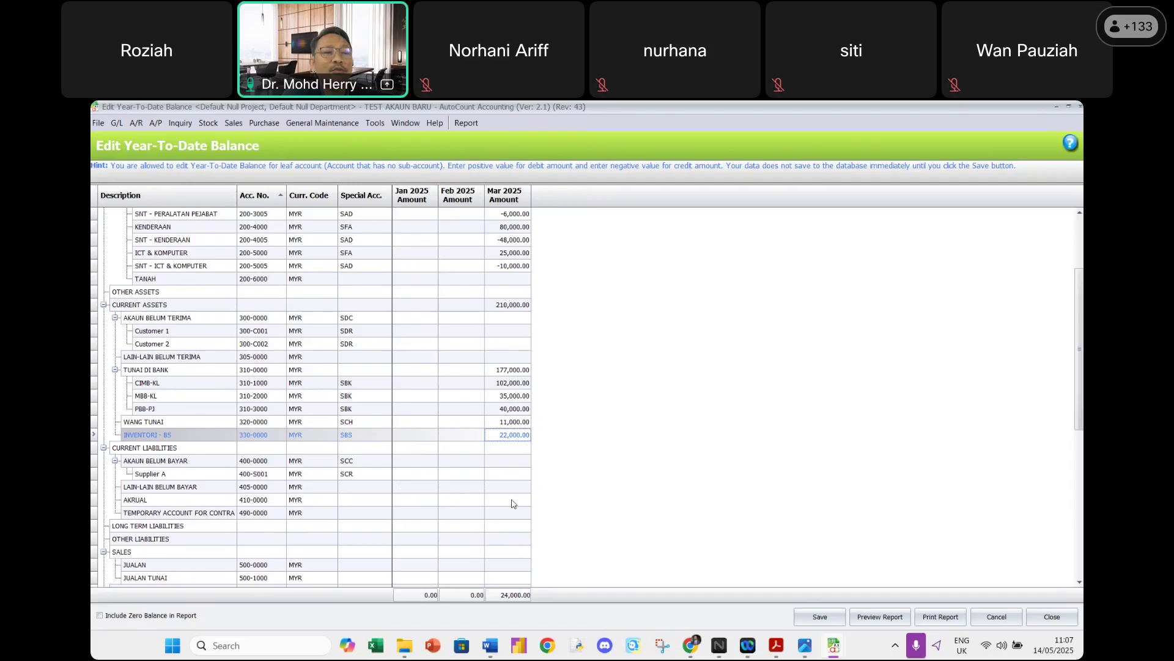
{"action": "scroll", "coordinate": [502, 520], "scroll_direction": "down", "scroll_amount": 2}
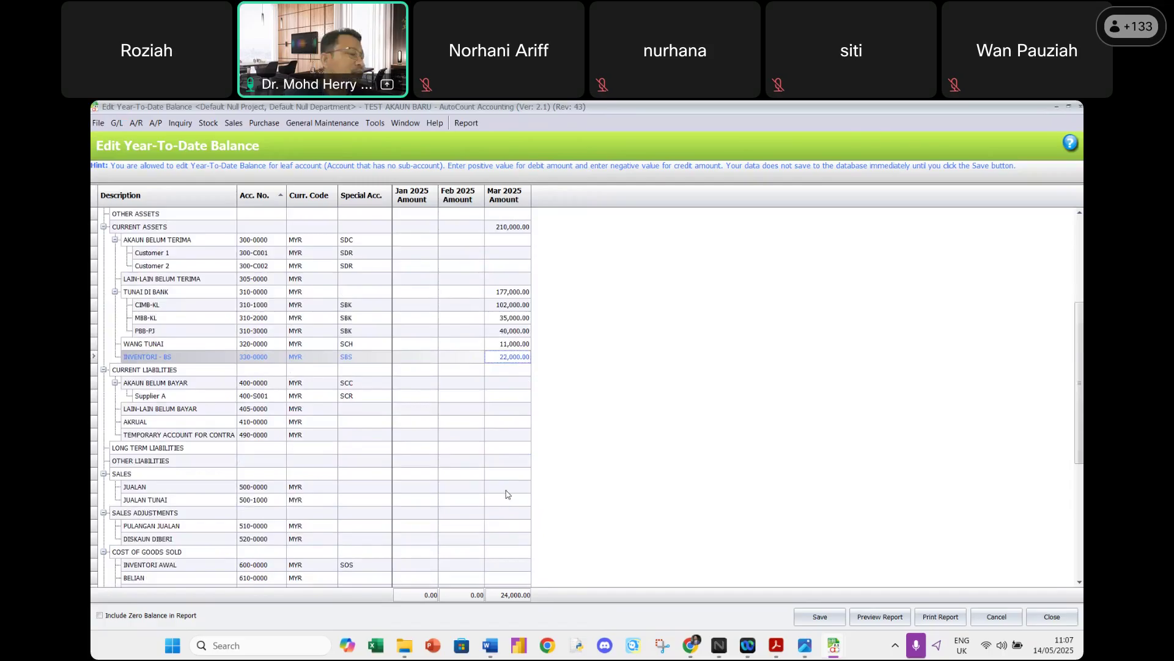
{"action": "left_click", "coordinate": [505, 488]}
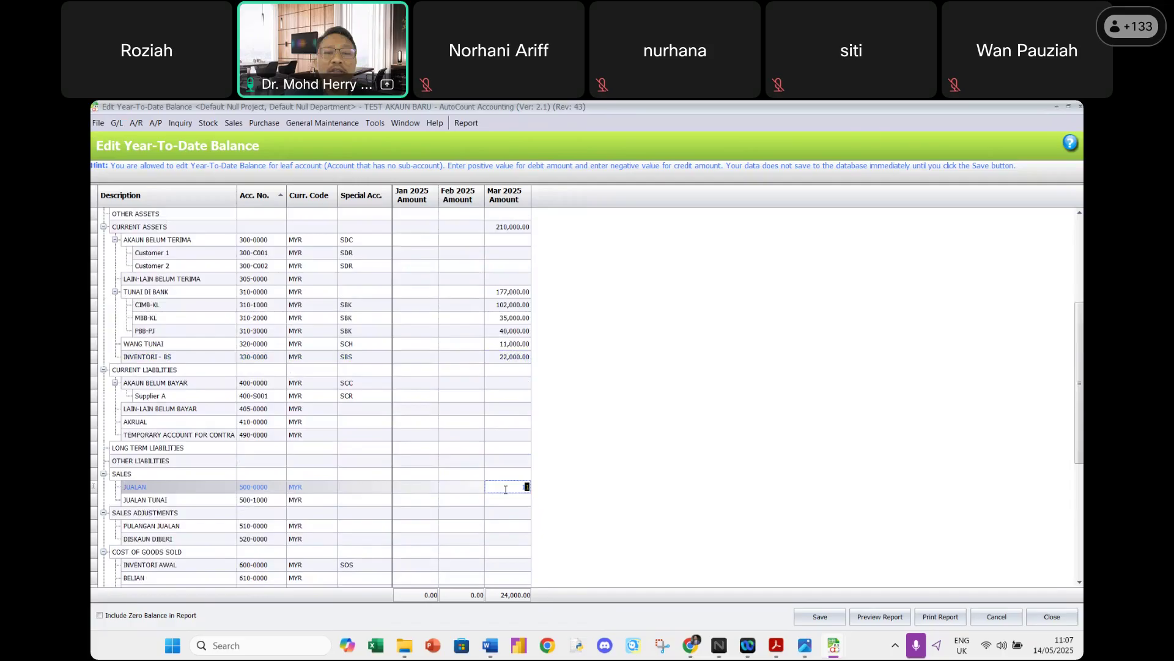
{"action": "type", "text": "110000"}
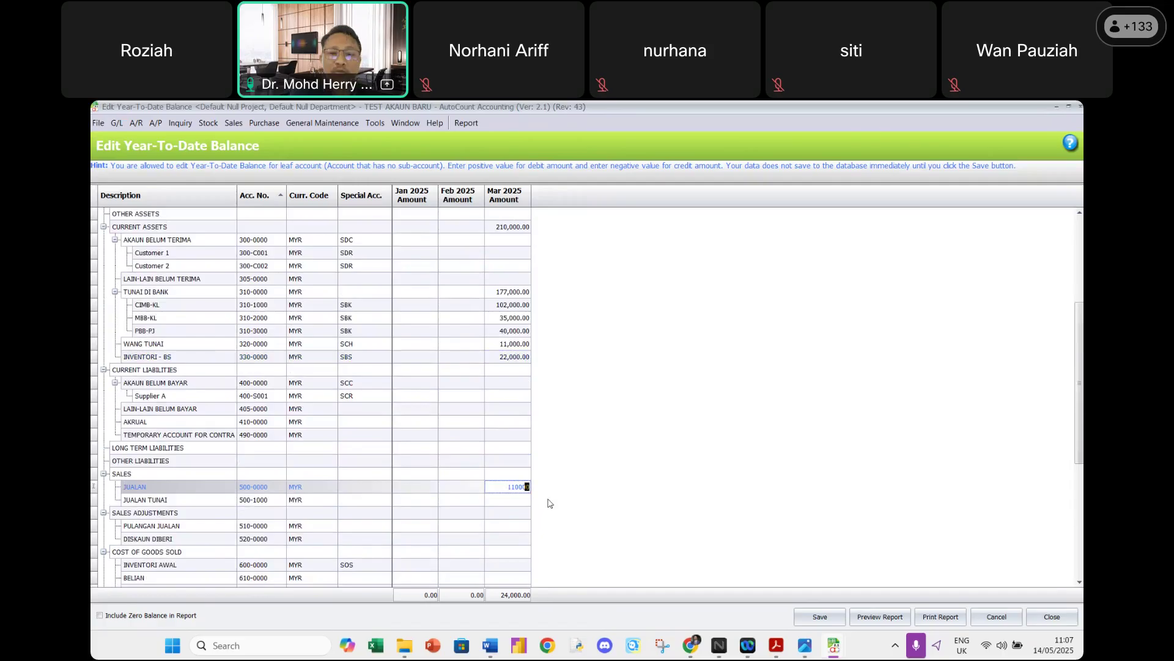
{"action": "left_click", "coordinate": [525, 505]}
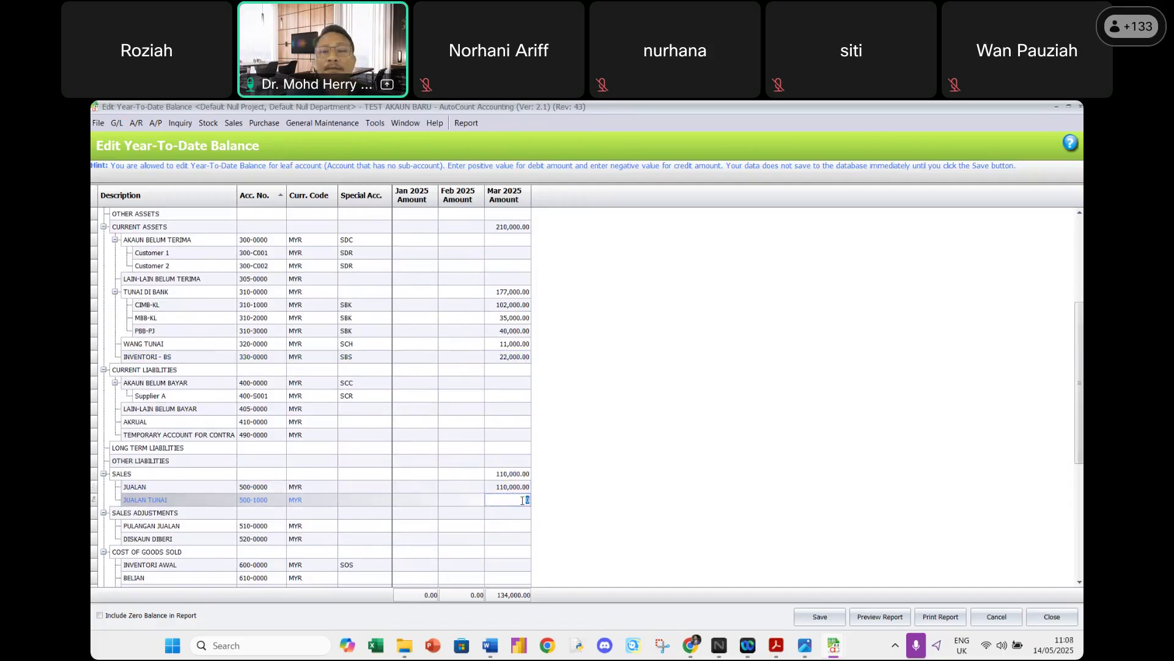
{"action": "left_click", "coordinate": [508, 488]}
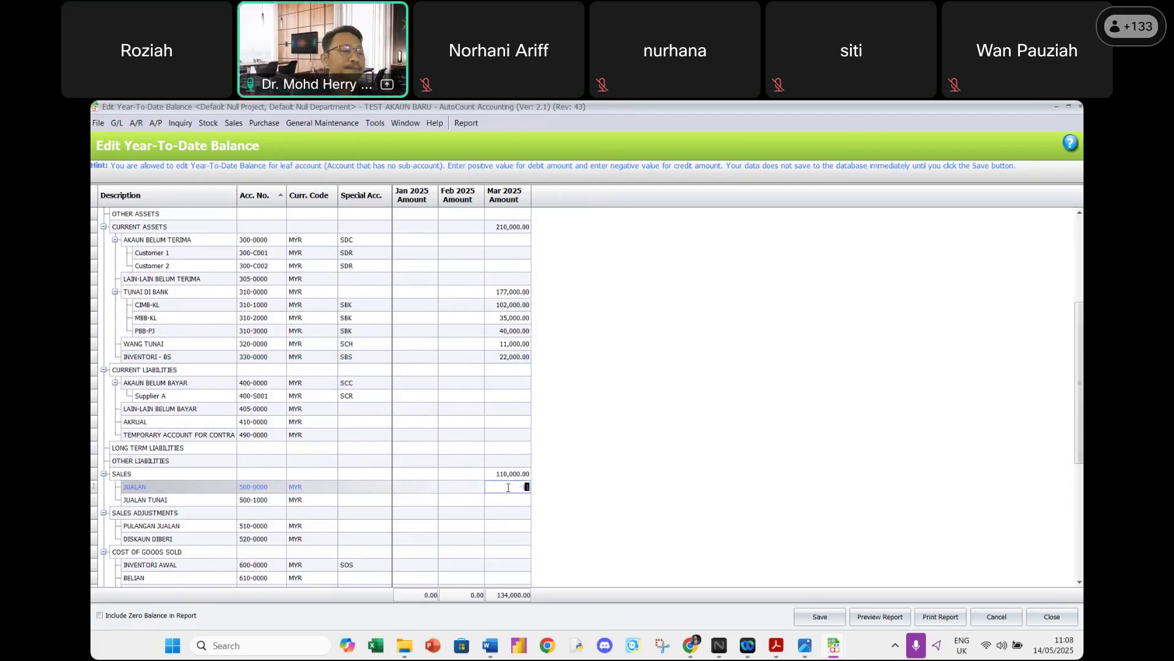
{"action": "type", "text": "-110,000"}
{"action": "left_click", "coordinate": [511, 503]}
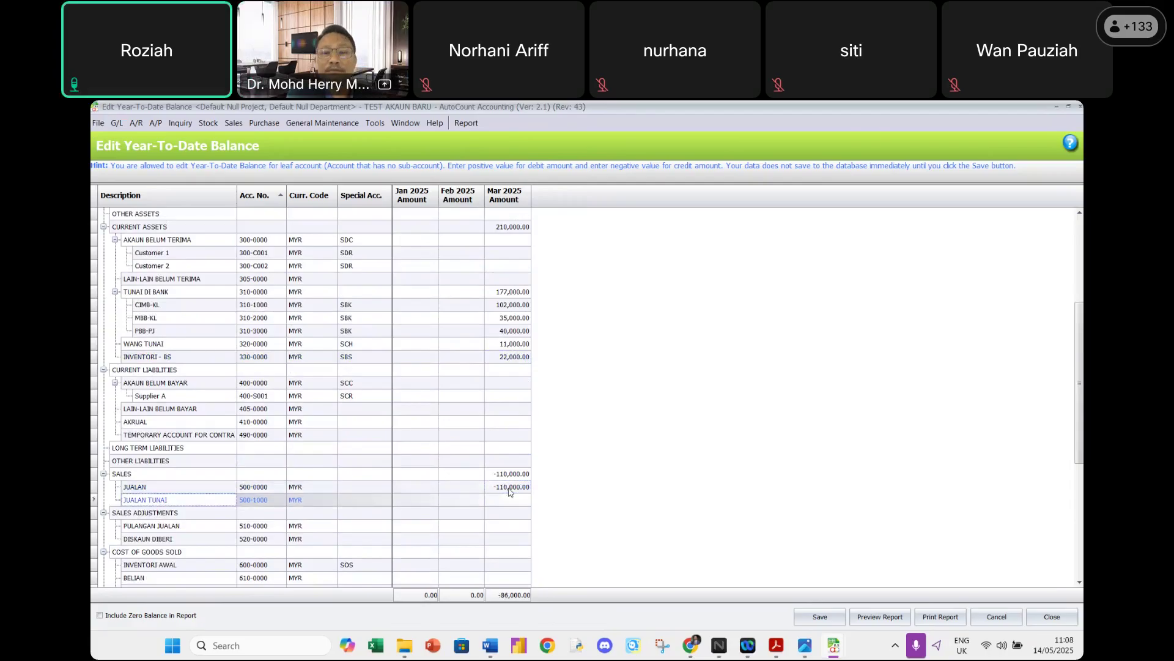
{"action": "left_click", "coordinate": [509, 500]}
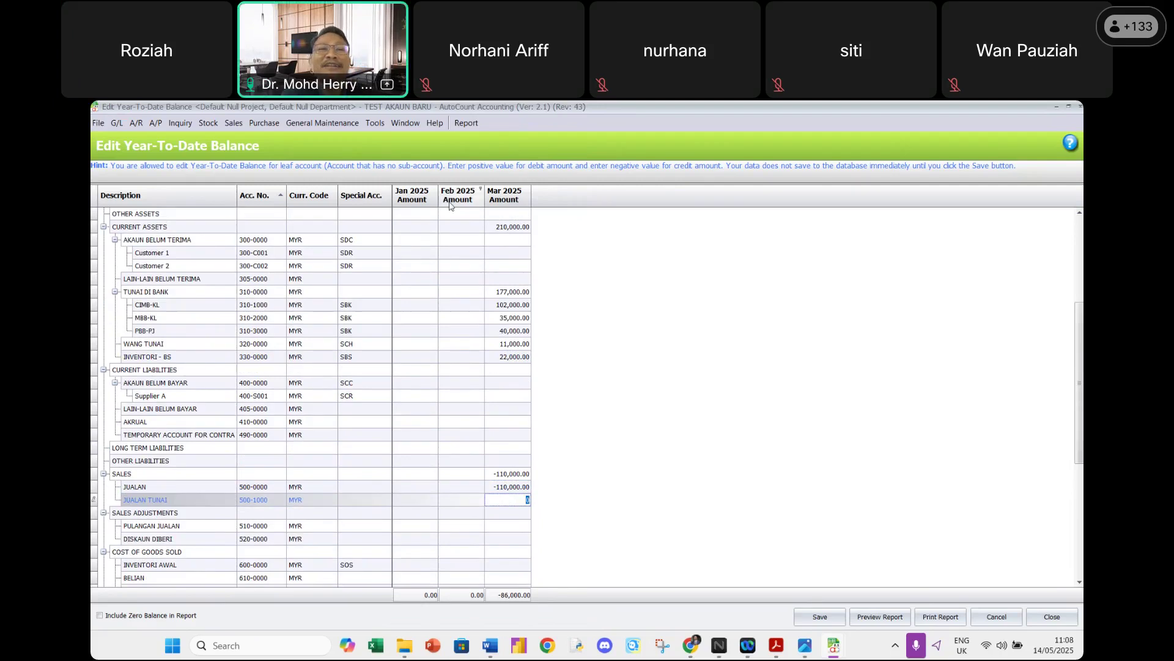
Check the fiscal years and the actual data start date in Manage Fiscal Year, and close the dialog.
{"action": "left_click", "coordinate": [375, 124]}
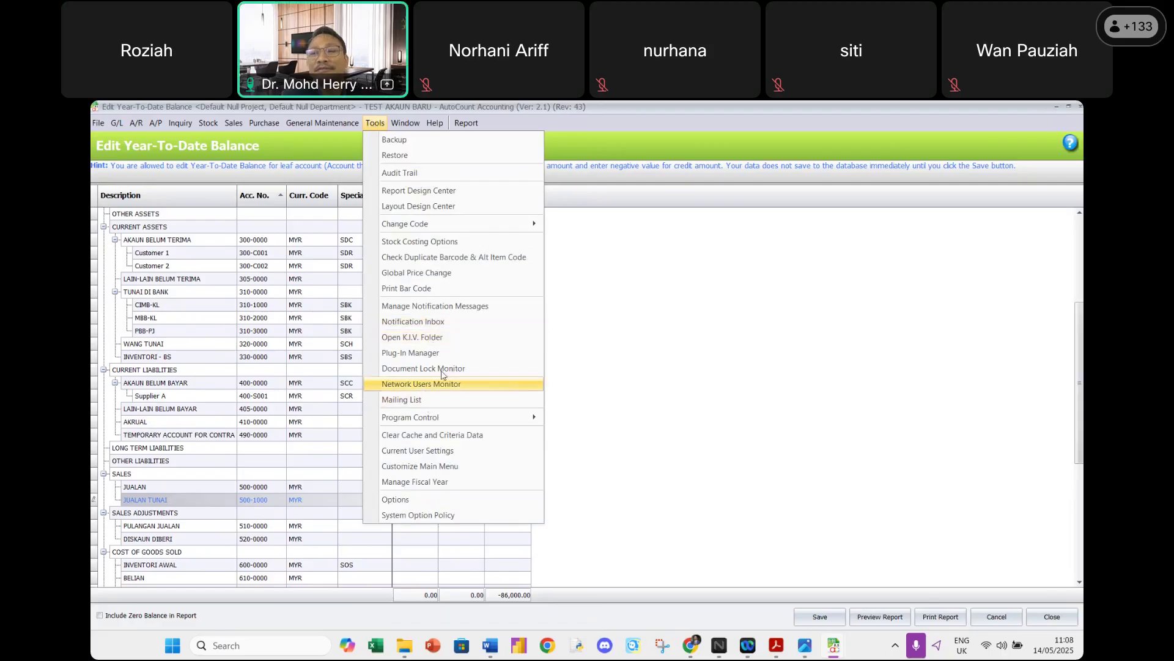
{"action": "left_click", "coordinate": [440, 482]}
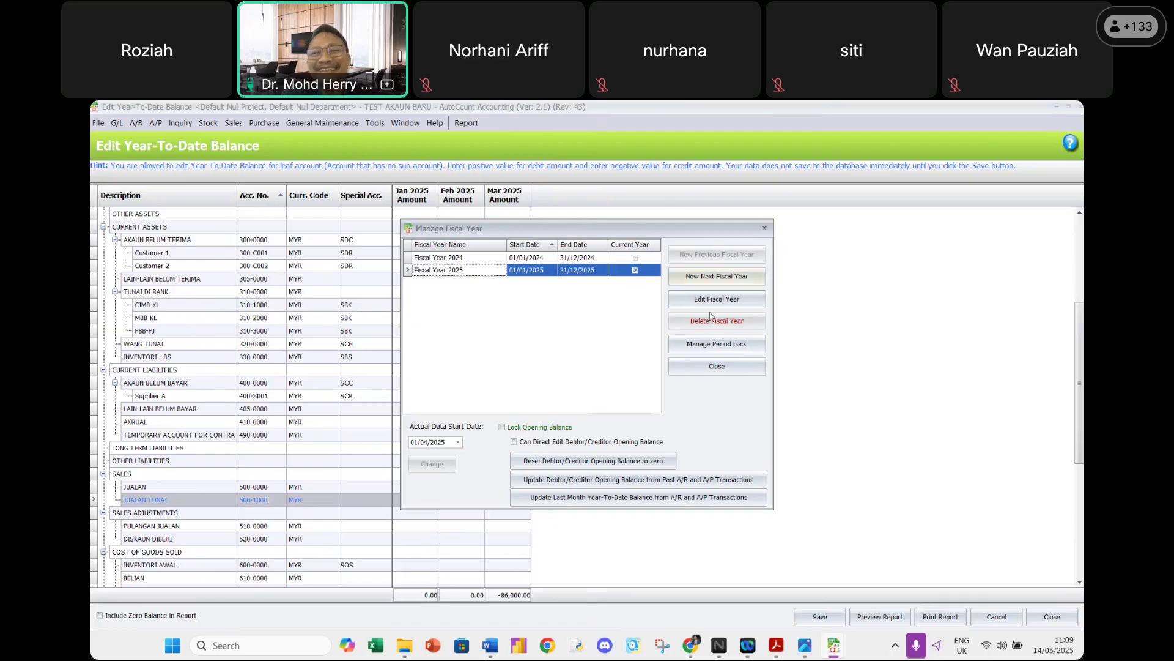
{"action": "left_click", "coordinate": [700, 367]}
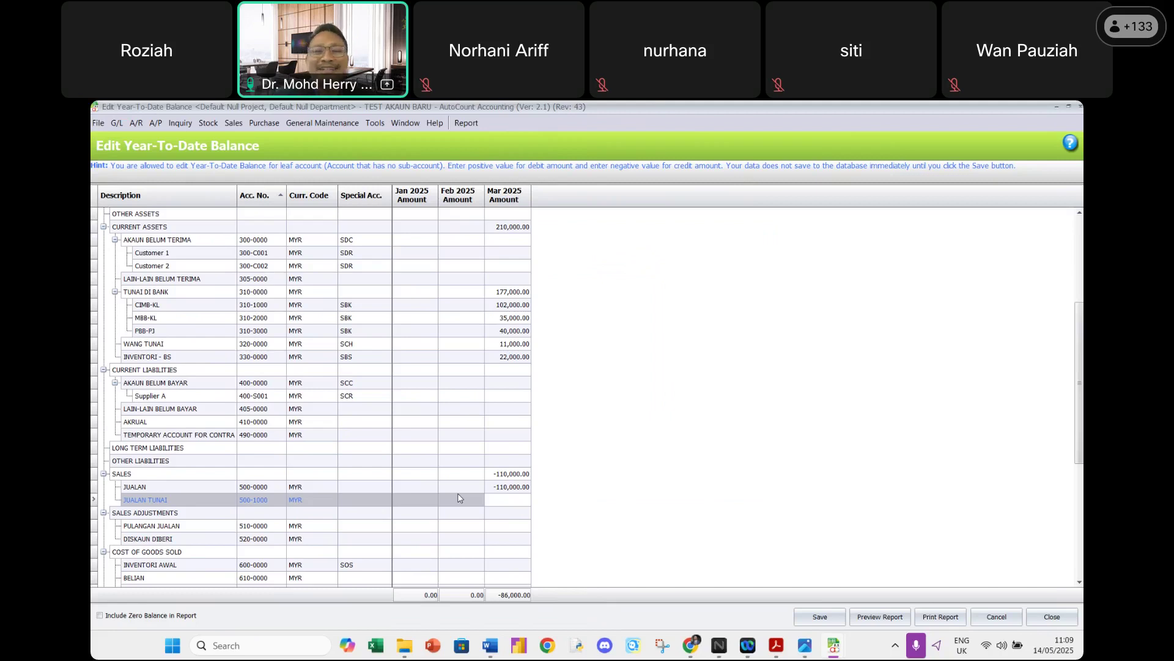
Enter a March 2025 amount of -20,000 for JUALAN TUNAI and open the March 2025 cell of INVENTORI AWAL.
{"action": "left_click", "coordinate": [507, 497]}
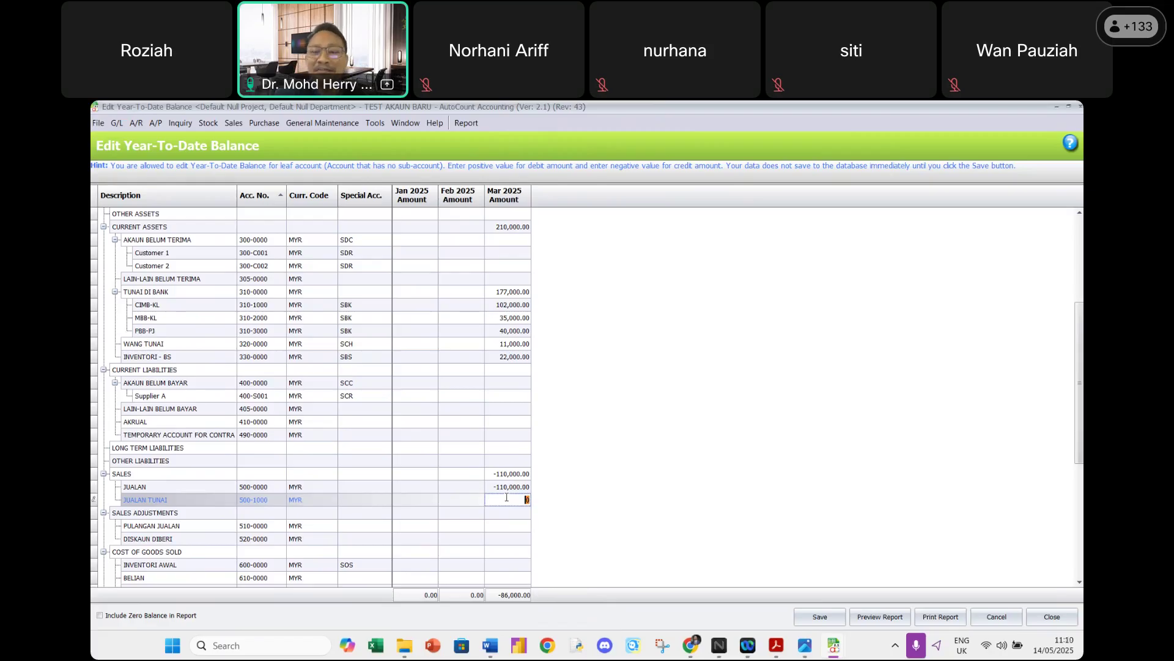
{"action": "type", "text": "-2000"}
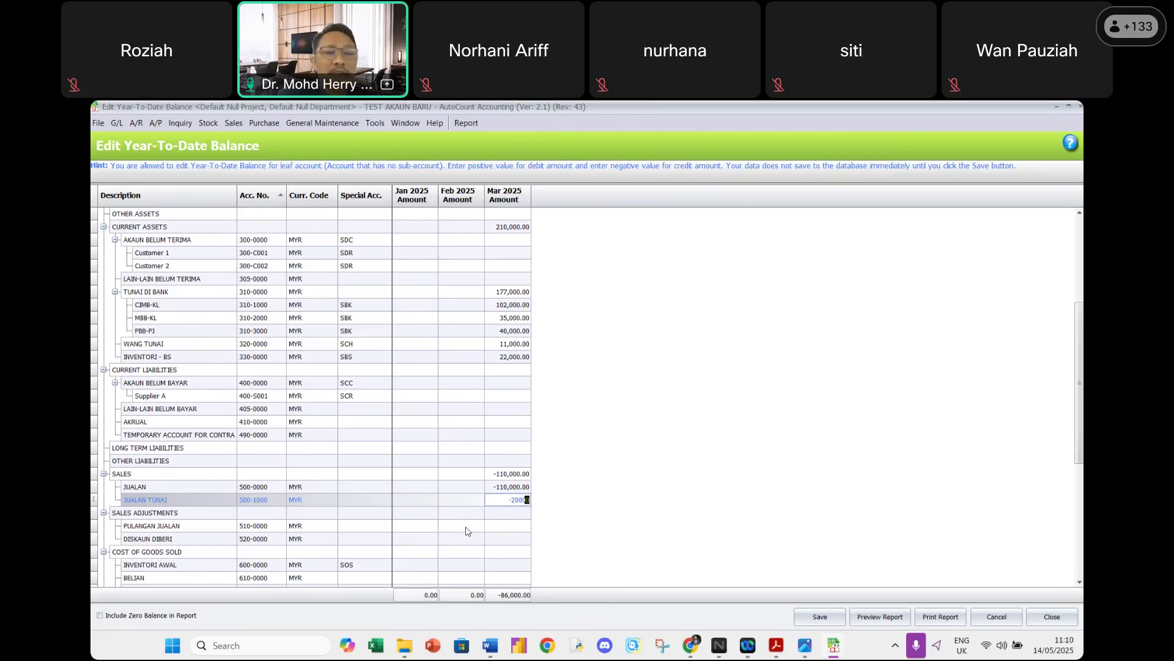
{"action": "left_click", "coordinate": [460, 565]}
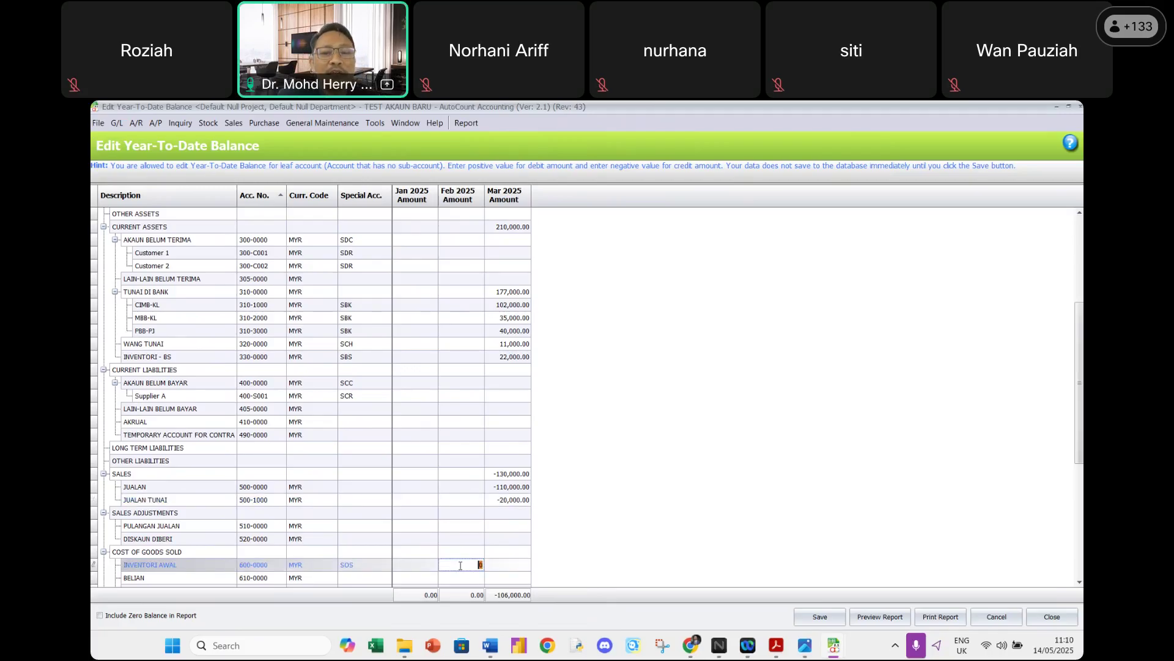
{"action": "left_click", "coordinate": [515, 564]}
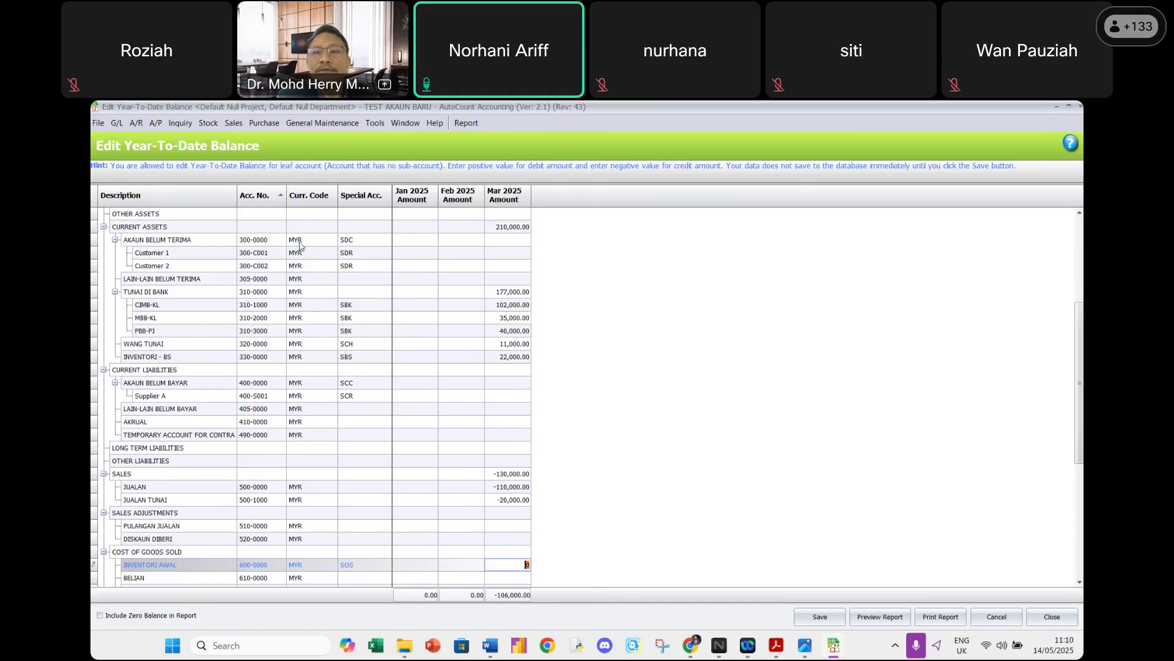
Examine the up-to-date balances of the accounts in Account Maintenance and close it.
{"action": "left_click", "coordinate": [116, 123]}
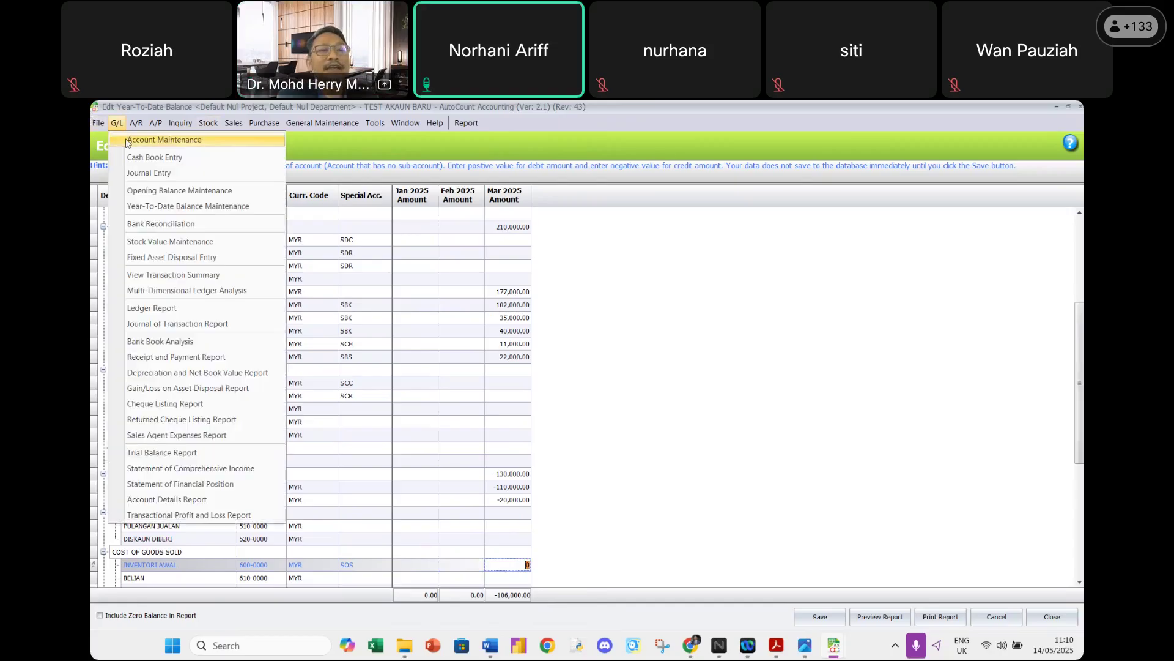
{"action": "left_click", "coordinate": [126, 139]}
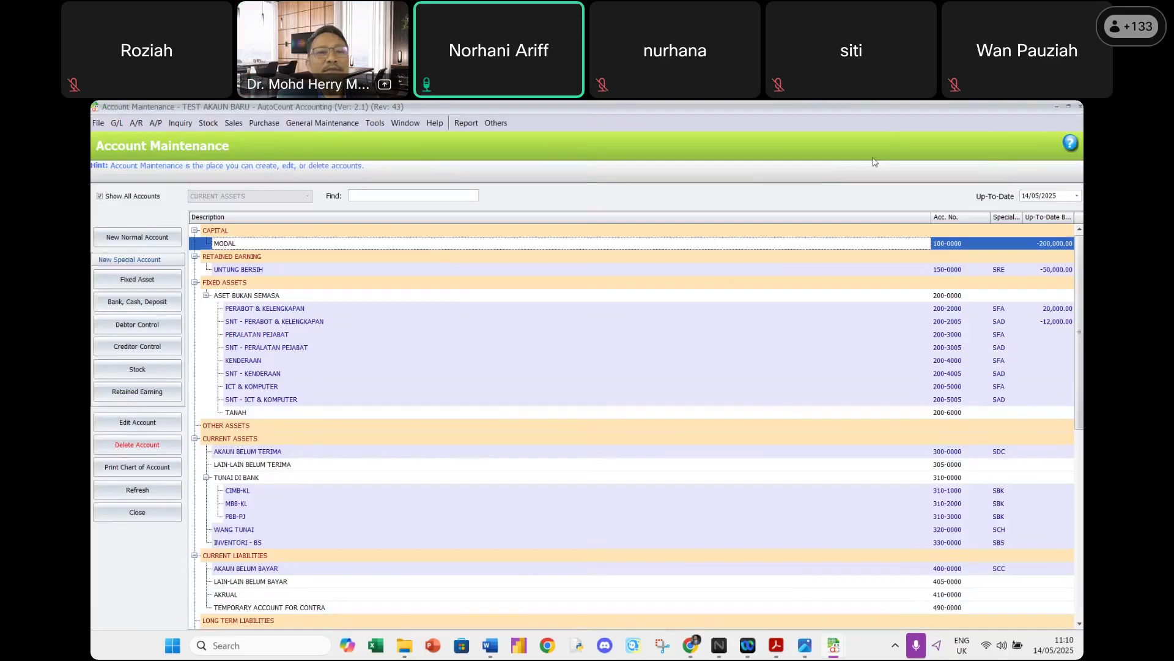
{"action": "left_click", "coordinate": [1080, 109]}
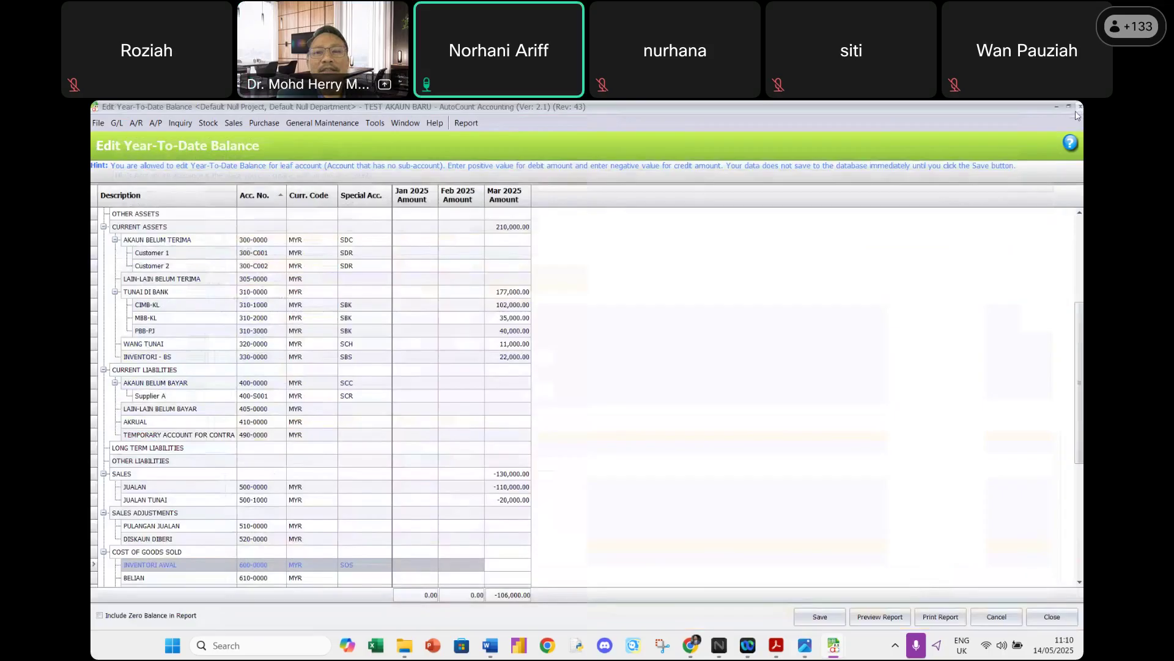
Save the March 2025 year-to-date balances despite the out-of-balance total and stock mismatch, and close the editor.
{"action": "left_click", "coordinate": [806, 615]}
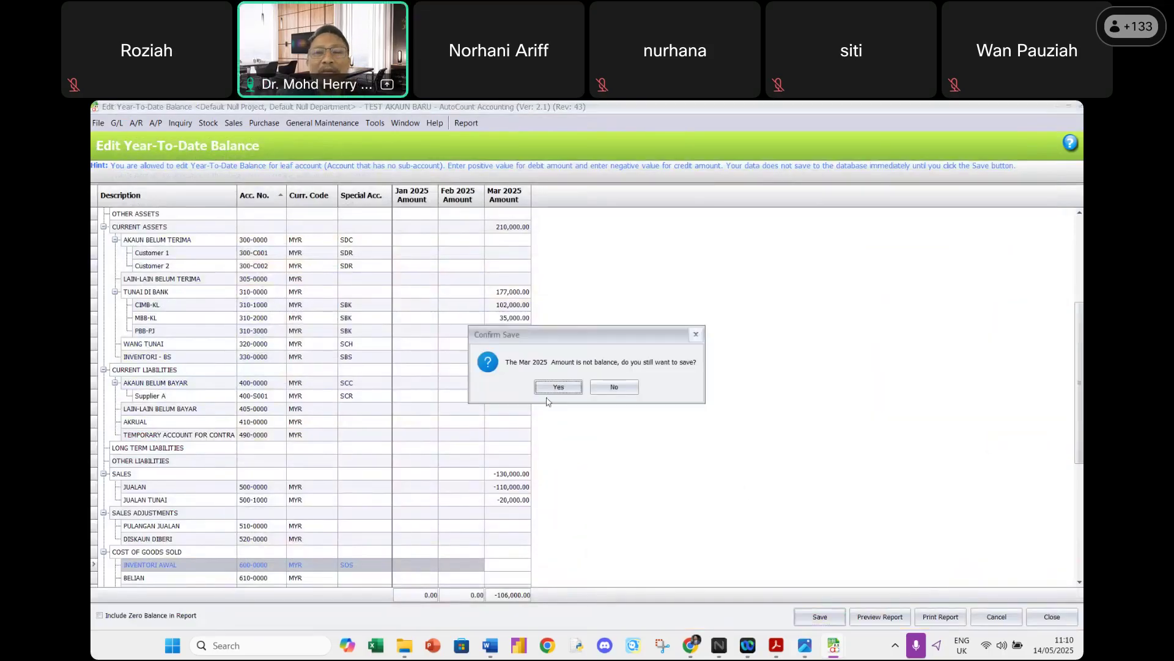
{"action": "left_click", "coordinate": [552, 391]}
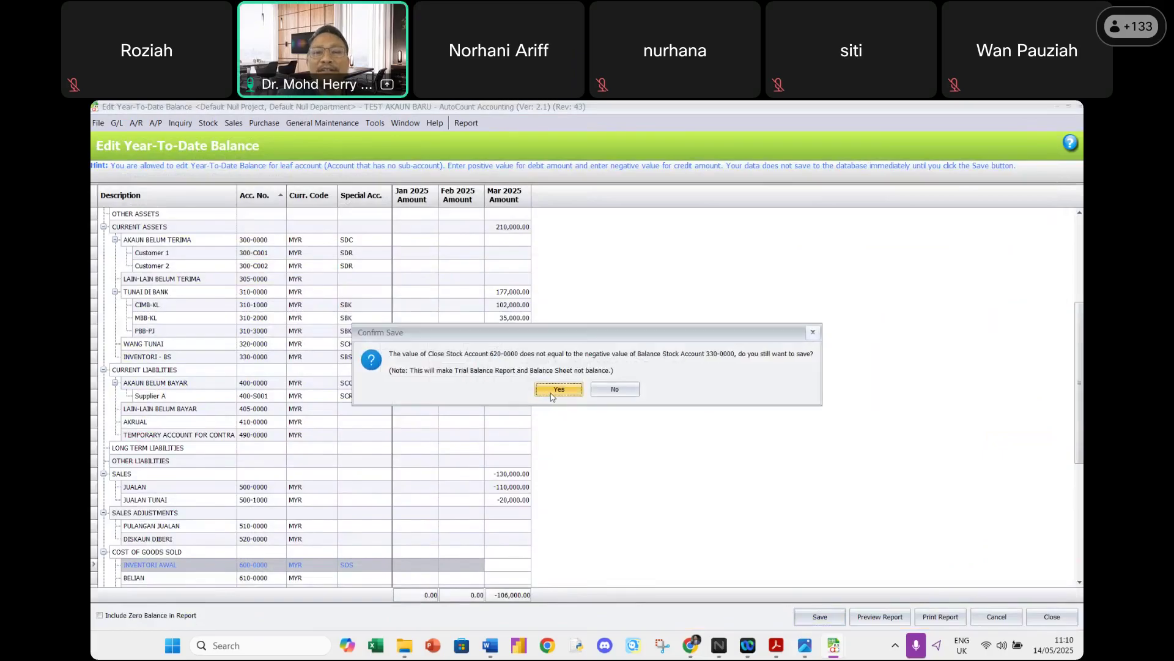
{"action": "left_click", "coordinate": [549, 394]}
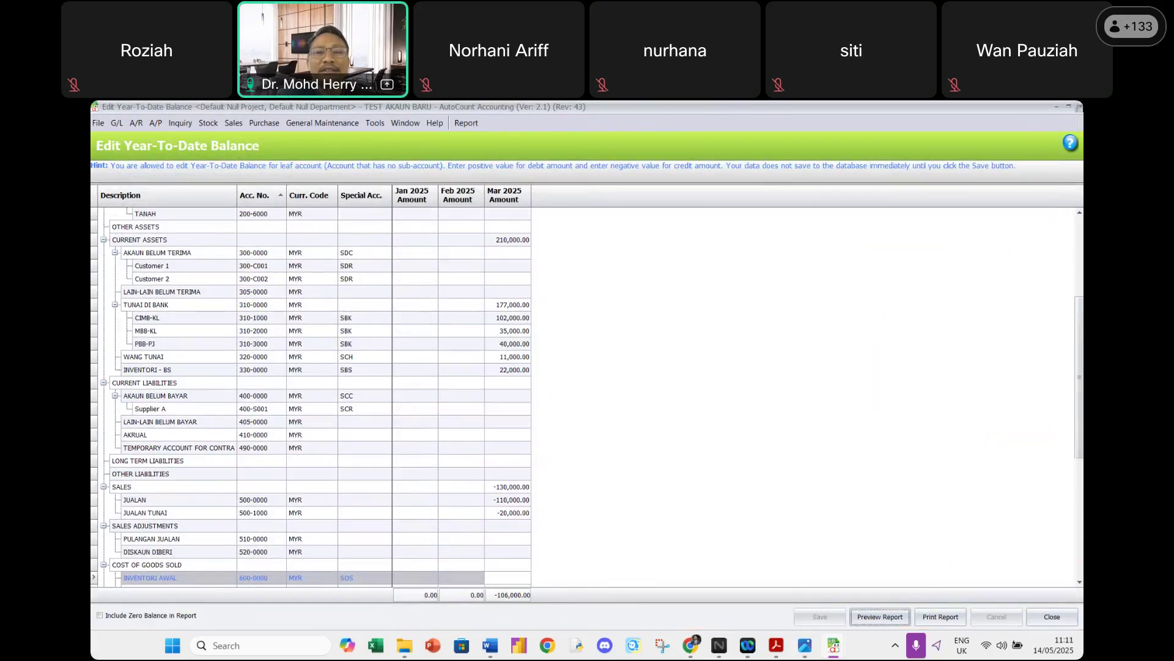
{"action": "key", "text": "Escape"}
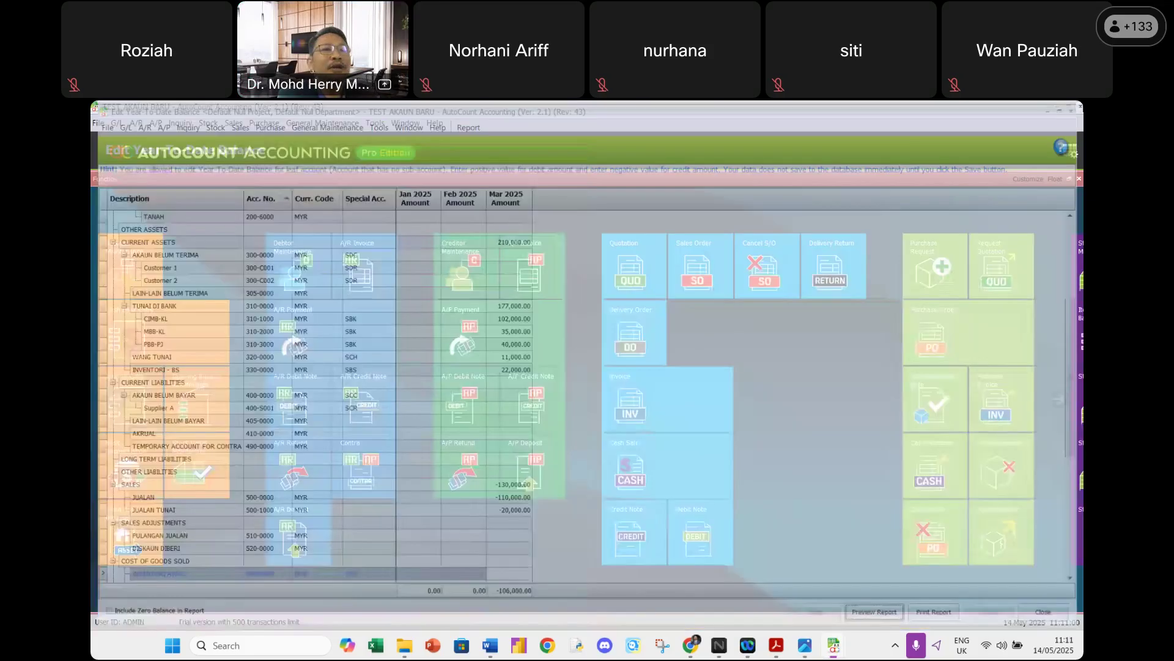
Reopen Year-To-Date Balance Maintenance and check the saved March 2025 amounts down to the cost of goods sold accounts.
{"action": "left_click", "coordinate": [115, 123]}
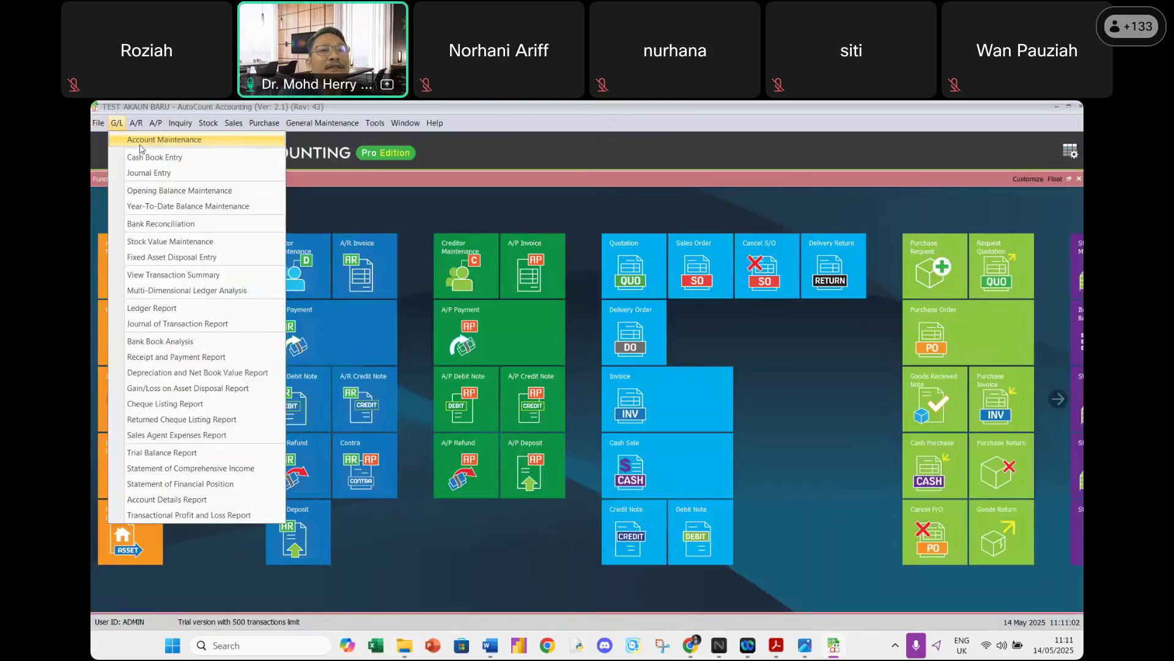
{"action": "left_click", "coordinate": [167, 207]}
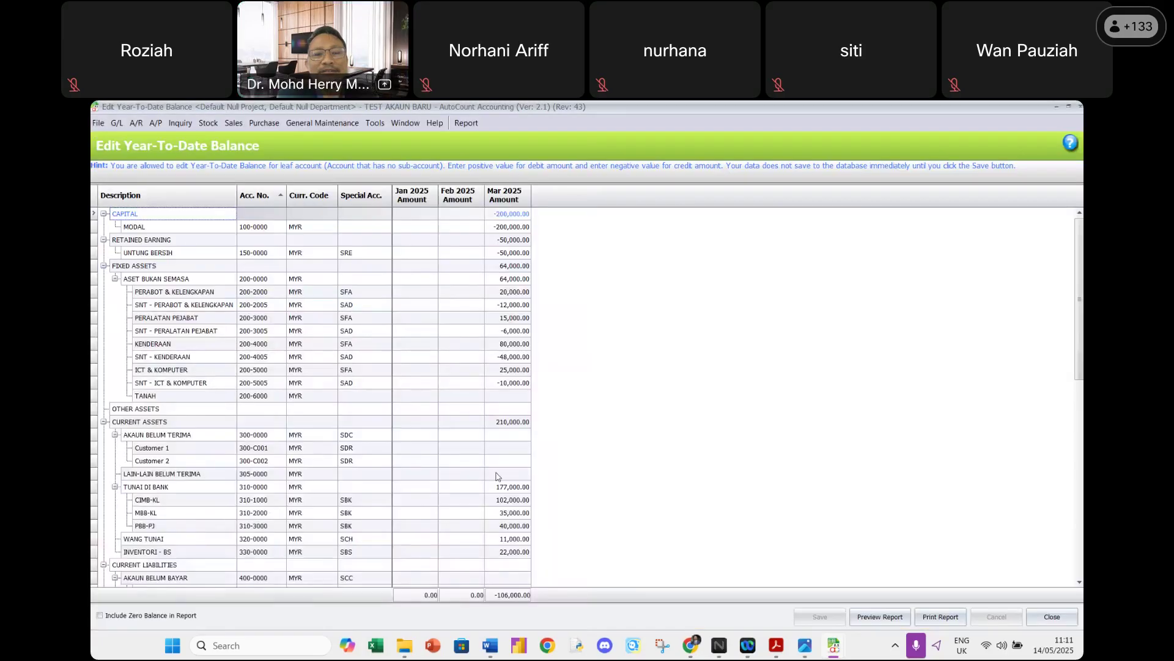
{"action": "scroll", "coordinate": [496, 476], "scroll_direction": "down", "scroll_amount": 4}
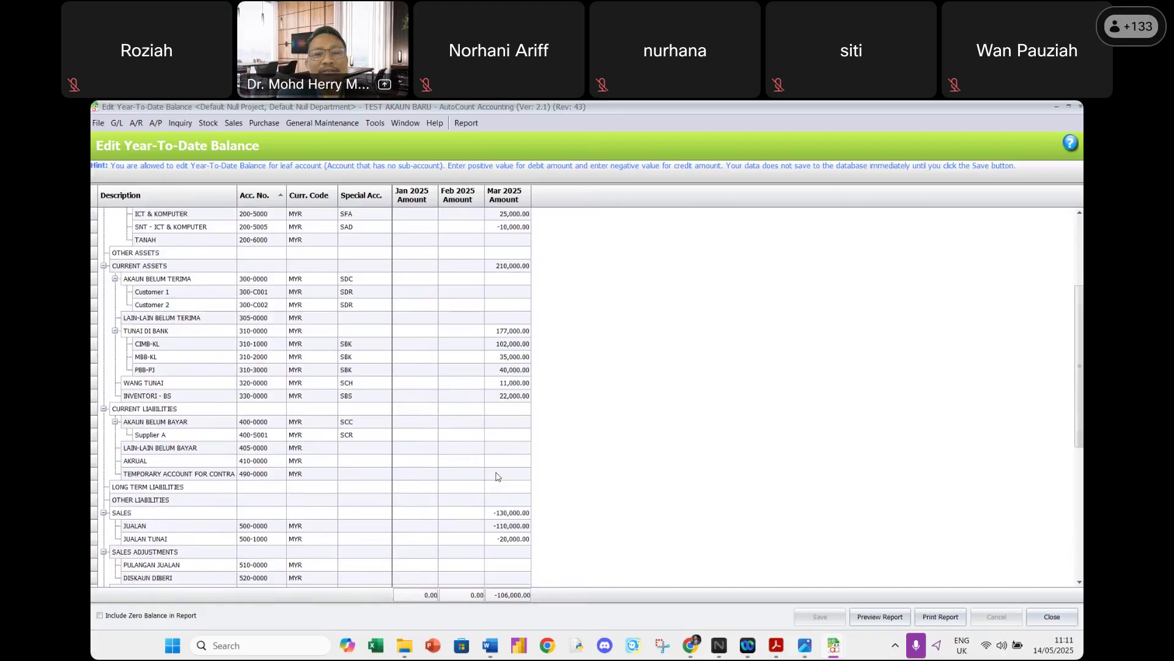
{"action": "scroll", "coordinate": [496, 476], "scroll_direction": "down", "scroll_amount": 1}
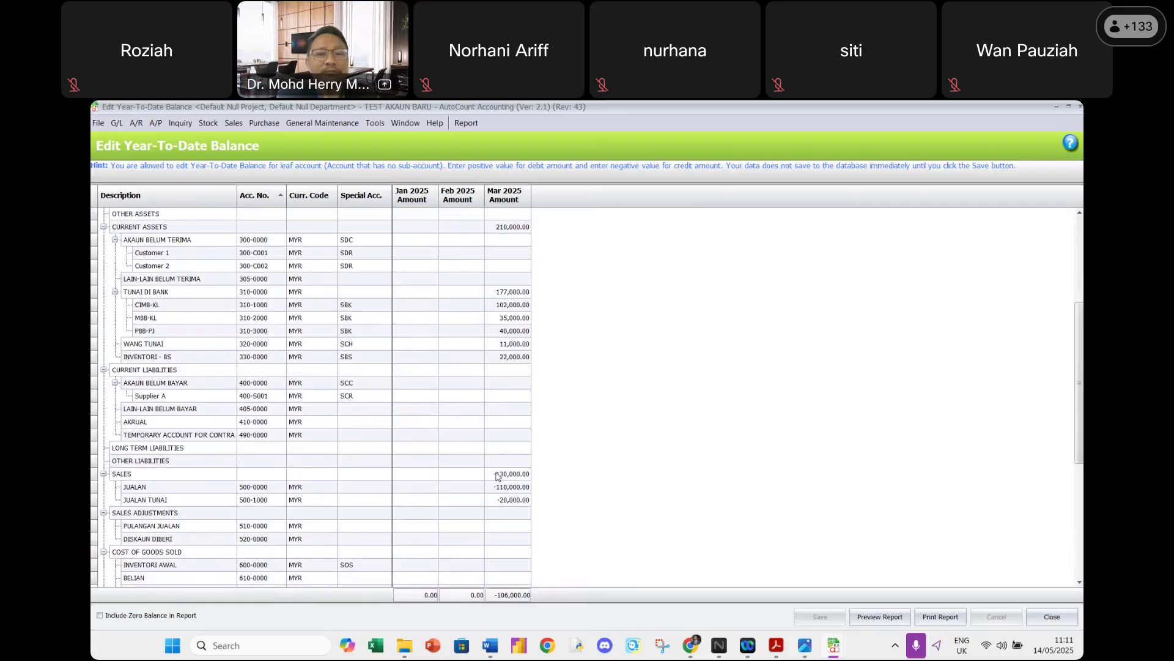
{"action": "scroll", "coordinate": [497, 477], "scroll_direction": "down", "scroll_amount": 1}
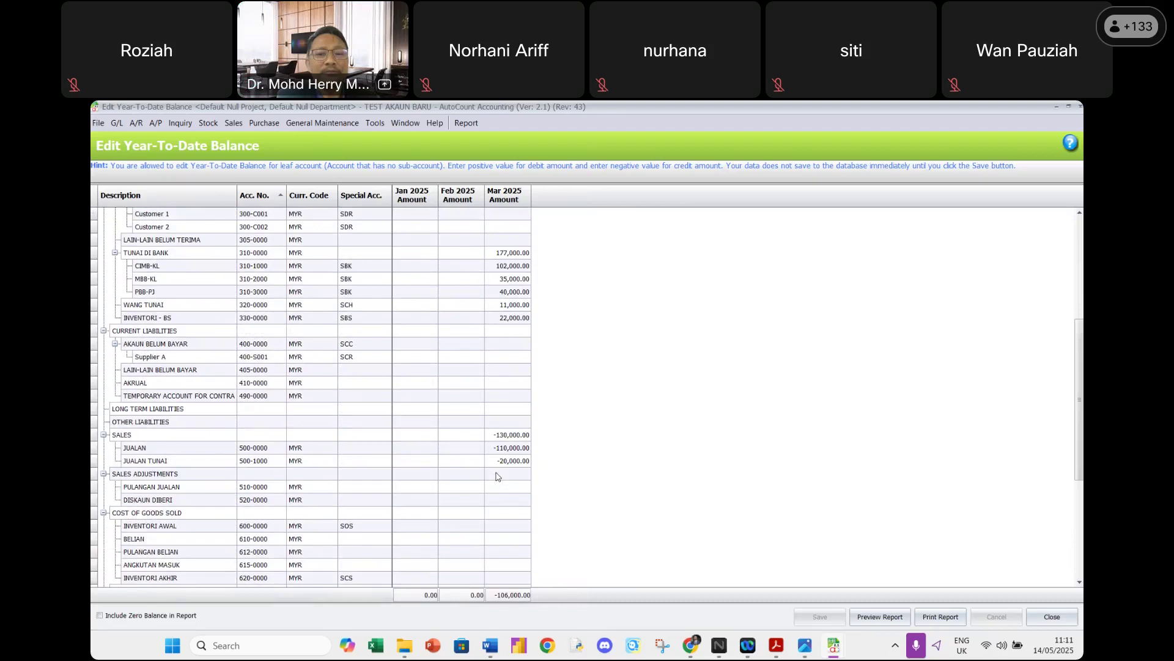
Try a March 2025 amount of -18,000 for INVENTORI AWAL and erase it.
{"action": "left_click", "coordinate": [466, 525]}
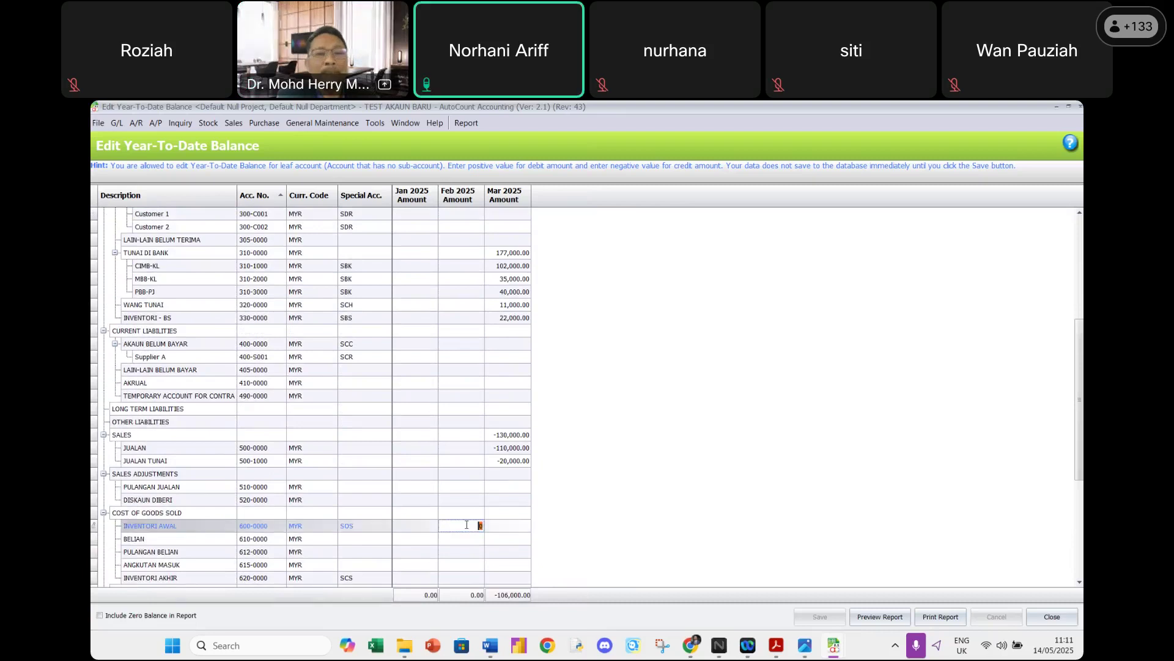
{"action": "left_click", "coordinate": [502, 526]}
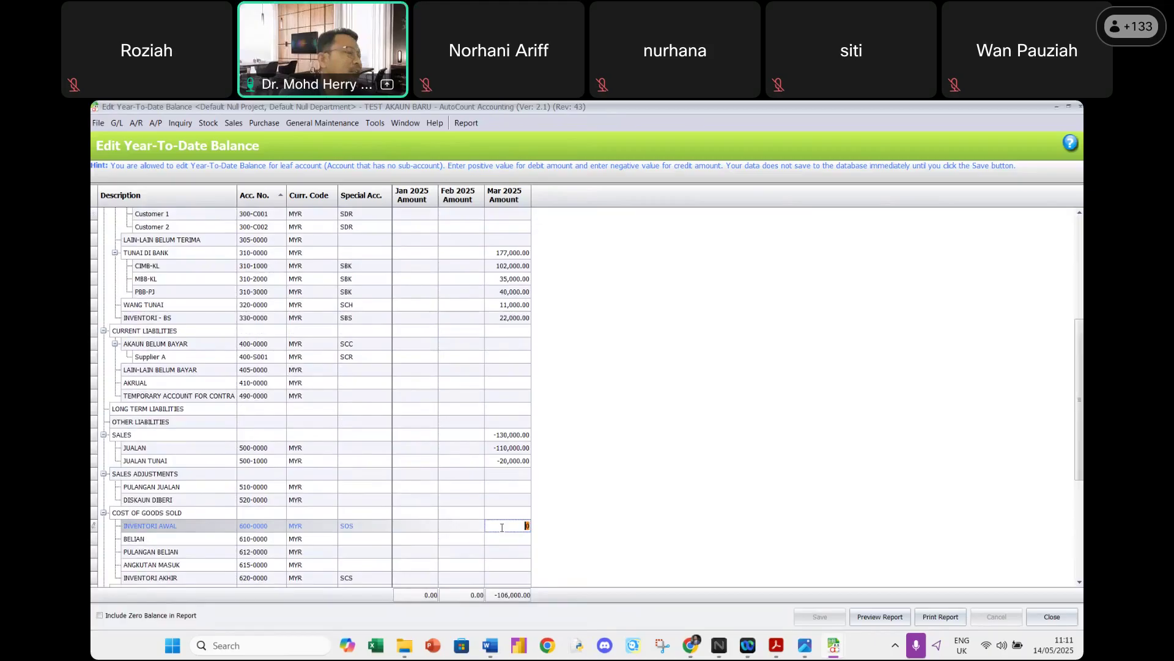
{"action": "type", "text": "-18000"}
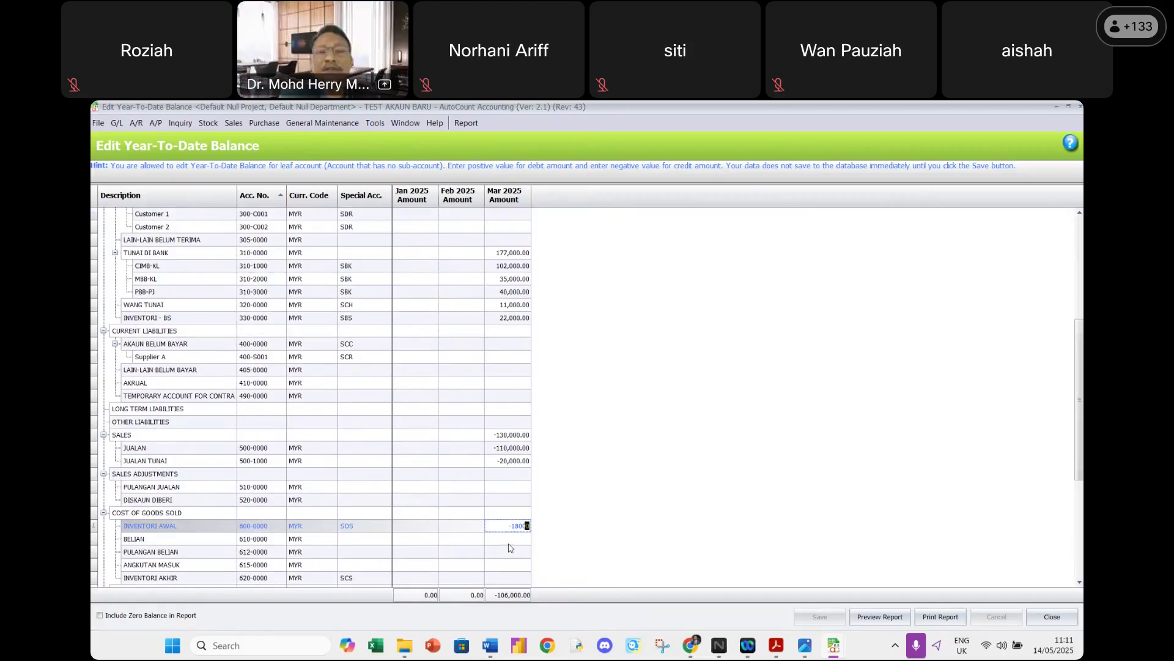
{"action": "key", "text": "shift+Left"}
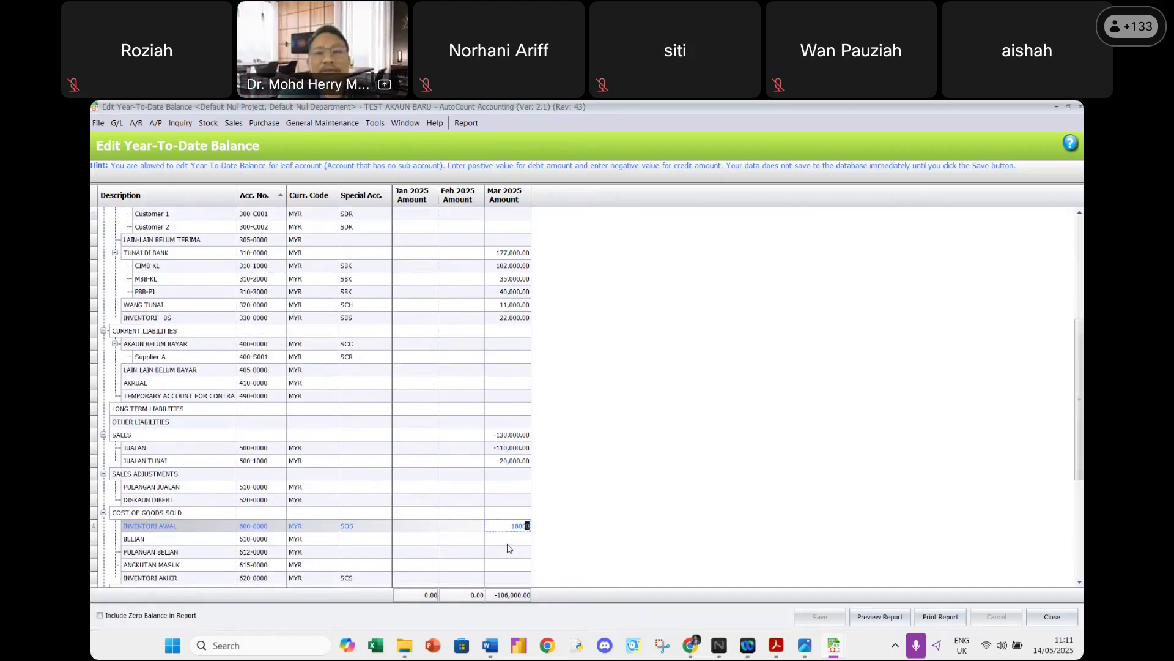
{"action": "key", "text": "BackSpace"}
{"action": "key", "text": "BackSpace"}
{"action": "key", "text": "BackSpace"}
{"action": "key", "text": "BackSpace"}
{"action": "key", "text": "BackSpace"}
{"action": "key", "text": "BackSpace"}
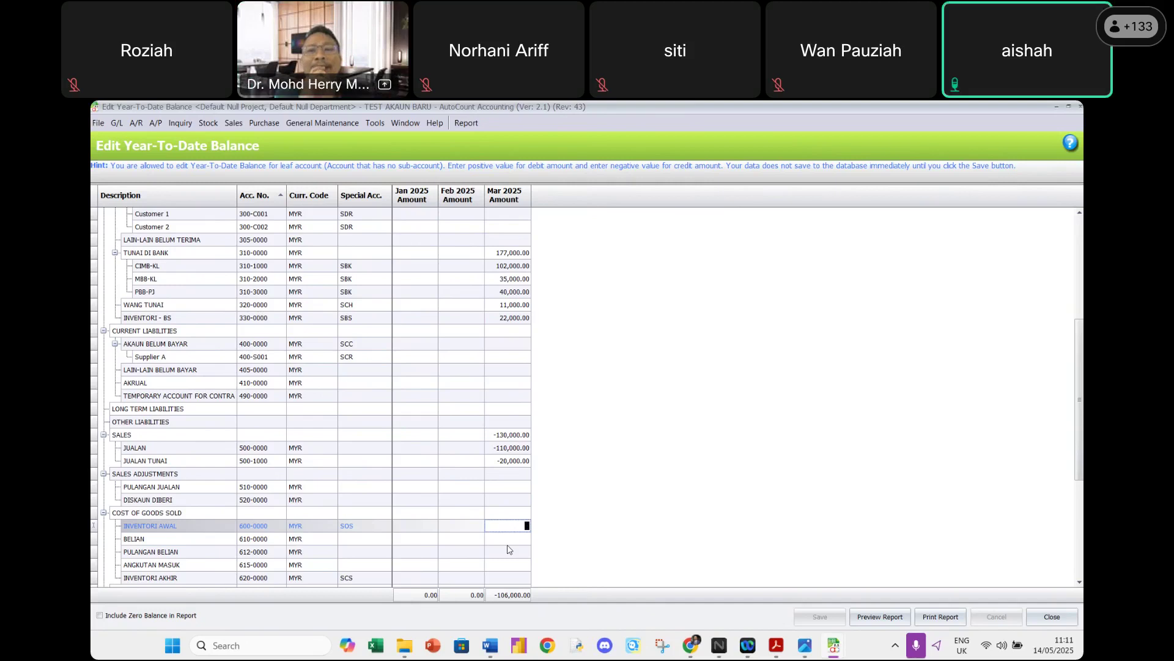
Try a February 2025 amount of 12,000 for CIMB-KL and clear it.
{"action": "left_click", "coordinate": [463, 266]}
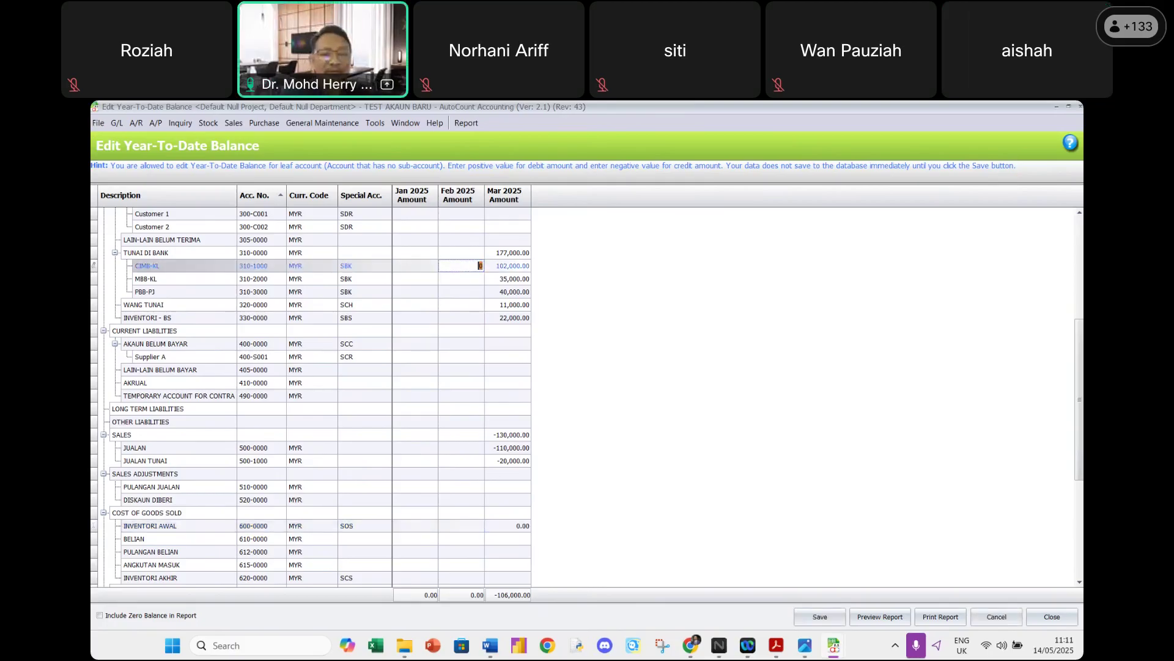
{"action": "type", "text": "12,00"}
{"action": "key", "text": "Return"}
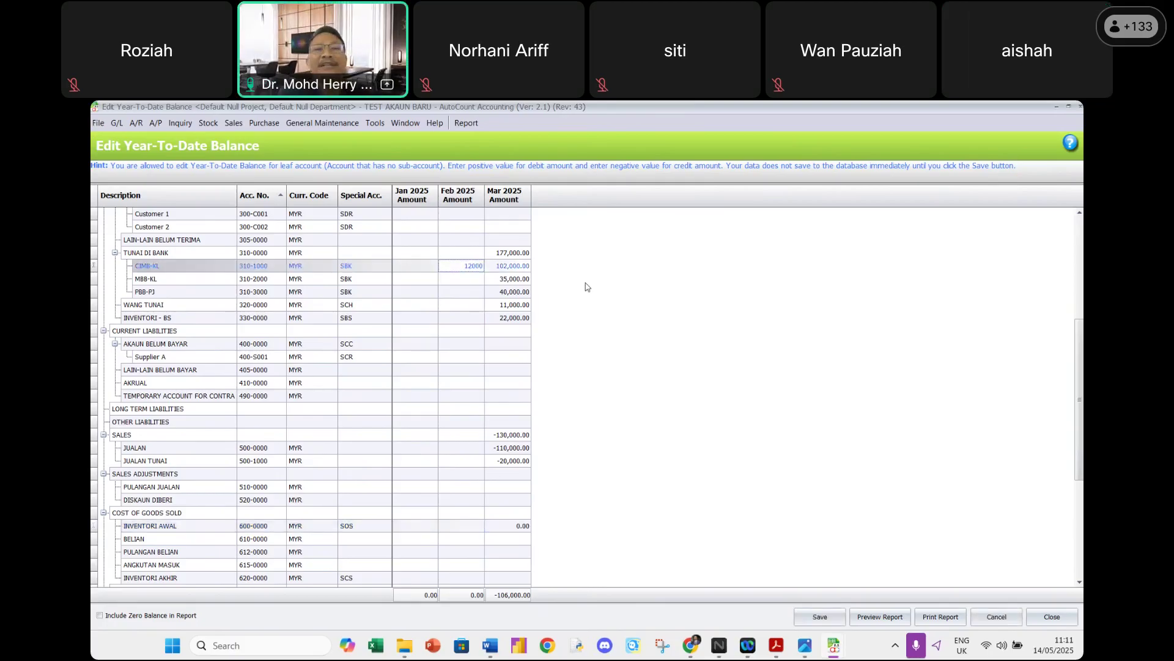
{"action": "left_click", "coordinate": [457, 267]}
{"action": "key", "text": "BackSpace"}
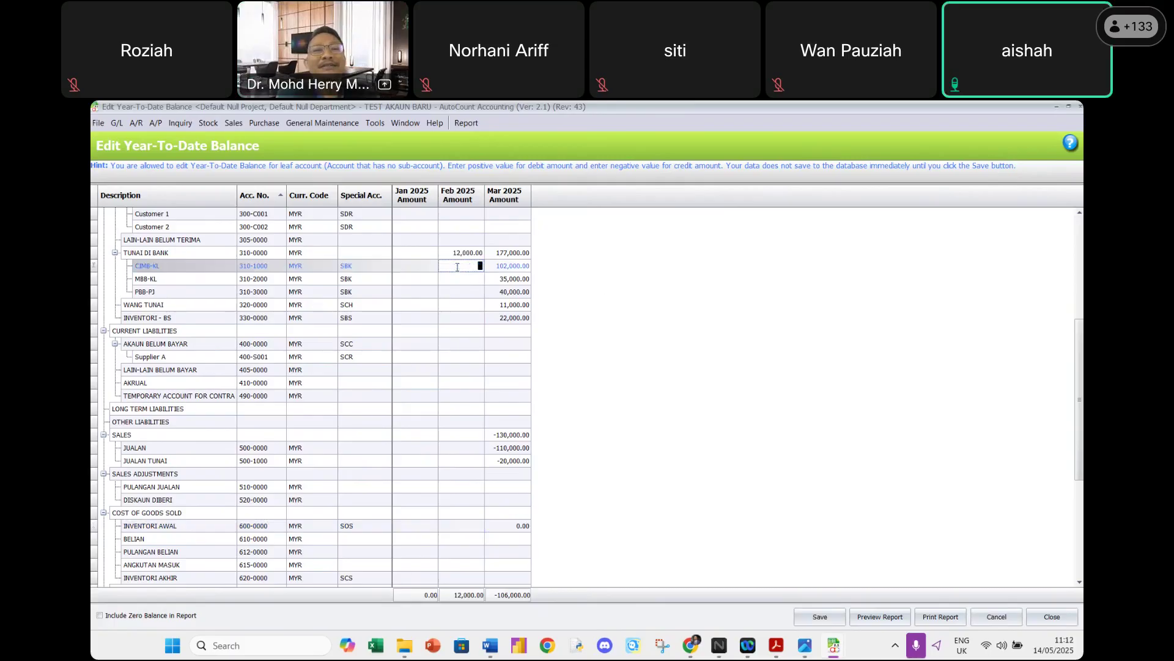
{"action": "key", "text": "Return"}
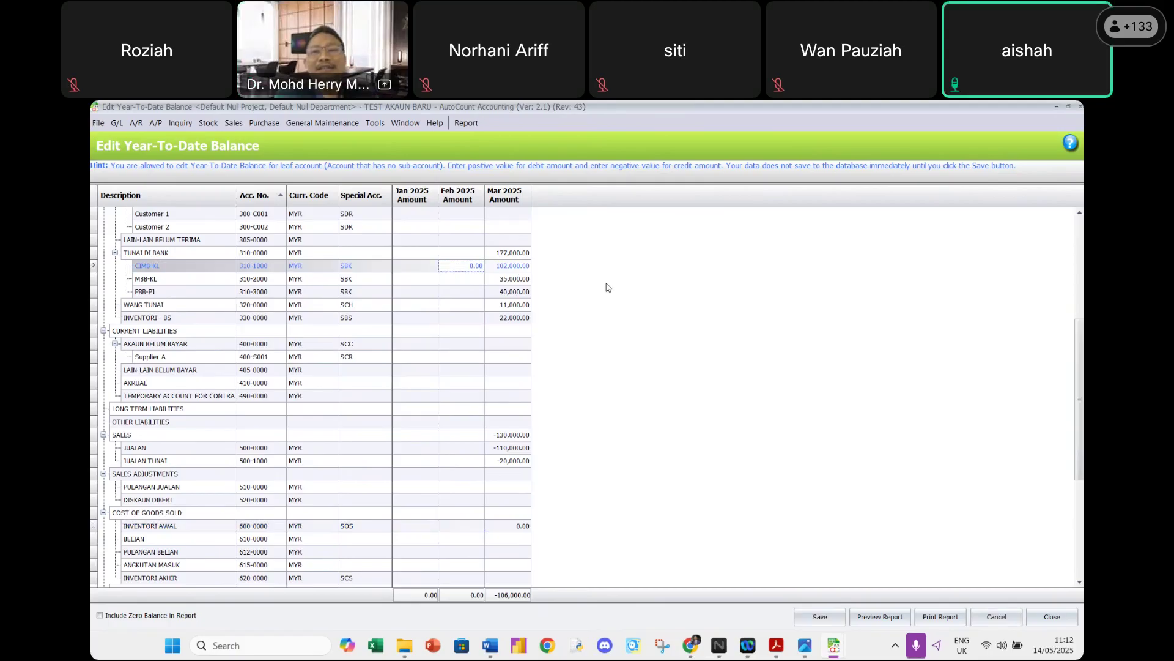
{"action": "left_click", "coordinate": [516, 267]}
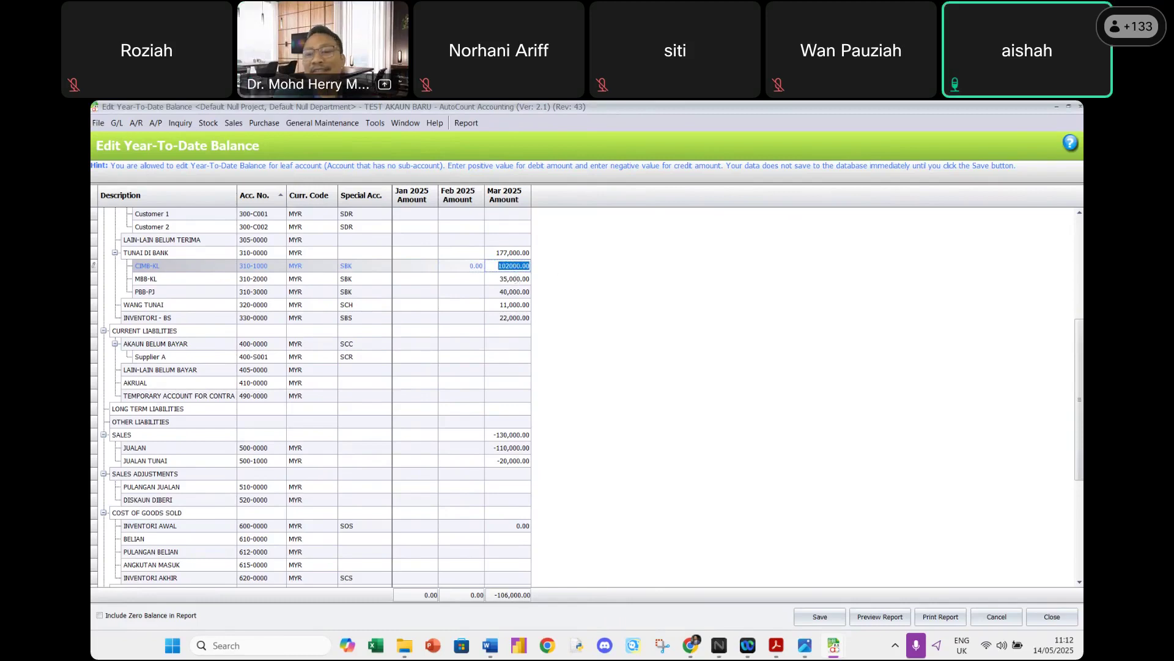
Clear the March 2025 amount of ICT & KOMPUTER and enter 25,000 in February 2025 instead.
{"action": "scroll", "coordinate": [722, 360], "scroll_direction": "up", "scroll_amount": 6}
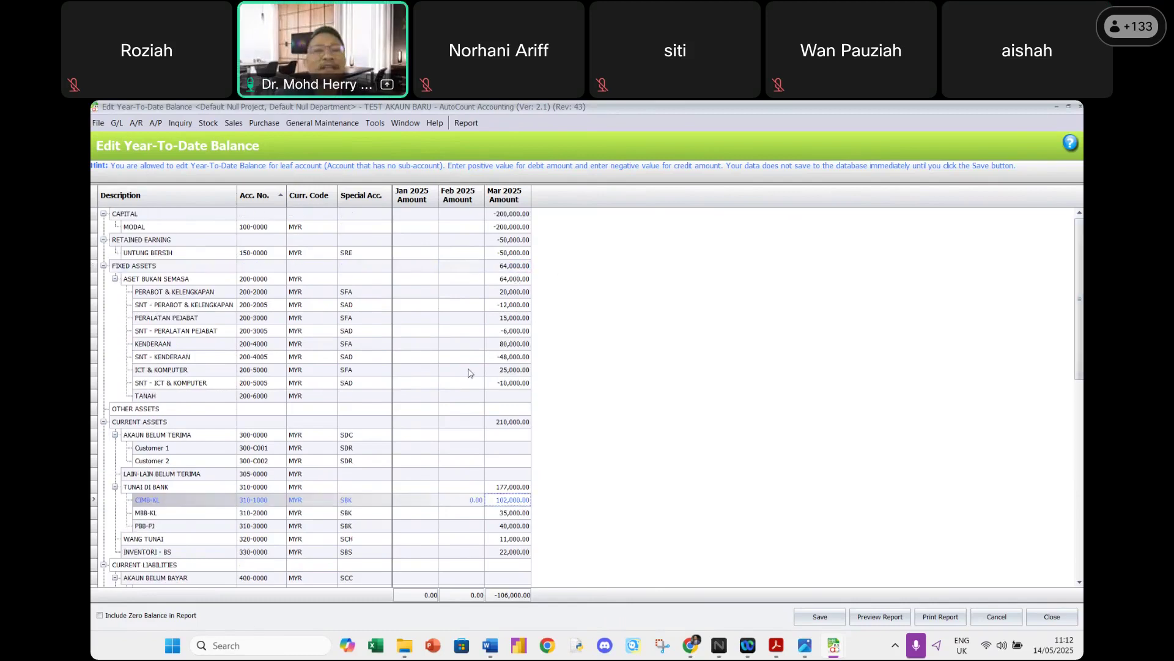
{"action": "left_click", "coordinate": [505, 357]}
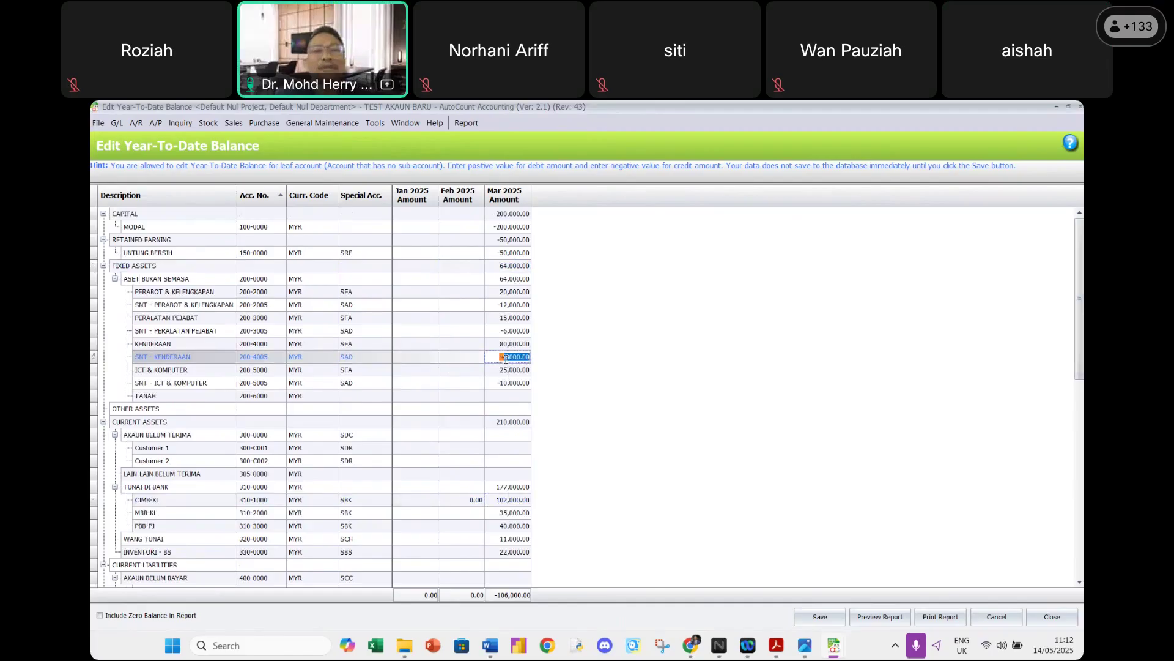
{"action": "left_click", "coordinate": [498, 371]}
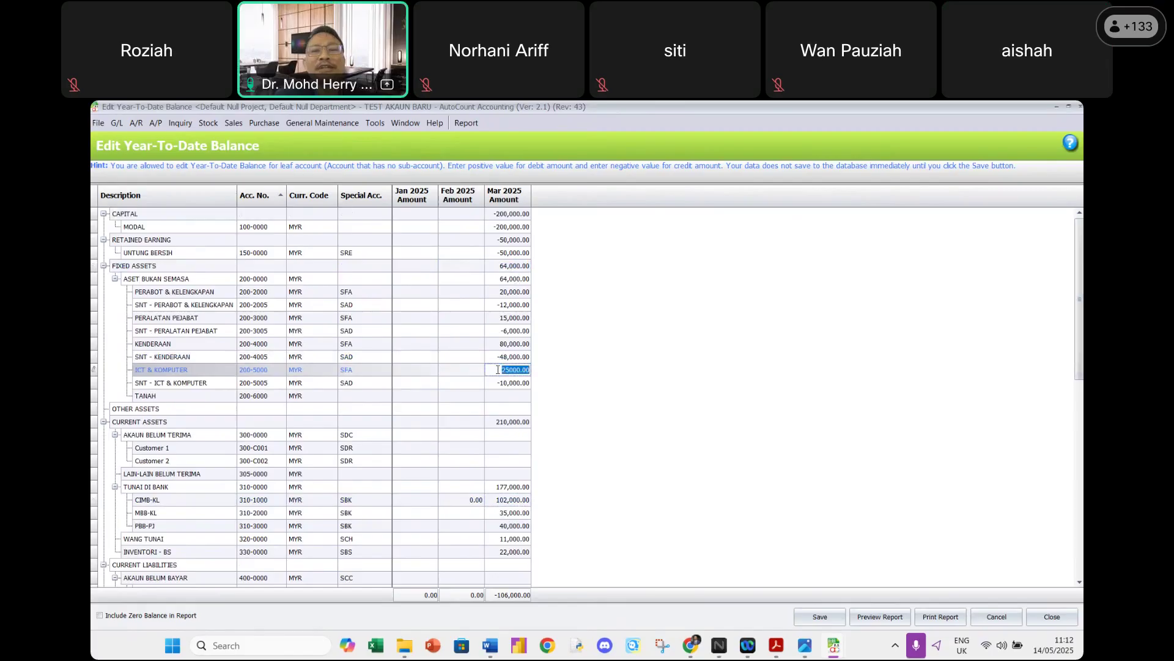
{"action": "key", "text": "BackSpace"}
{"action": "key", "text": "Return"}
{"action": "left_click", "coordinate": [463, 369]}
{"action": "type", "text": "25000"}
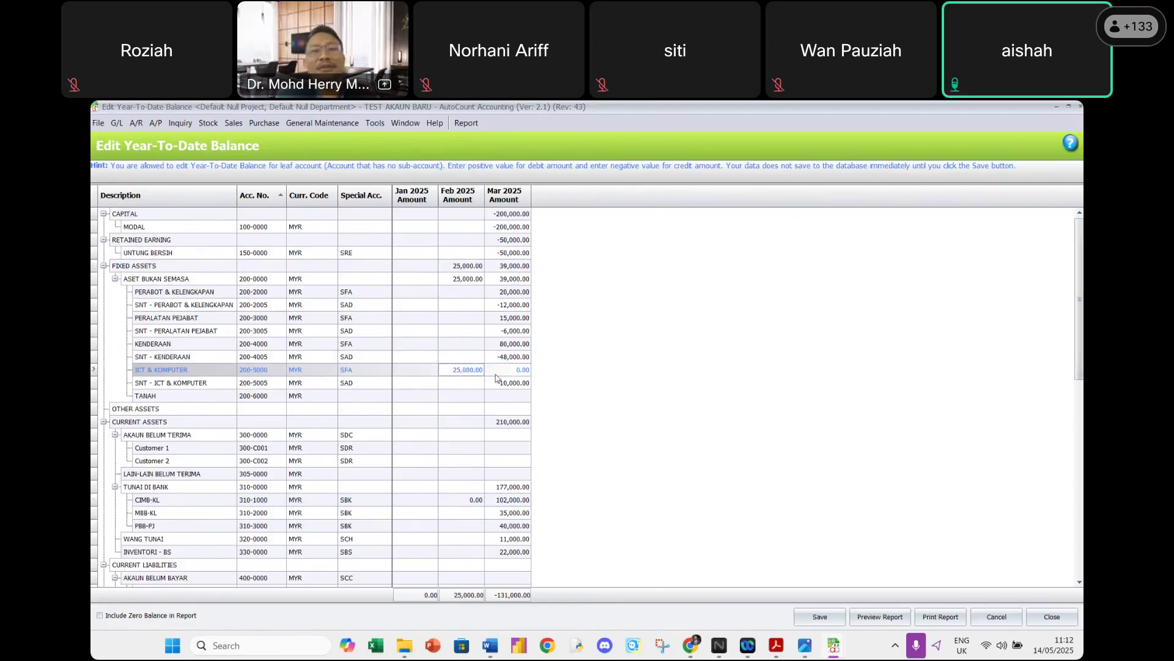
Clear the February 2025 amount of ICT & KOMPUTER and re-enter 25,000 for March 2025.
{"action": "double_click", "coordinate": [474, 369]}
{"action": "key", "text": "BackSpace"}
{"action": "left_click", "coordinate": [515, 369]}
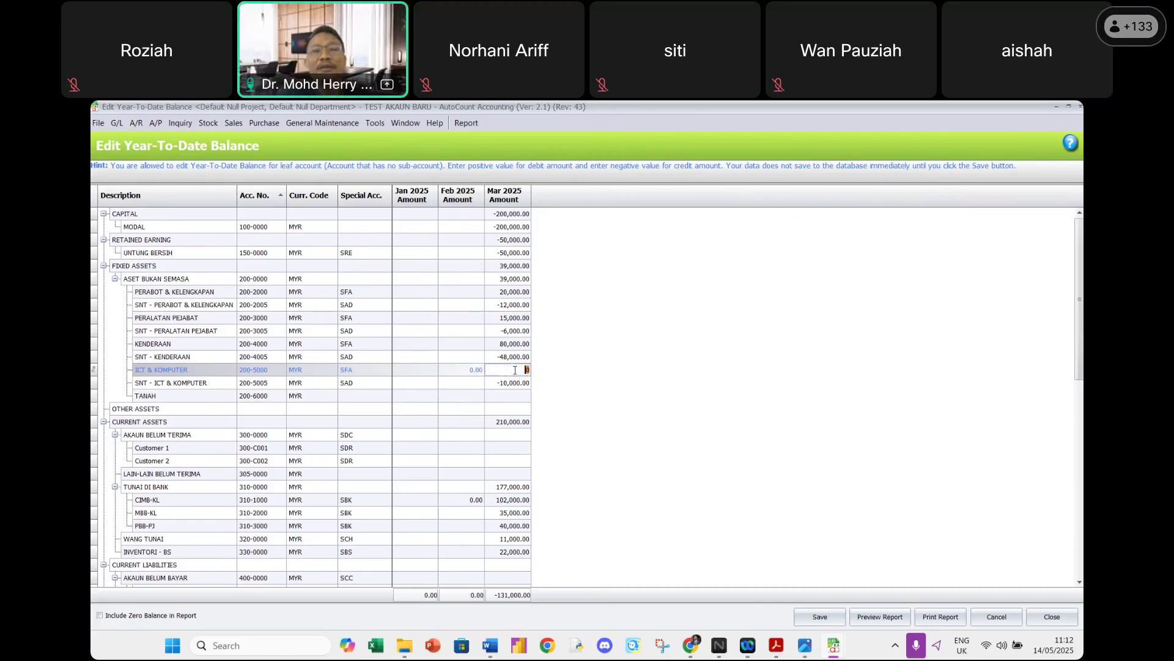
{"action": "type", "text": "25,00"}
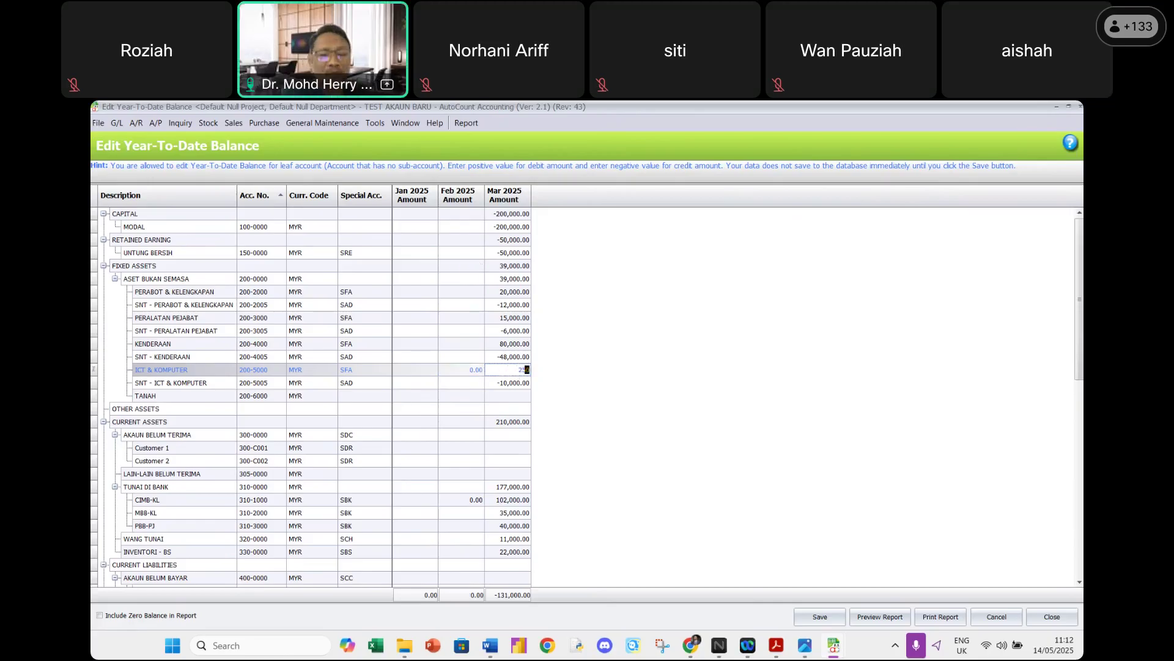
{"action": "type", "text": "00"}
{"action": "key", "text": "Return"}
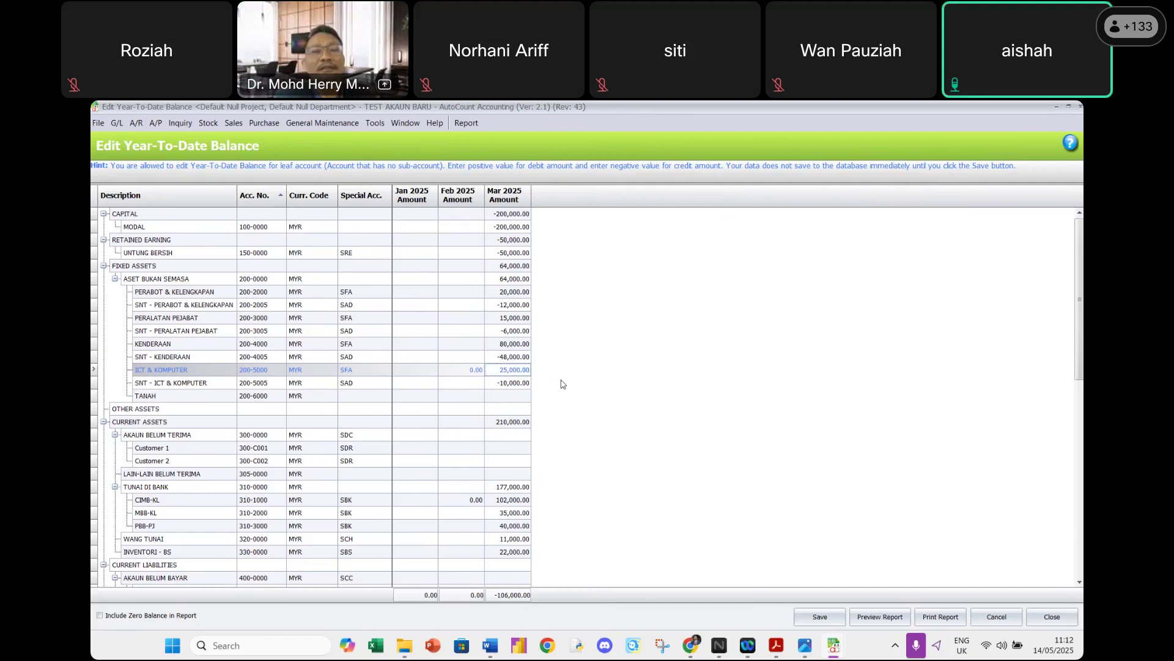
{"action": "left_click", "coordinate": [501, 371]}
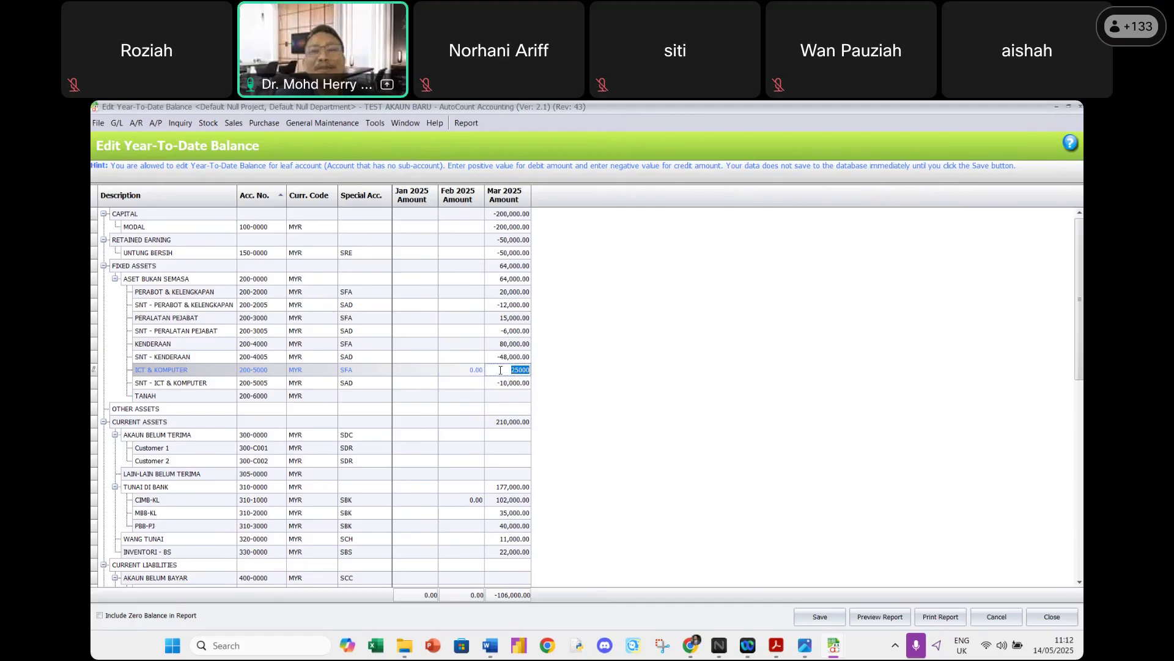
{"action": "key", "text": "Return"}
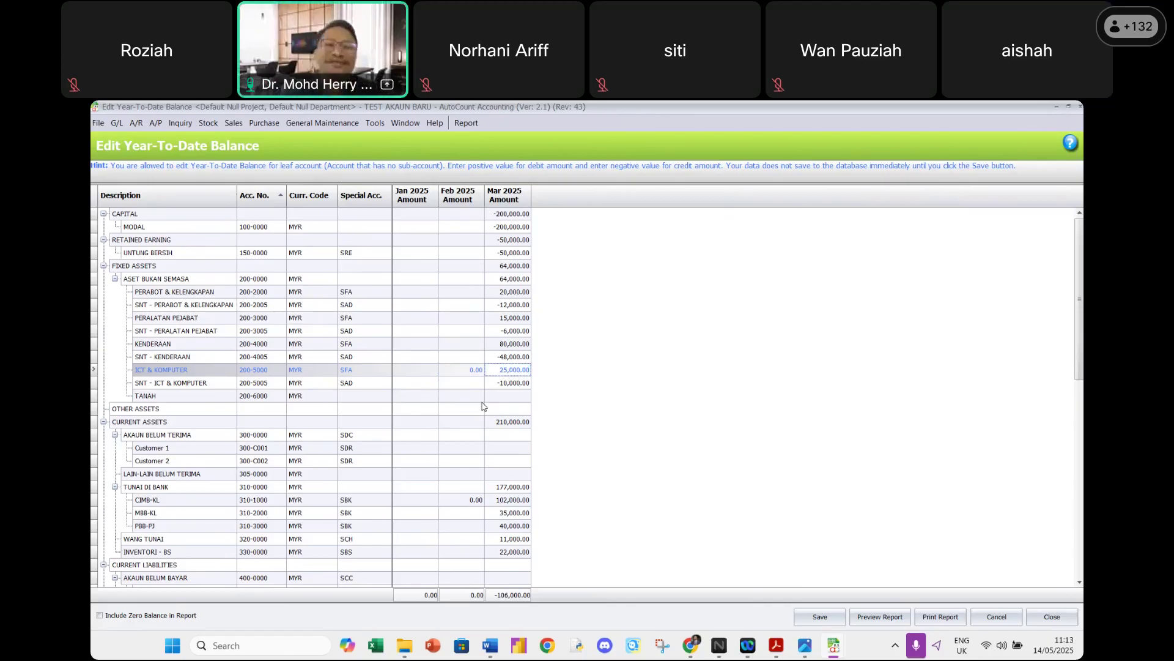
Enter March 2025 amounts of 18,000 for INVENTORI AWAL and 30,000 for BELIAN.
{"action": "scroll", "coordinate": [476, 409], "scroll_direction": "down", "scroll_amount": 1}
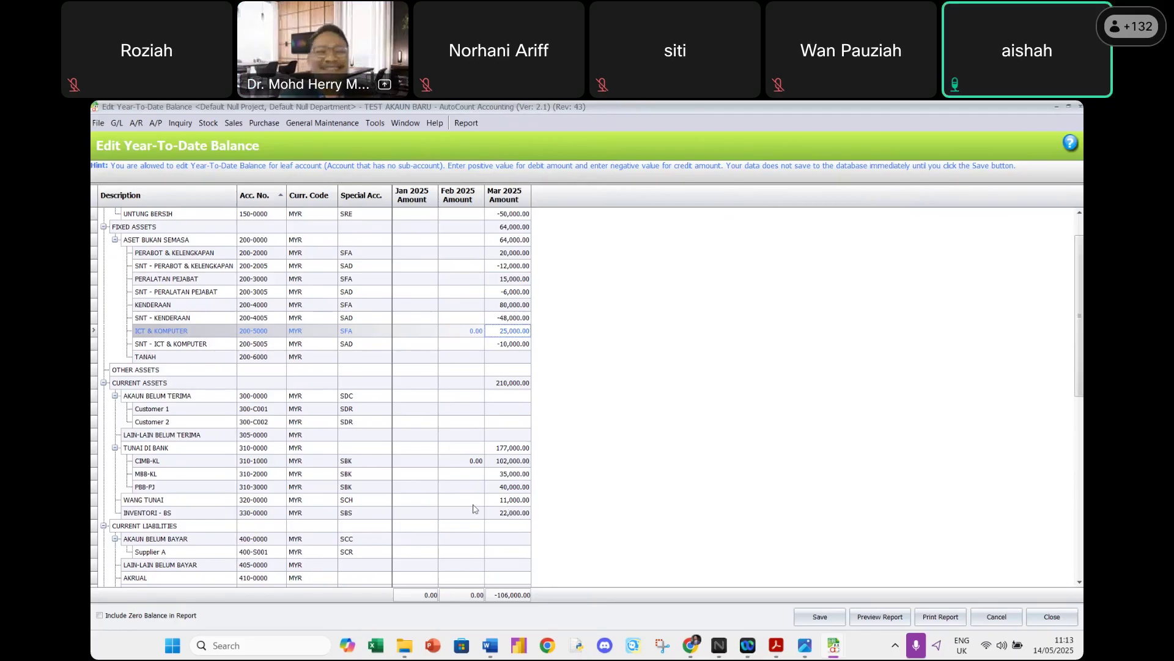
{"action": "scroll", "coordinate": [468, 509], "scroll_direction": "down", "scroll_amount": 2}
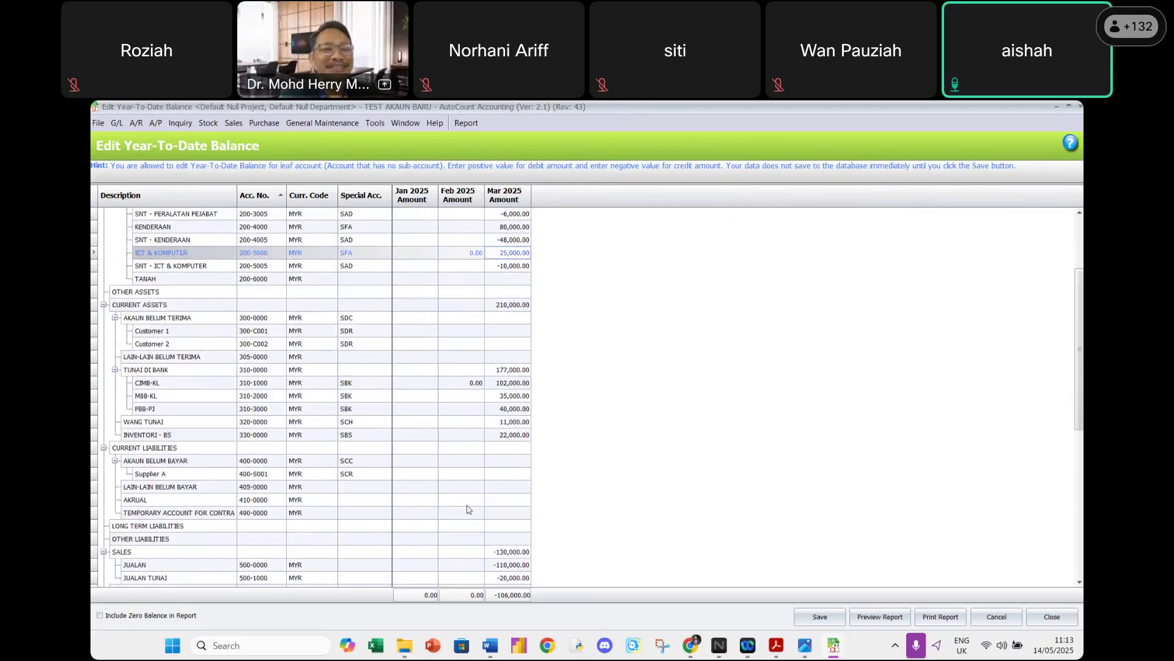
{"action": "scroll", "coordinate": [469, 509], "scroll_direction": "down", "scroll_amount": 4}
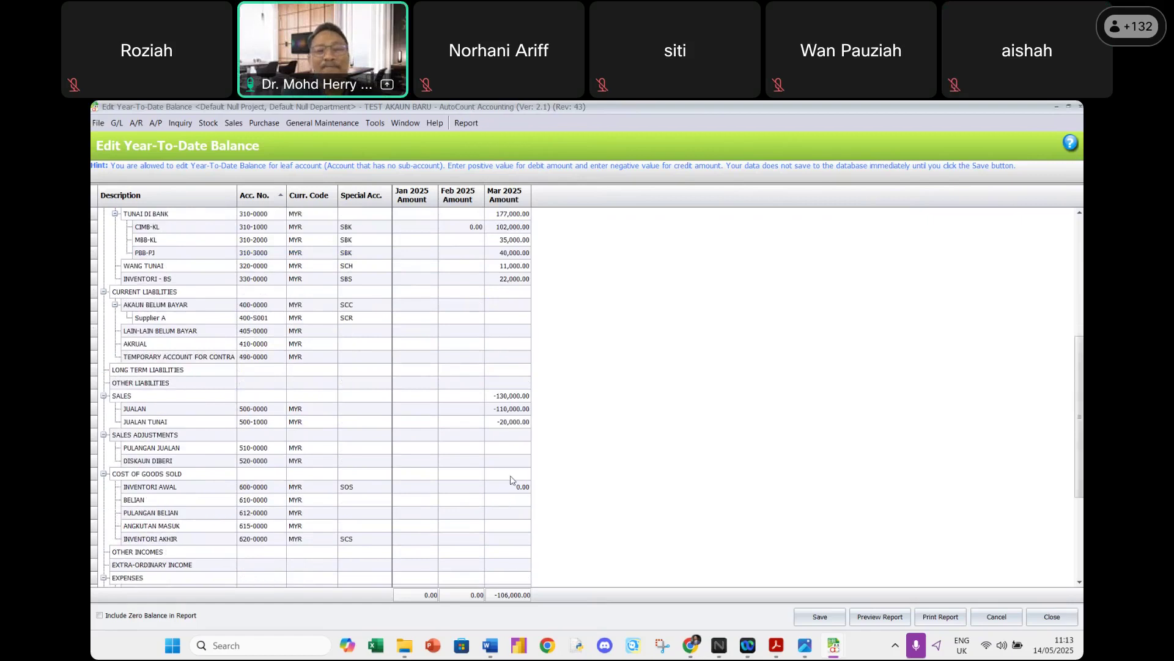
{"action": "left_click", "coordinate": [508, 488]}
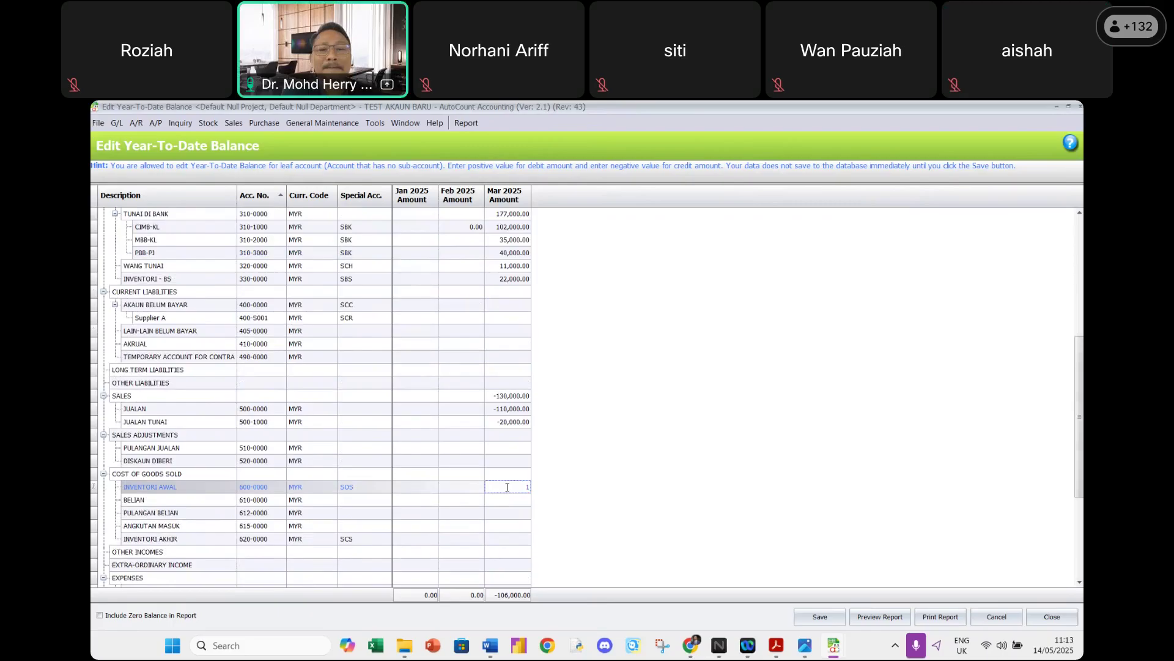
{"action": "type", "text": "1800"}
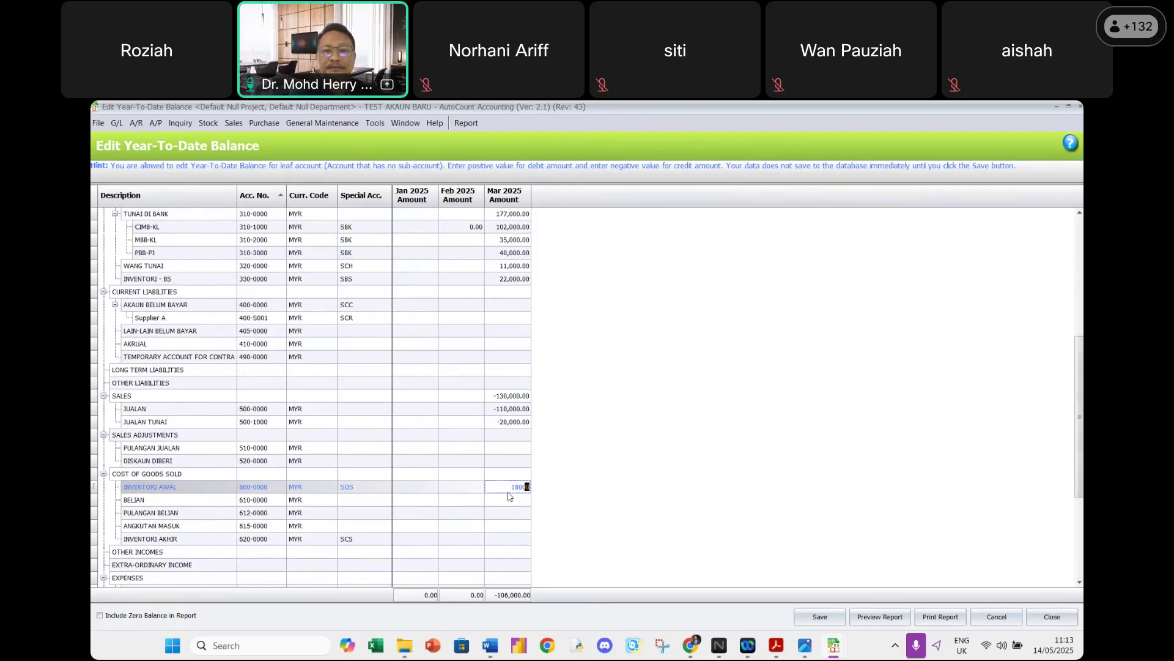
{"action": "left_click", "coordinate": [508, 502]}
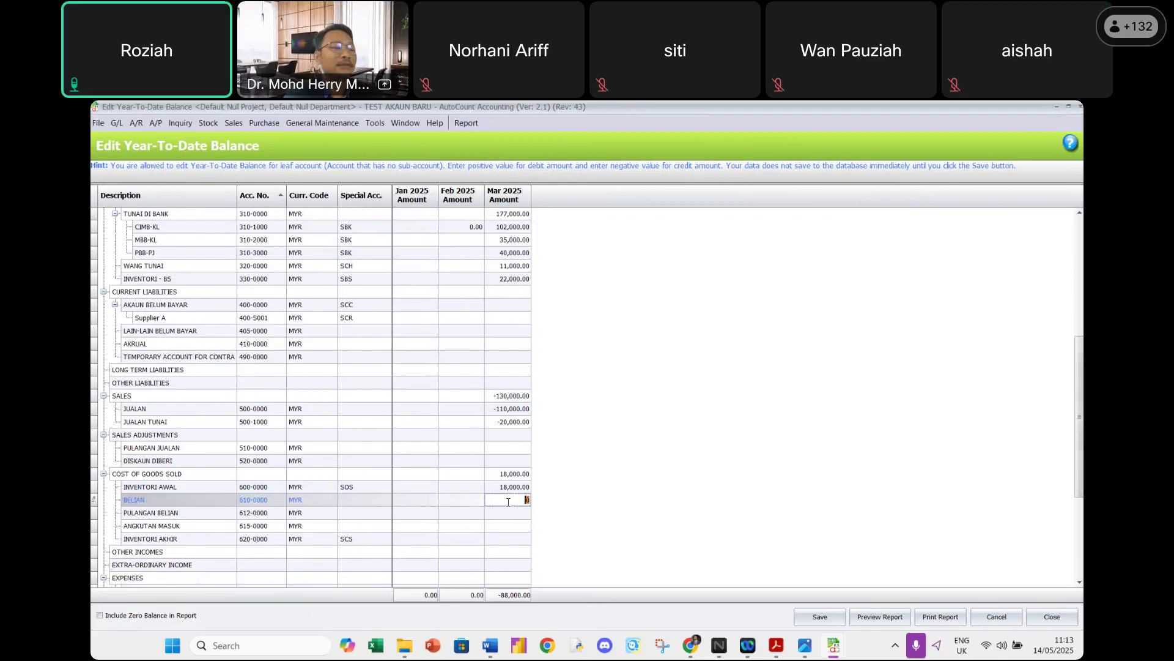
{"action": "type", "text": "3000"}
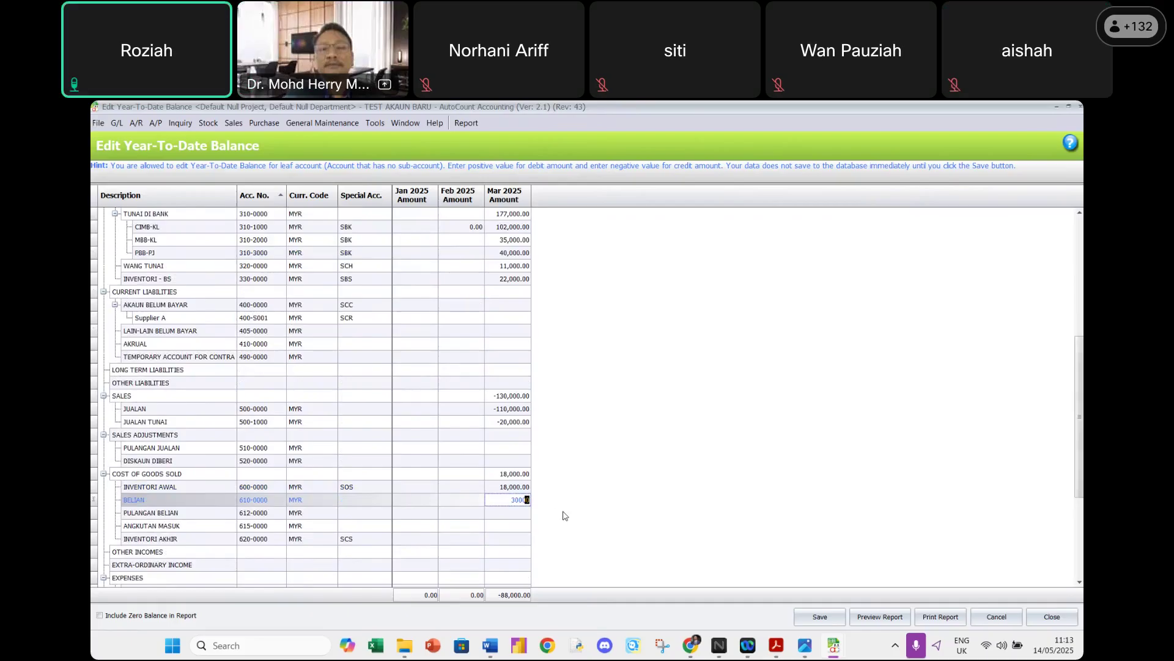
Confirm the BELIAN amount and enter -22,000 for INVENTORI AKHIR in March 2025.
{"action": "key", "text": "Return"}
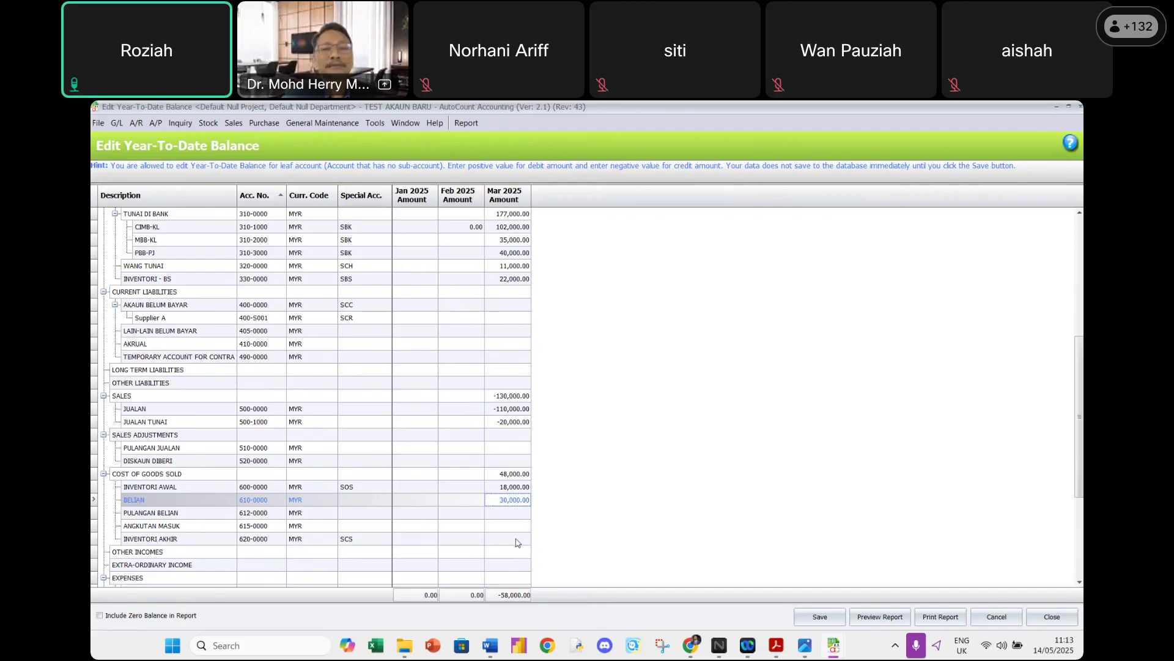
{"action": "left_click", "coordinate": [517, 541]}
{"action": "type", "text": "-22,000"}
{"action": "key", "text": "Return"}
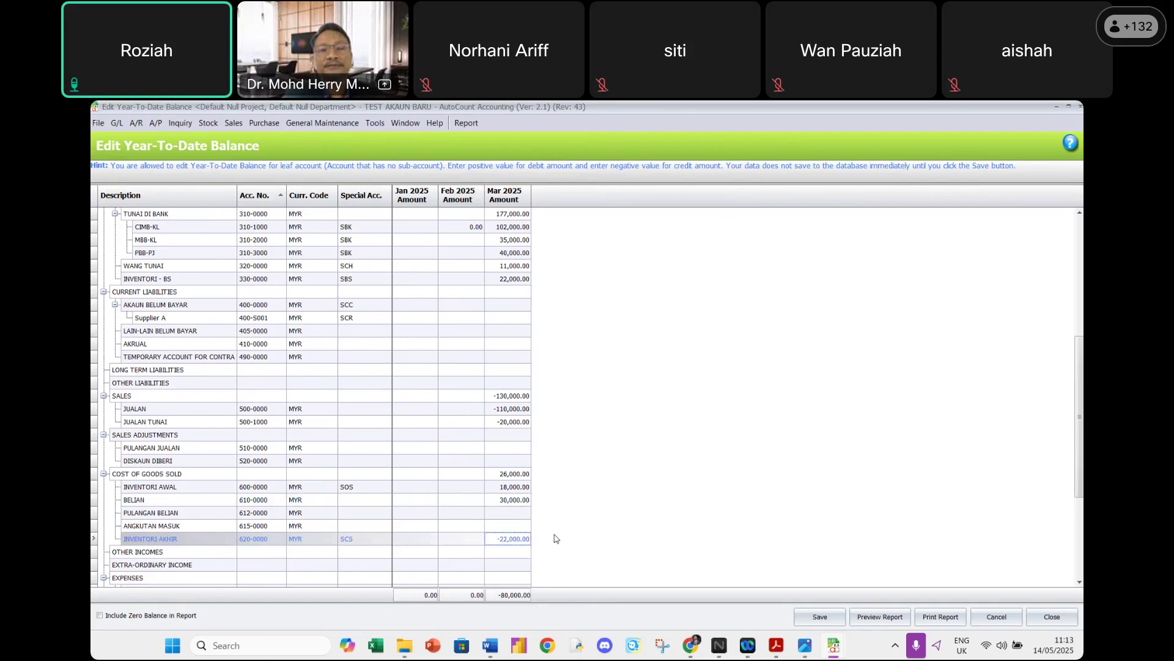
Save the year-to-date balances despite the March 2025 imbalance and close the balance editor.
{"action": "scroll", "coordinate": [555, 538], "scroll_direction": "down", "scroll_amount": 1}
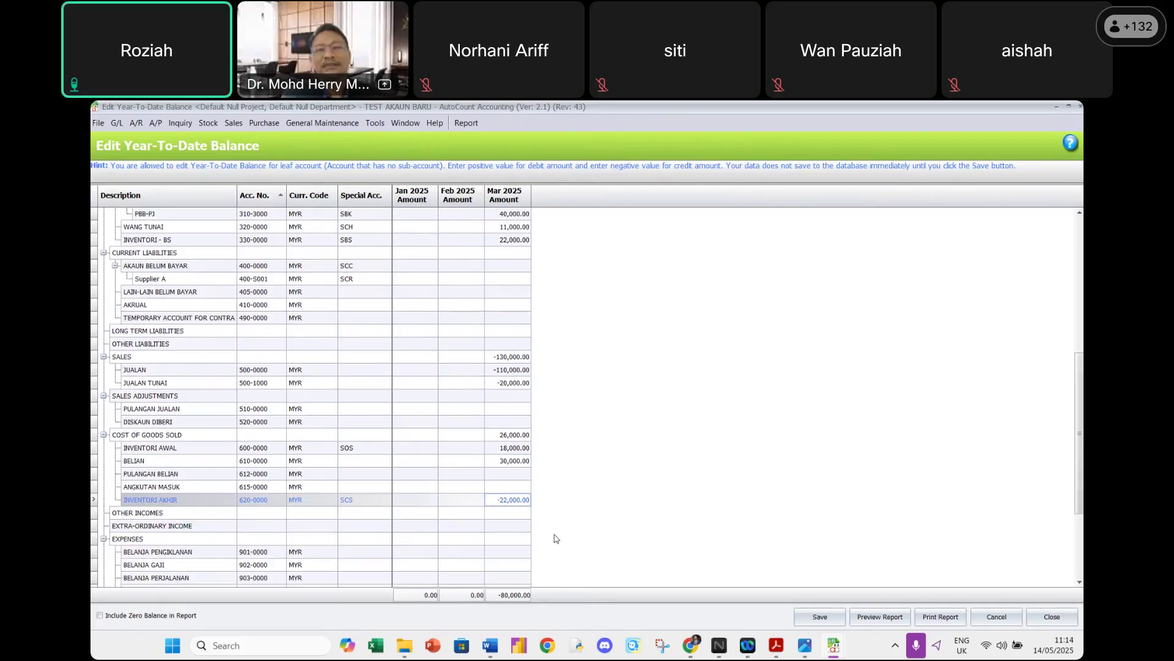
{"action": "left_click", "coordinate": [809, 619]}
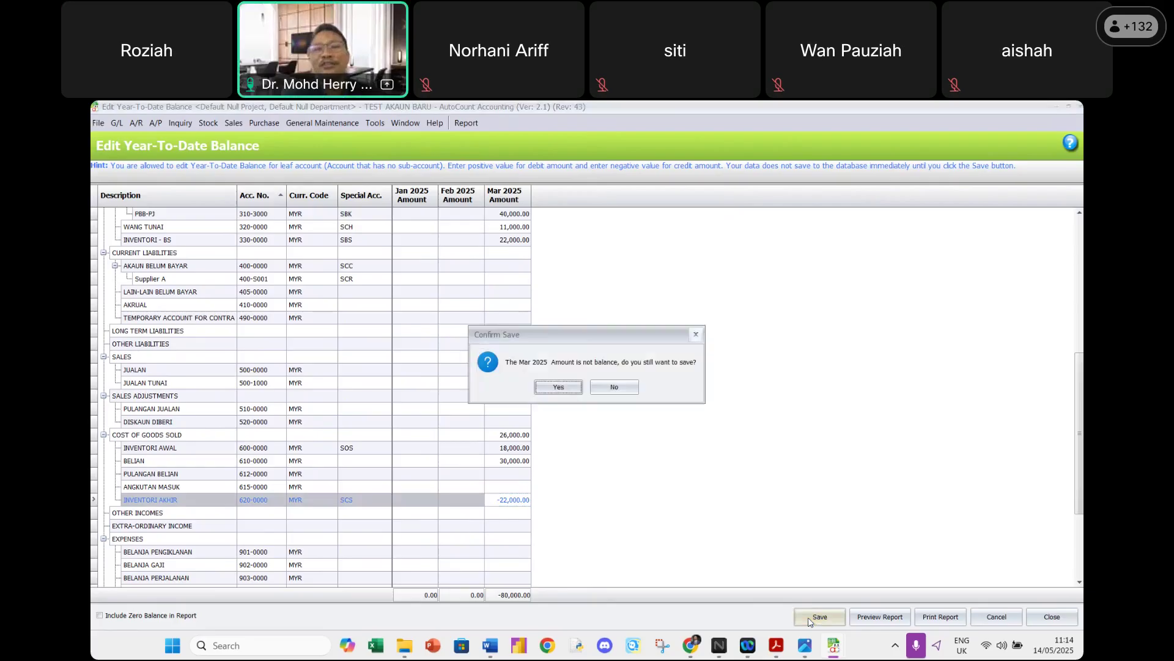
{"action": "left_click", "coordinate": [558, 388]}
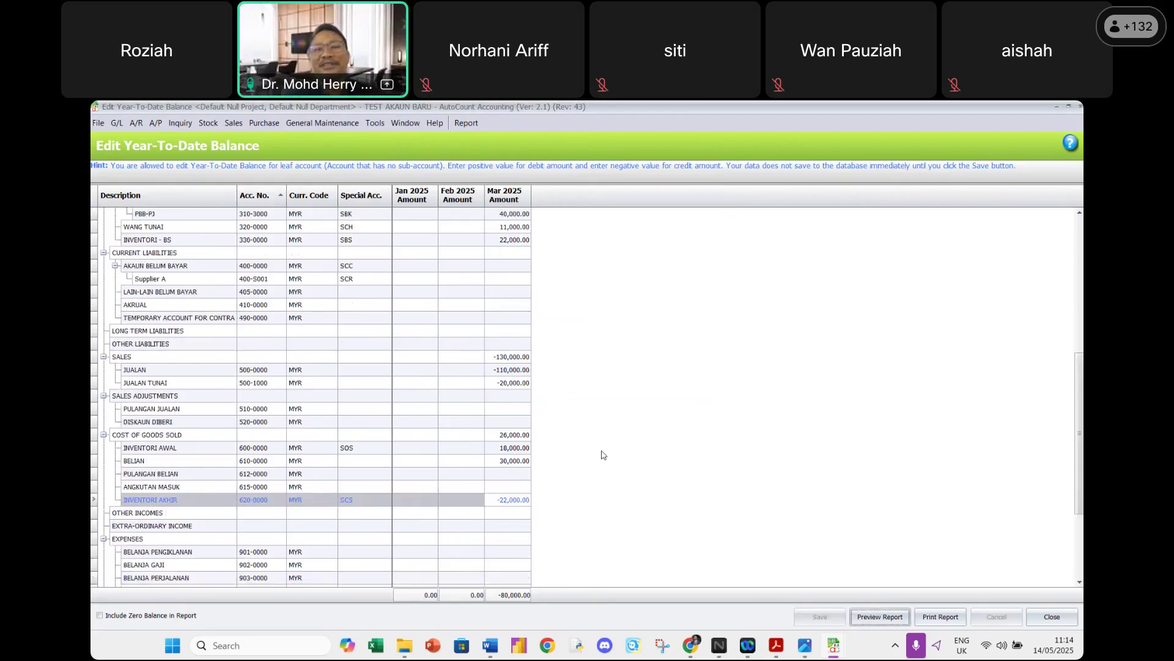
{"action": "scroll", "coordinate": [602, 455], "scroll_direction": "down", "scroll_amount": 1}
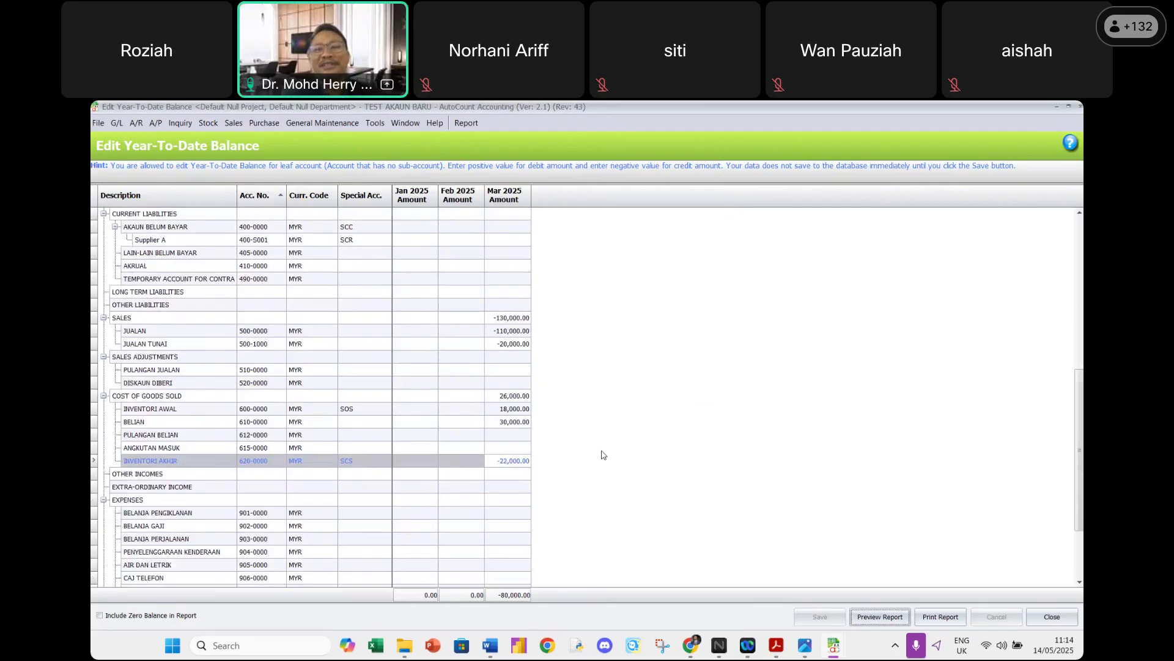
{"action": "left_click", "coordinate": [1064, 621]}
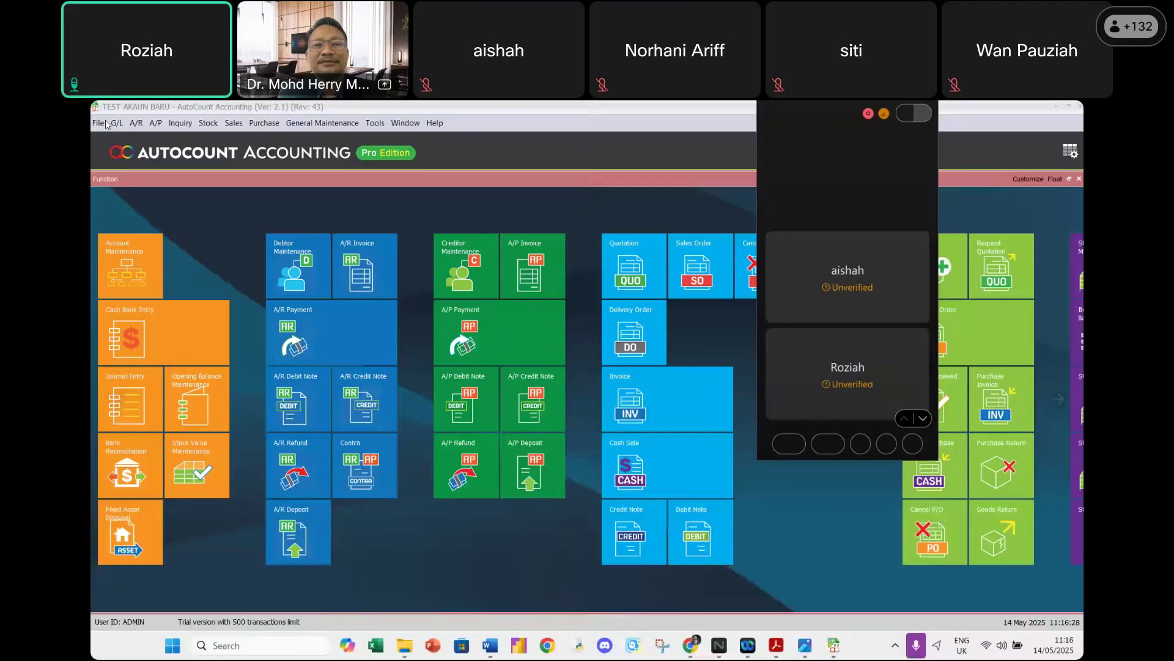
Reopen the general ledger's Year-To-Date Balance Maintenance and select the March 2025 amount of INVENTORI - BS.
{"action": "left_click", "coordinate": [116, 123]}
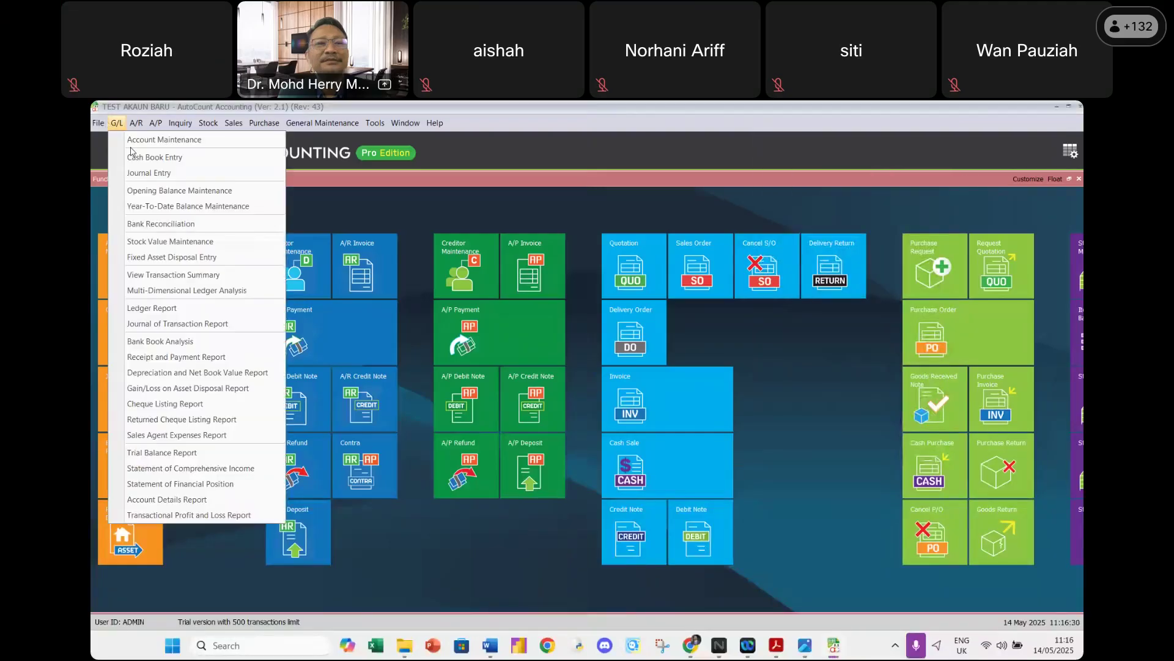
{"action": "left_click", "coordinate": [157, 245]}
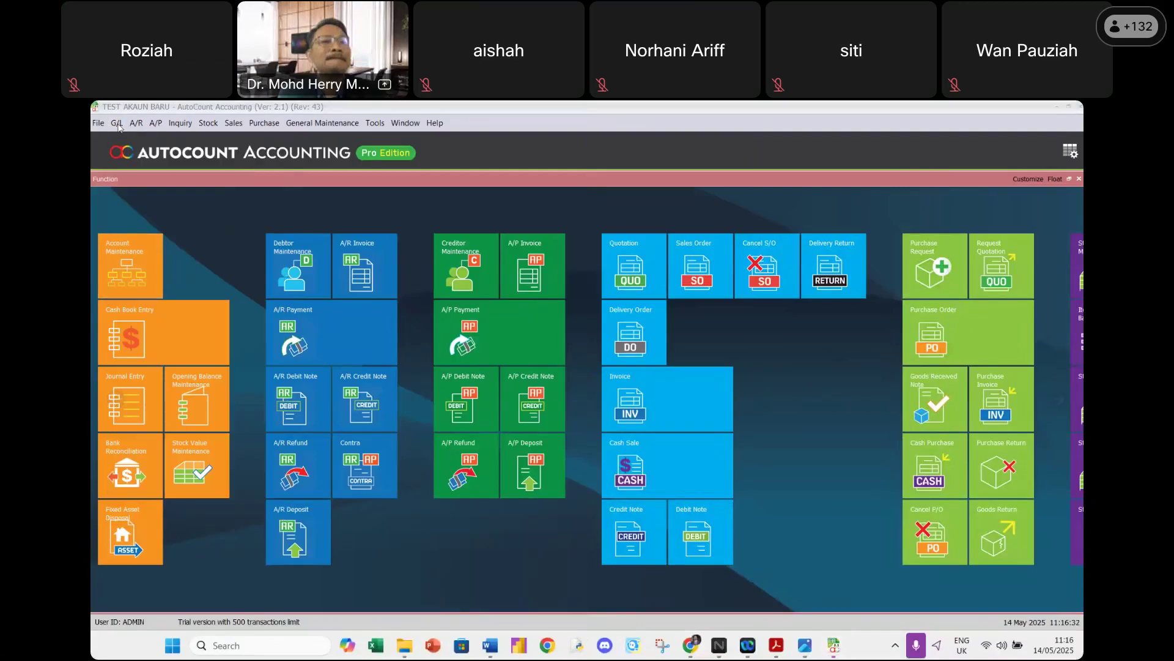
{"action": "left_click", "coordinate": [118, 126]}
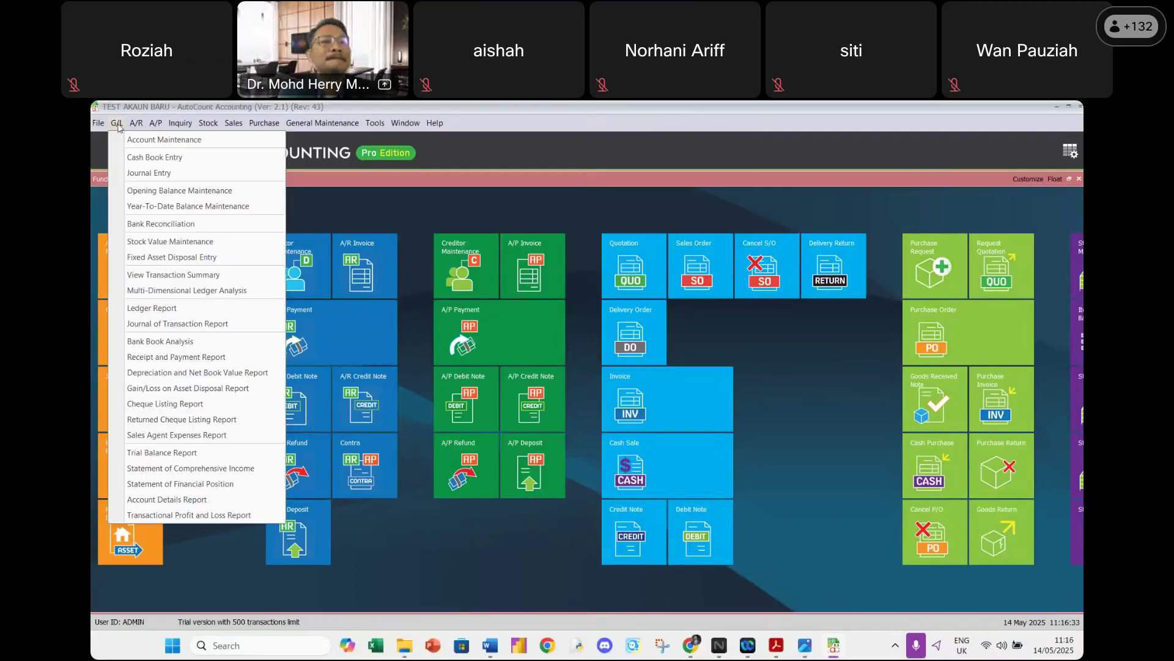
{"action": "left_click", "coordinate": [196, 208]}
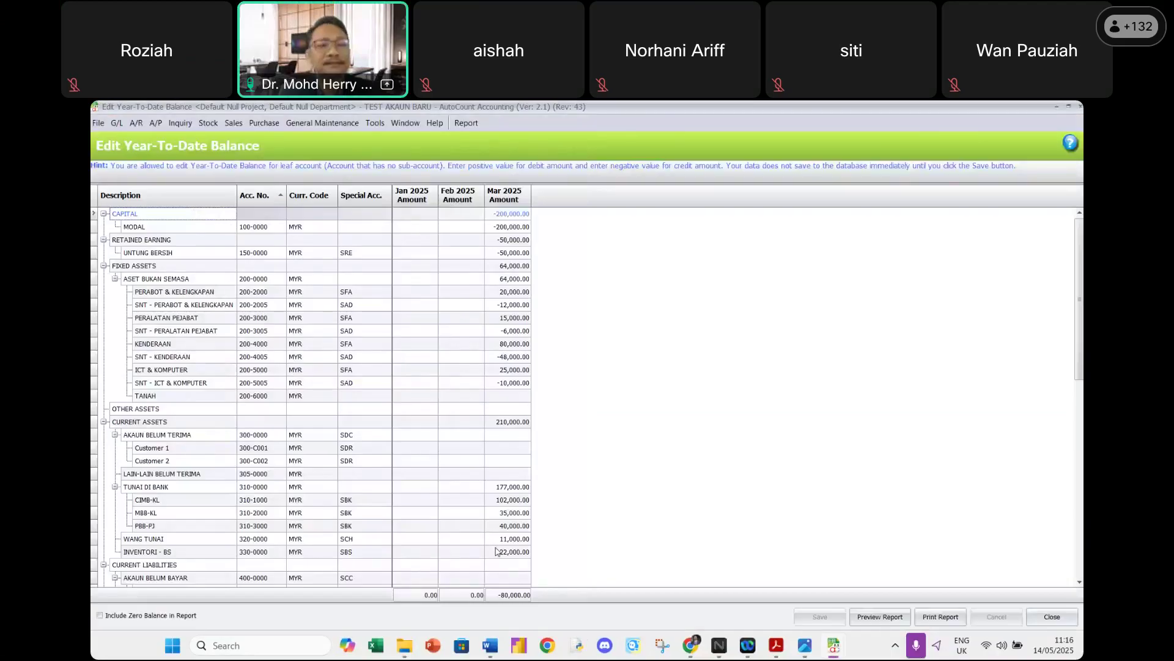
{"action": "left_click", "coordinate": [497, 552]}
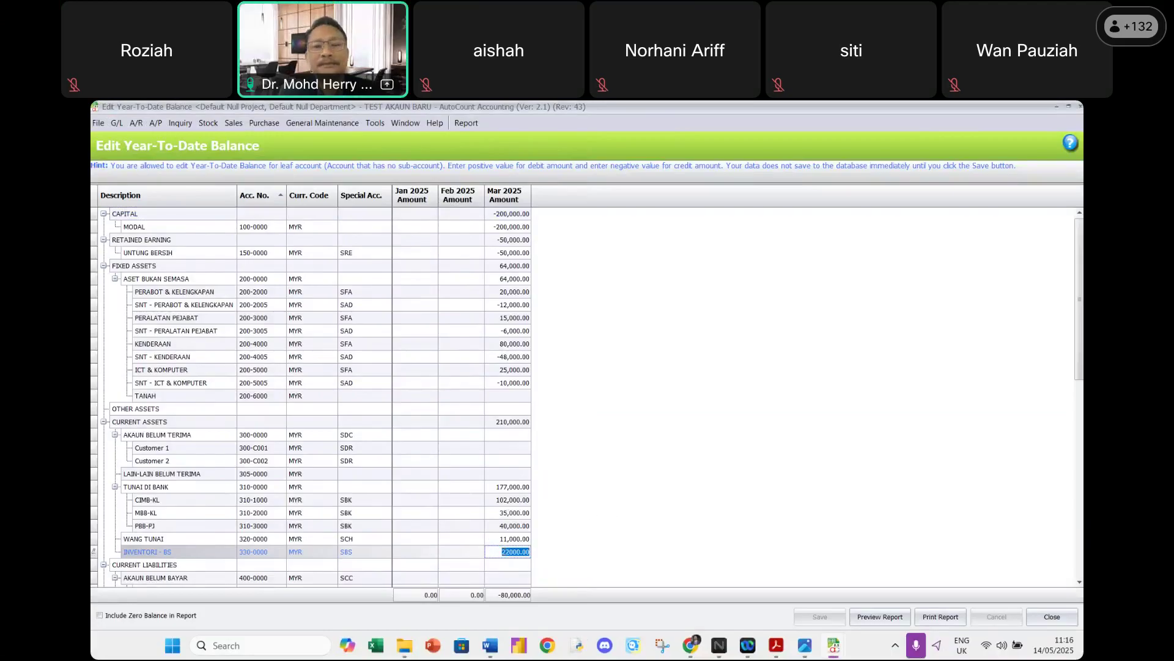
Enter March 2025 amounts of 5,600 for BELANJA PENGIKLANAN and 44,000 for BELANJA GAJI.
{"action": "left_click", "coordinate": [1079, 470]}
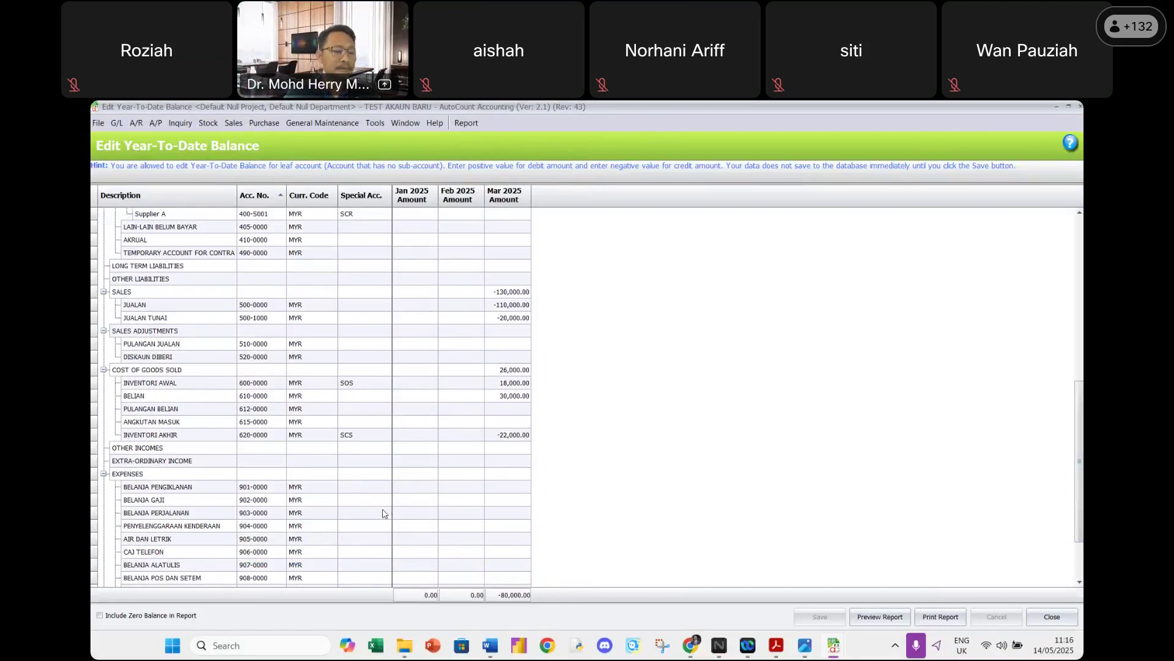
{"action": "left_click", "coordinate": [514, 487]}
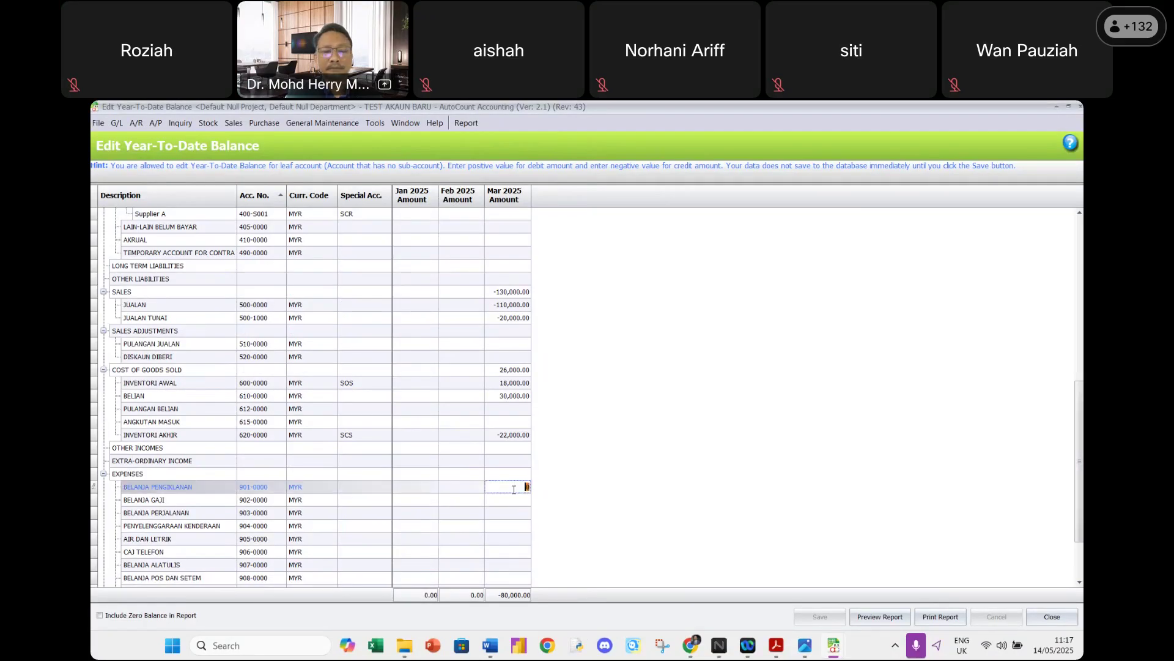
{"action": "type", "text": "5600"}
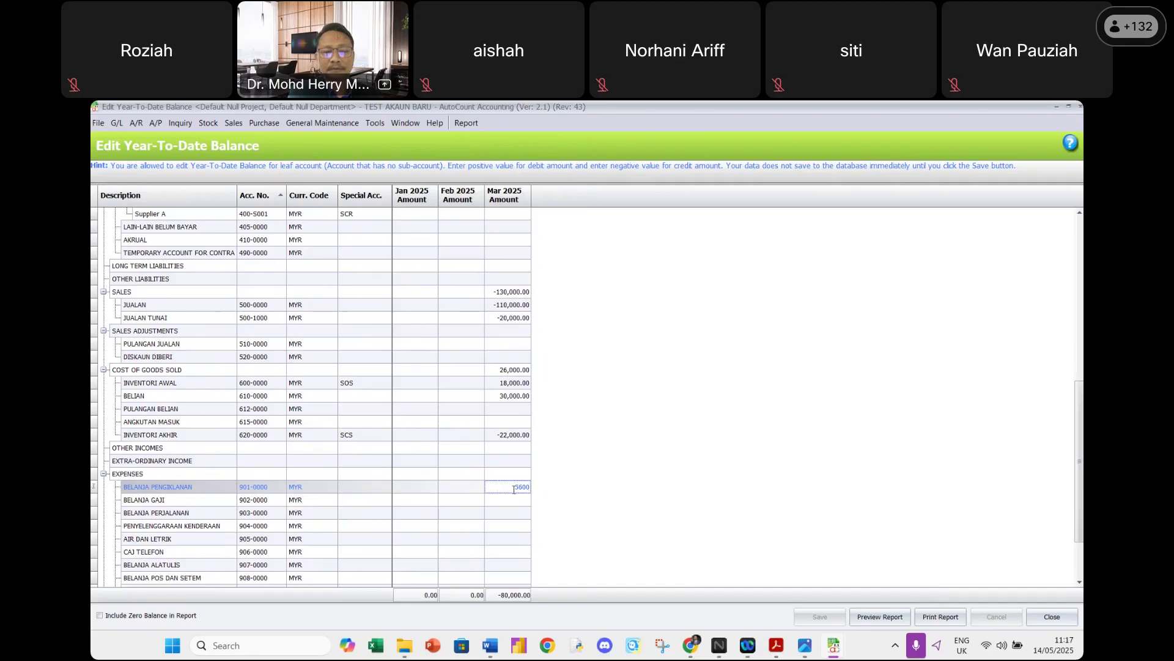
{"action": "key", "text": "Return"}
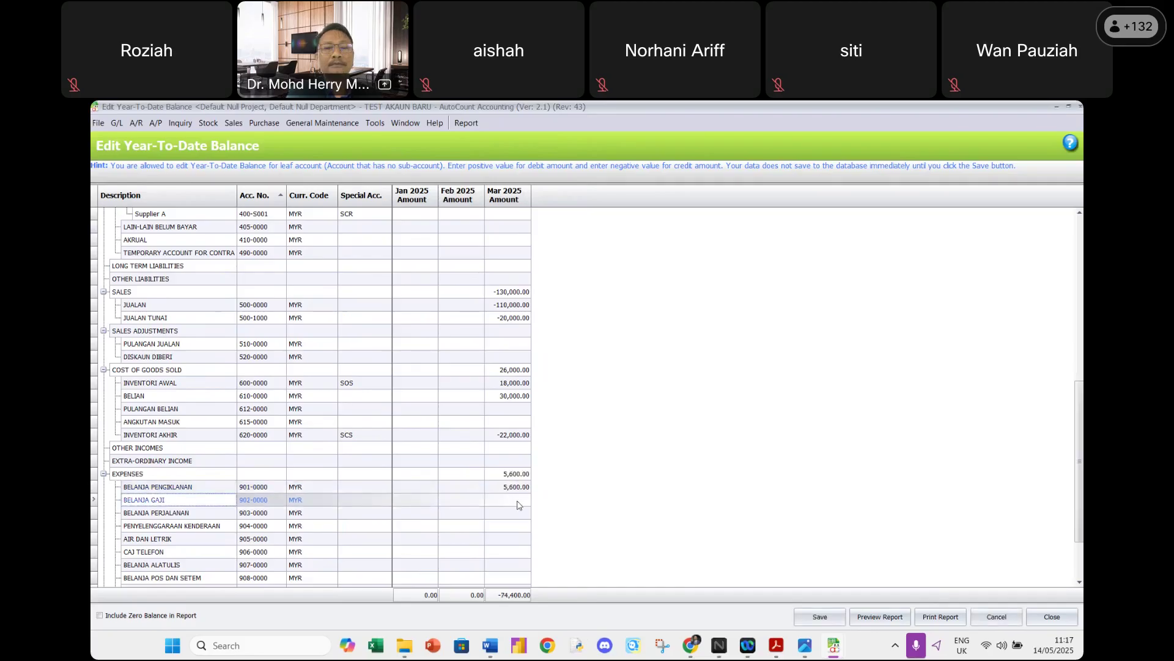
{"action": "left_click", "coordinate": [517, 500]}
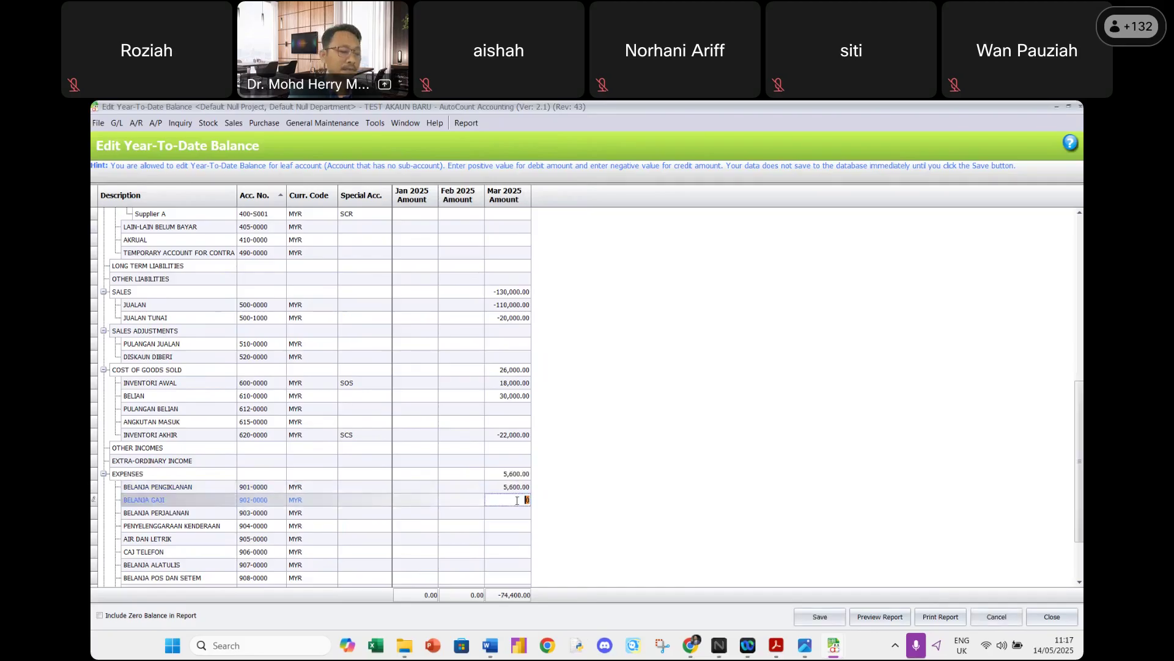
{"action": "type", "text": "44,00"}
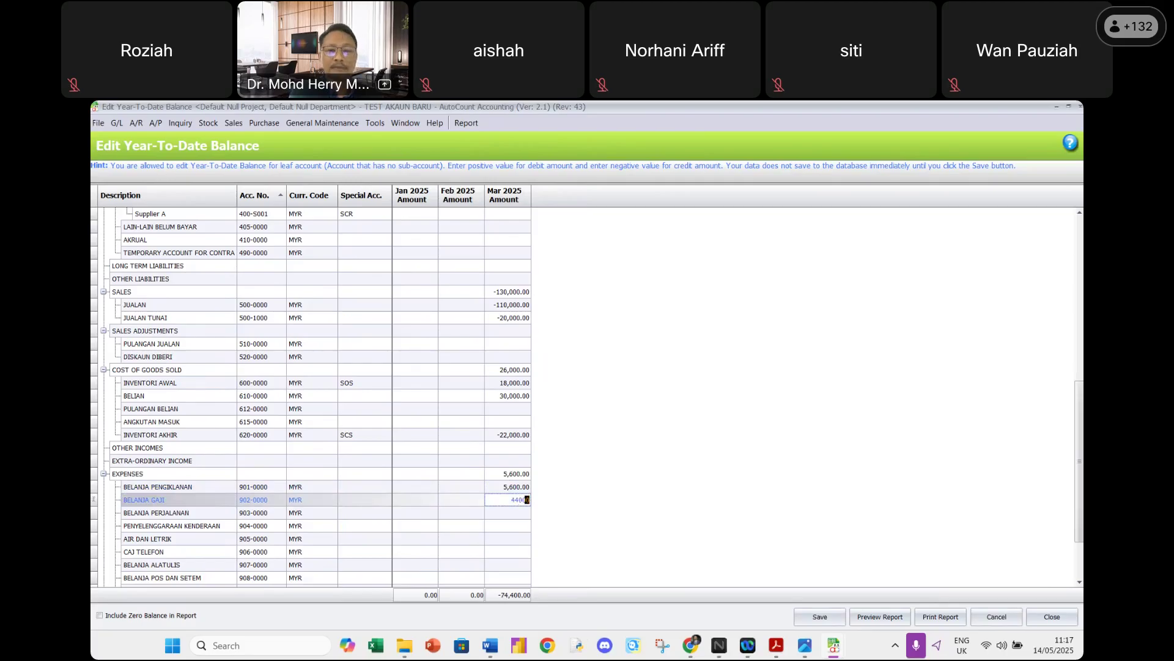
{"action": "type", "text": "0"}
Enter March 2025 amounts of 2,000 for BELANJA PERJALANAN and 3,000 for PENYELENGGARAAN KENDERAAN.
{"action": "left_click", "coordinate": [513, 513]}
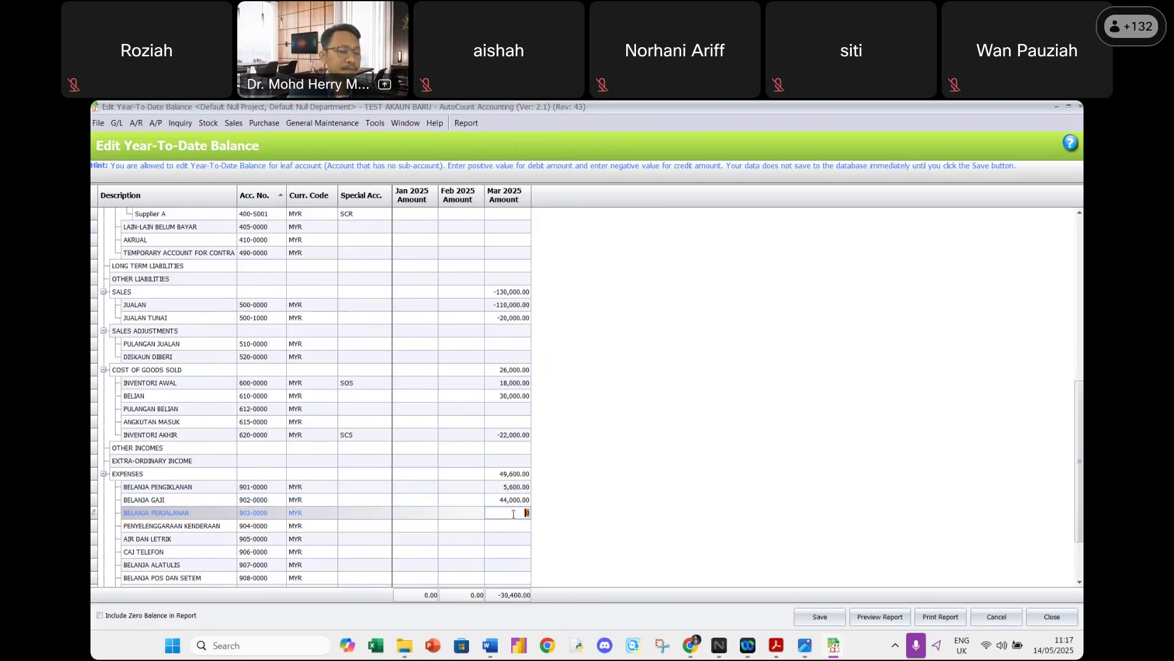
{"action": "type", "text": "200"}
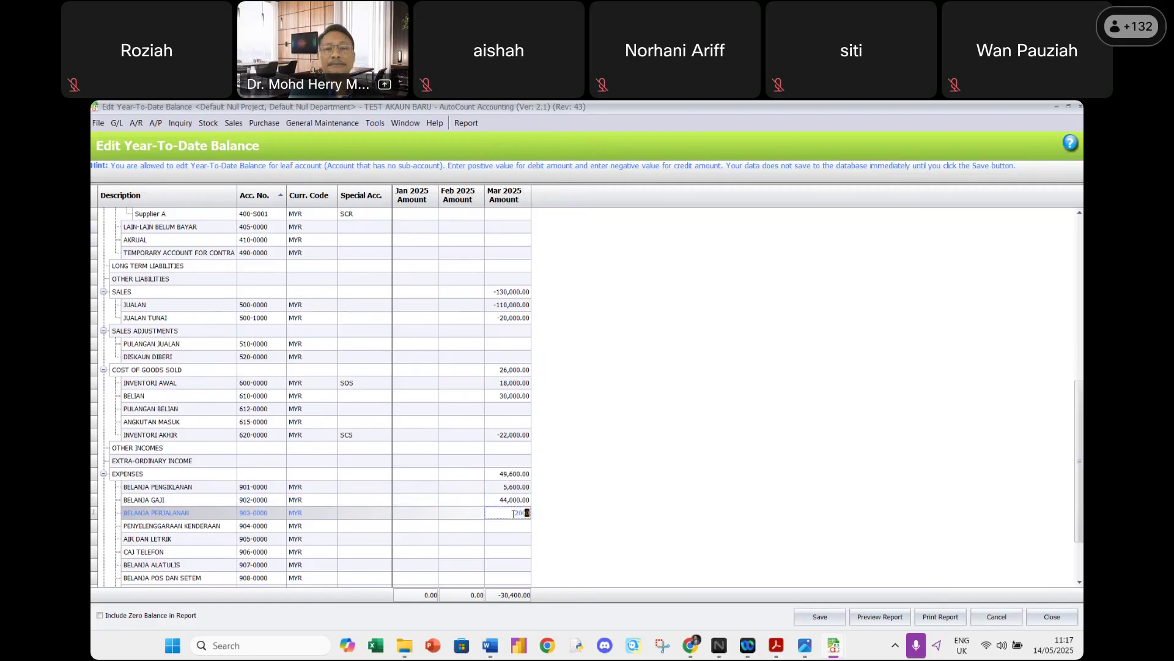
{"action": "key", "text": "Return"}
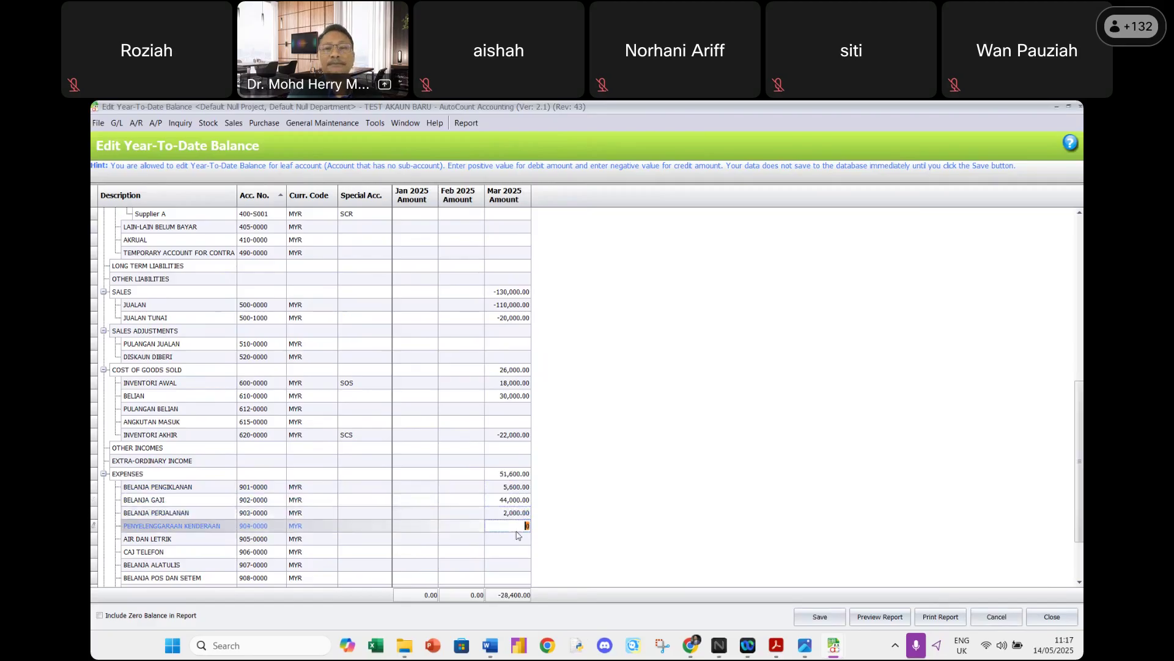
{"action": "type", "text": "3,0"}
{"action": "type", "text": "00"}
{"action": "key", "text": "Return"}
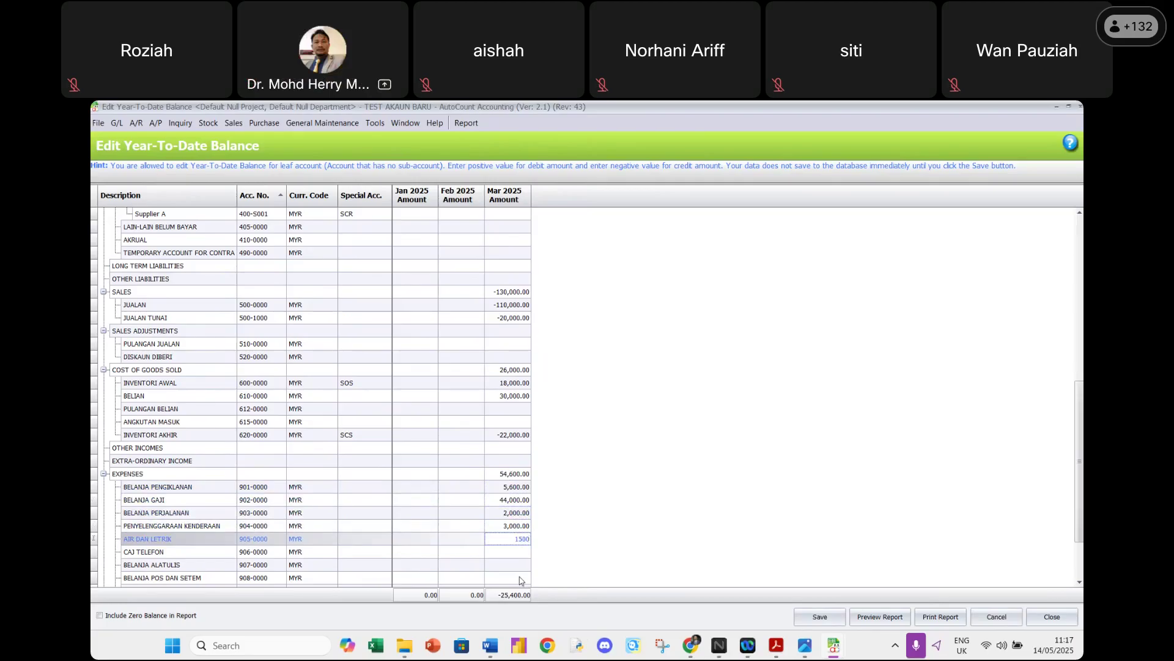
Enter March 2025 amounts of 1,500 for AIR DAN LETRIK, 400 for CAJ TELEFON and 500 for BELANJA ALATULIS.
{"action": "key", "text": "Return"}
{"action": "type", "text": "400"}
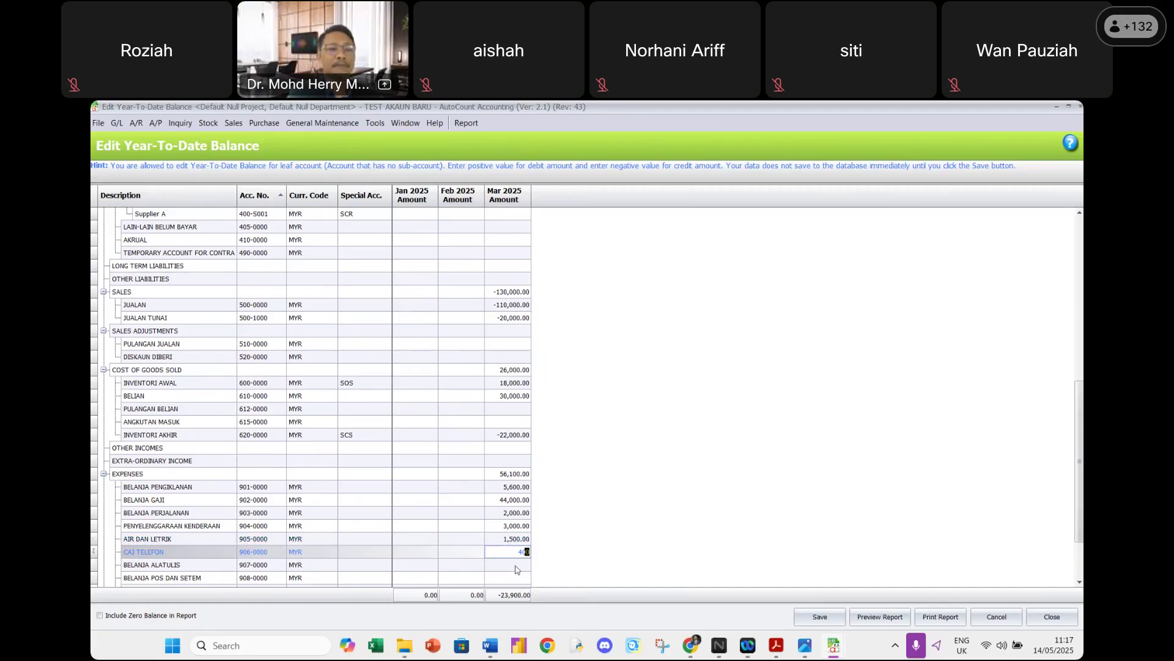
{"action": "left_click", "coordinate": [518, 566]}
{"action": "type", "text": "500"}
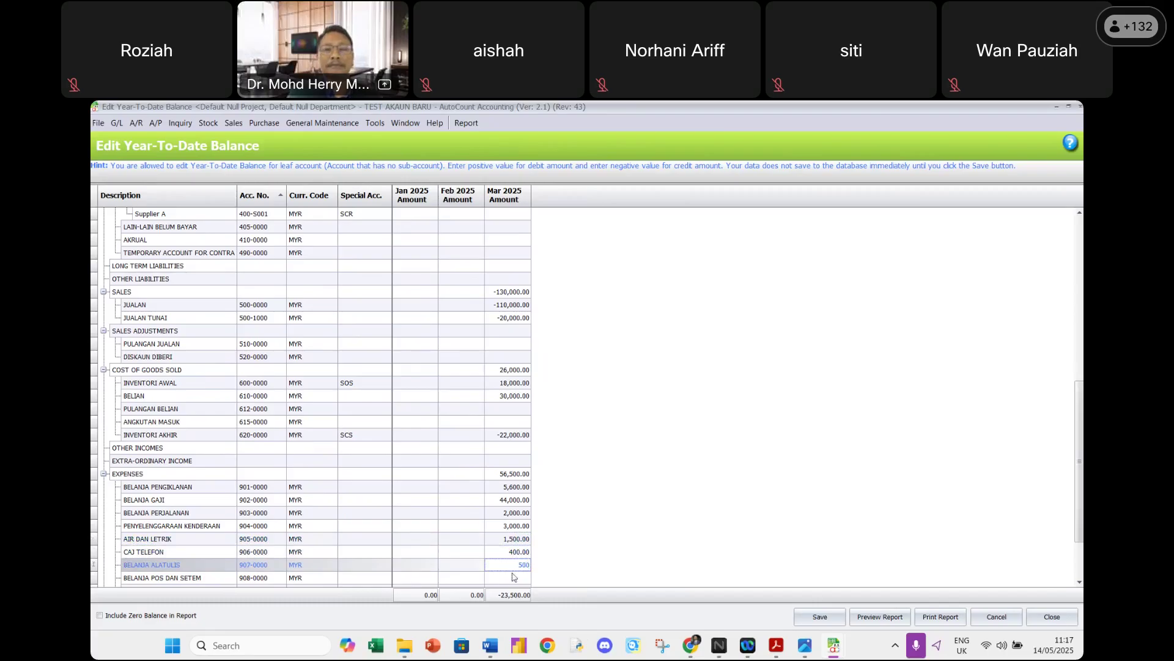
{"action": "key", "text": "Return"}
Enter March 2025 amounts of 200 for BELANJA POS DAN SETEM and 600 for BELANJA KOMISEN DAN ELAUN.
{"action": "left_click", "coordinate": [519, 565]}
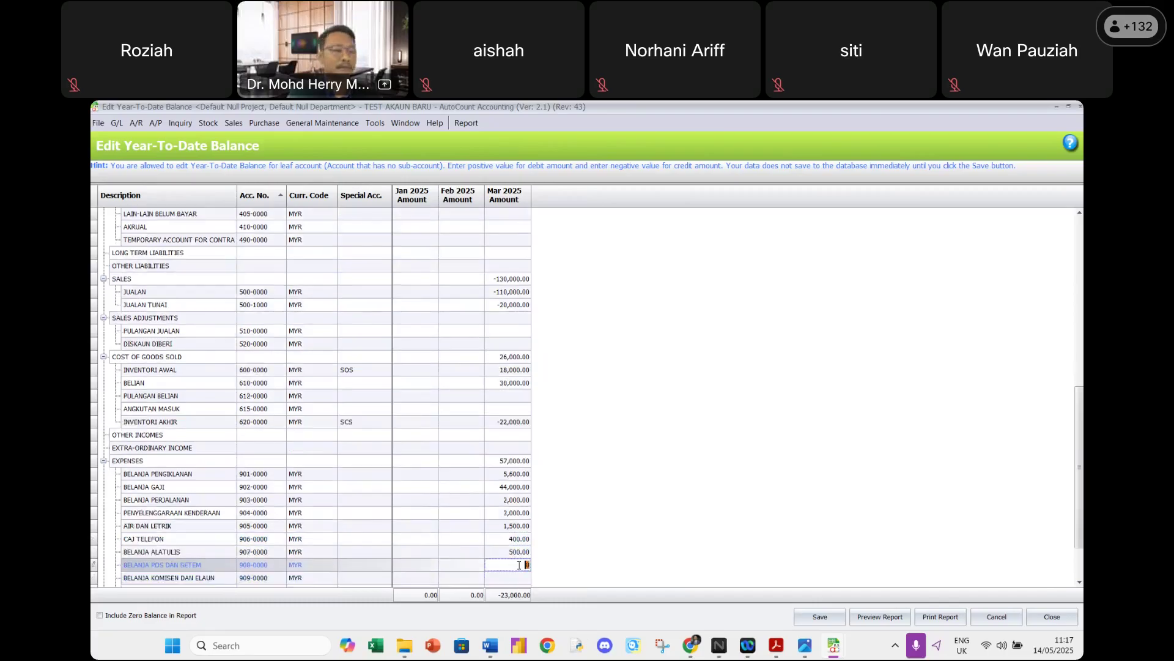
{"action": "type", "text": "200"}
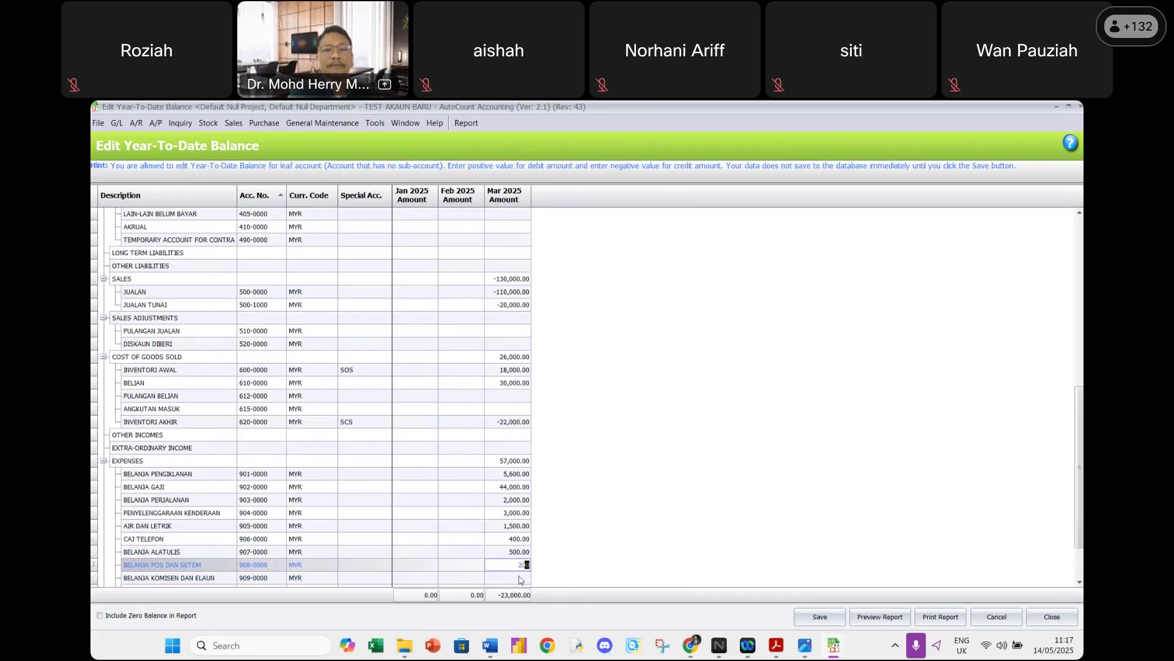
{"action": "key", "text": "Return"}
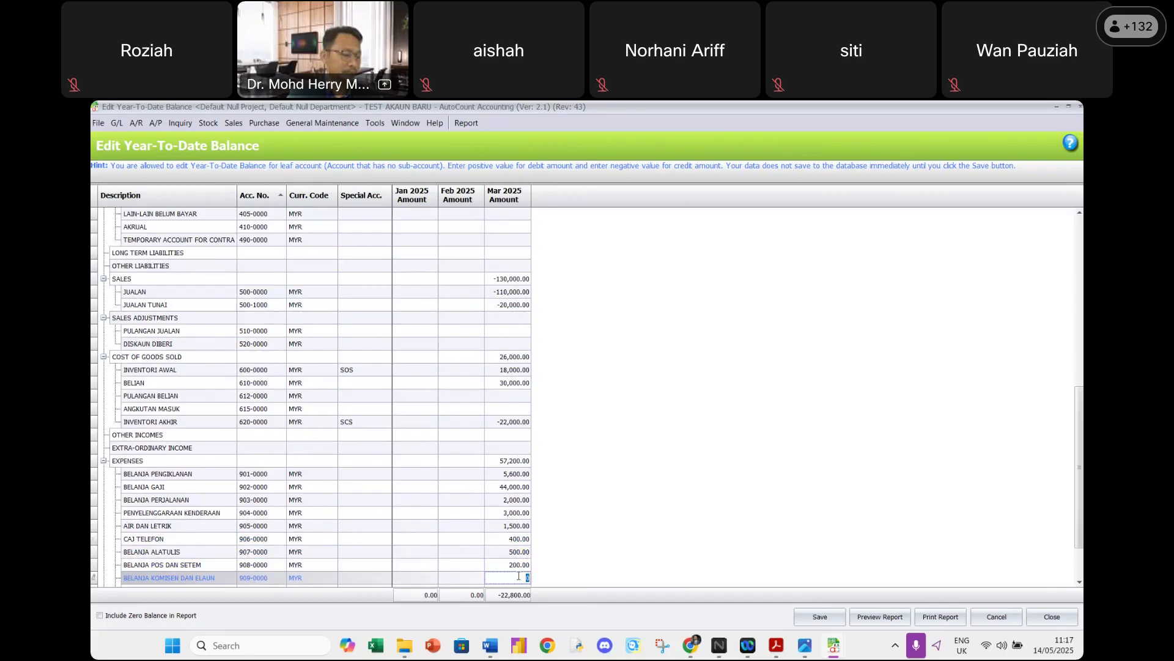
{"action": "type", "text": "5"}
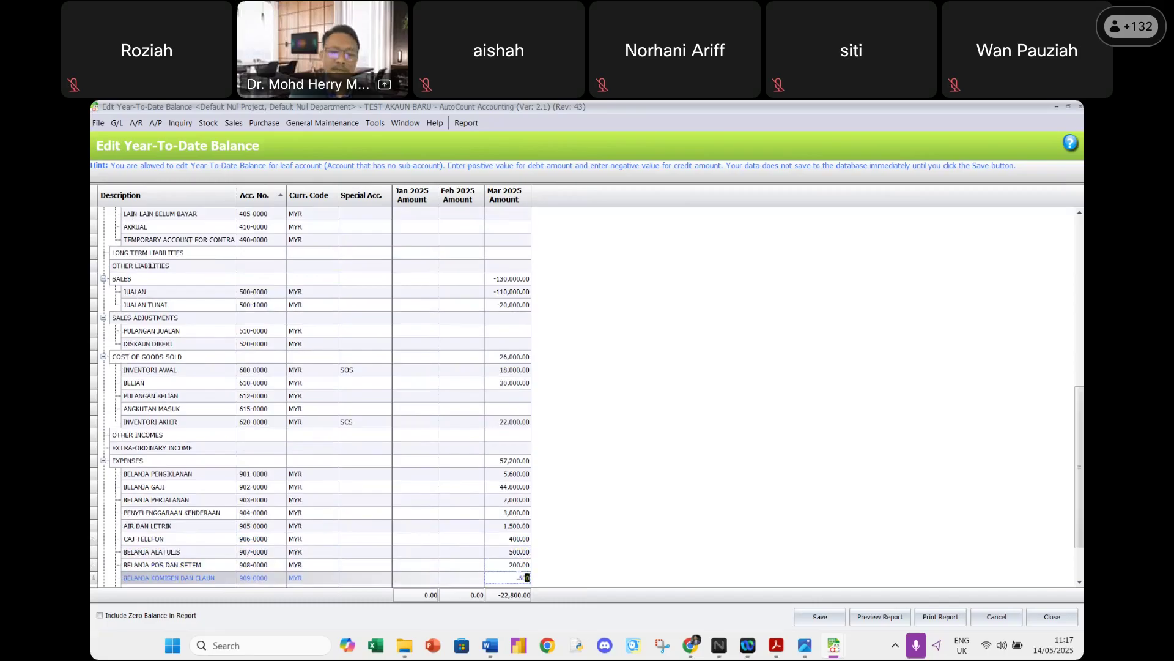
{"action": "type", "text": "00"}
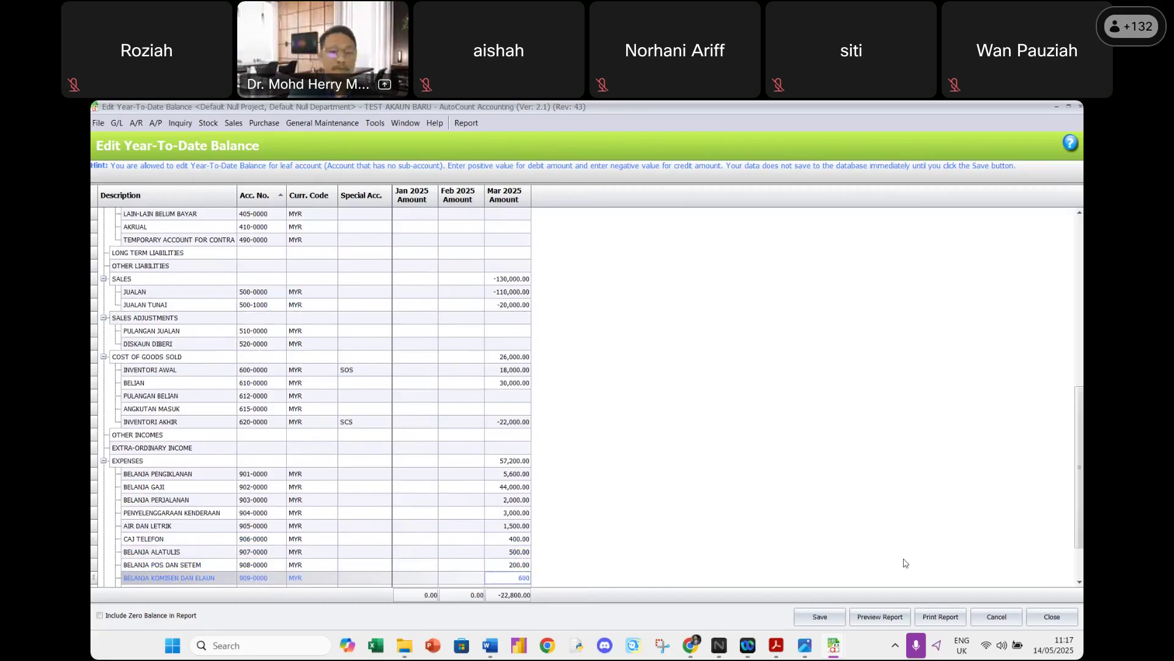
Enter March 2025 amounts of 3,000 for BELANJA SEWAAN PEJABAT and 200 for BELANJA AM.
{"action": "left_click", "coordinate": [1079, 582]}
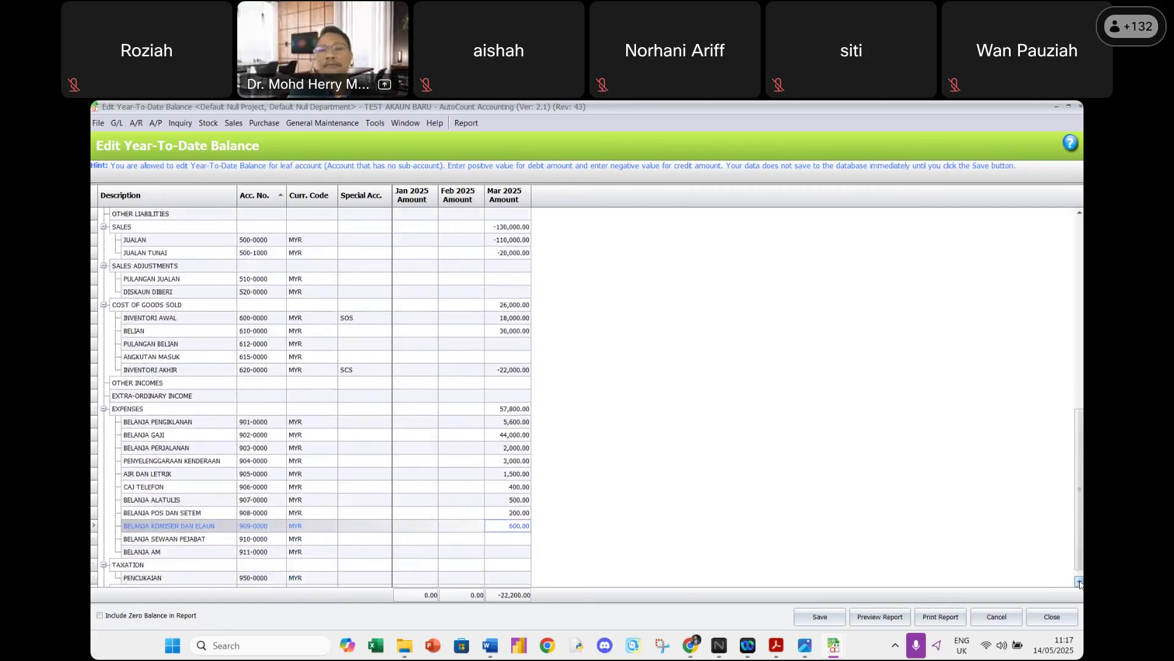
{"action": "left_click", "coordinate": [522, 538]}
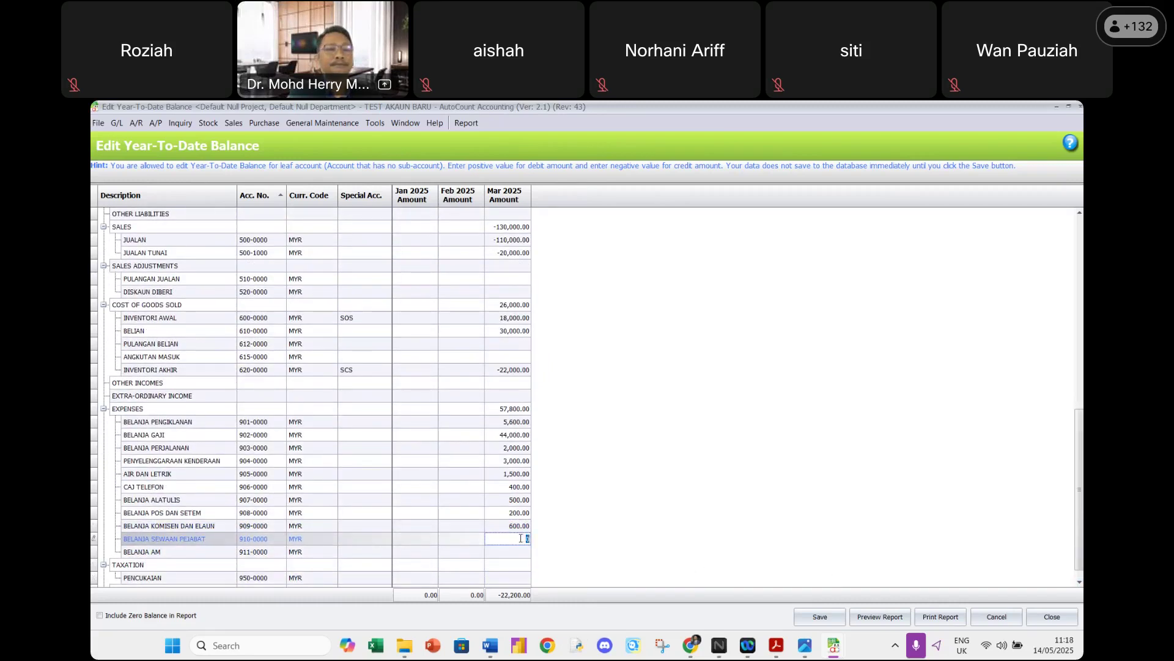
{"action": "type", "text": "3000"}
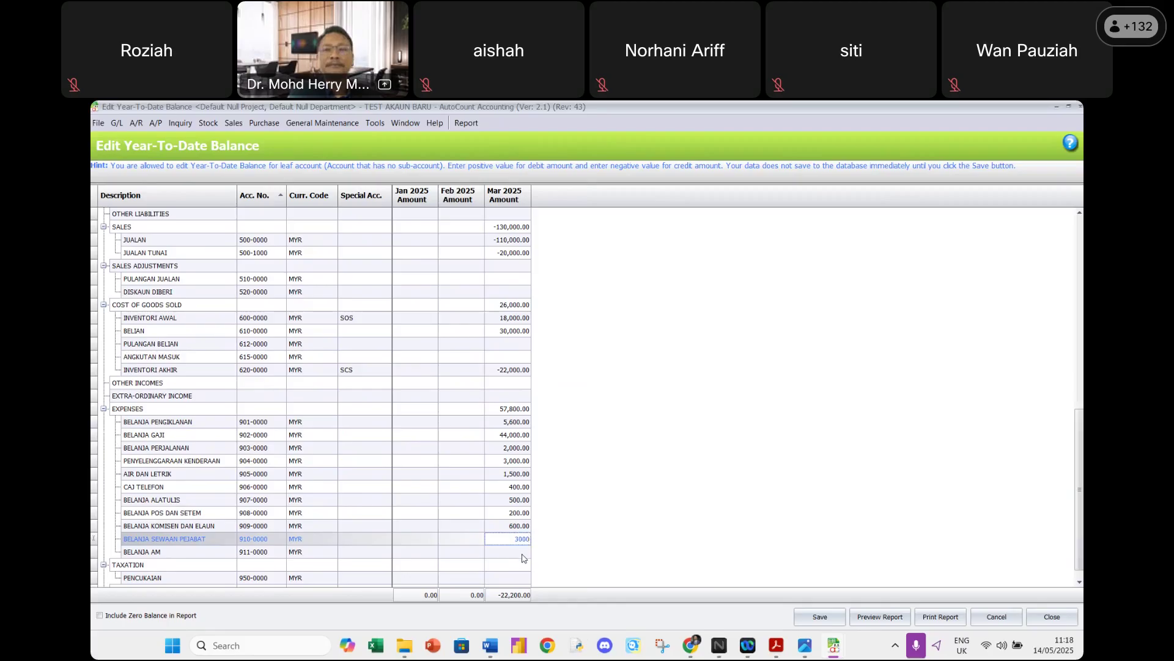
{"action": "left_click", "coordinate": [522, 552]}
{"action": "type", "text": "200"}
{"action": "left_click", "coordinate": [566, 559]}
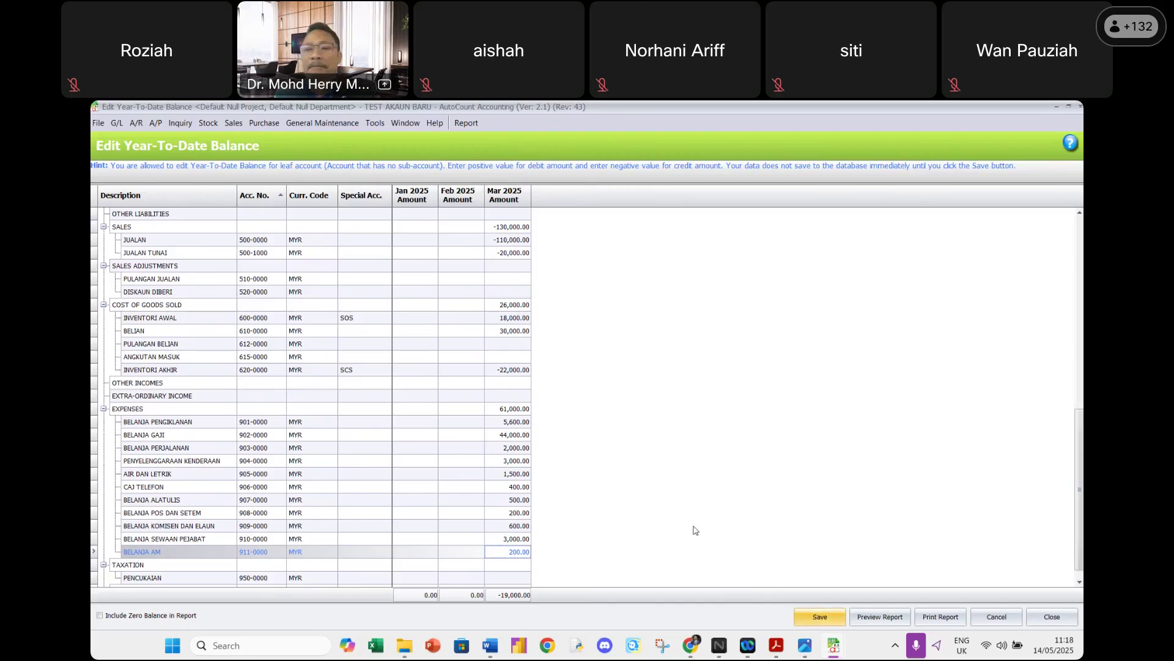
Review the March 2025 balances from expenses up to capital, checking the Supplier A and customer accounts.
{"action": "scroll", "coordinate": [568, 430], "scroll_direction": "up", "scroll_amount": 1}
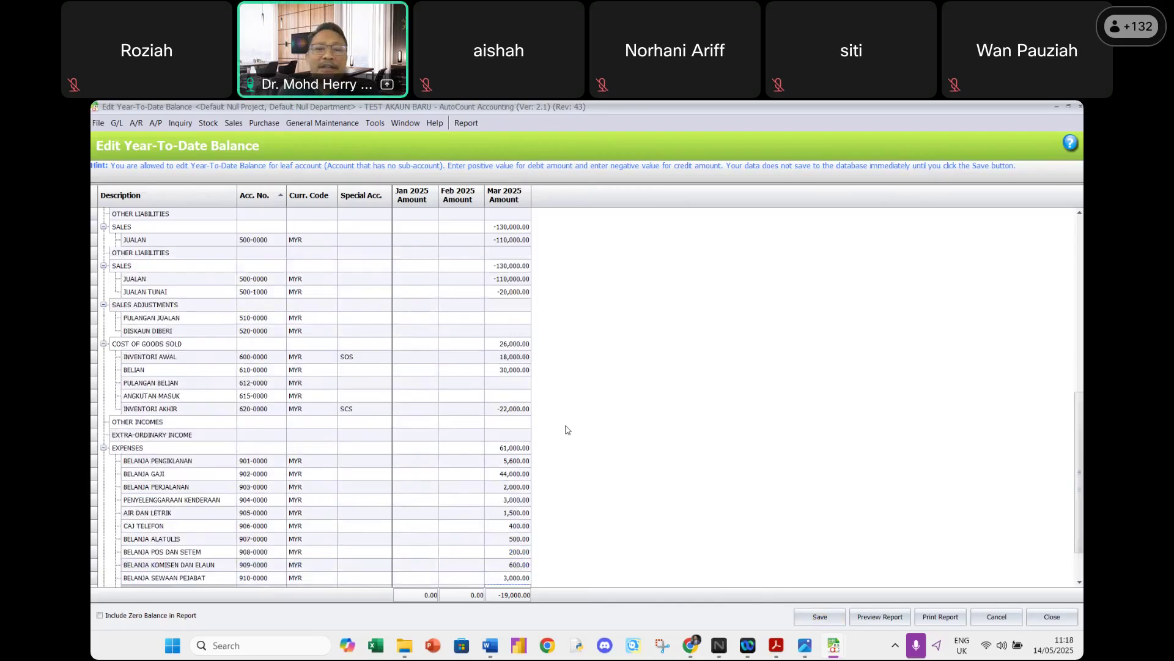
{"action": "scroll", "coordinate": [481, 398], "scroll_direction": "up", "scroll_amount": 1}
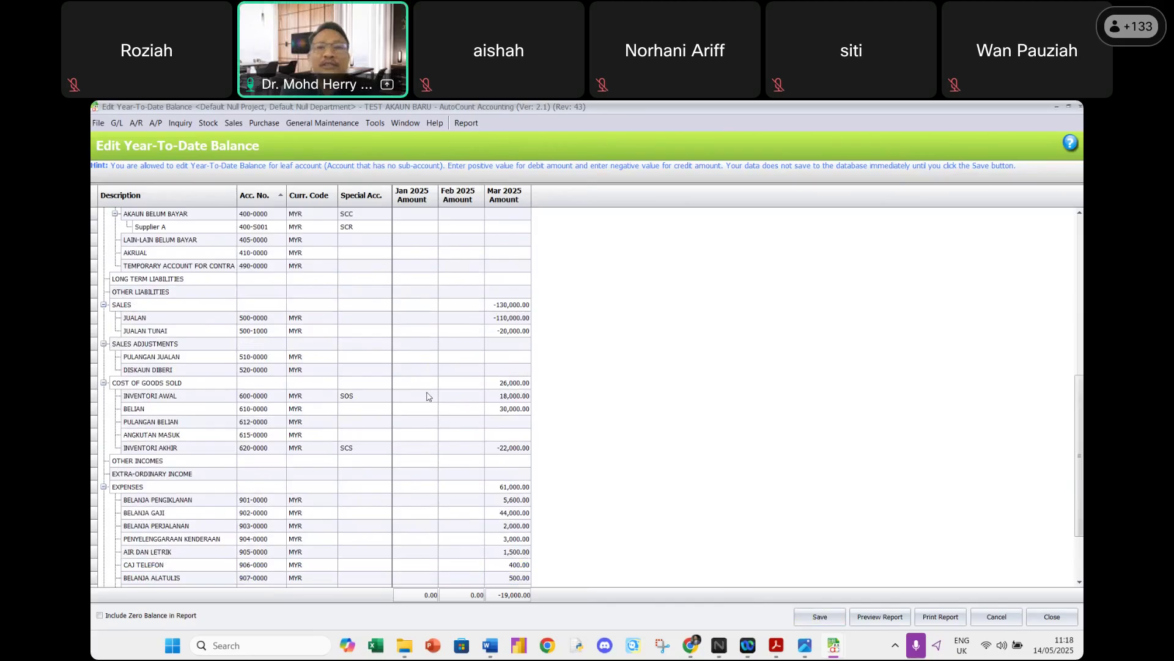
{"action": "scroll", "coordinate": [243, 356], "scroll_direction": "up", "scroll_amount": 1}
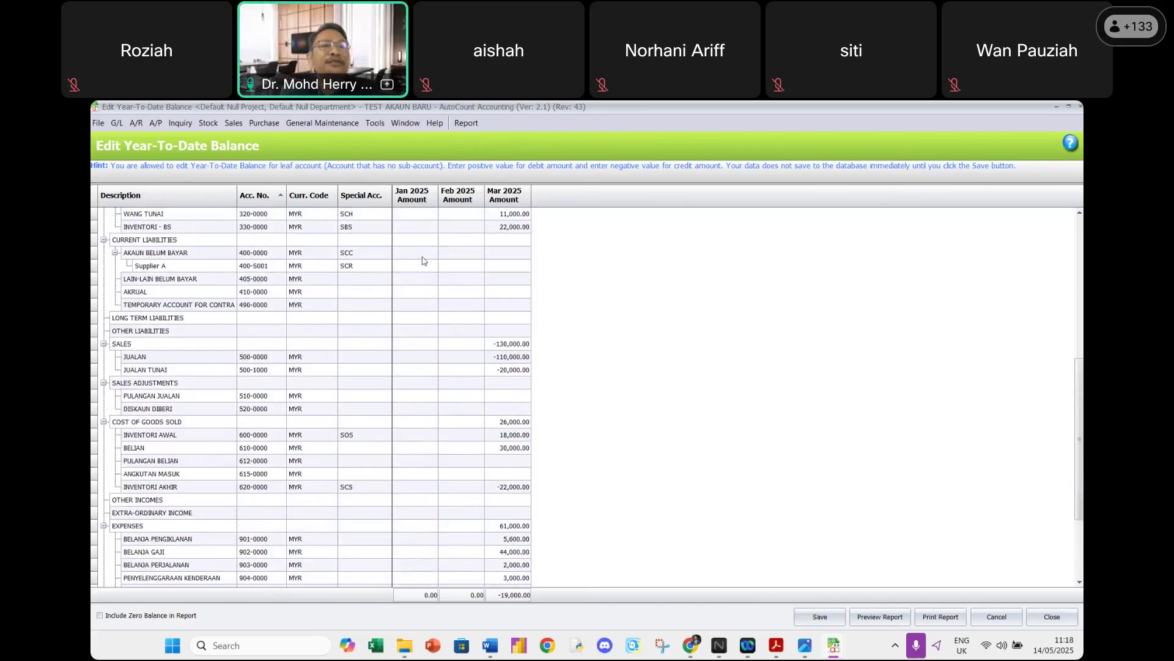
{"action": "left_click", "coordinate": [511, 269]}
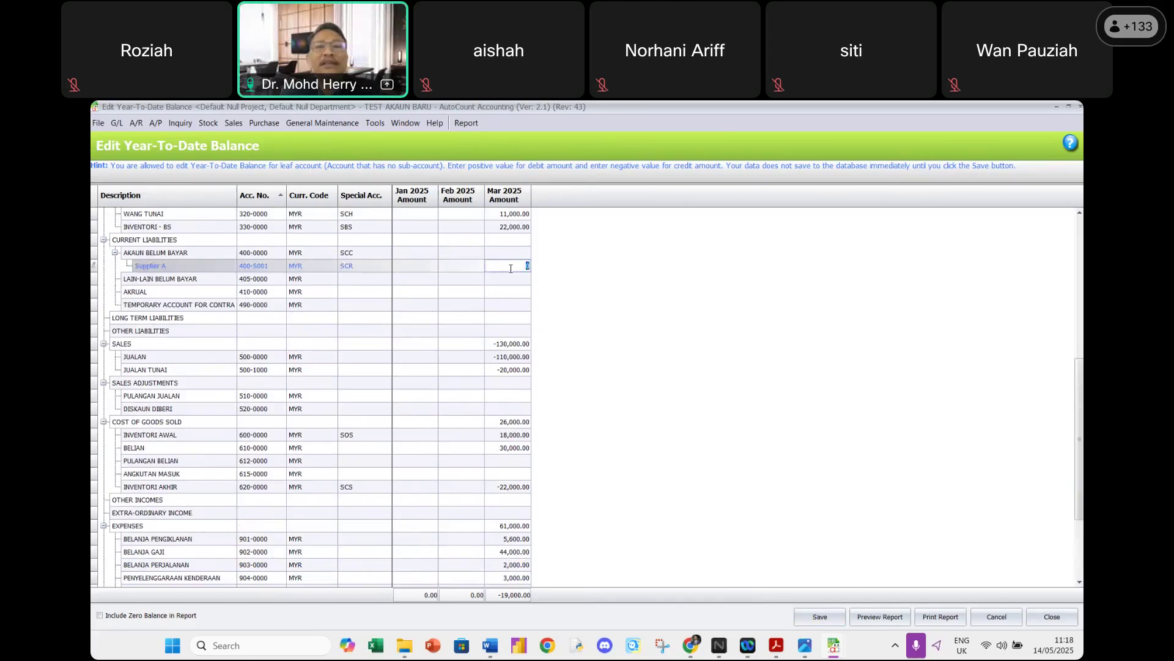
{"action": "left_click", "coordinate": [1077, 236]}
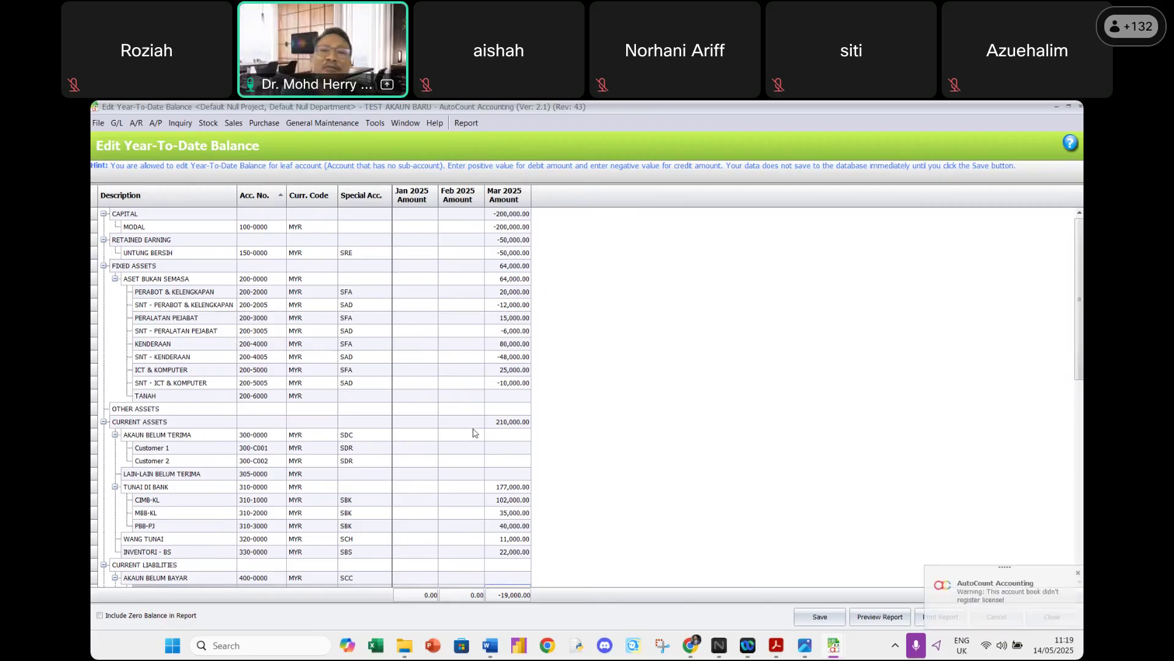
{"action": "scroll", "coordinate": [473, 433], "scroll_direction": "down", "scroll_amount": 1}
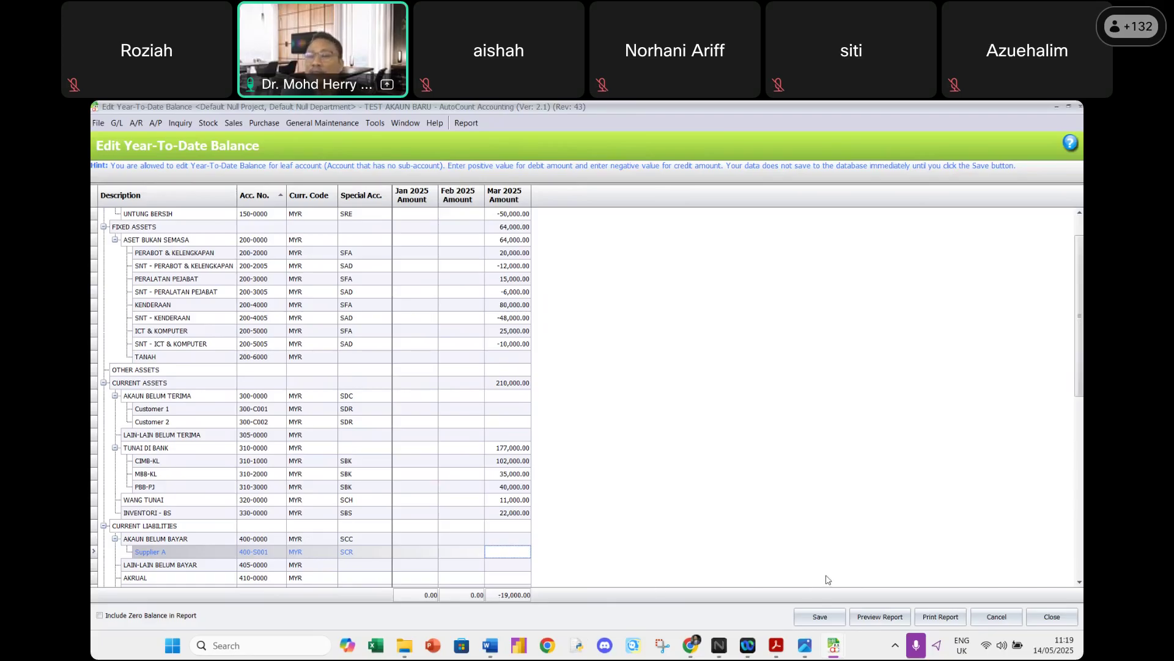
{"action": "left_click", "coordinate": [860, 453]}
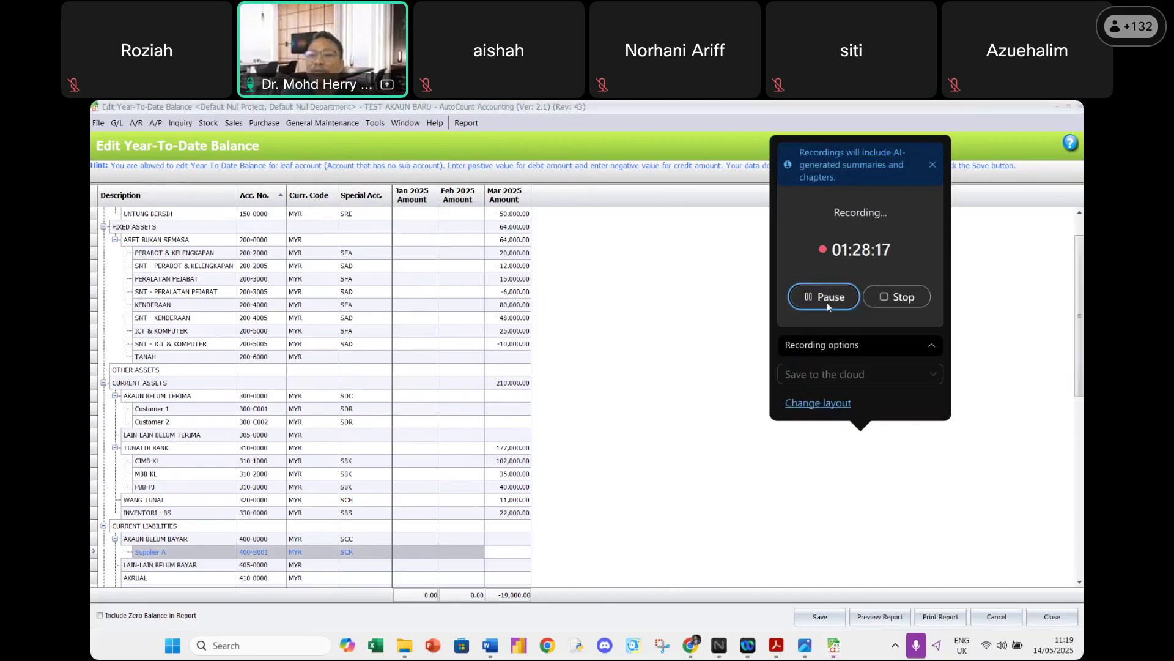